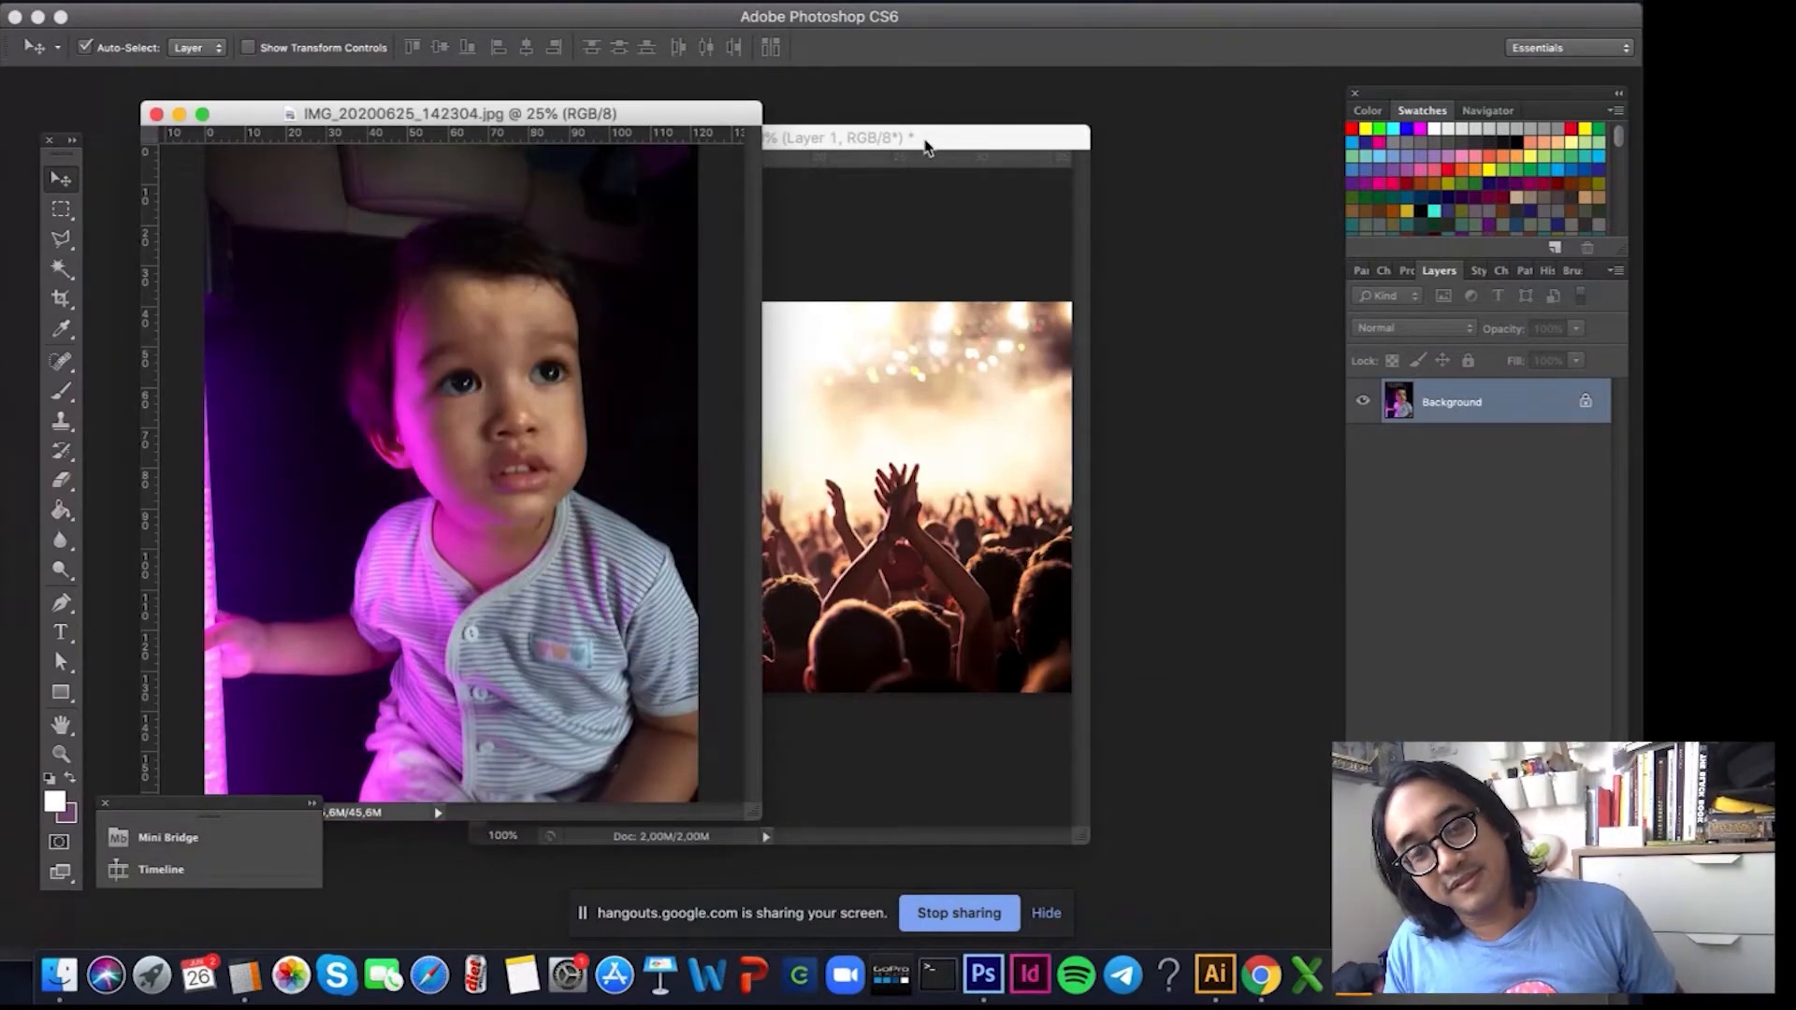
Move the concert crowd document aside and bring the child's photo back to the front.
left_click(1050, 137)
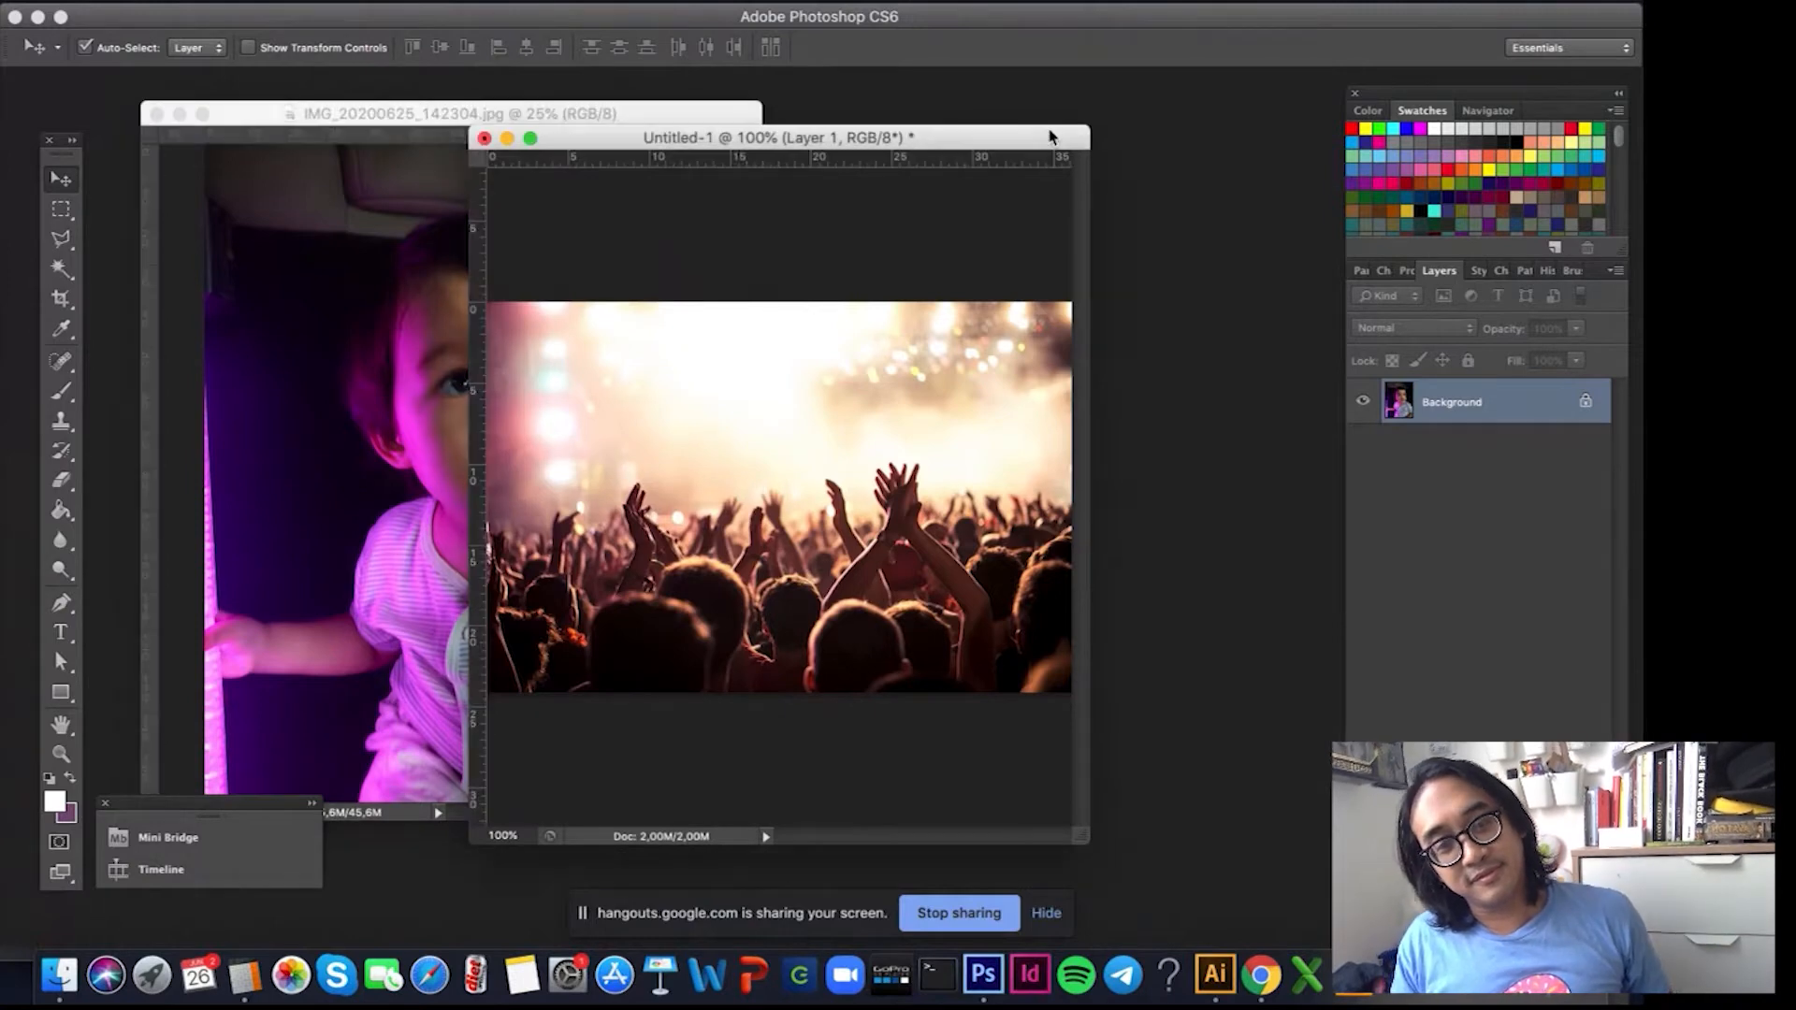
left_click_drag(1049, 133, 1258, 68)
left_click_drag(1115, 73, 1085, 135)
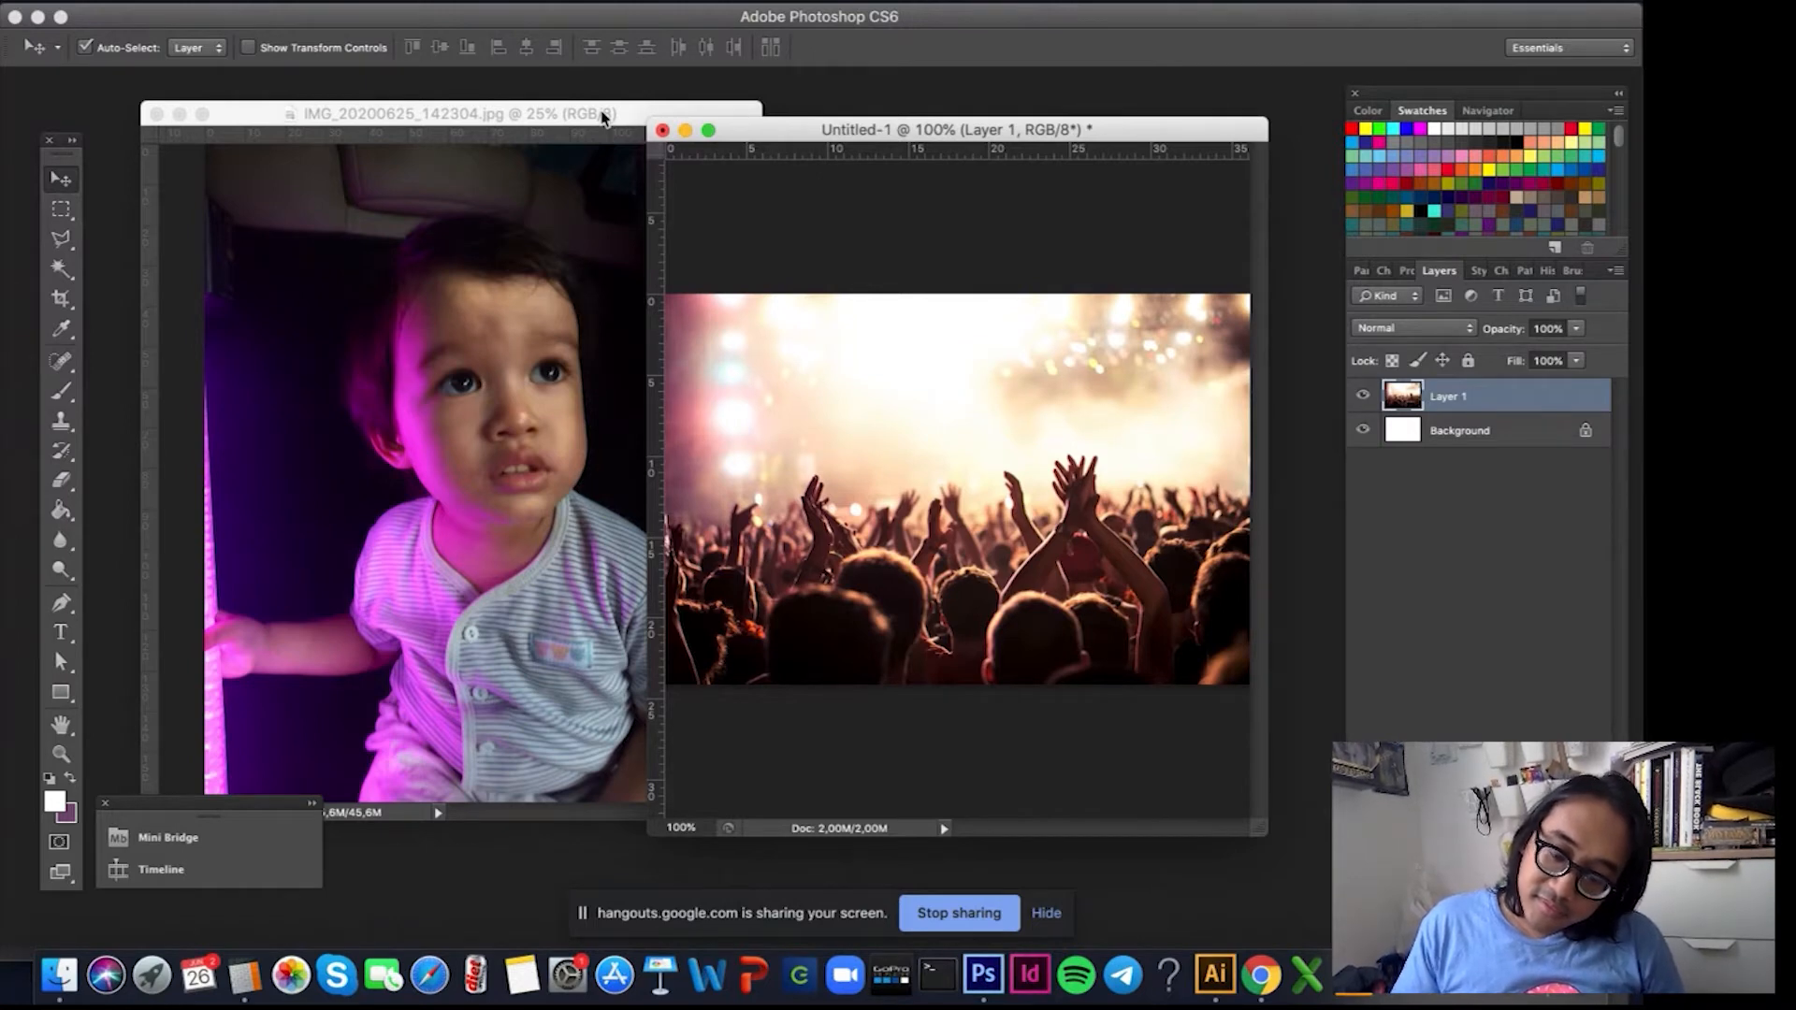
left_click(604, 116)
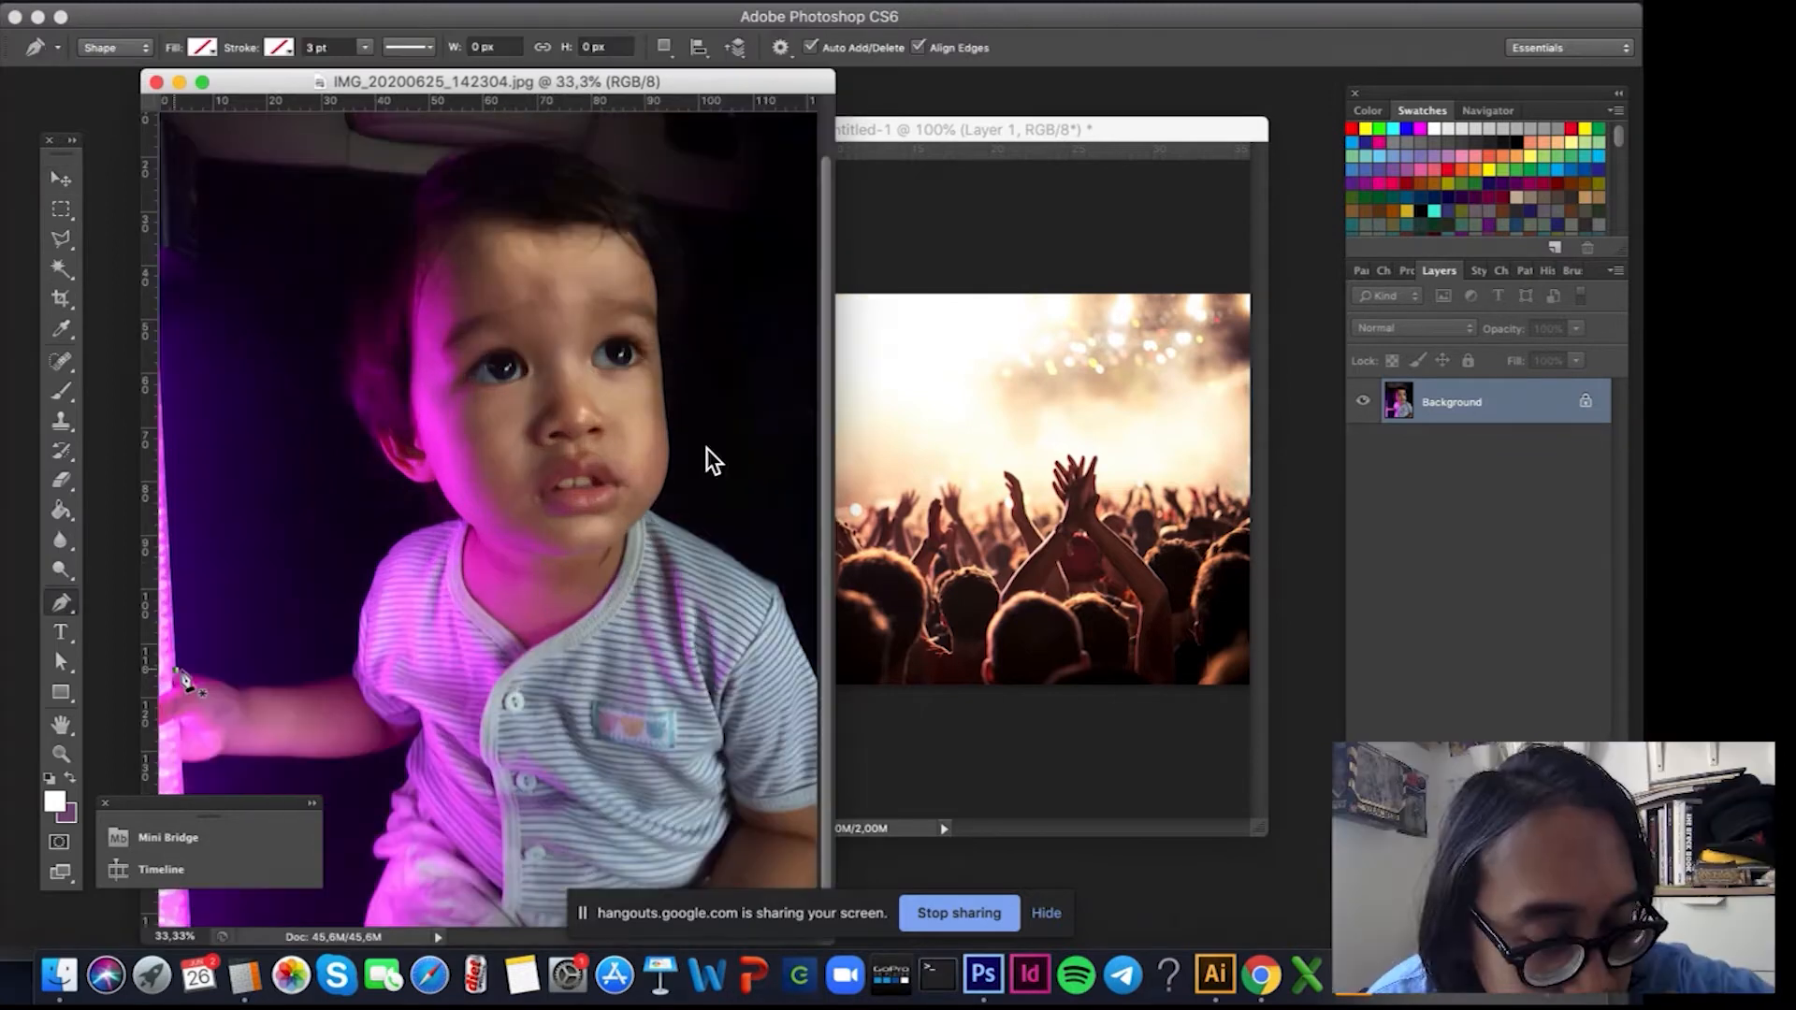
Start a Pen tool outline at the child's outstretched hand and trace the arm's upper edge to the sleeve.
left_click(210, 681)
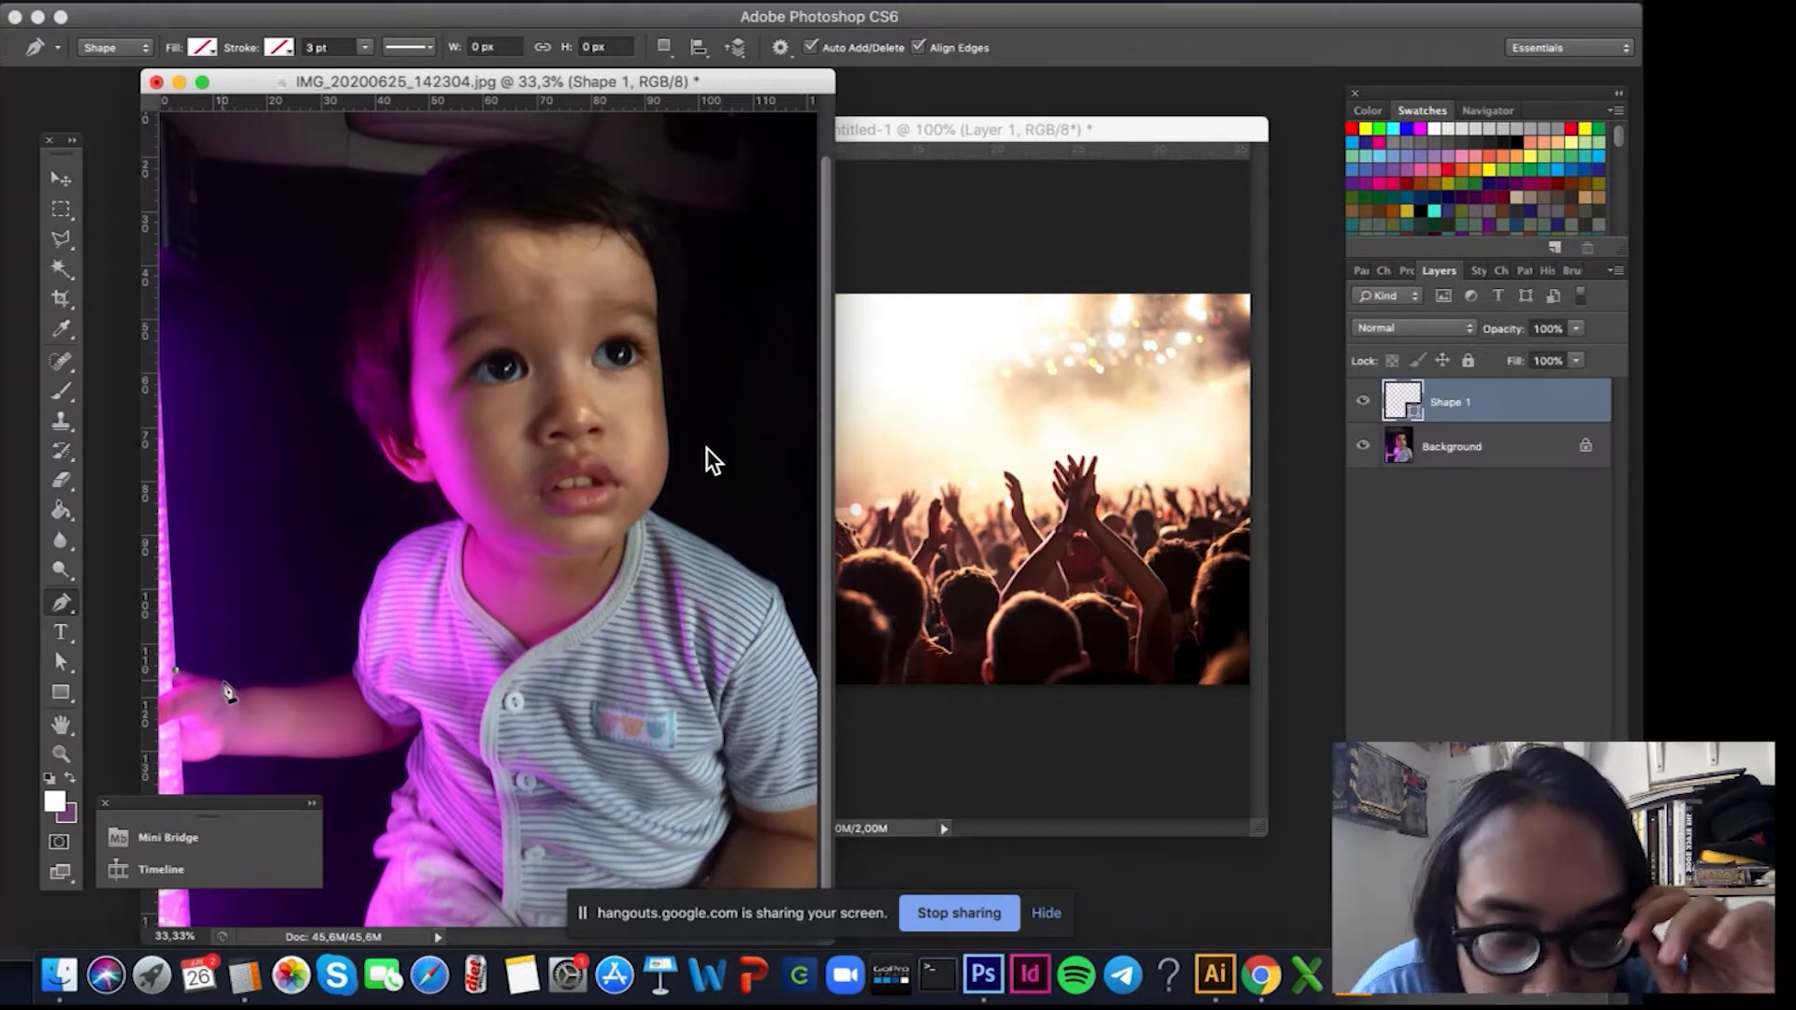
left_click(225, 686)
left_click(241, 695)
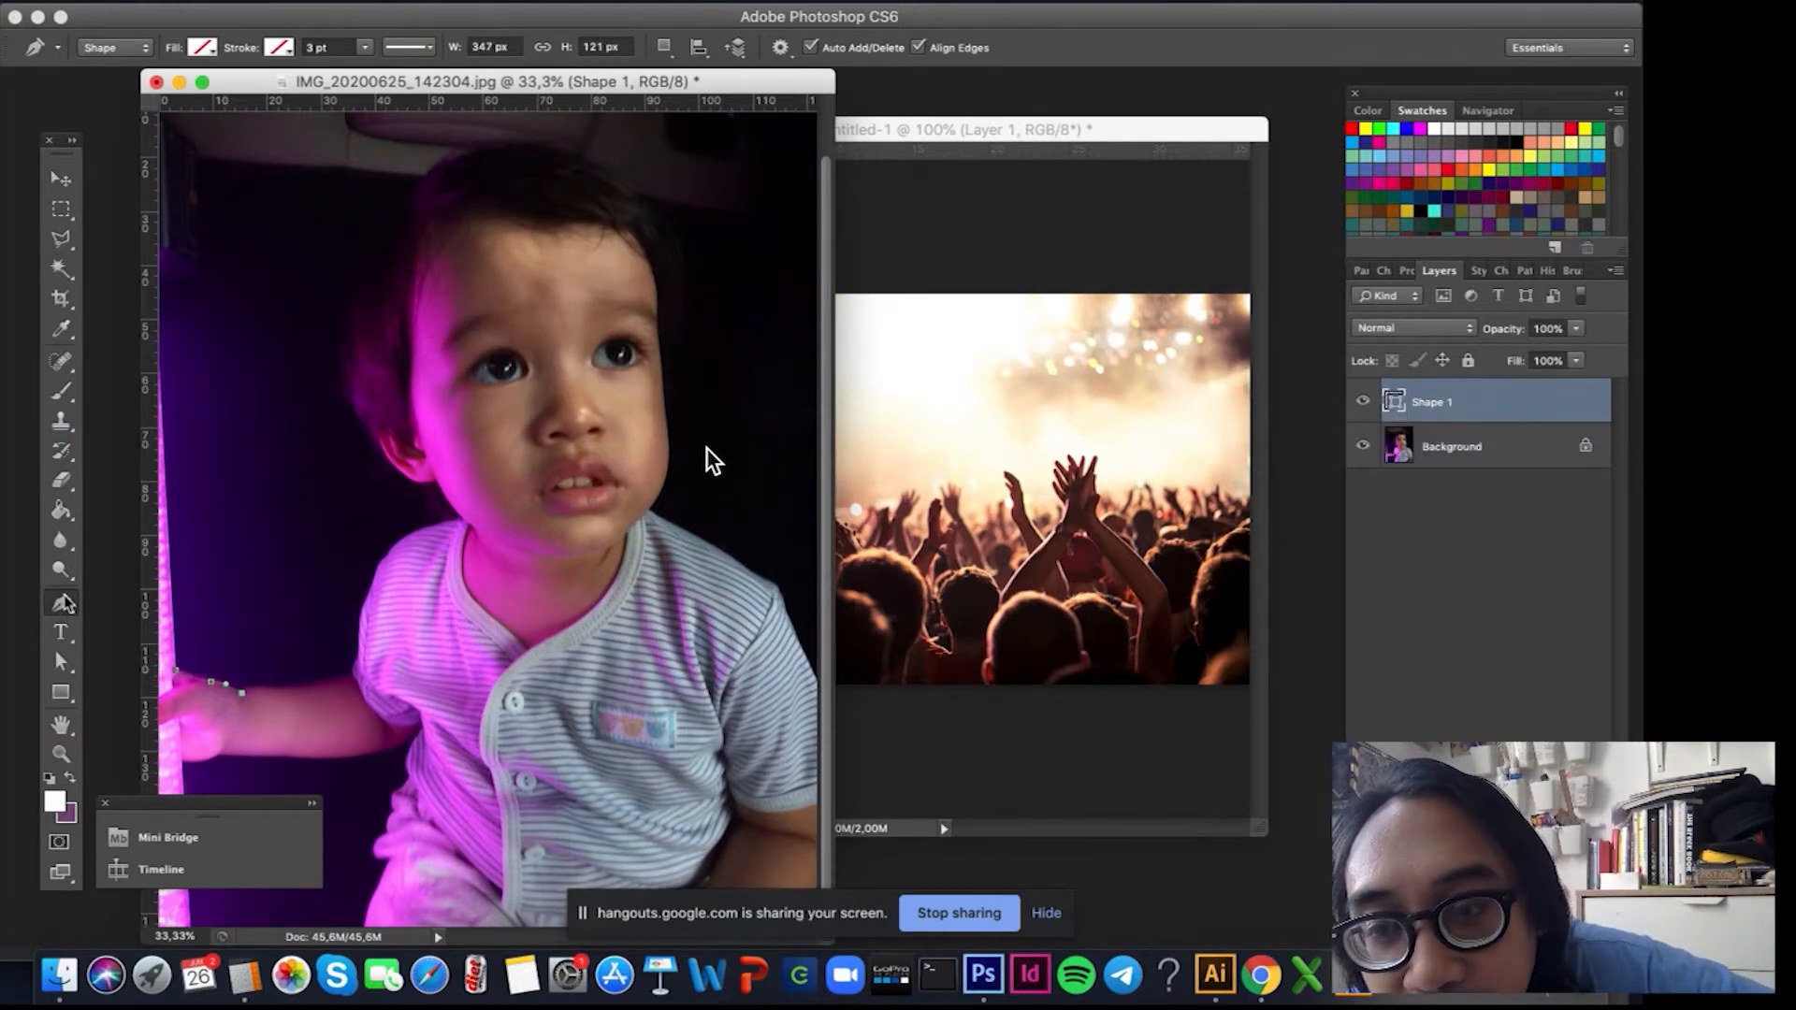
left_click_drag(285, 690, 308, 692)
left_click(351, 678)
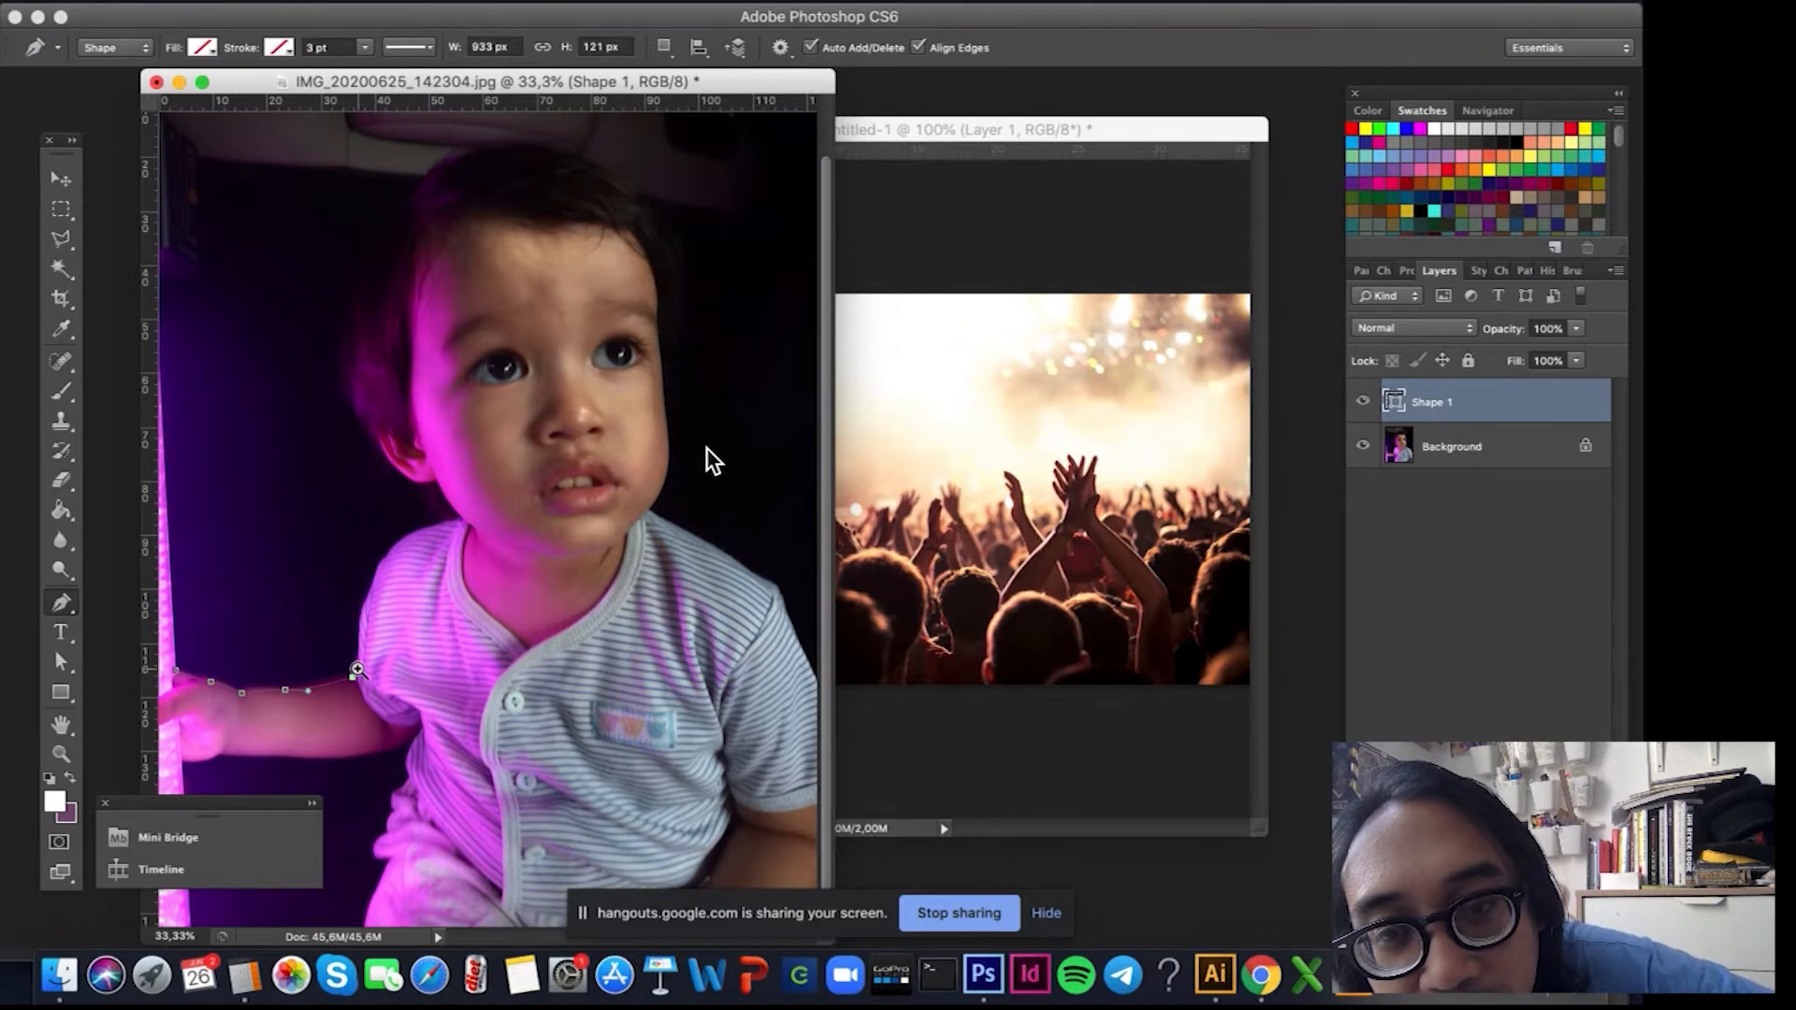
Continue the pen outline up the pink-lit sleeve and over the shoulder to the neck.
key("super+plus")
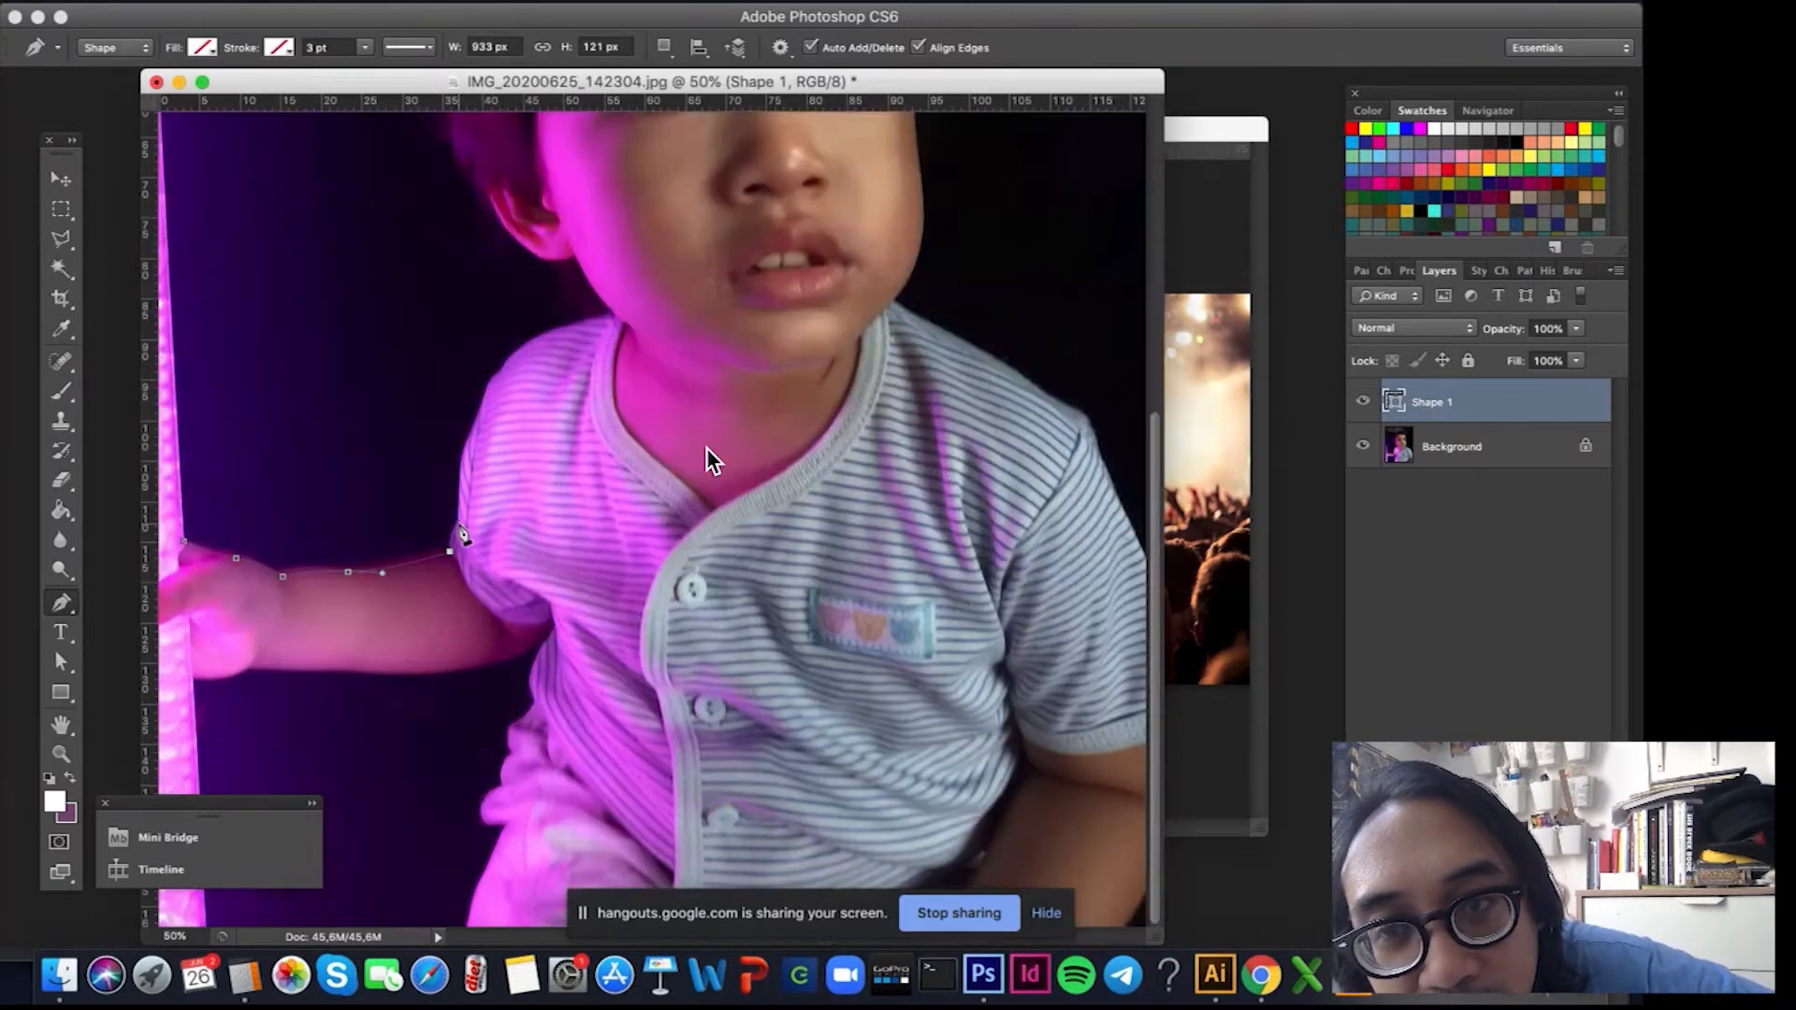
left_click_drag(459, 524, 464, 508)
left_click_drag(468, 437, 564, 267)
left_click(598, 320)
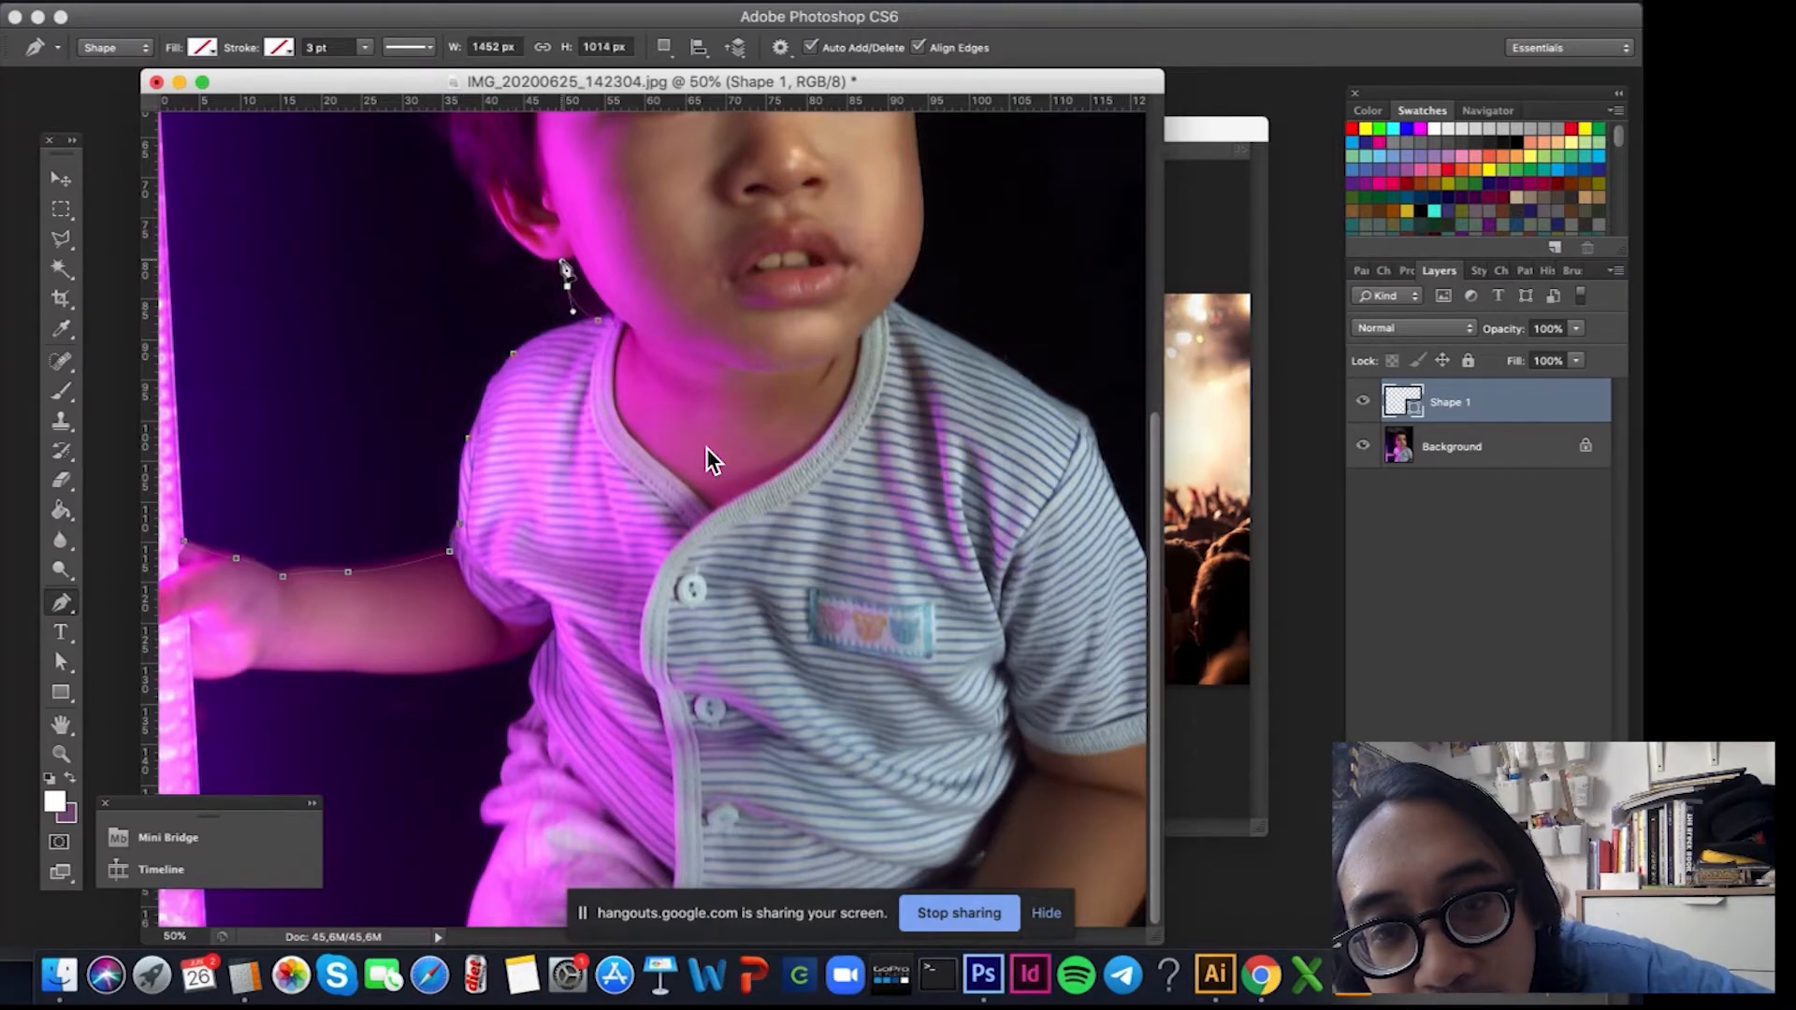
Trace the pen outline around the pink-lit ear and onto the hair behind it.
left_click(538, 248)
left_click(513, 237)
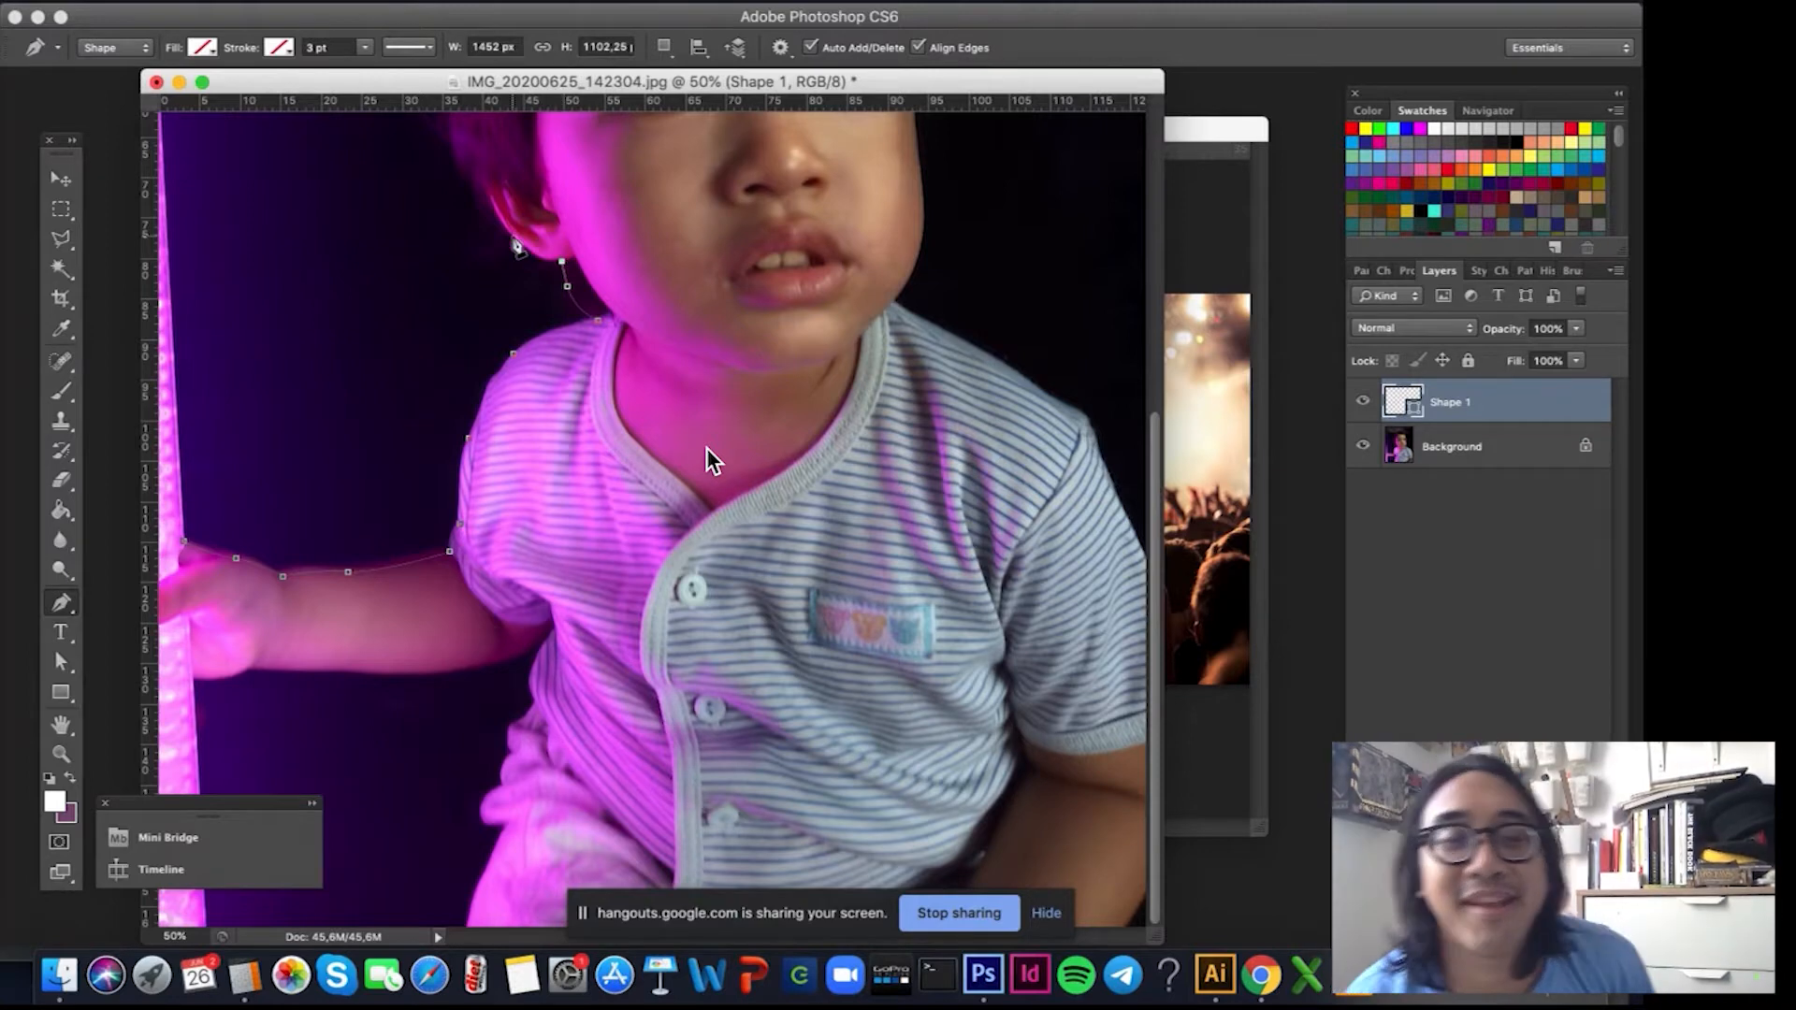
left_click(490, 215)
left_click(491, 191)
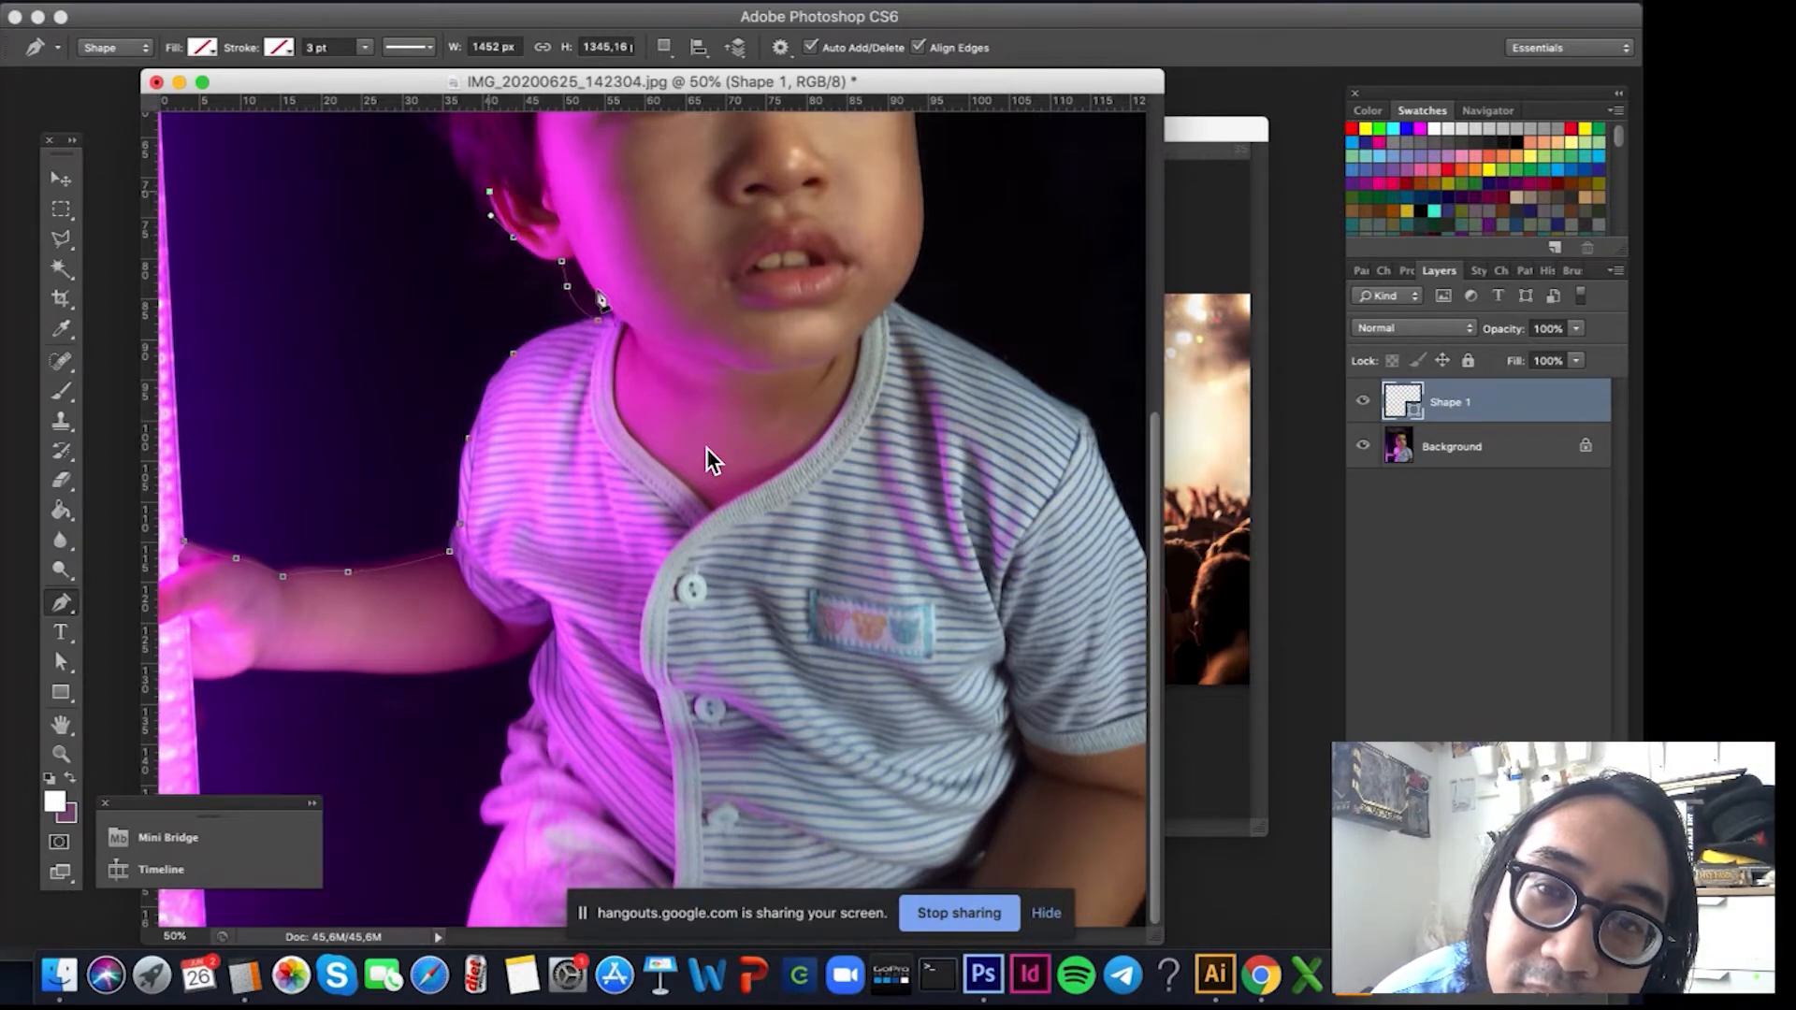
scroll(705, 447, "up", 5)
left_click_drag(456, 323, 442, 286)
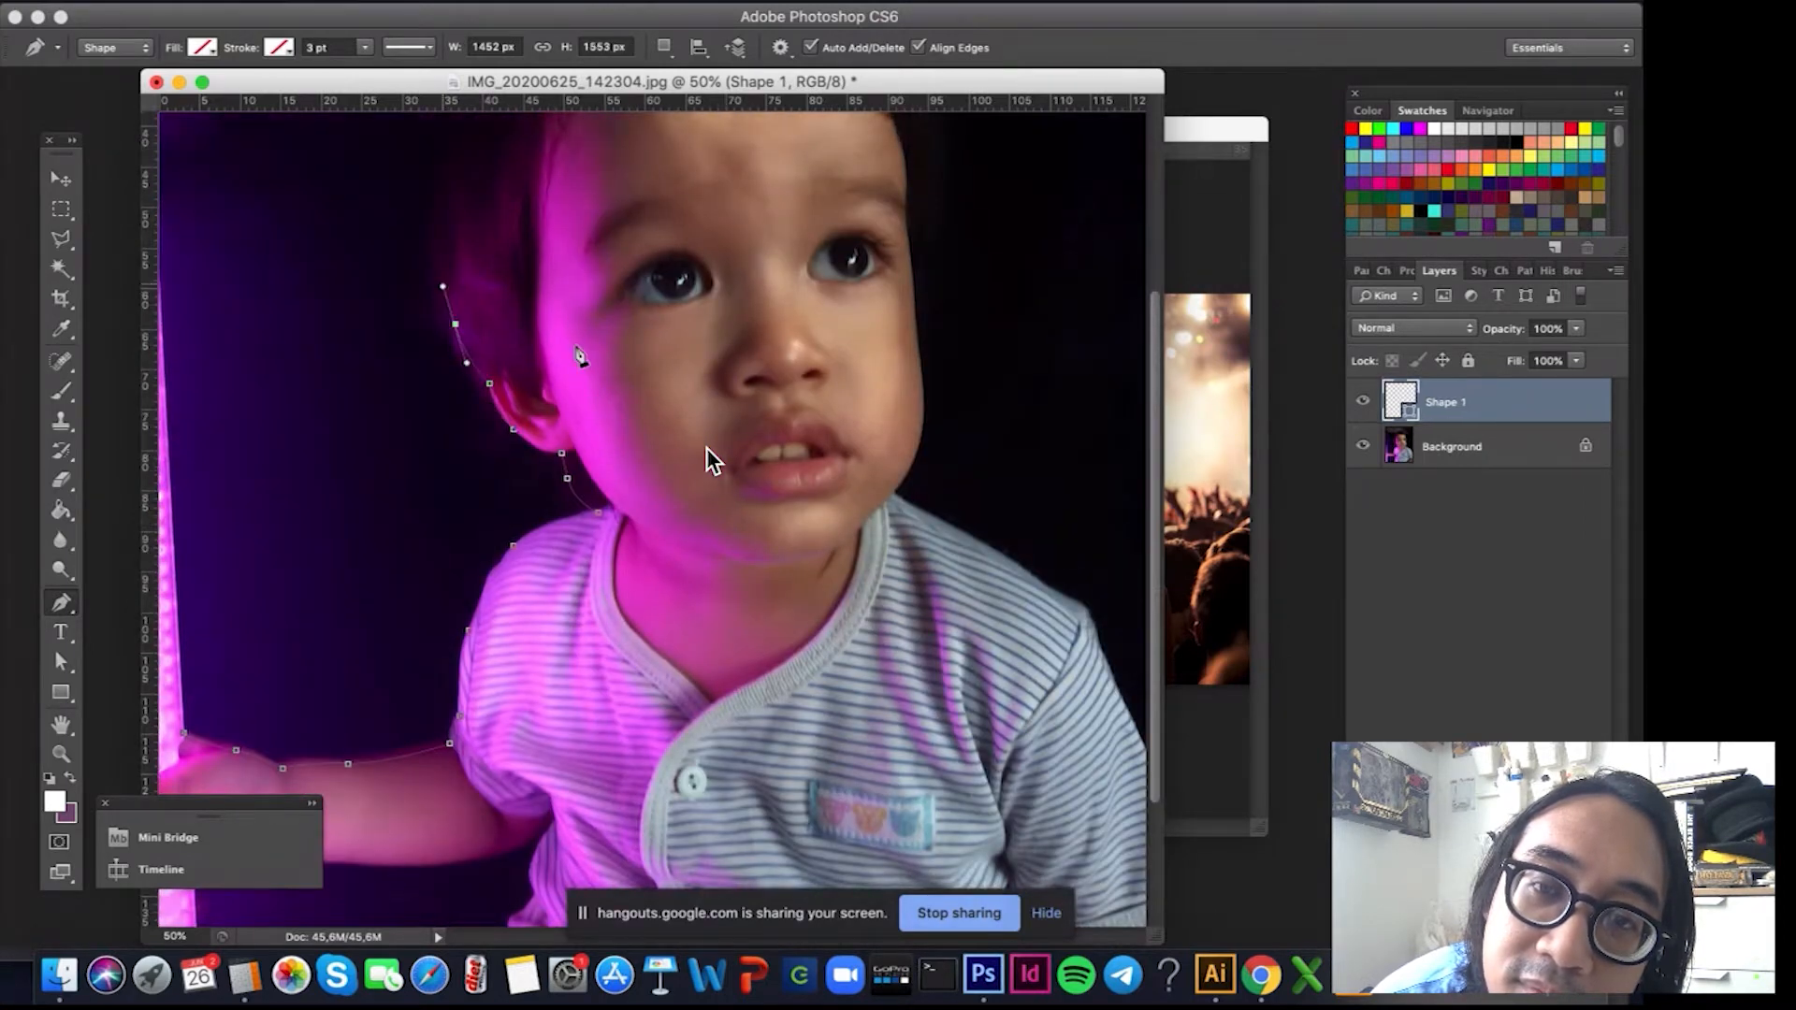
Extend the pen outline with curved segments up the back of the head and over the top of the hair.
scroll(578, 355, "up", 6)
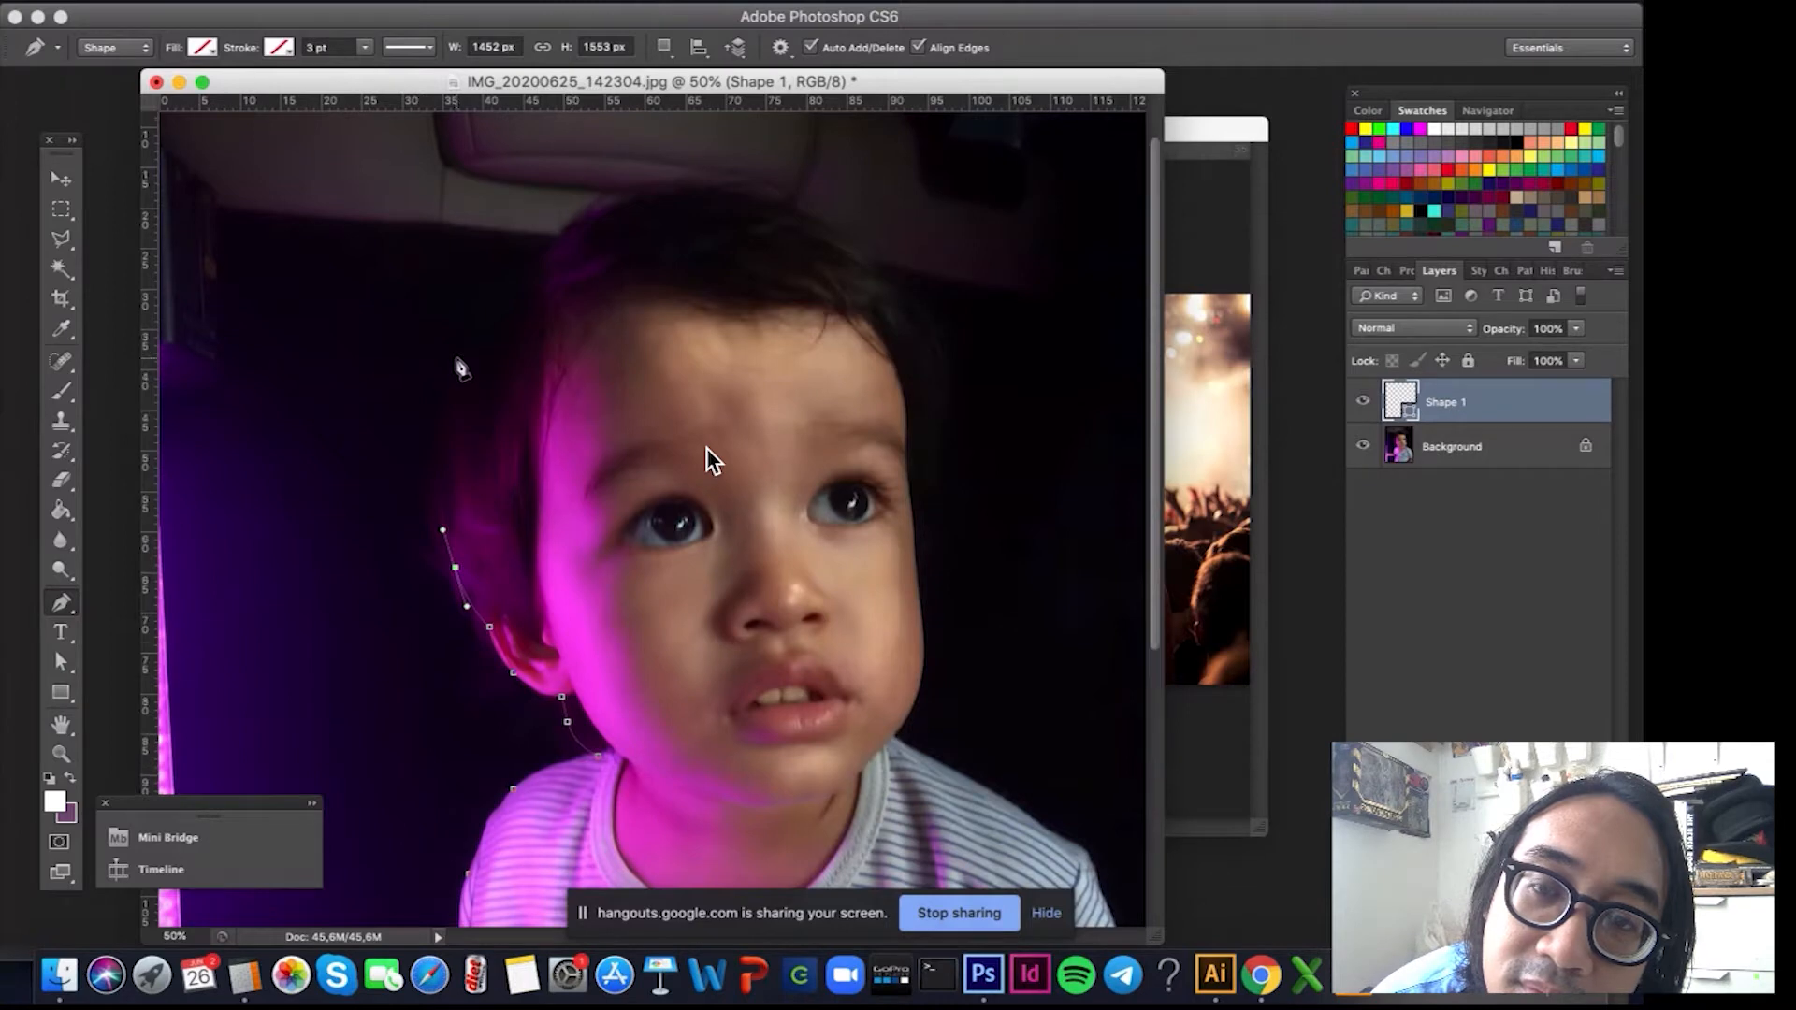
left_click_drag(457, 360, 494, 287)
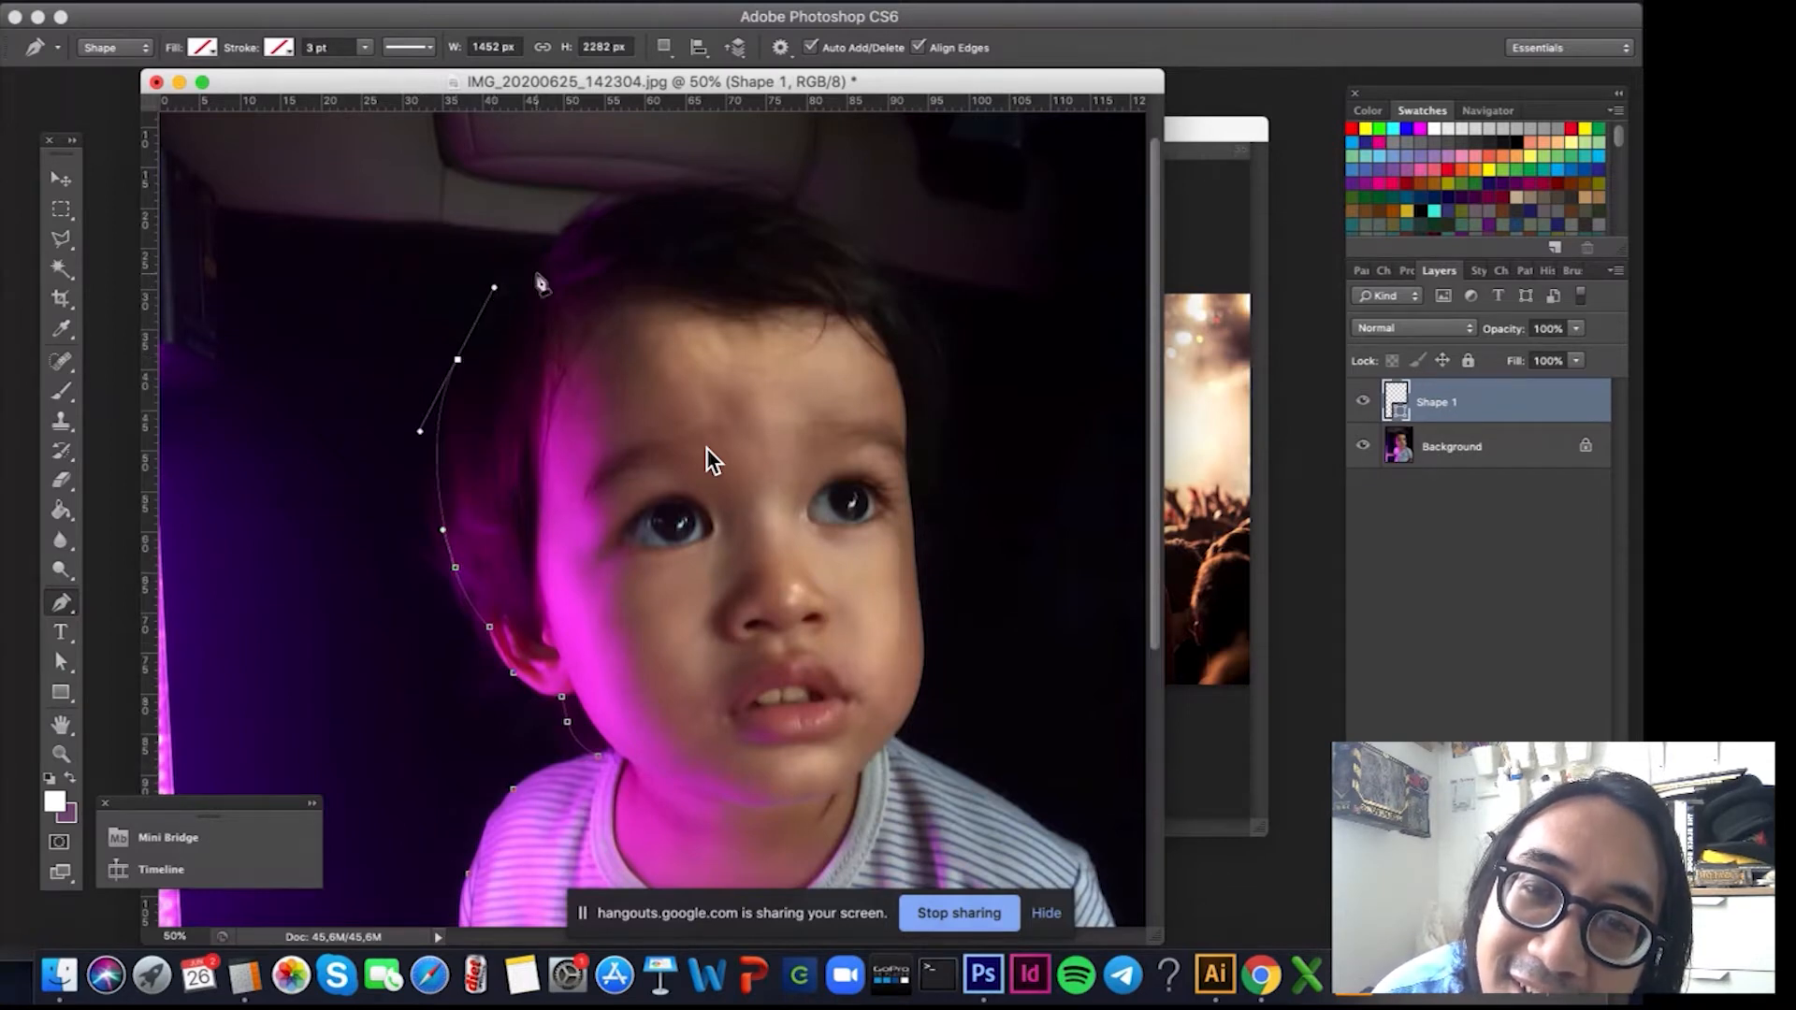
left_click(538, 274)
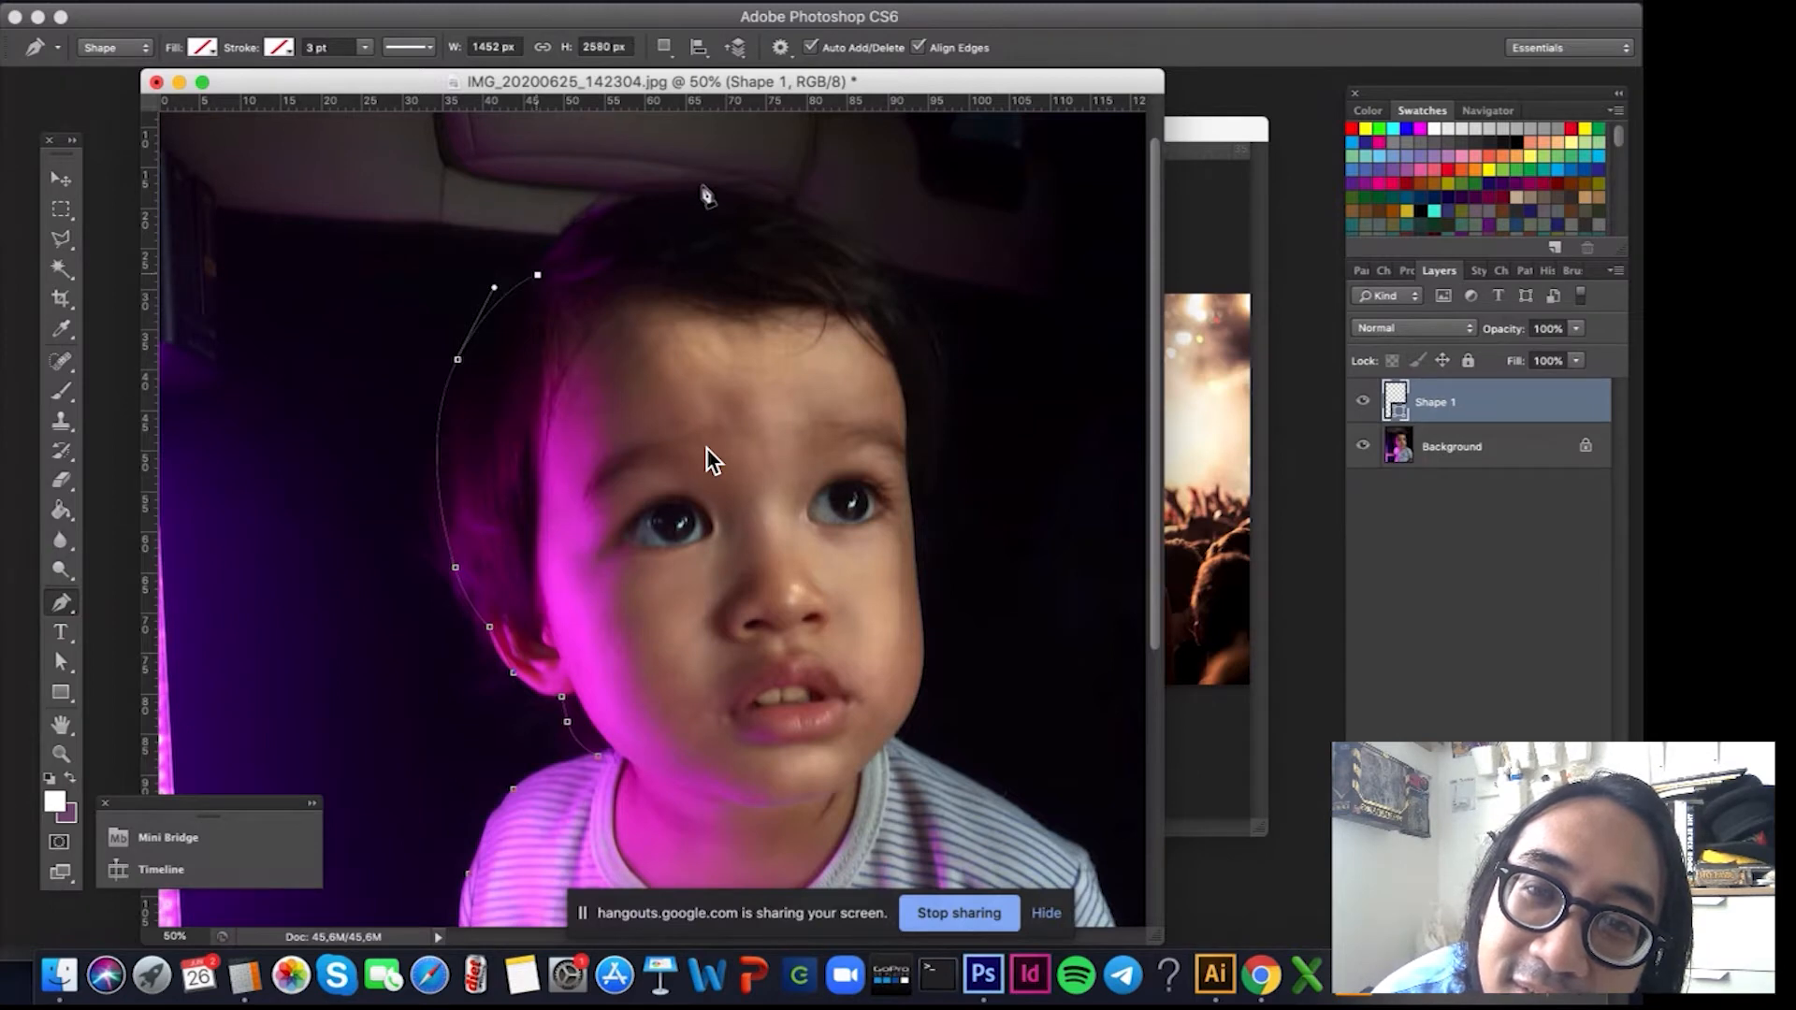
left_click_drag(703, 185, 856, 184)
left_click_drag(886, 268, 908, 289)
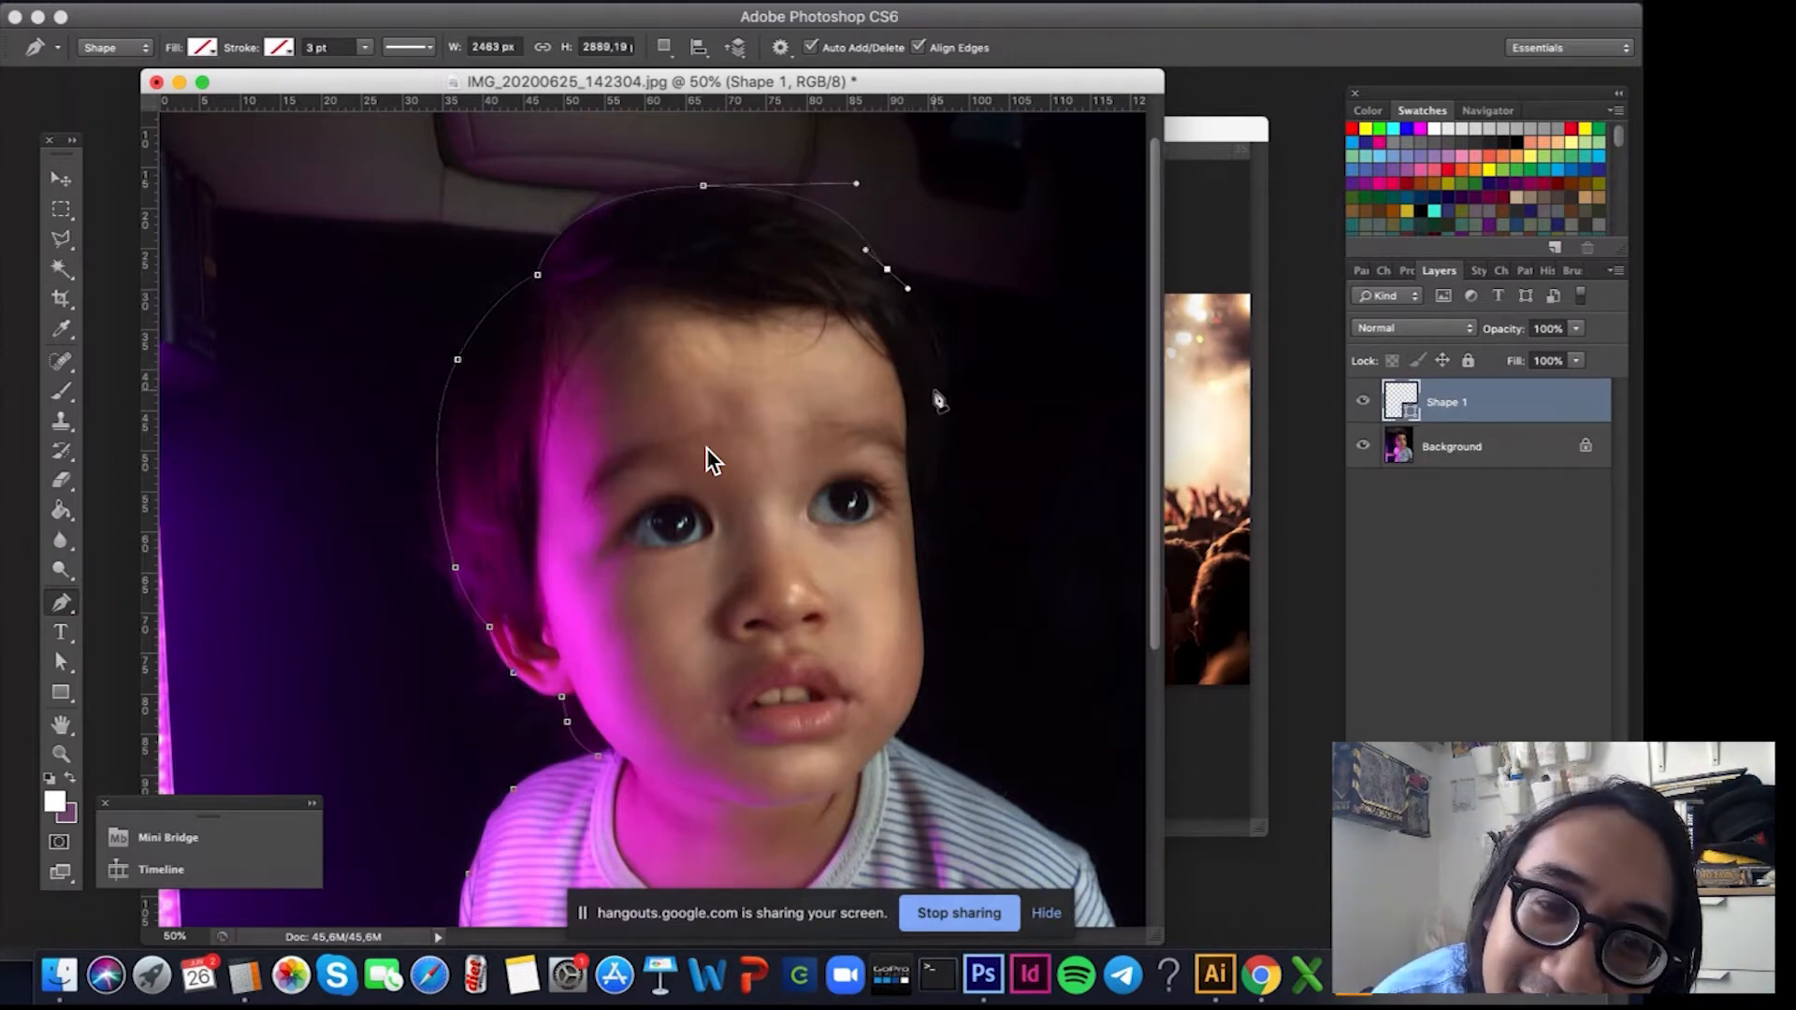
Trace the pen outline down the darker side of the face, past the cheek and jaw, onto the shirt's shoulder.
left_click_drag(935, 391, 933, 449)
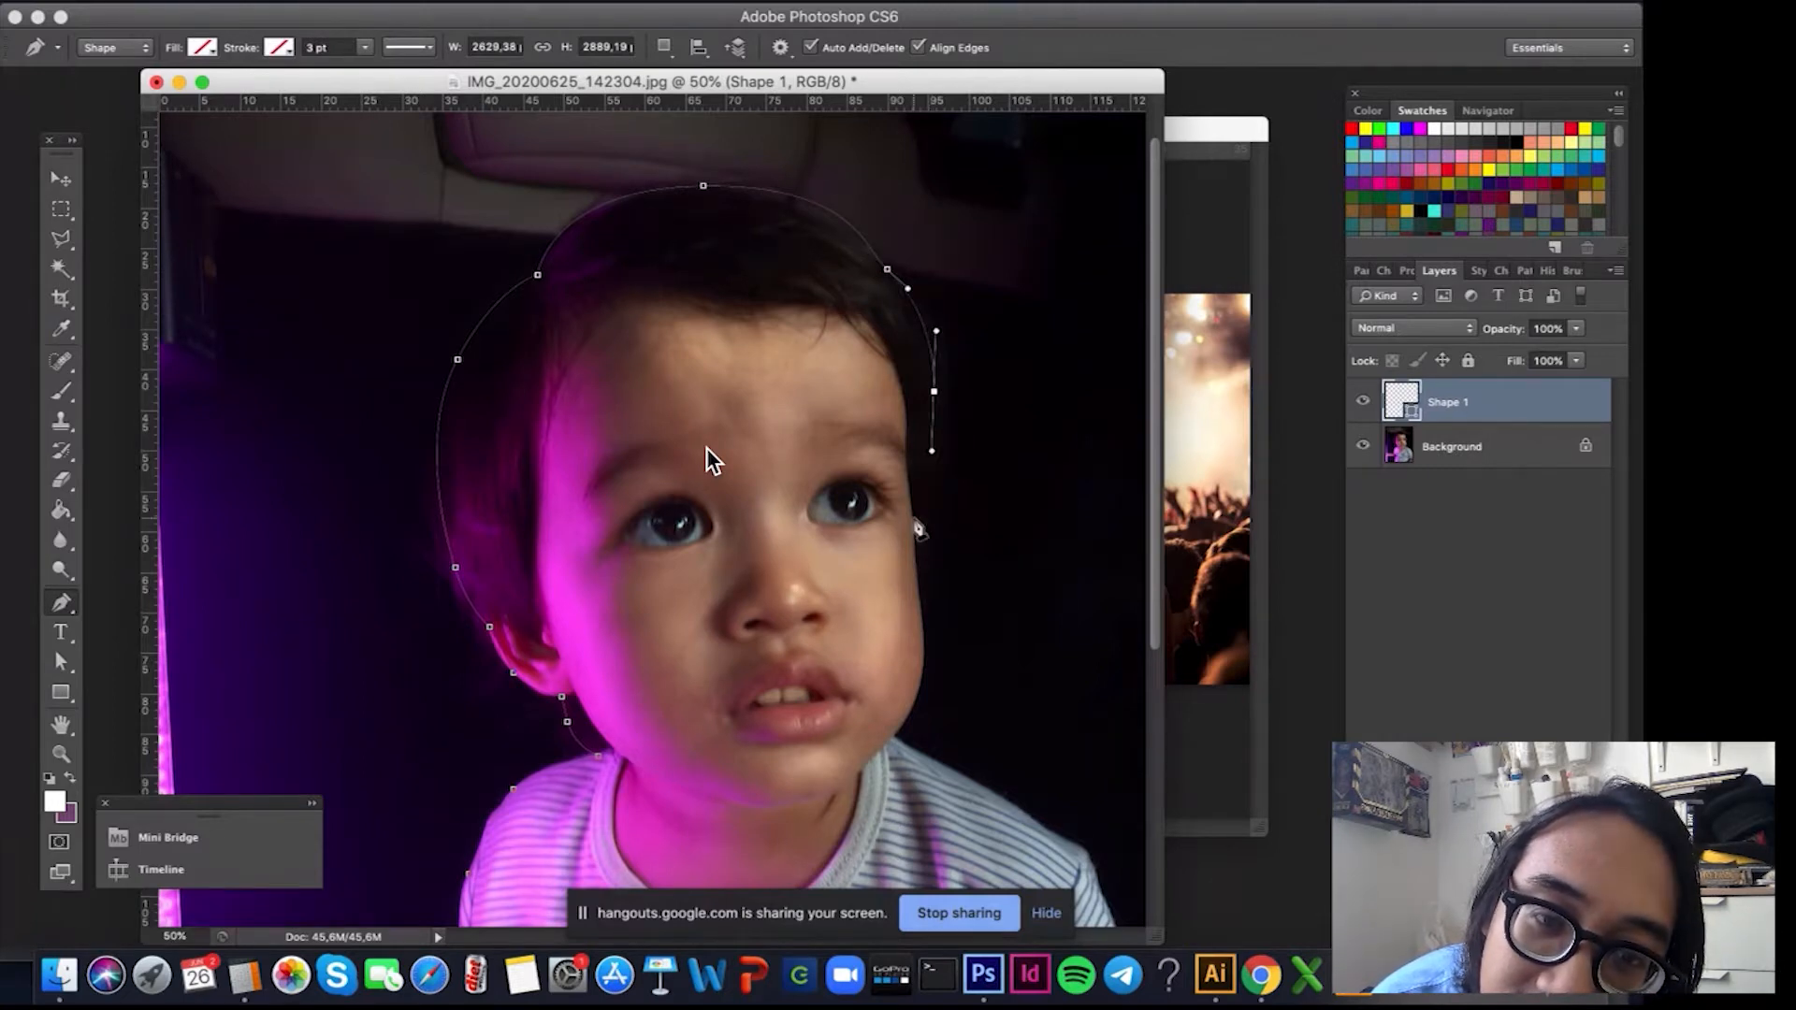
left_click_drag(913, 519, 907, 721)
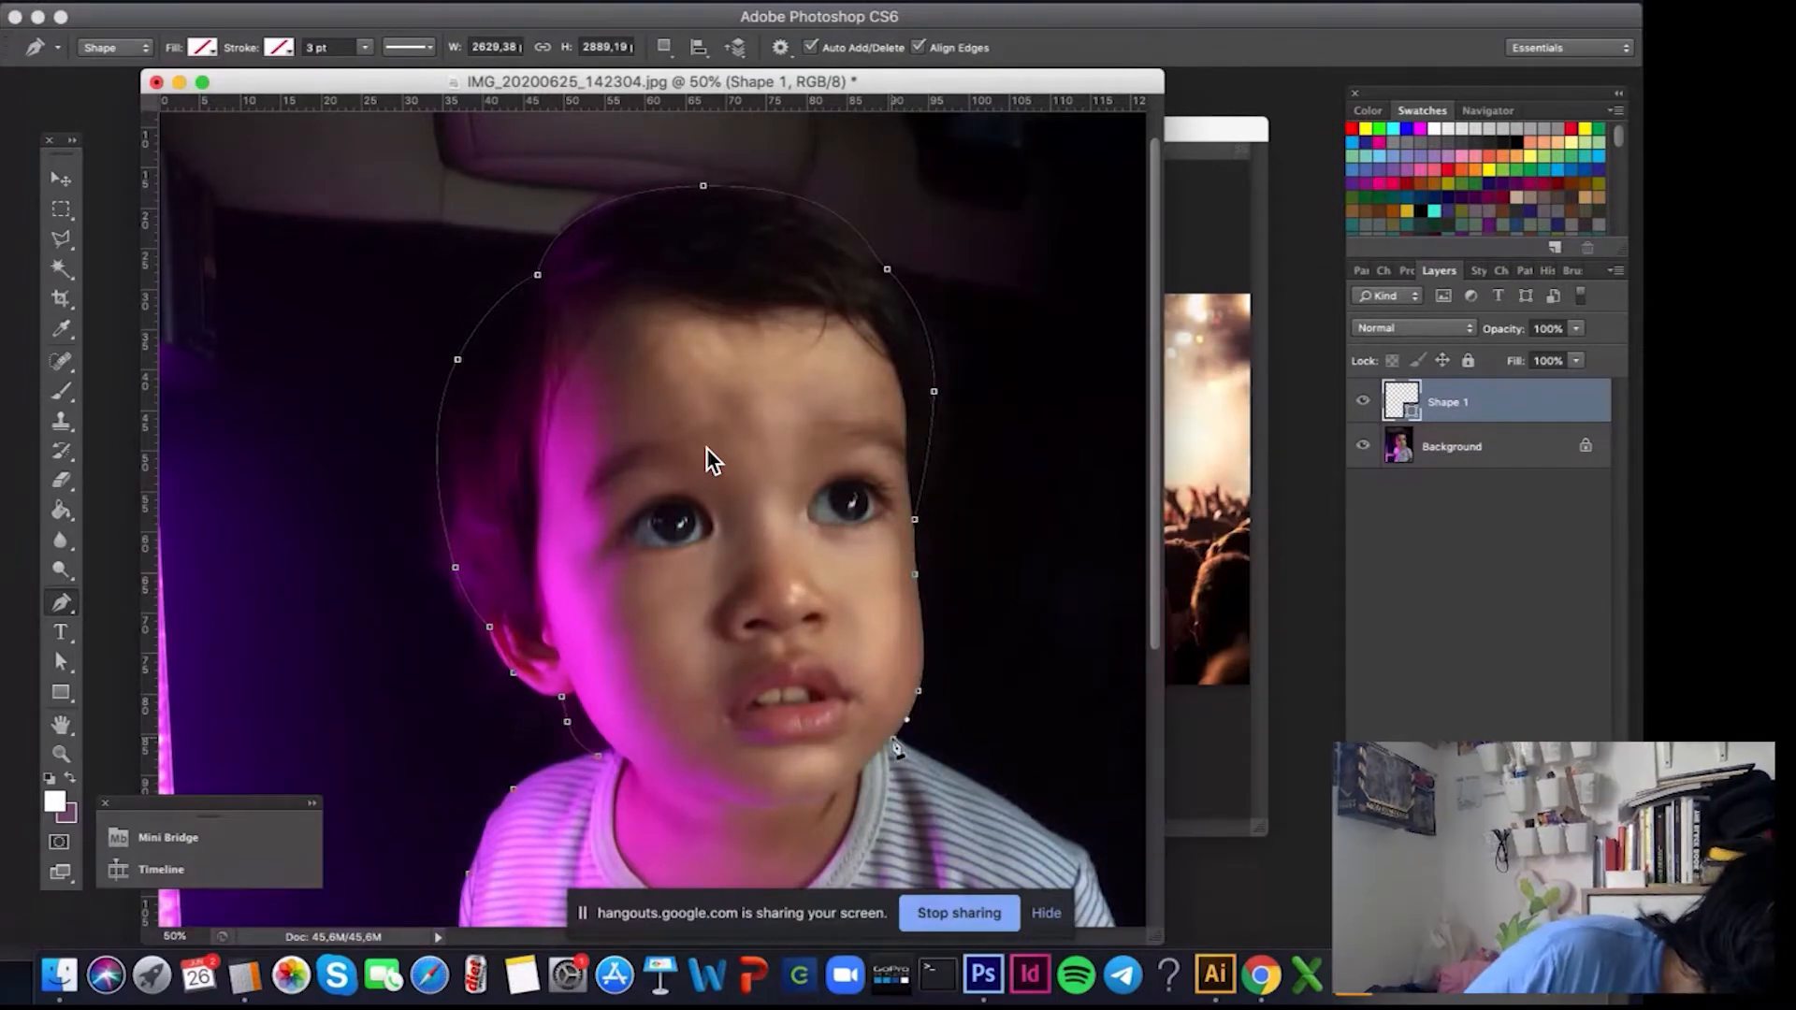
left_click(893, 739)
left_click(944, 771)
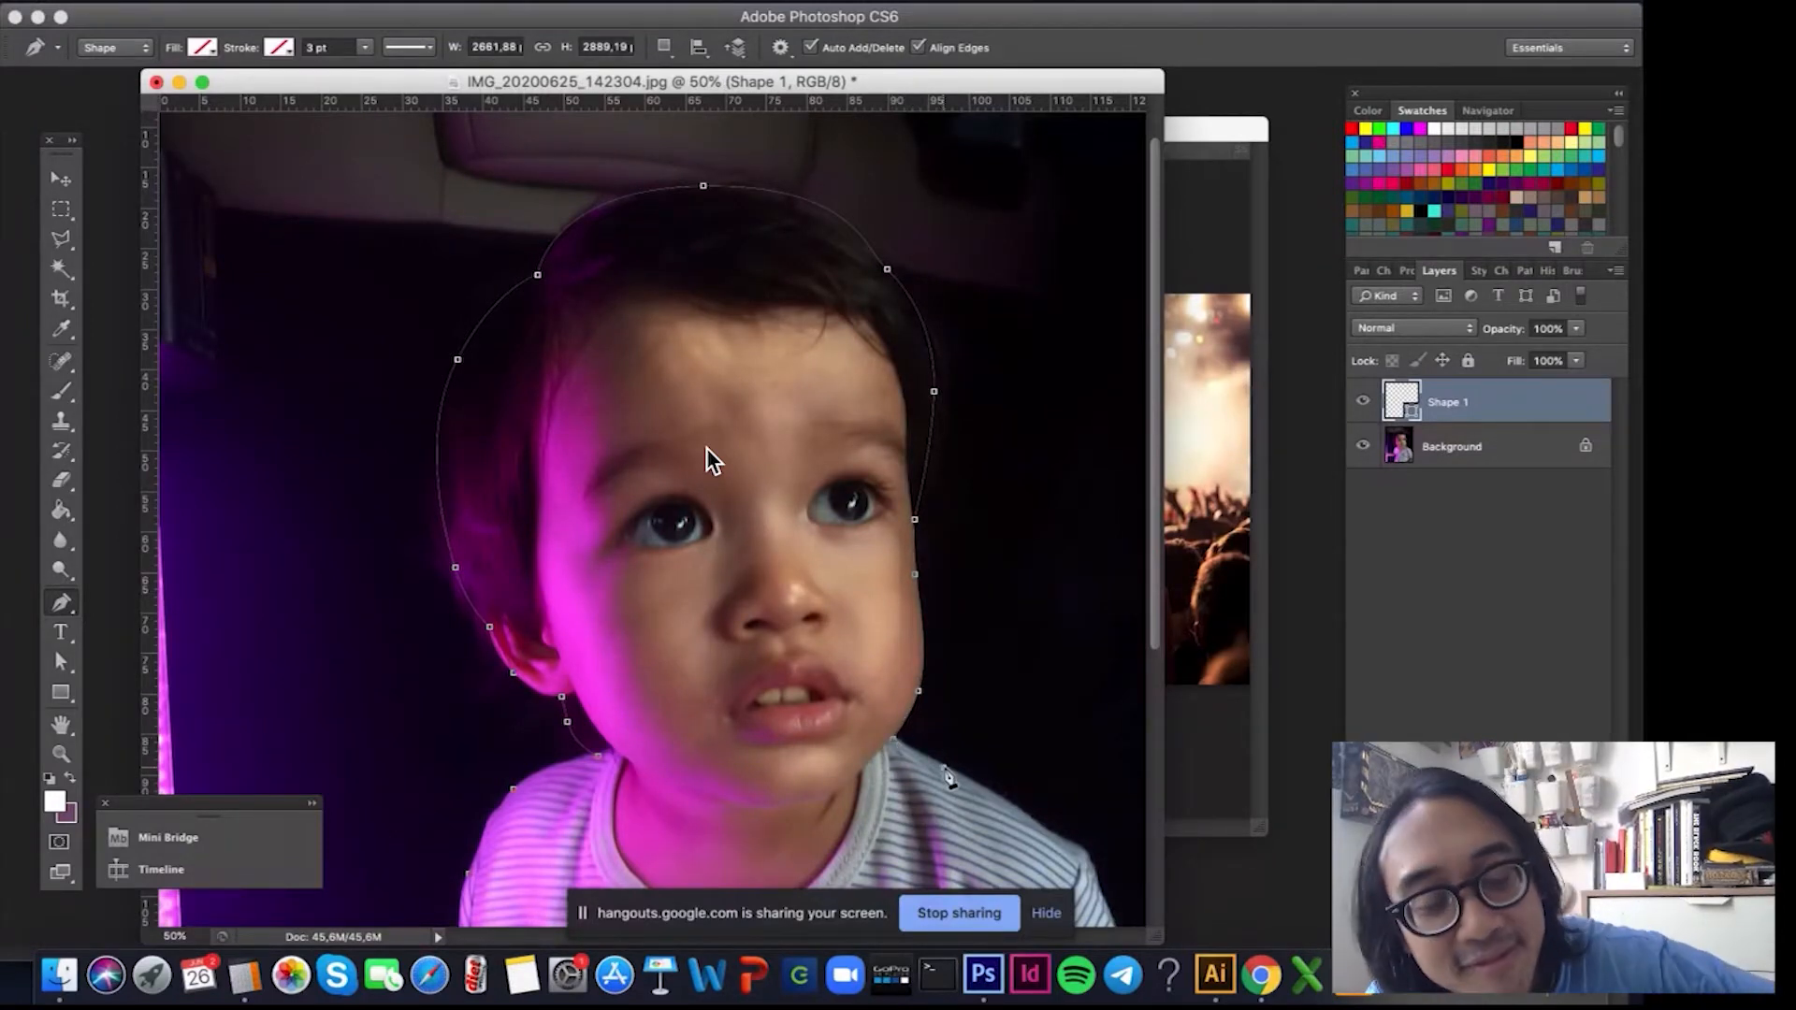
Continue the pen outline along the darker-side shoulder and down the sleeve to the photo's edge, undoing a misplaced point.
left_click_drag(1053, 832, 1078, 859)
left_click(1060, 843)
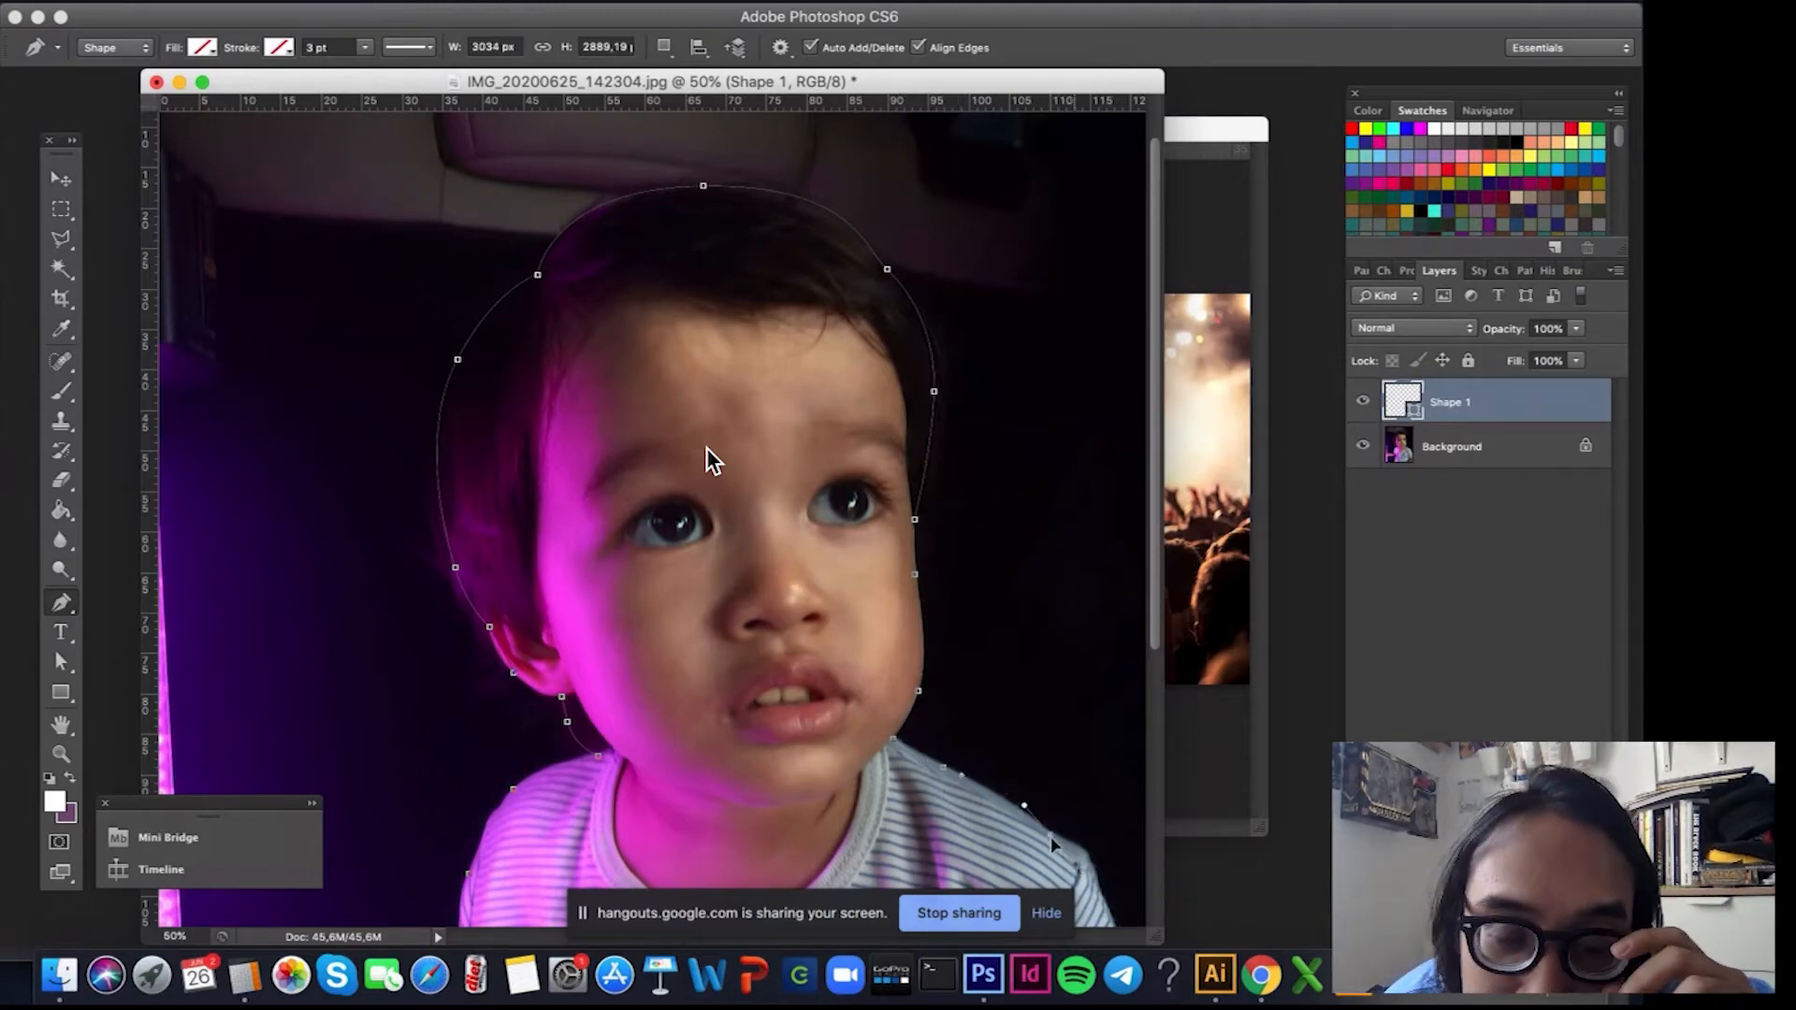
key("super+z")
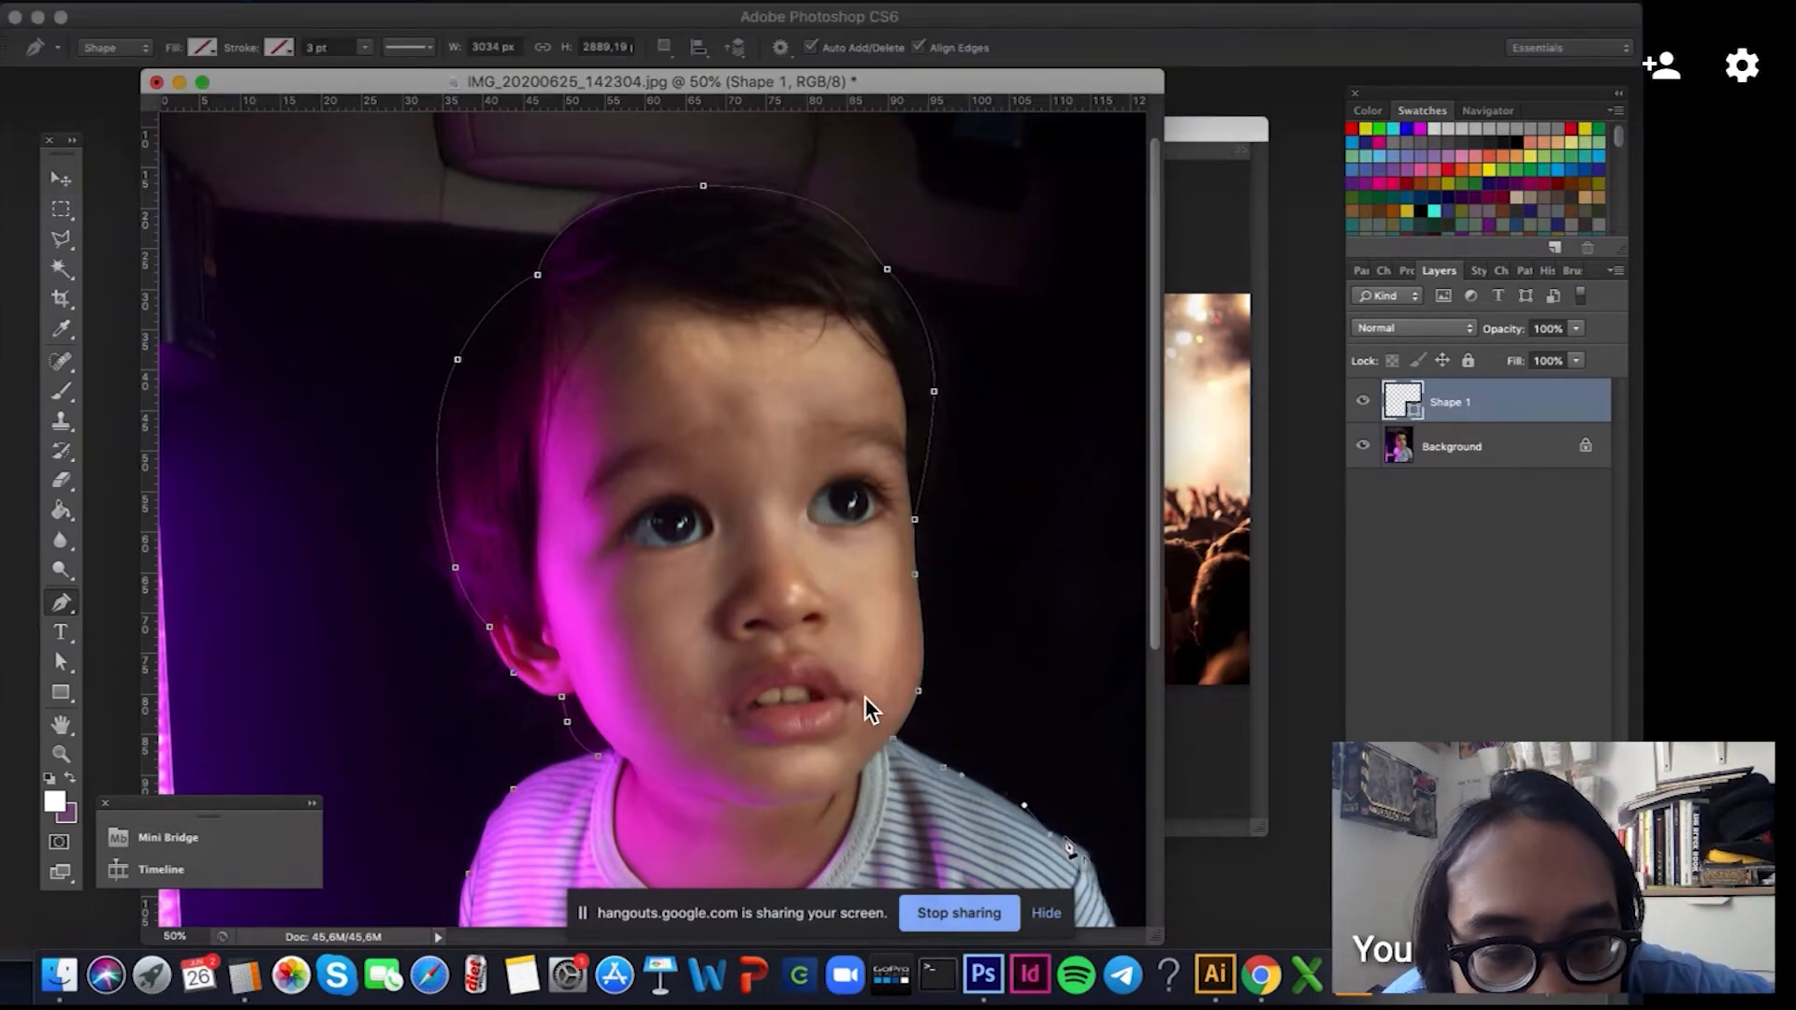
scroll(1083, 846, "down", 3)
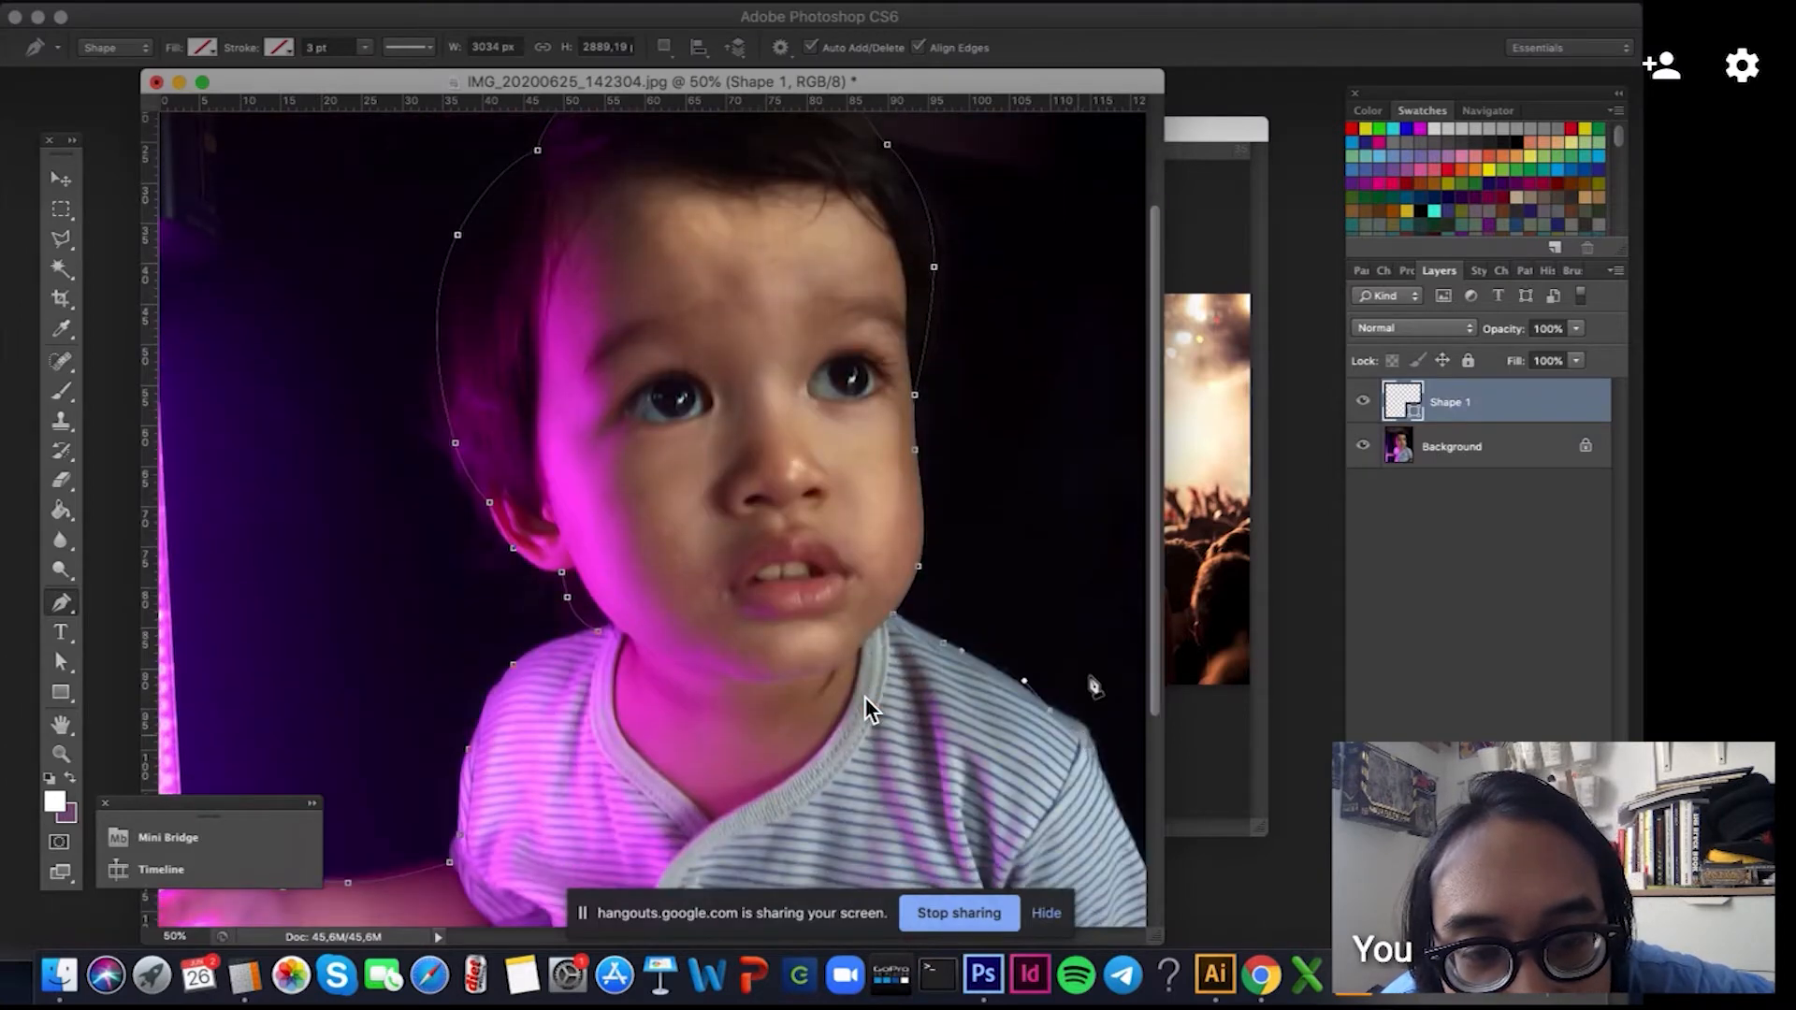
scroll(1088, 735, "down", 1)
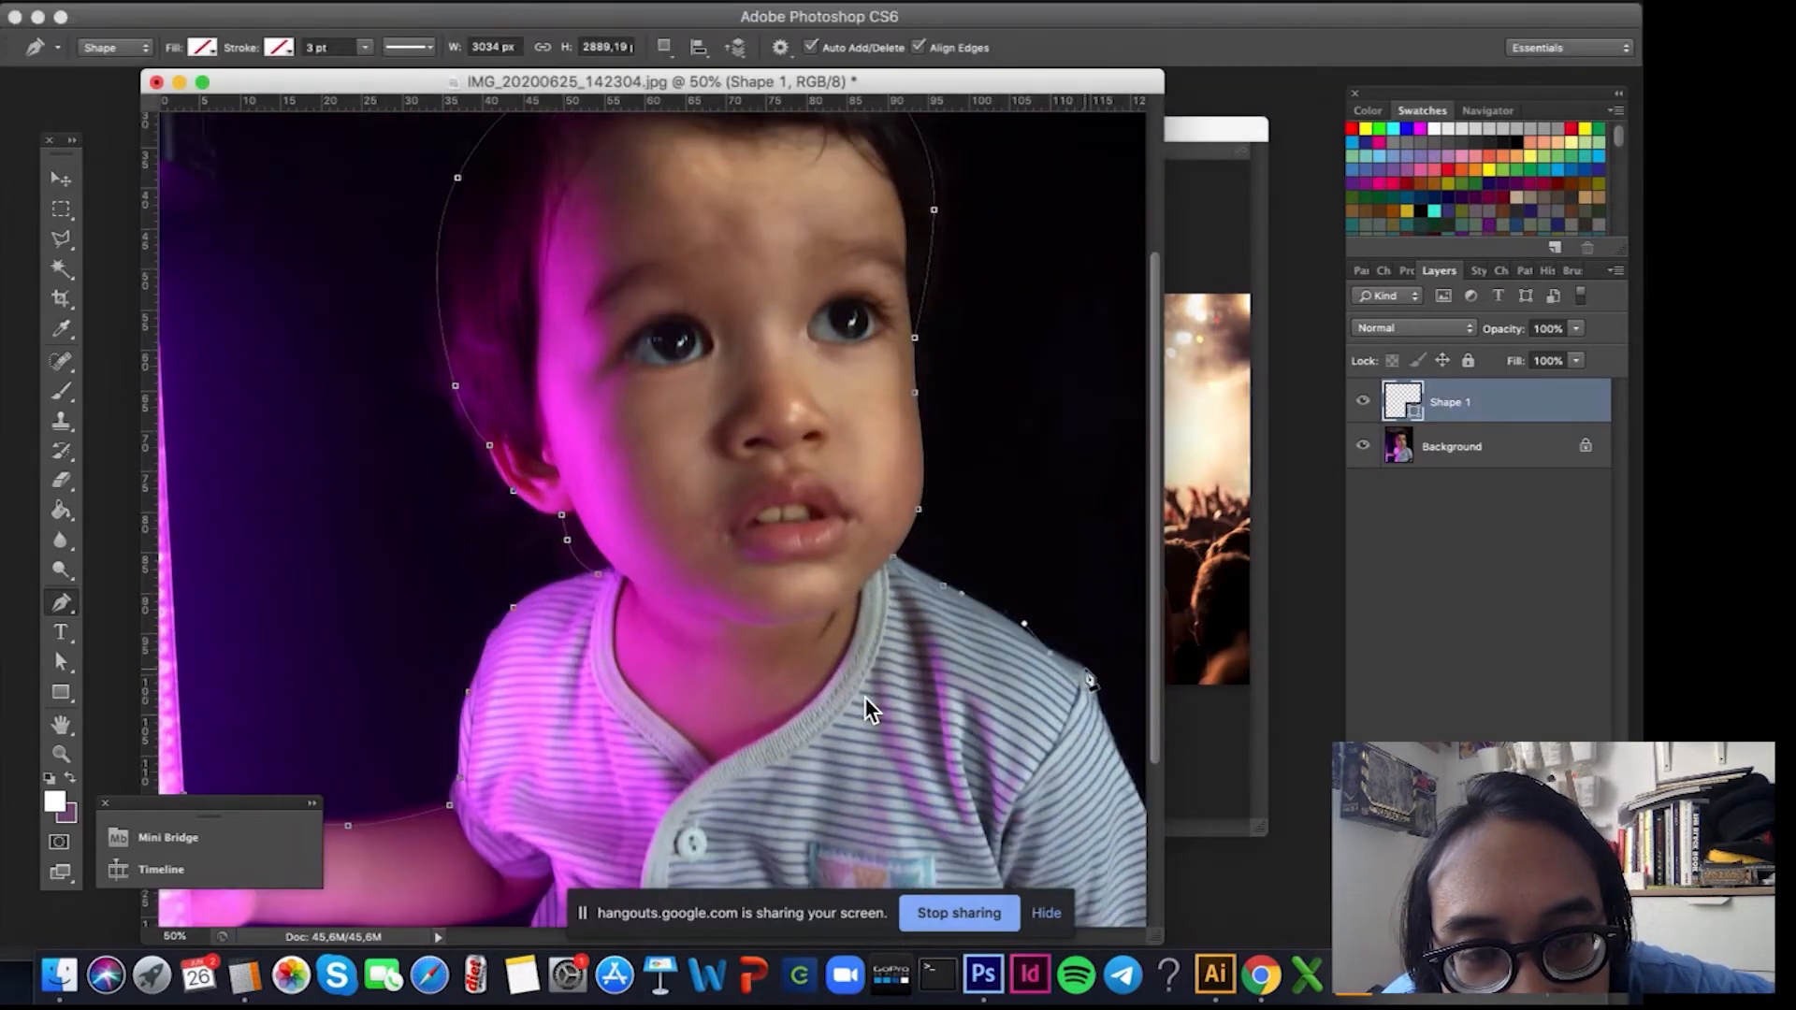
left_click(1081, 667)
left_click(1100, 711)
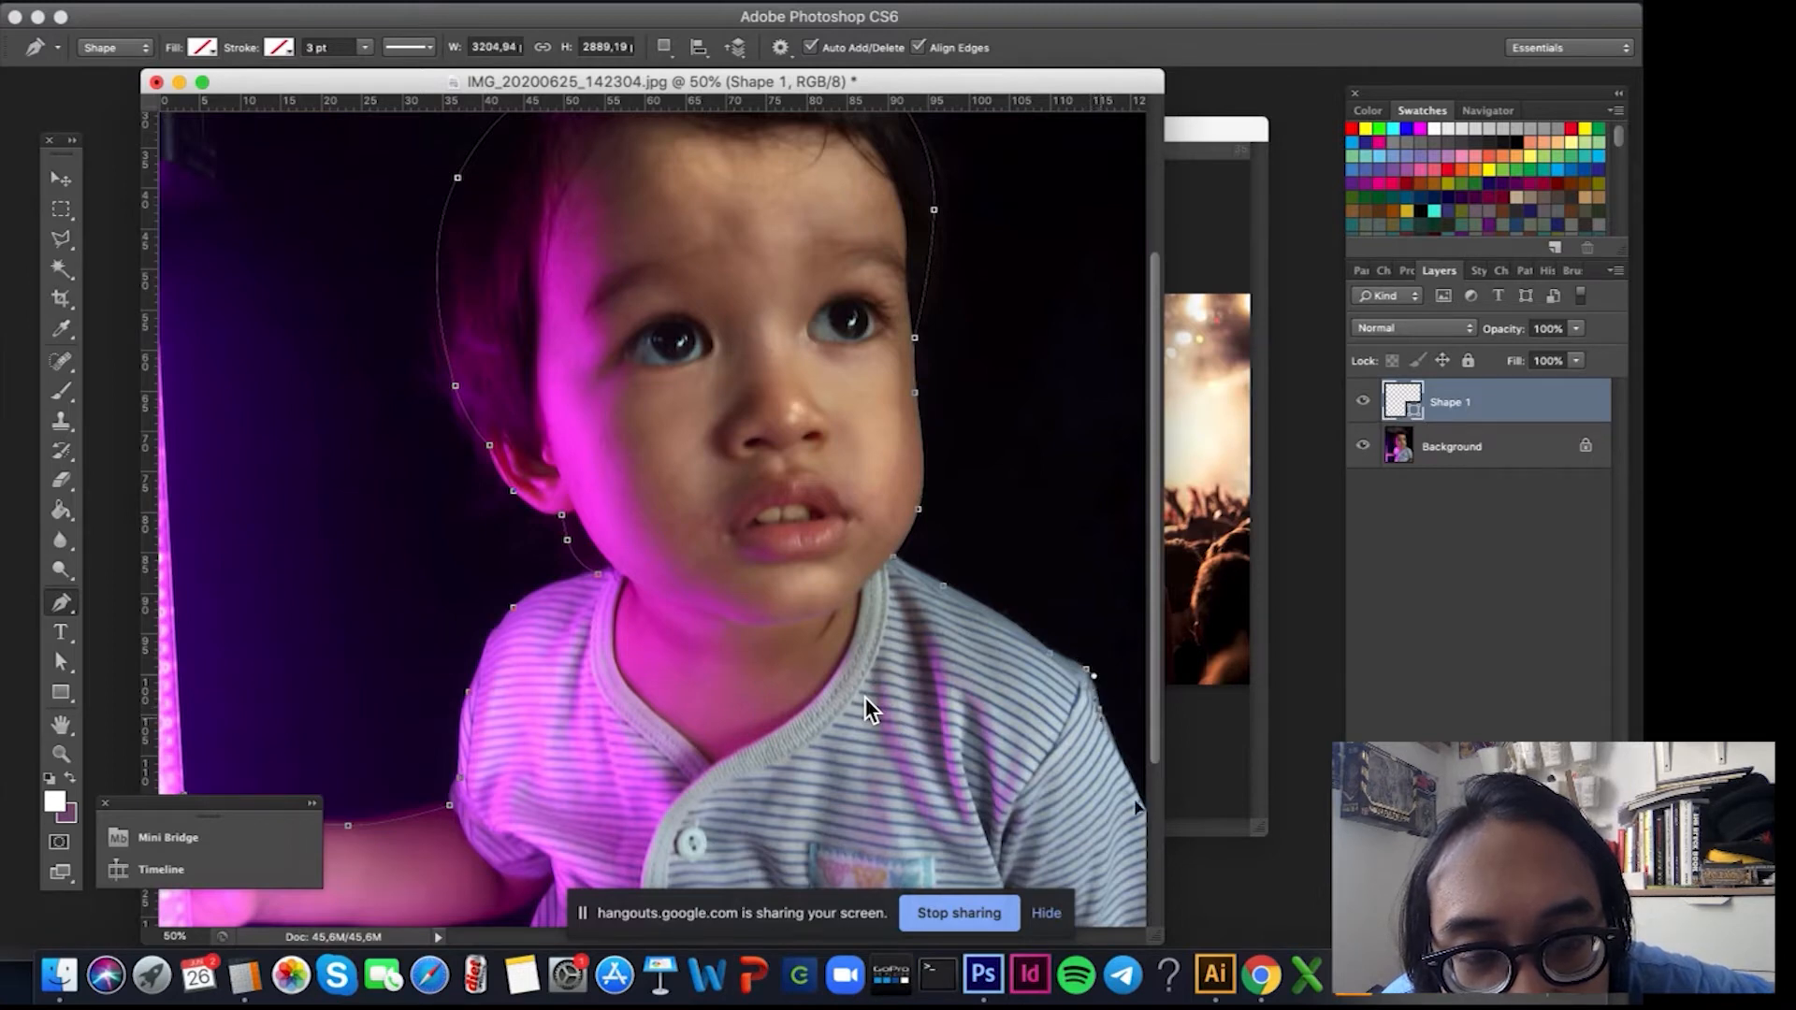
left_click(1145, 807)
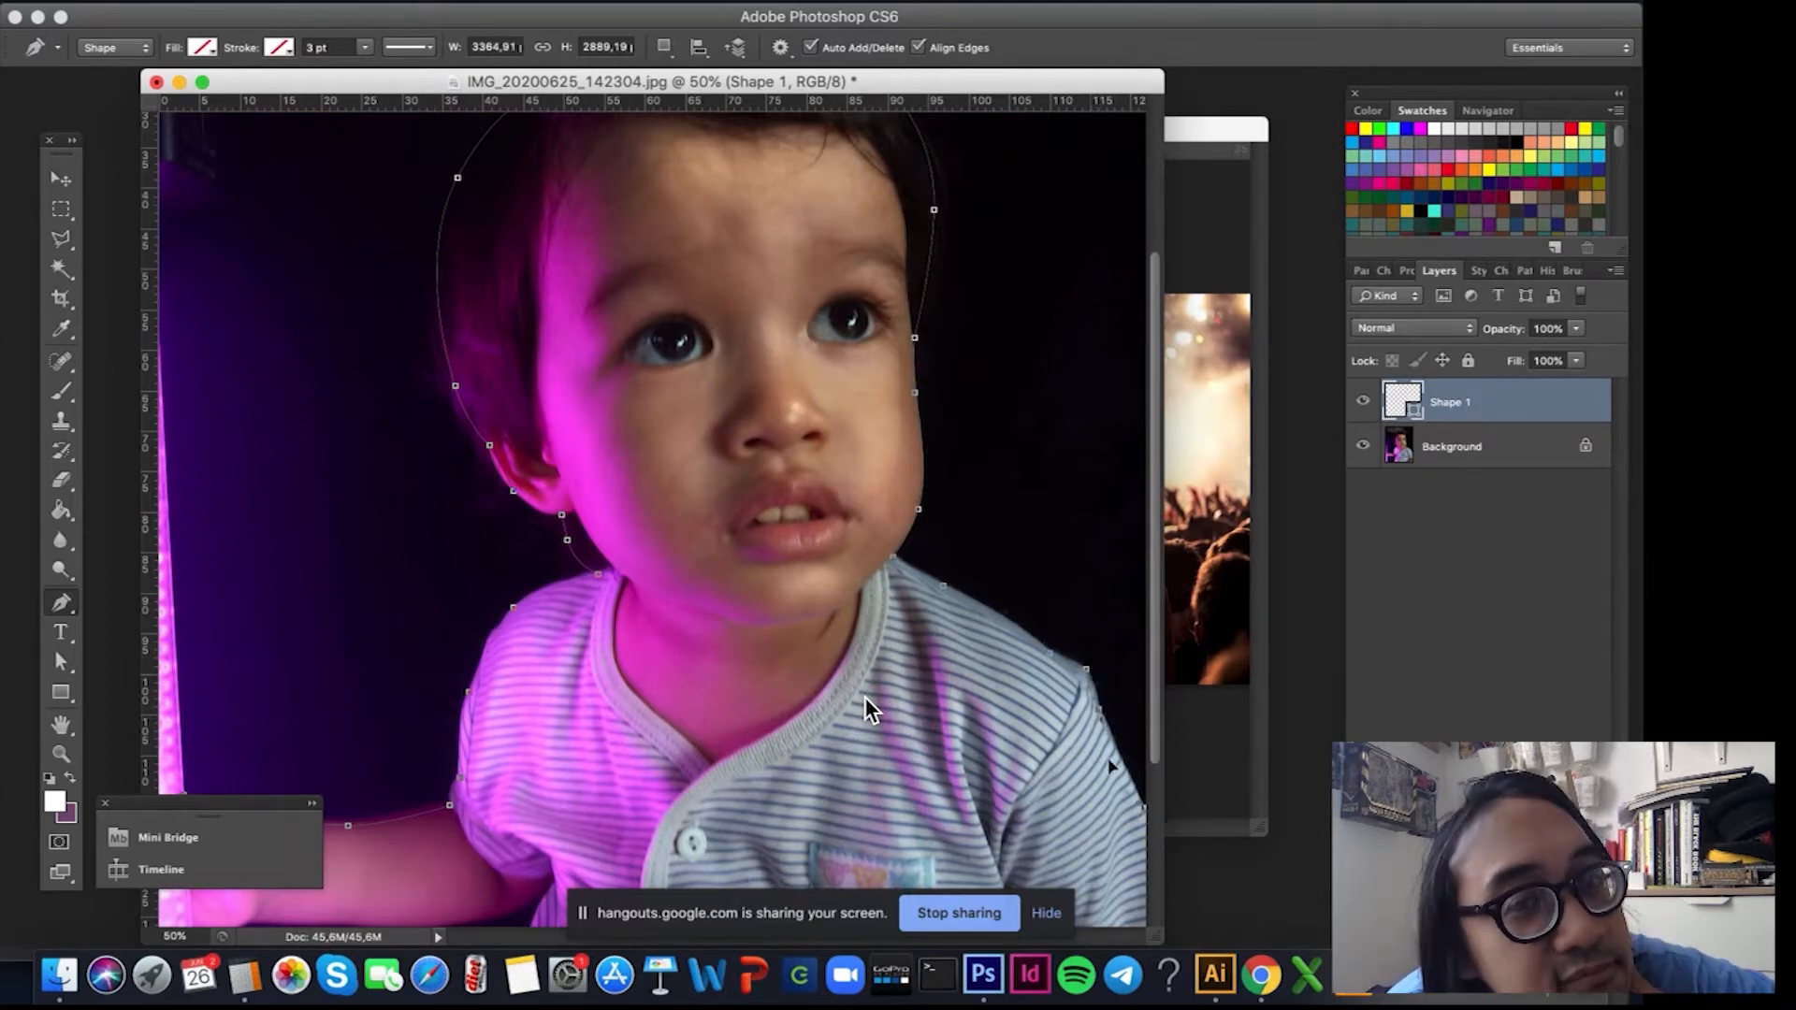
Enlarge the photo's window and carry the pen outline down past the sleeve and forearm, then along the photo's bottom edge.
scroll(864, 697, "down", 2)
scroll(864, 698, "down", 3)
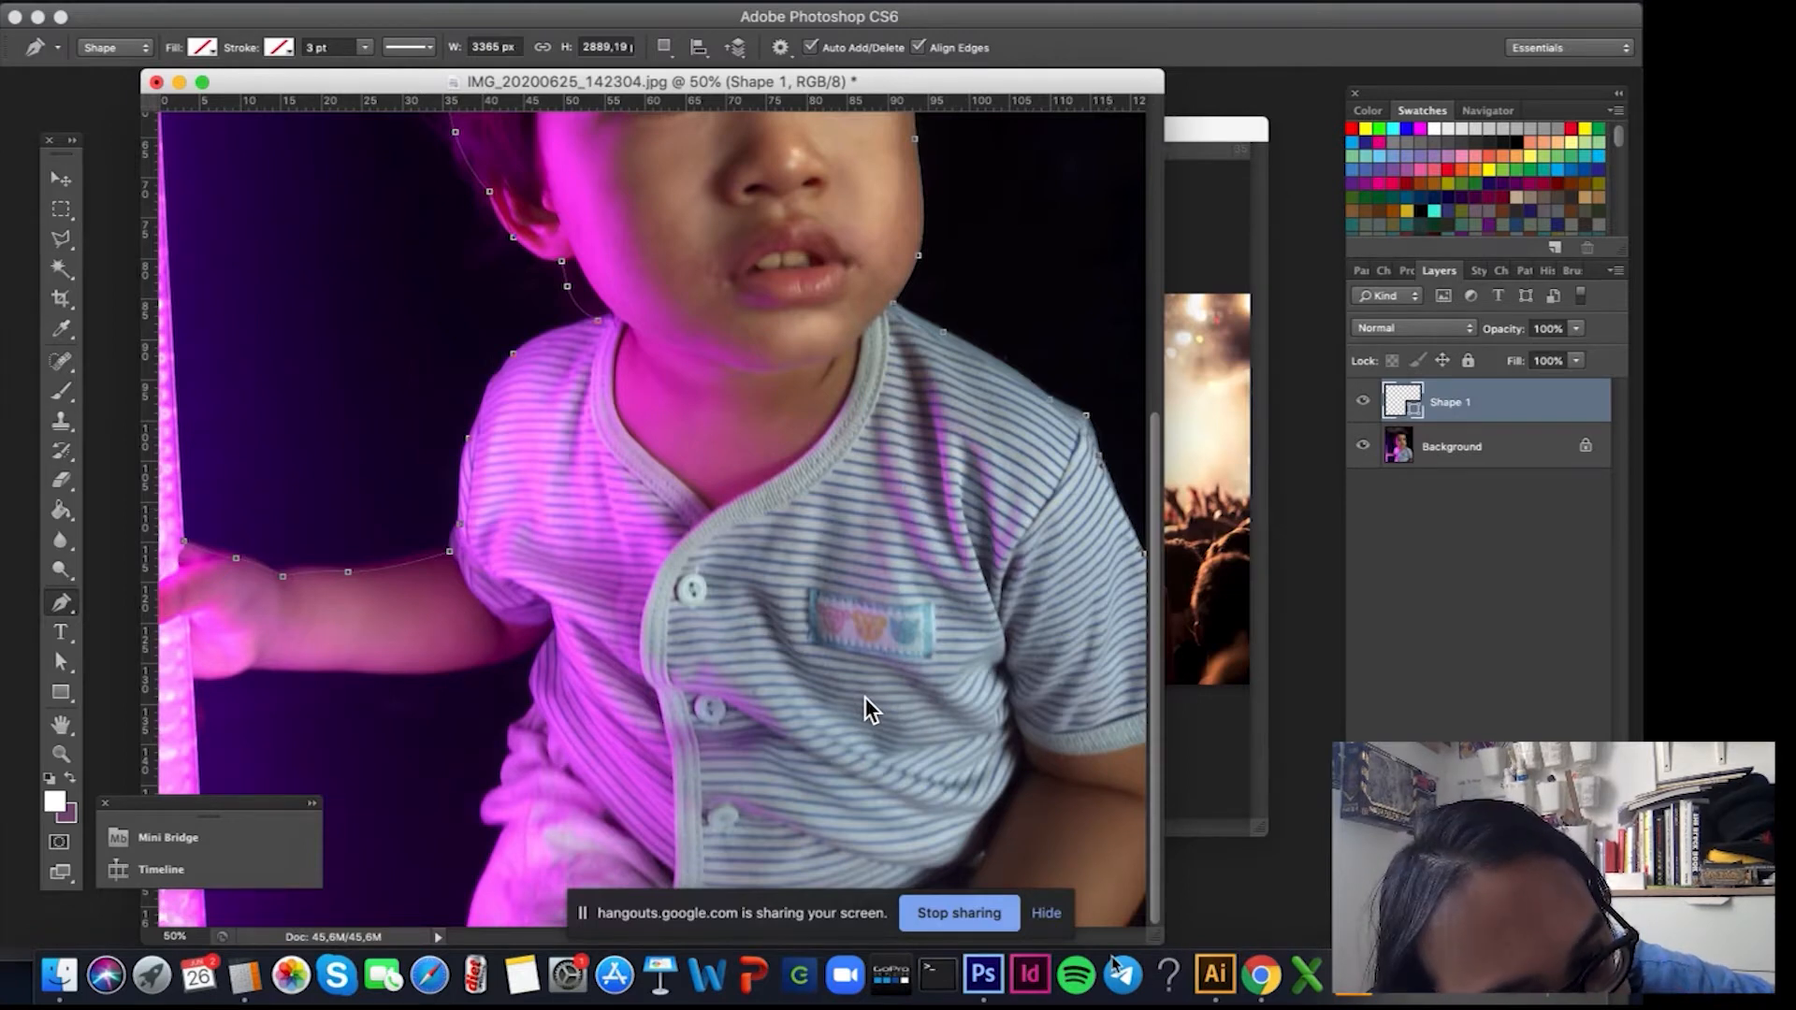
left_click_drag(1156, 934, 1241, 944)
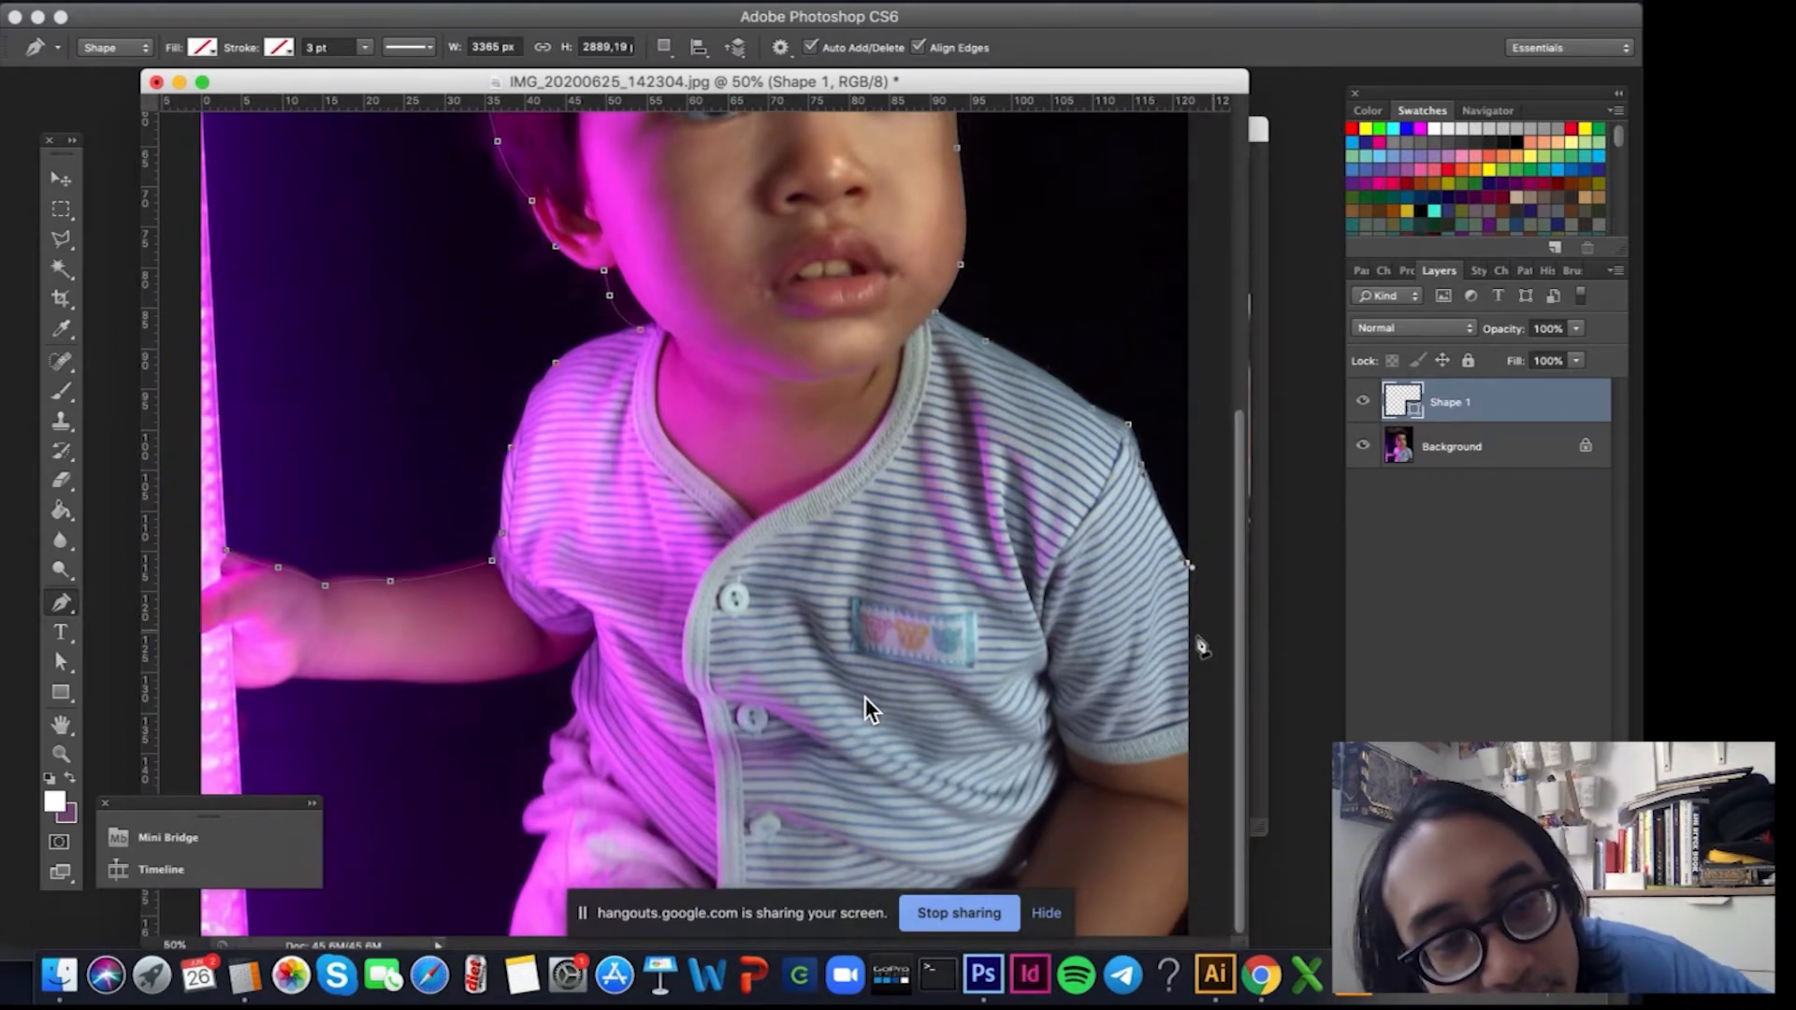
left_click_drag(1192, 657, 1191, 669)
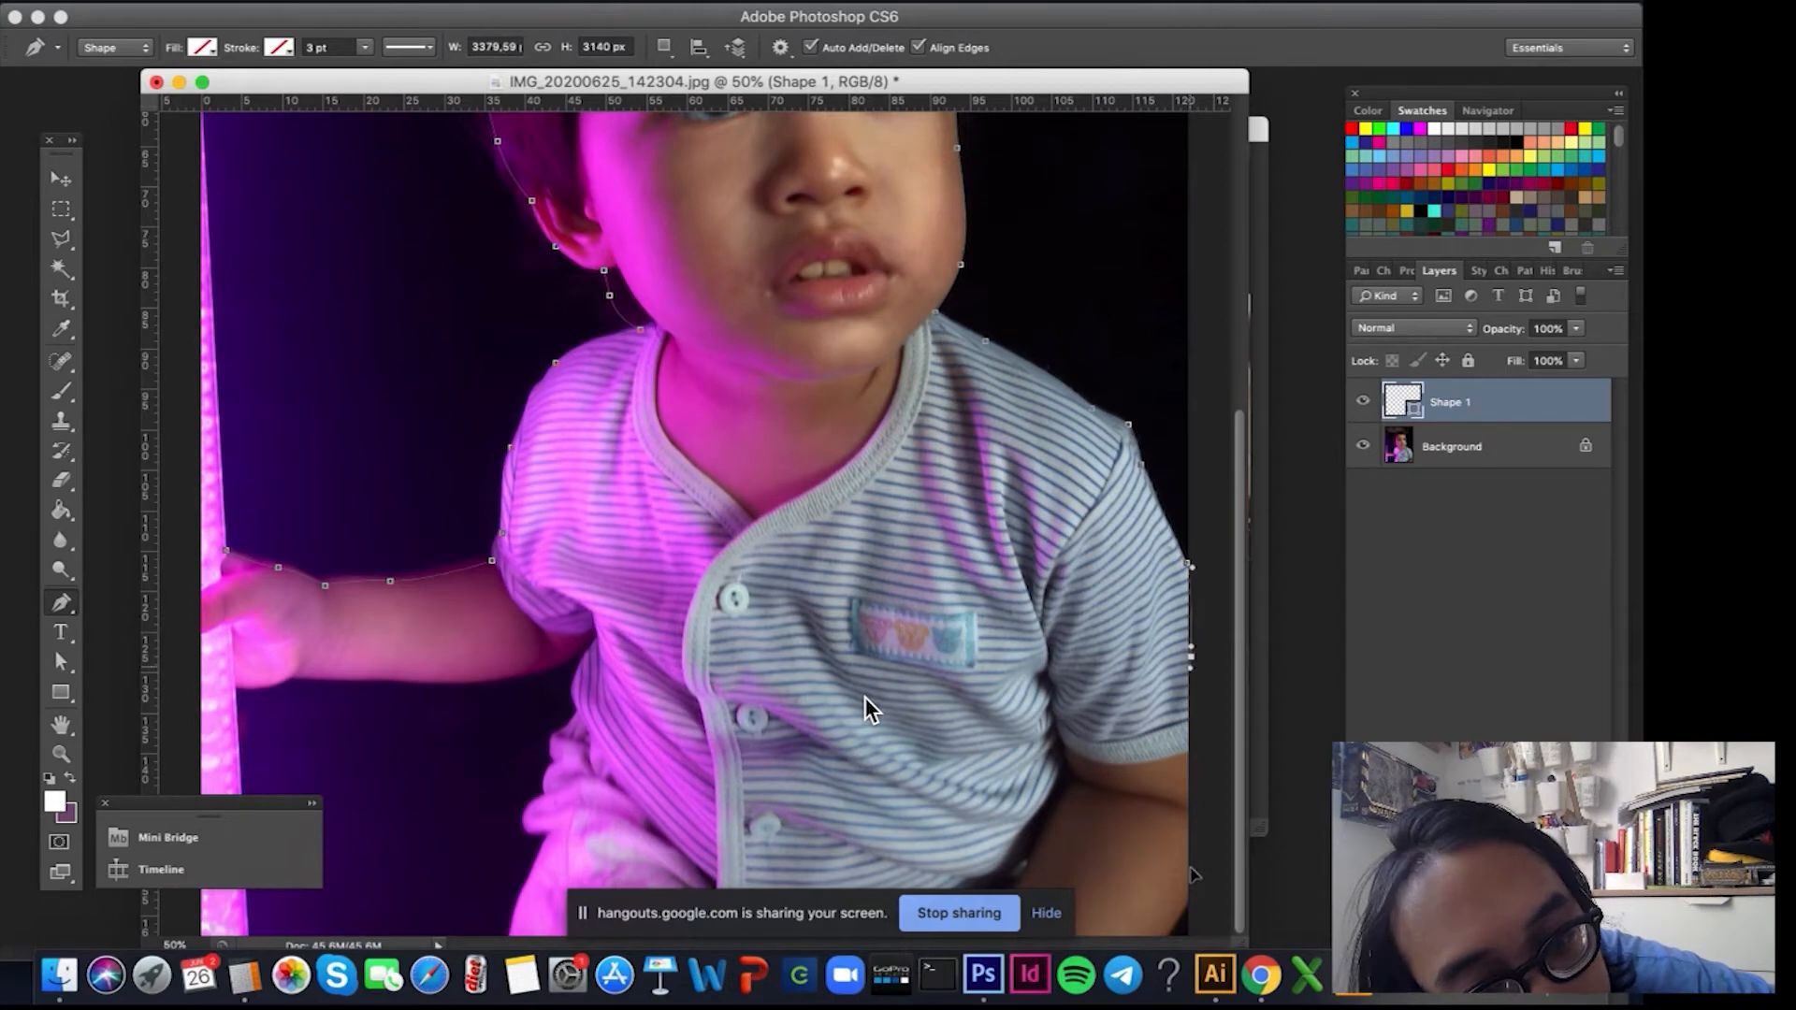
left_click(1192, 895)
left_click(506, 933)
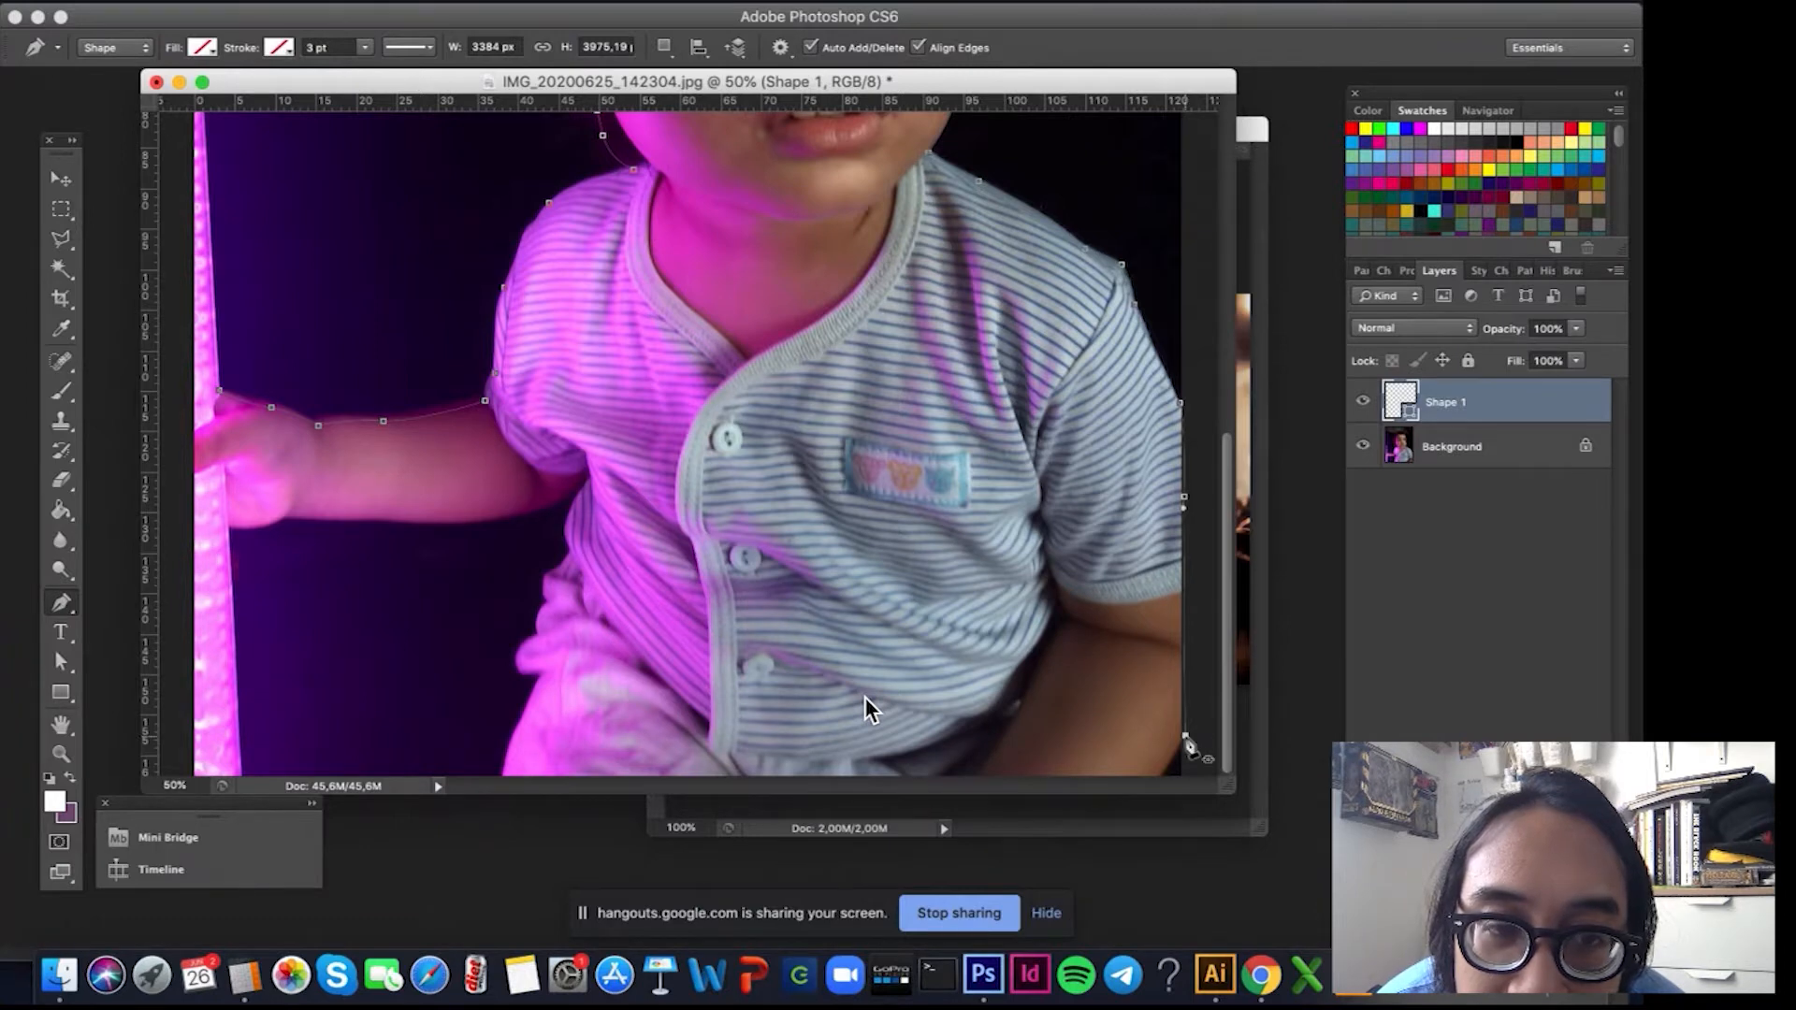
Trace the pen outline up the pink-lit trouser leg and its folds toward the shirt.
left_click_drag(527, 710, 541, 694)
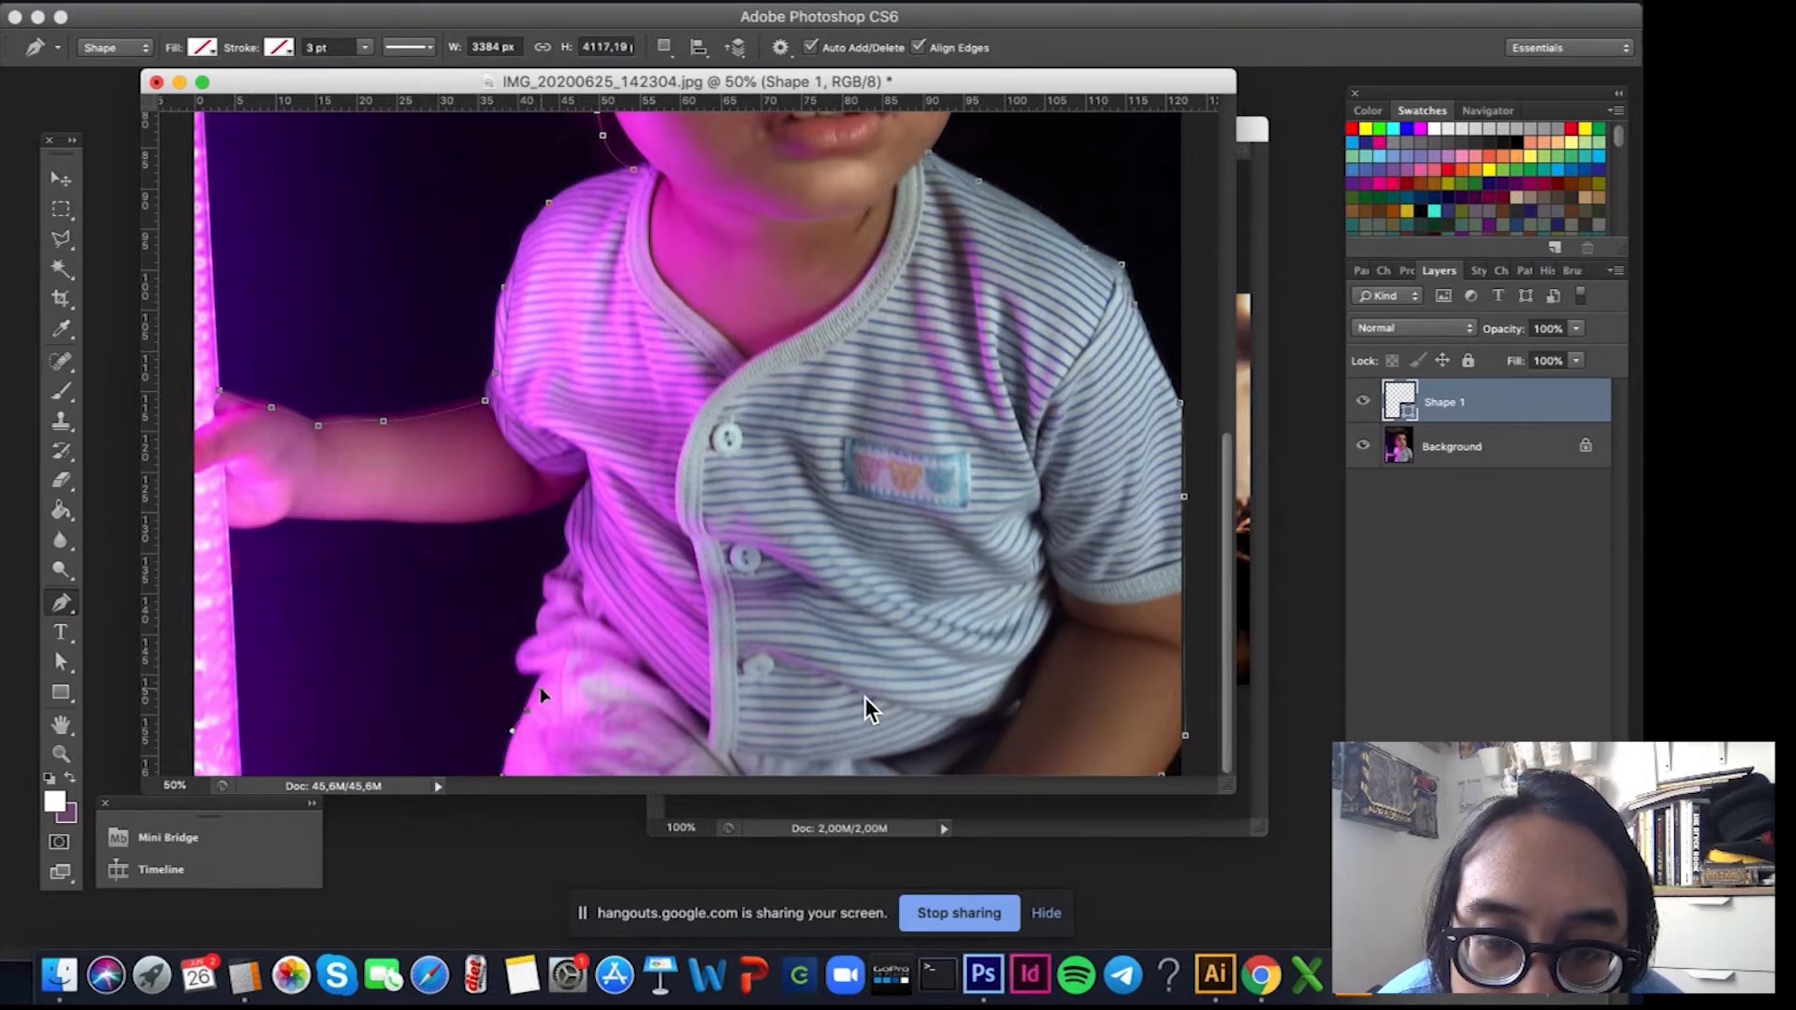
left_click(540, 673)
left_click(518, 662)
left_click(517, 644)
left_click(539, 638)
left_click(537, 606)
left_click(541, 602)
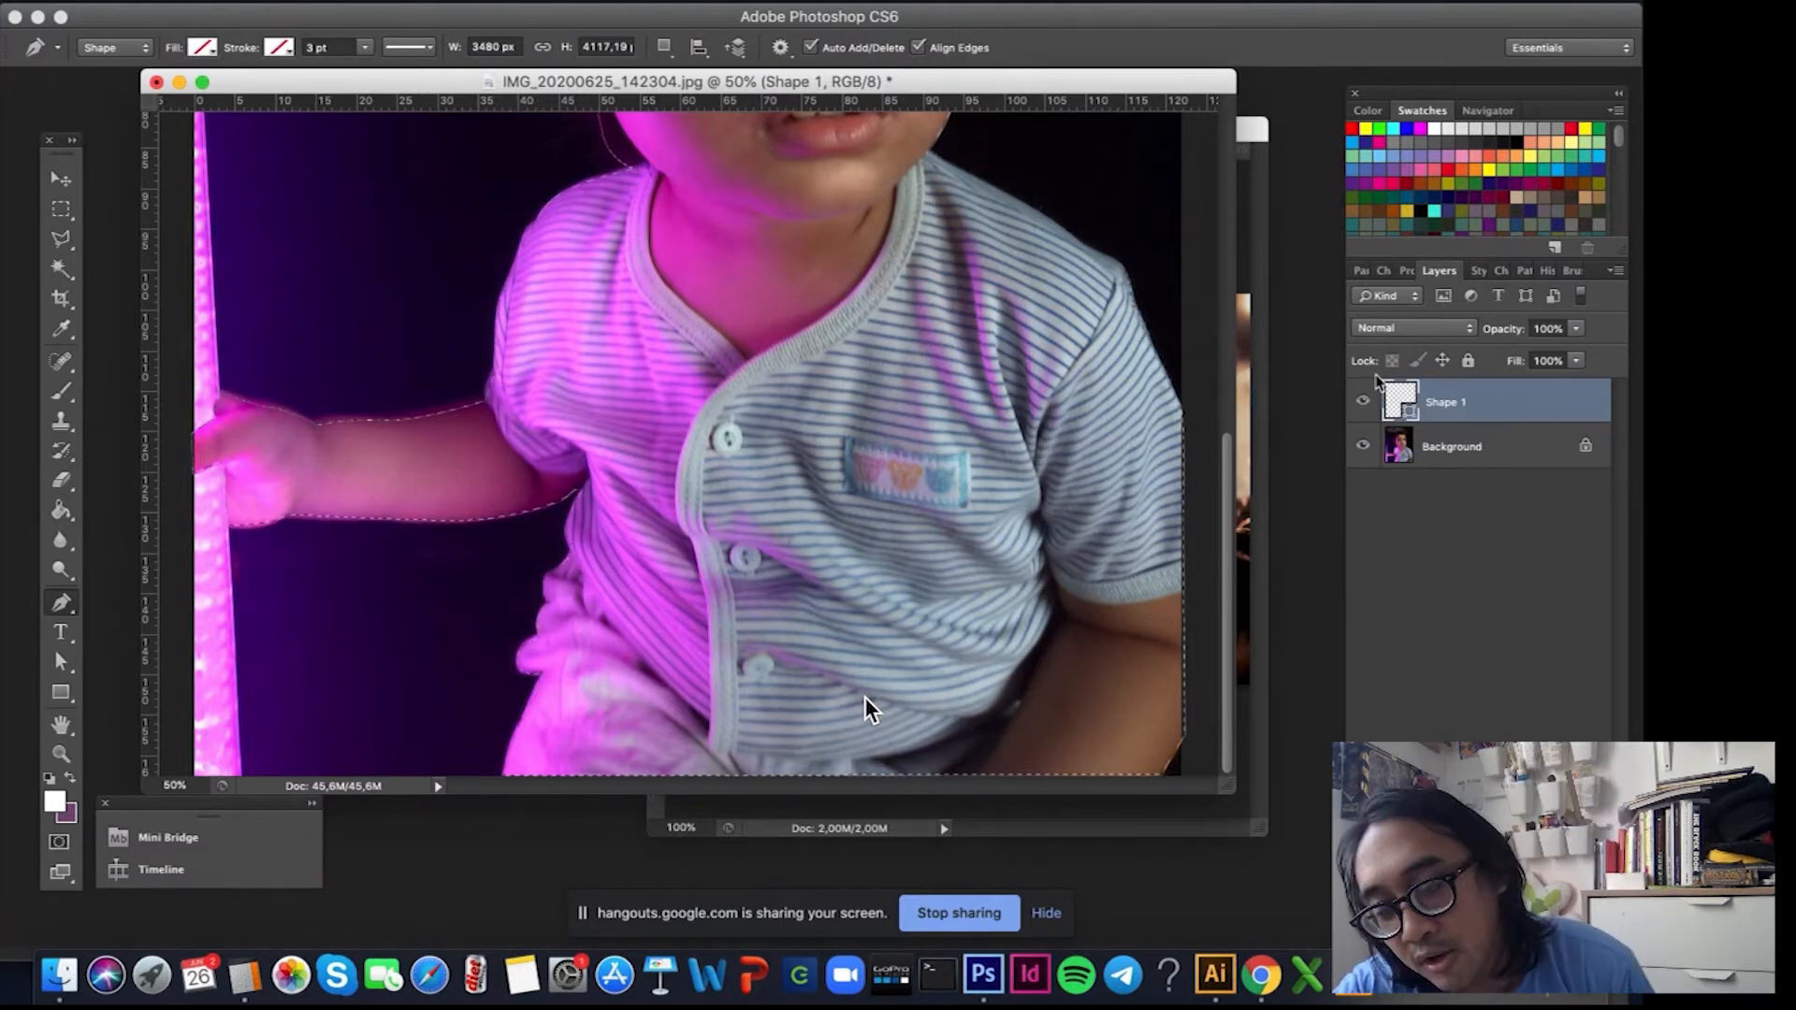
Load the Shape 1 outline as a selection and copy the selected child from the Background to a new layer.
left_click(1404, 406, "super")
key("v")
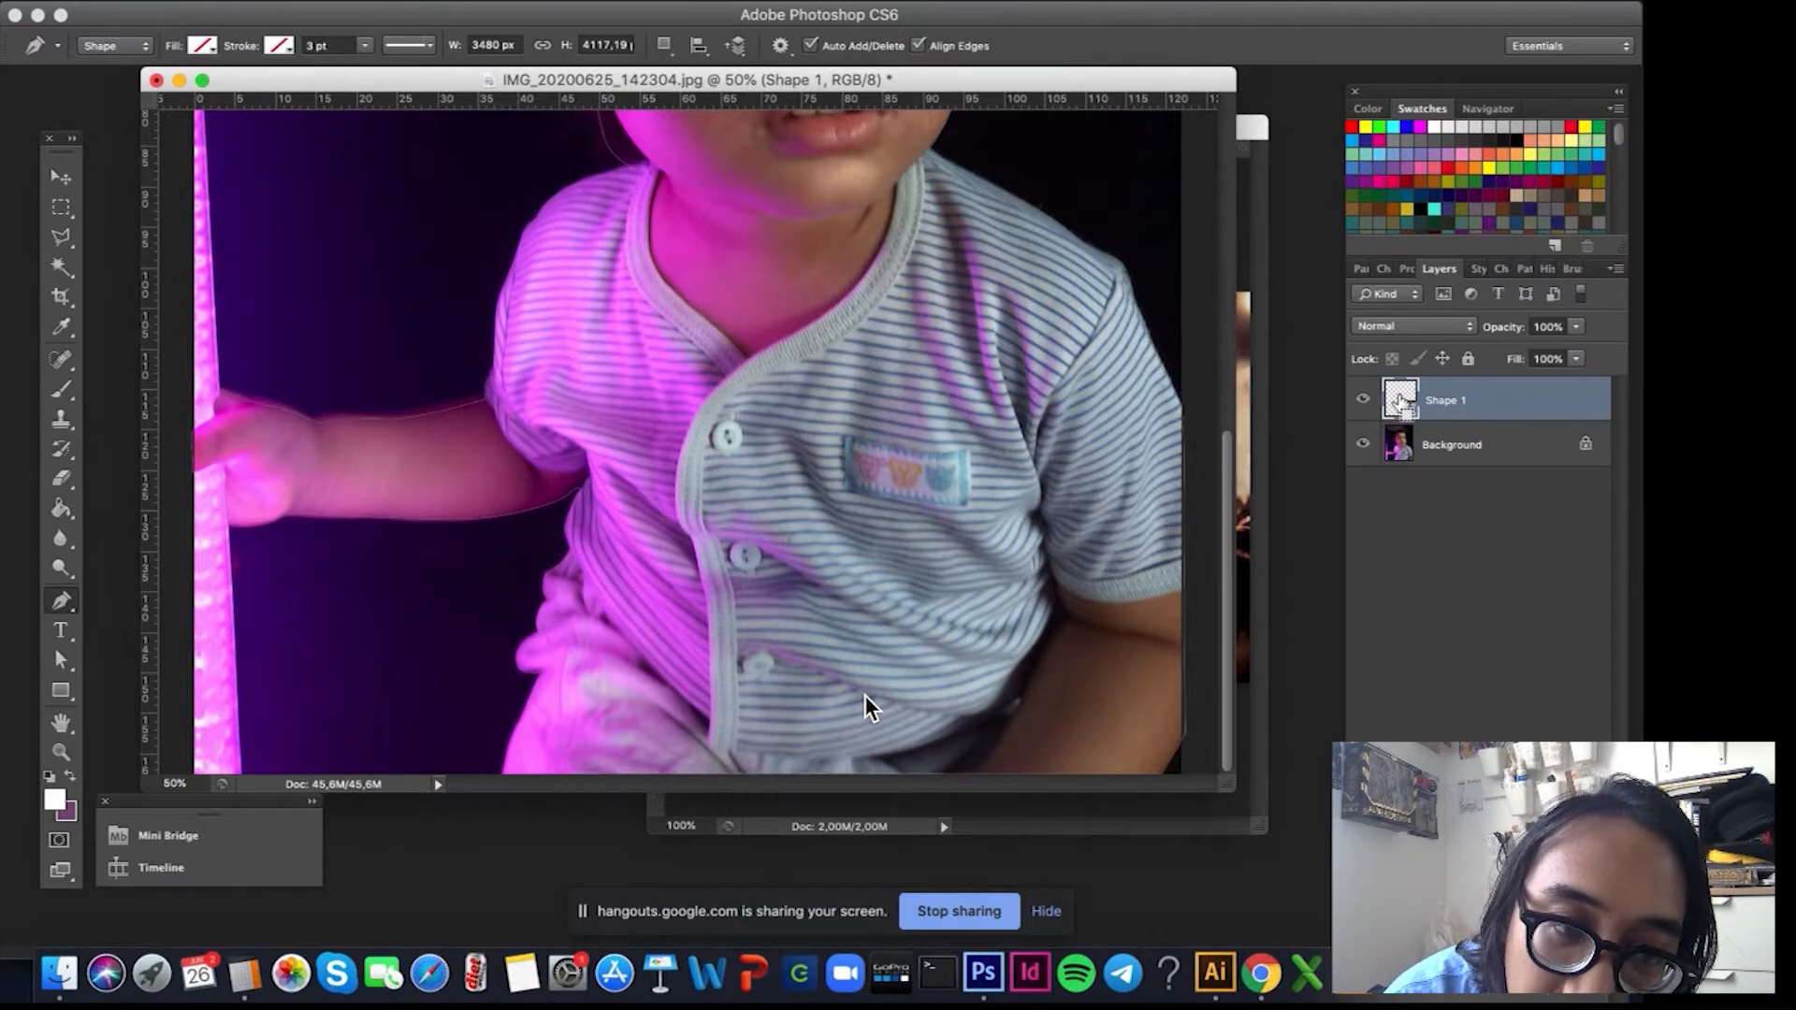
left_click(1399, 399, "super")
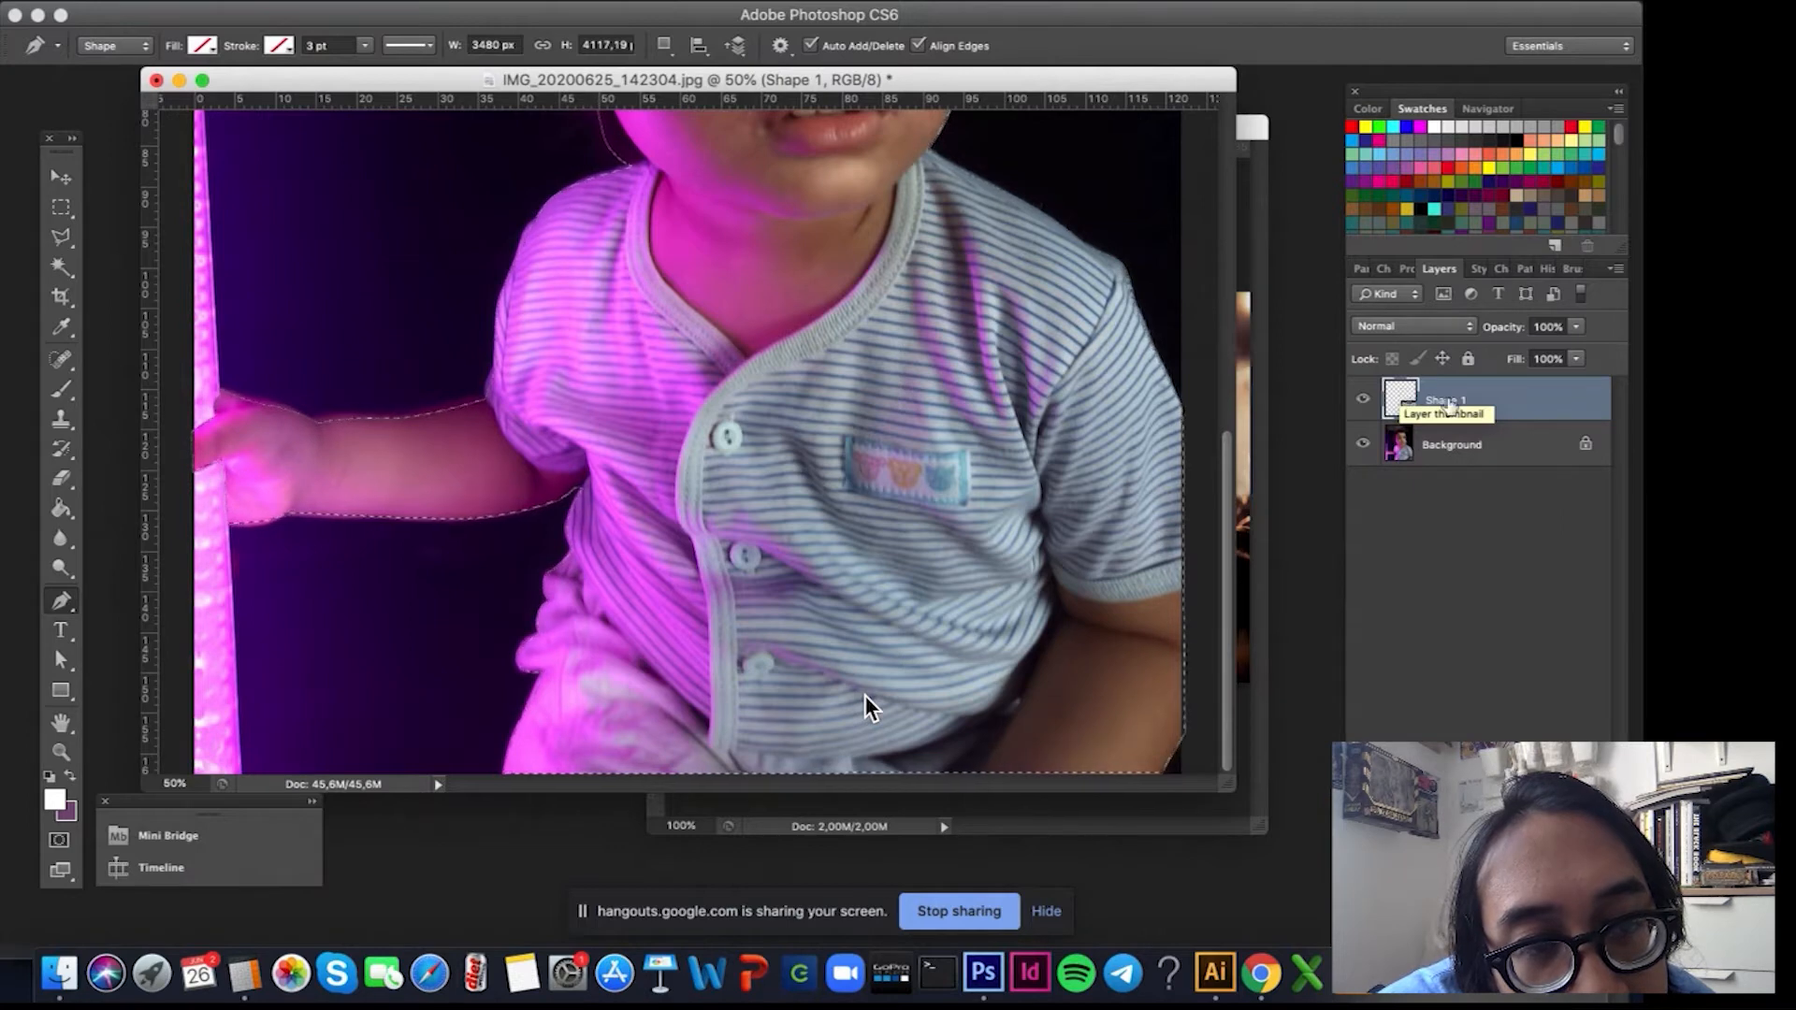
left_click(1453, 449)
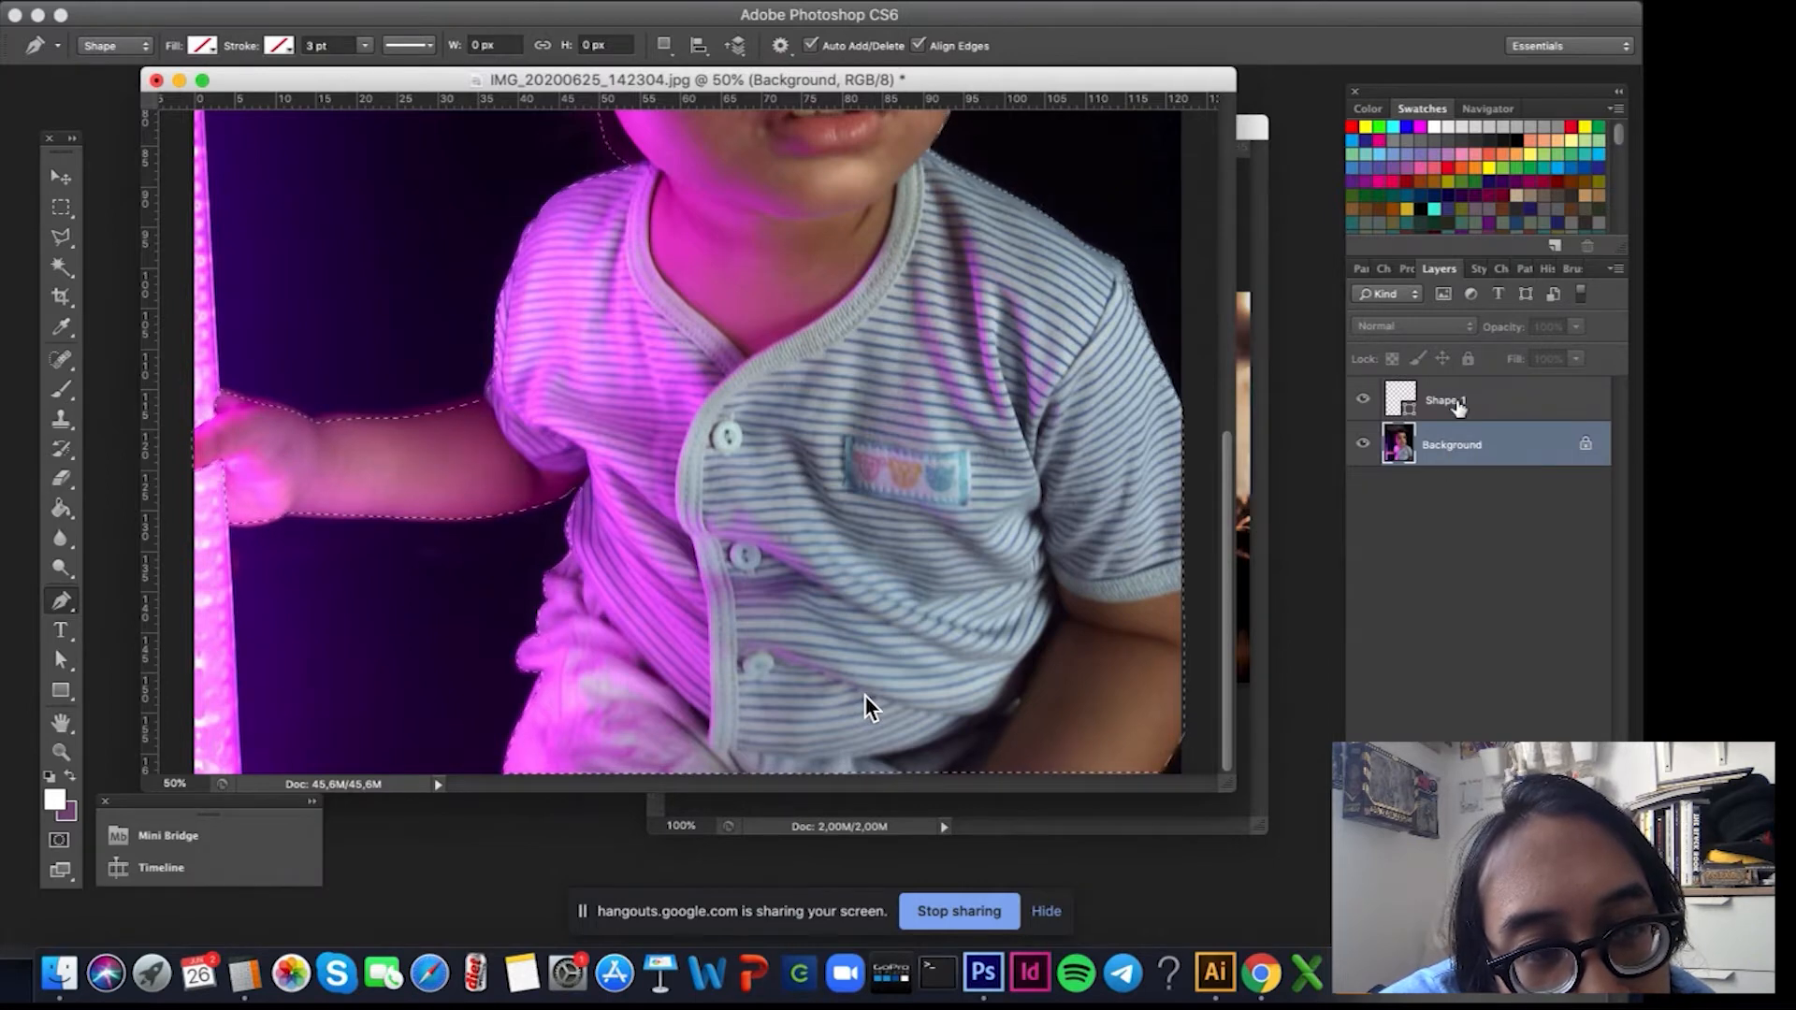
left_click(1457, 405)
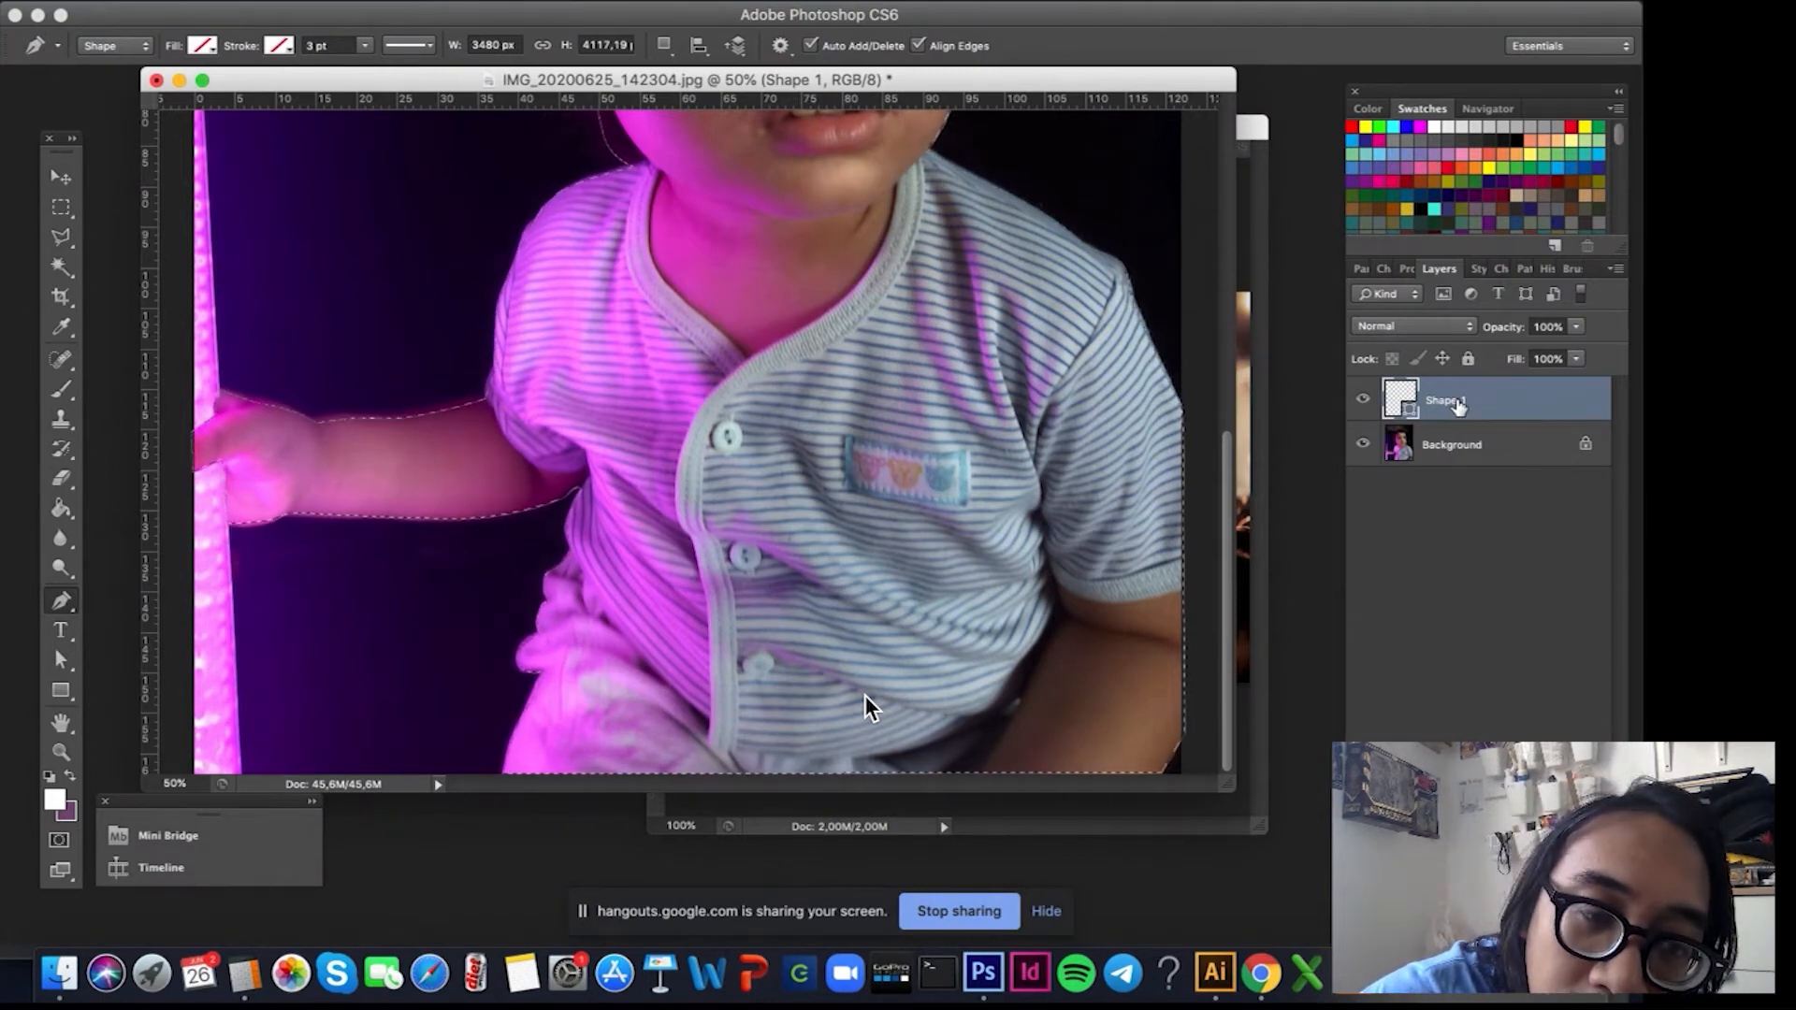
left_click(1461, 453)
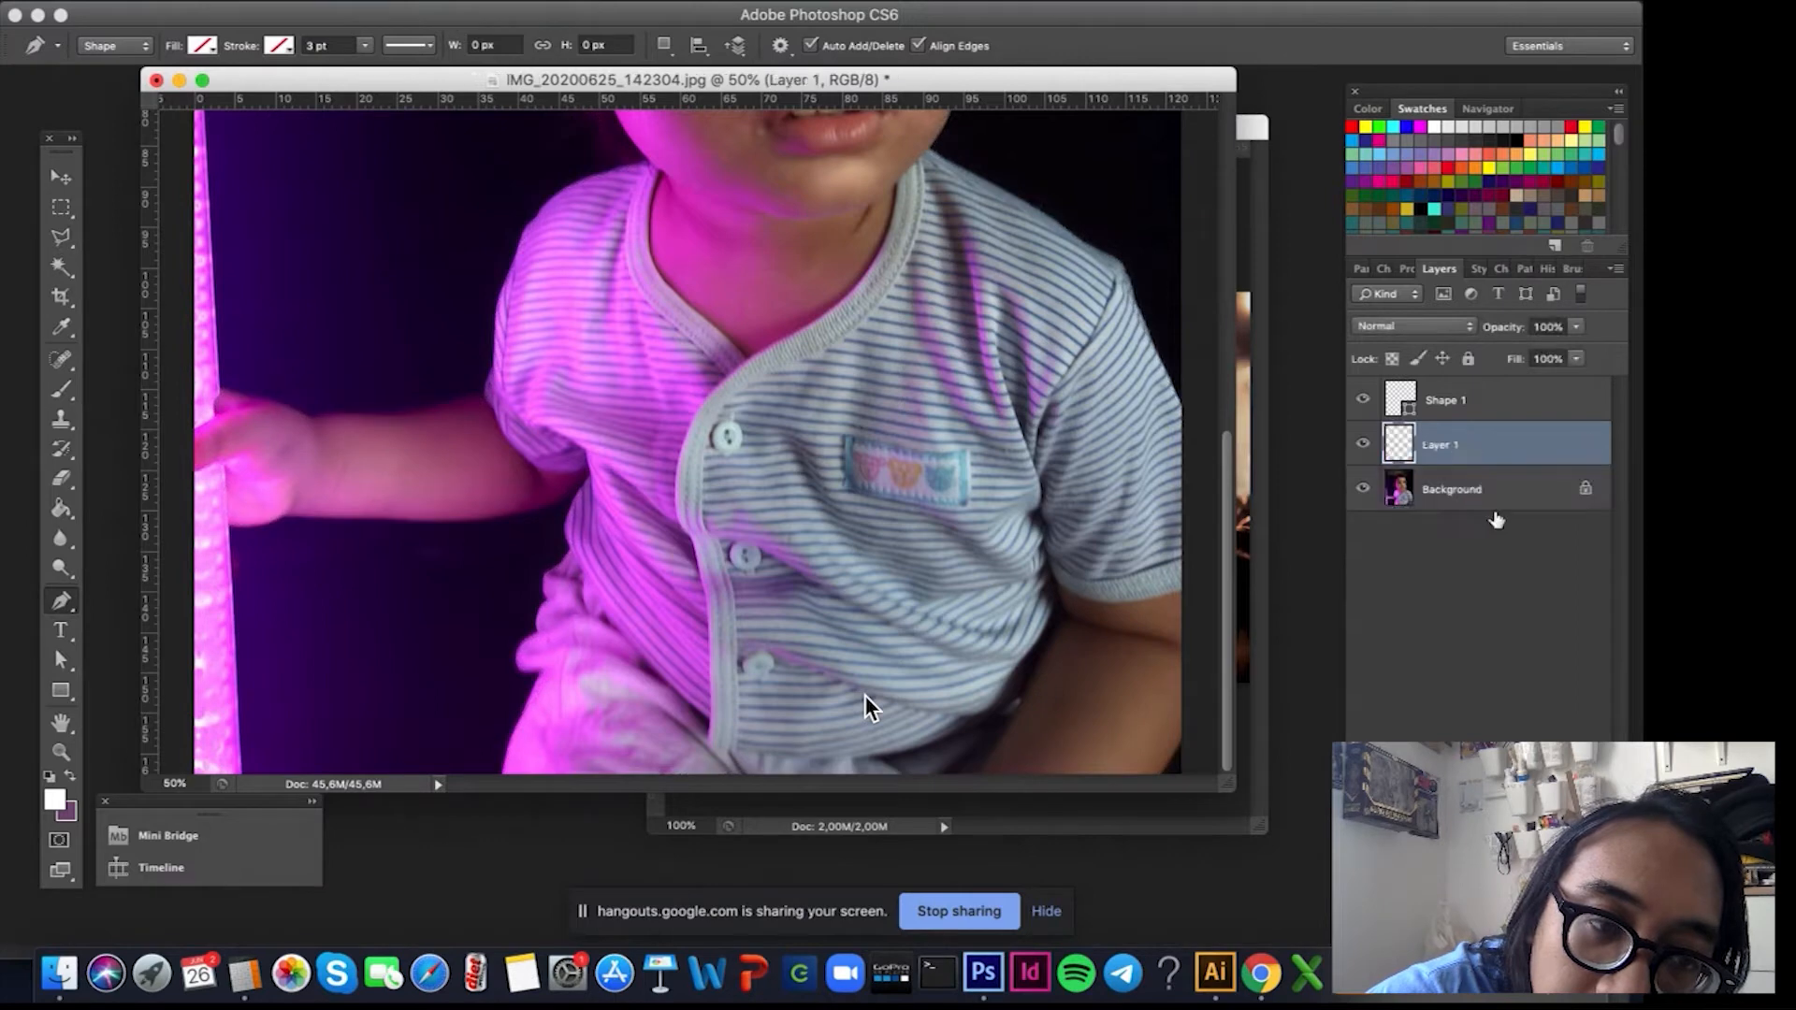
Hide the Background and copy the child cut-out, Layer 1, into the Untitled-1 concert document, accepting the colour profile conversion.
left_click(1363, 491)
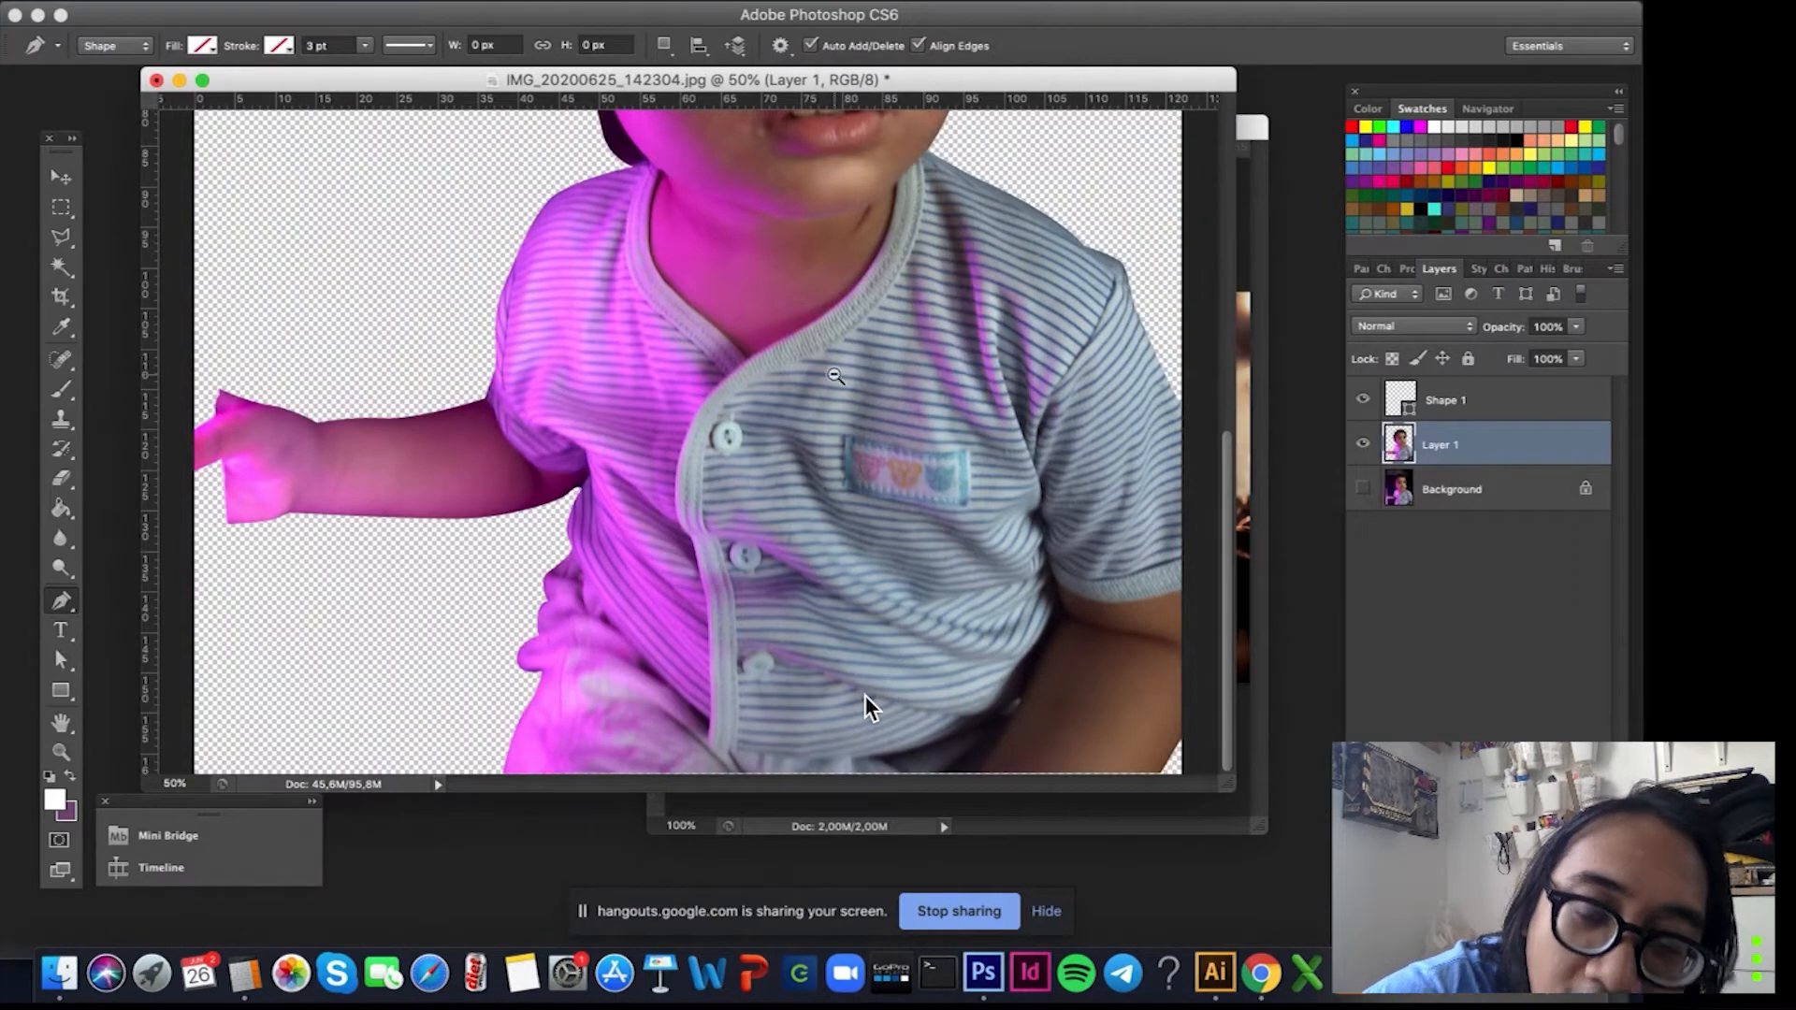
key("super+minus")
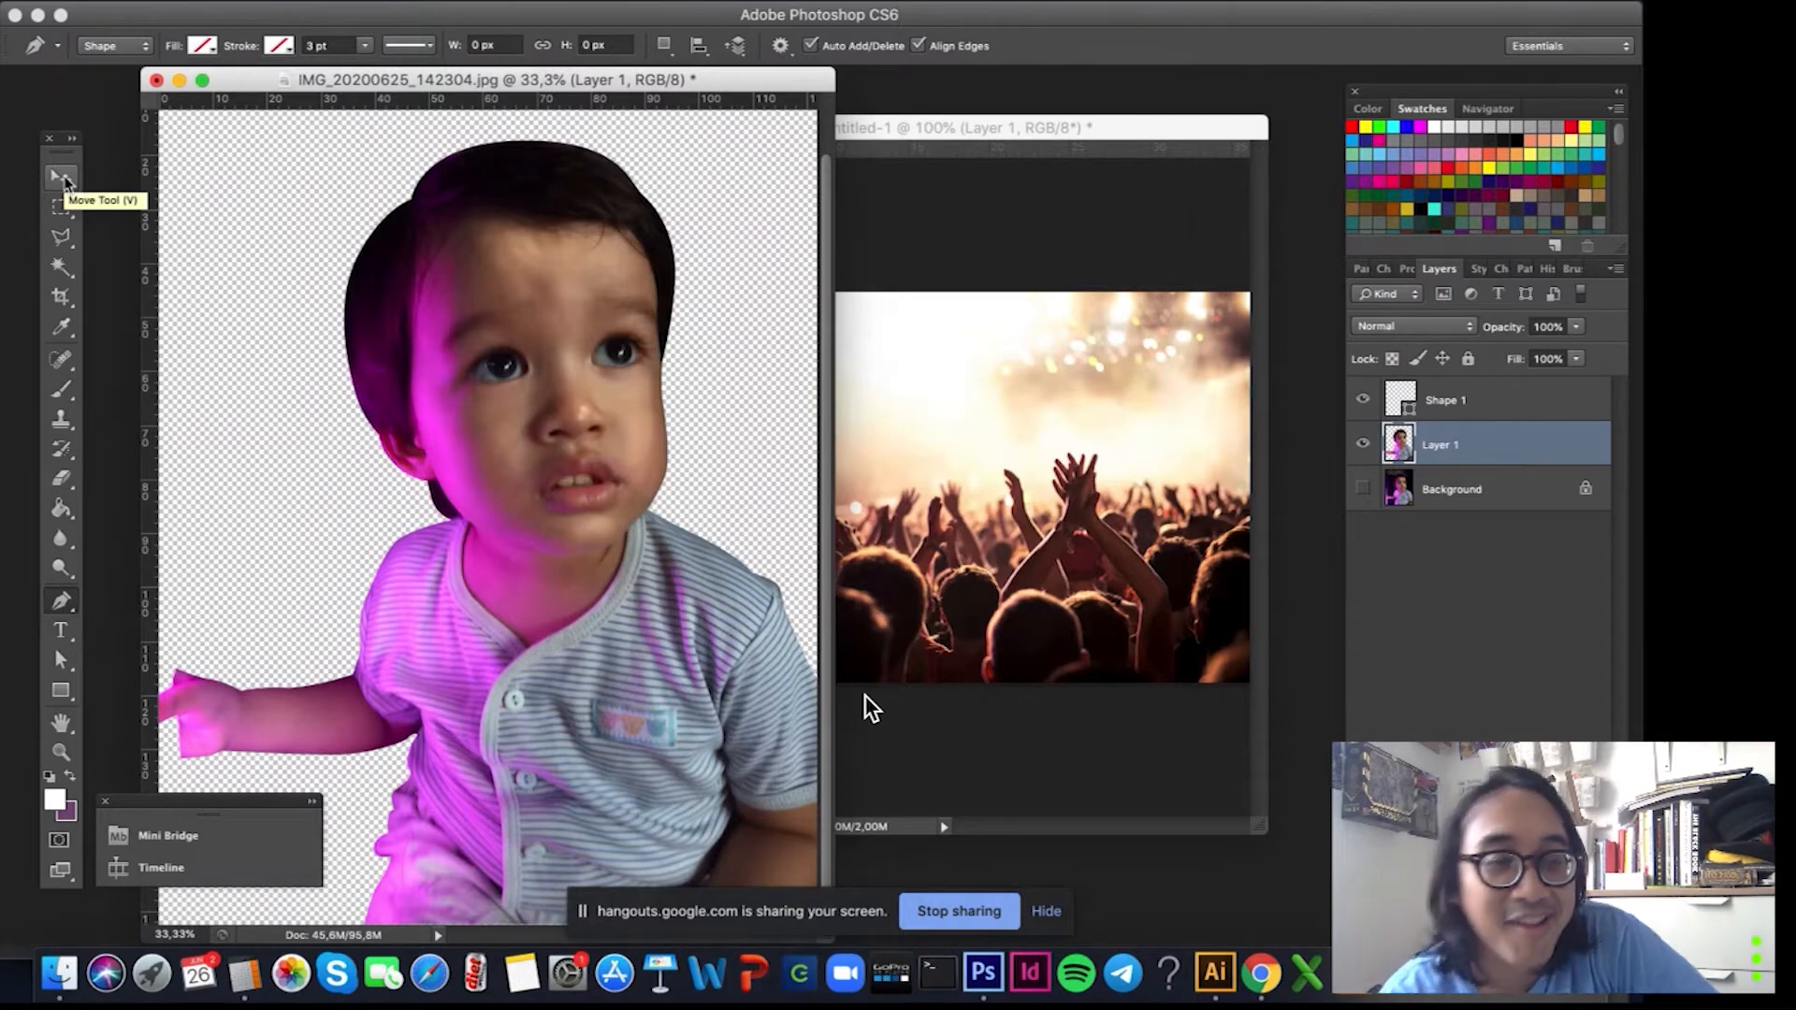
left_click(62, 178)
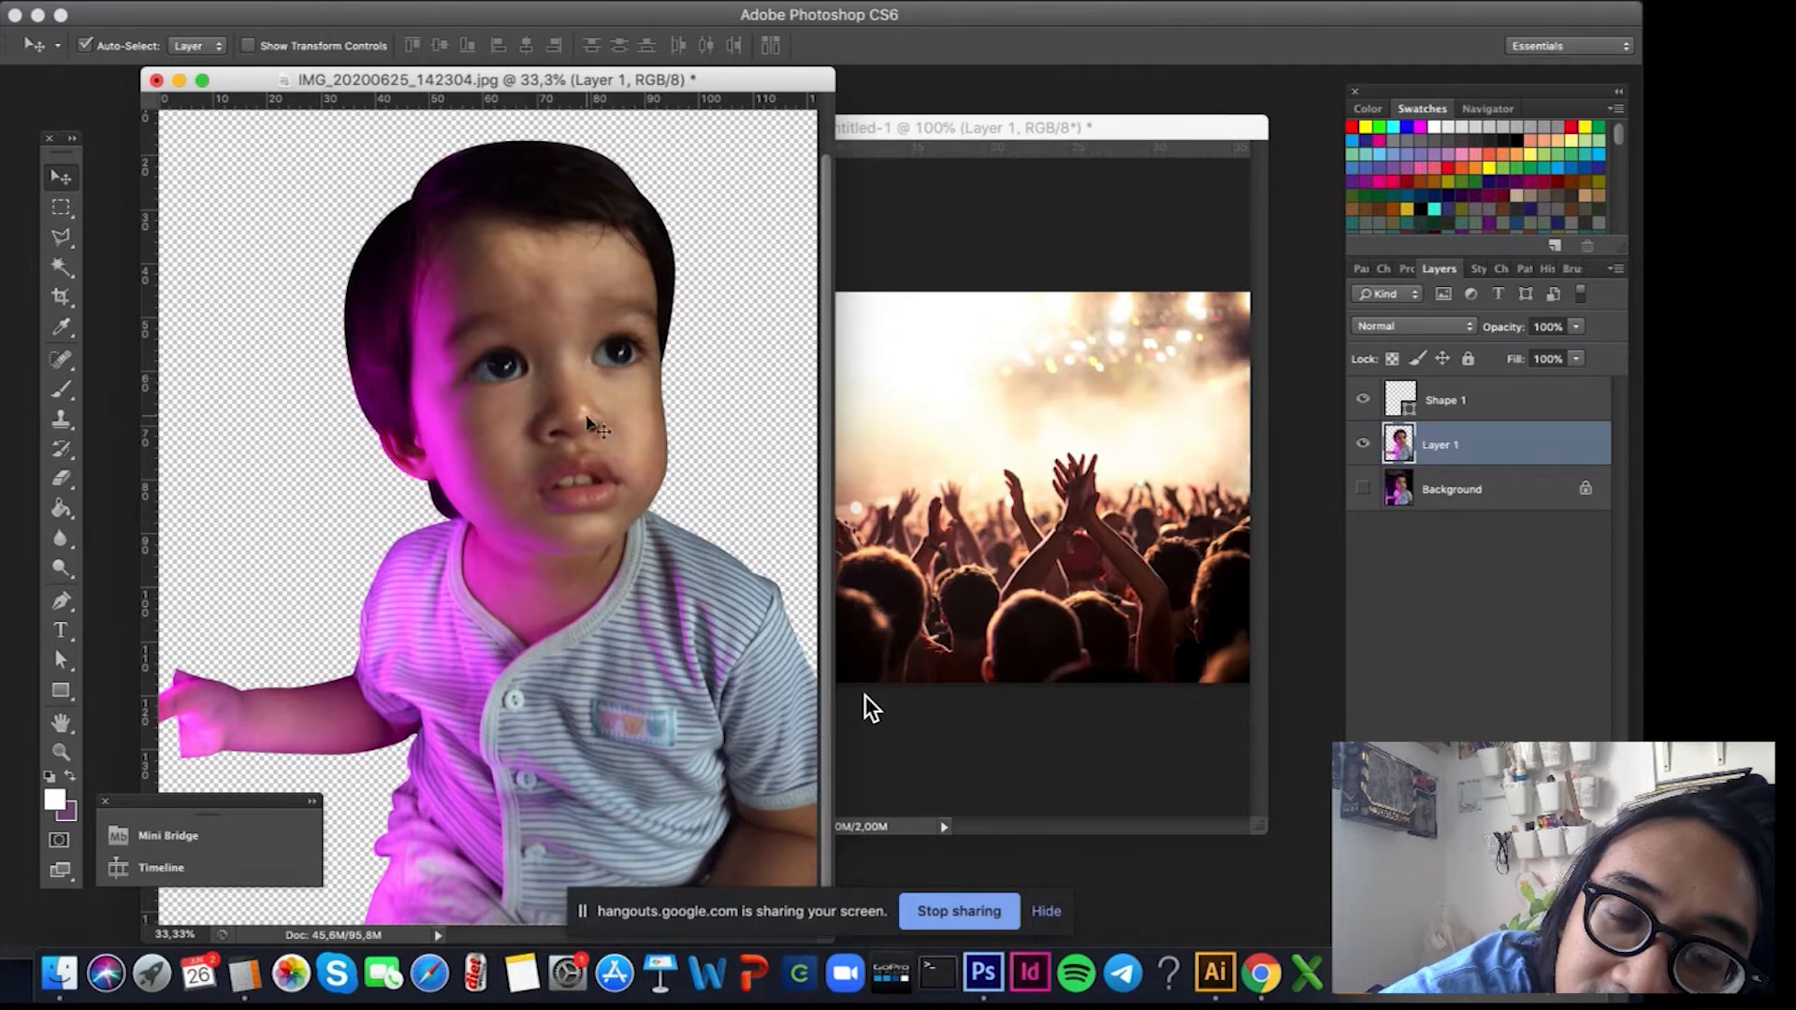
left_click_drag(586, 423, 475, 262)
left_click(1482, 448)
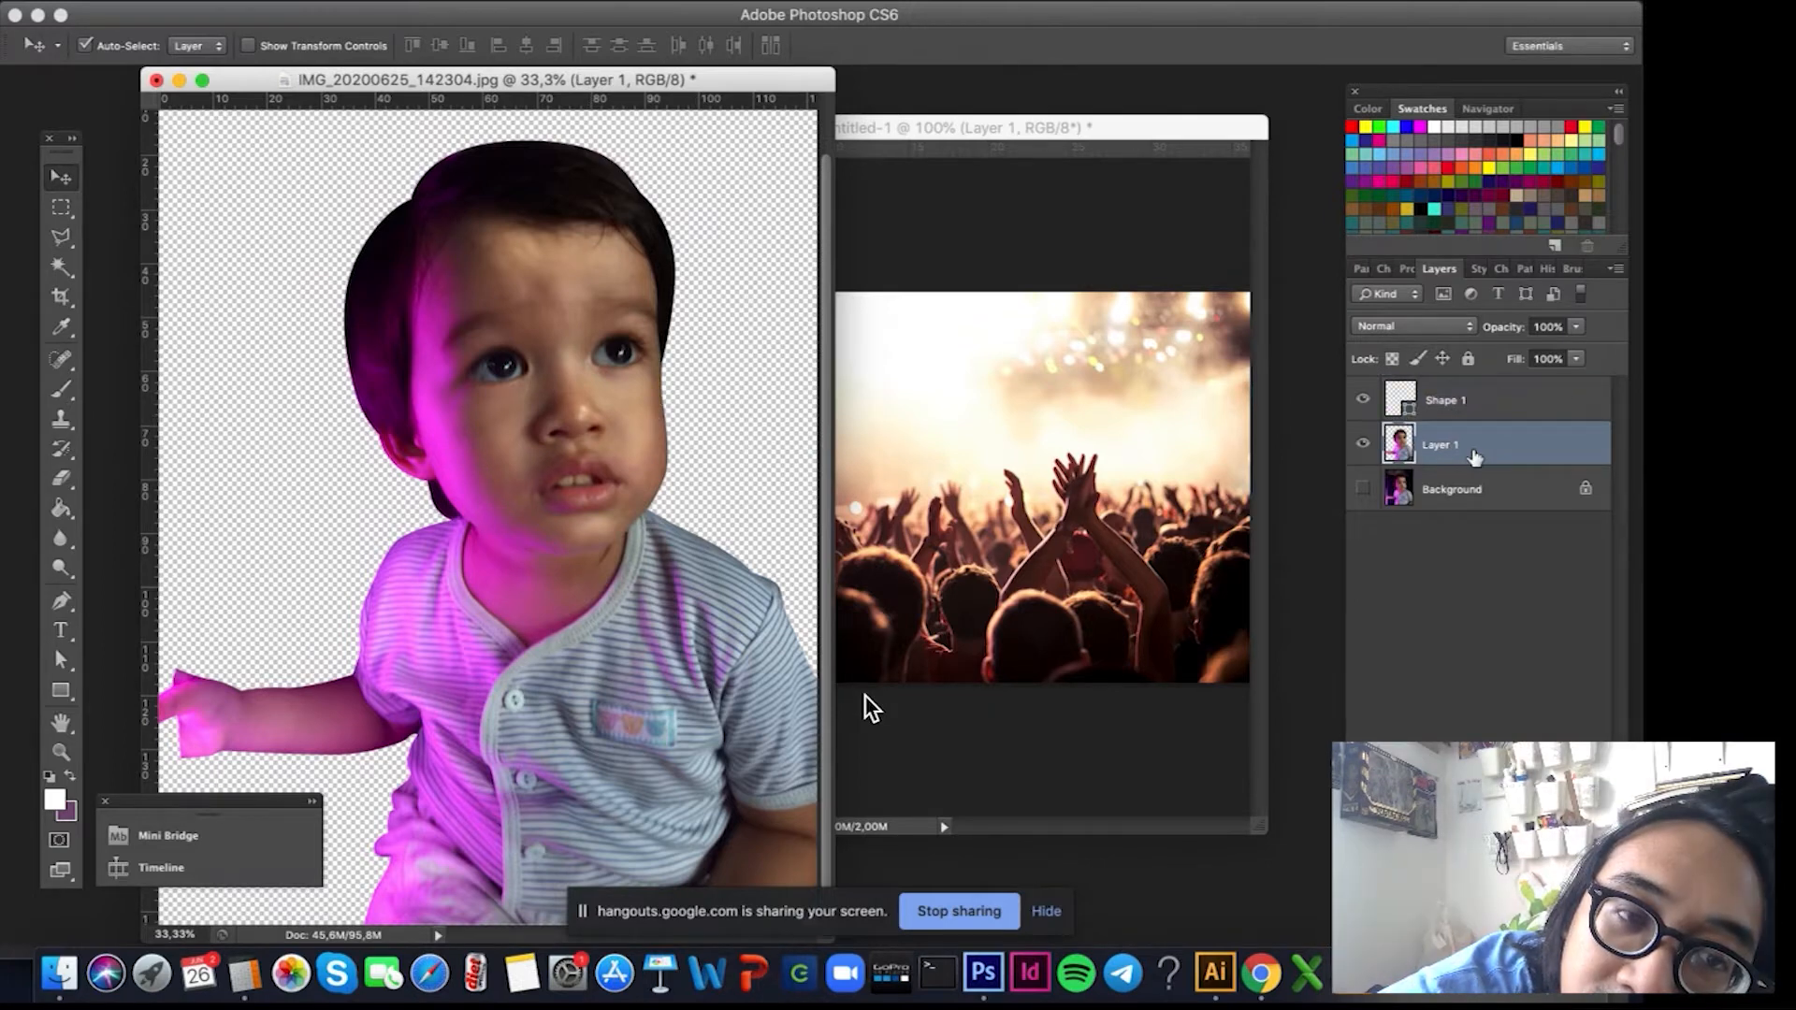
left_click_drag(1505, 453, 1016, 427)
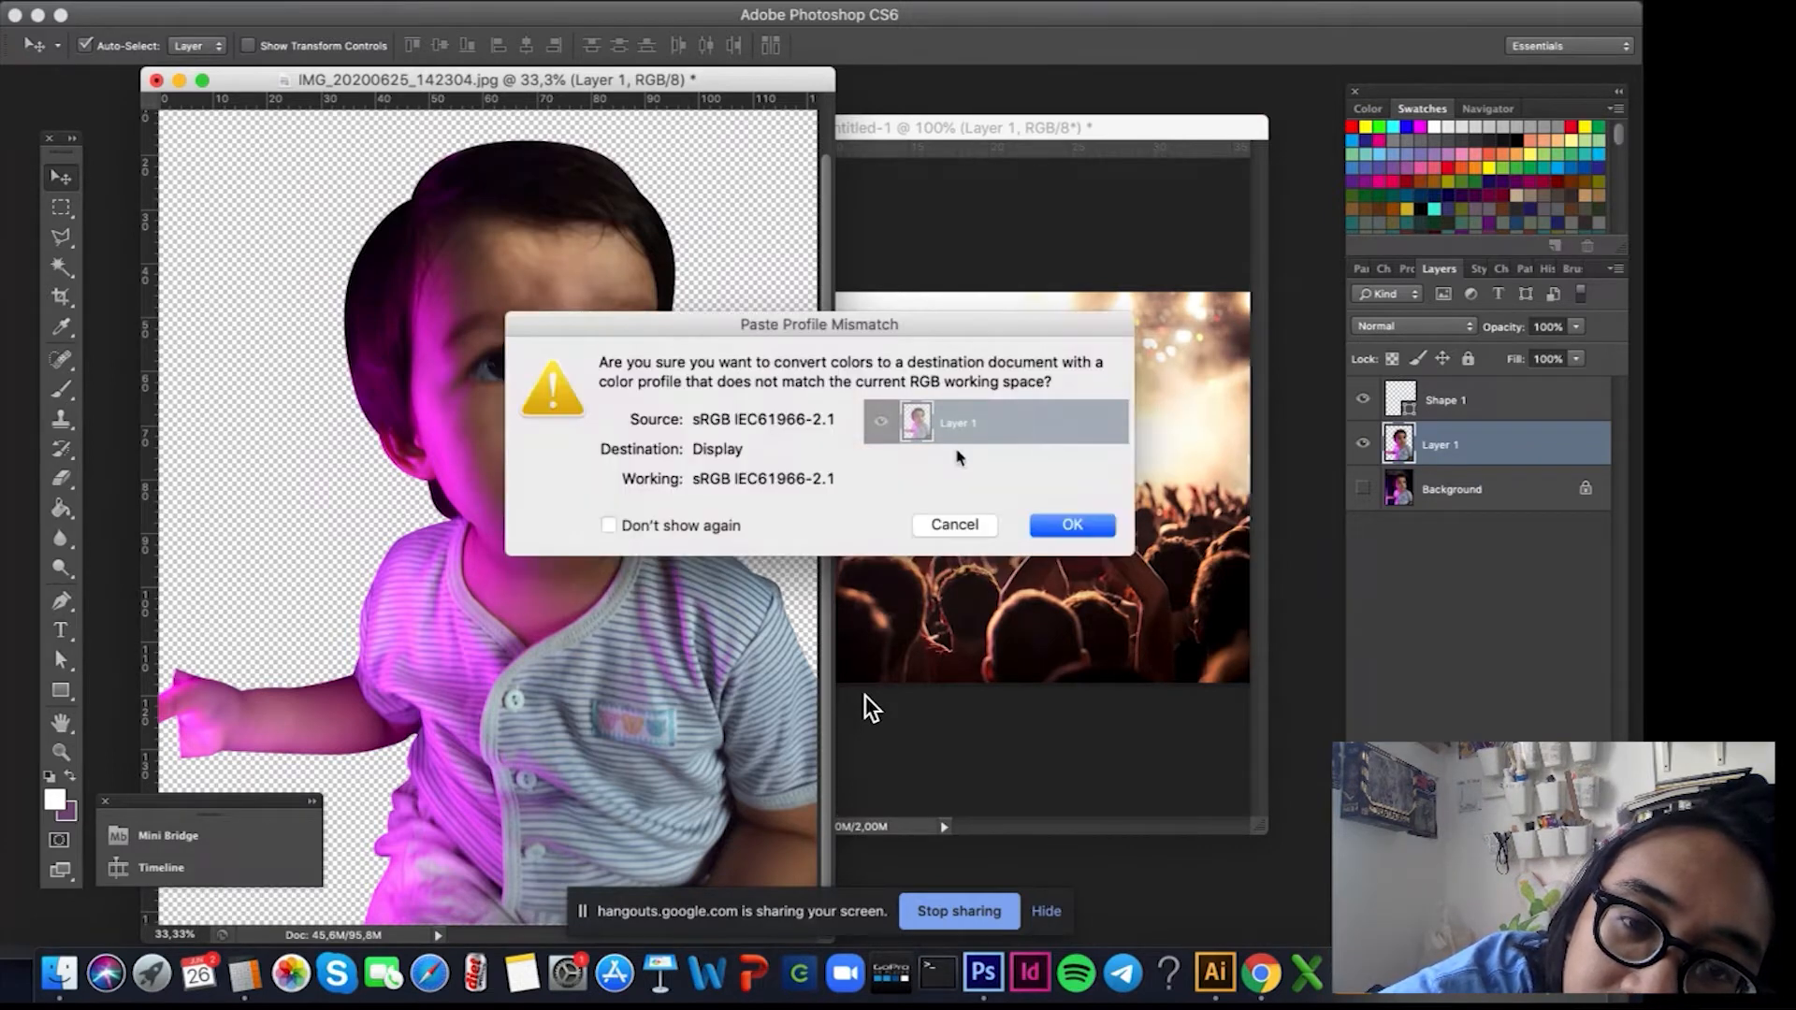
left_click(1071, 526)
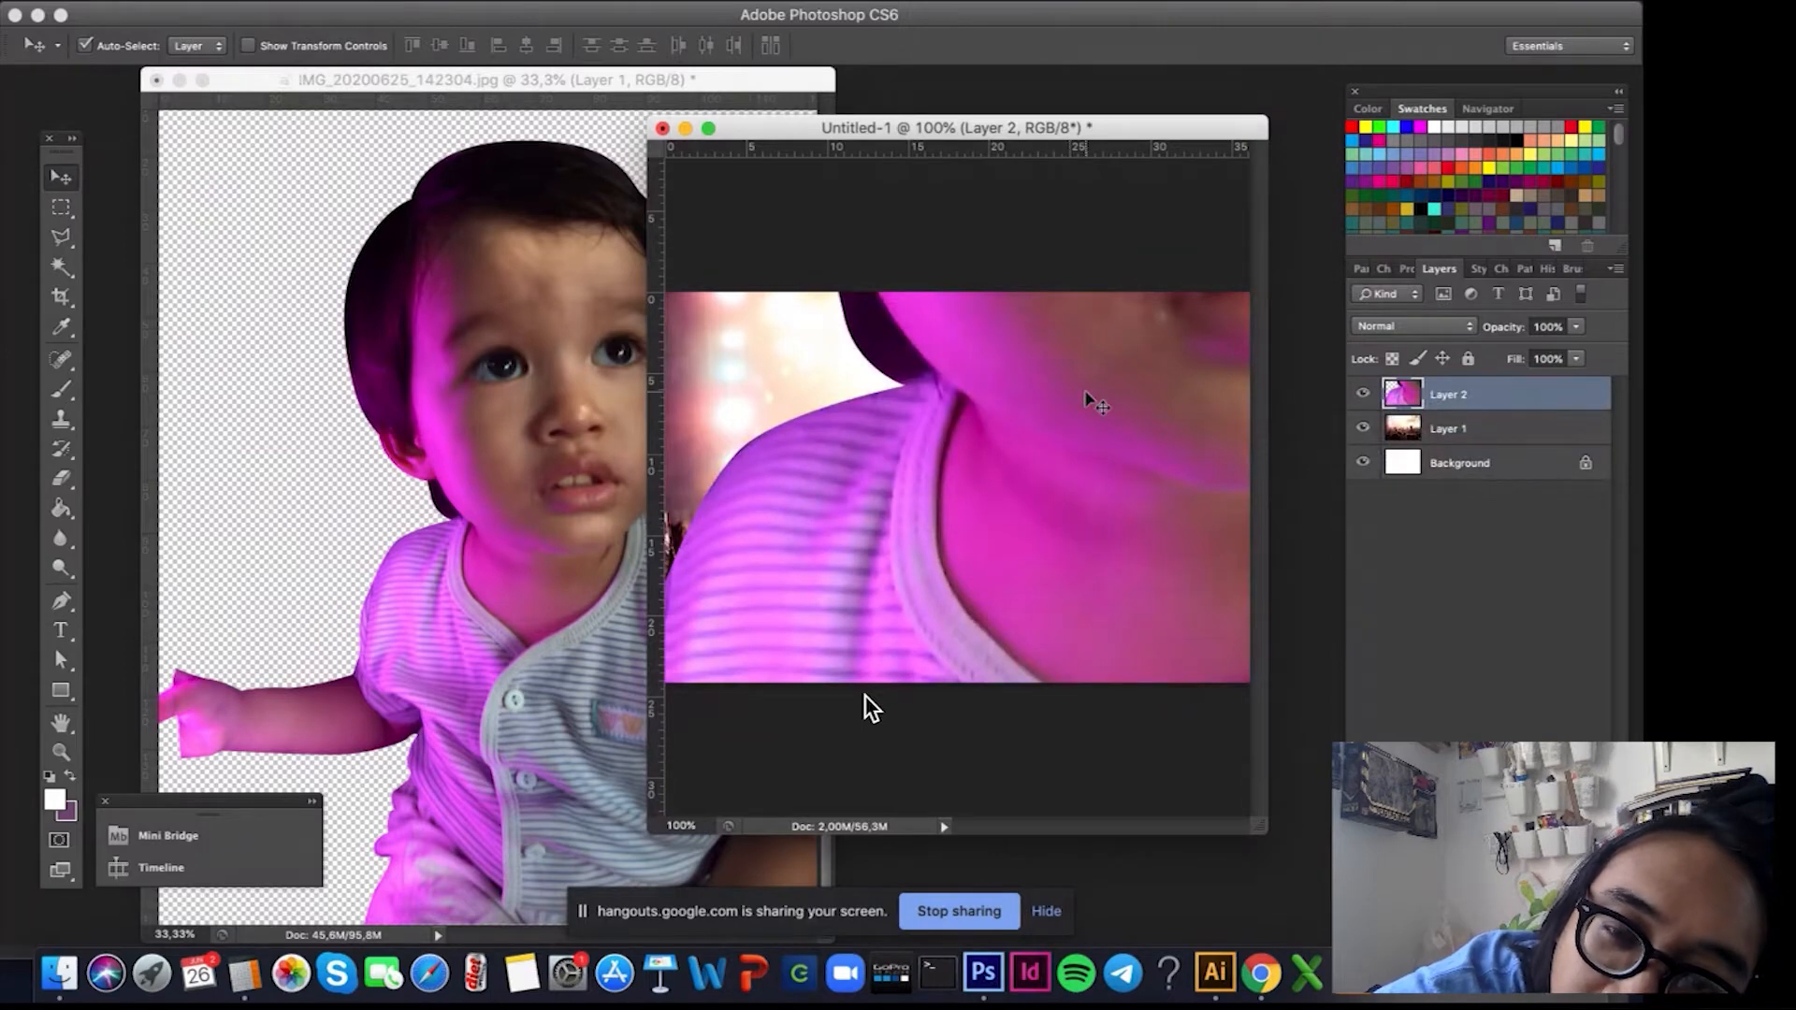
Shift the oversized child layer downward over the crowd and start Free Transform on it, enlarging the document window around the canvas.
left_click_drag(1102, 373, 986, 561)
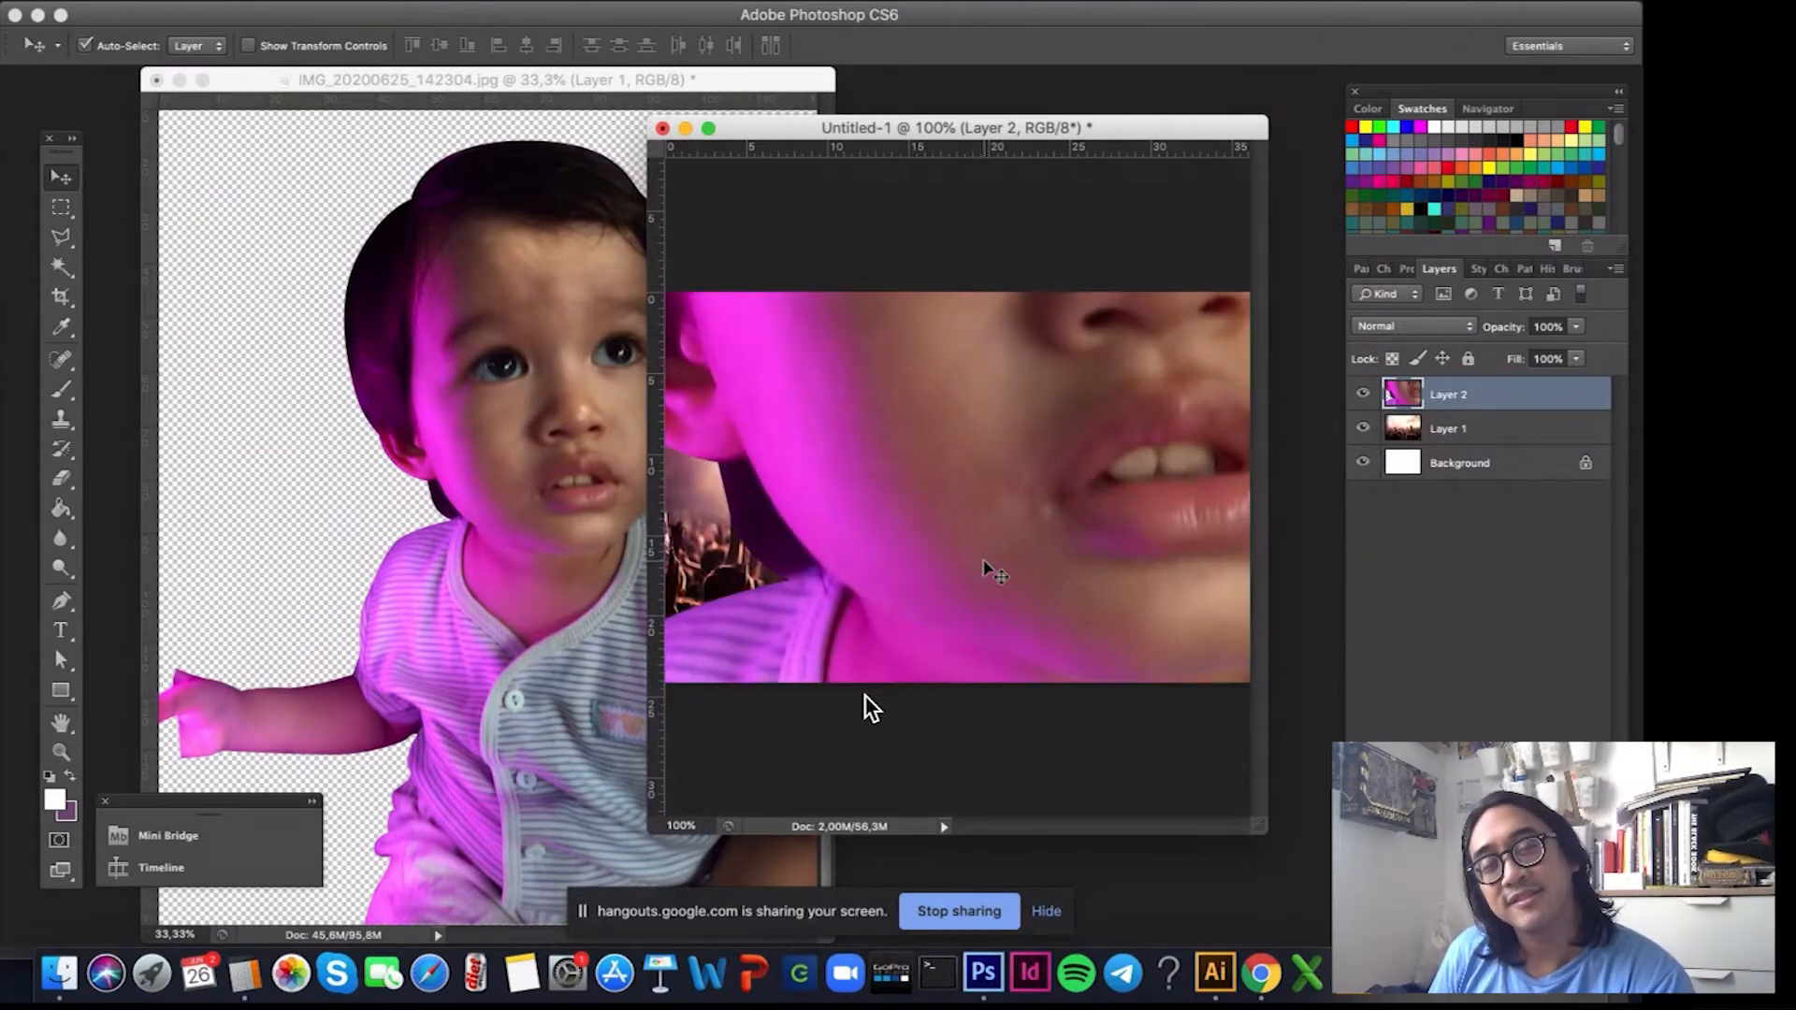
key("ctrl+t")
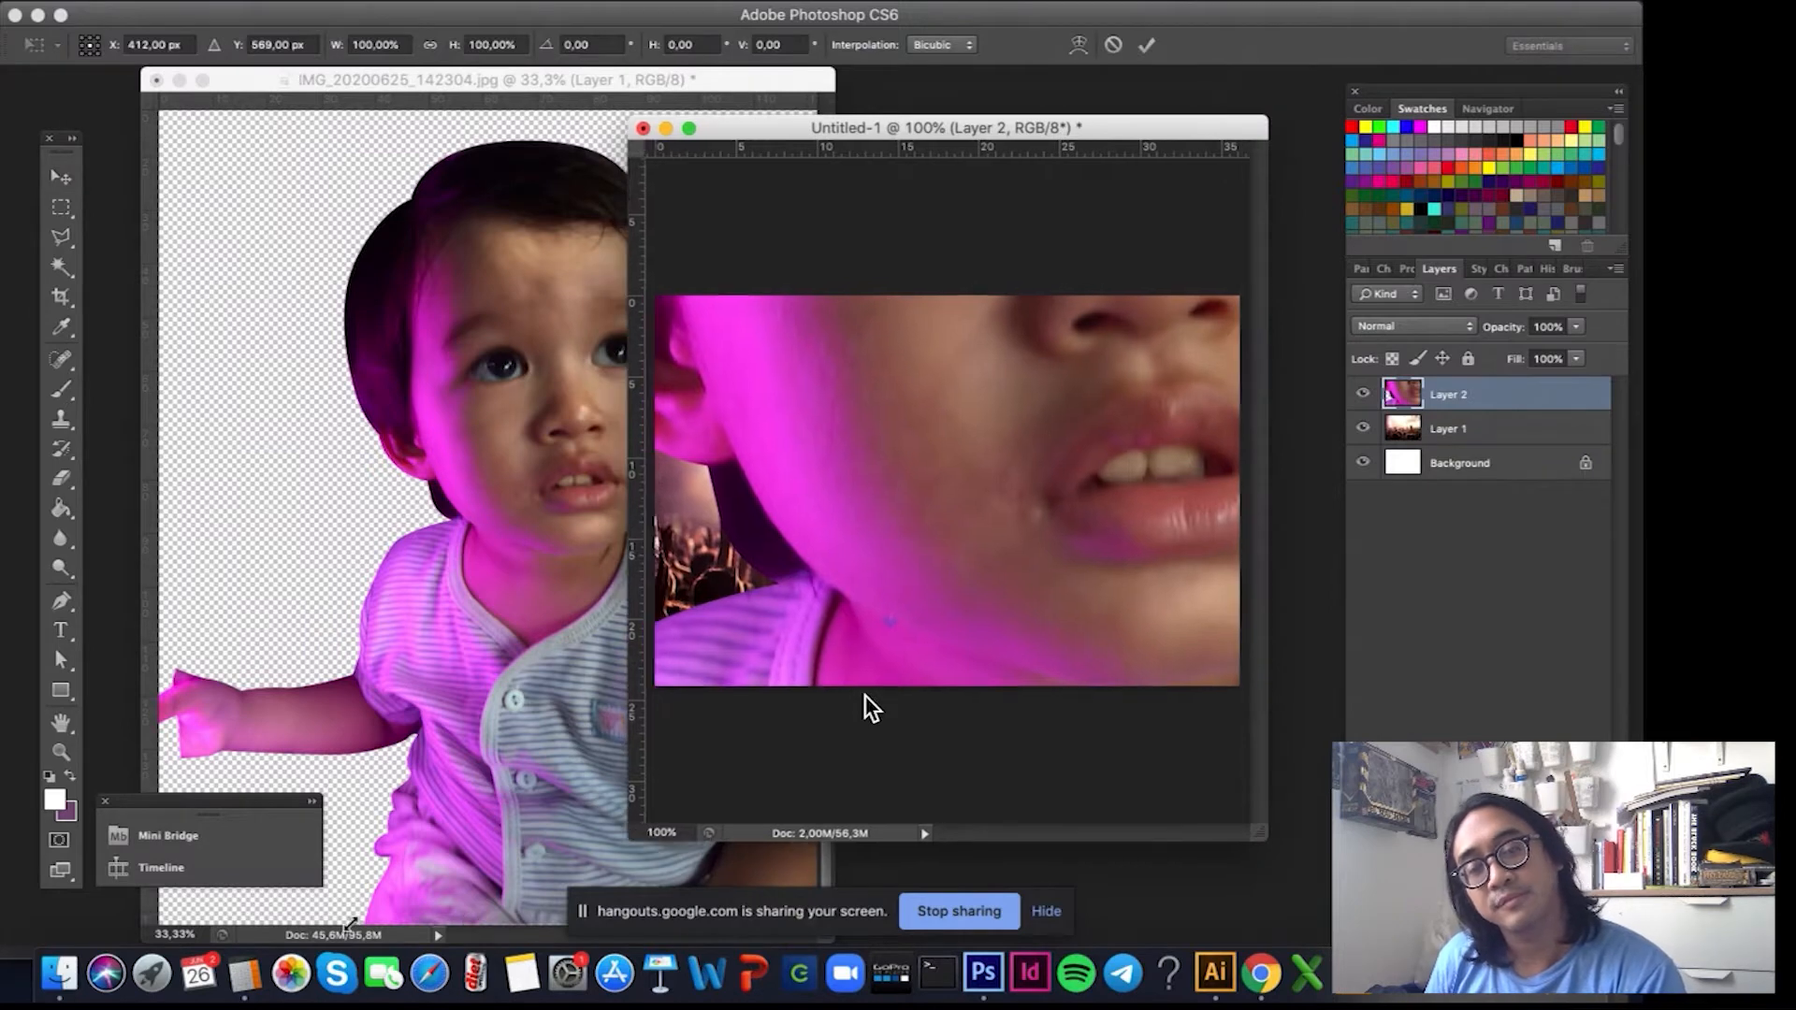
left_click_drag(323, 927, 324, 930)
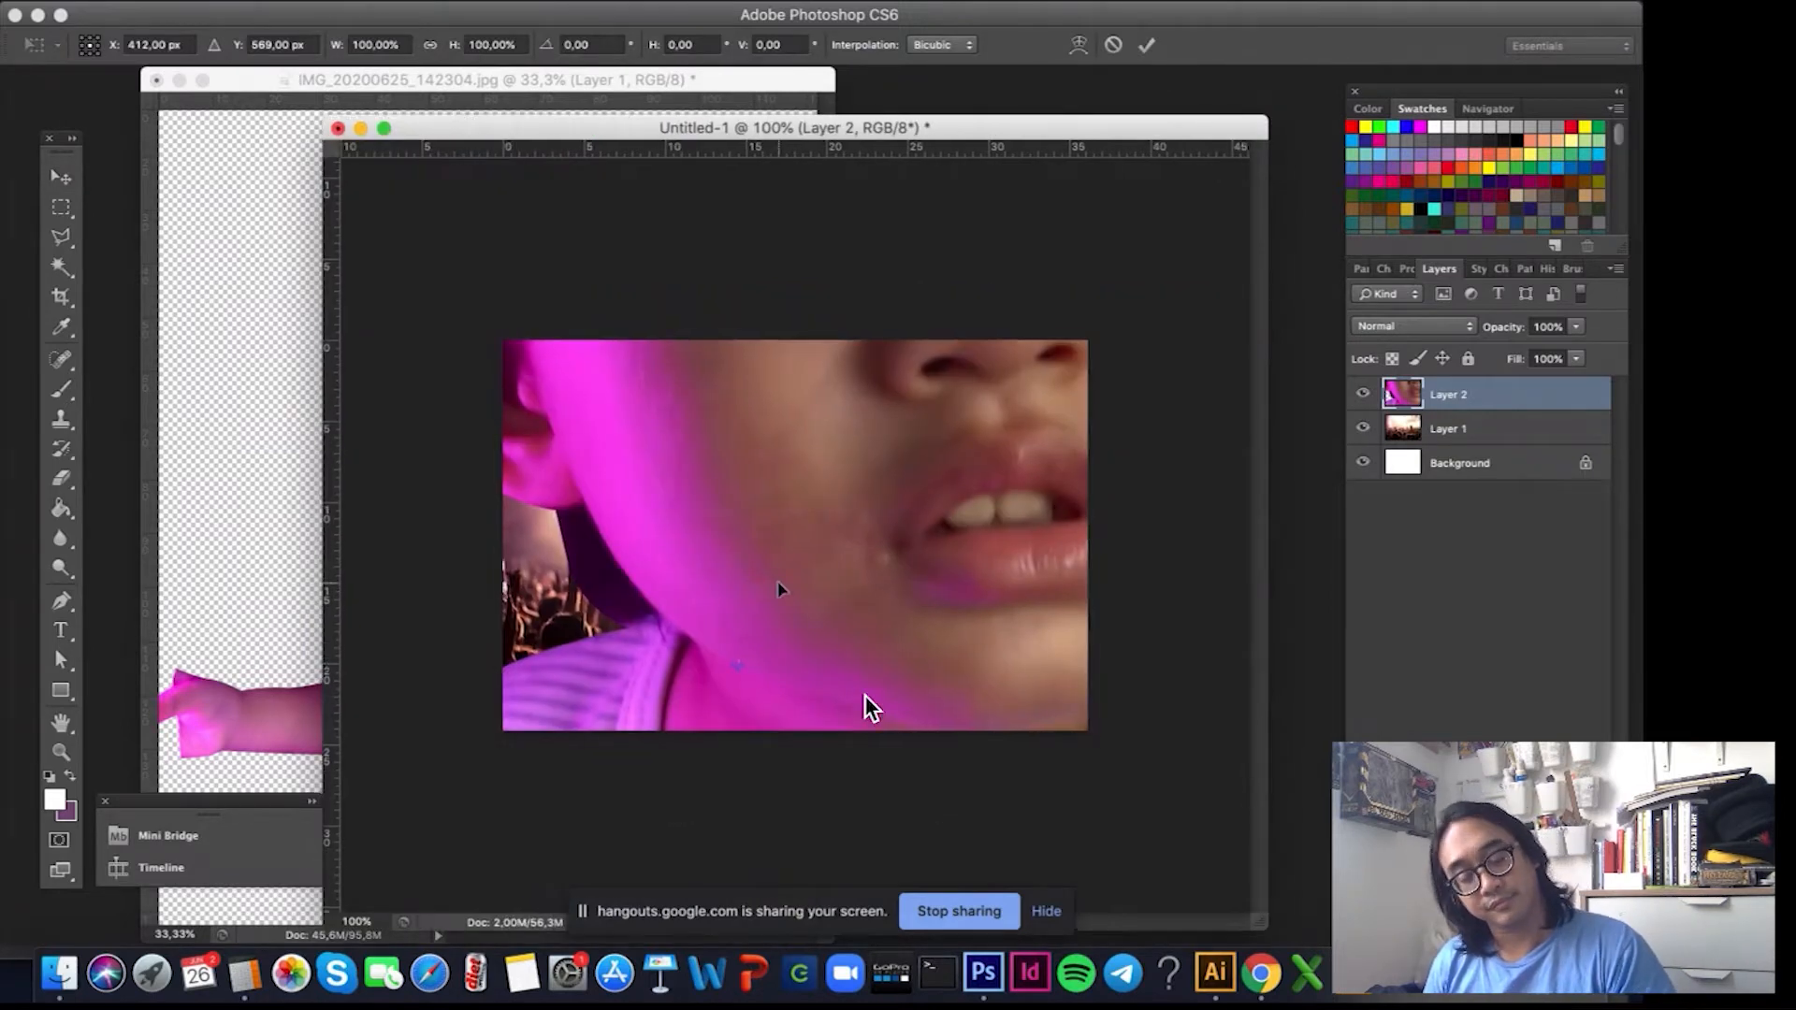
left_click(707, 453, "alt")
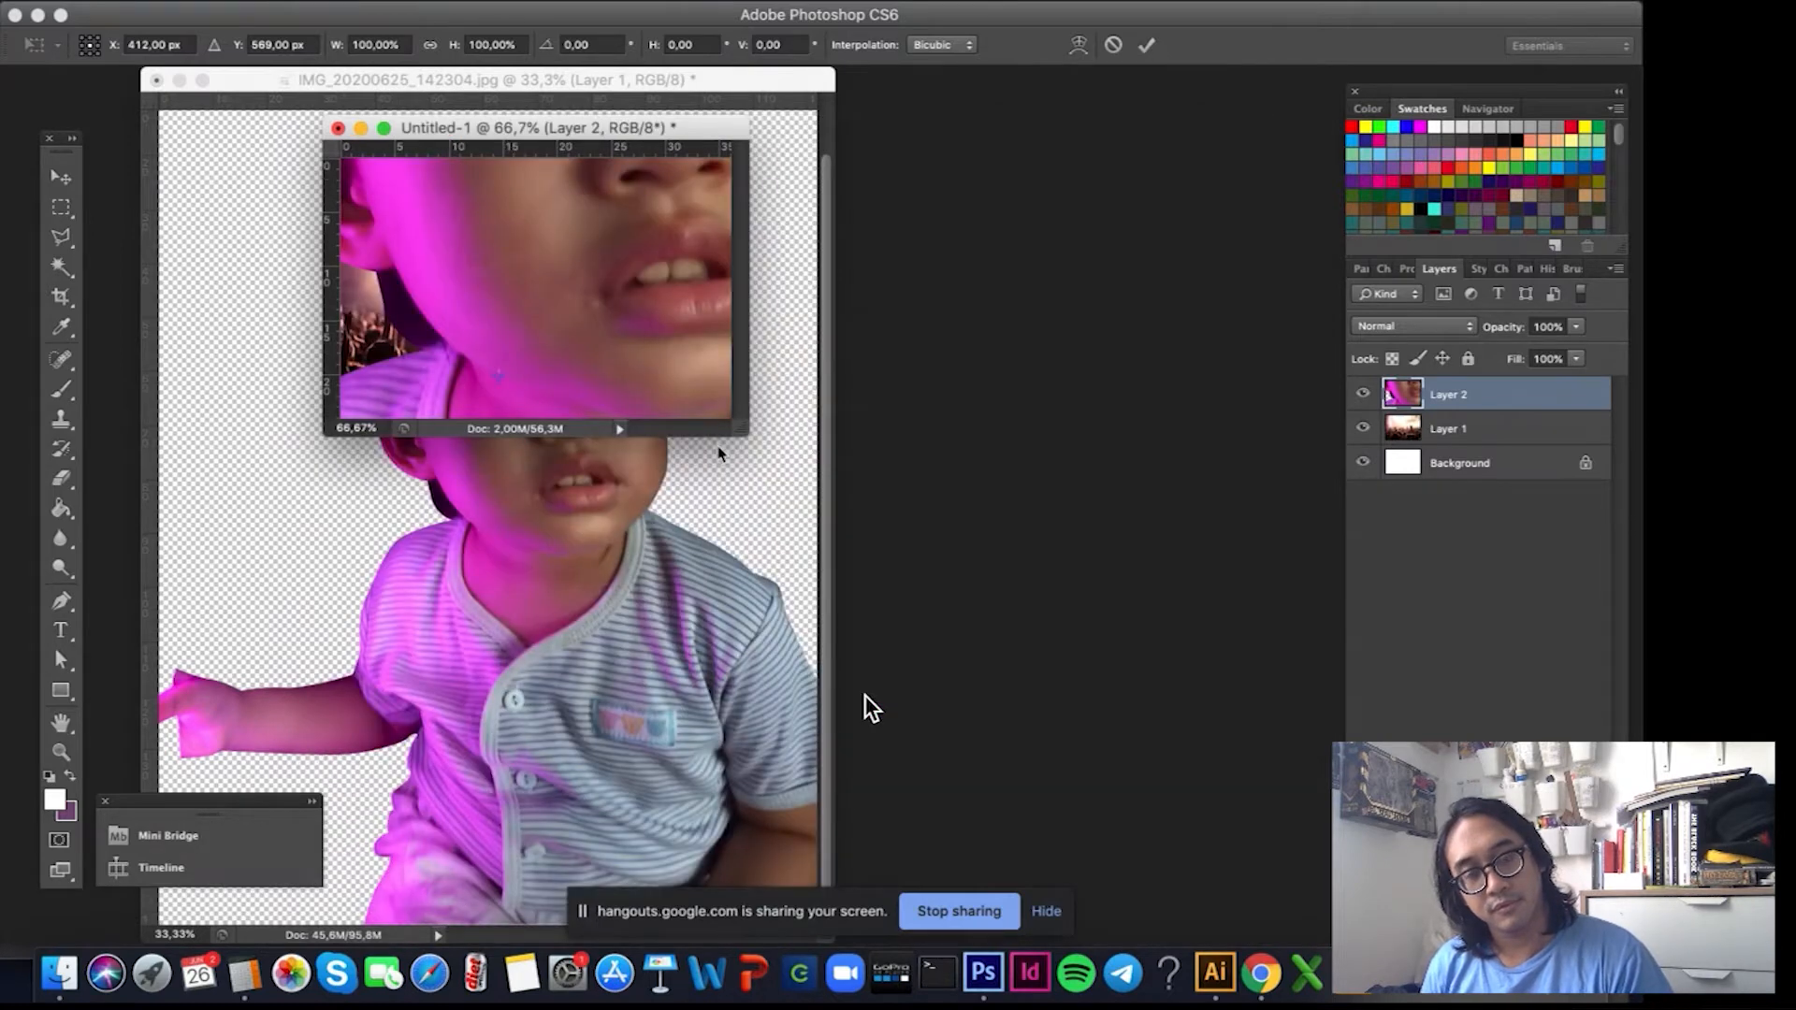
left_click_drag(777, 477, 1053, 732)
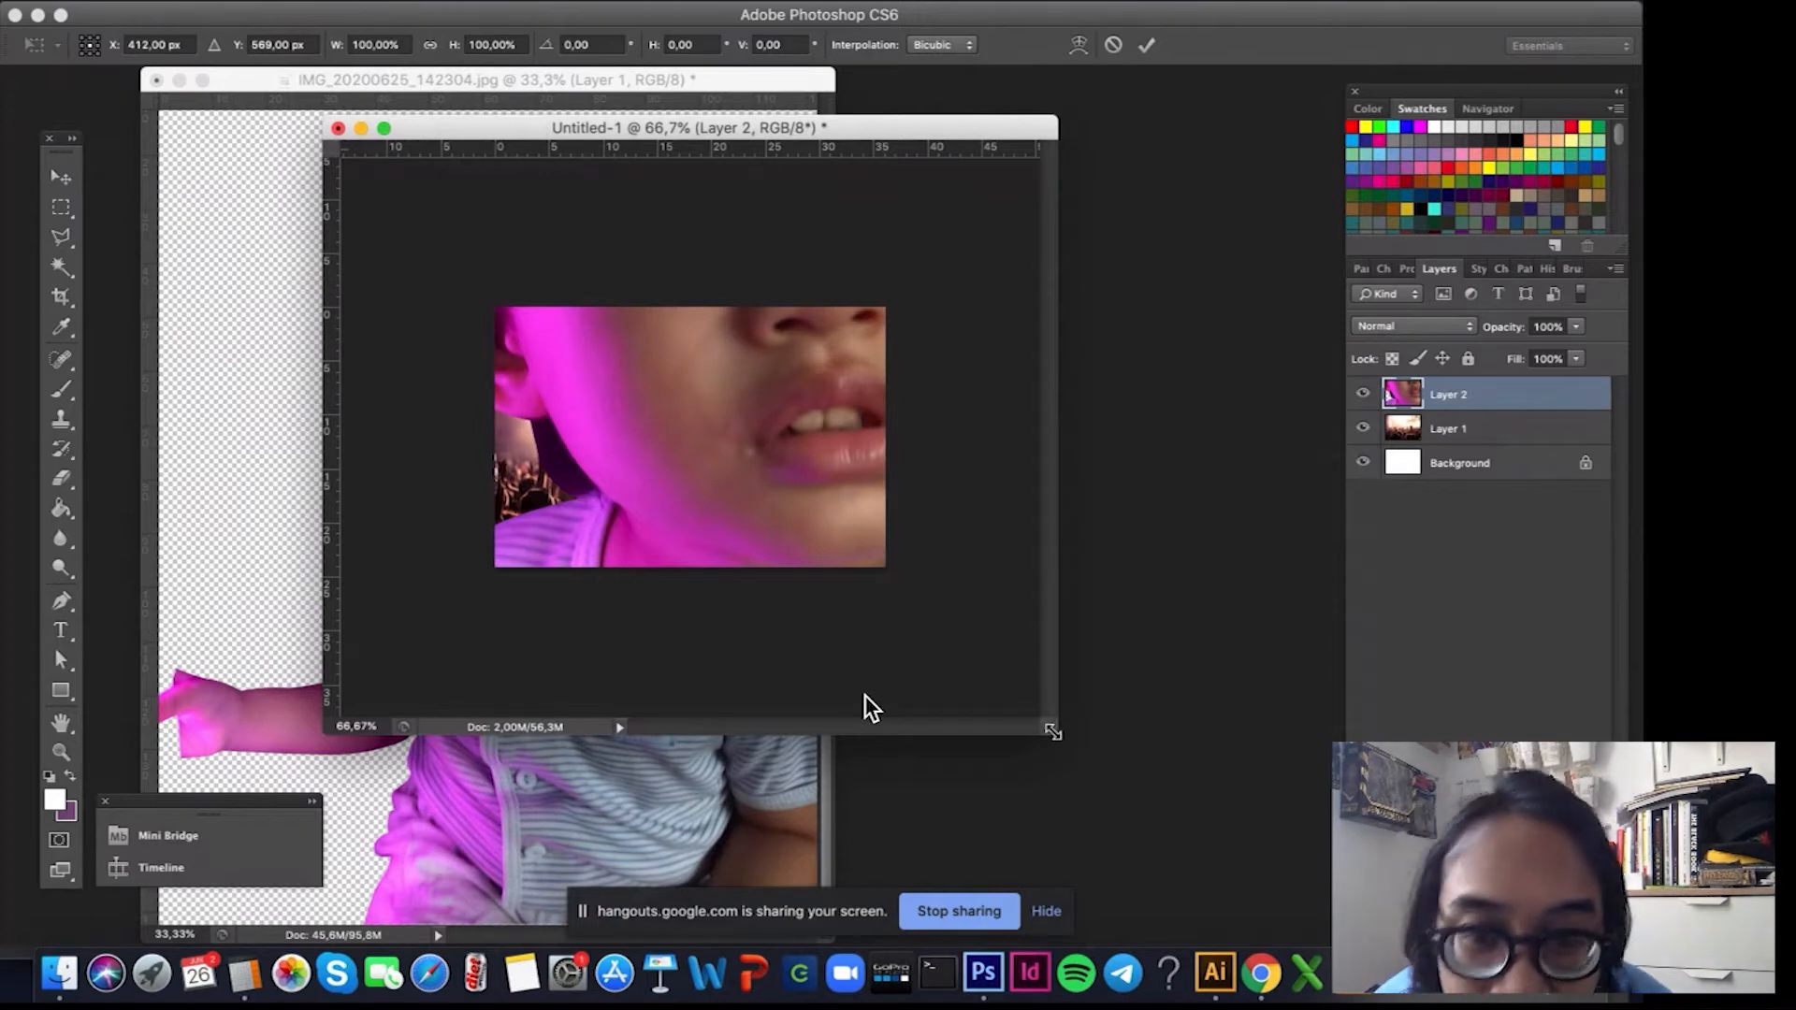
key("Return")
key("super+t")
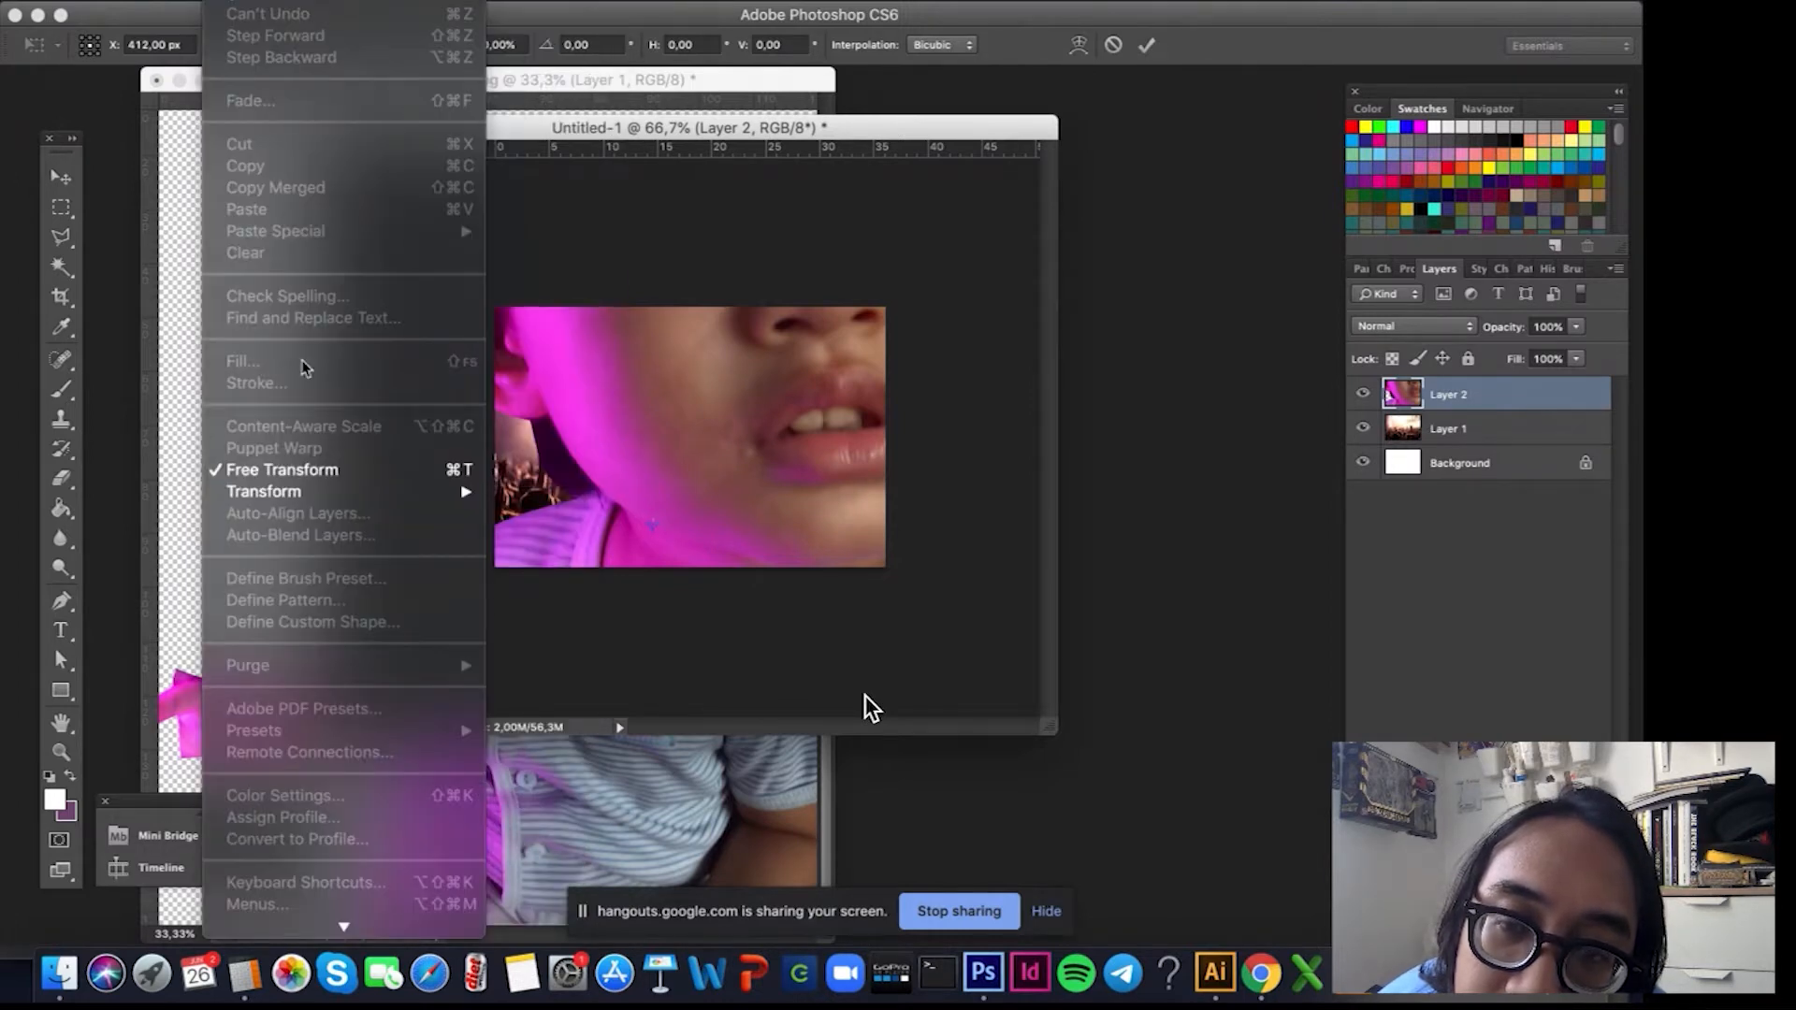
left_click(281, 469)
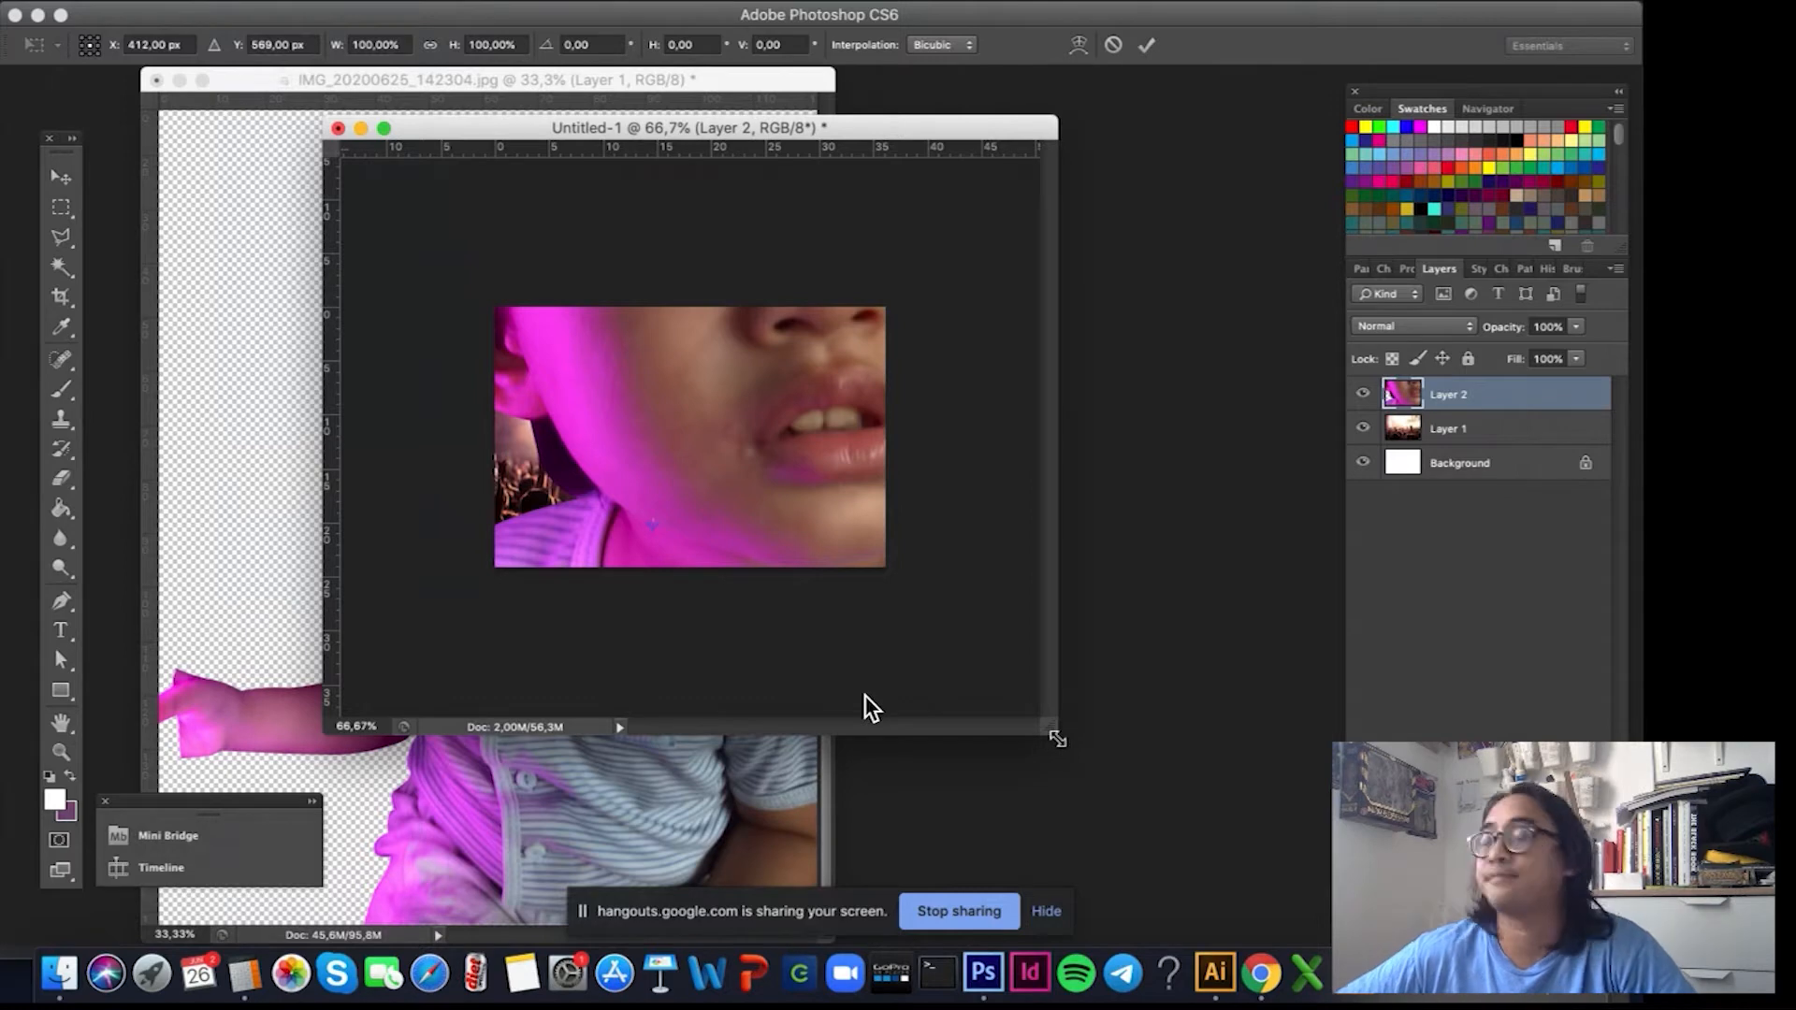
left_click_drag(1071, 752, 1073, 754)
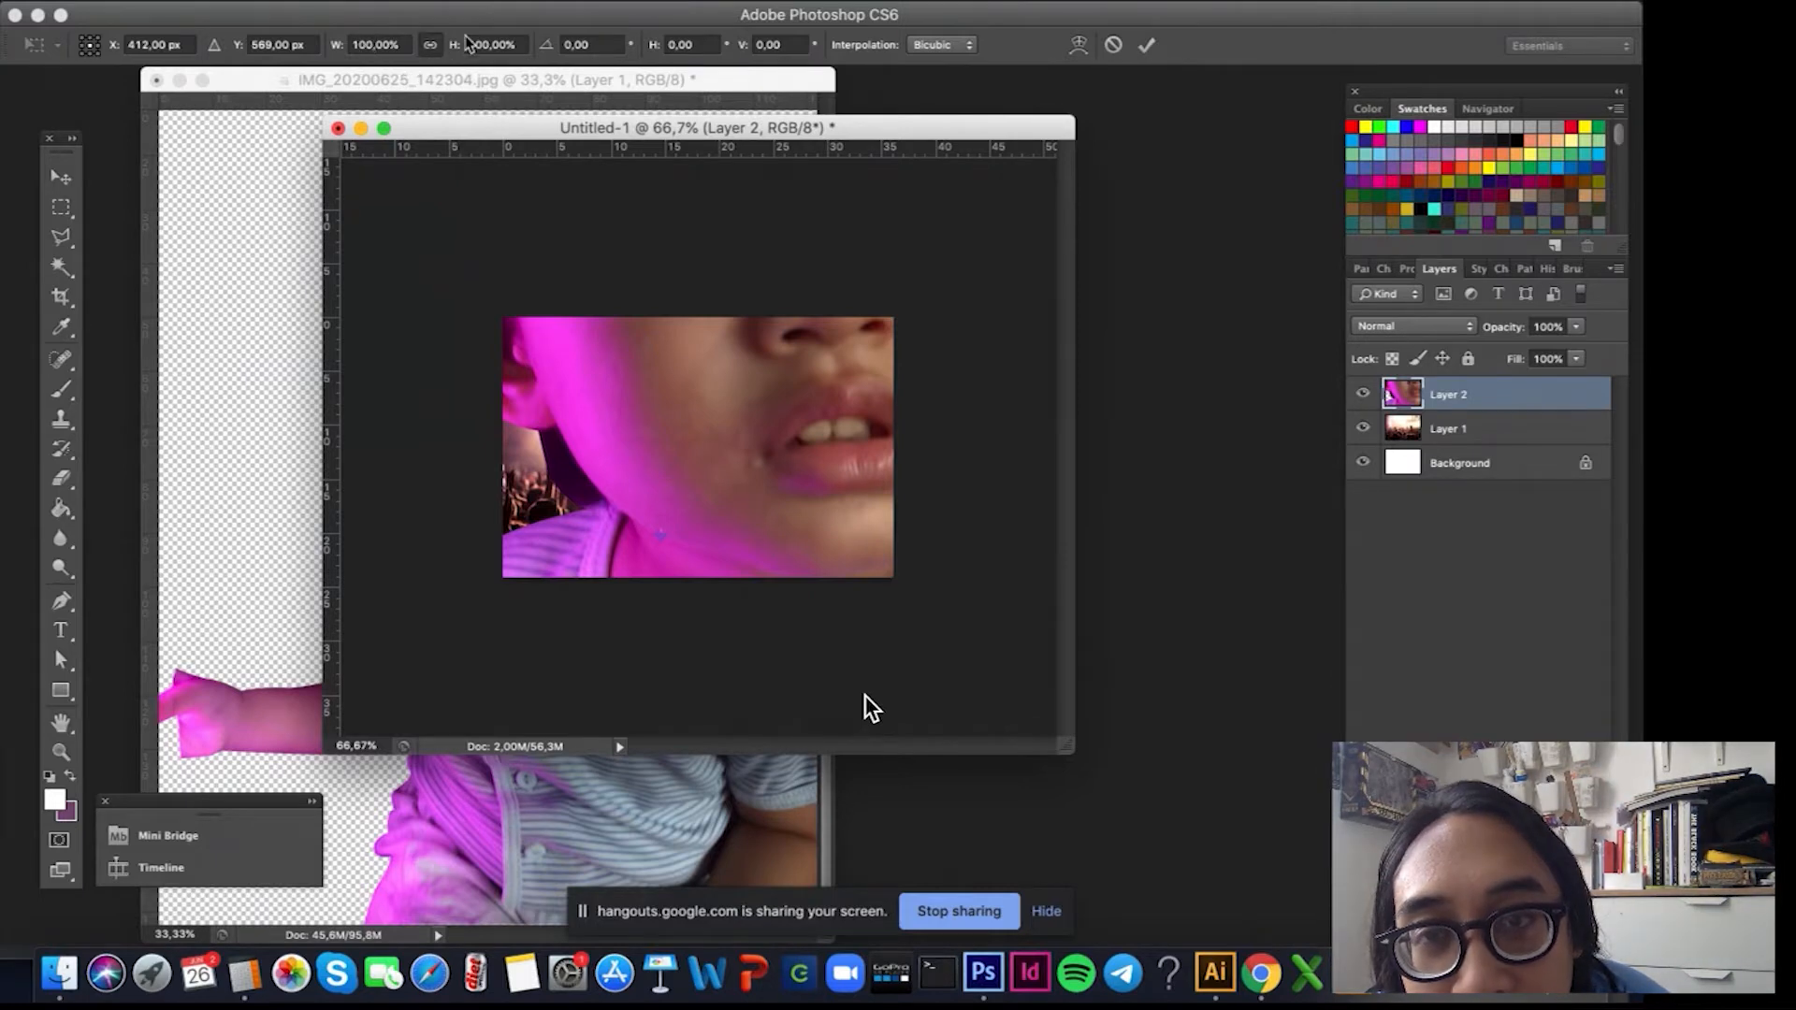
Scale the child layer proportionally to 20% width and height after trying 50% and 10%, and apply the transform.
left_click(363, 45)
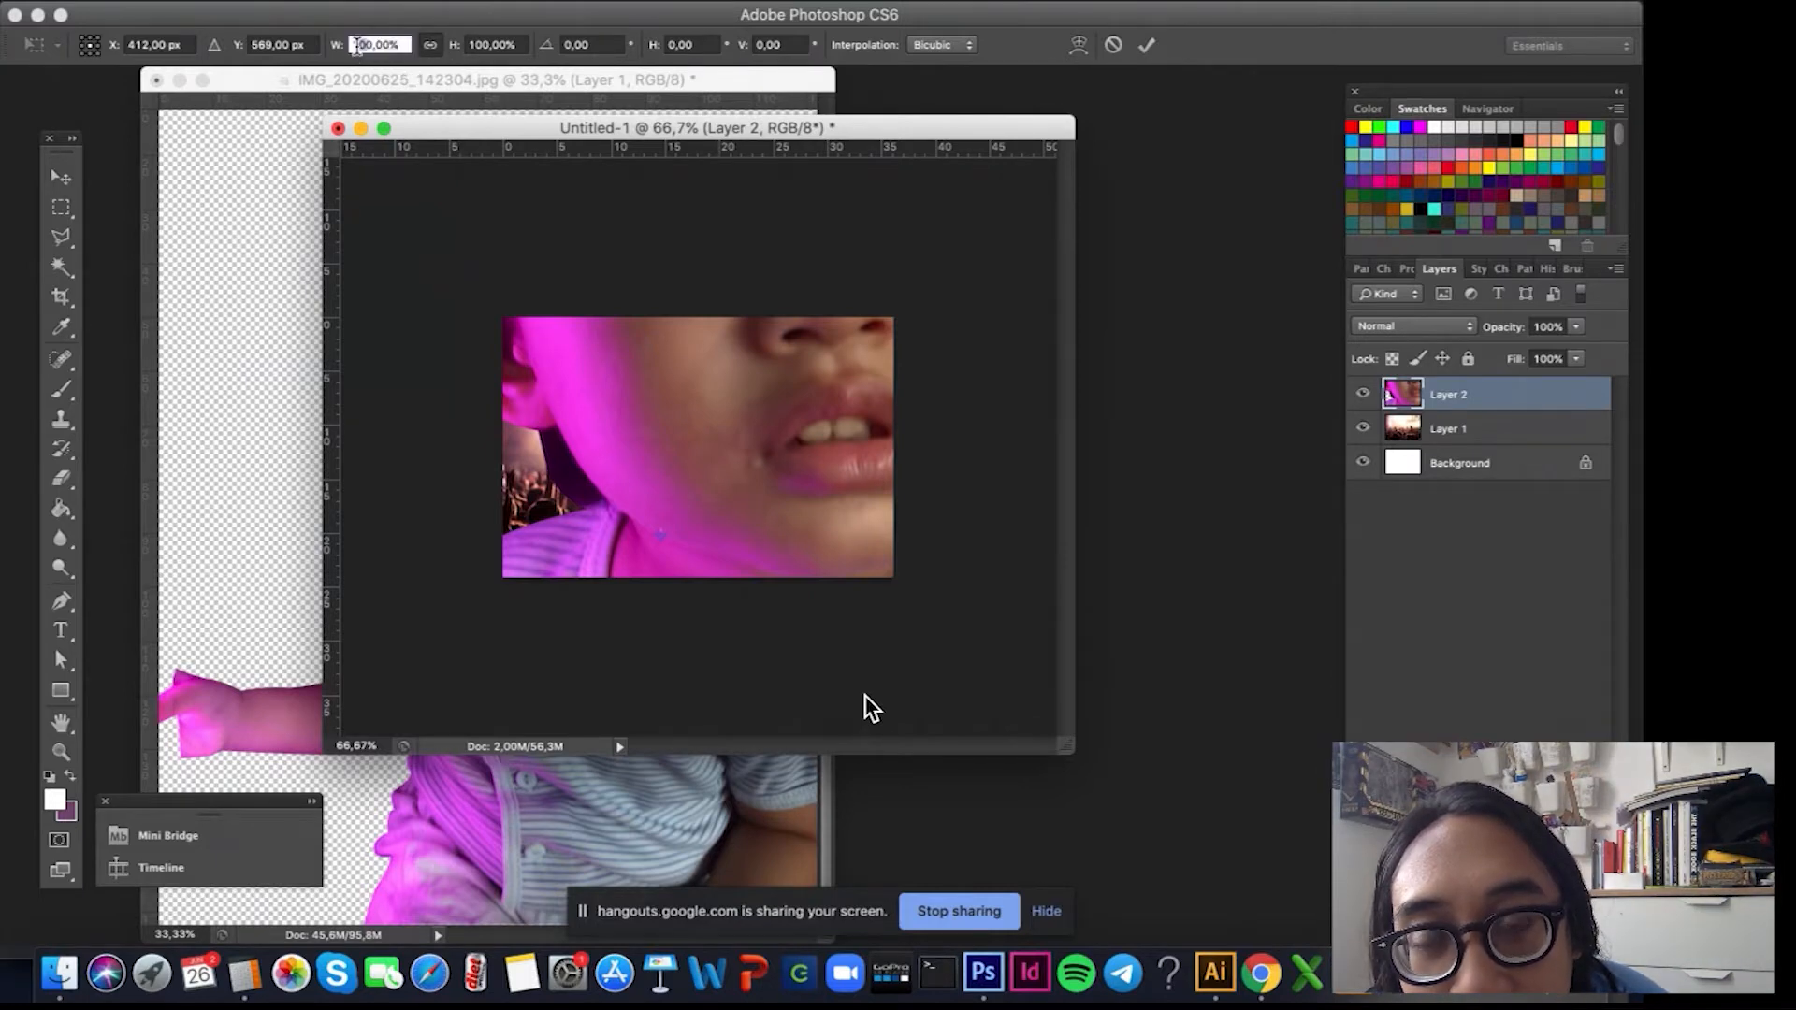
type("50")
key("Return")
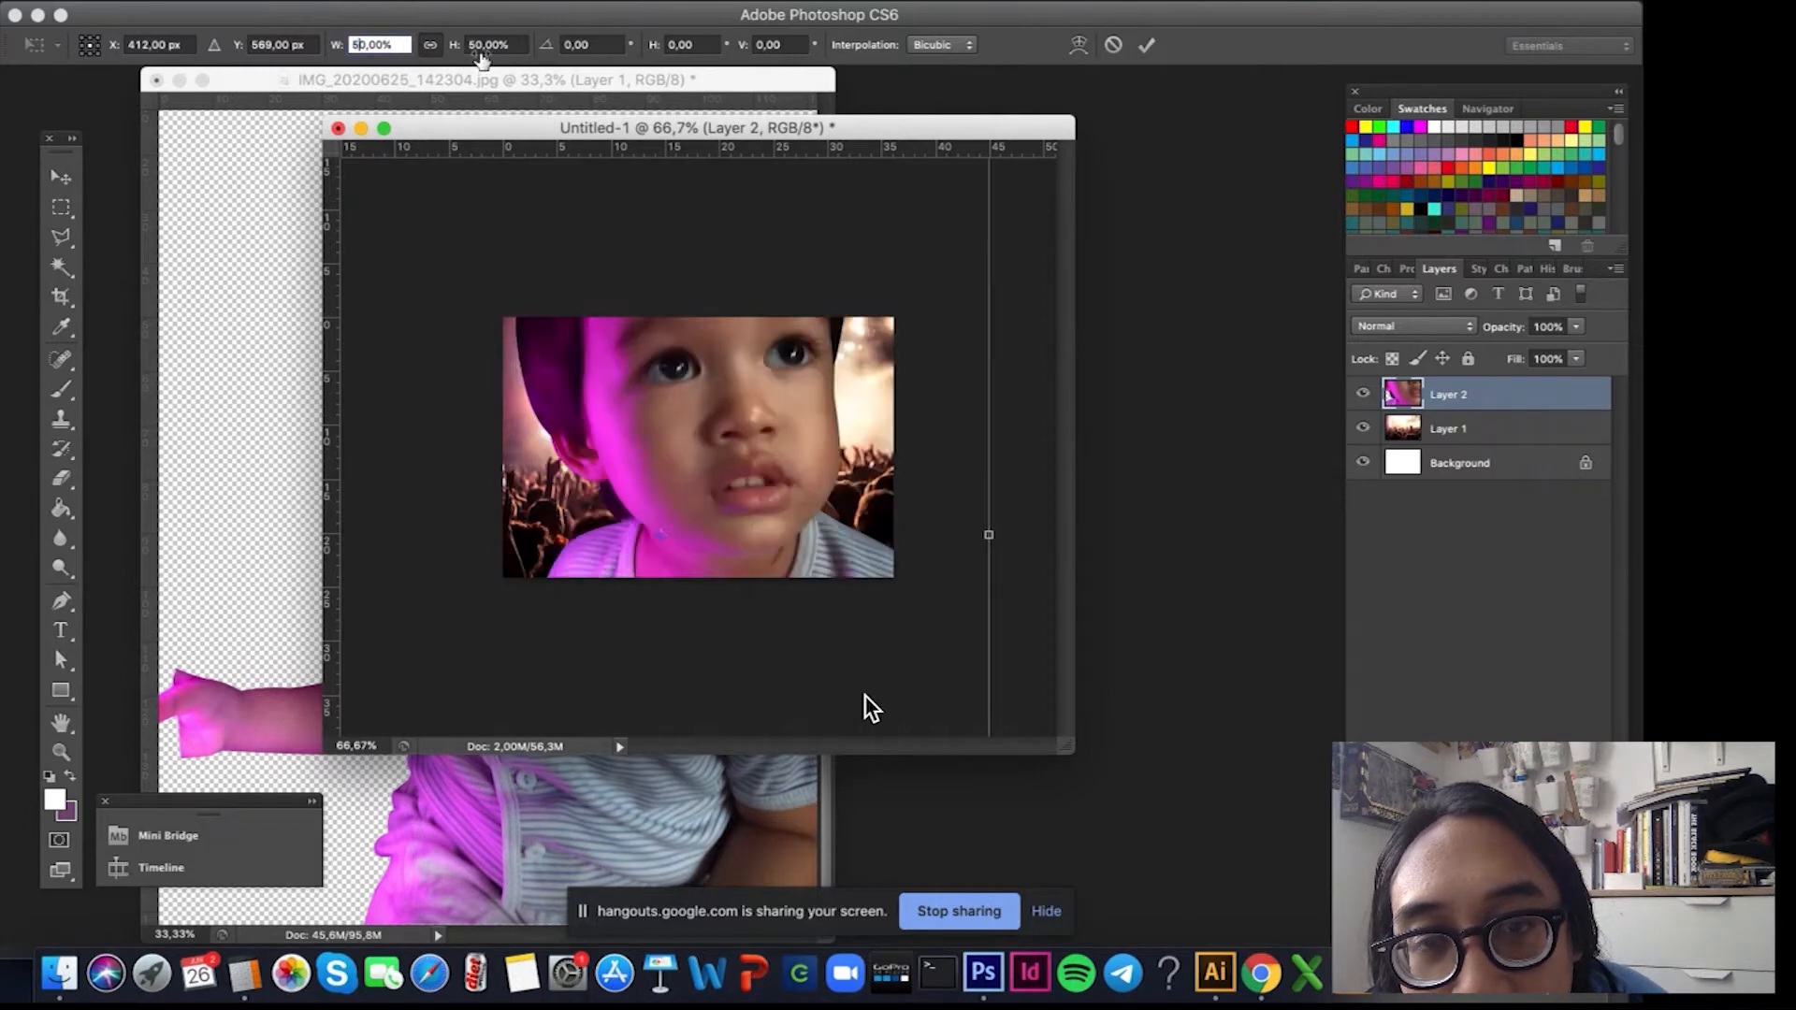
left_click_drag(345, 39, 329, 48)
type("1")
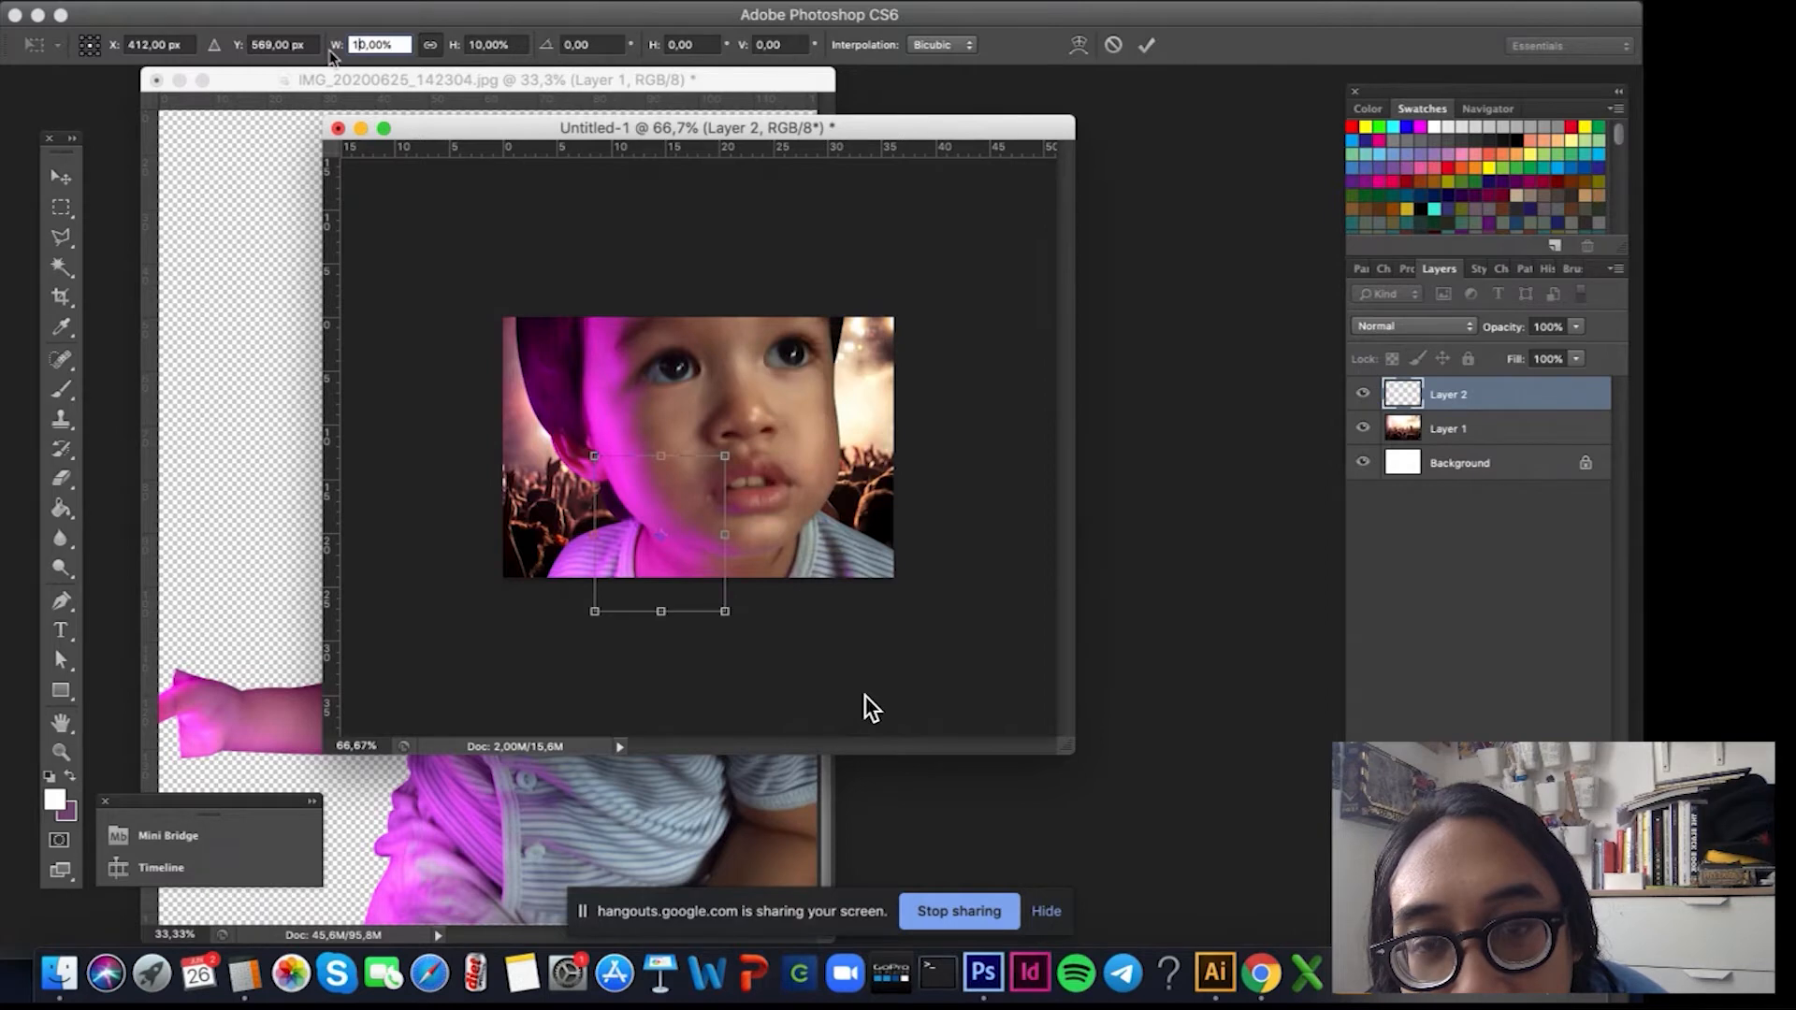
left_click_drag(360, 44, 329, 42)
type("2")
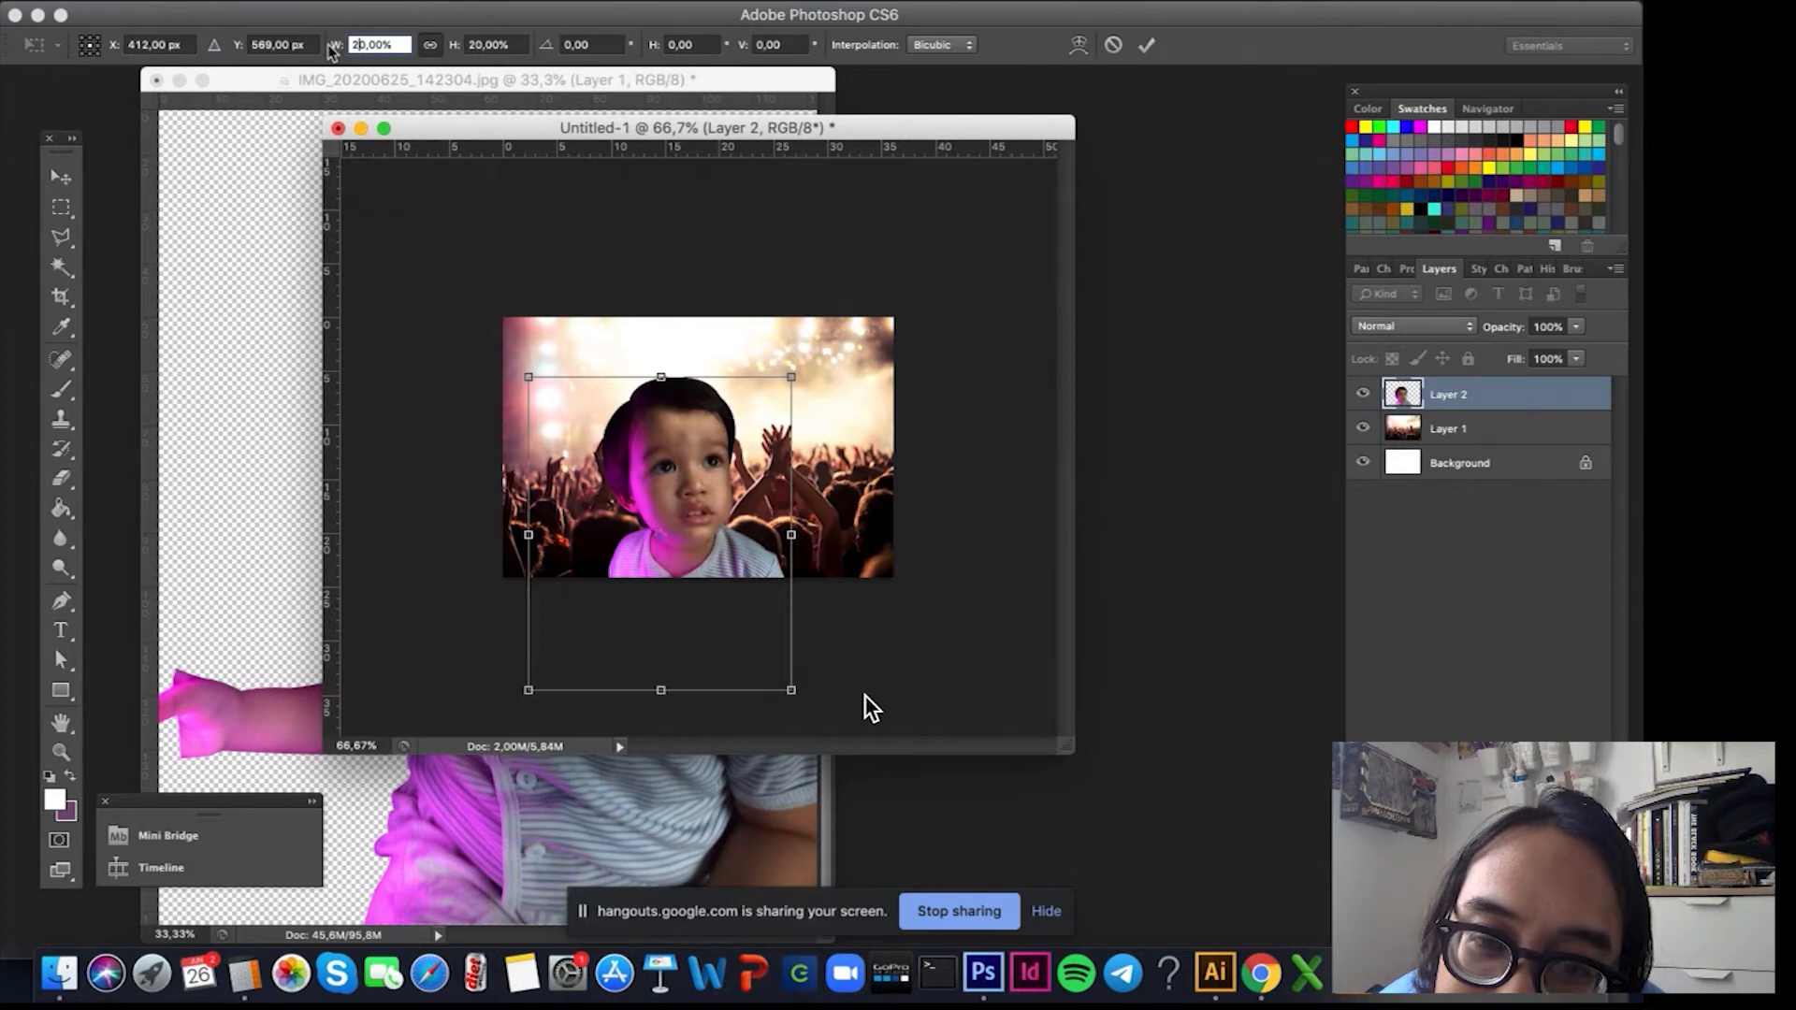
key("Return")
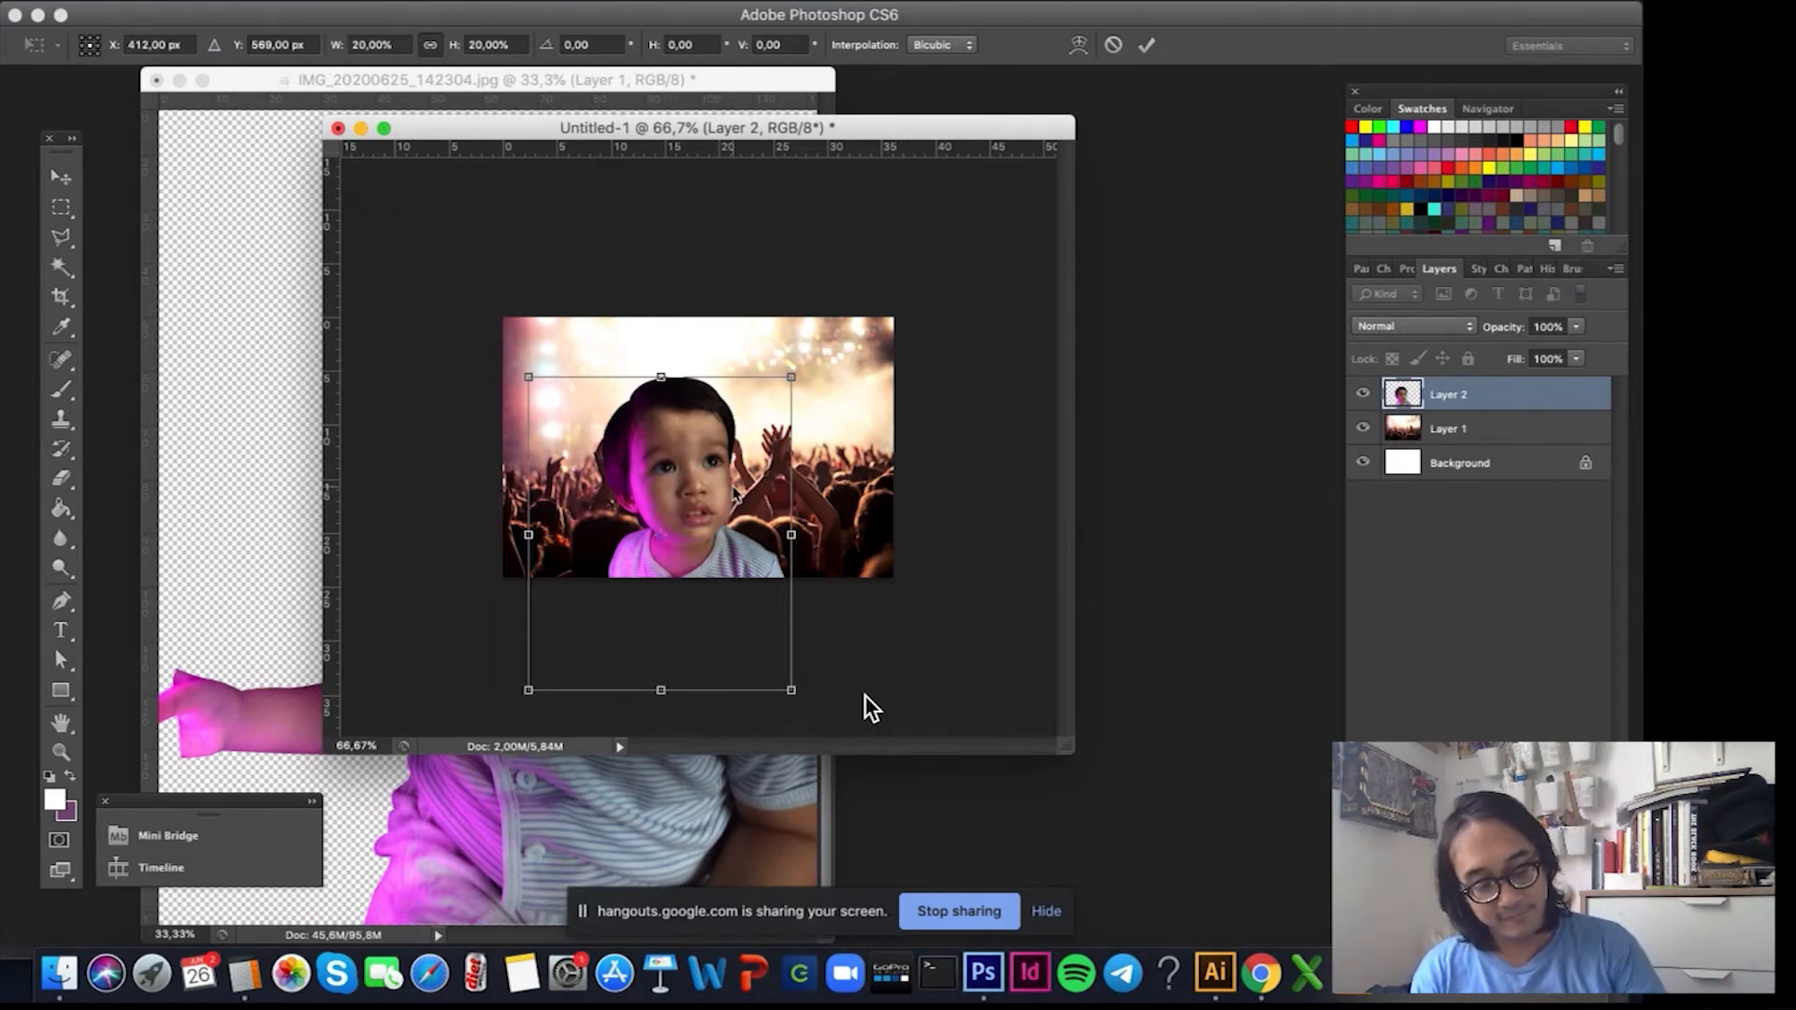
key("Return")
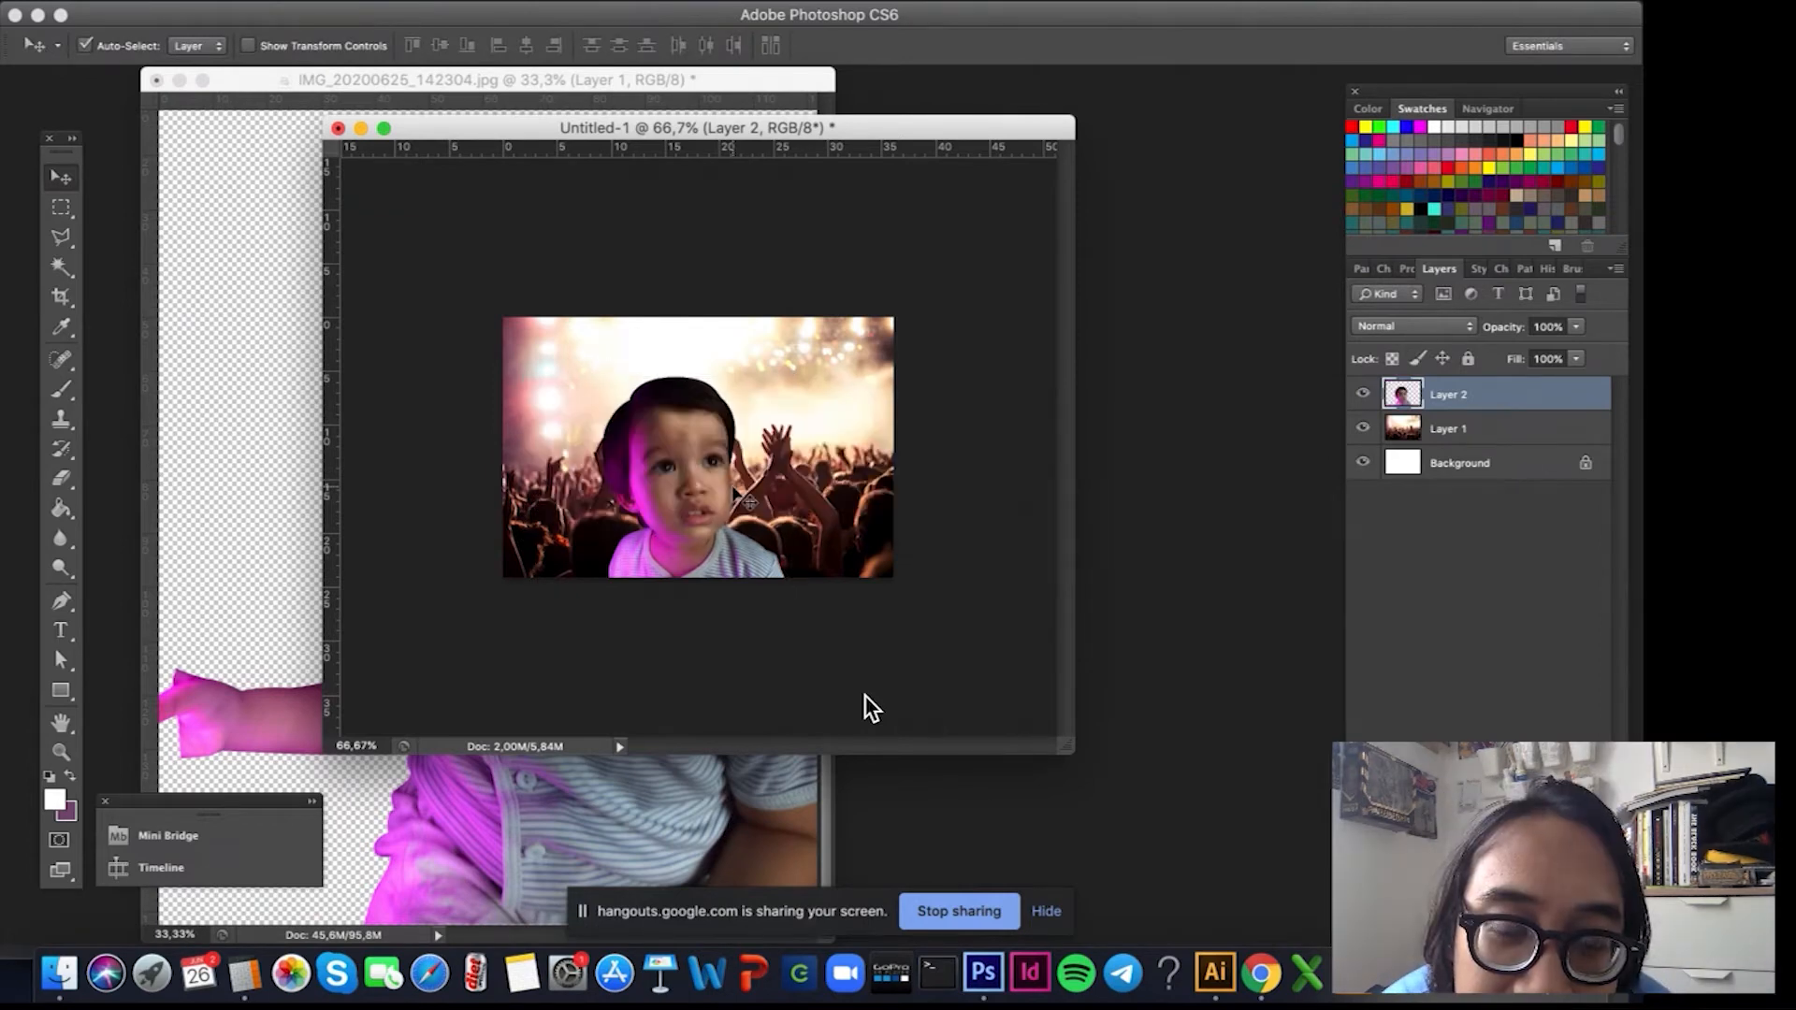
Position the child near the middle of the crowd image with the shirt cut off by the canvas's lower edge.
left_click_drag(700, 495, 717, 491)
key("shift+Right")
key("shift+Up")
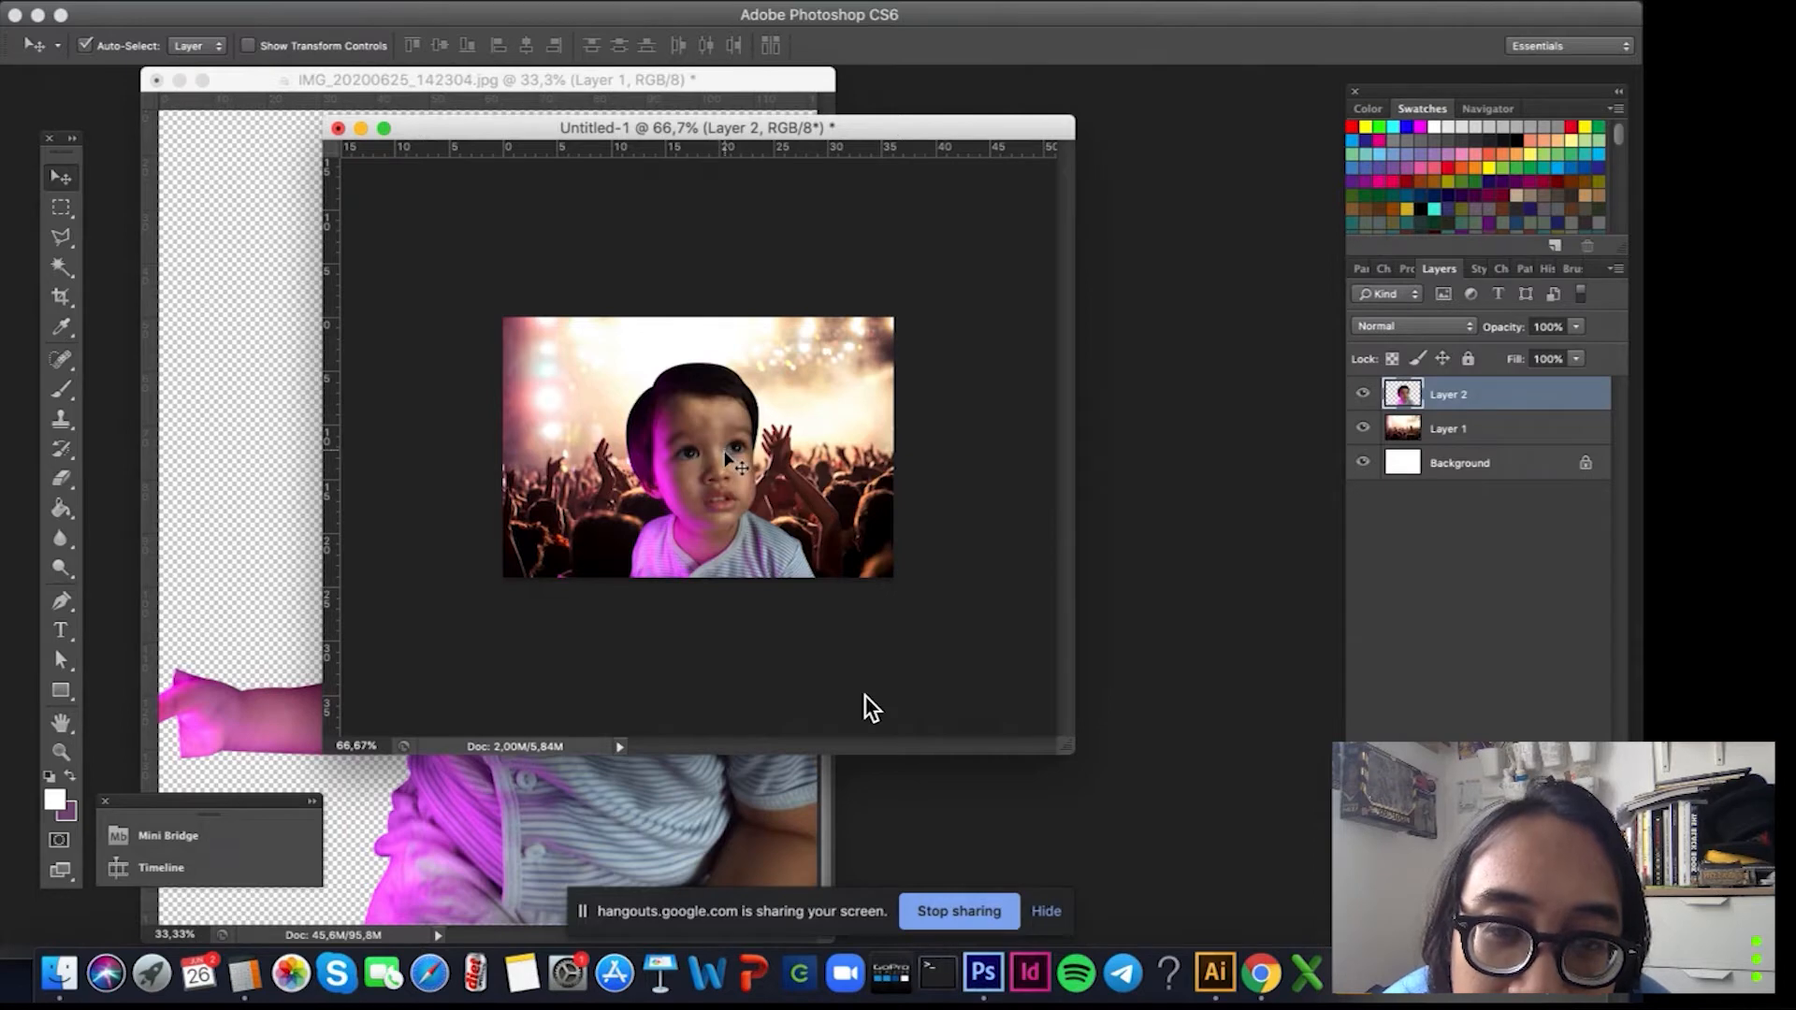
key("shift+Down")
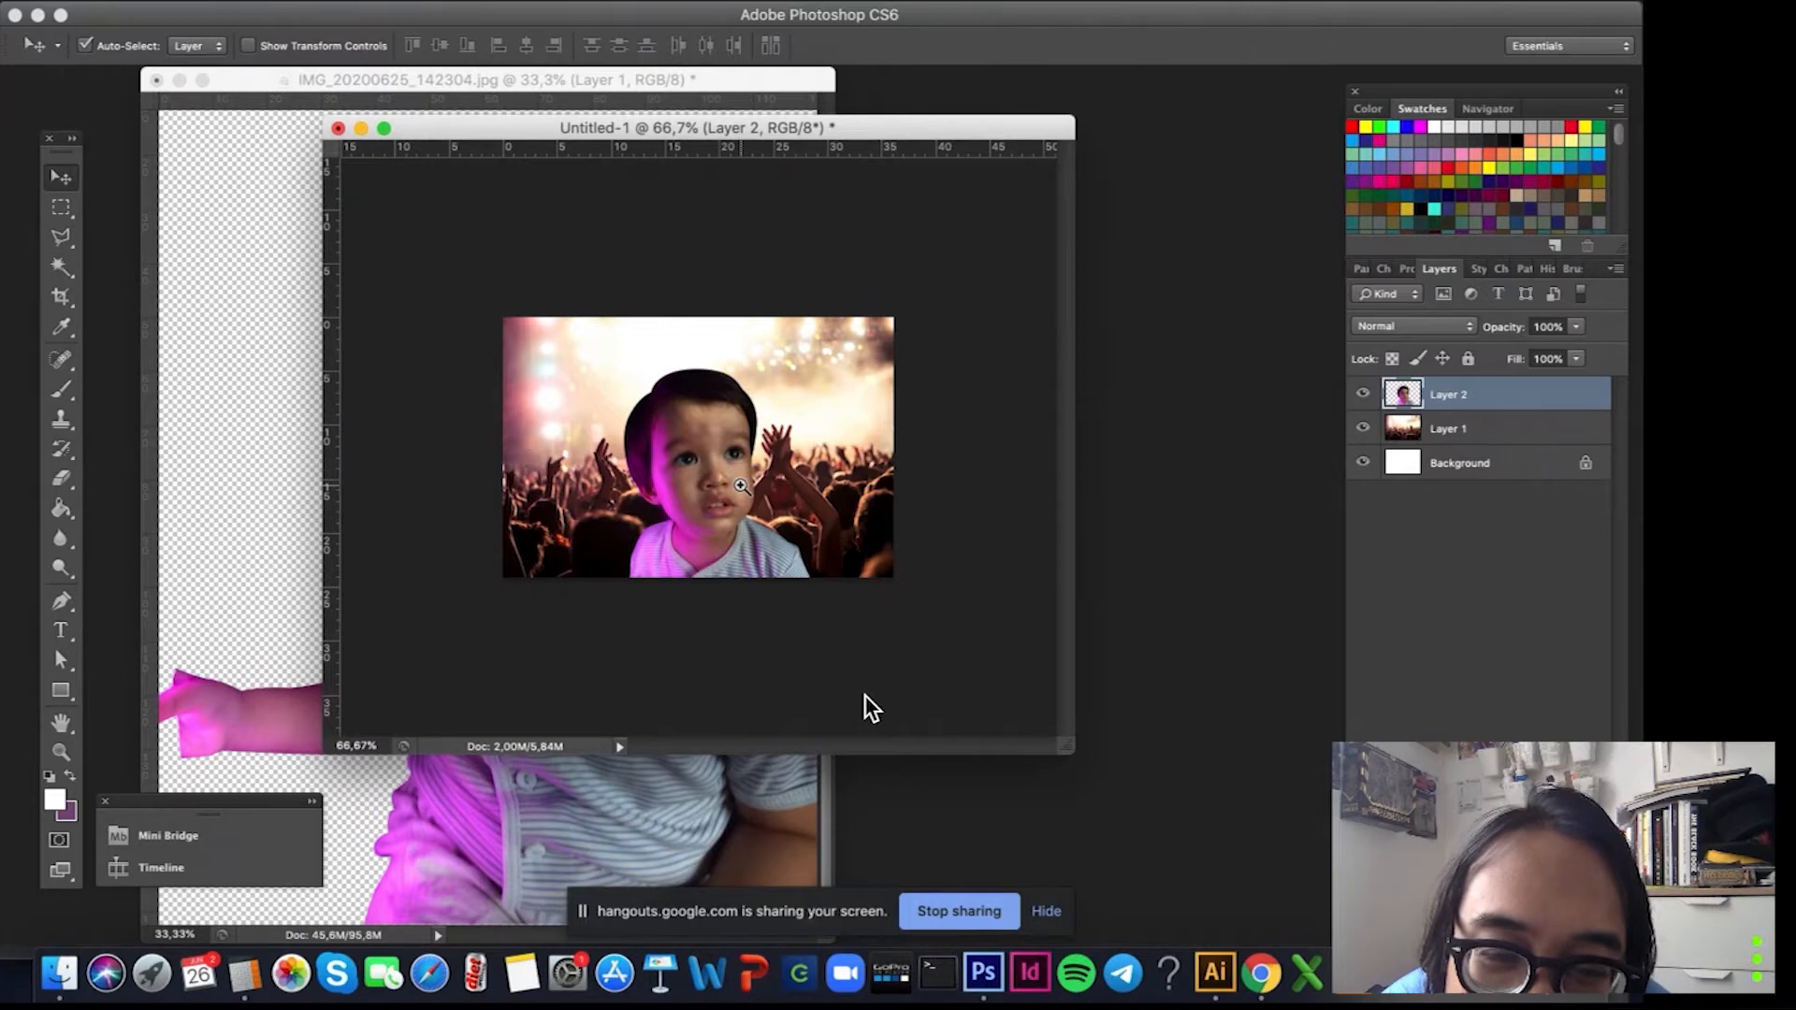
left_click(742, 486)
left_click_drag(1138, 728, 1221, 806)
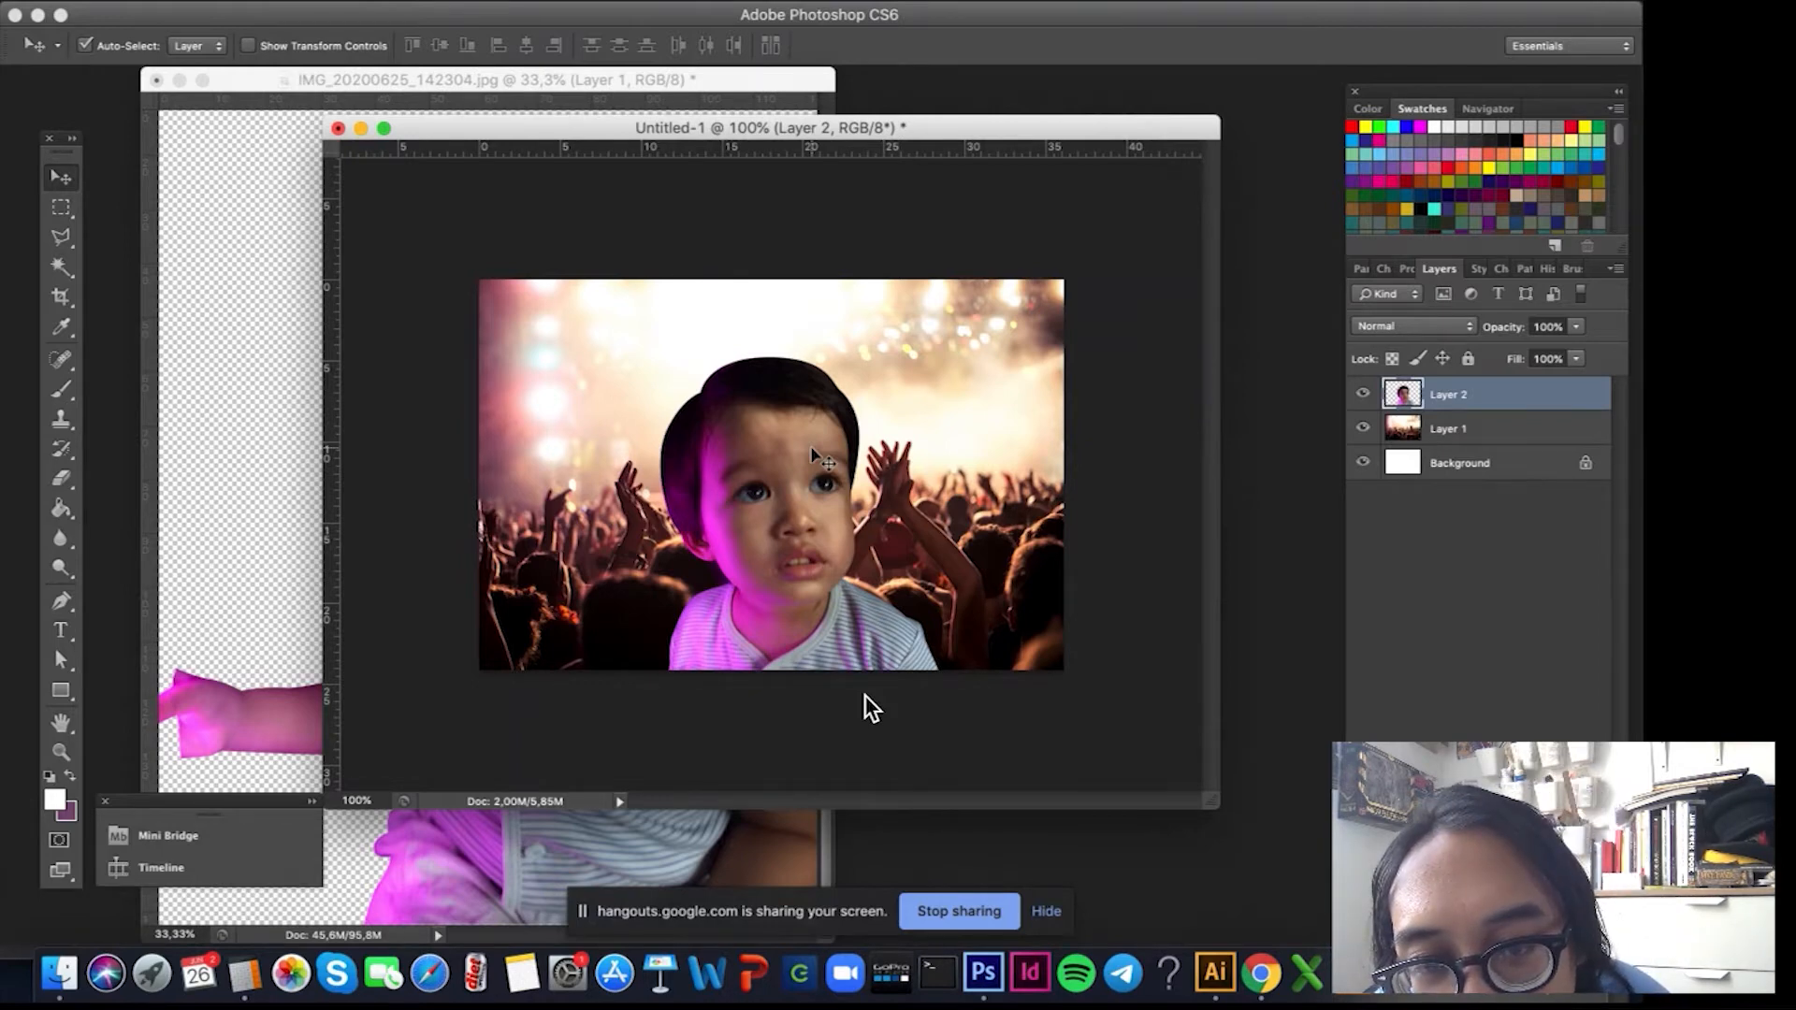
Try moving the image content and revert the composite to Snapshot 1 in the history.
left_click(1548, 271)
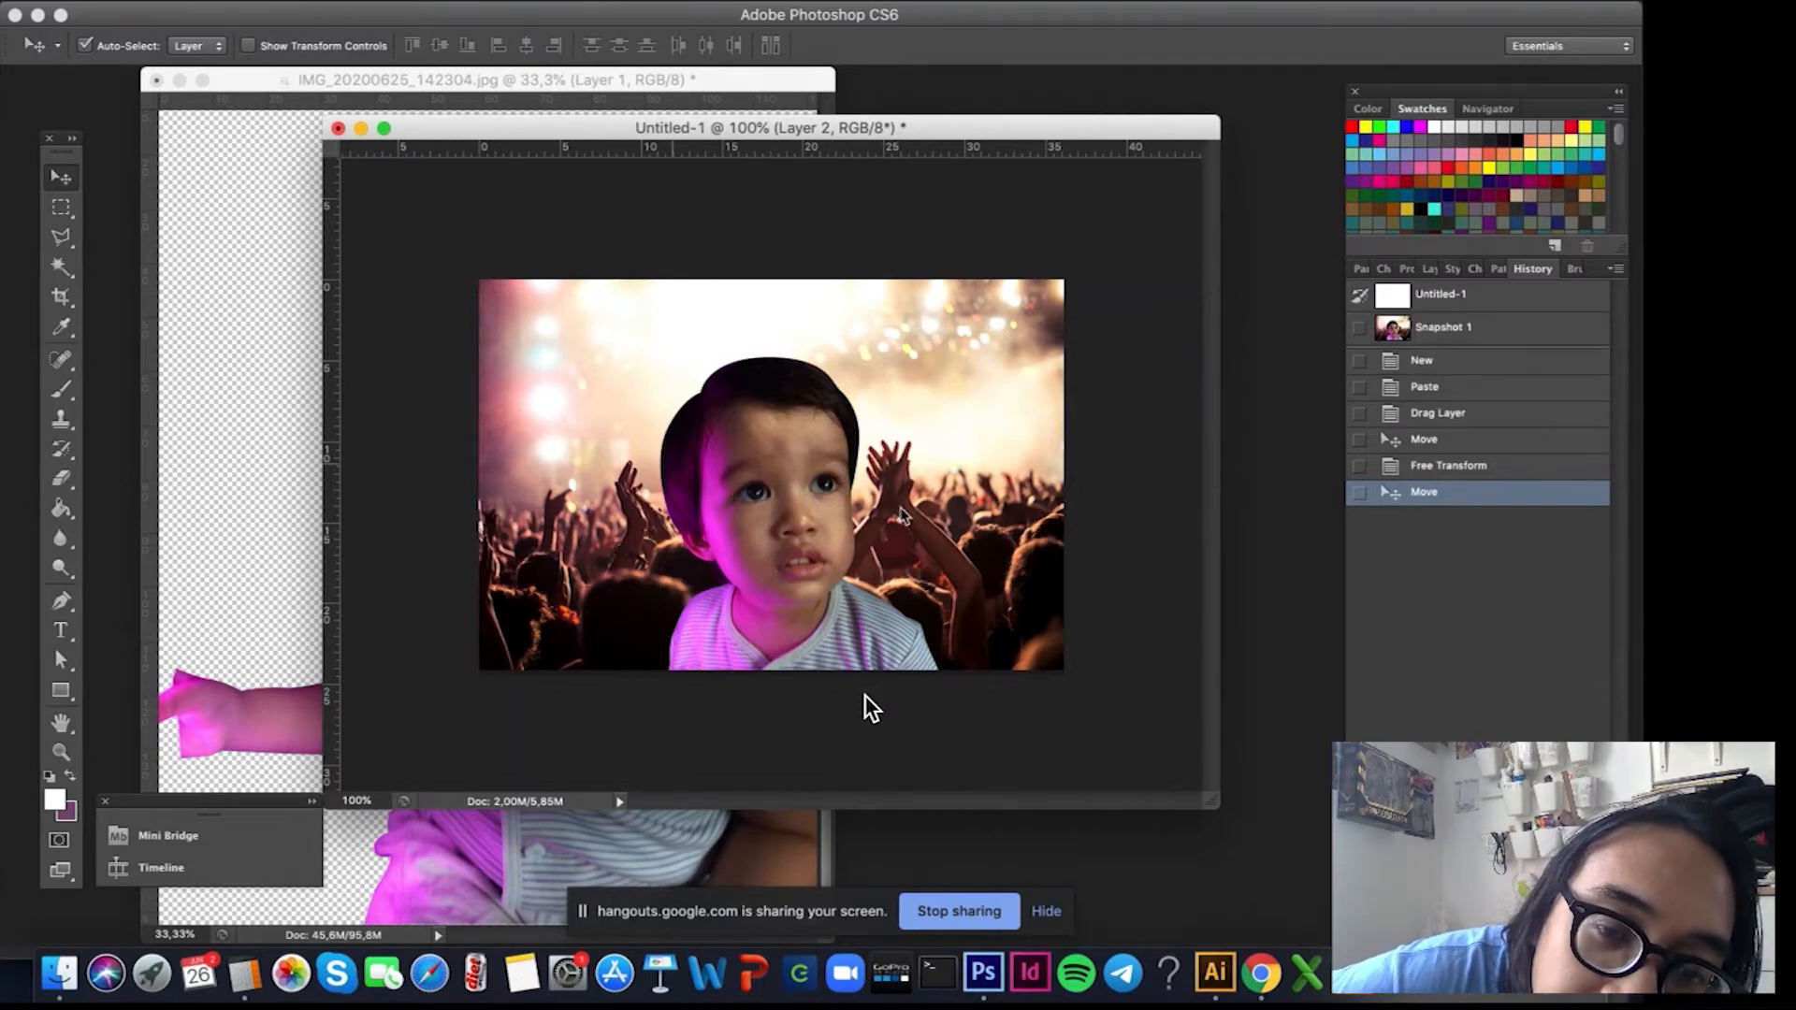
left_click_drag(903, 514, 766, 440)
left_click(1467, 330)
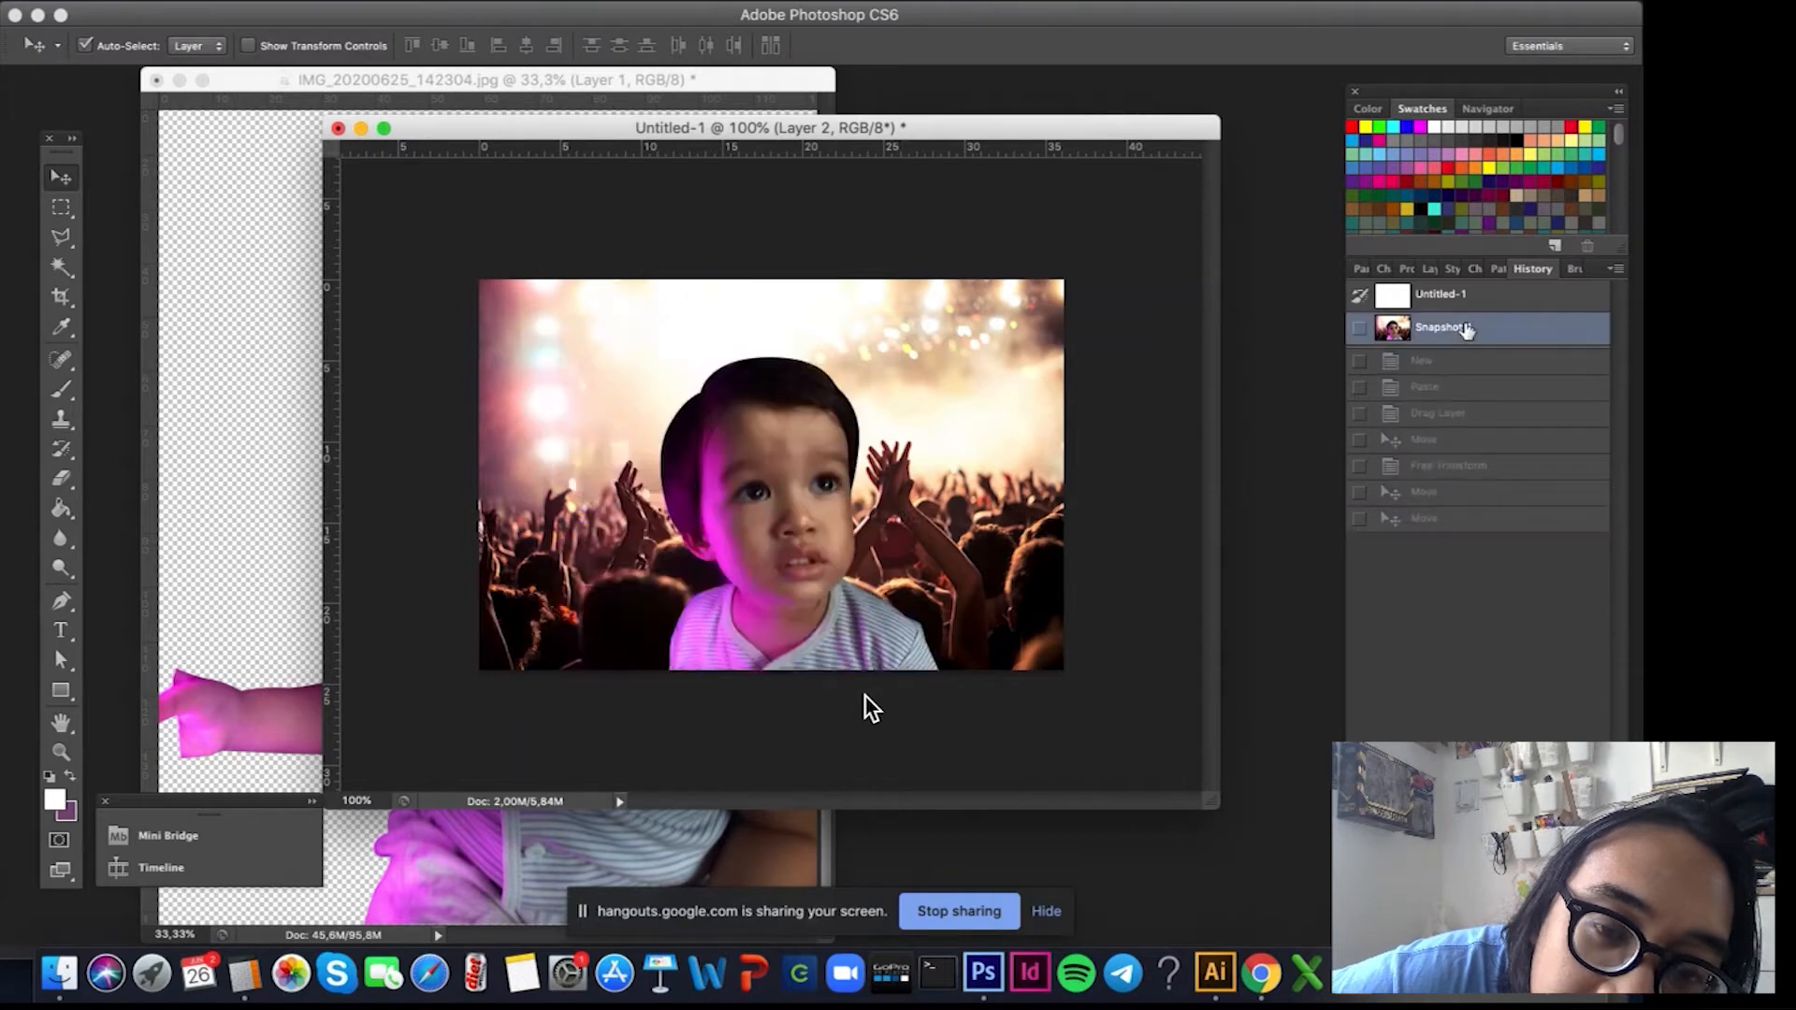
Add a Hue/Saturation adjustment layer above the child and clip it to Layer 2.
left_click(1430, 268)
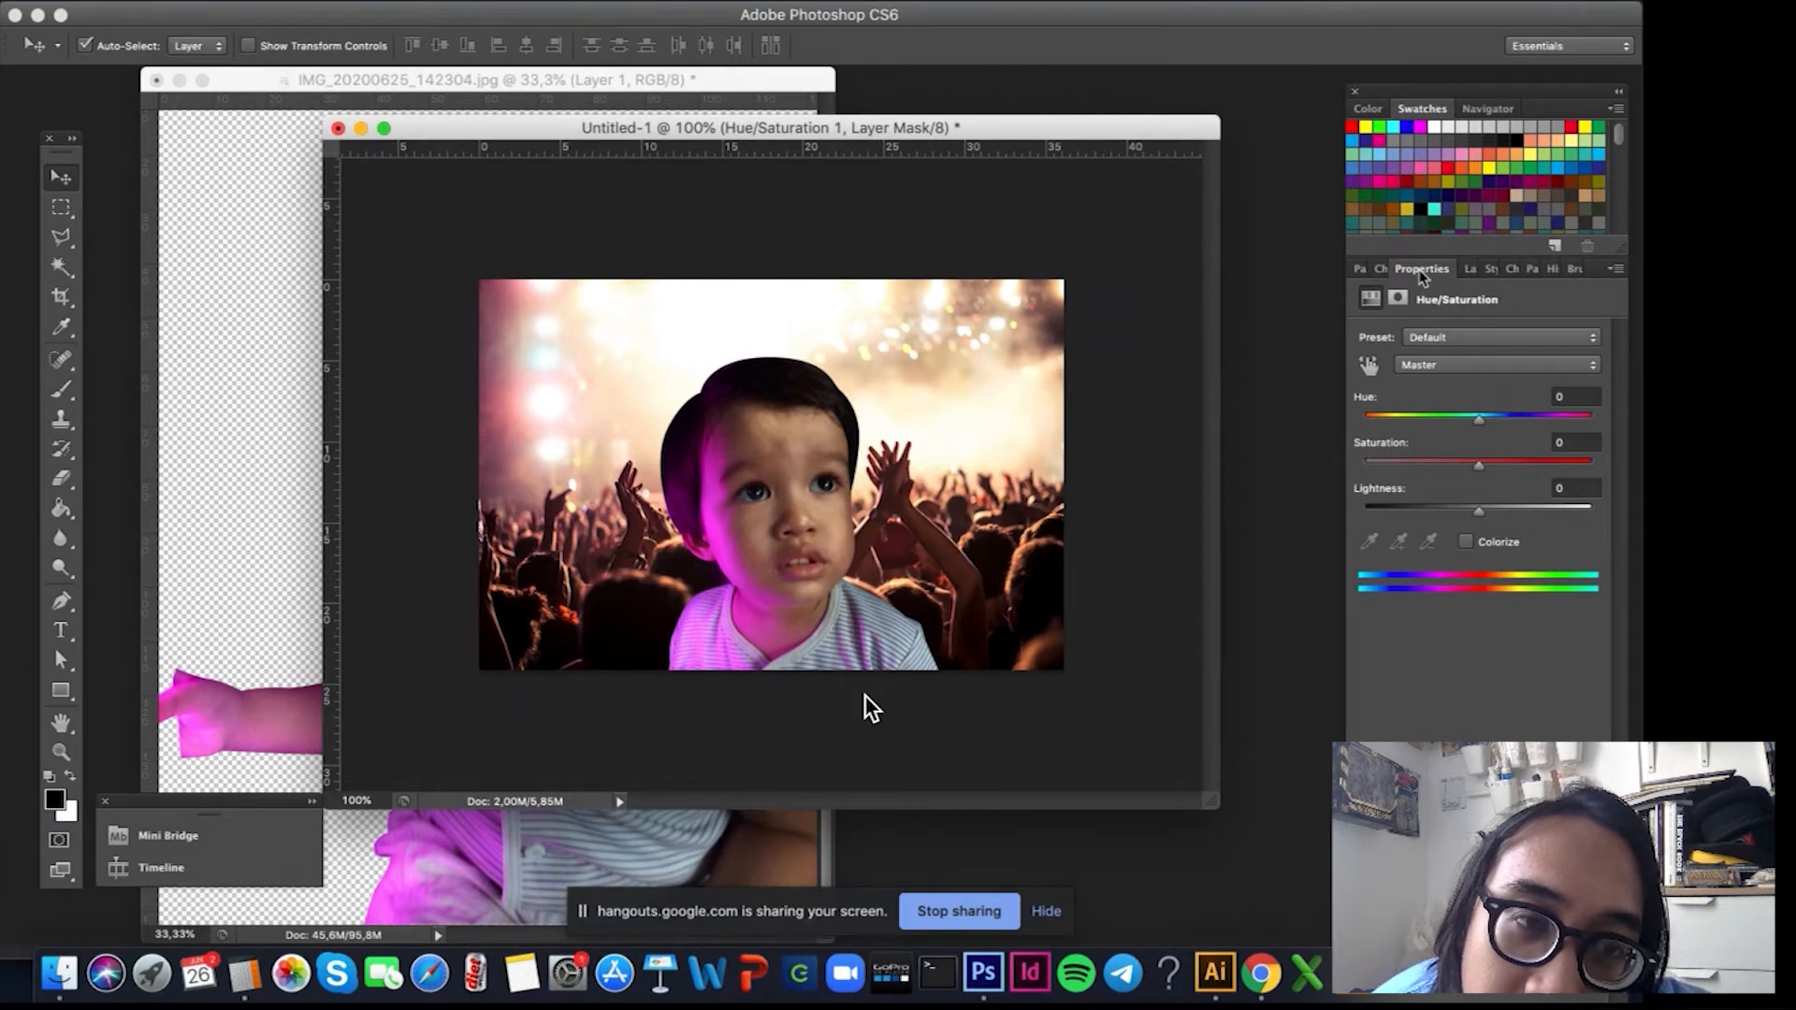
left_click(1470, 269)
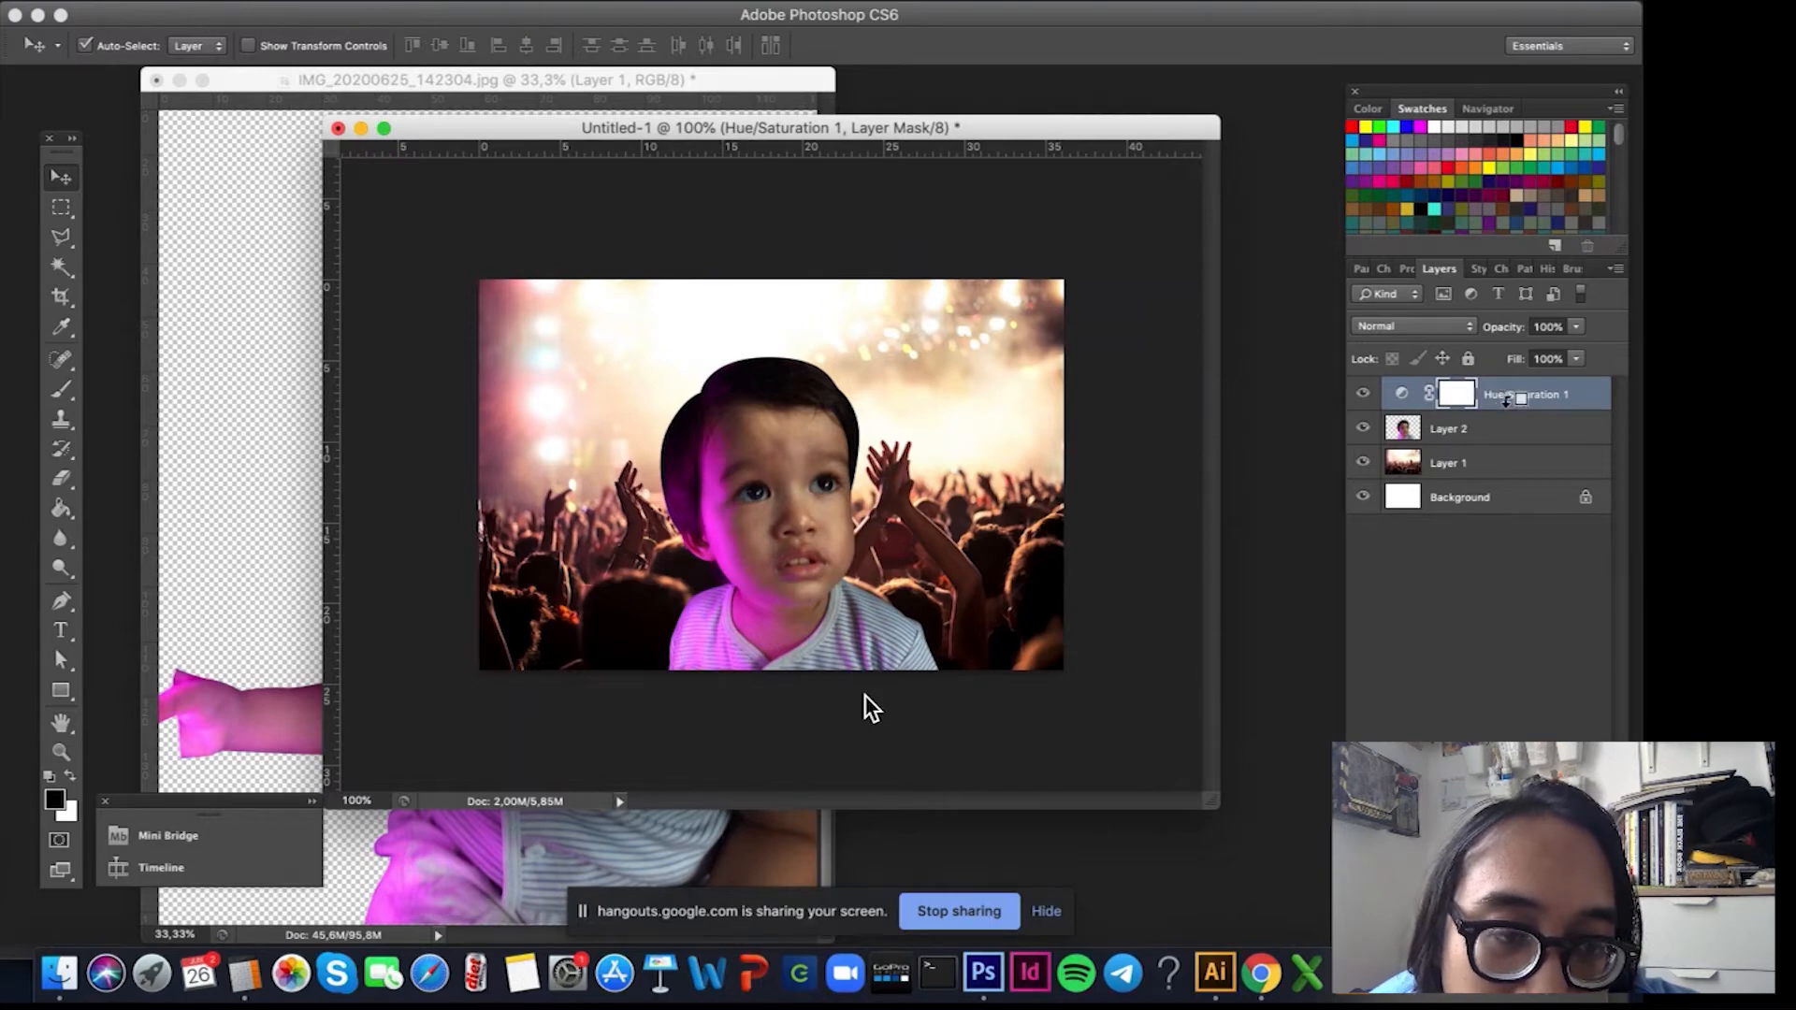
left_click(1508, 401, "alt")
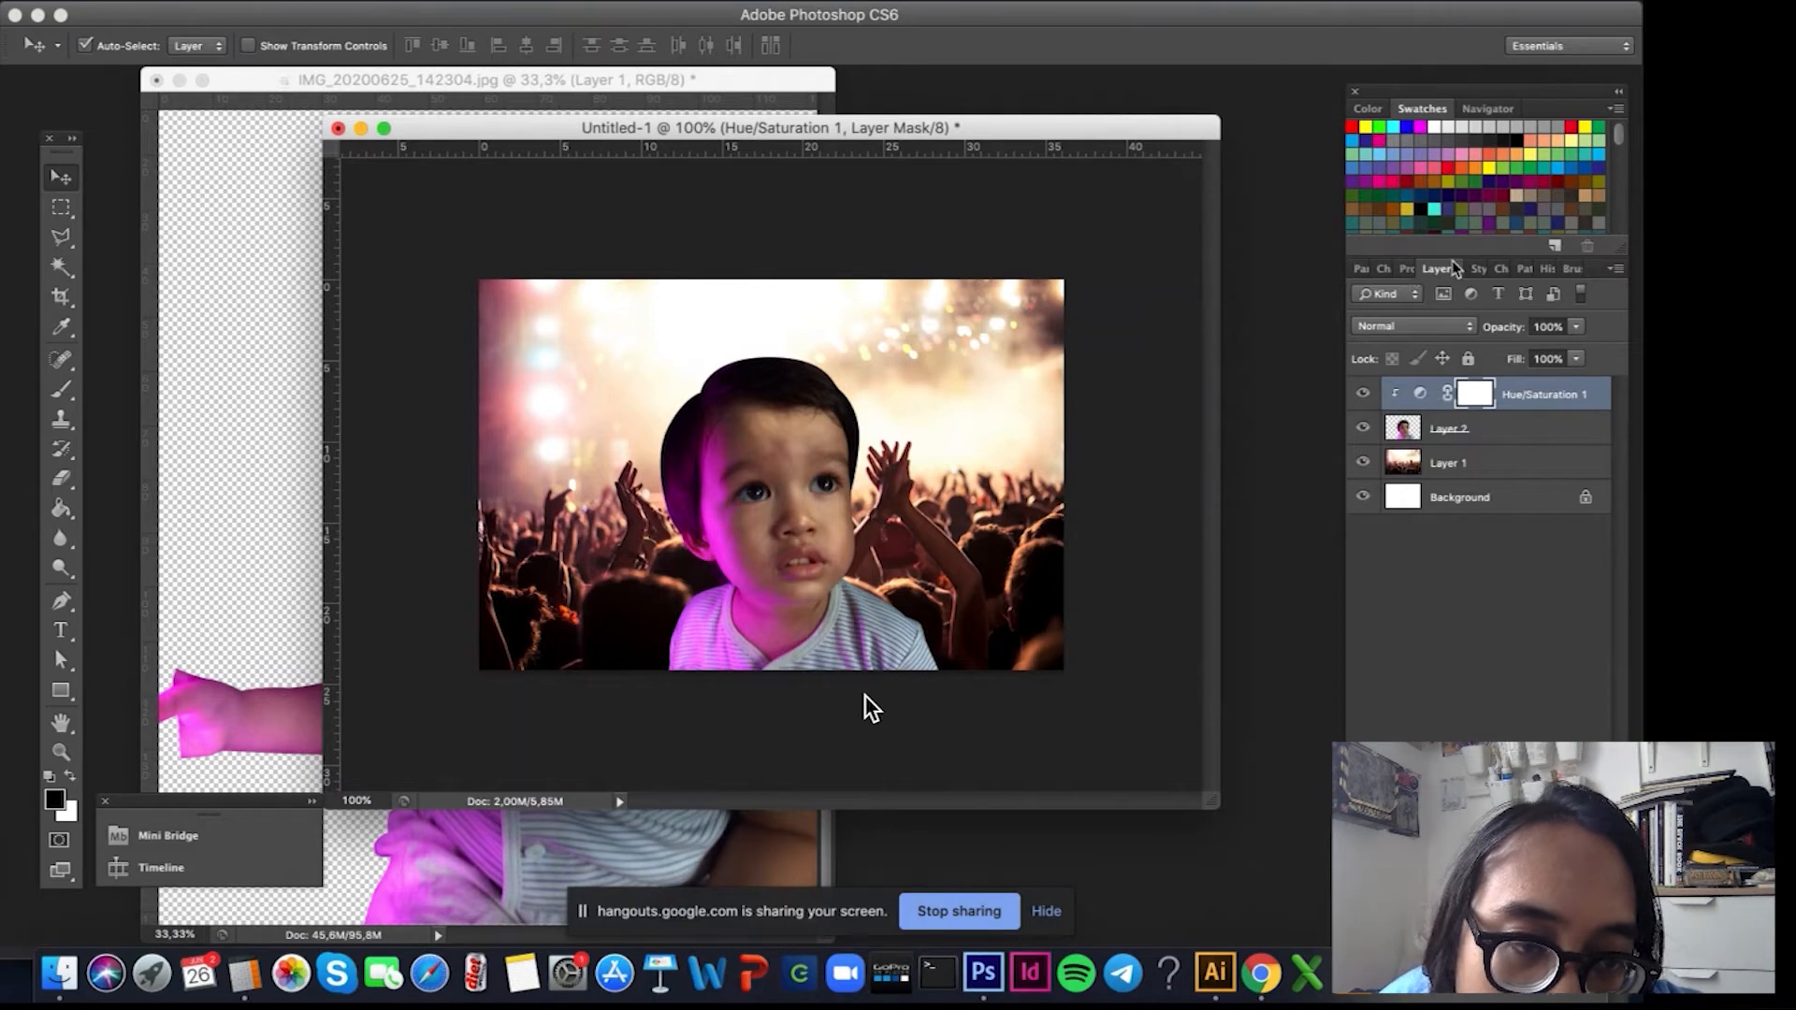
Float the Hue/Saturation properties beside the layer list and move the Untitled-1 window clear of them.
left_click(1405, 270)
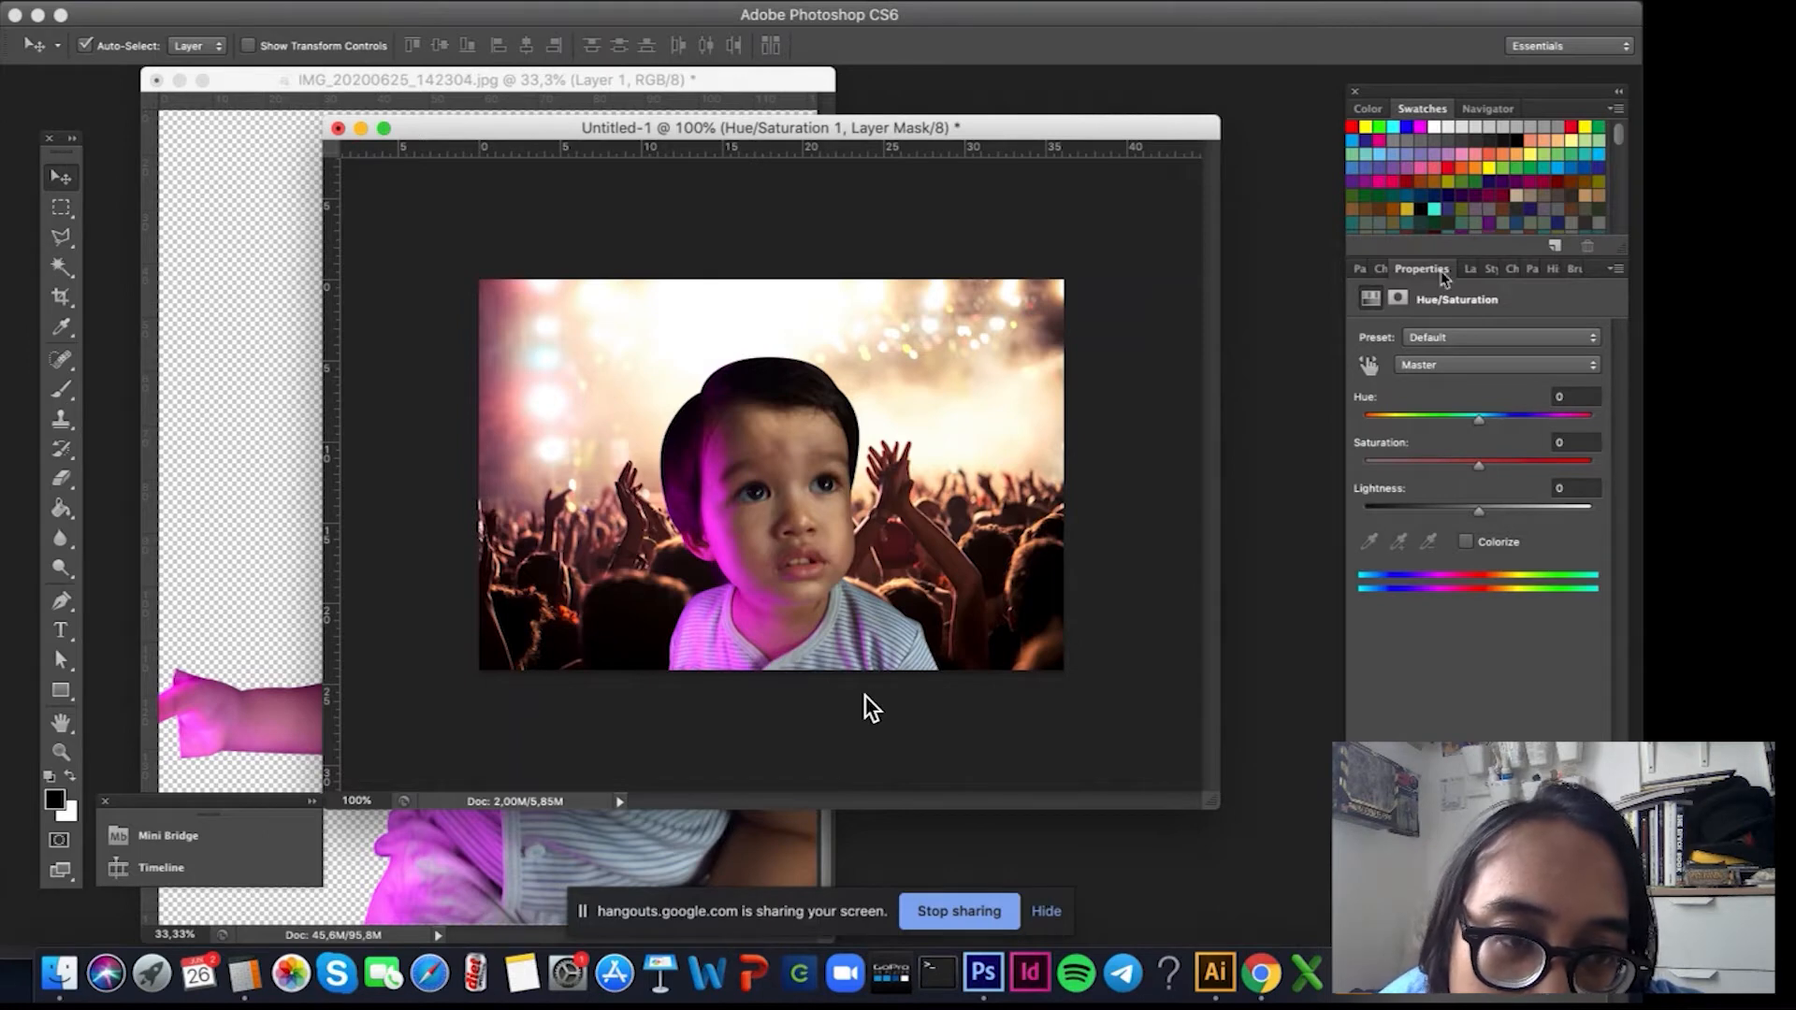
left_click_drag(1429, 275, 1255, 245)
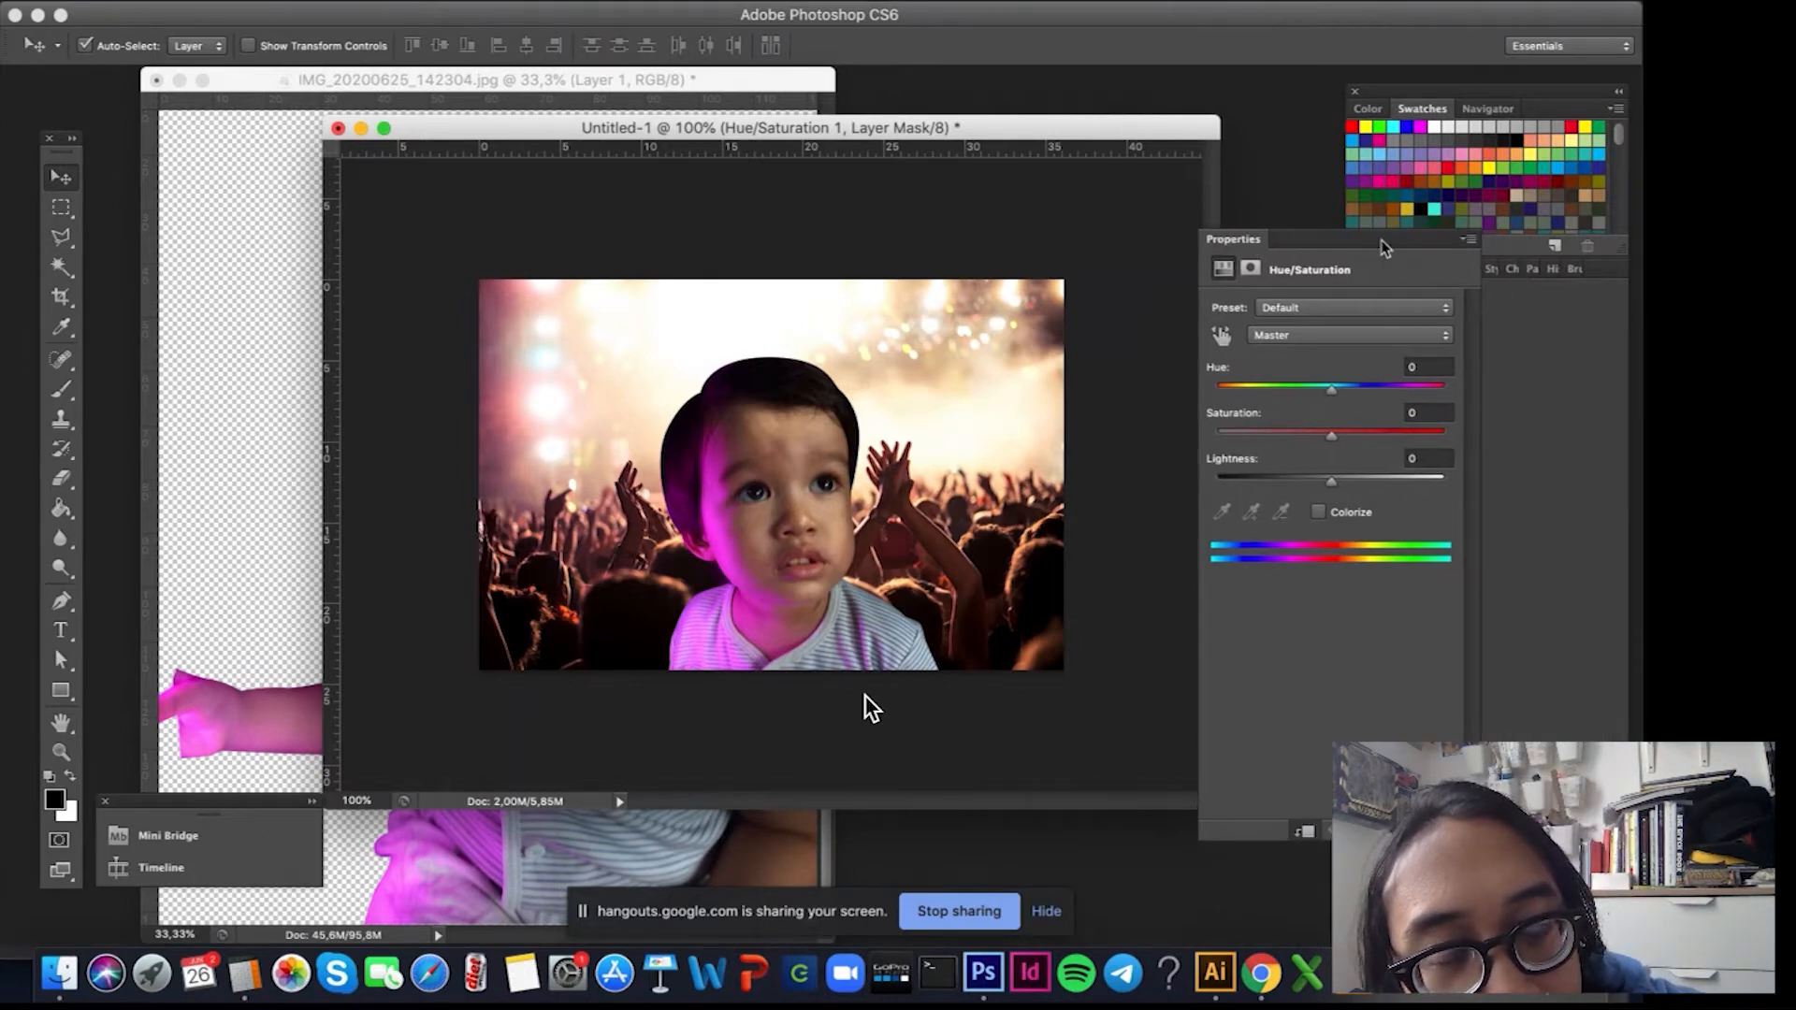
mouse_move(1416, 223)
left_mouse_down()
mouse_move(1278, 223)
mouse_move(1276, 273)
left_mouse_up()
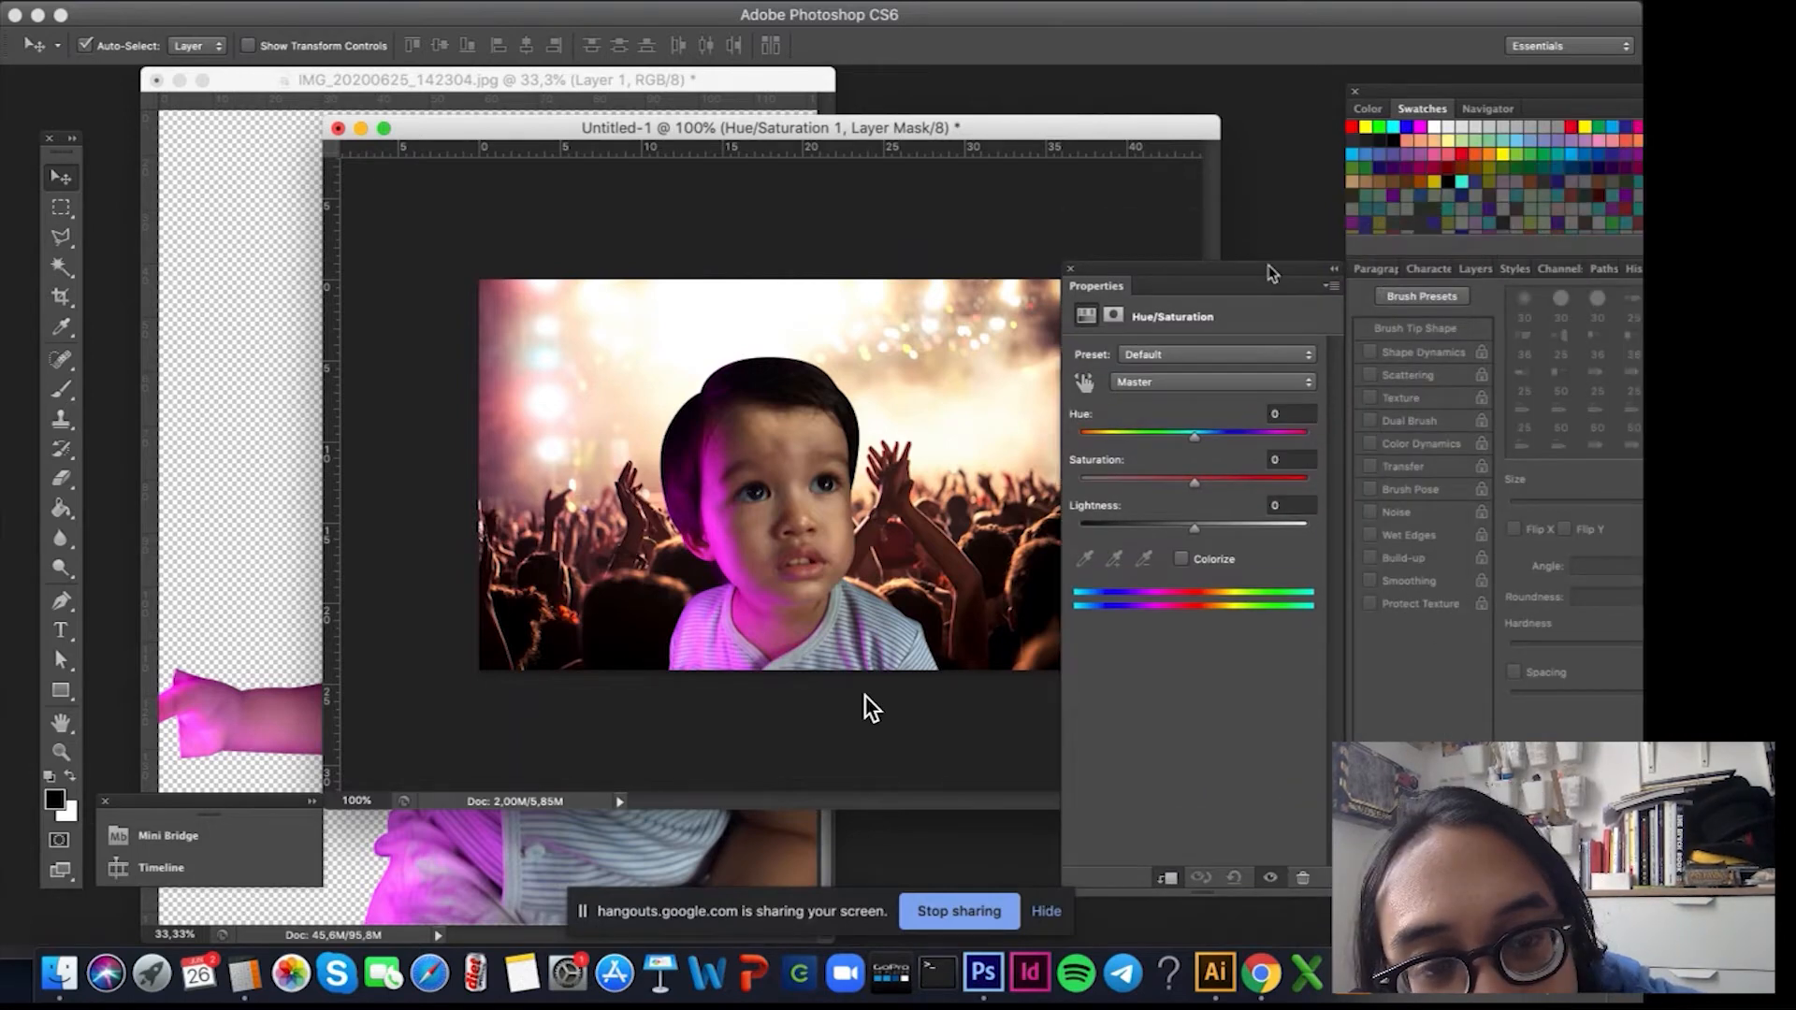
left_click(1473, 270)
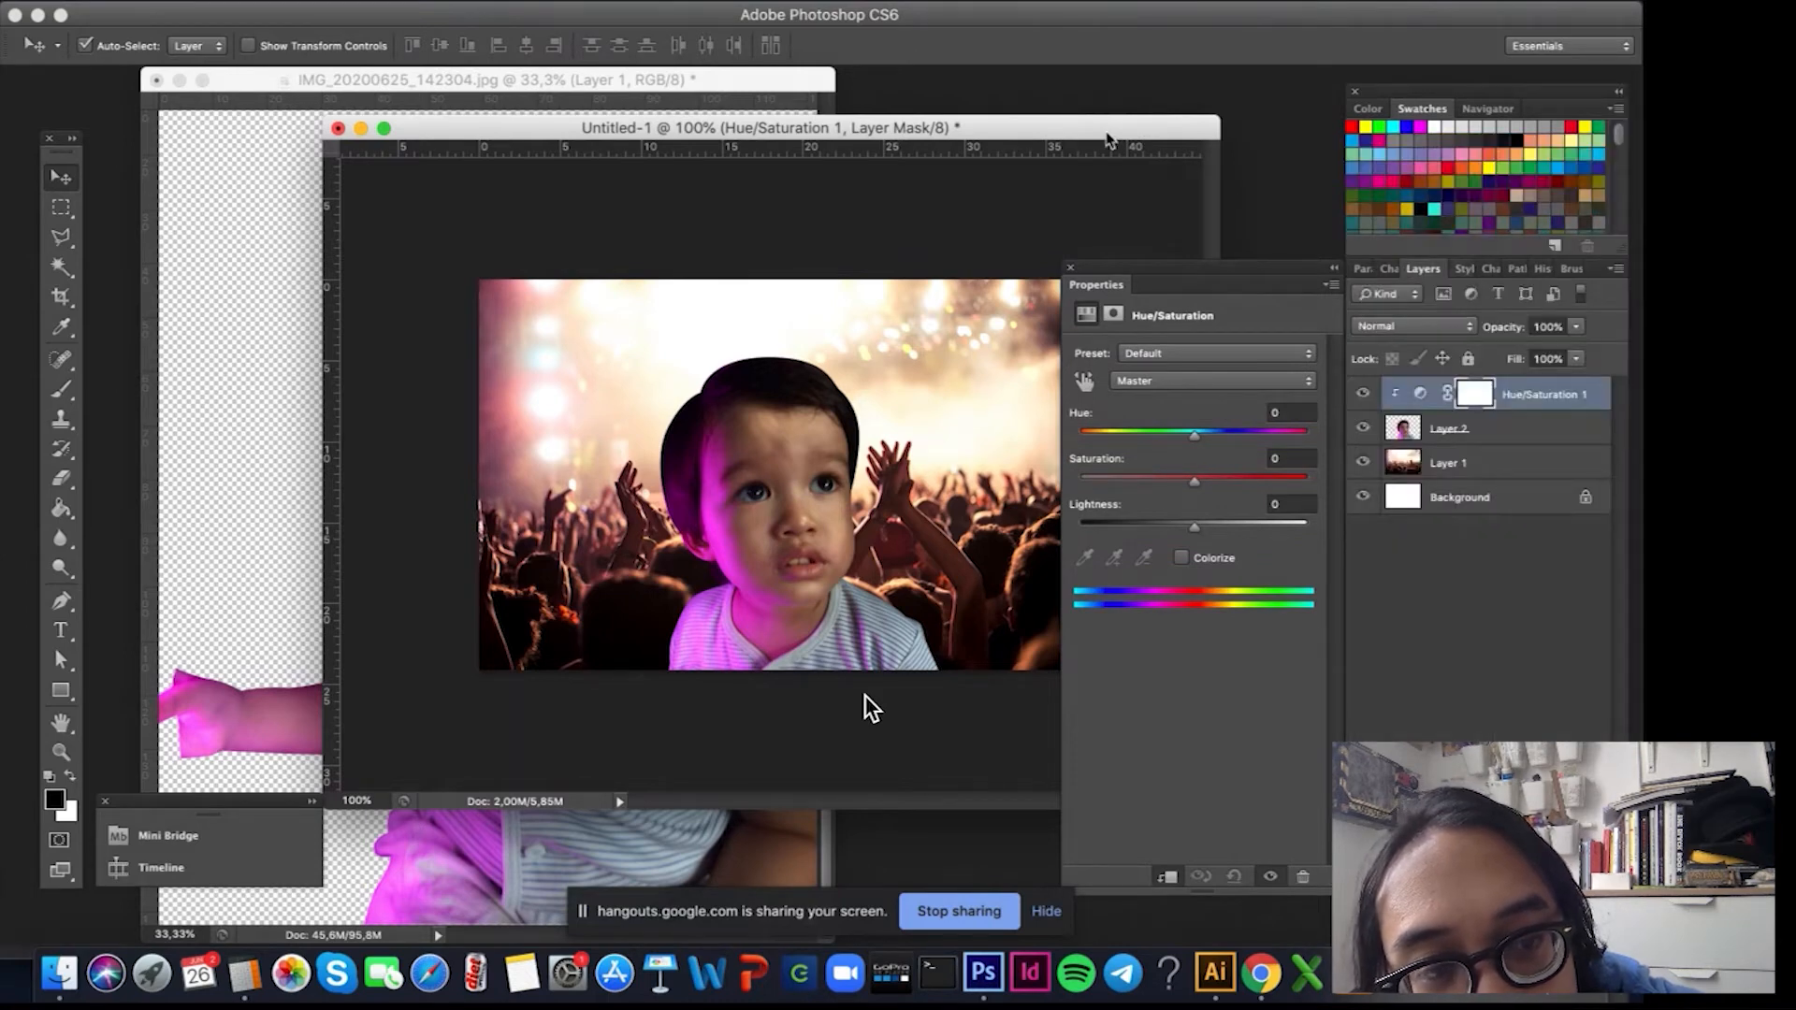
left_click_drag(1100, 141, 935, 170)
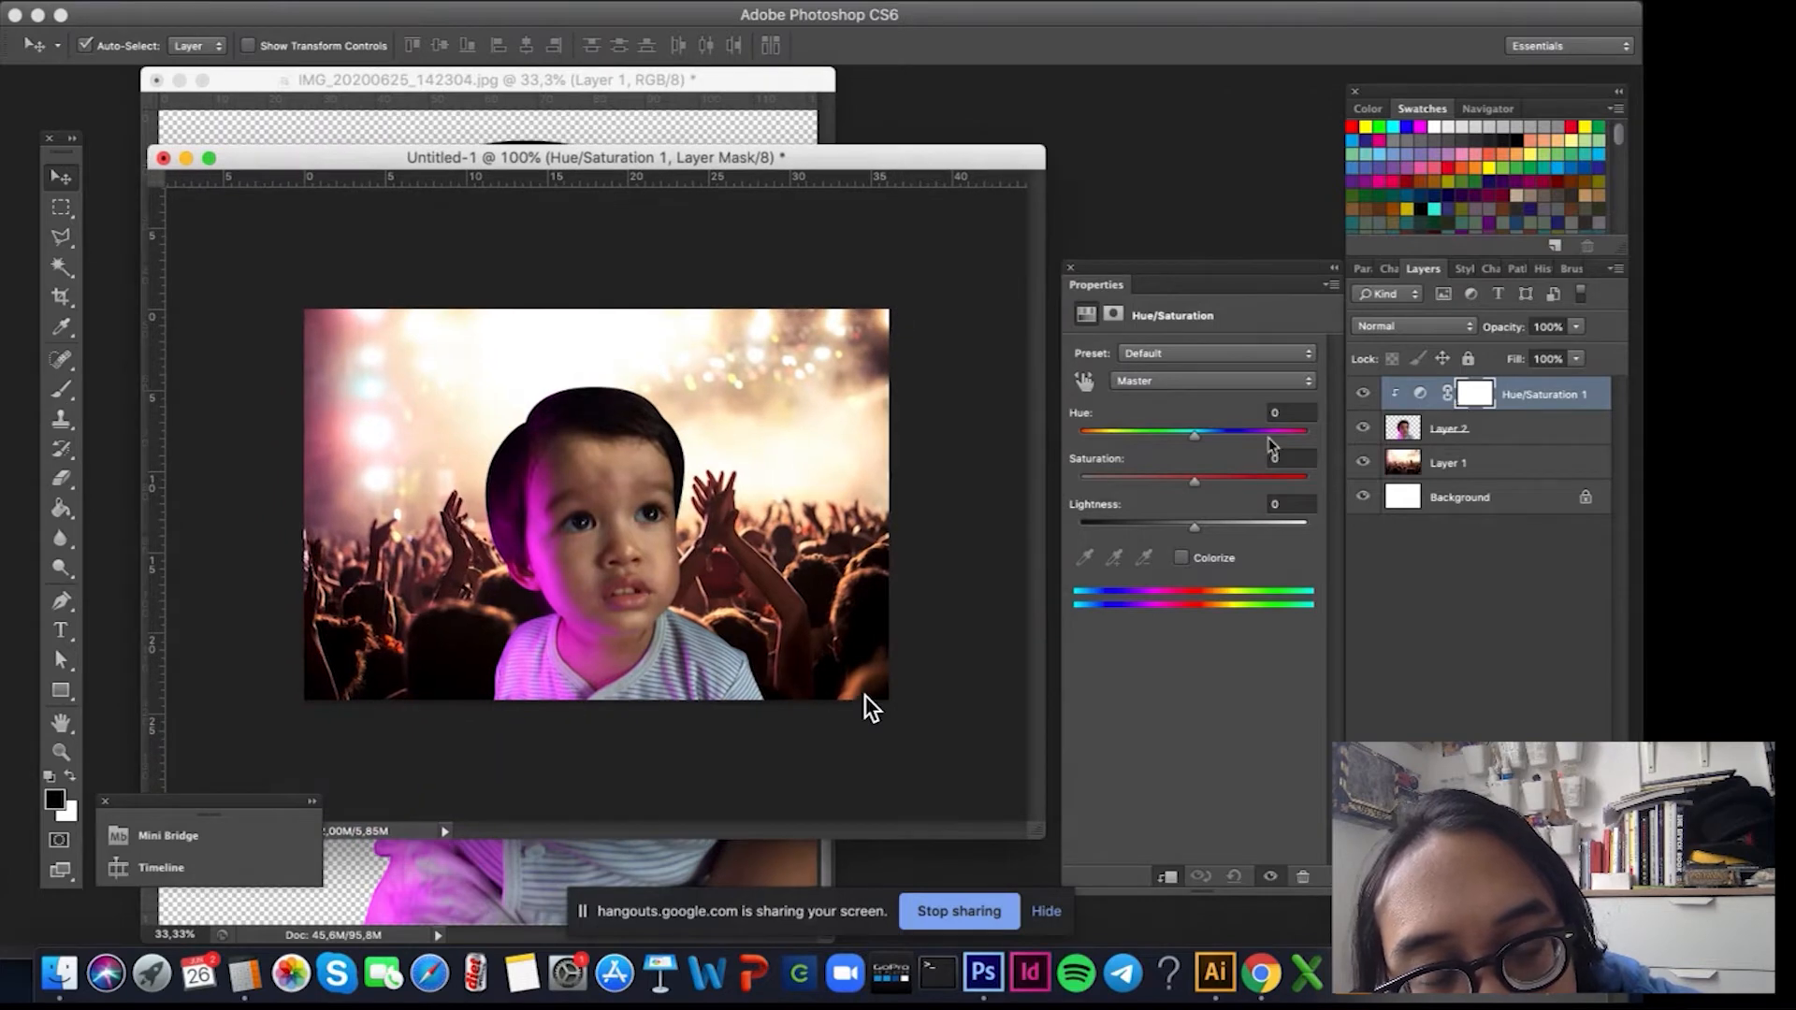
Rename the child cut-out's Layer 2 as ANAK.
left_click(1420, 393)
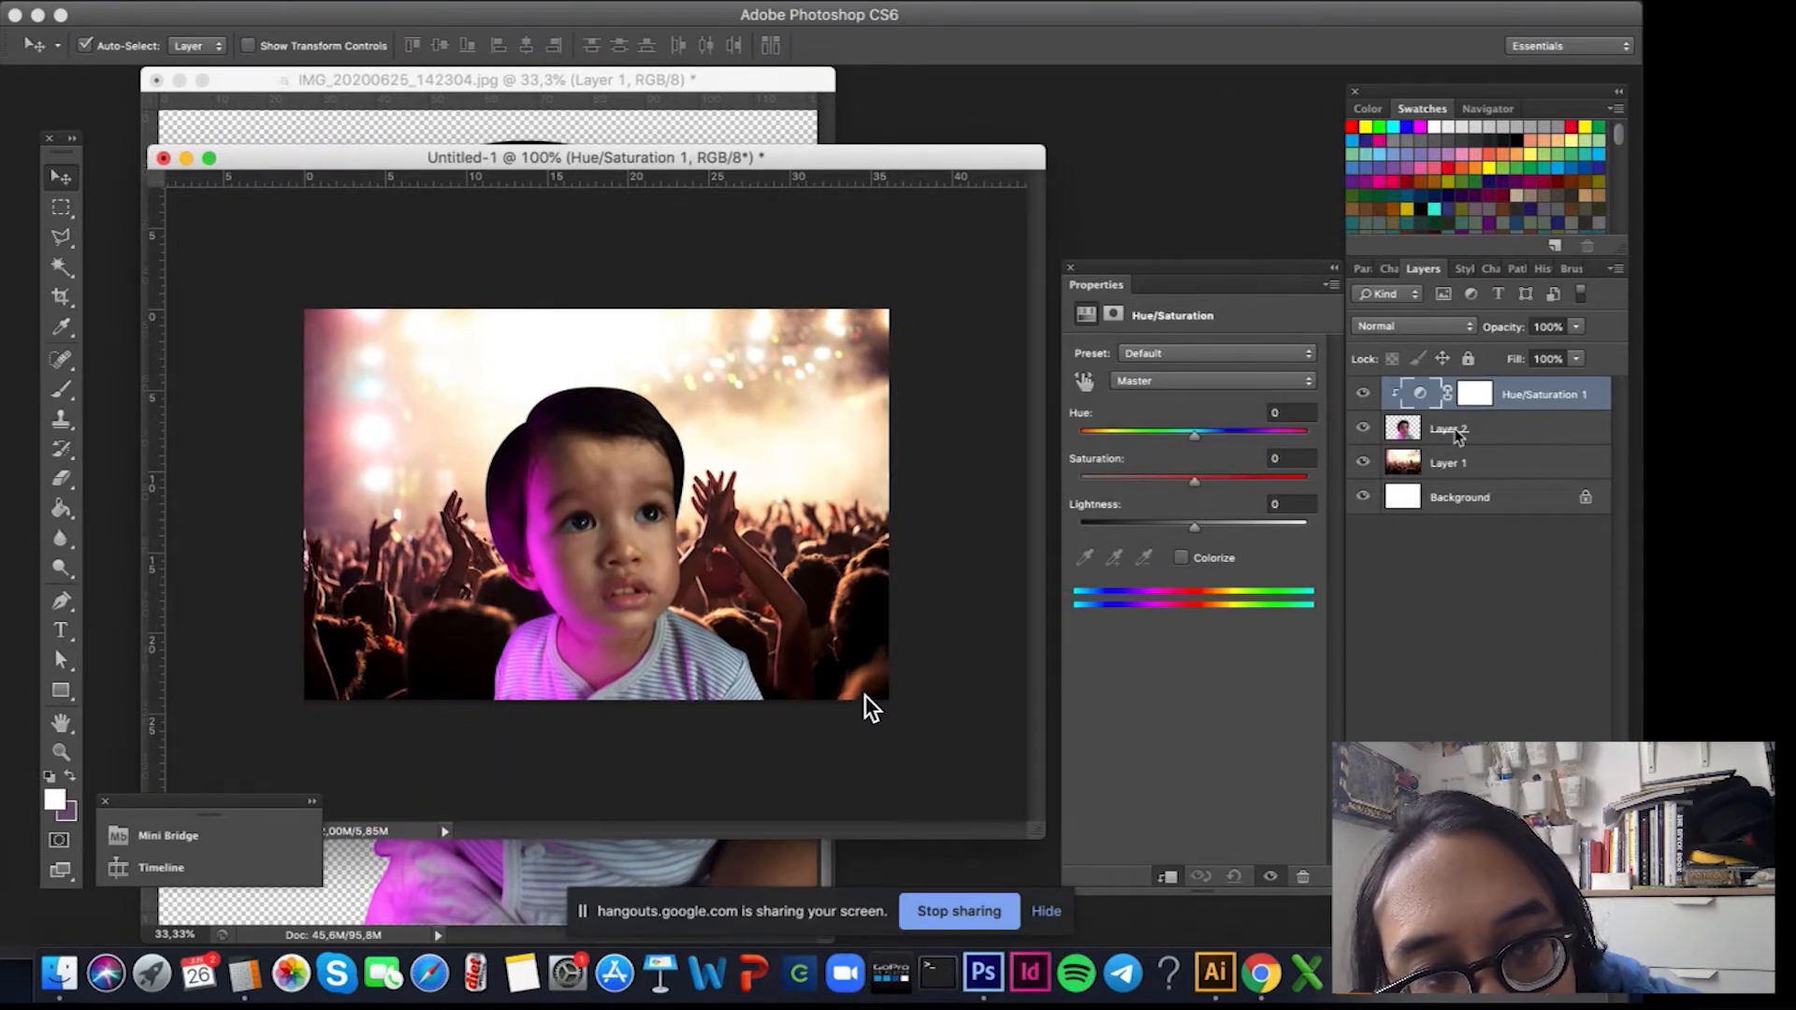
double_click(1455, 431)
type("ANAK")
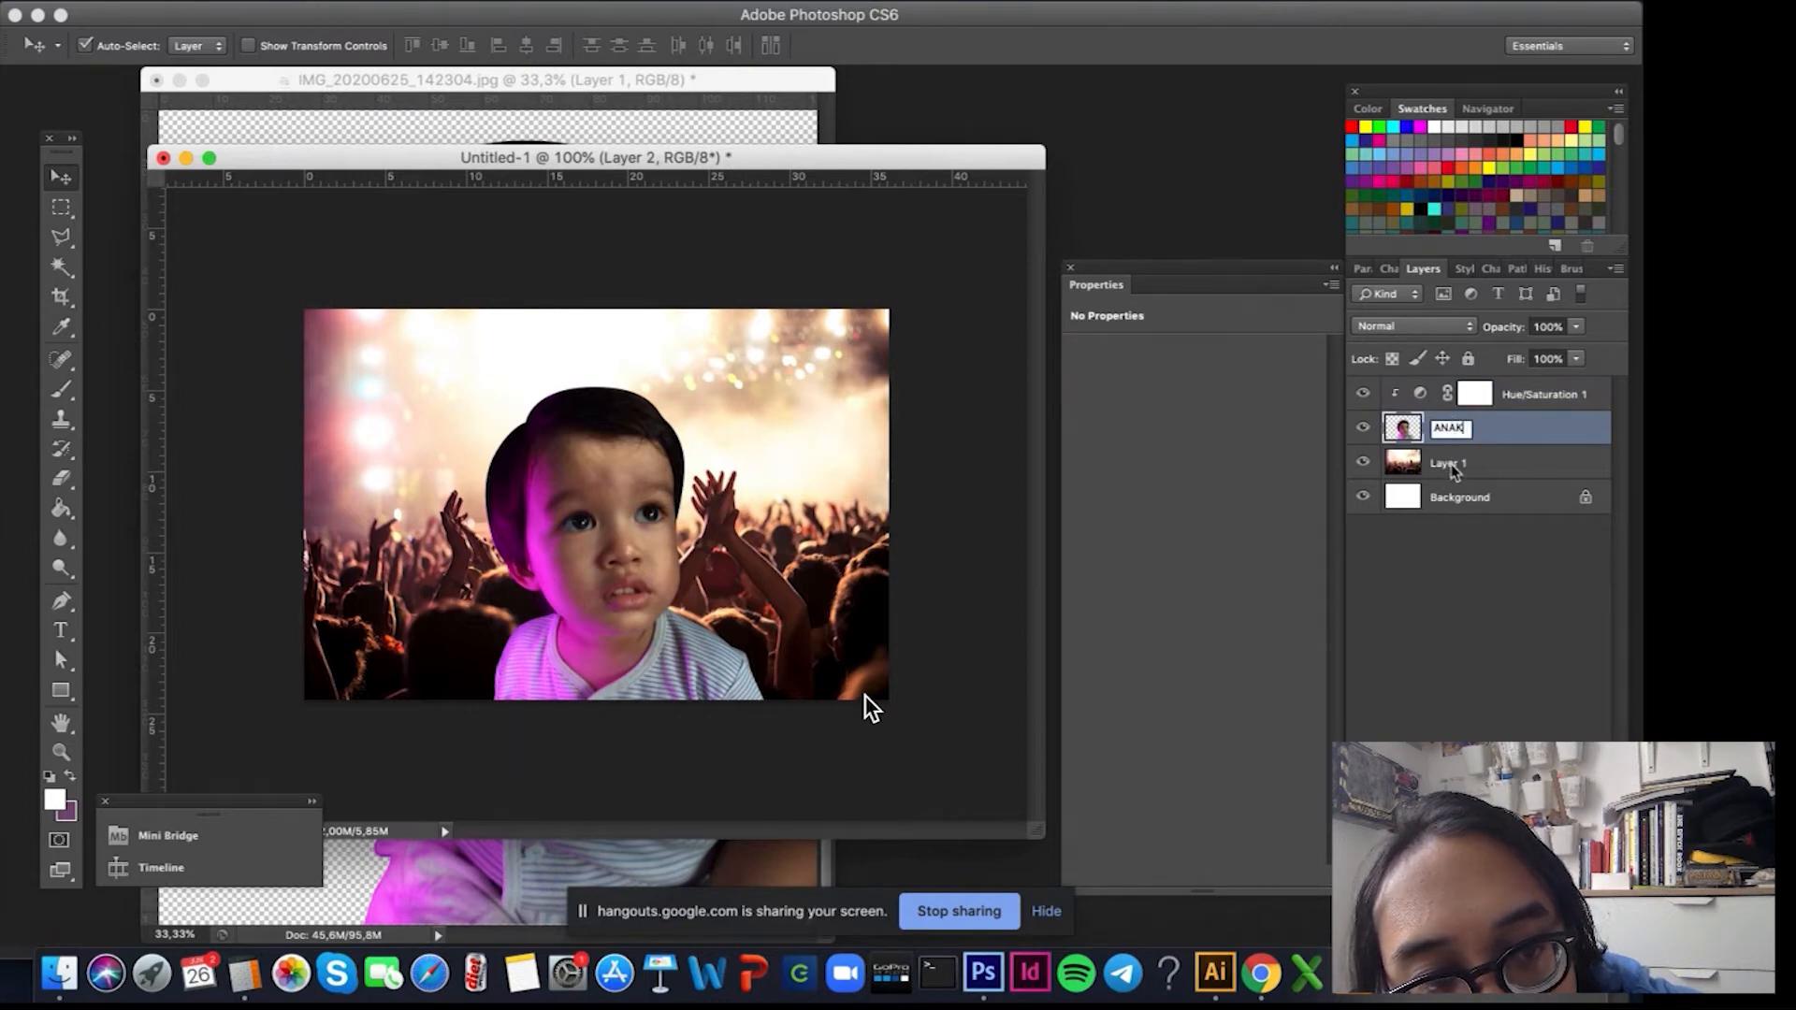
Rename the concert crowd's Layer 1 as BG.
double_click(1451, 466)
type("BG")
key("Return")
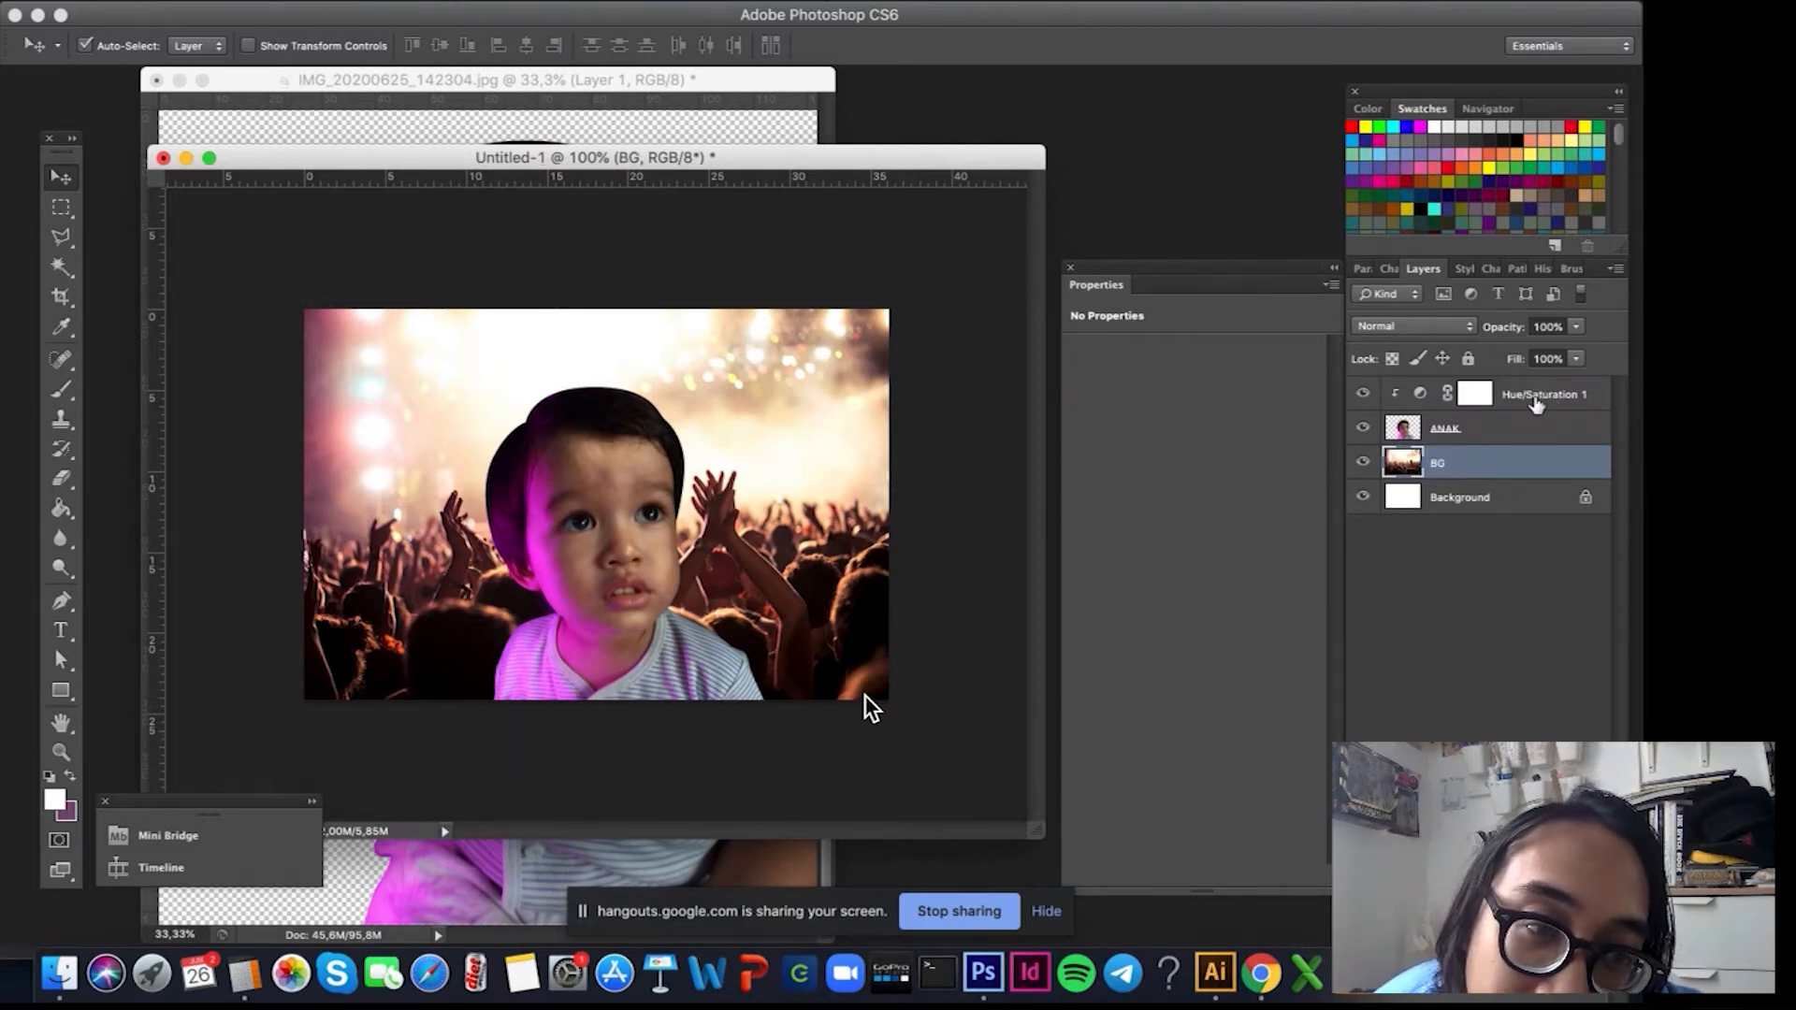
Desaturate the child by setting the Saturation of the clipped Hue/Saturation 1 layer to -76.
left_click(1535, 401)
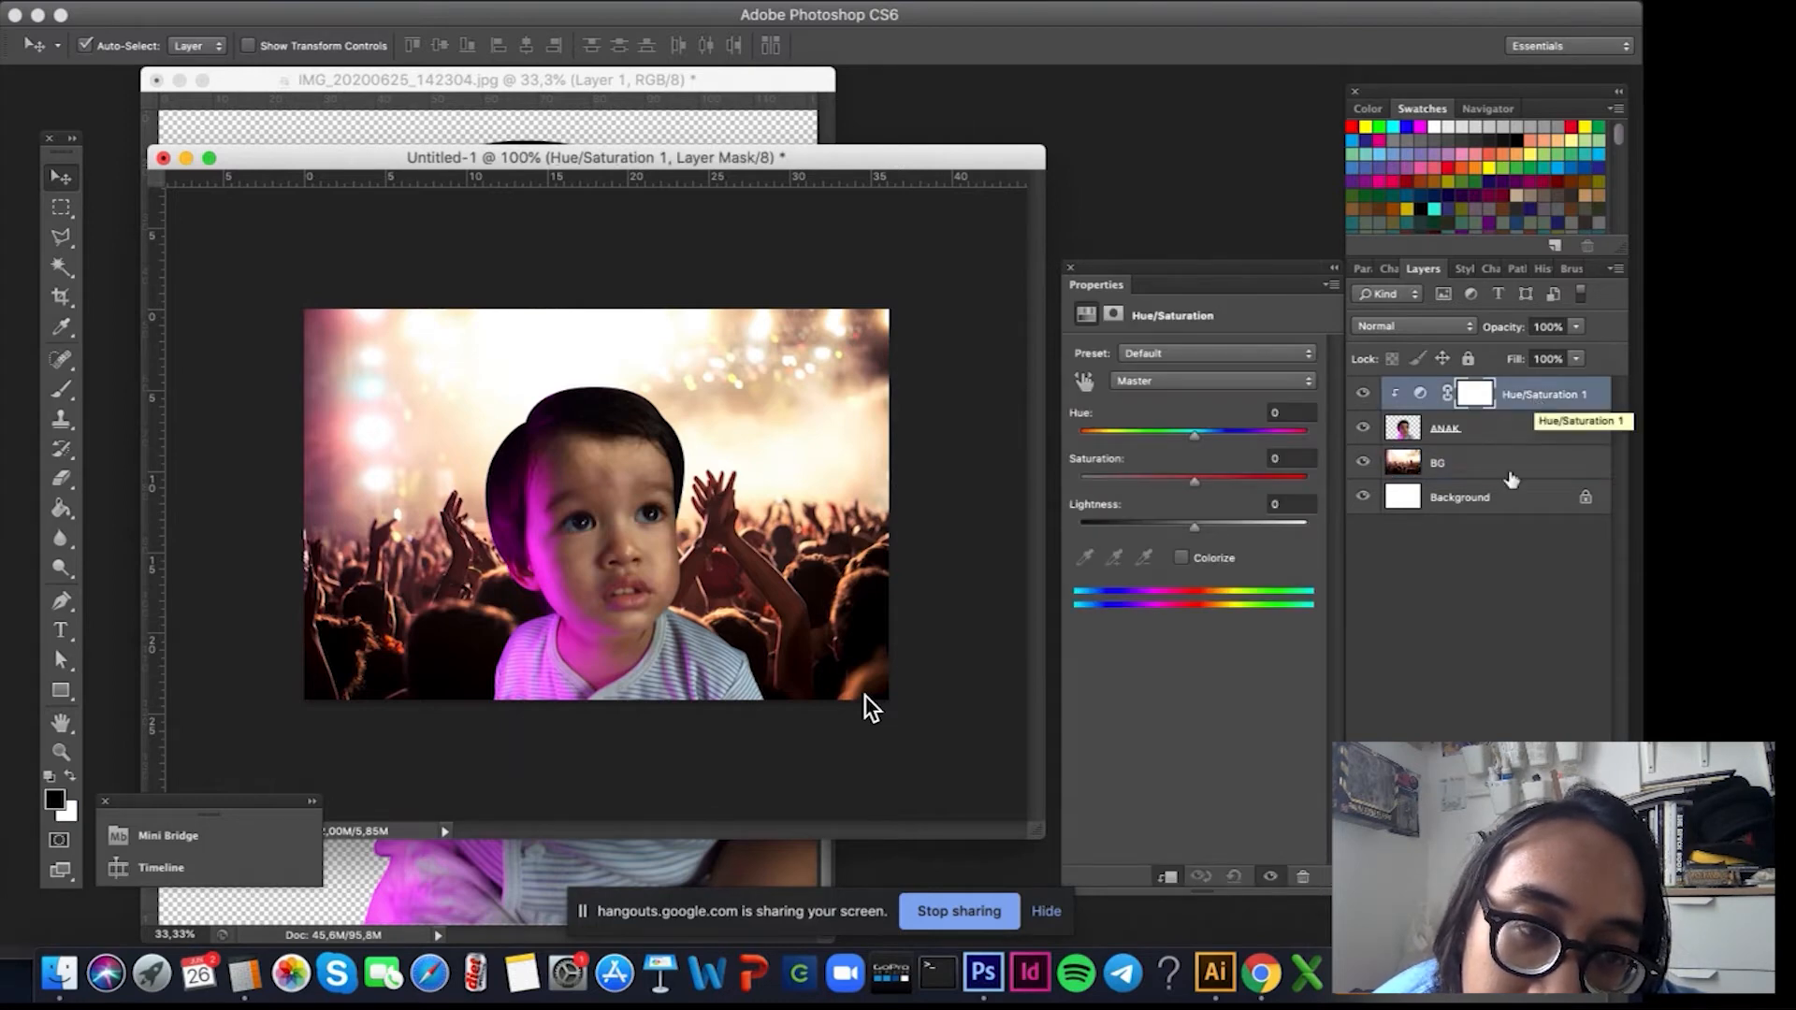
left_click(1495, 437)
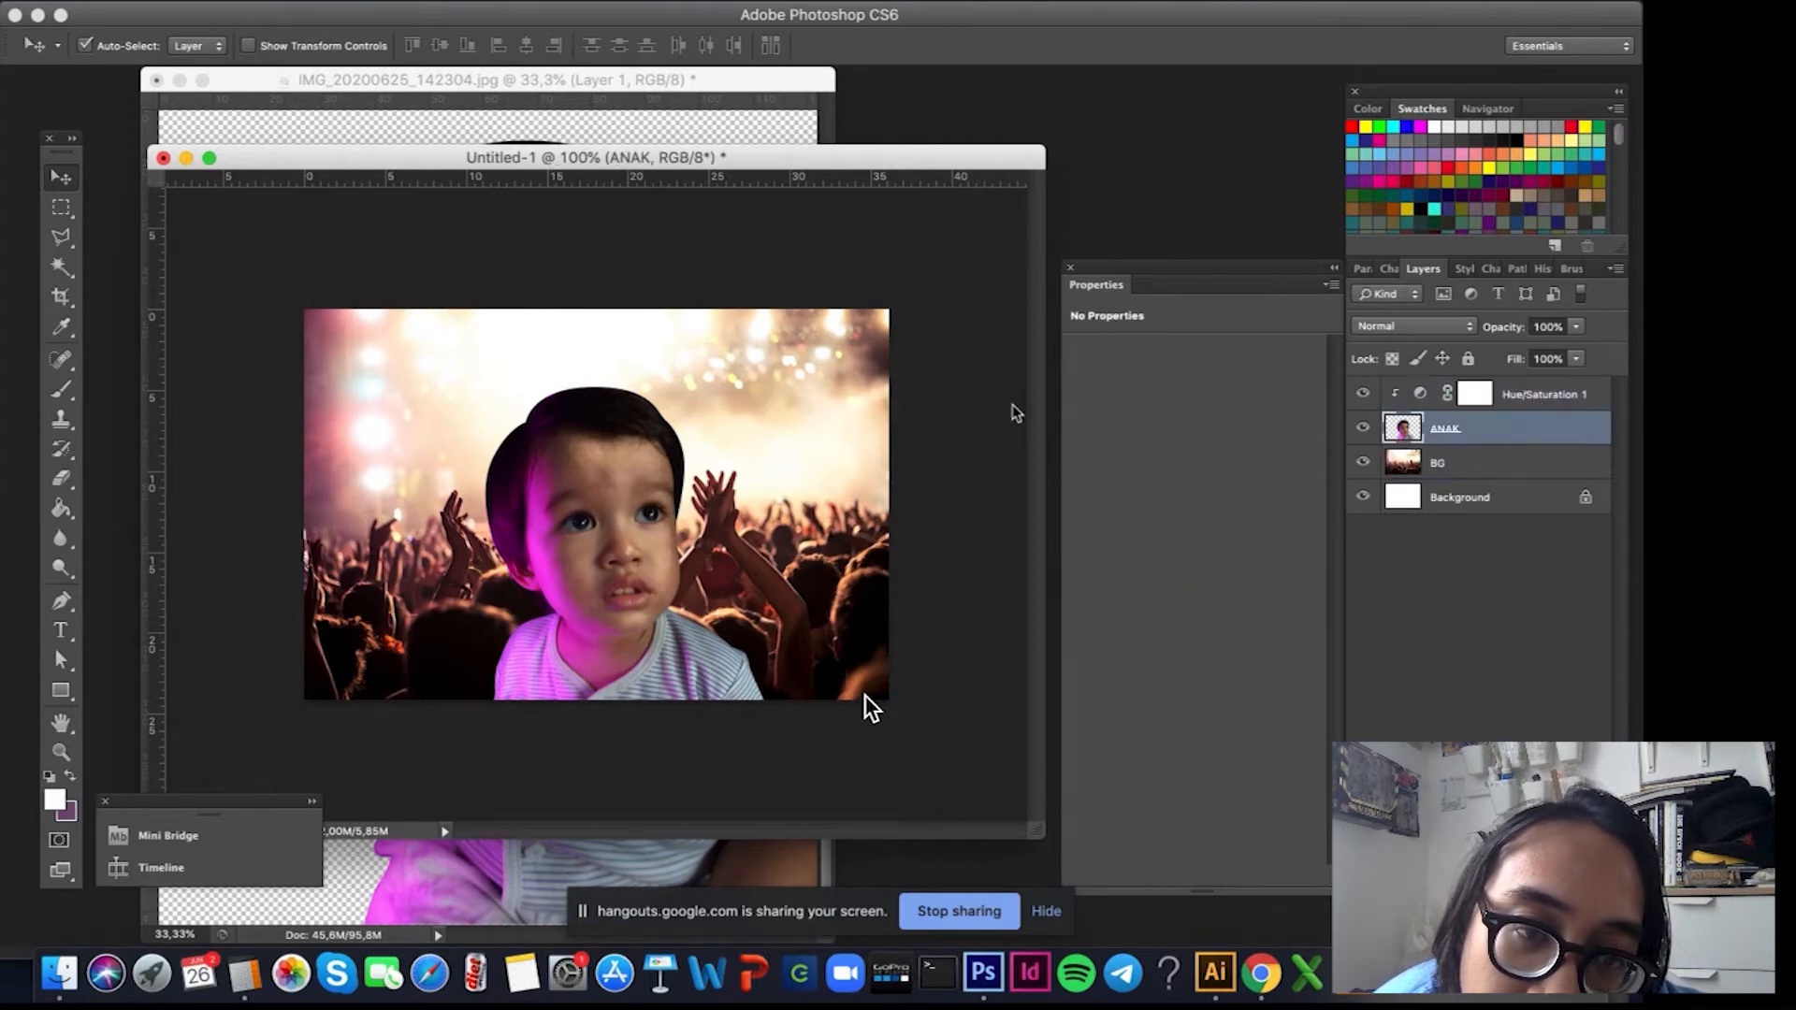
left_click(1548, 400)
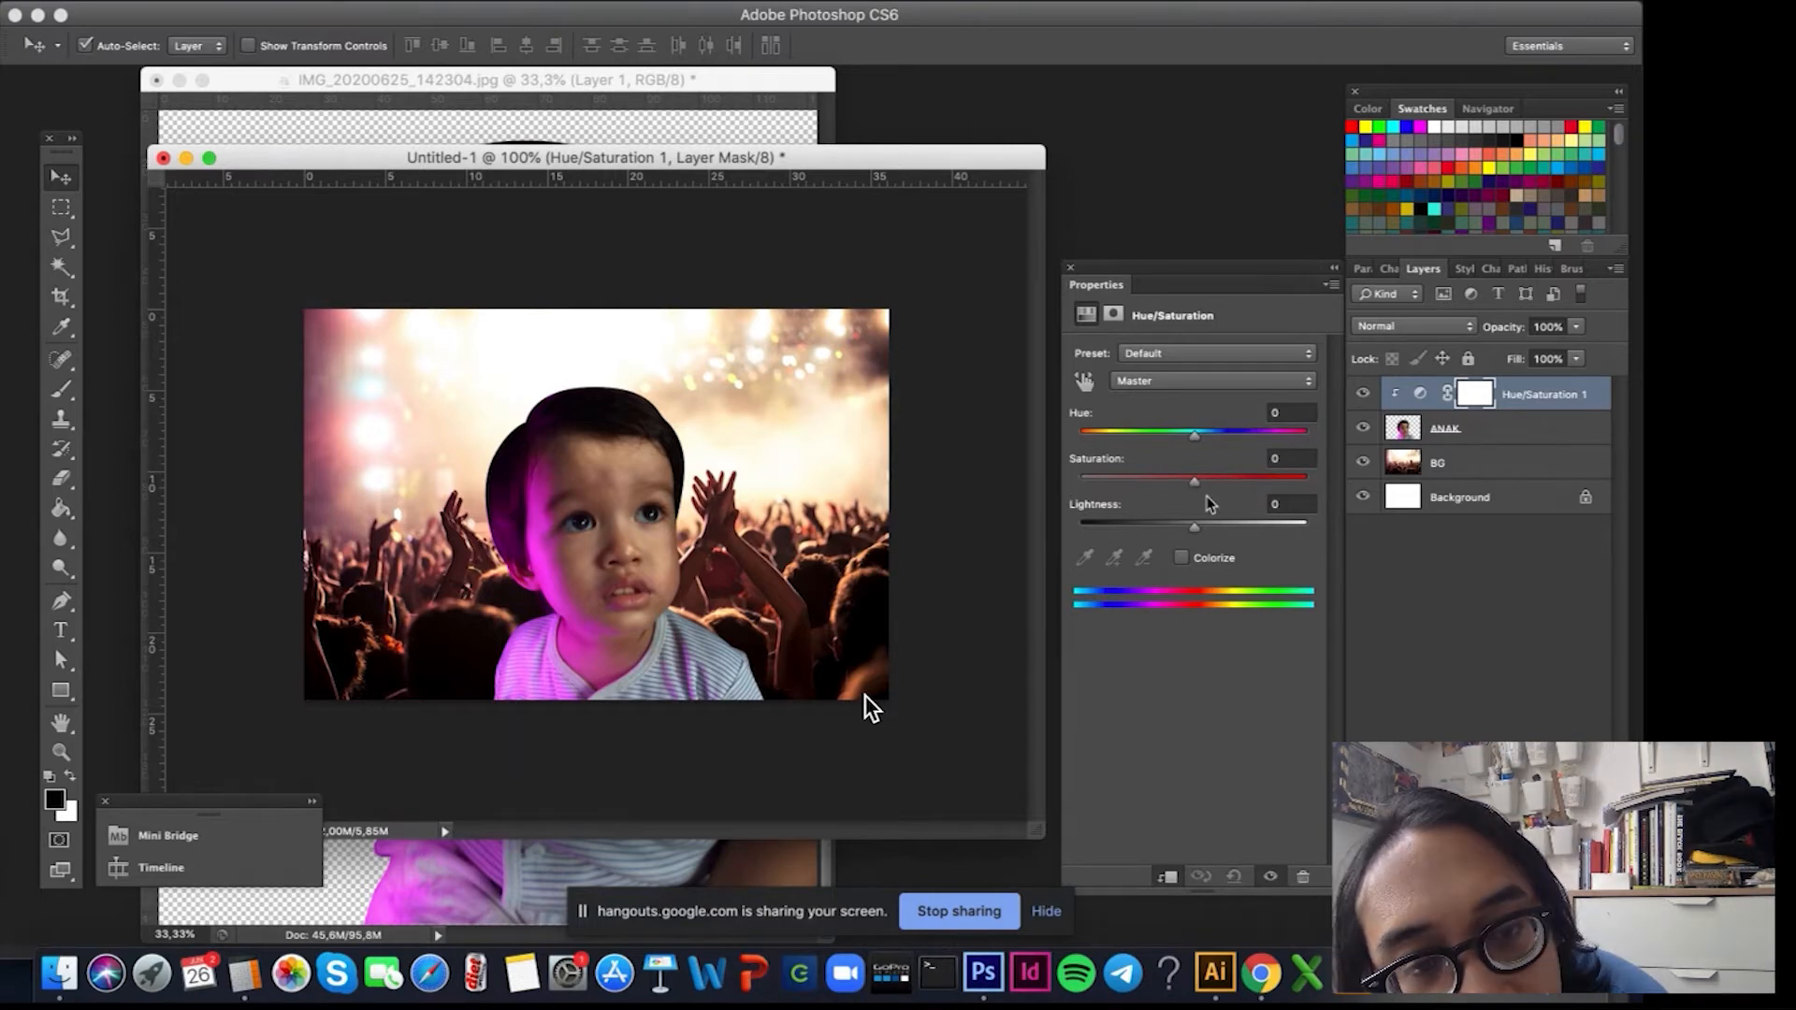
left_click_drag(1194, 483, 1079, 480)
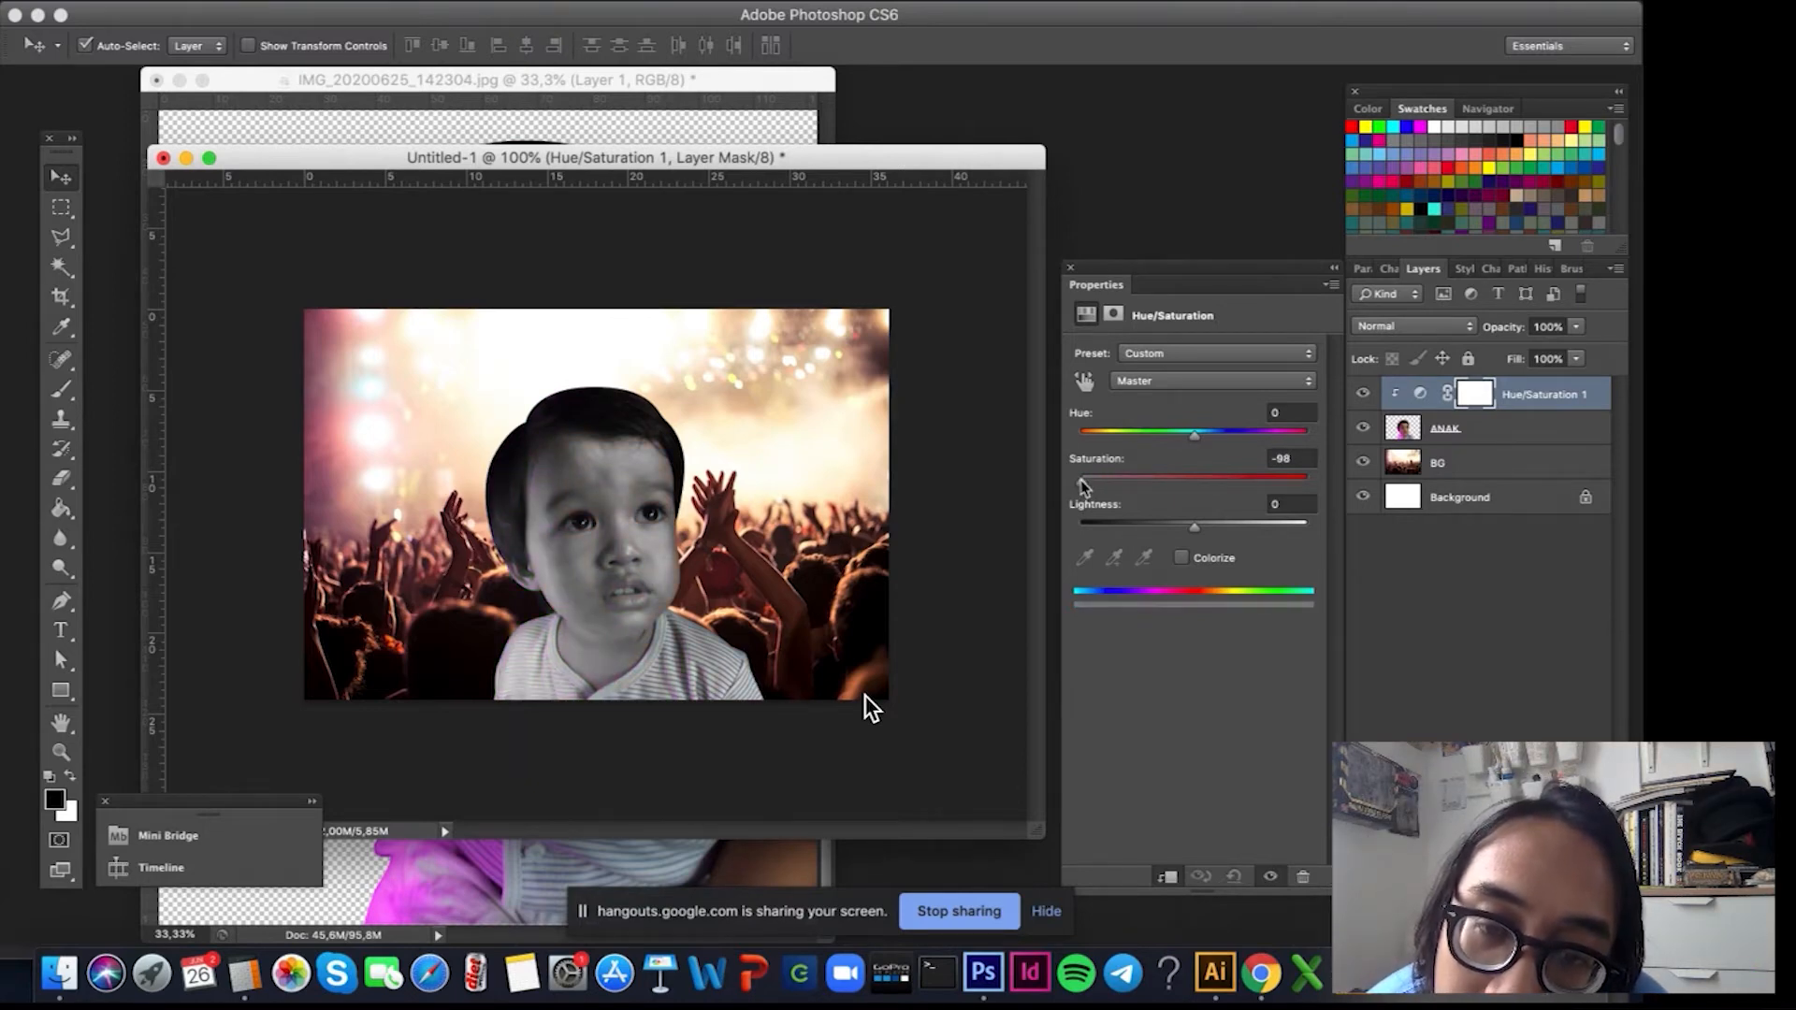
left_click_drag(1080, 480, 1115, 485)
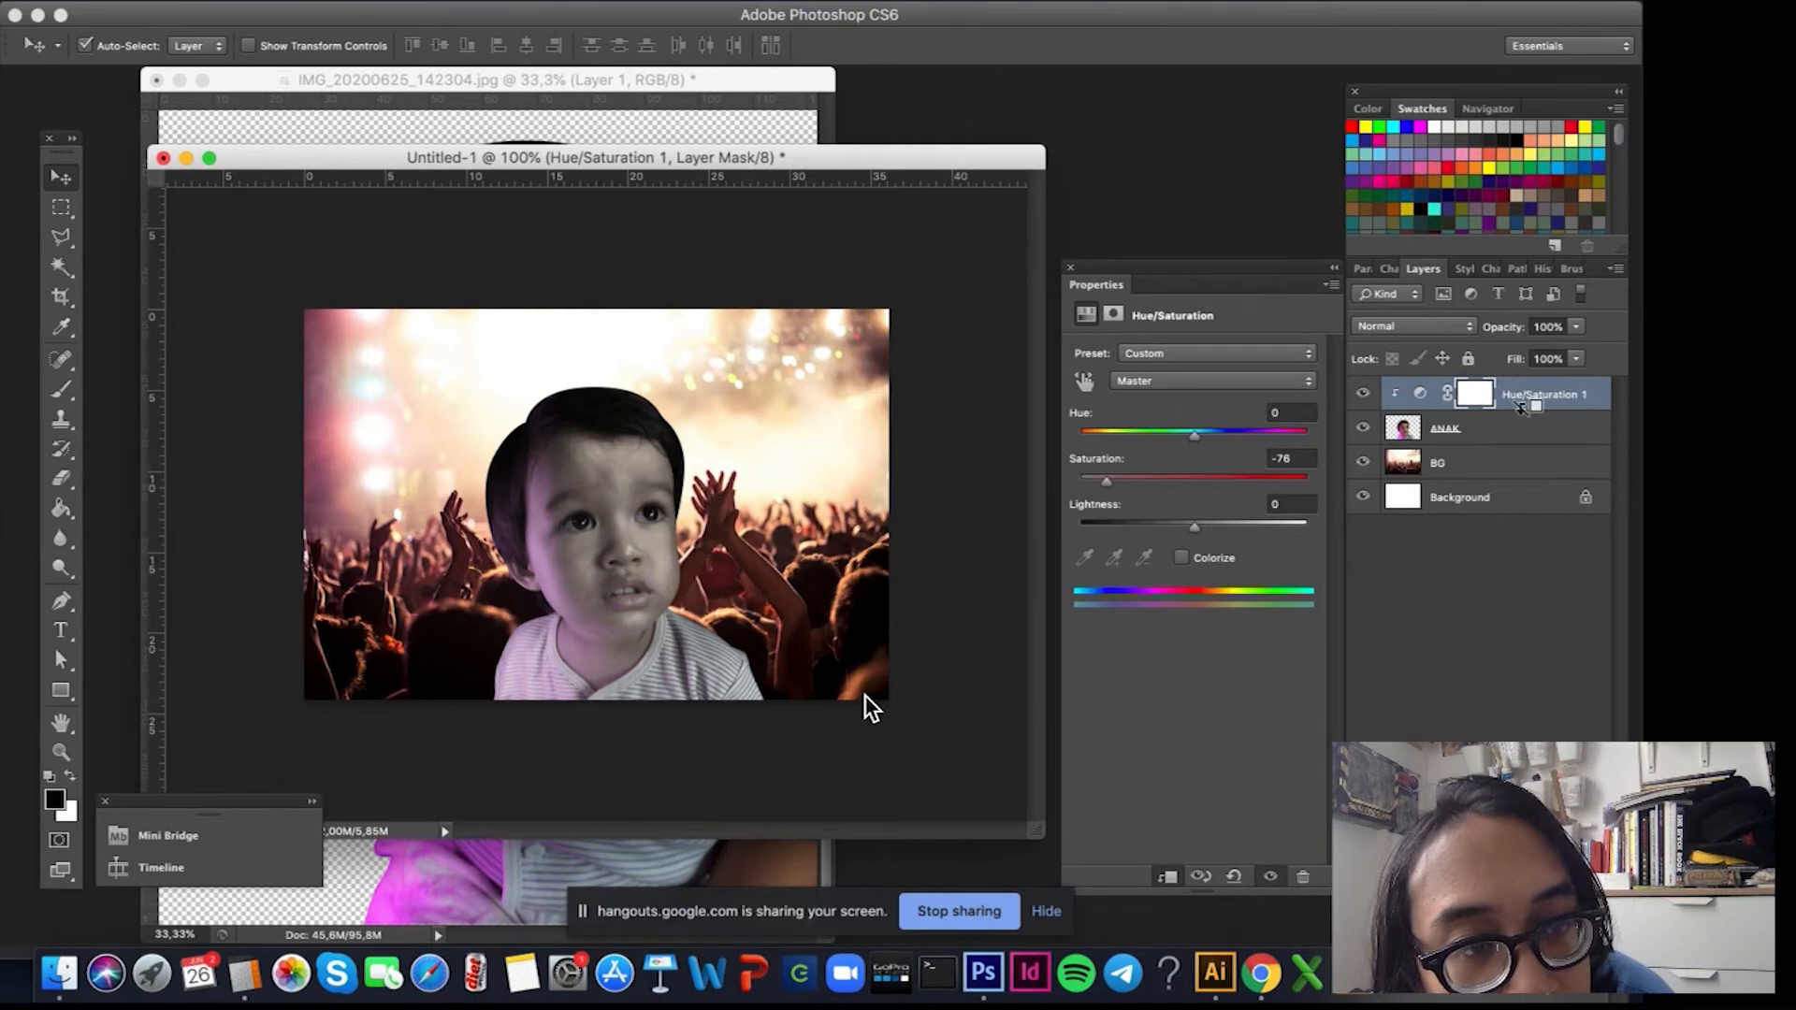
Release the Hue/Saturation 1 layer's clipping to ANAK and restore it, and compare the layer's mask and adjustment properties.
left_click(1520, 406, "alt")
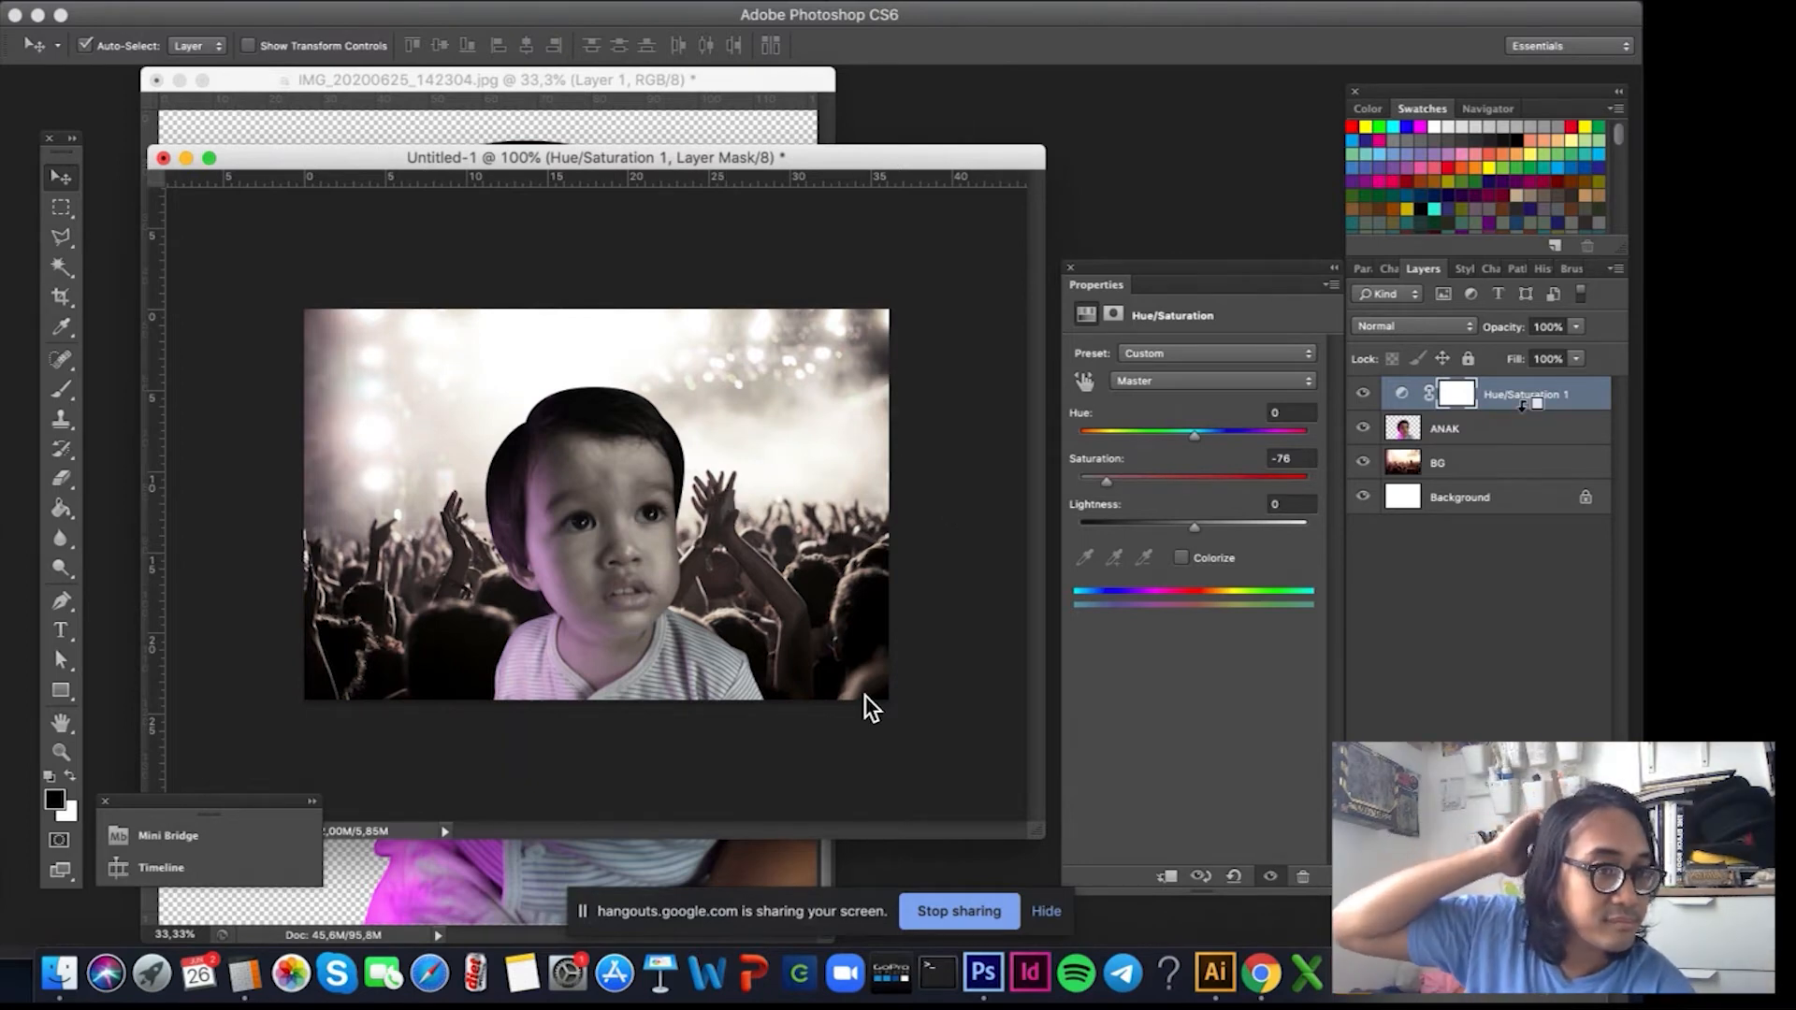
left_click(1523, 405, "alt")
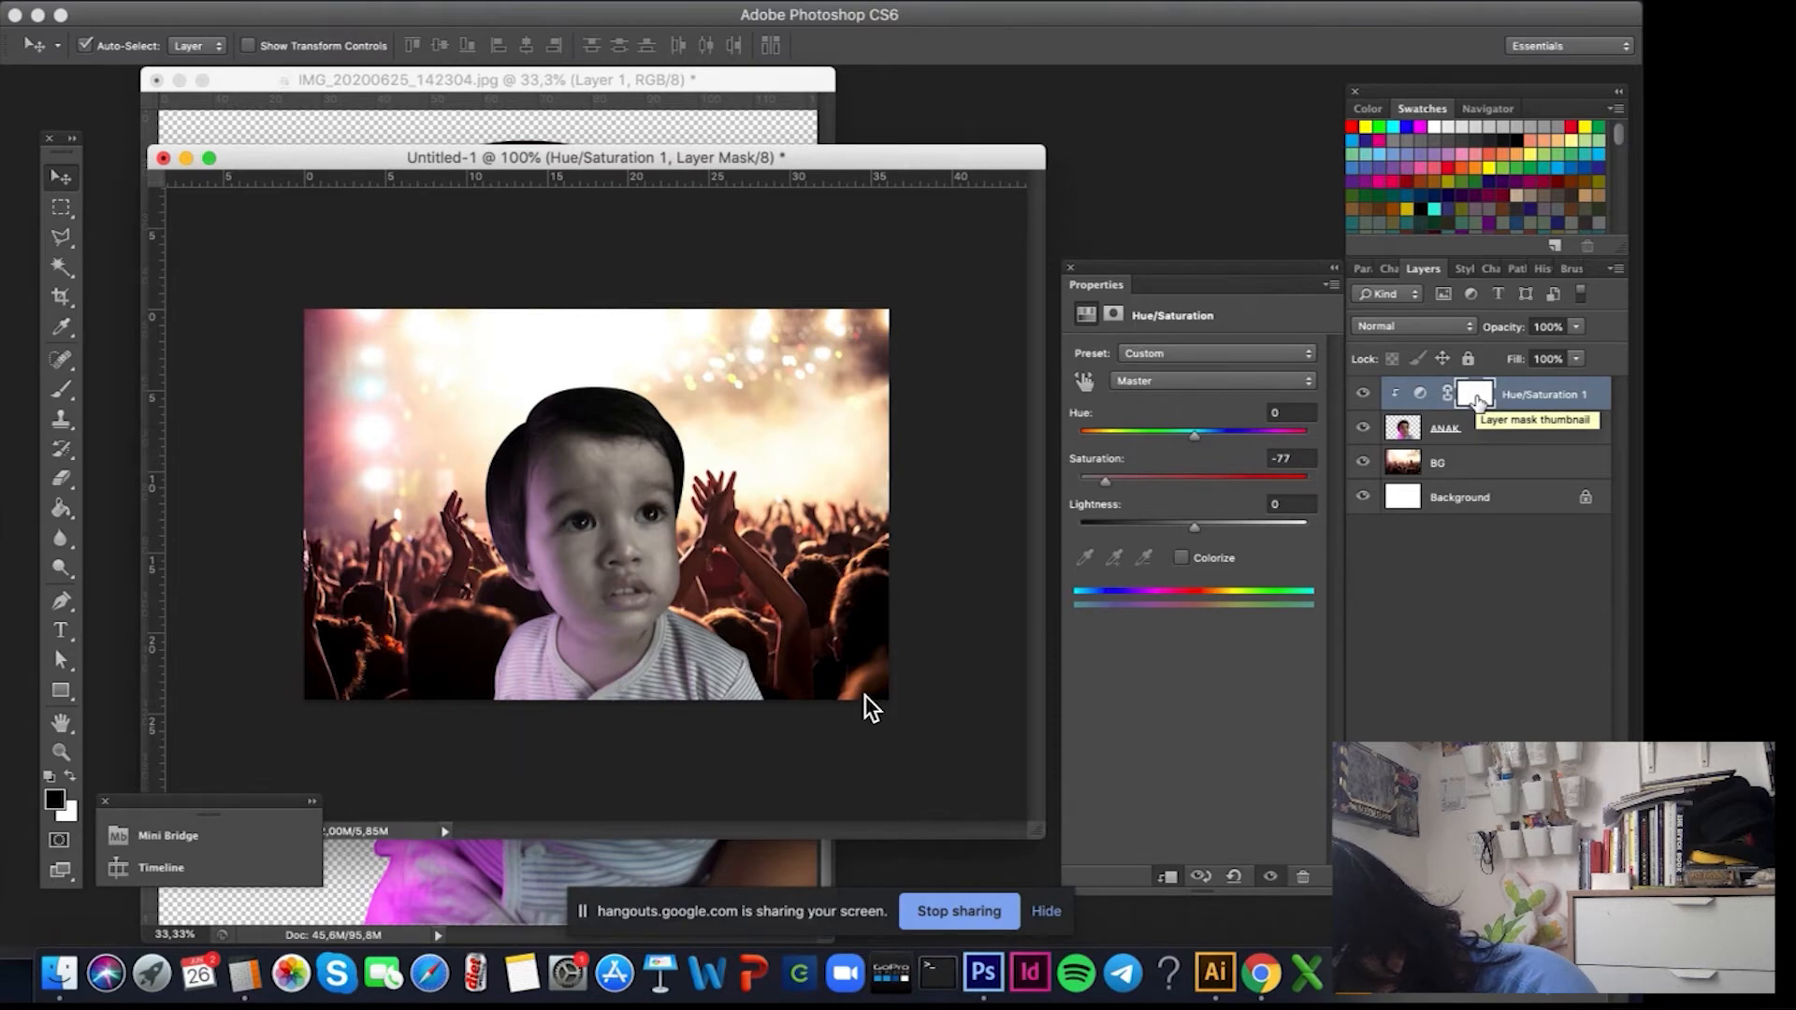
left_click(1476, 396)
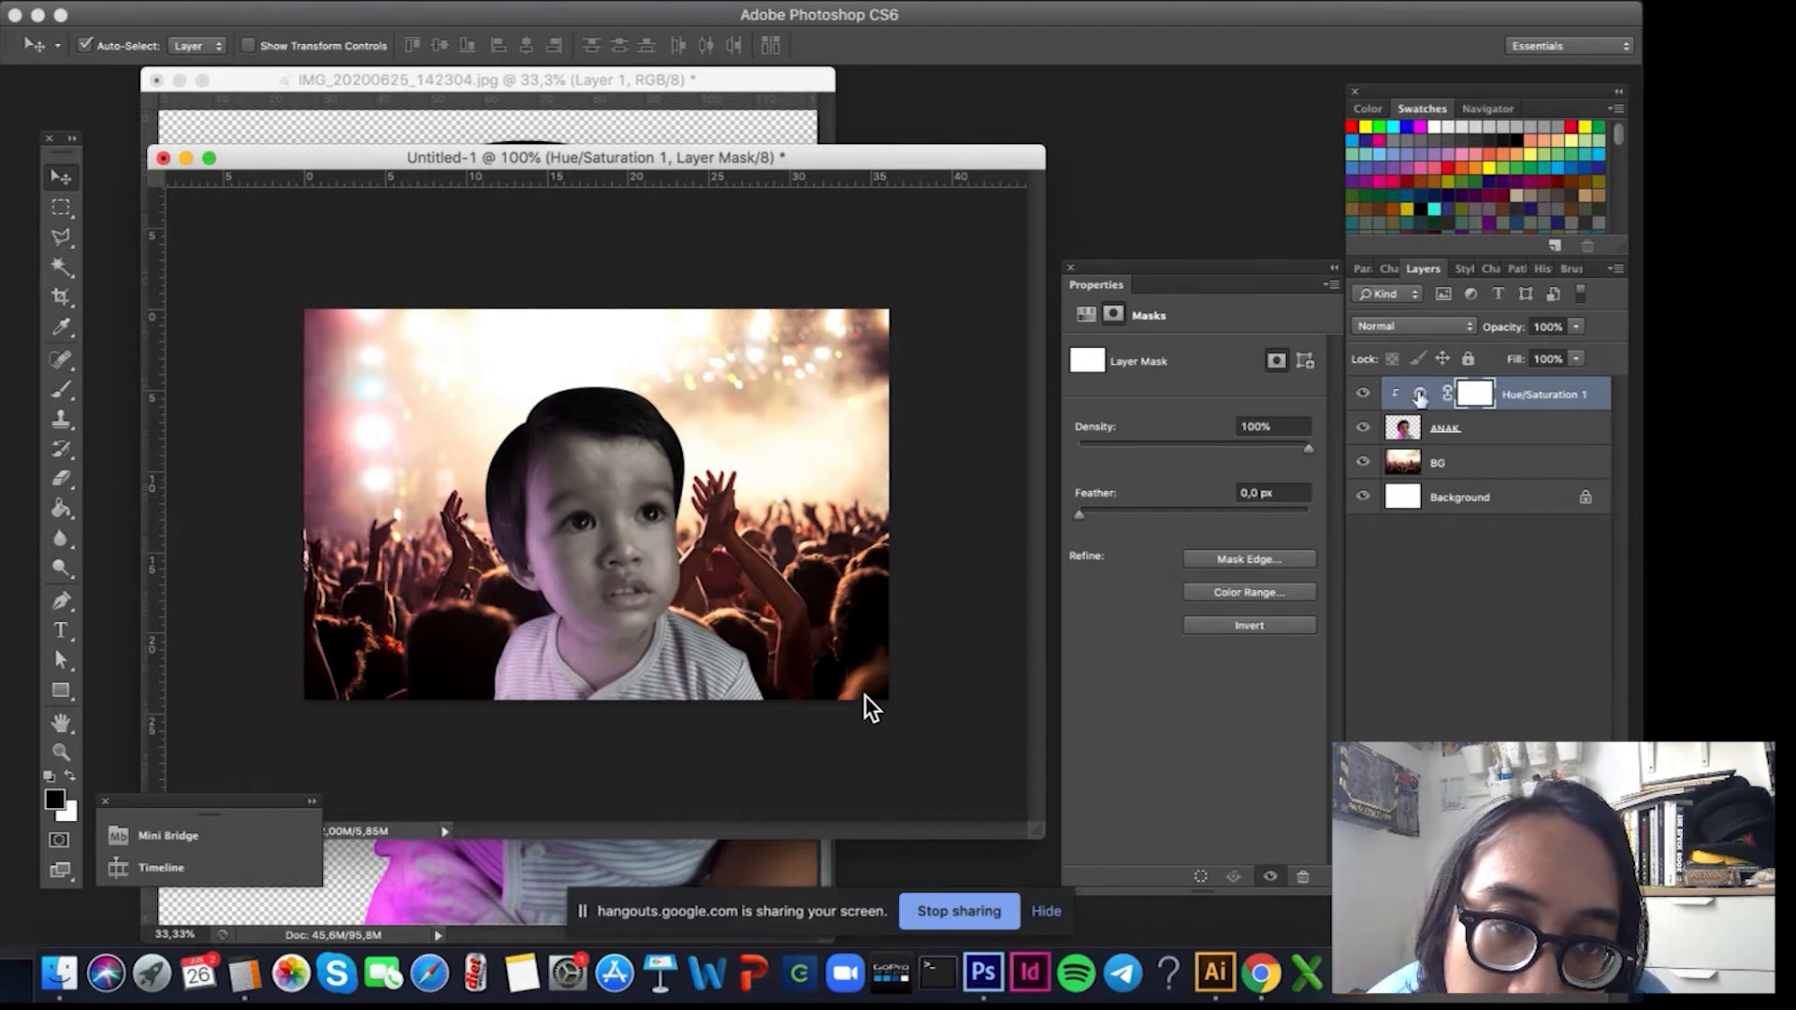
left_click(1419, 394)
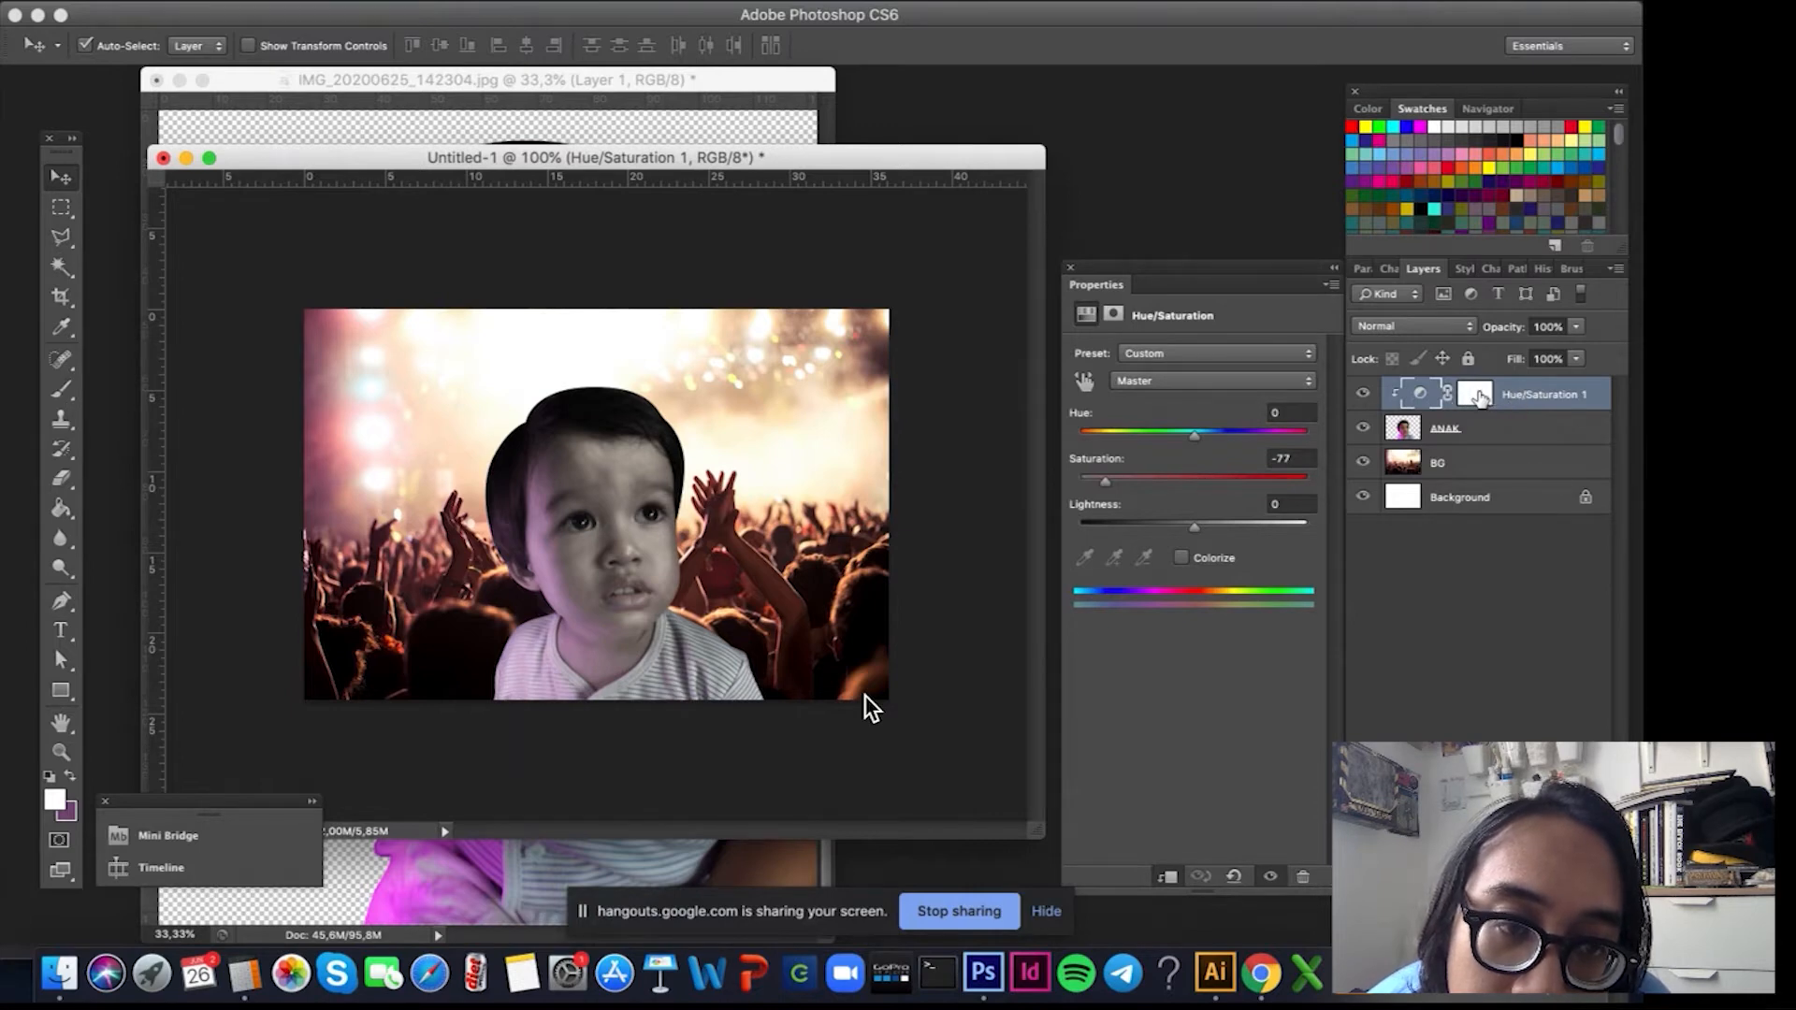
left_click(1486, 398)
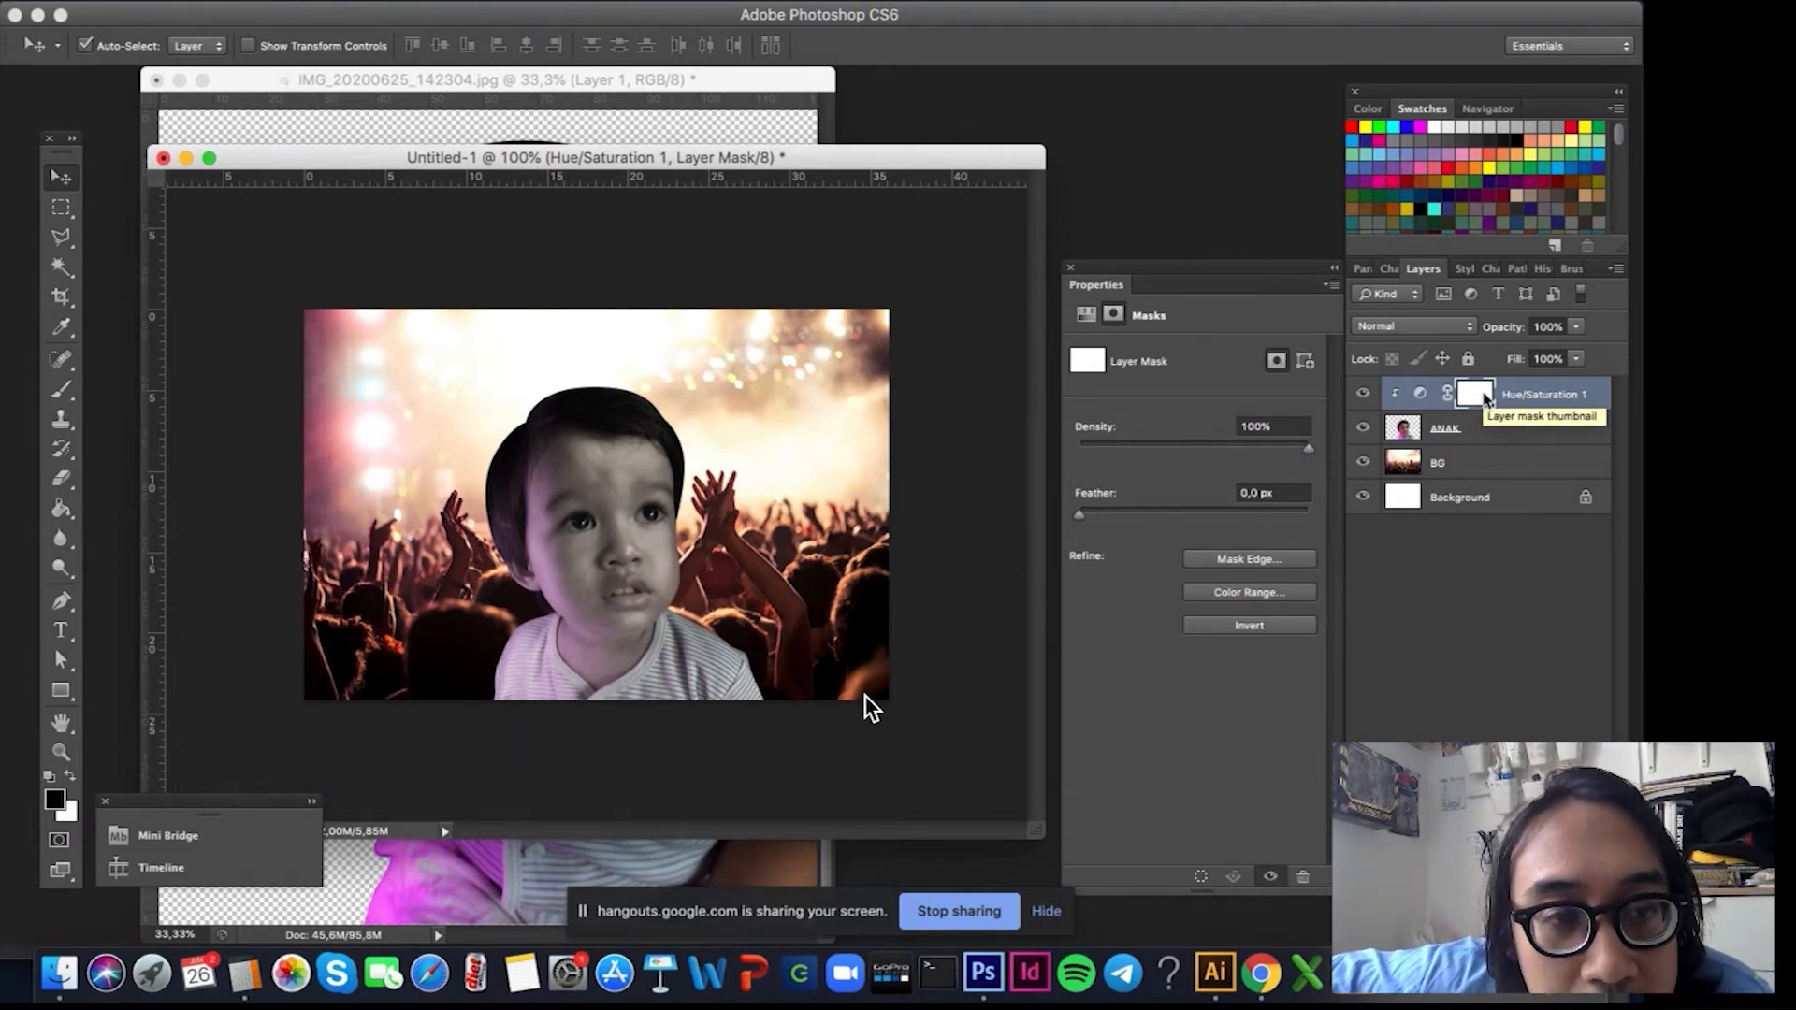
left_click(1423, 396)
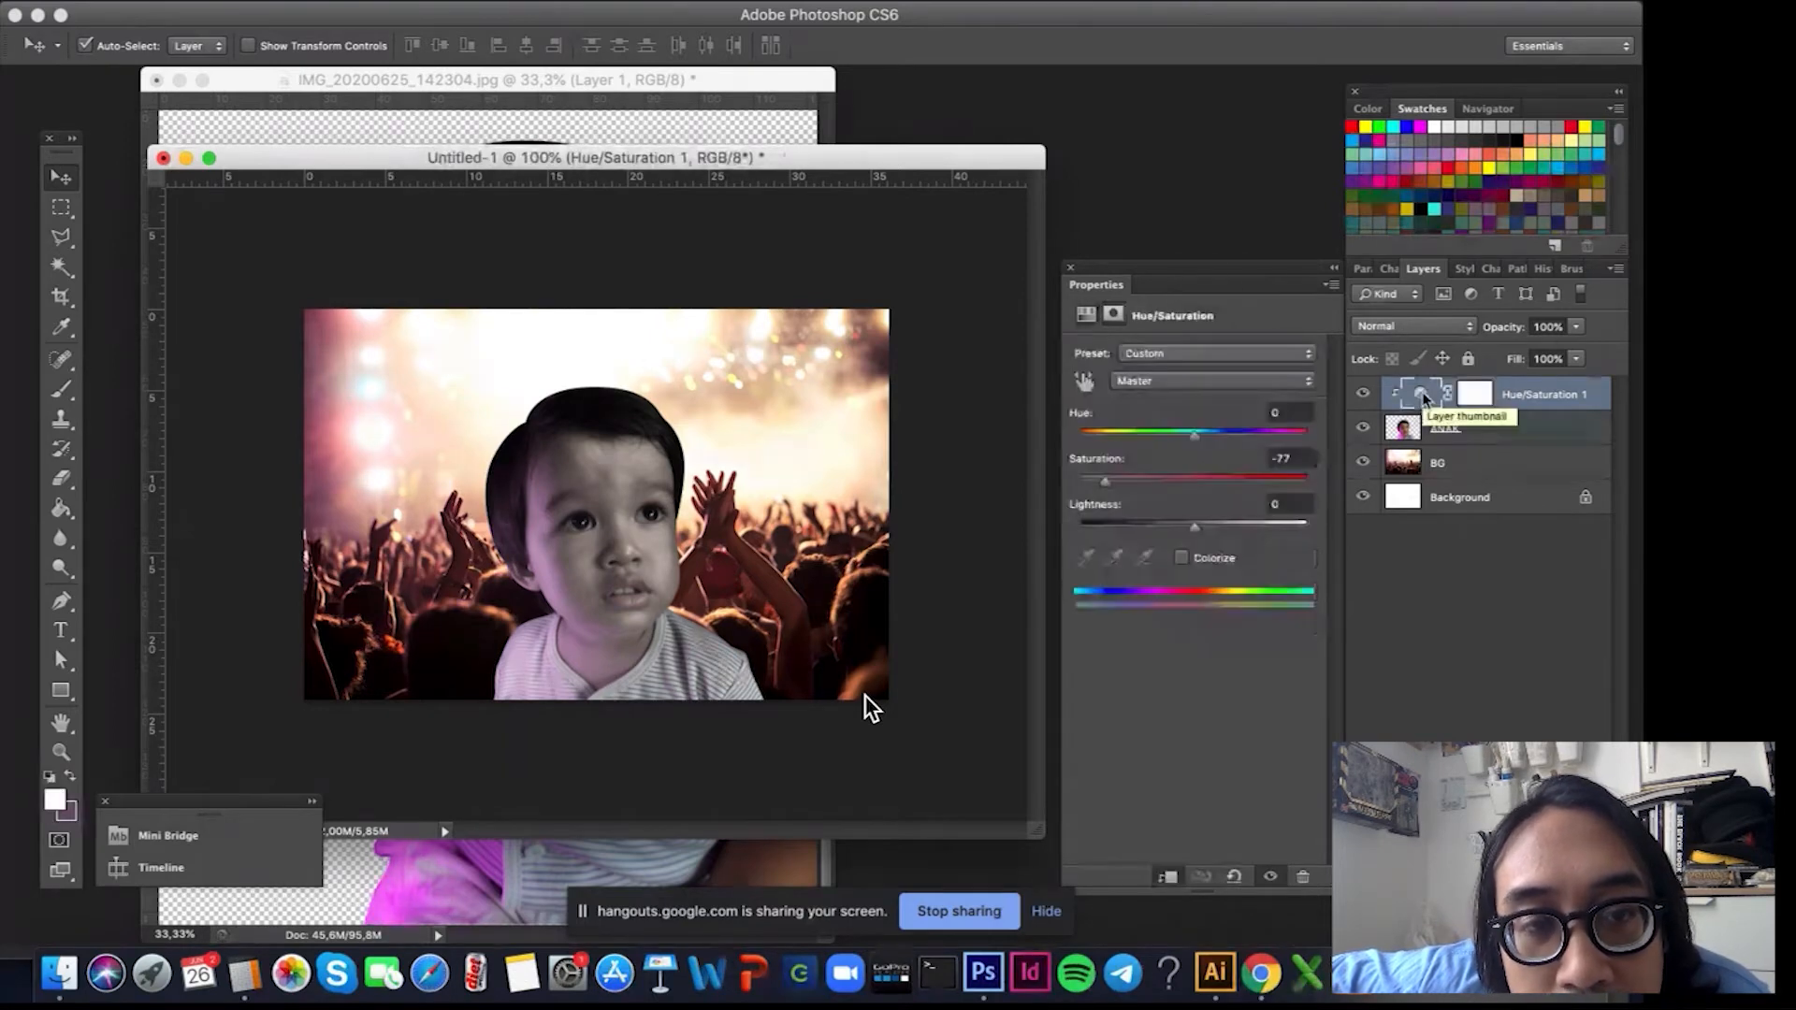
Target the Hue/Saturation 1 layer's mask and activate the Brush tool.
left_click(1476, 402)
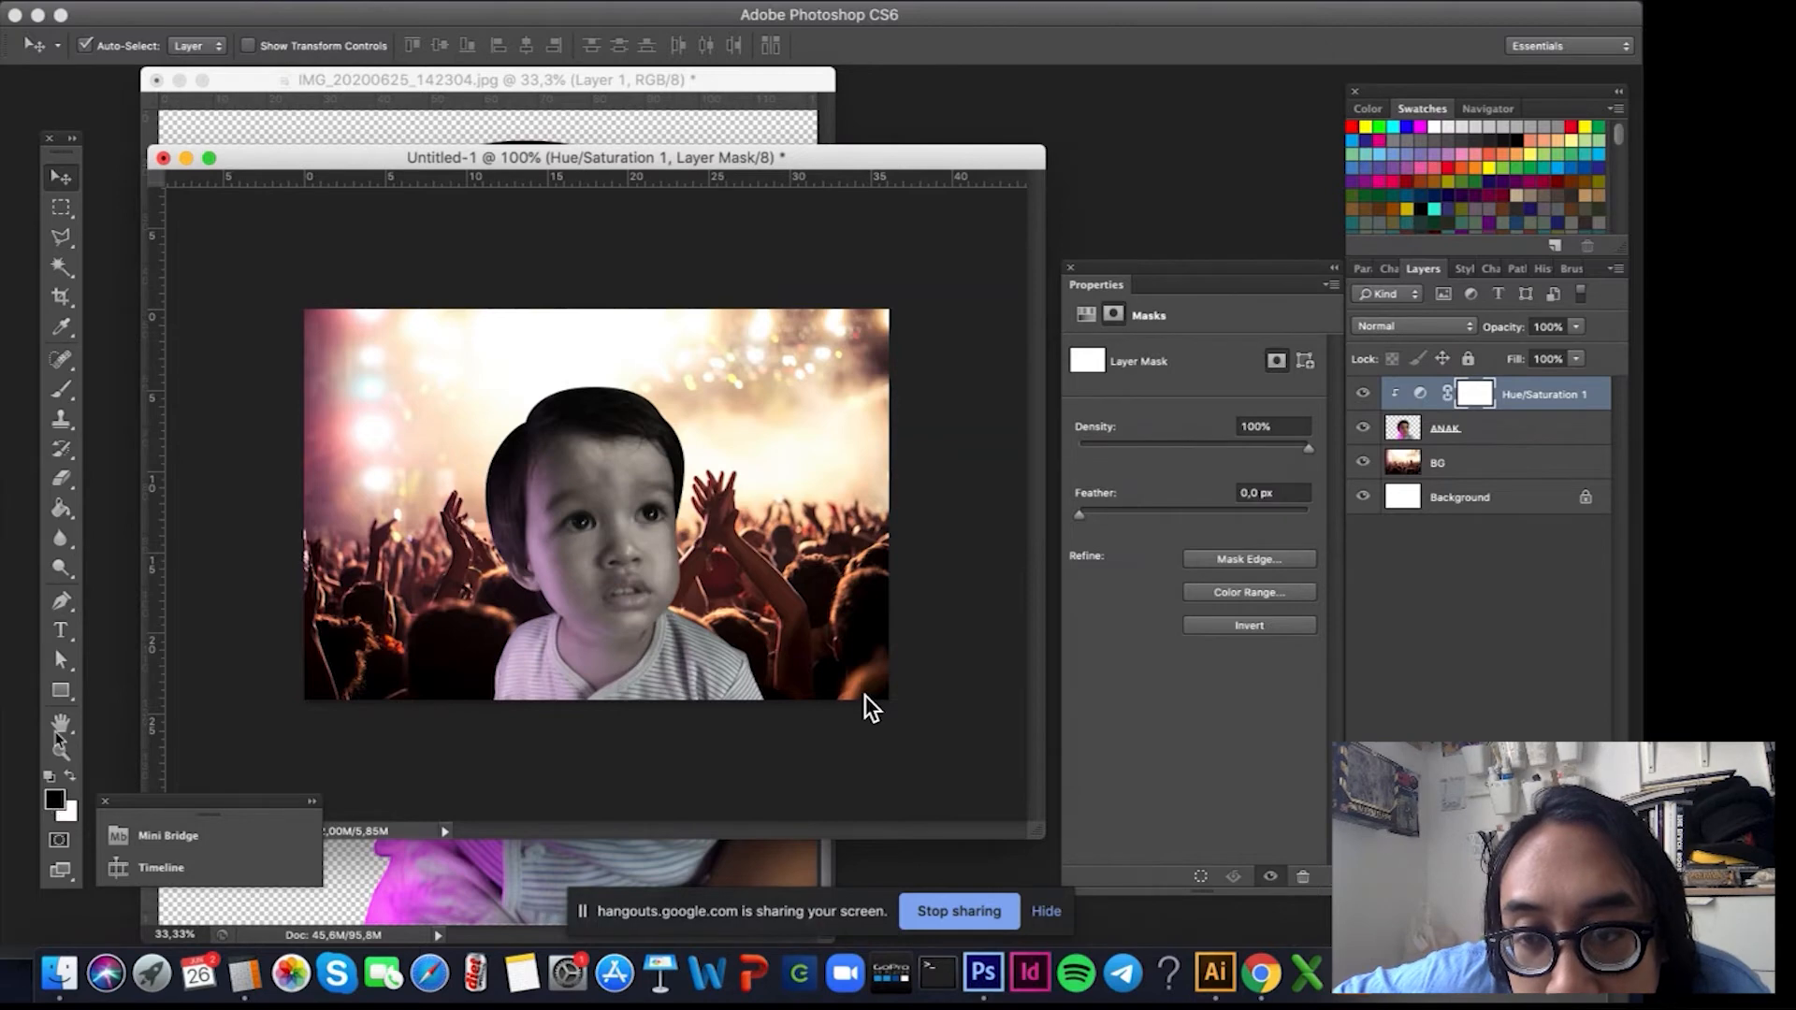
left_click(59, 505)
left_click(58, 393)
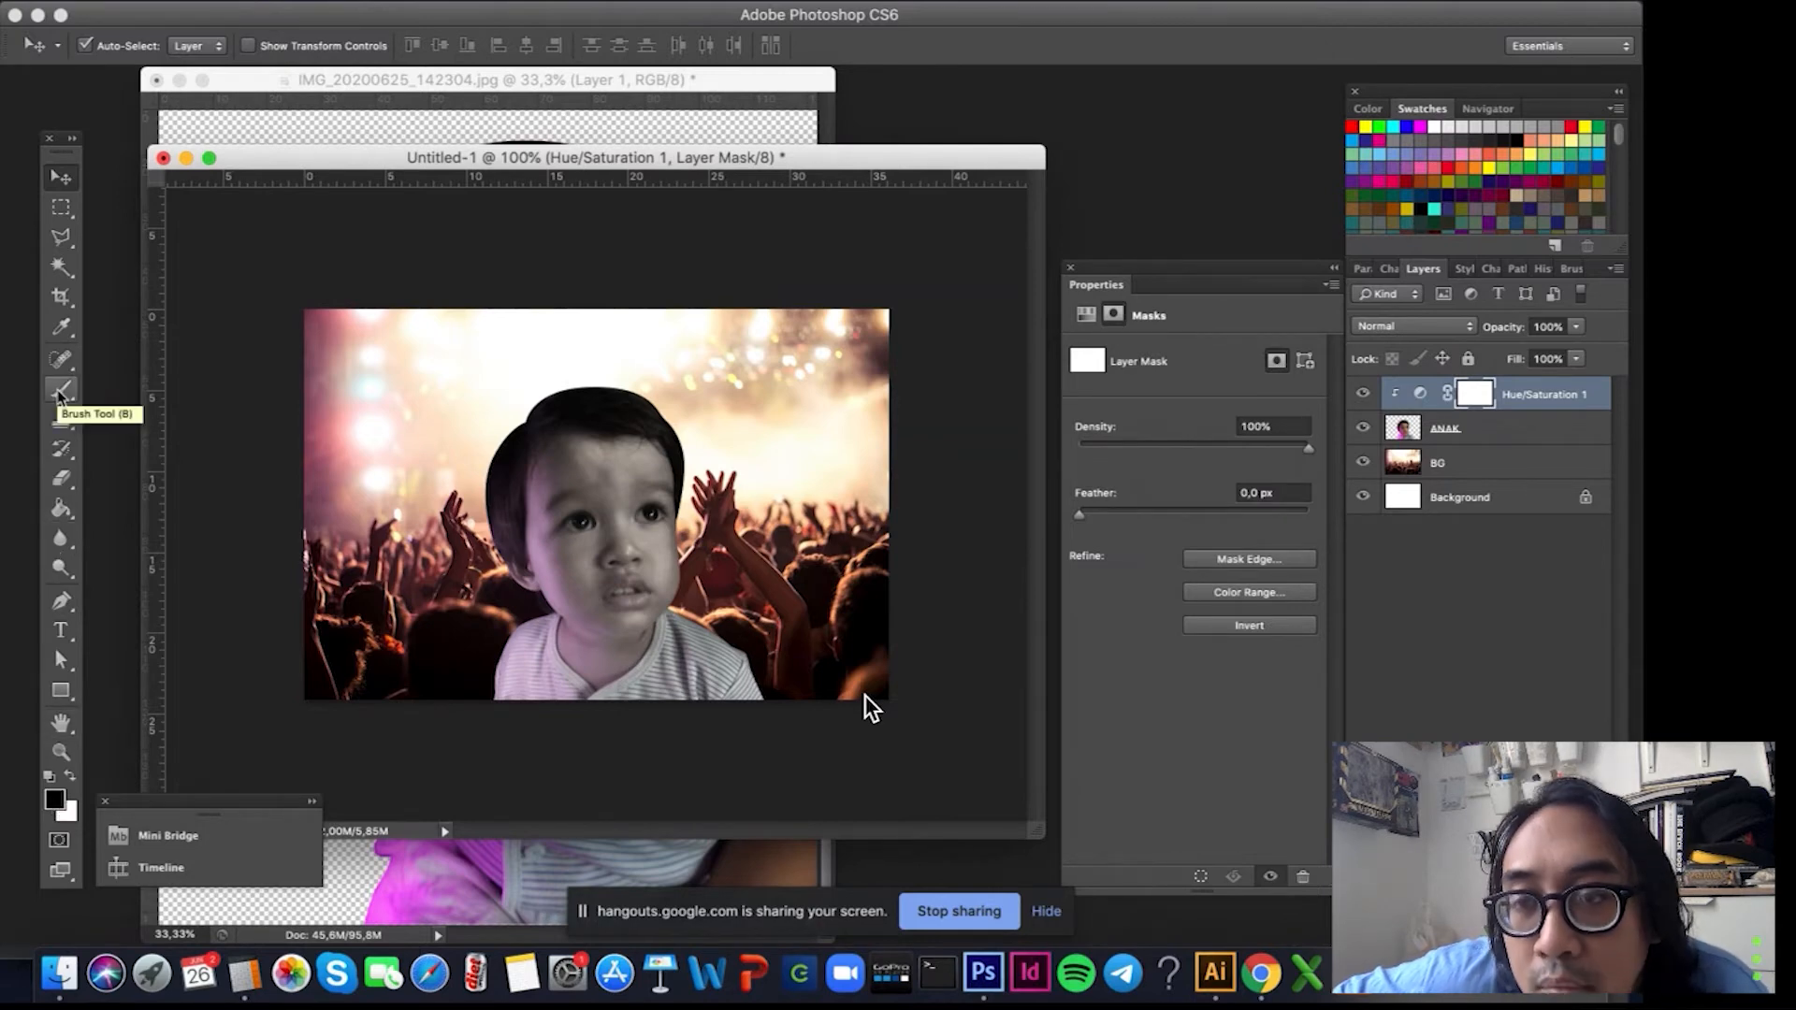
left_click(58, 393)
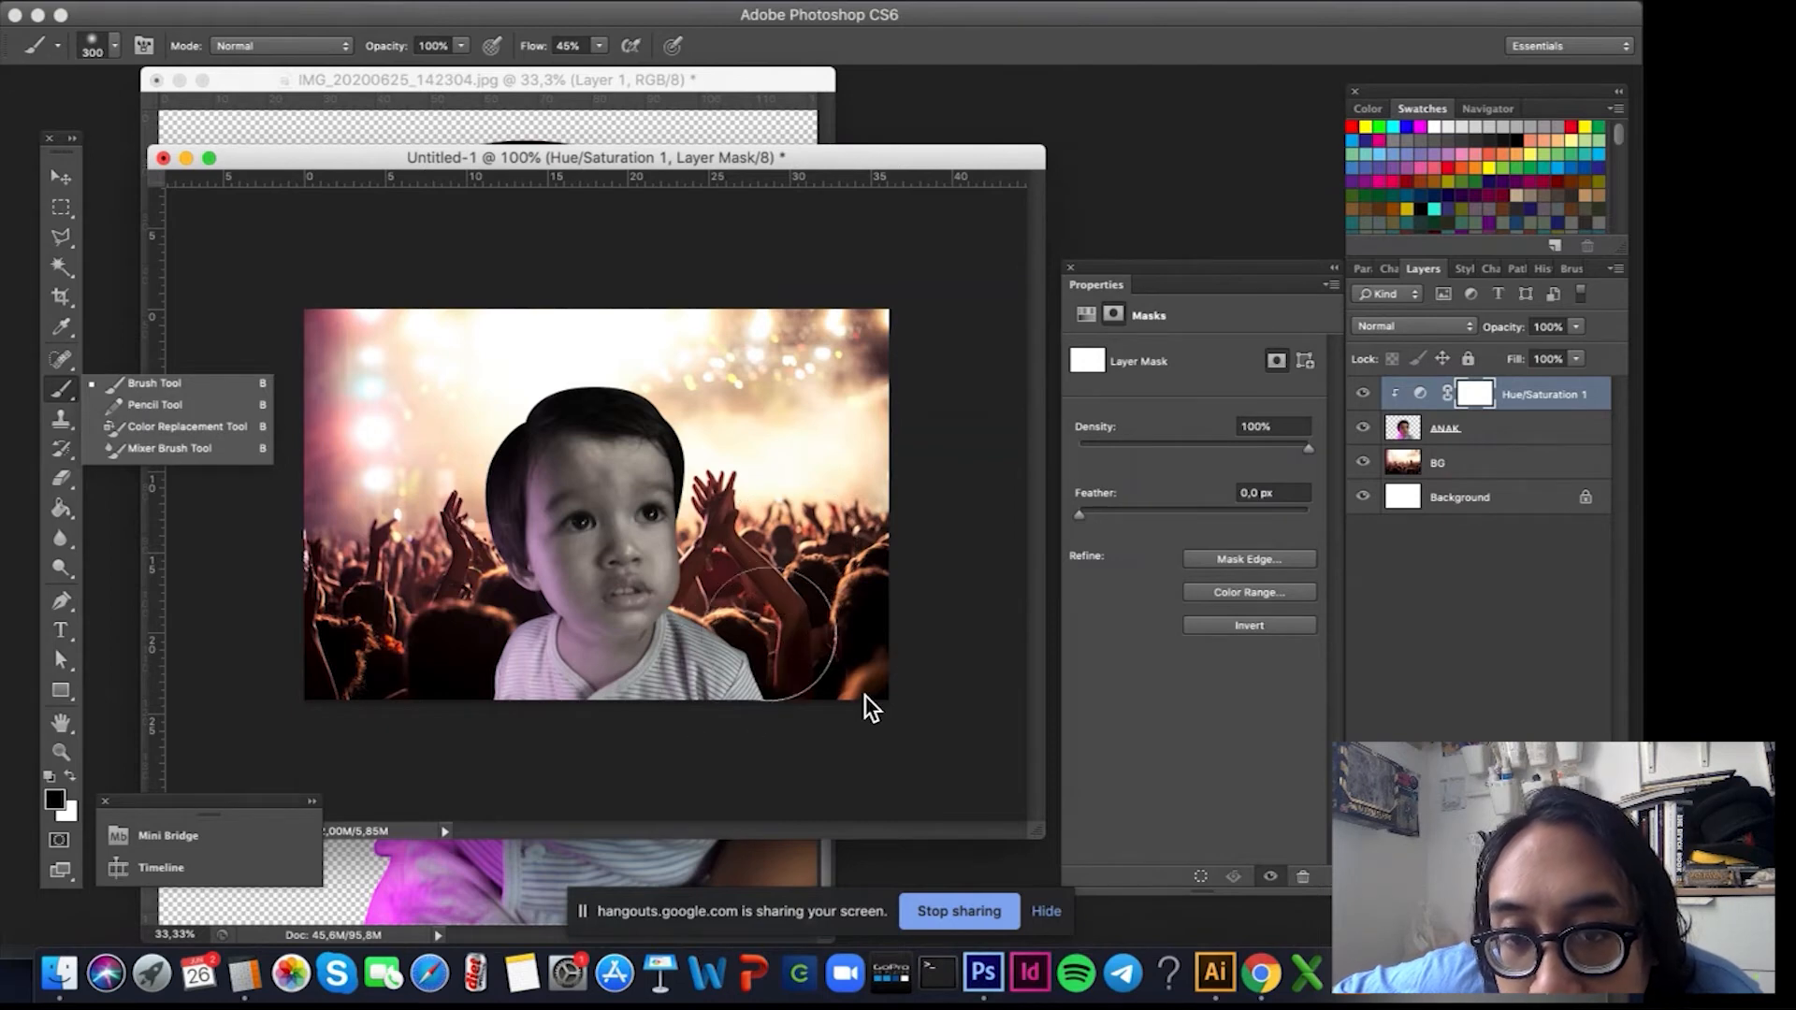
Try painting black on the Hue/Saturation mask over the child's shirt and face with a 300 px brush, and undo the strokes.
left_click(765, 637)
left_click(575, 678)
left_click_drag(561, 636, 552, 478)
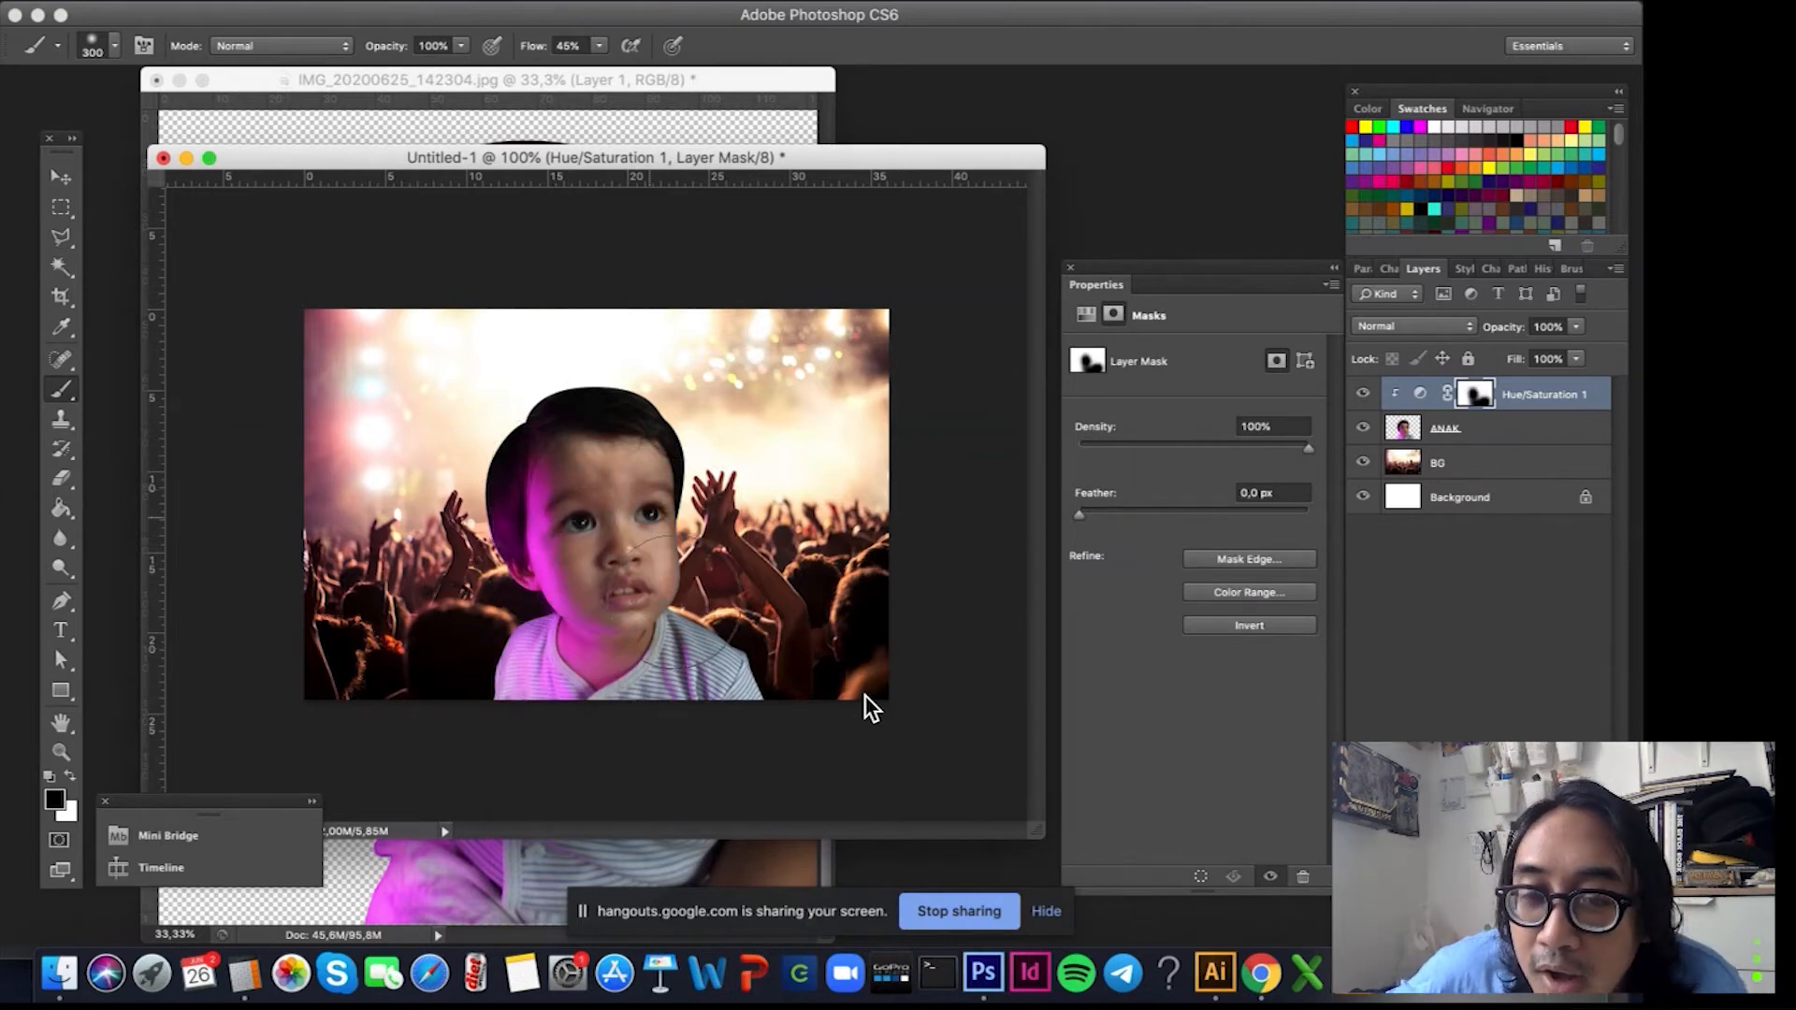
left_click(671, 602)
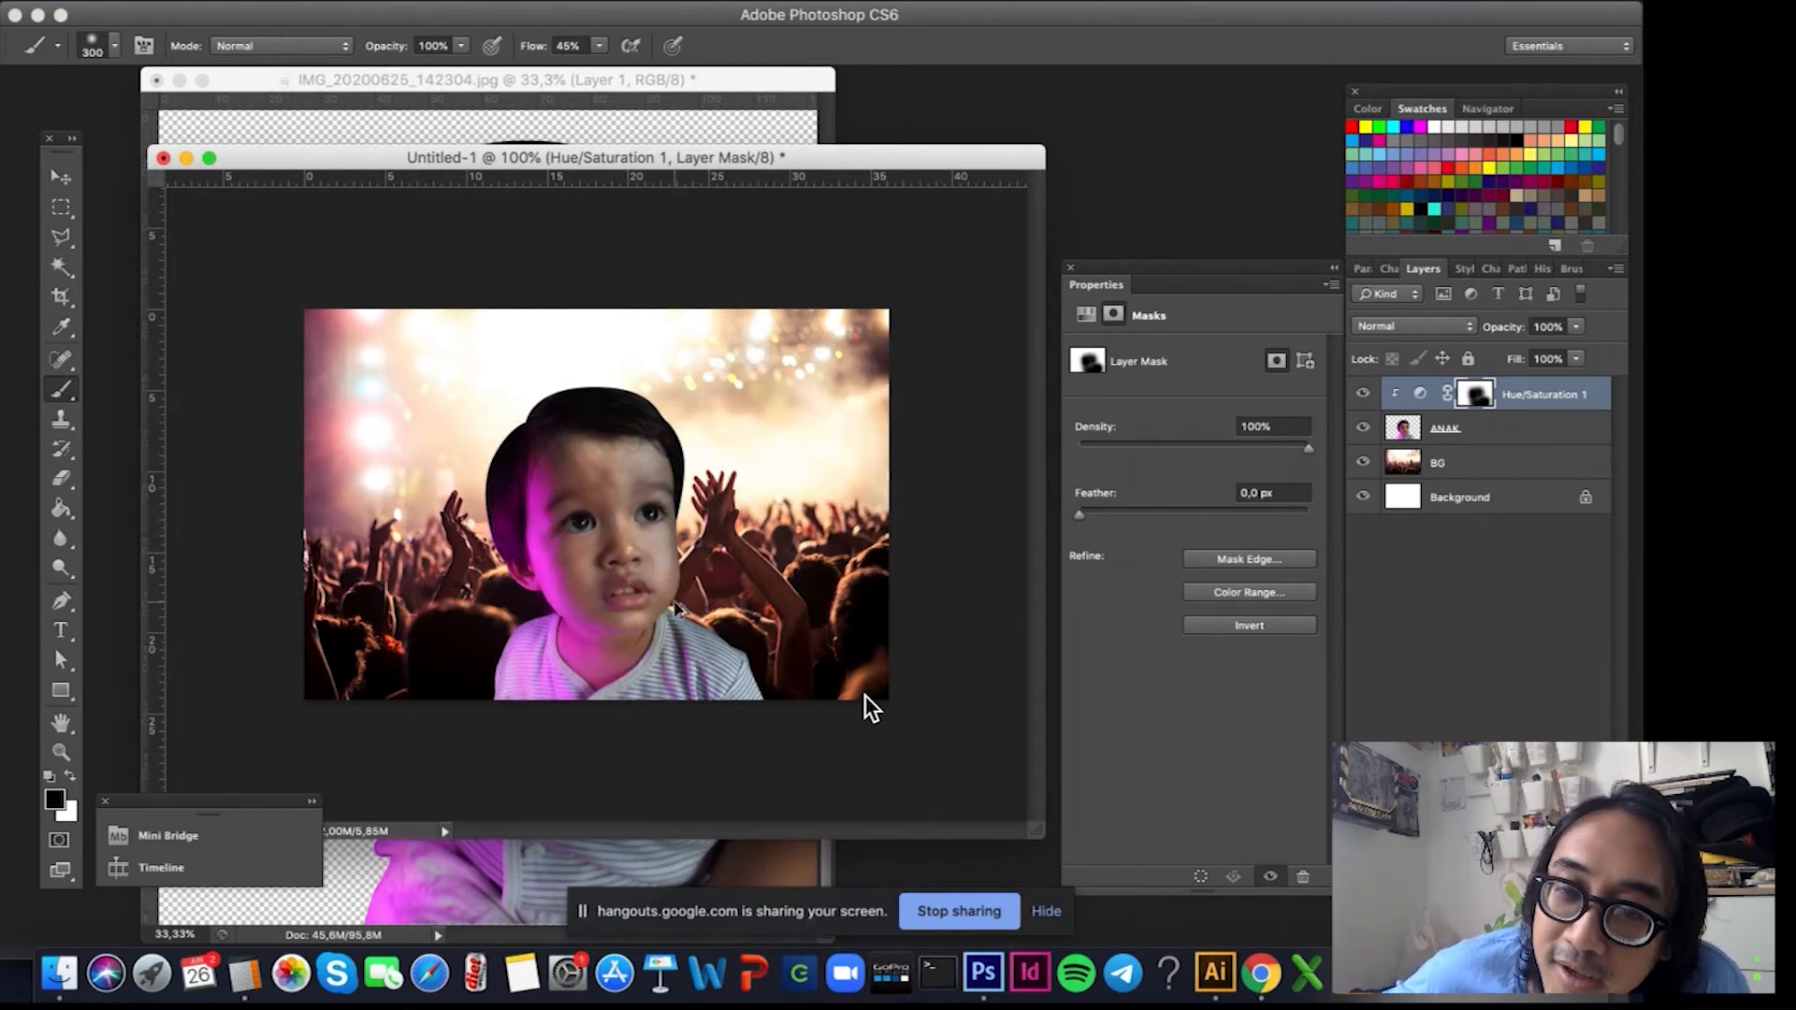
key("super+alt+z")
key("super+alt+z")
key("super+alt+z")
Paint black on the Hue/Saturation mask over the child's face with a 200 px brush to restore its colour.
key("bracketleft")
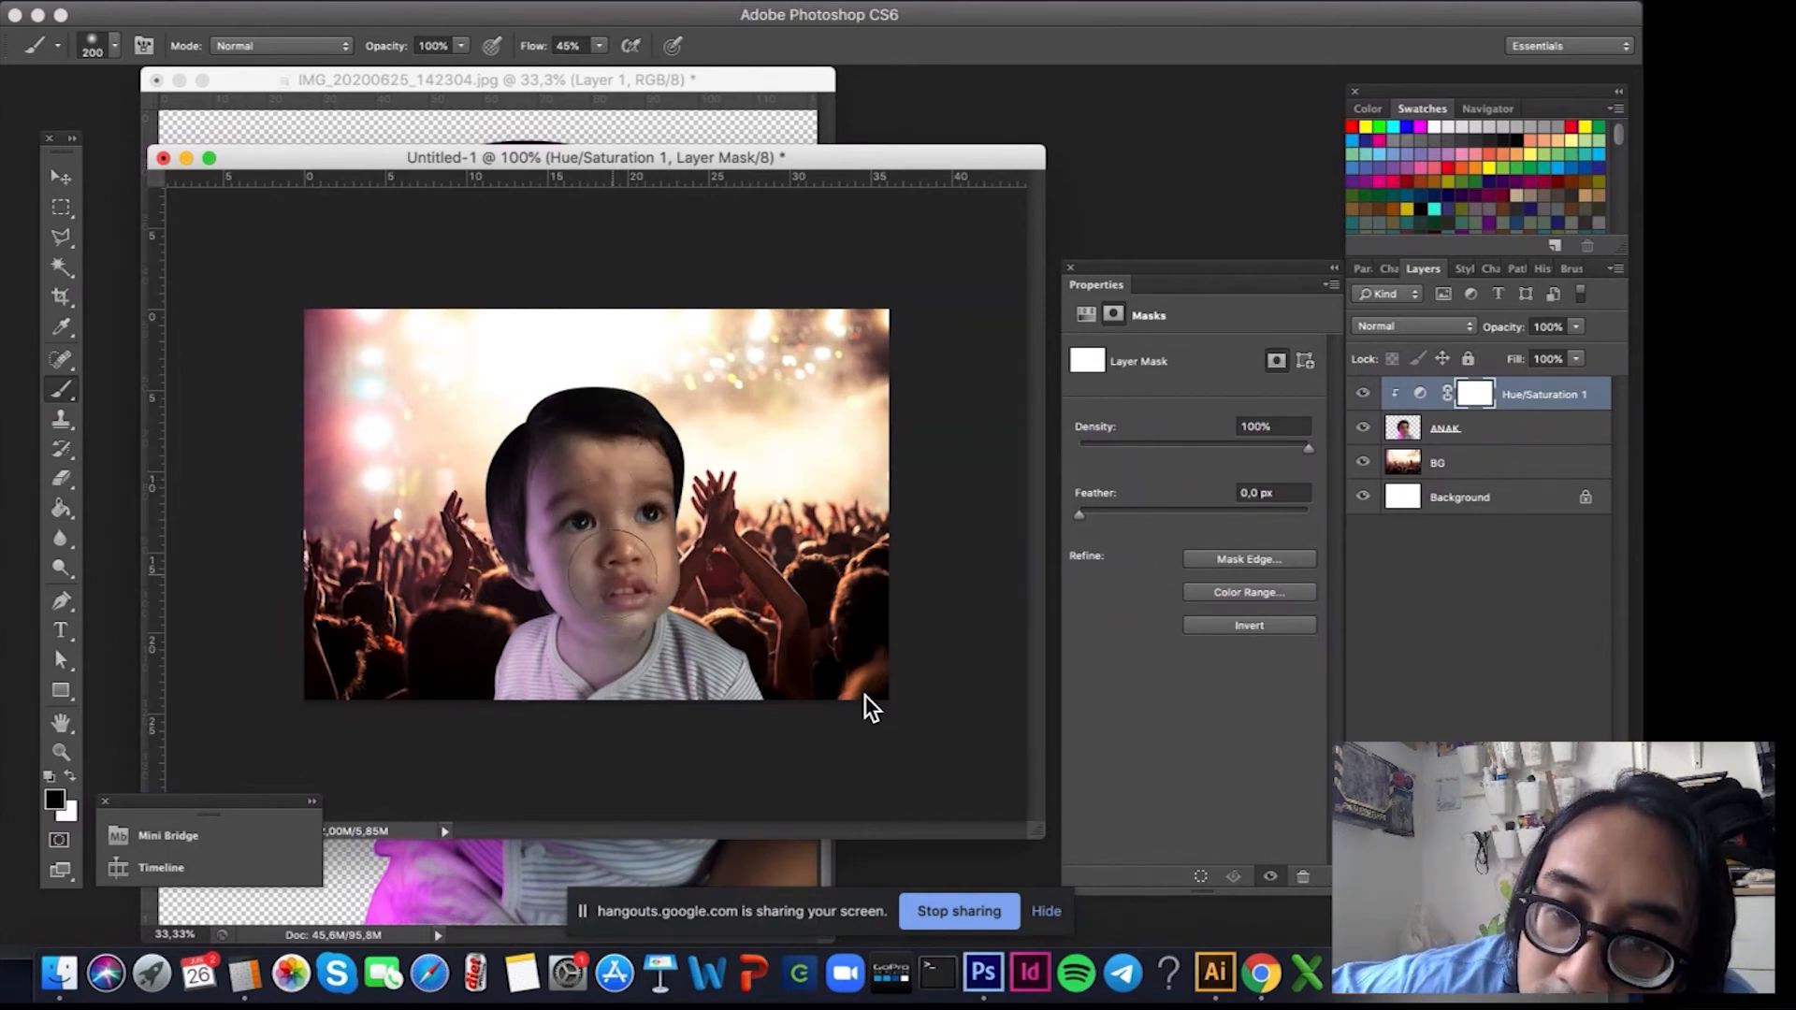
mouse_move(638, 594)
left_mouse_down()
mouse_move(601, 641)
mouse_move(652, 575)
mouse_move(666, 533)
left_mouse_up()
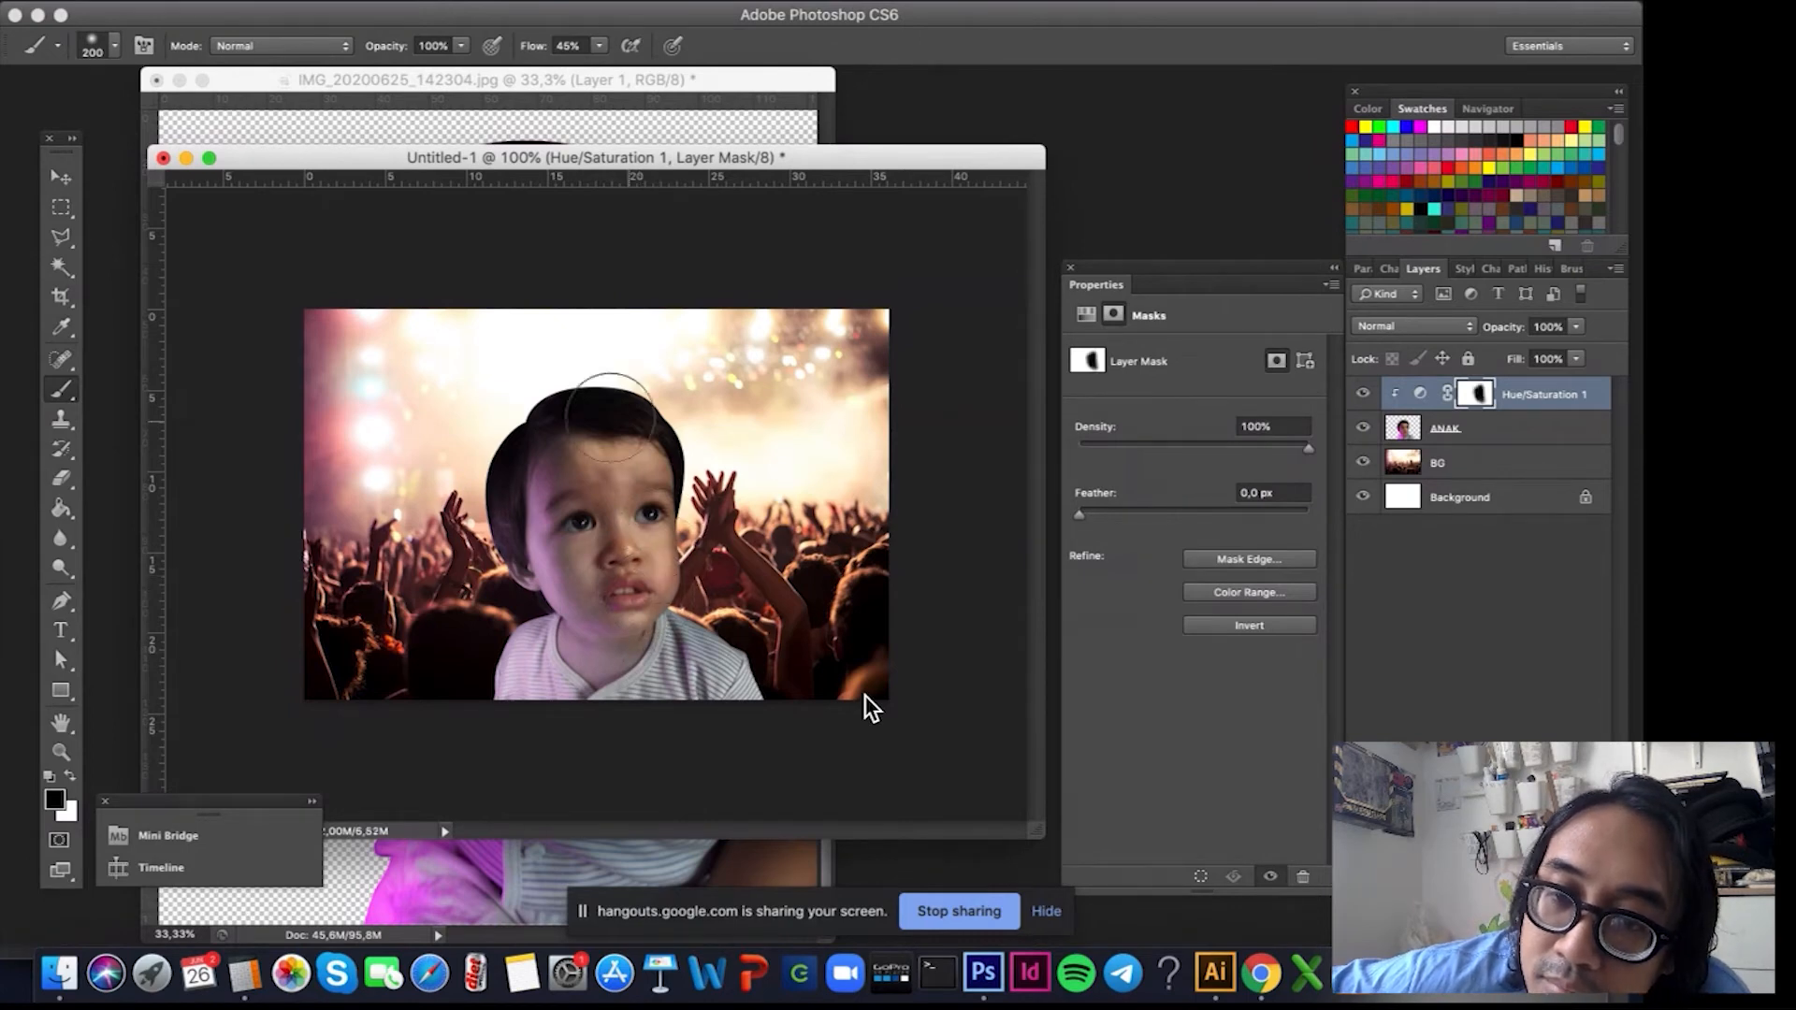
Extend the black mask painting to the child's neck while adjusting the brush size, and reduce the brush to 60 px.
key("bracketleft")
key("bracketleft")
key("bracketleft")
key("bracketleft")
key("bracketleft")
key("bracketleft")
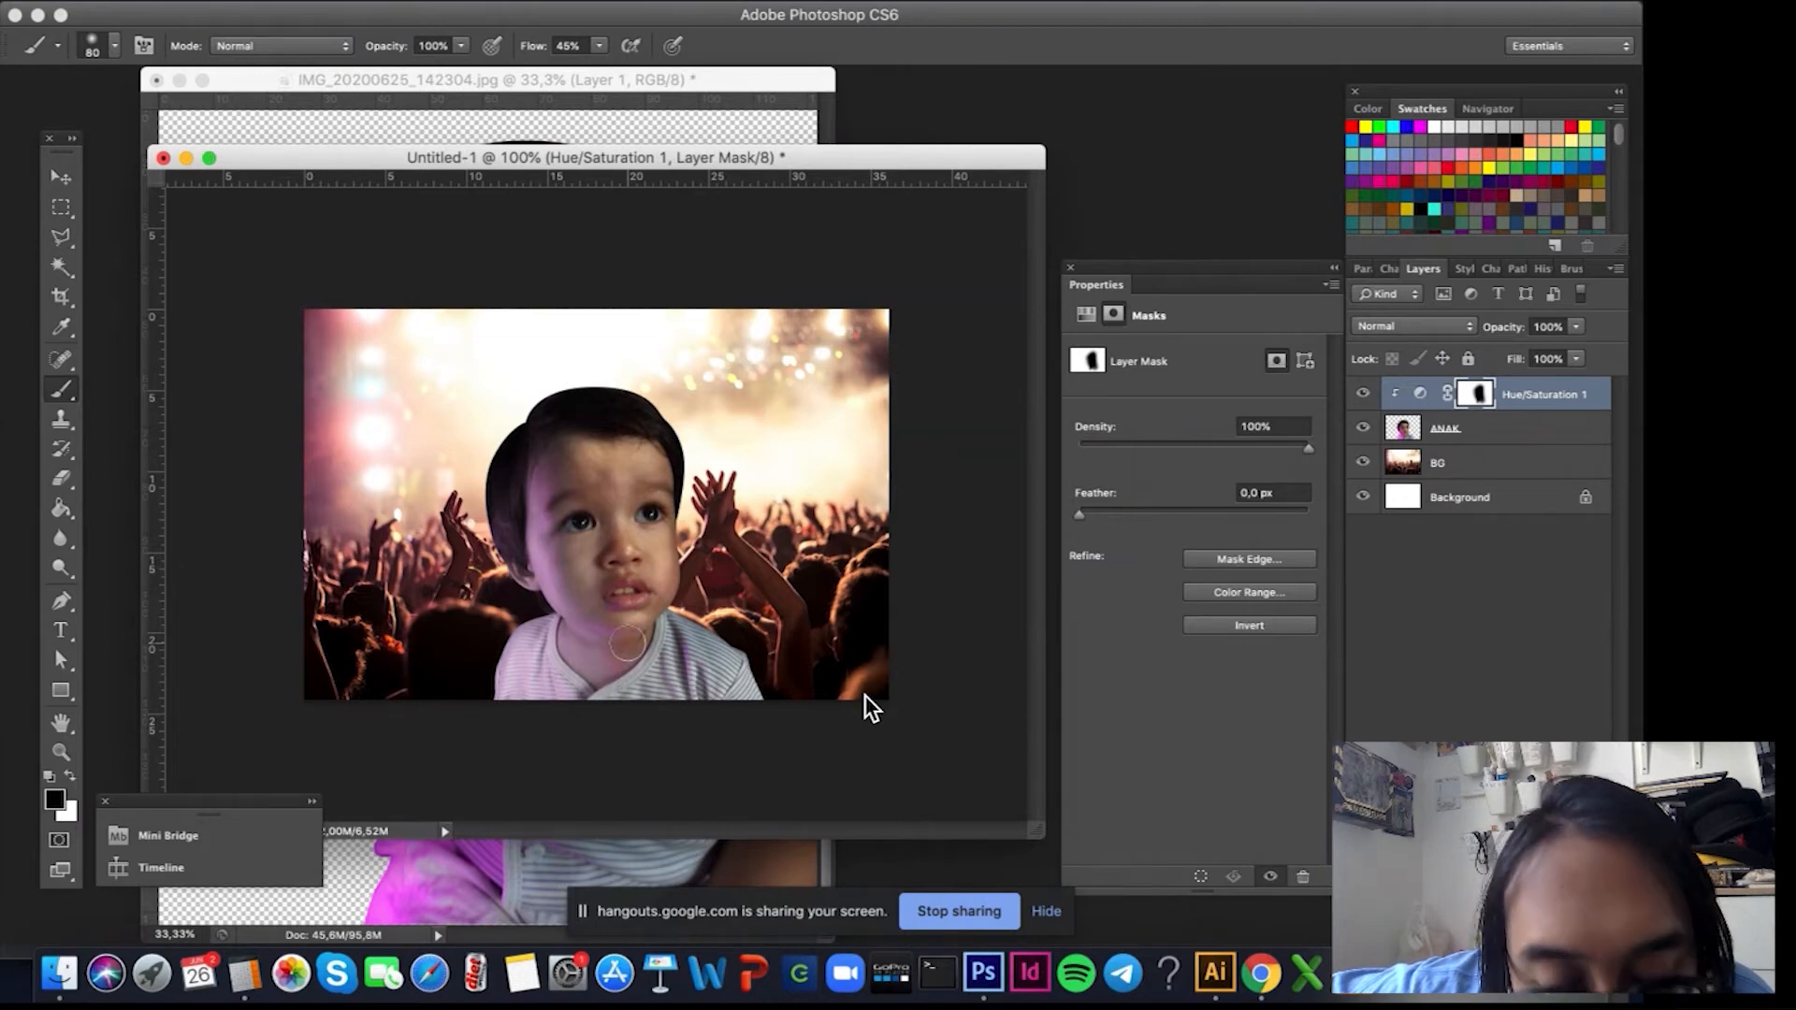
key("bracketright")
key("bracketright")
key("bracketright")
key("bracketright")
key("bracketright")
key("bracketright")
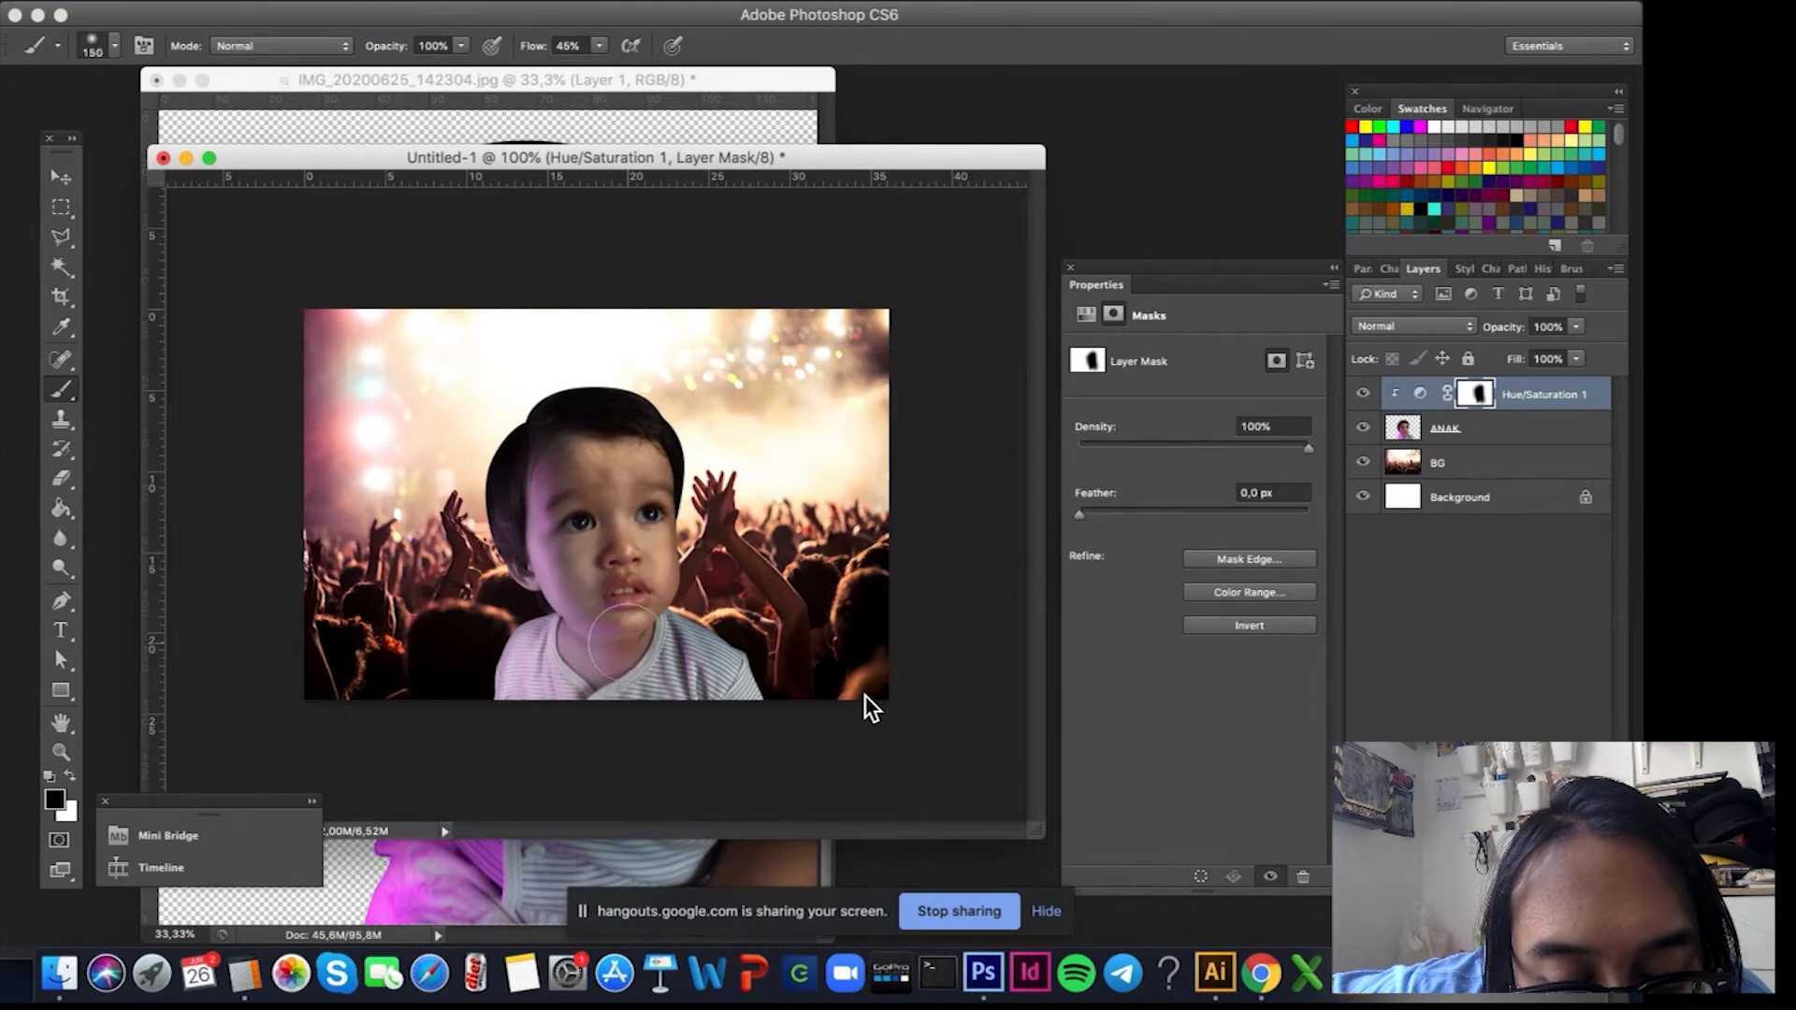
key("bracketright")
key("bracketright")
key("bracketleft")
key("bracketleft")
key("bracketleft")
key("bracketleft")
key("bracketleft")
key("bracketleft")
key("bracketleft")
key("bracketleft")
key("bracketleft")
key("bracketleft")
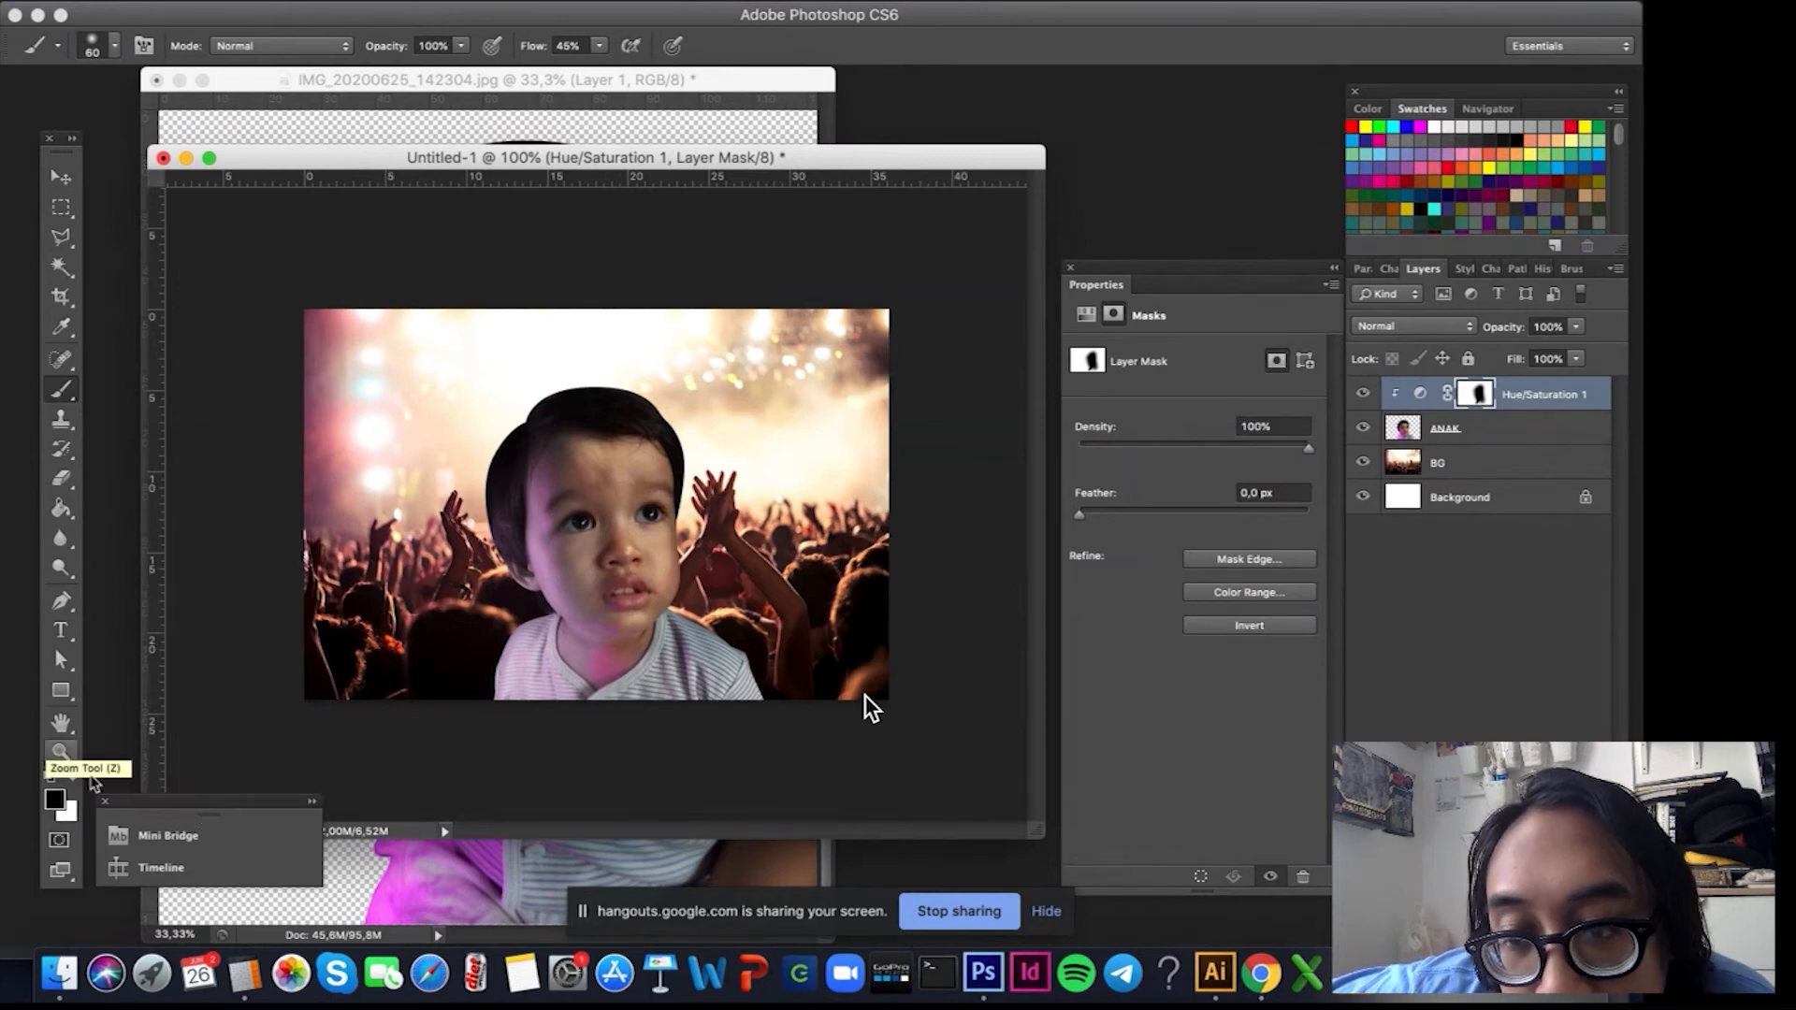
Paint white on the mask over the child's neck to desaturate it again, reduce the brush to 20 px and switch to the Move tool.
left_click(72, 779)
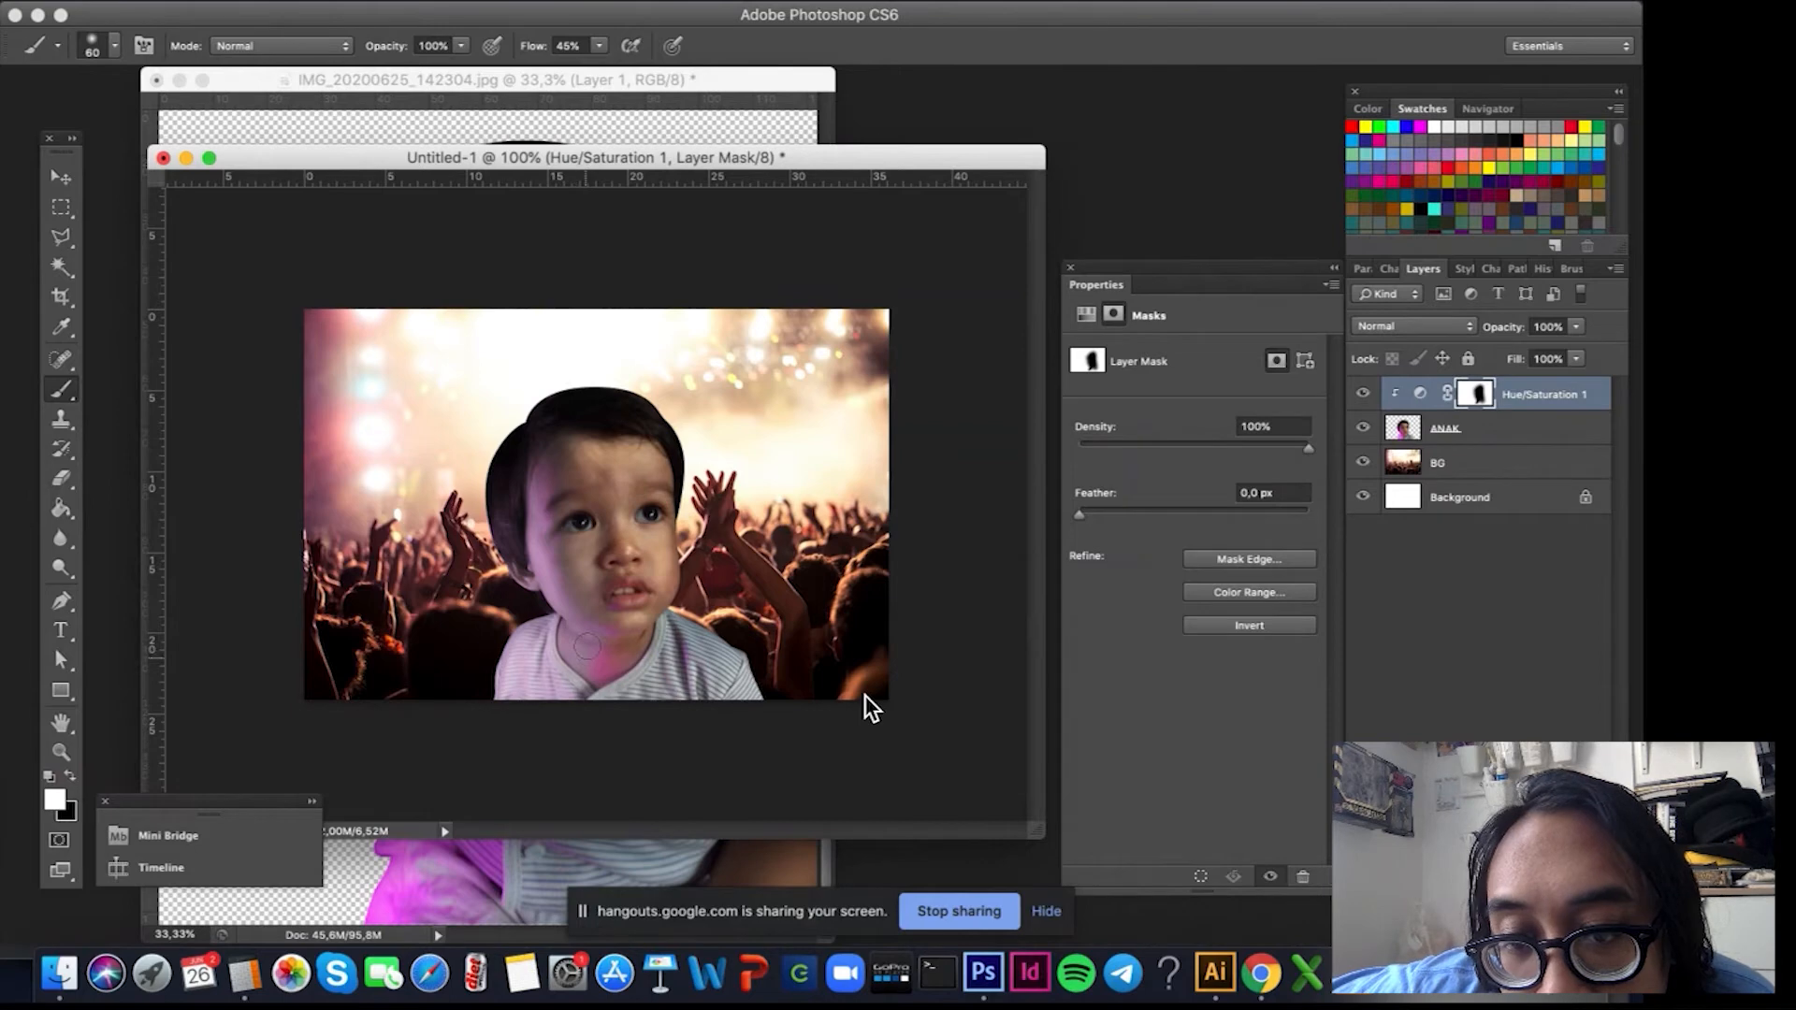
left_click_drag(588, 645, 617, 659)
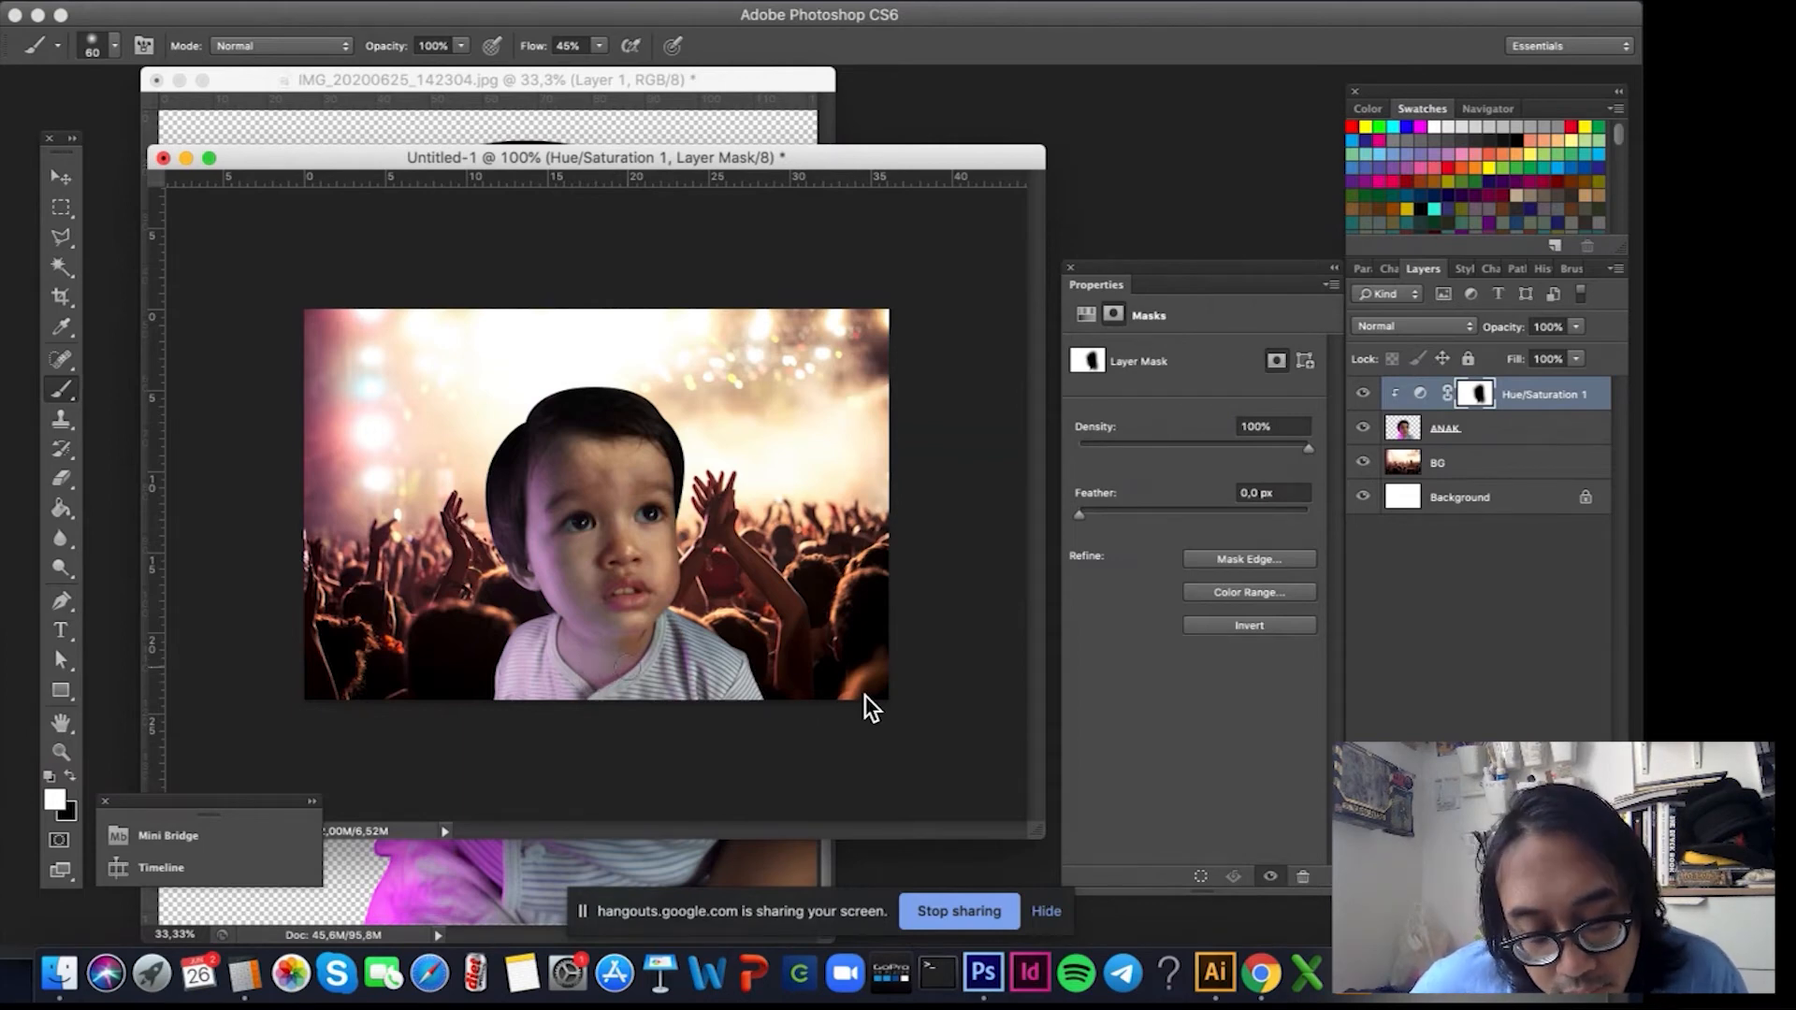
key("bracketleft")
key("bracketleft")
key("bracketleft")
key("bracketleft")
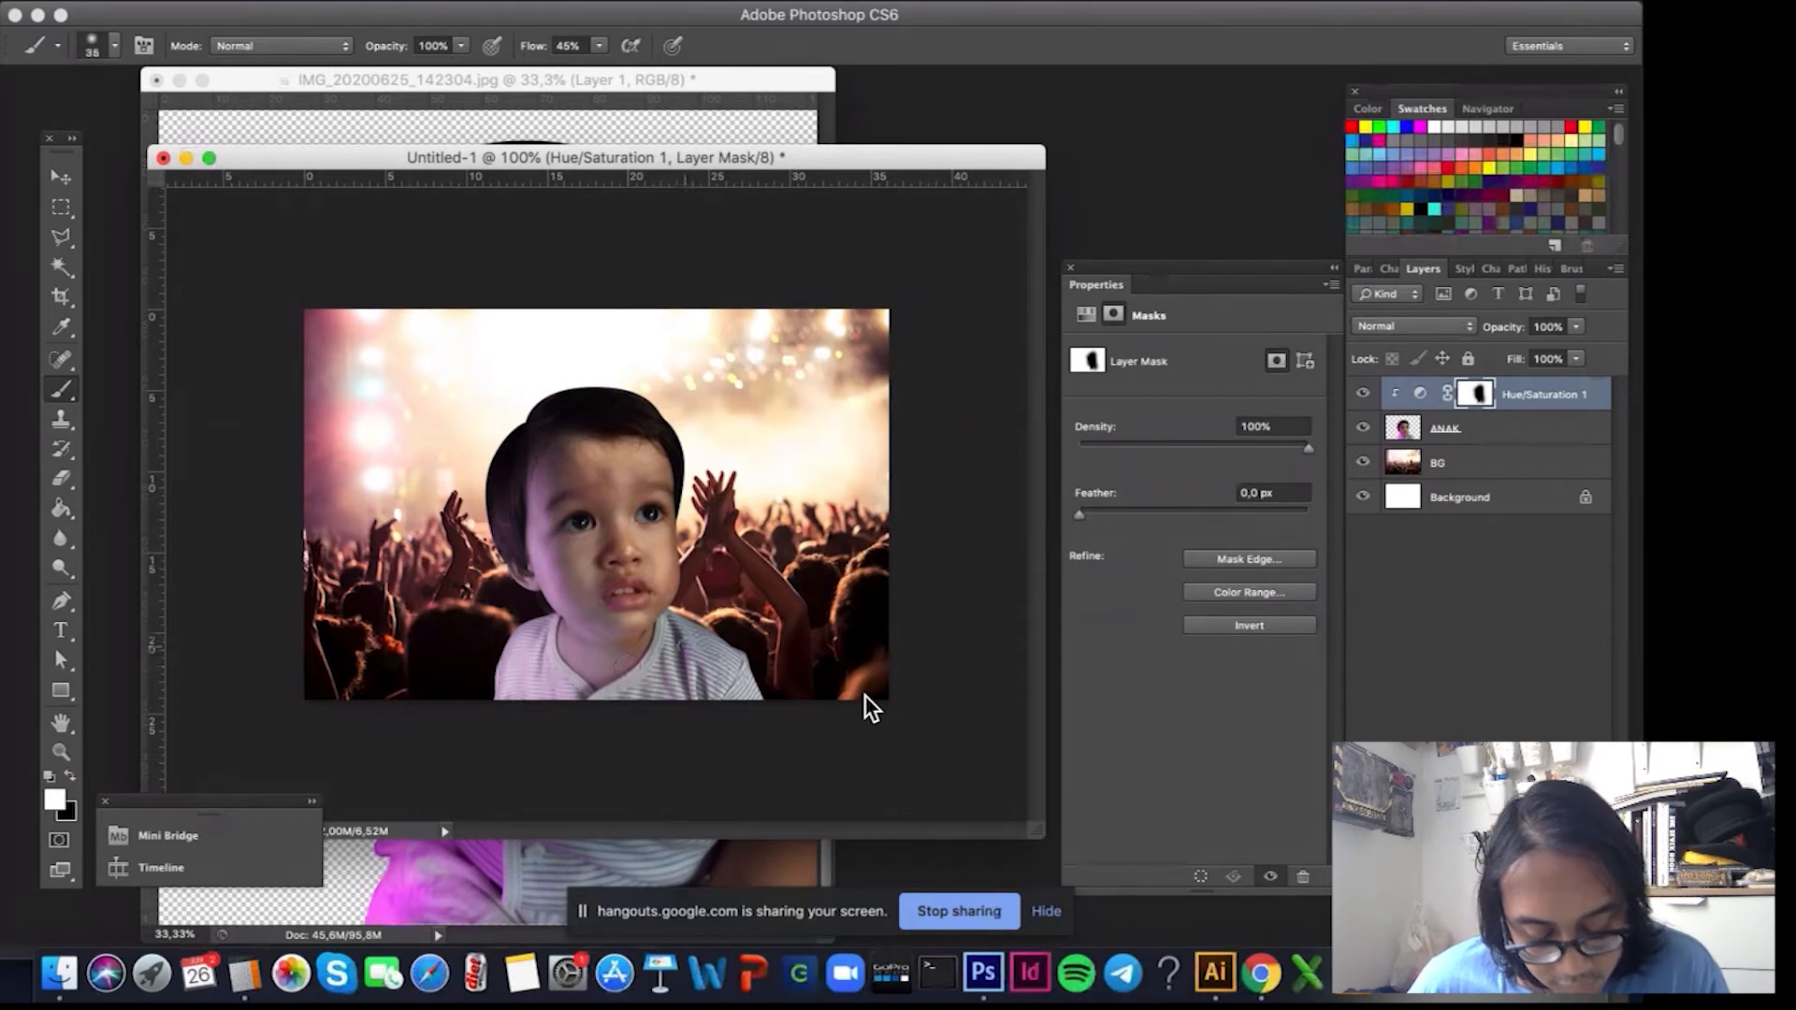
key("bracketleft")
key("bracketleft")
key("bracketleft")
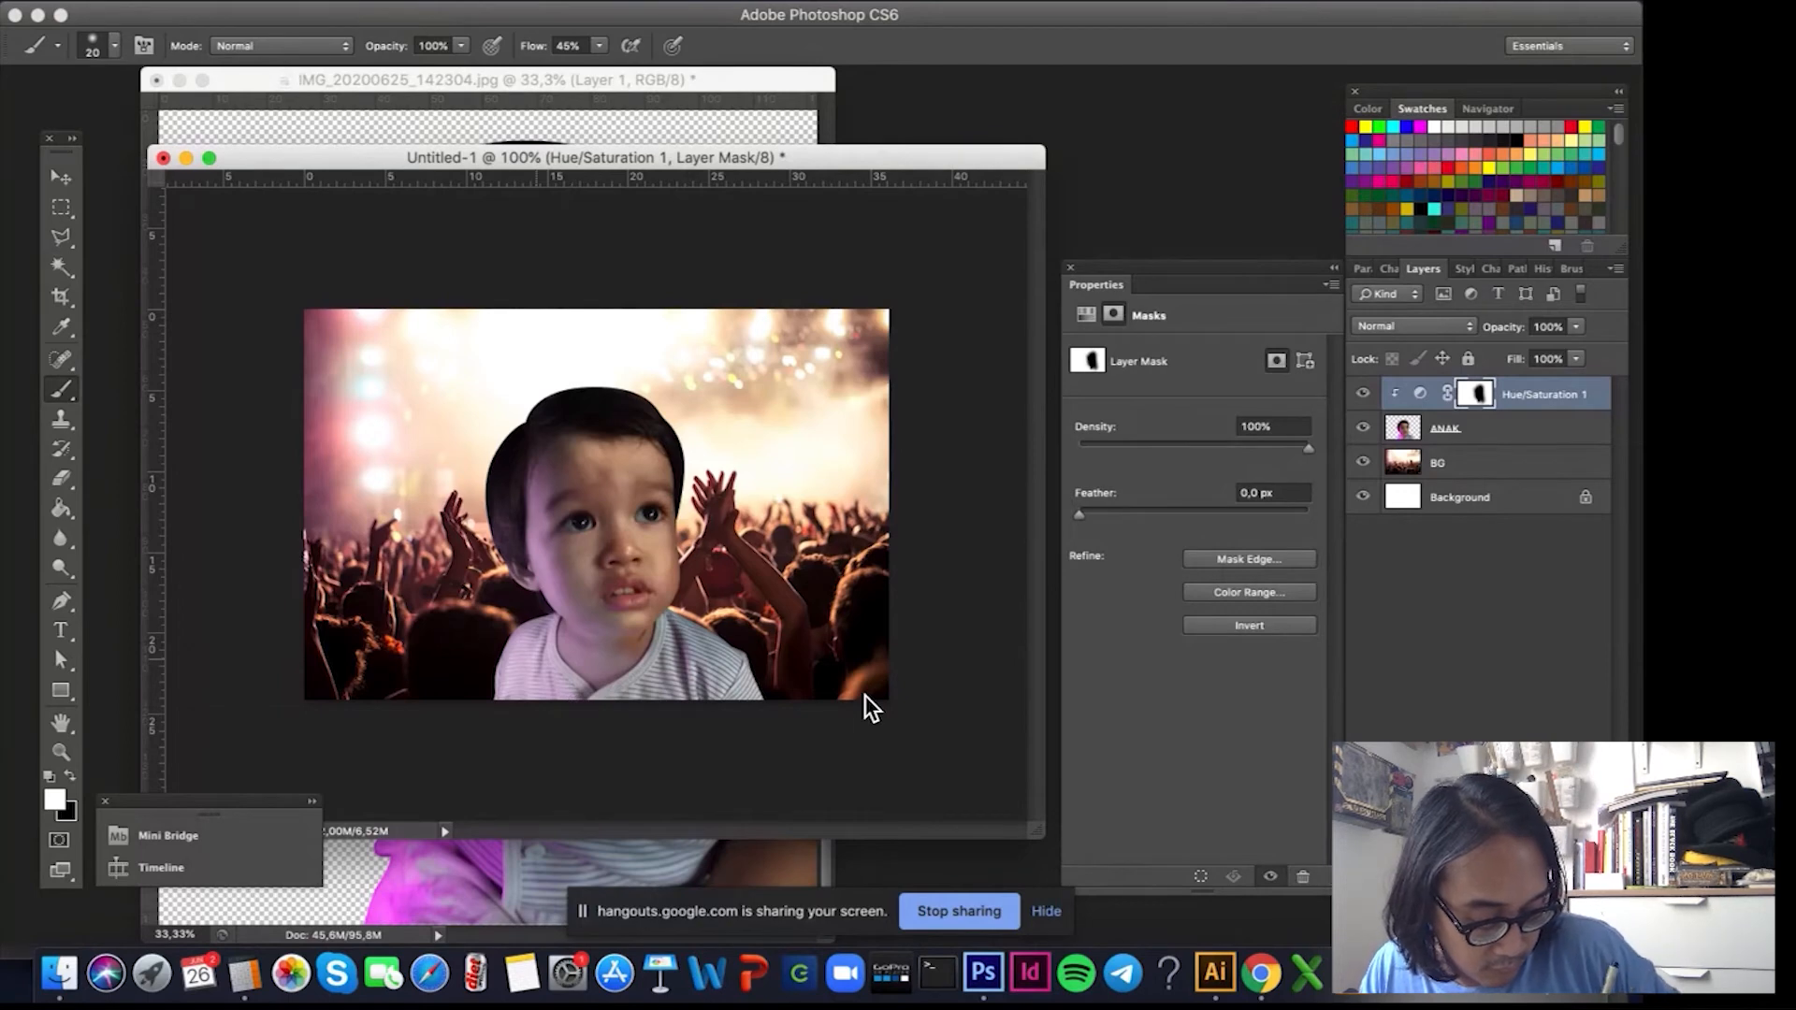
left_click(60, 175)
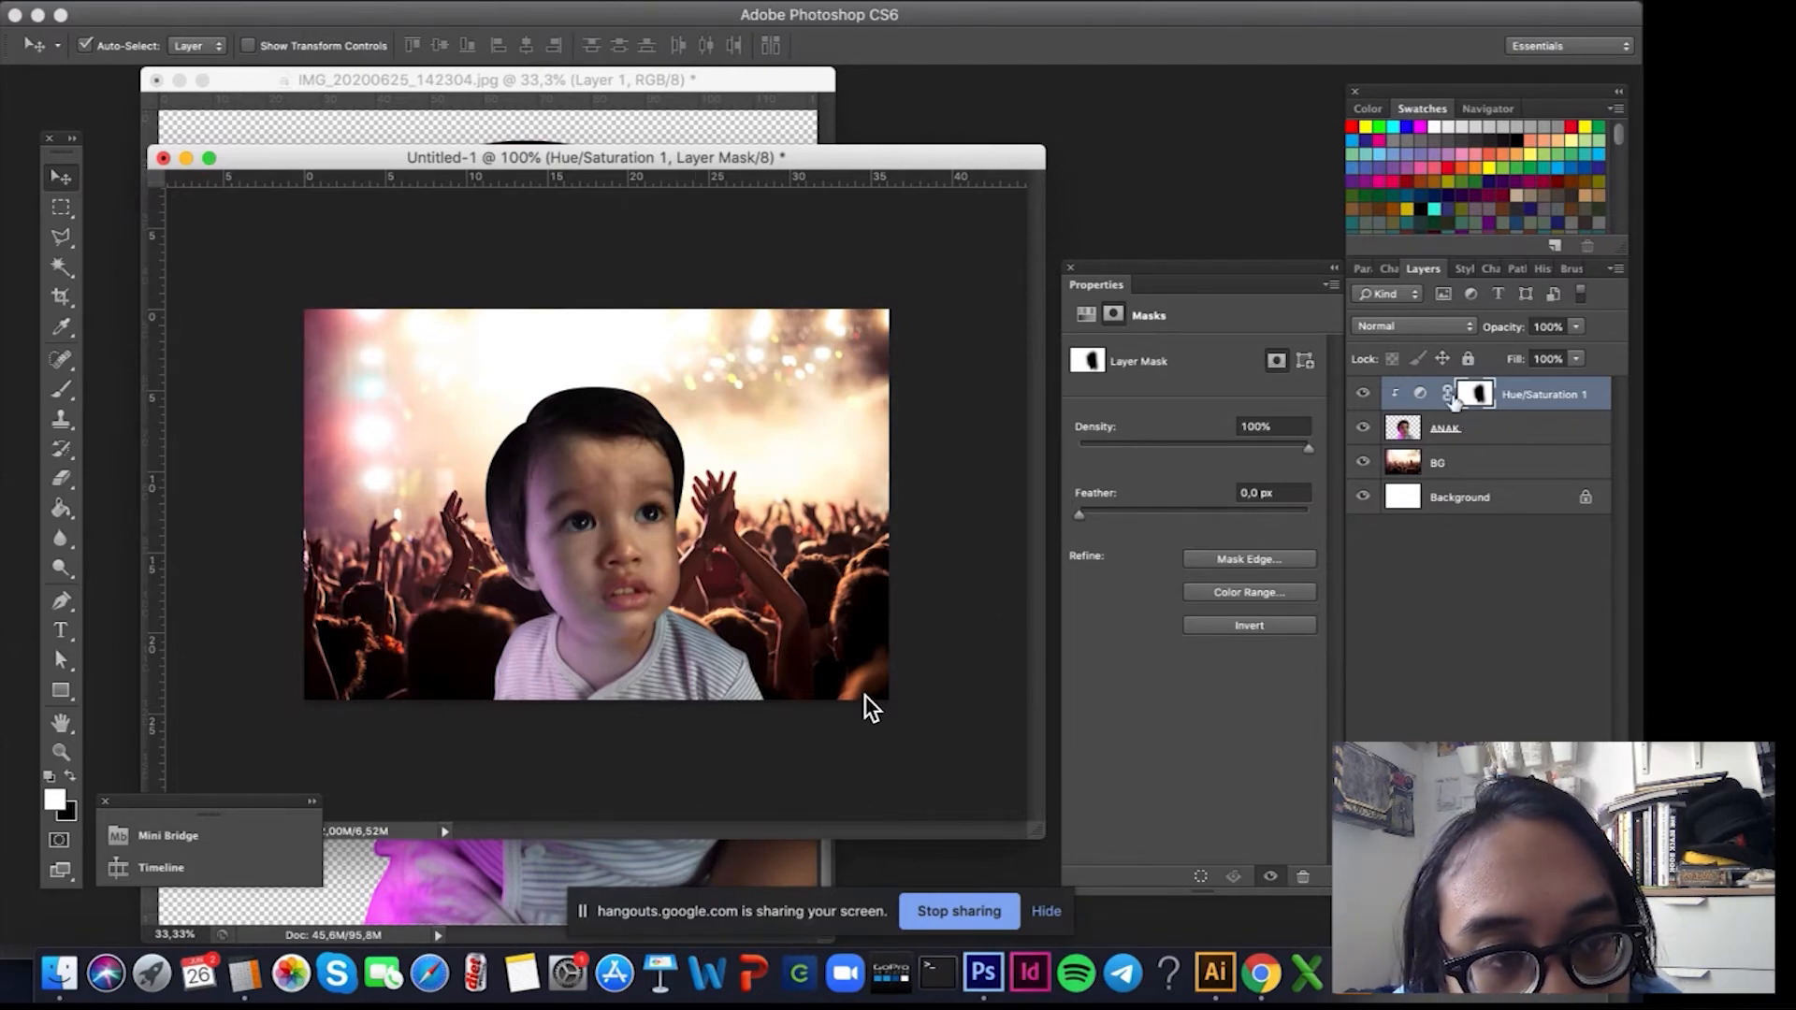
Try darkening the Hue/Saturation 1 layer with Lightness values of -21, -18 and -99, and reset Lightness to 0.
left_click(1420, 394)
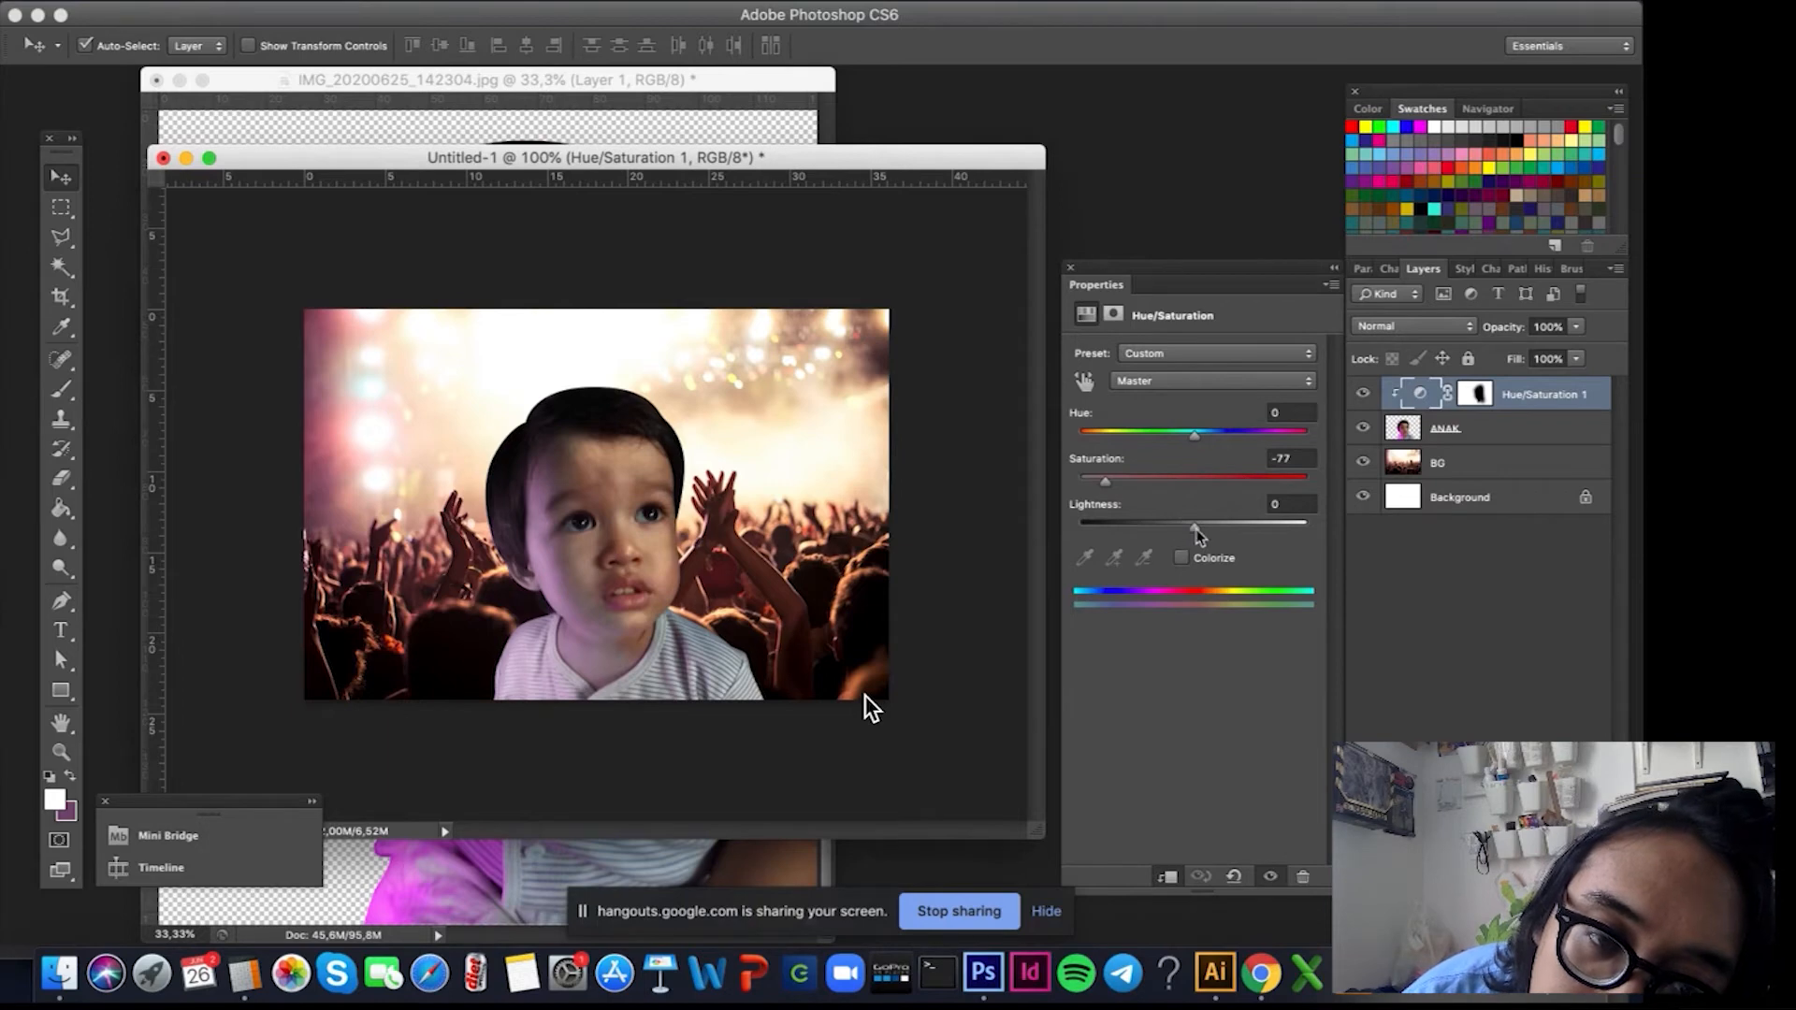
left_click_drag(1197, 529, 1170, 530)
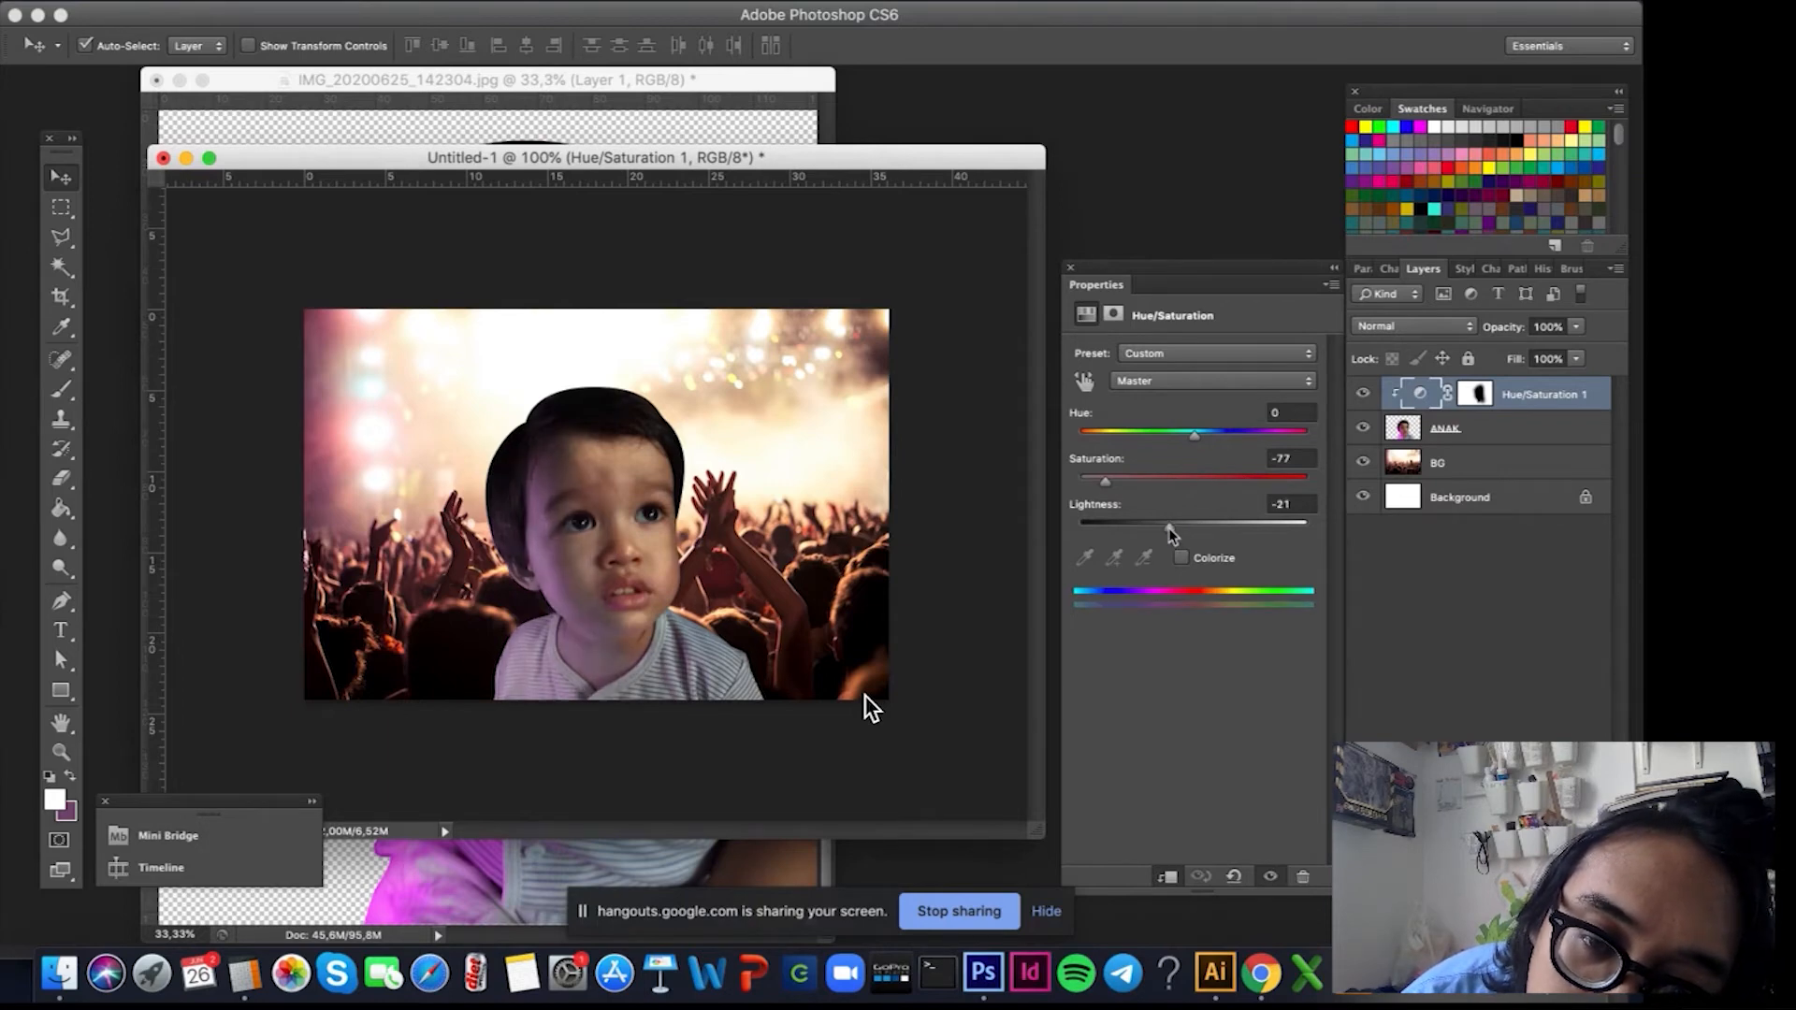
left_click_drag(1169, 528, 1173, 530)
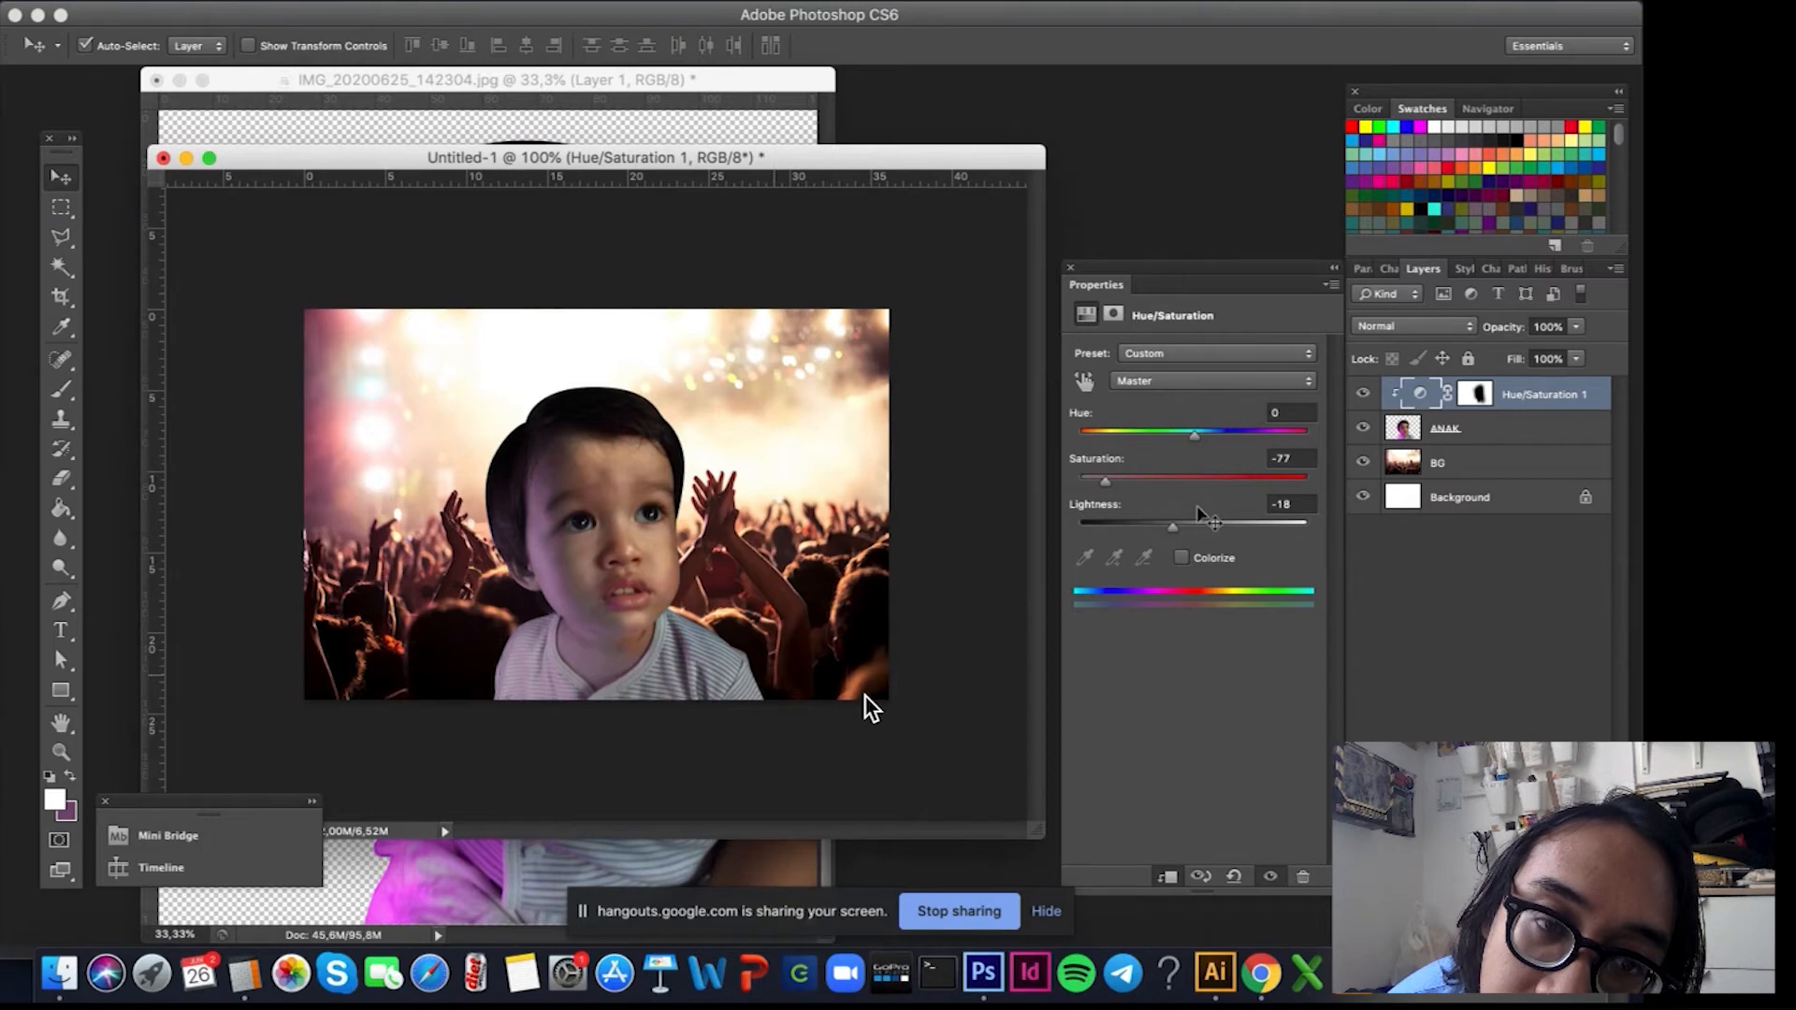
left_click_drag(1173, 528, 1080, 527)
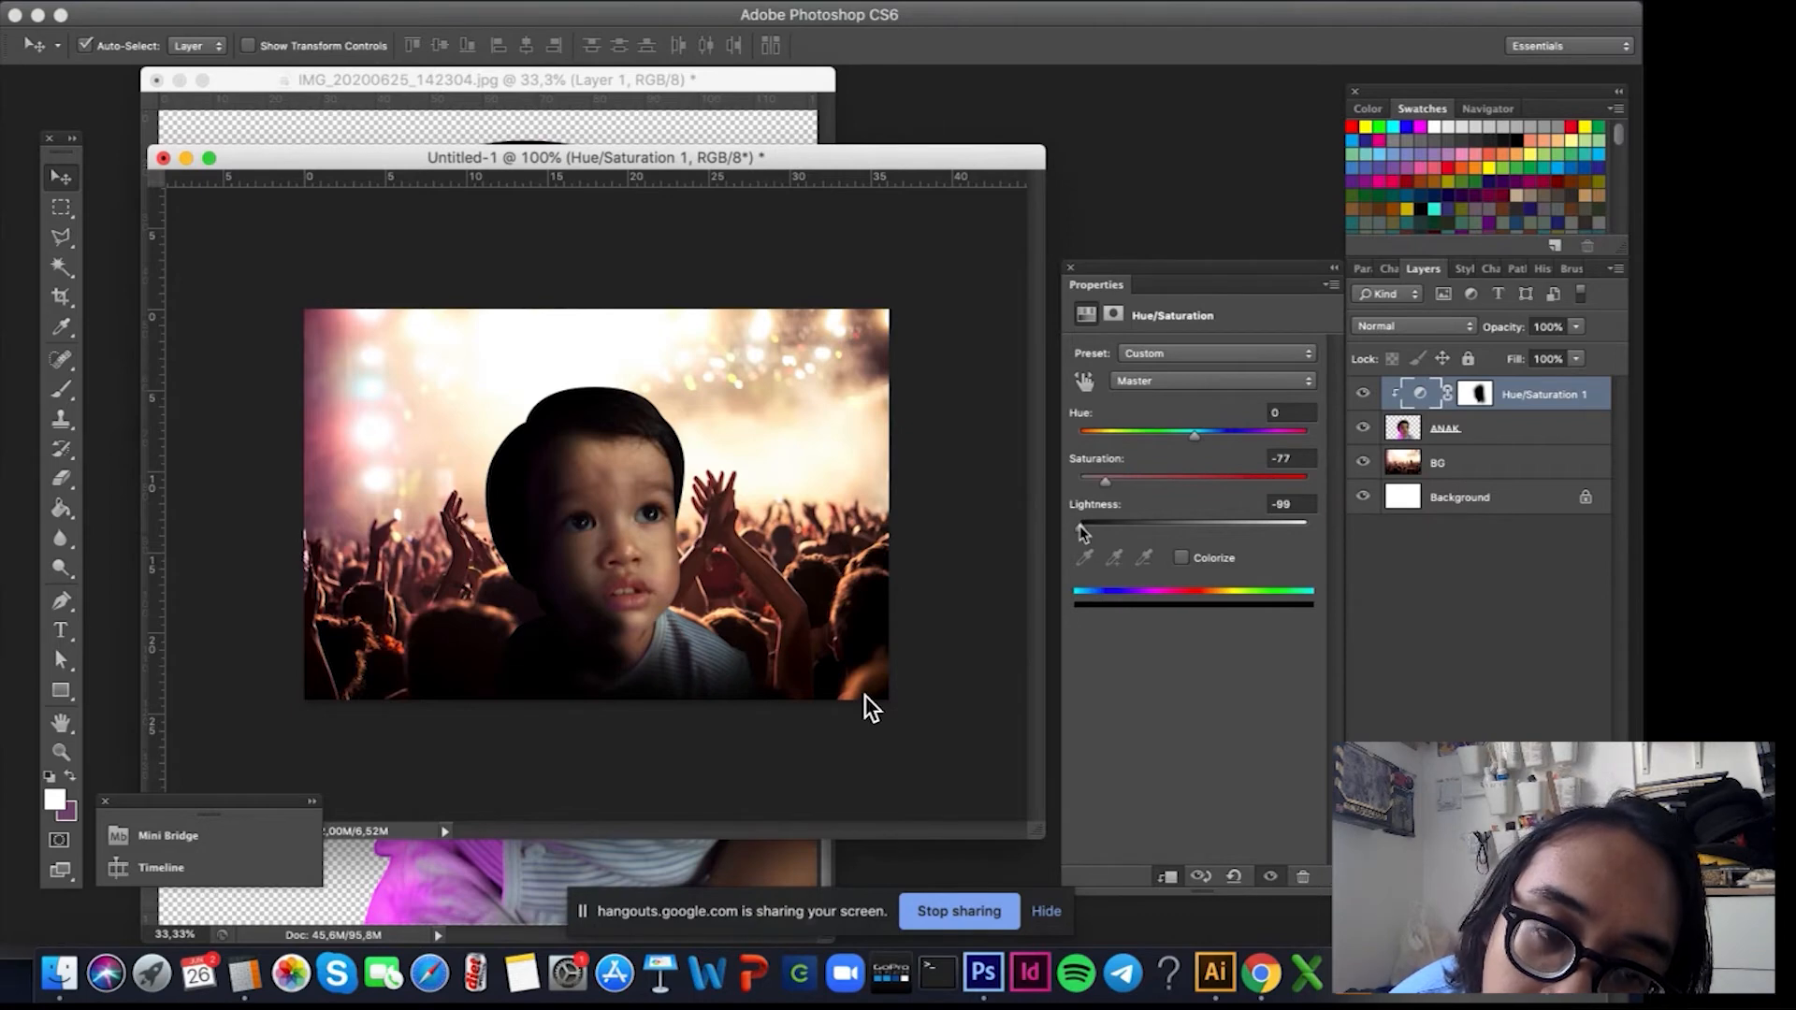
left_click_drag(1082, 532, 1193, 529)
left_click(1299, 504)
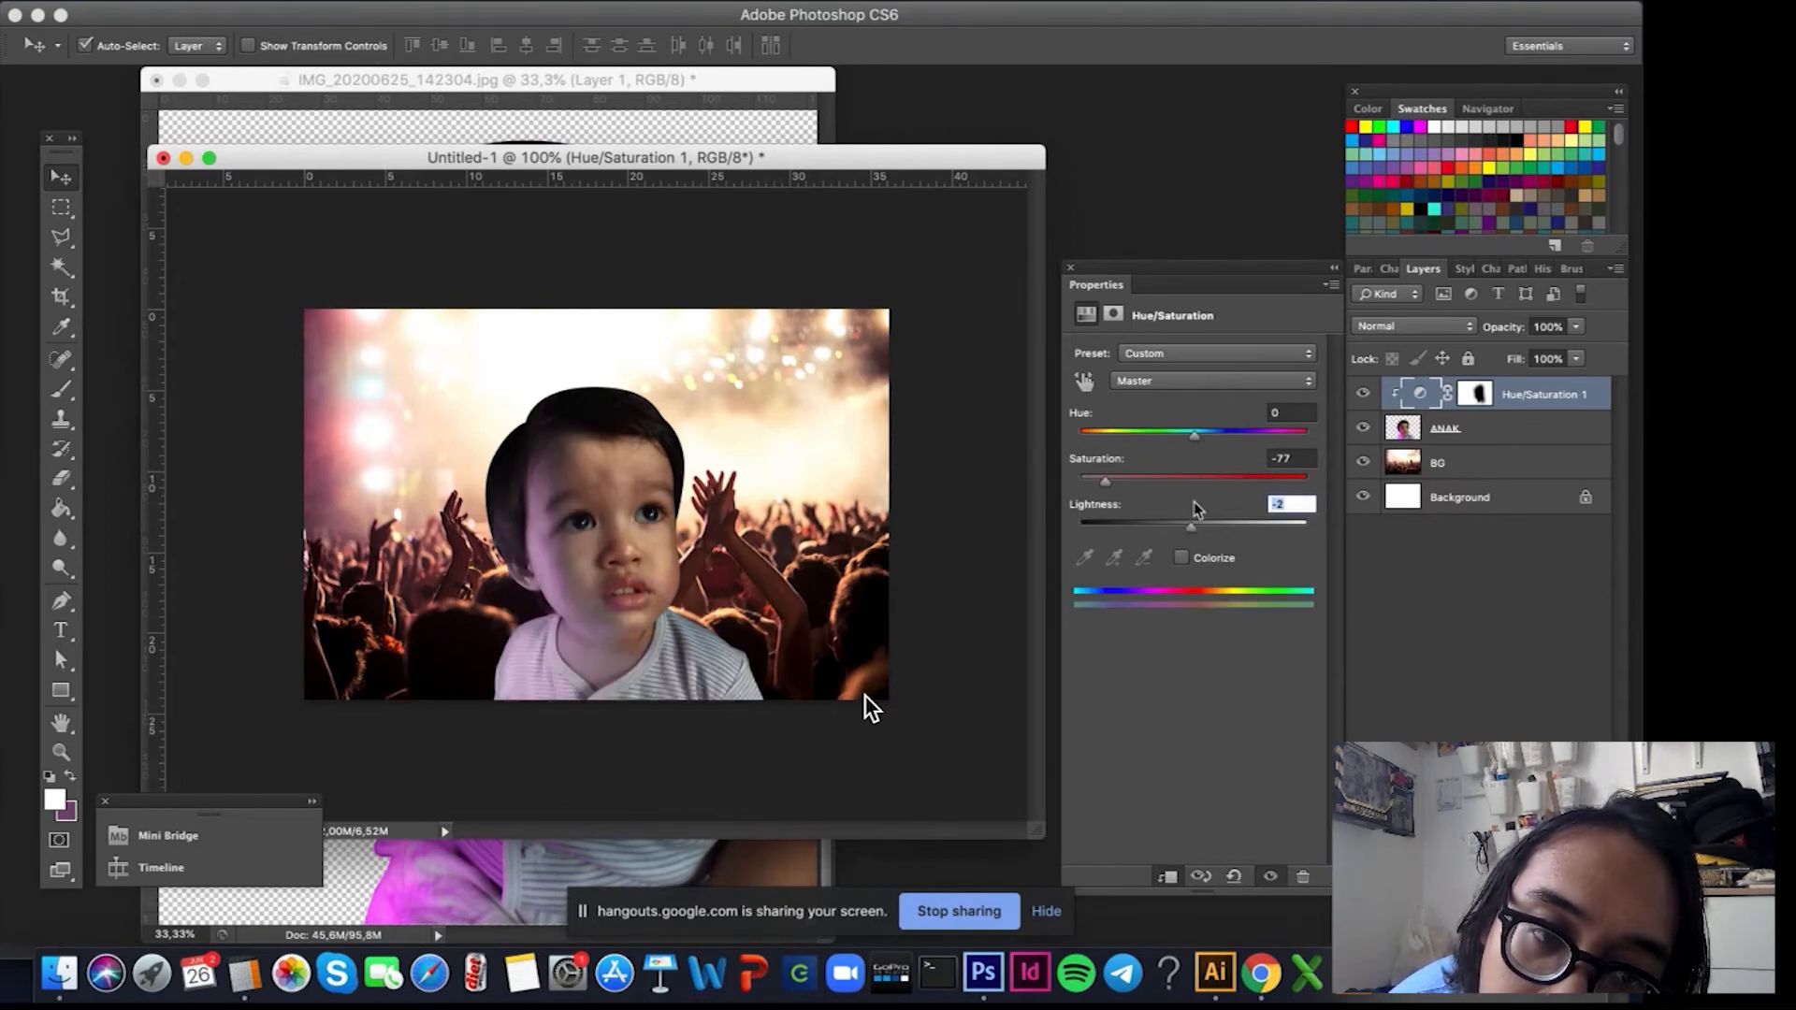
type("0")
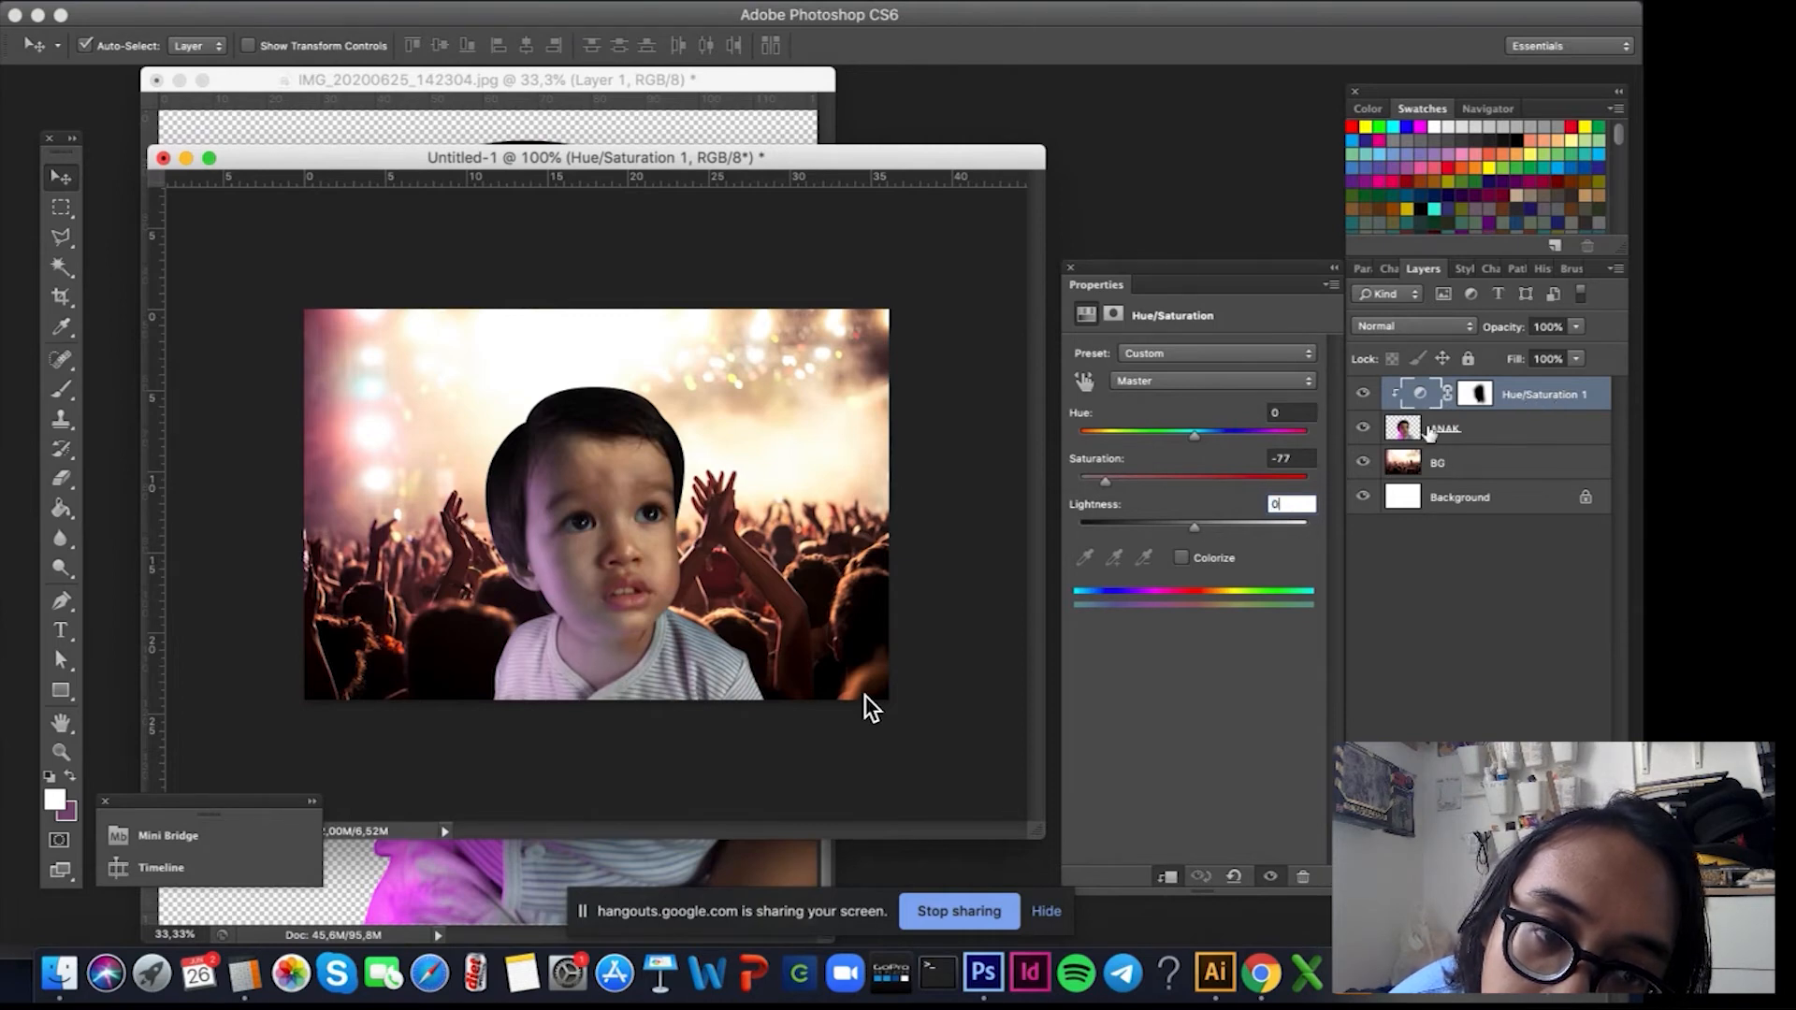
Rename the clipped Hue/Saturation 1 layer above ANAK as UTK HILANGKAN UNGU.
left_click(1555, 402)
double_click(1554, 397)
key("Right")
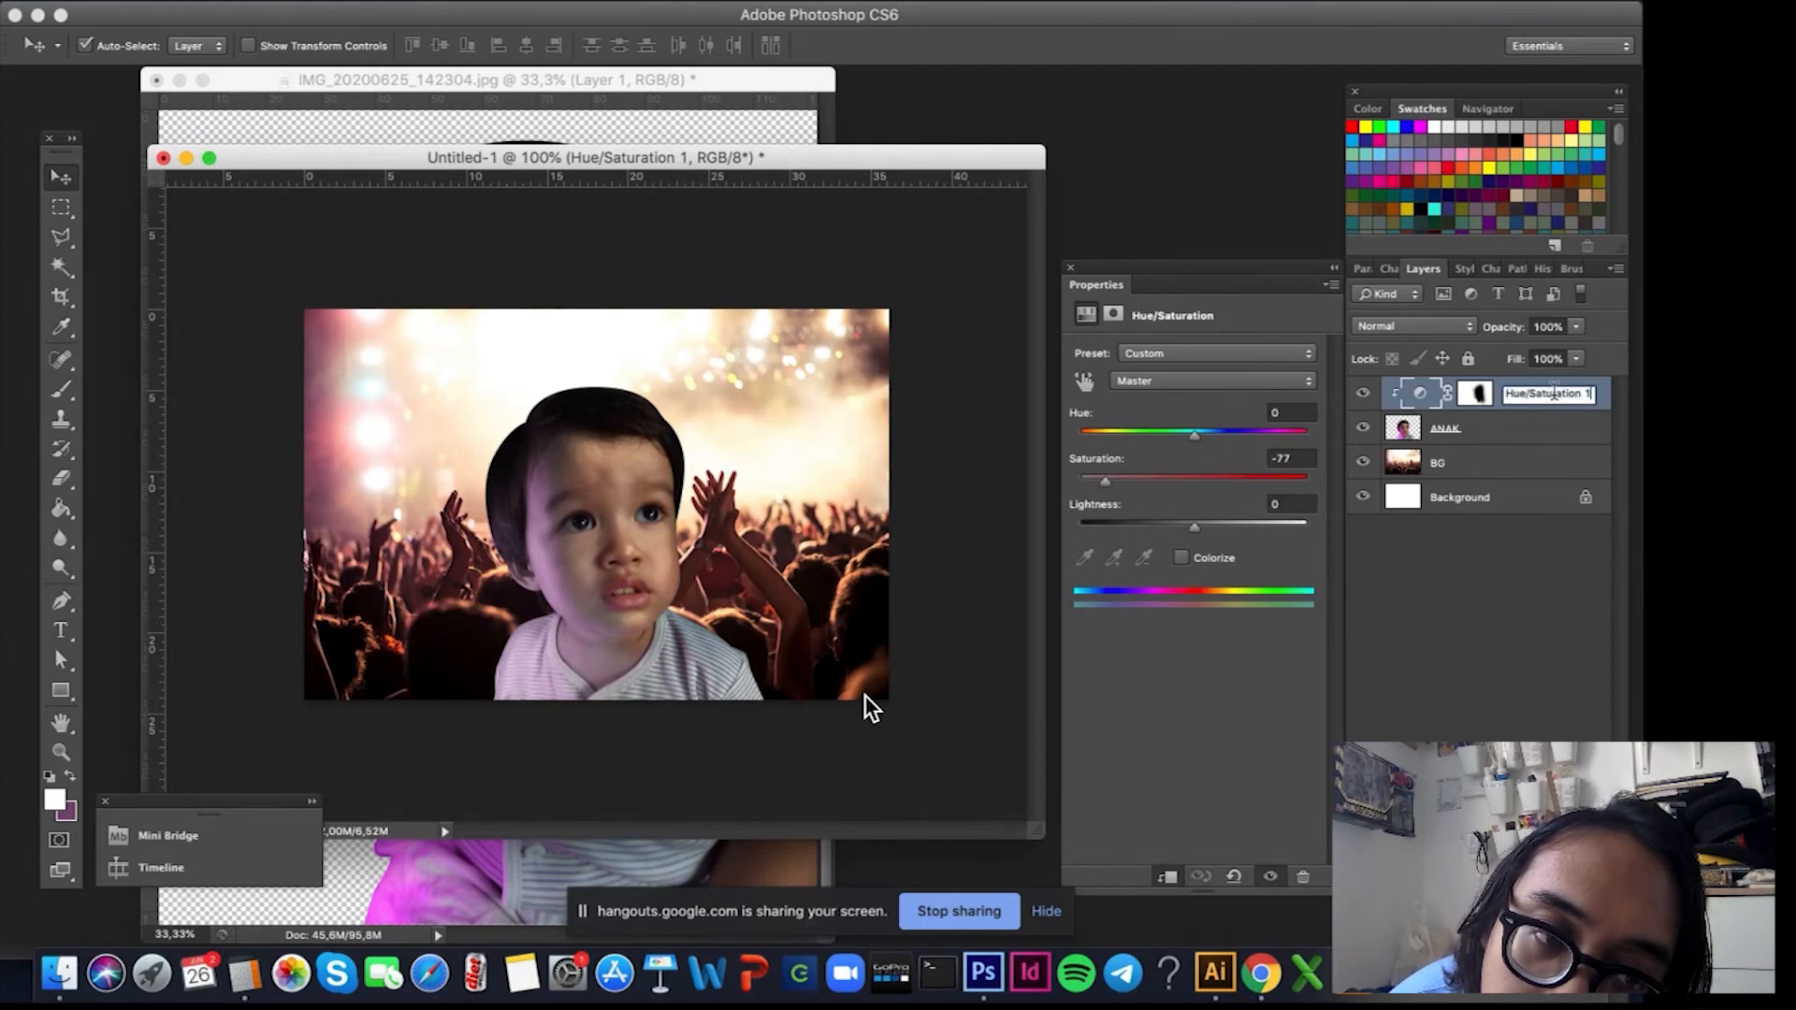
type("UT")
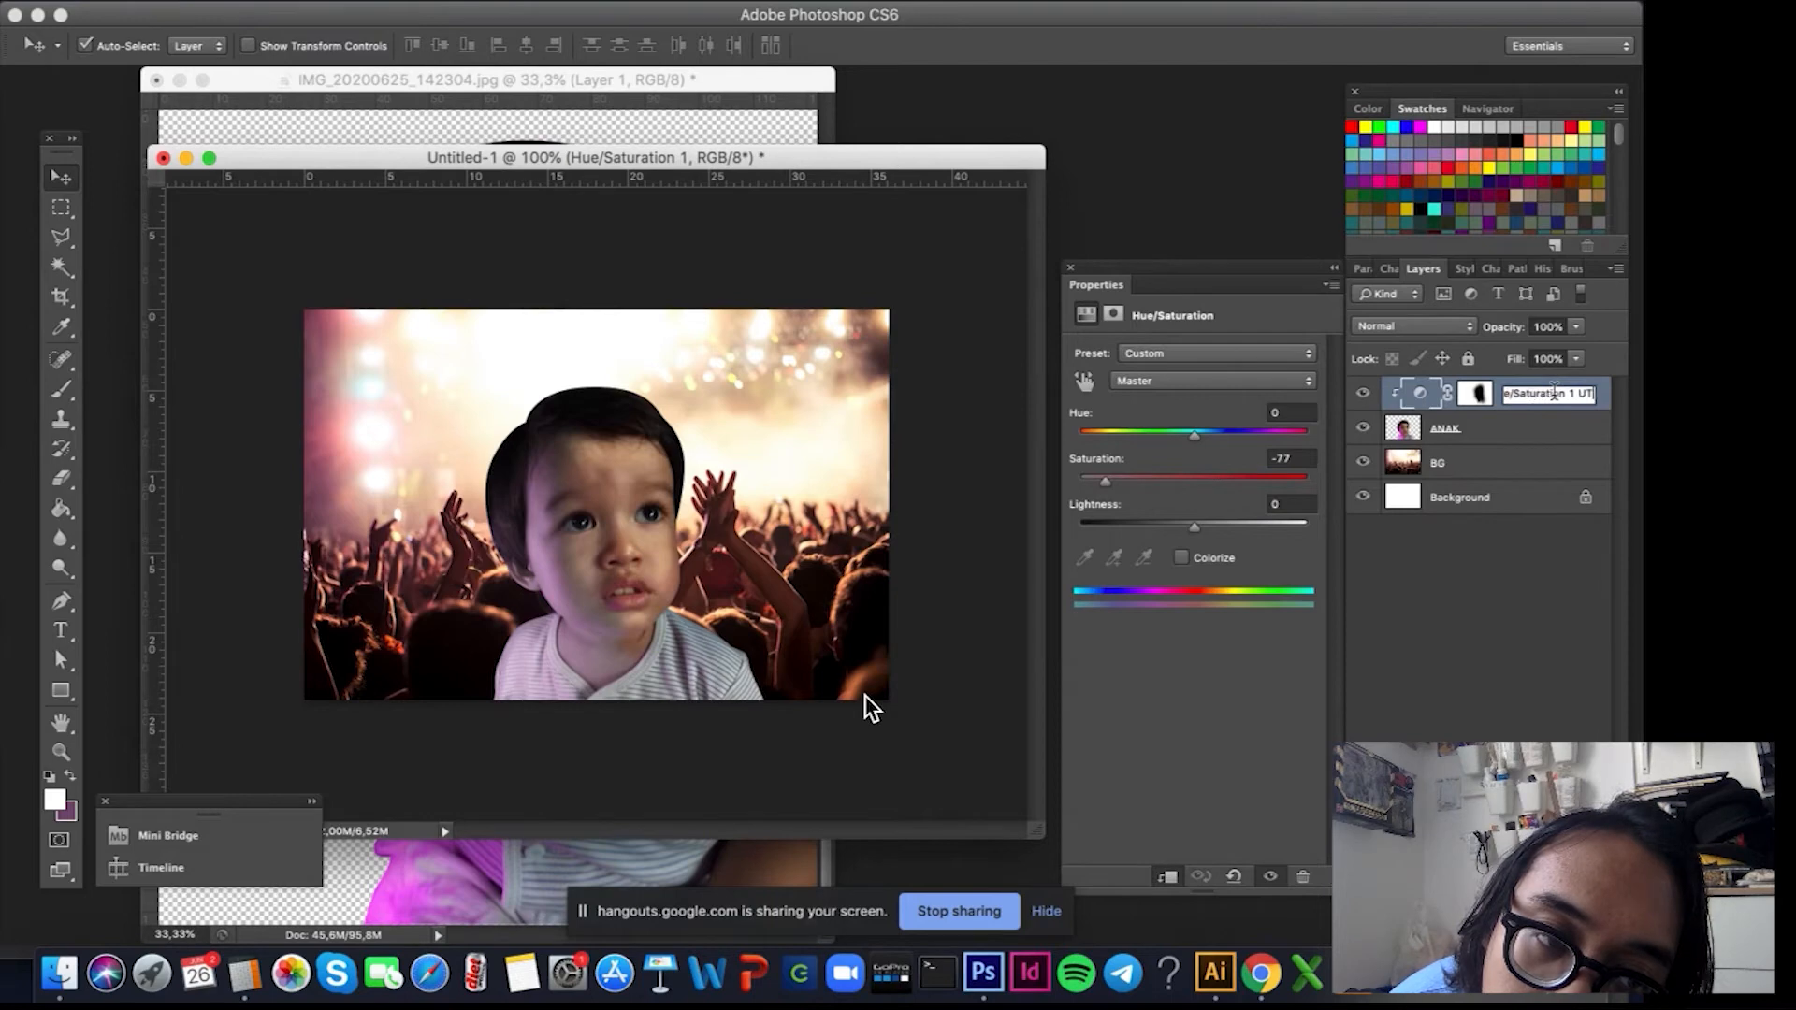
type("K HILANGKAN UNGU")
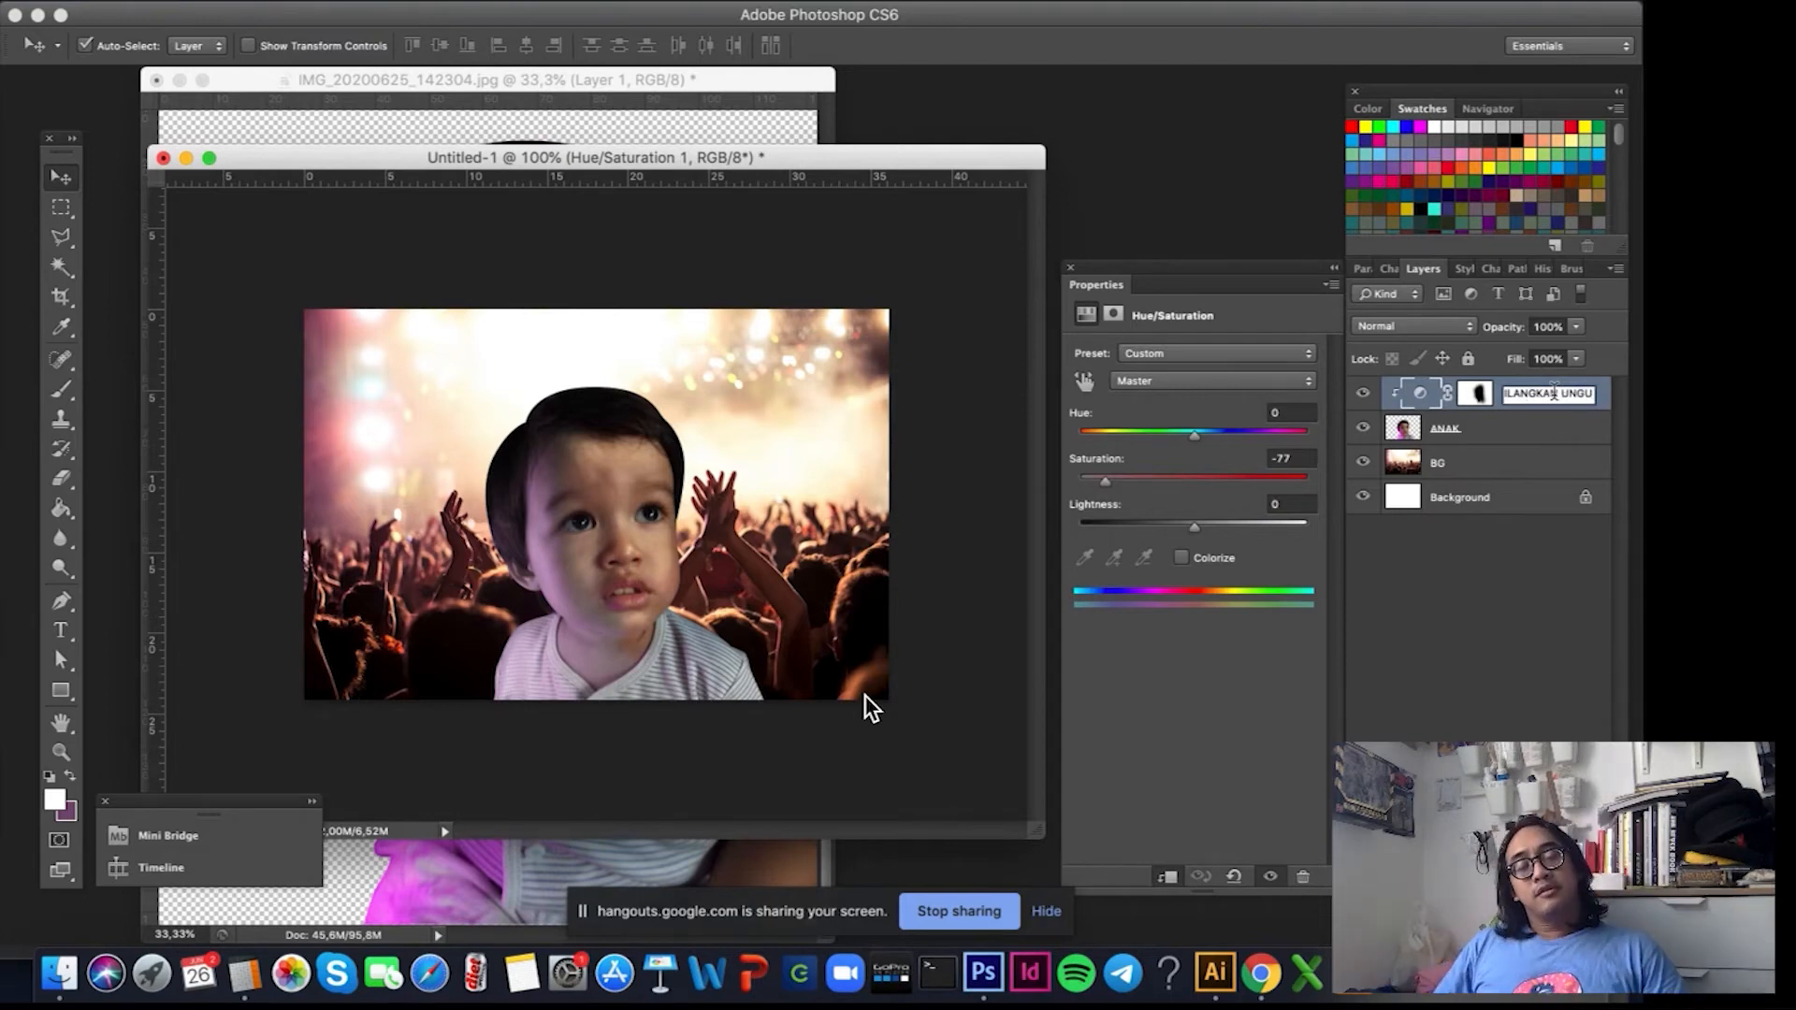
key("Return")
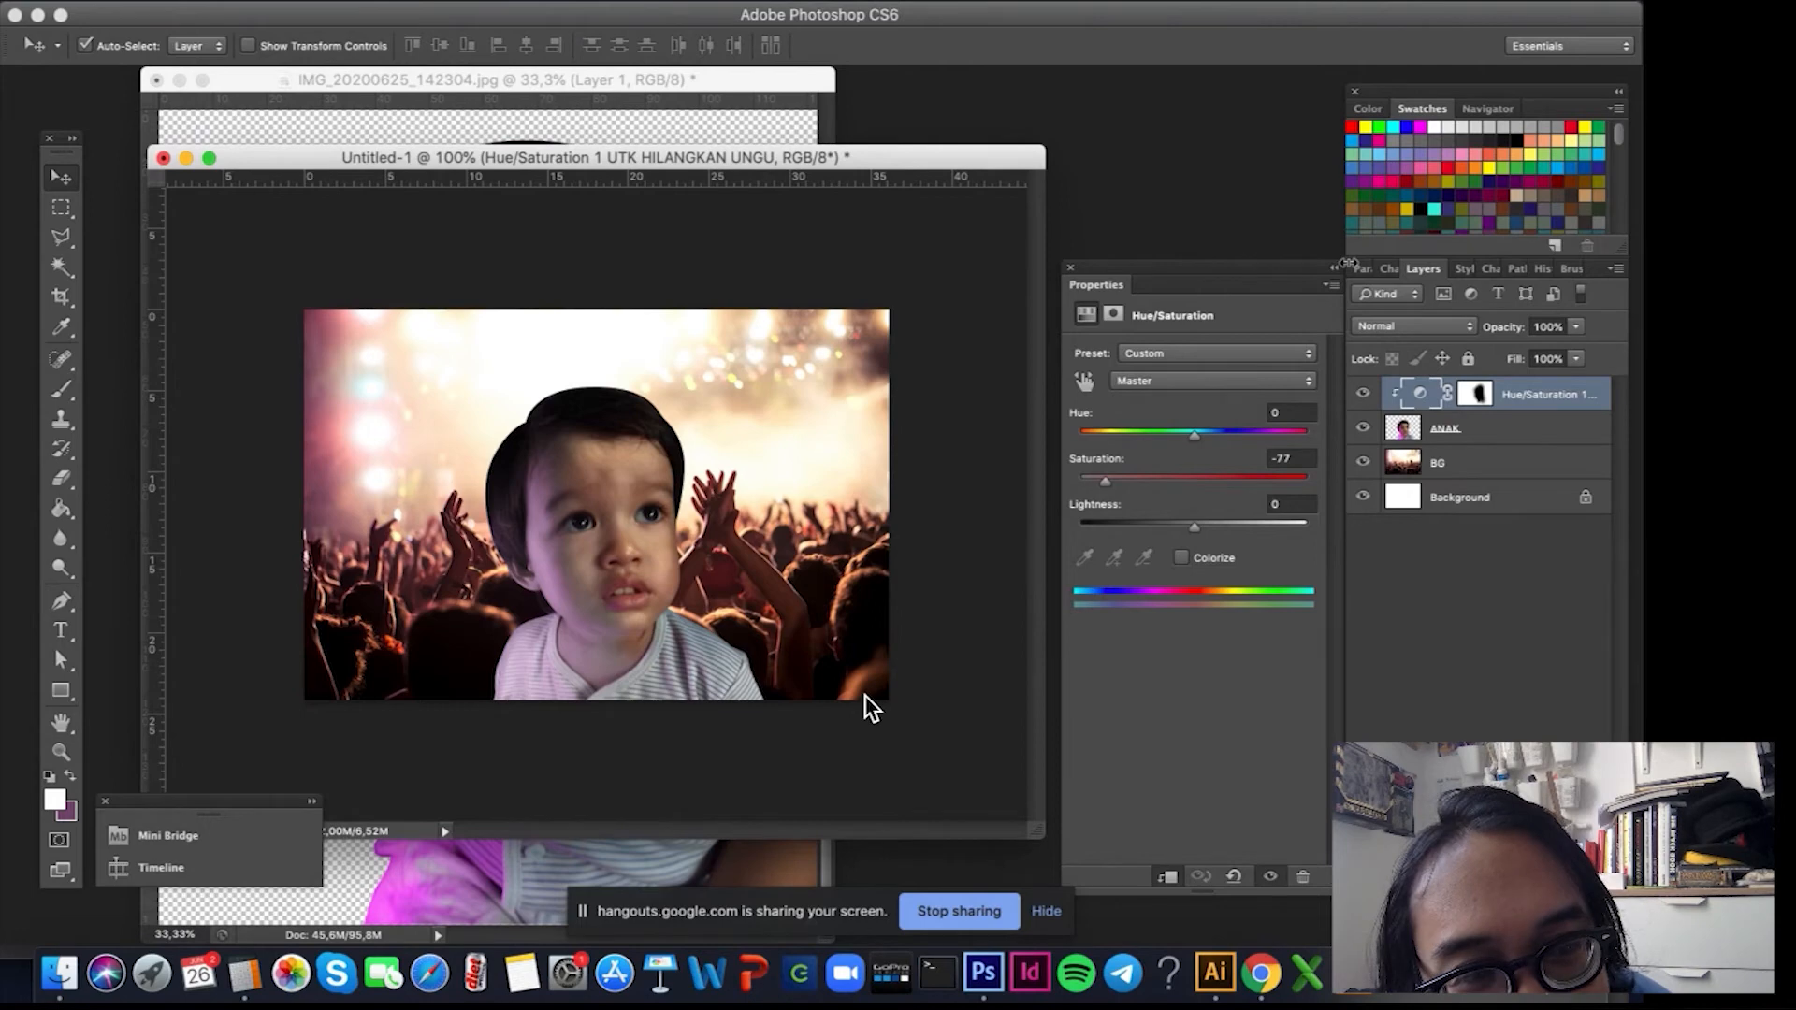
double_click(1541, 397)
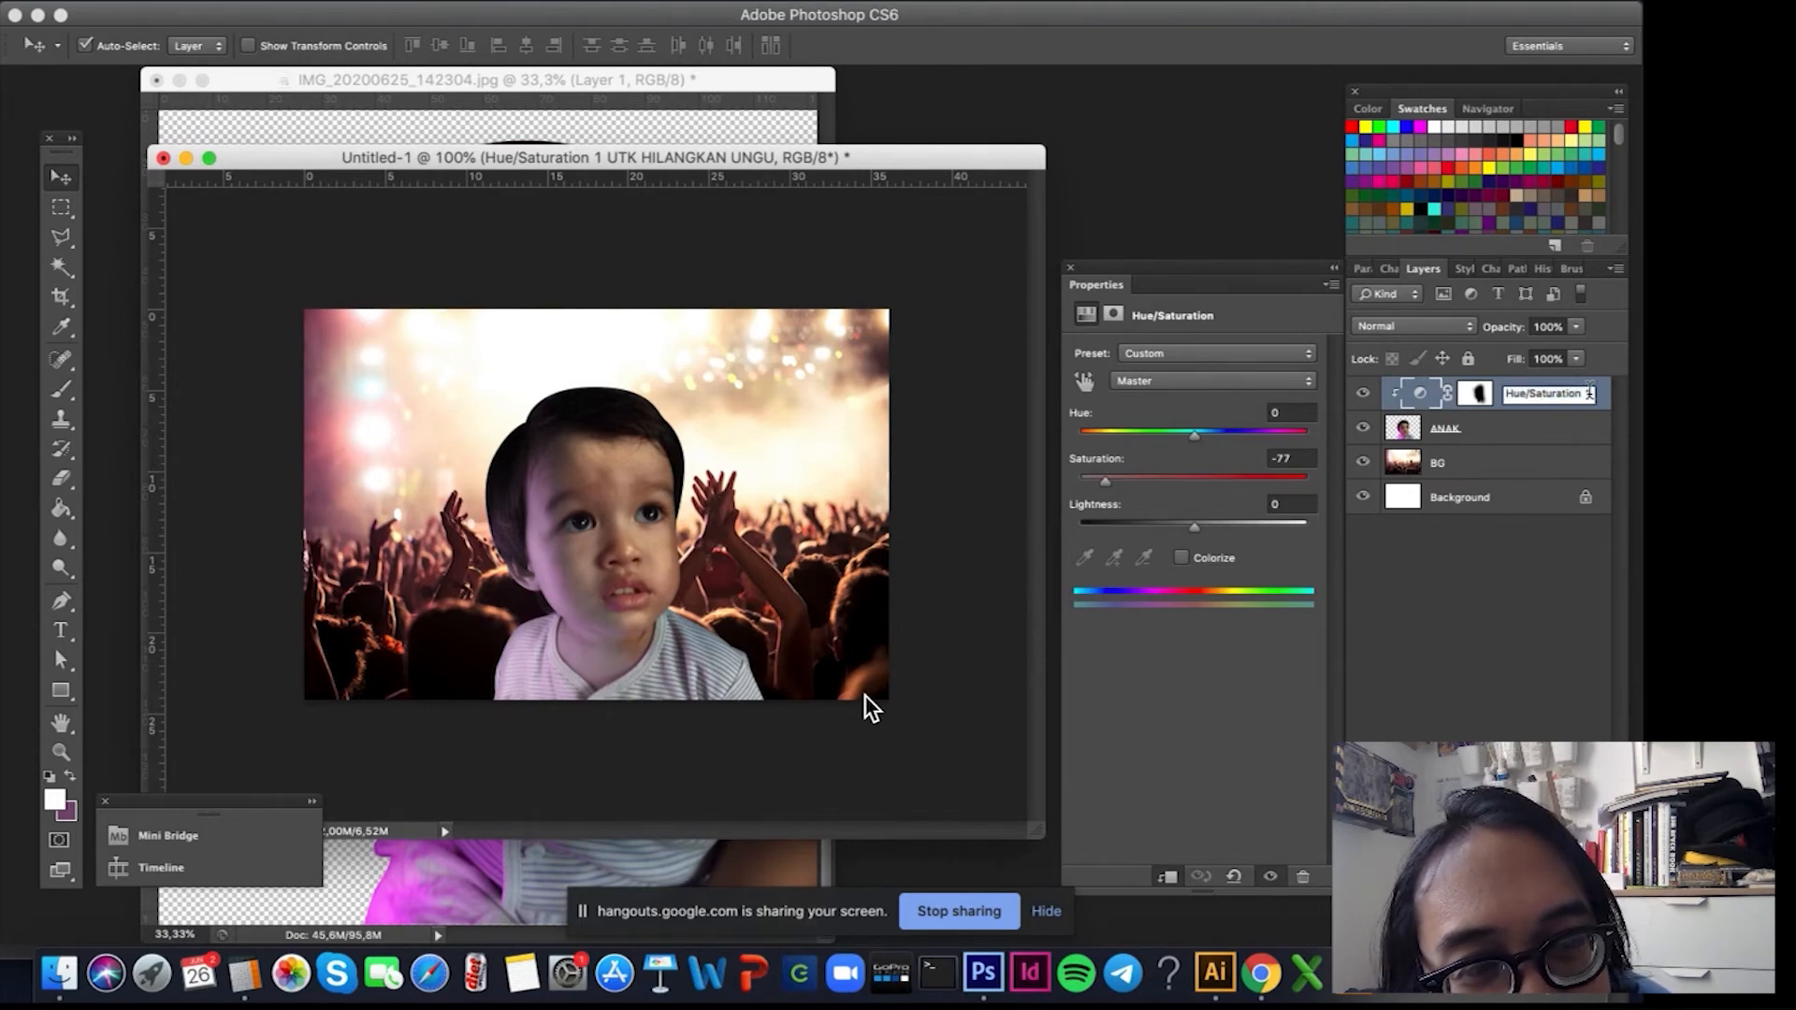
key("BackSpace")
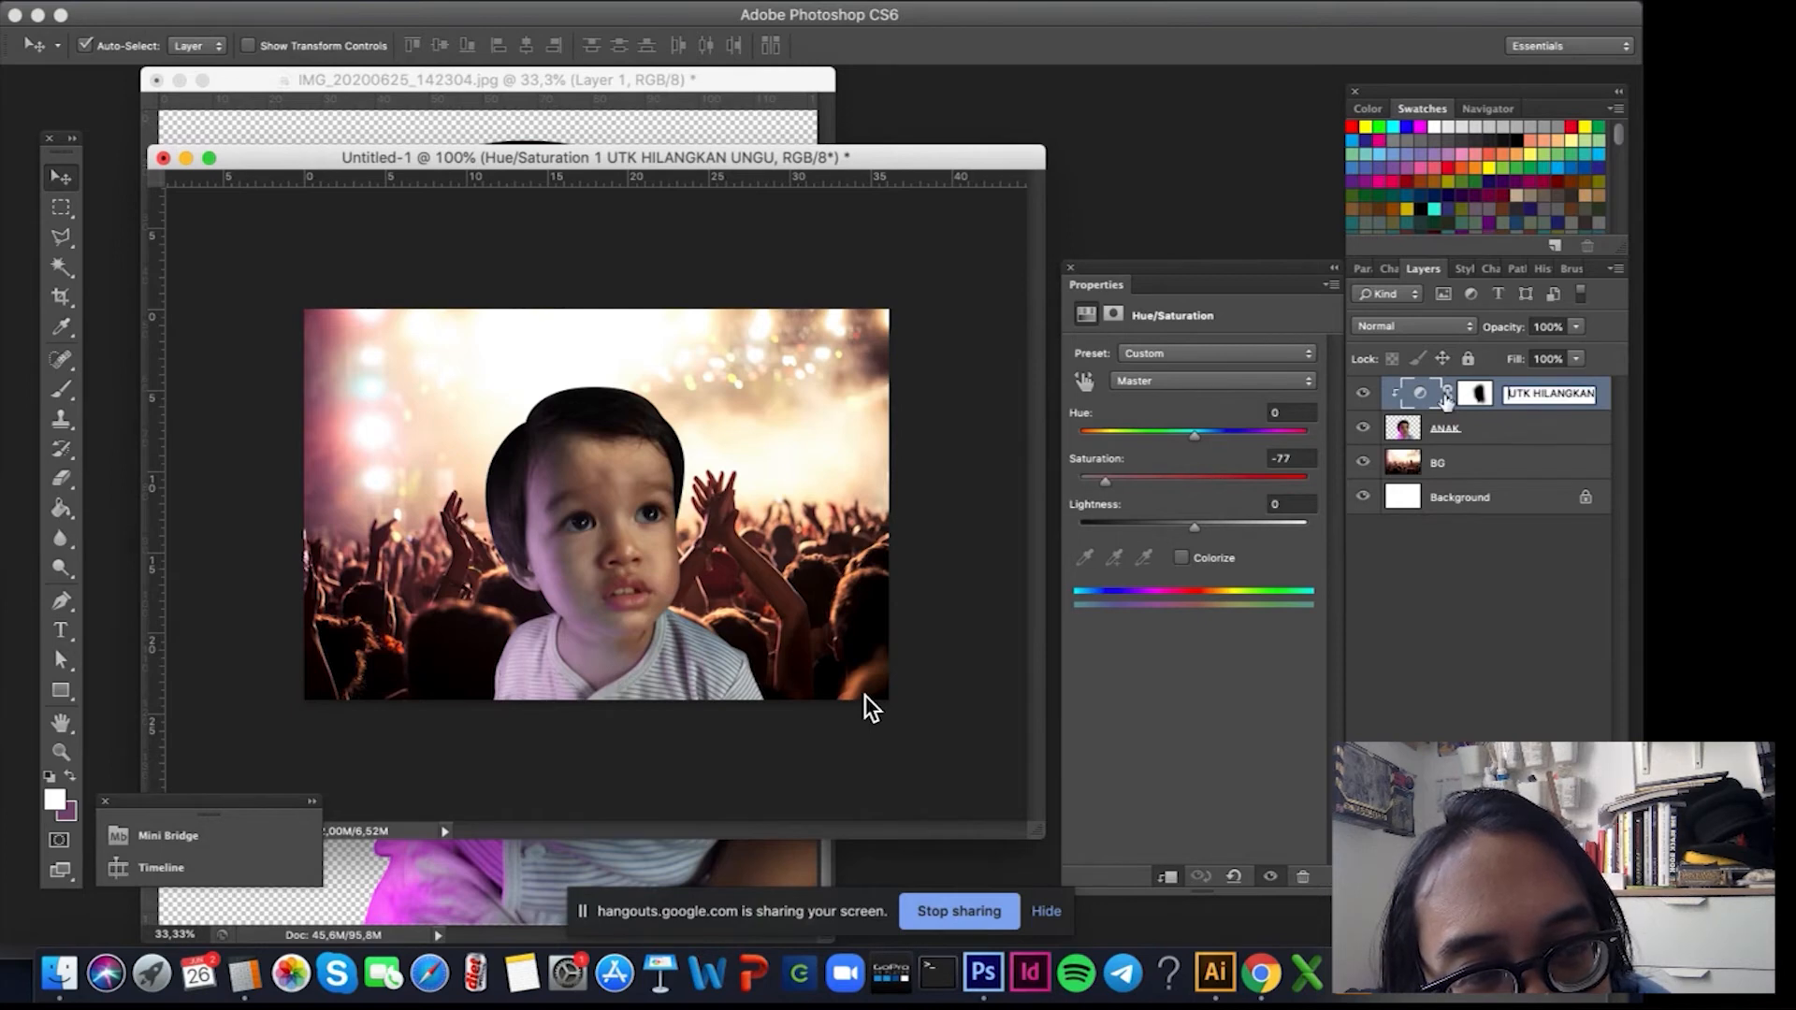
key("Return")
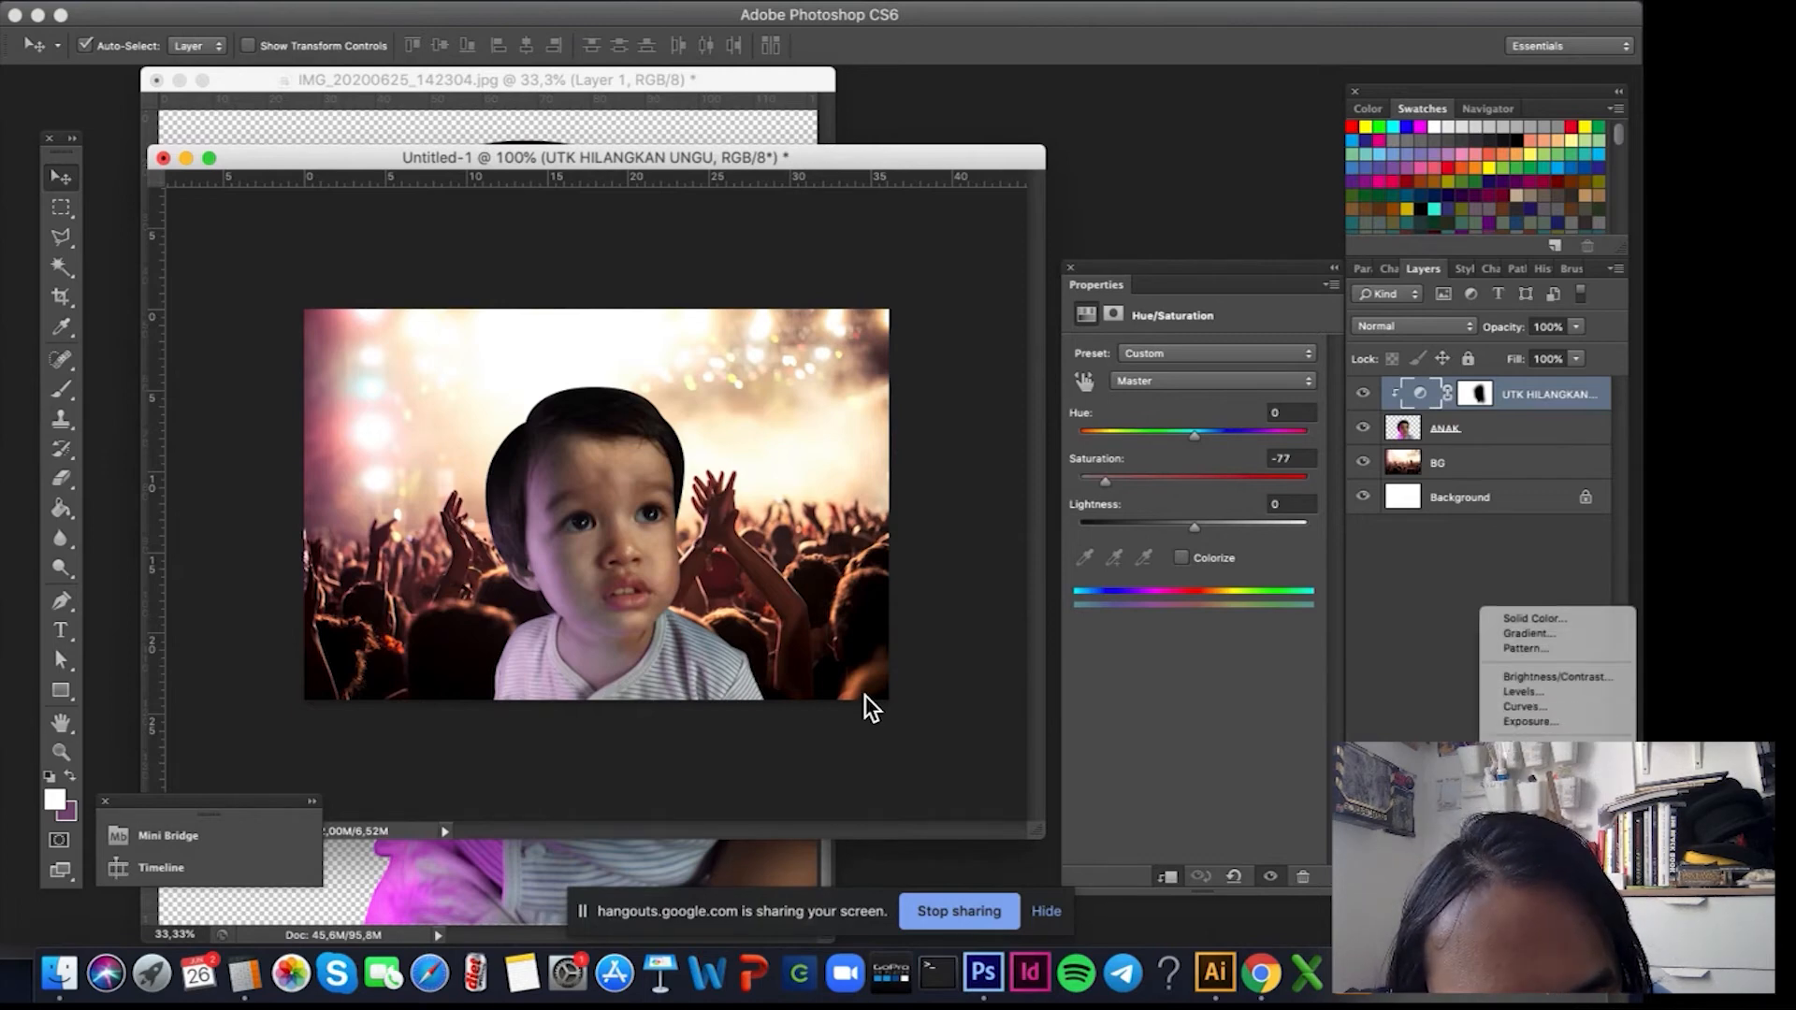
Add another Hue/Saturation adjustment layer on top, clip it to the child's layer and set its Lightness to -15.
left_click(1534, 764)
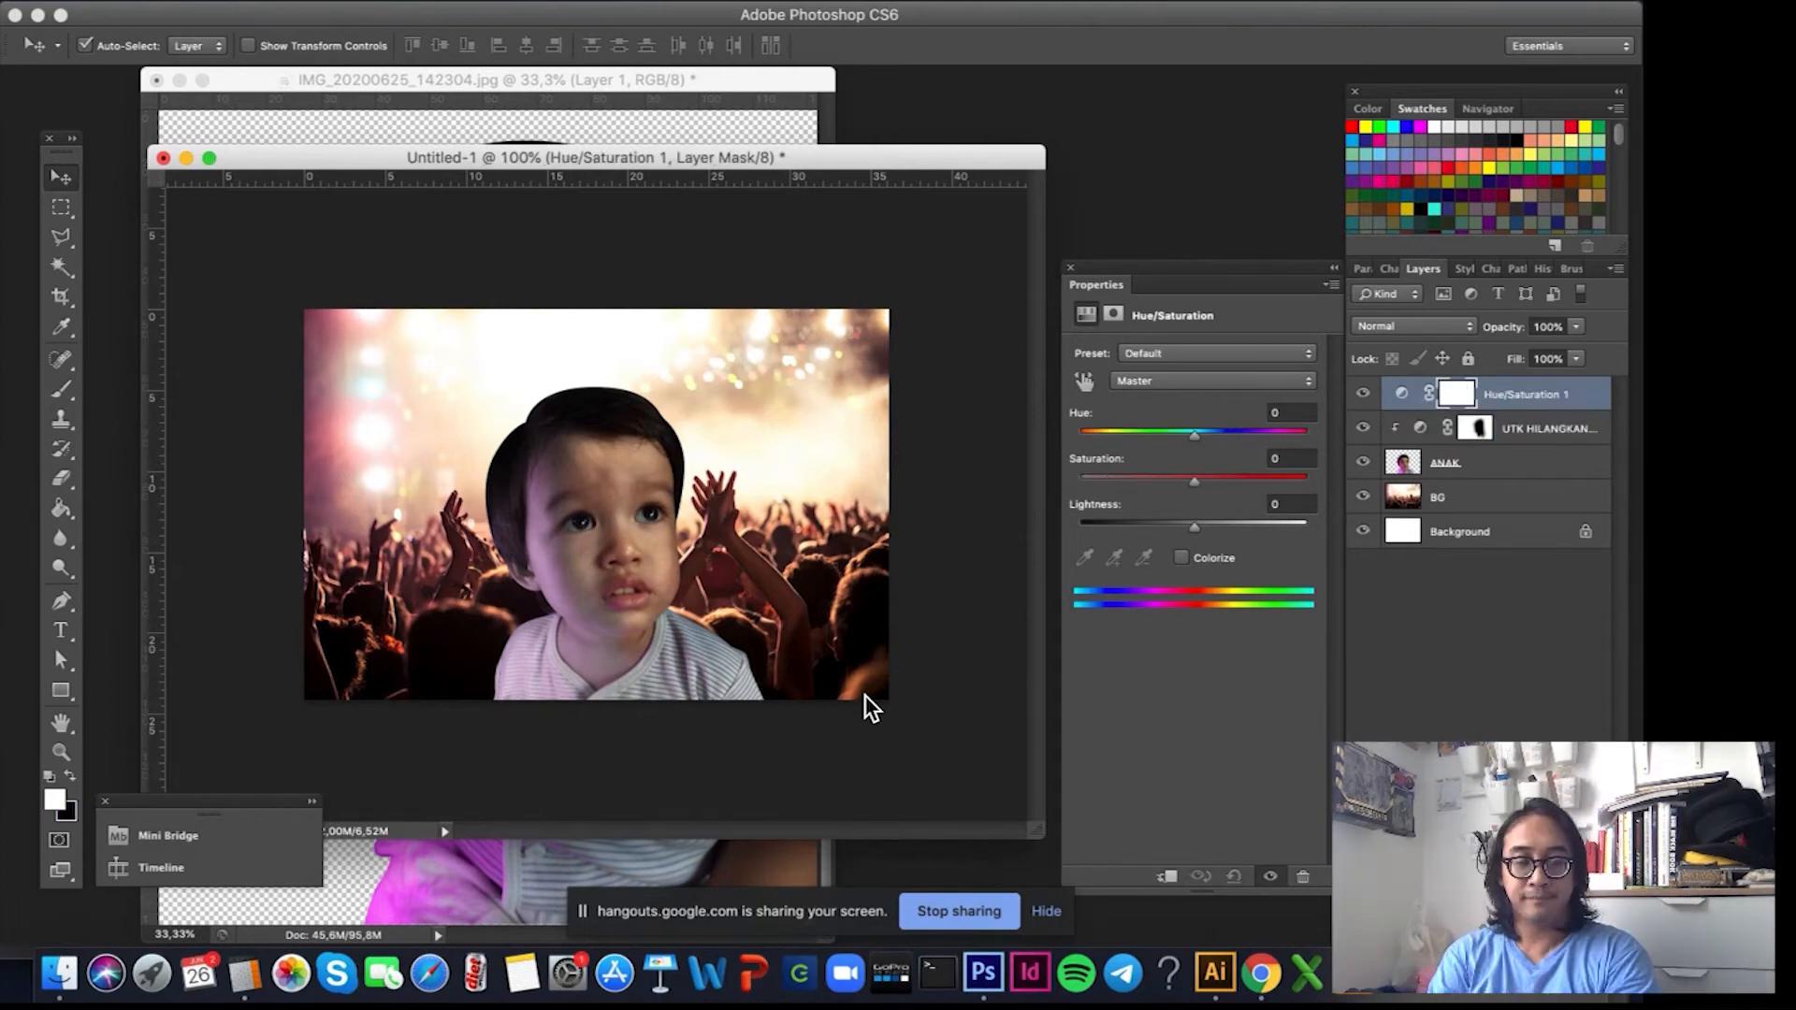
left_click(1519, 407, "alt")
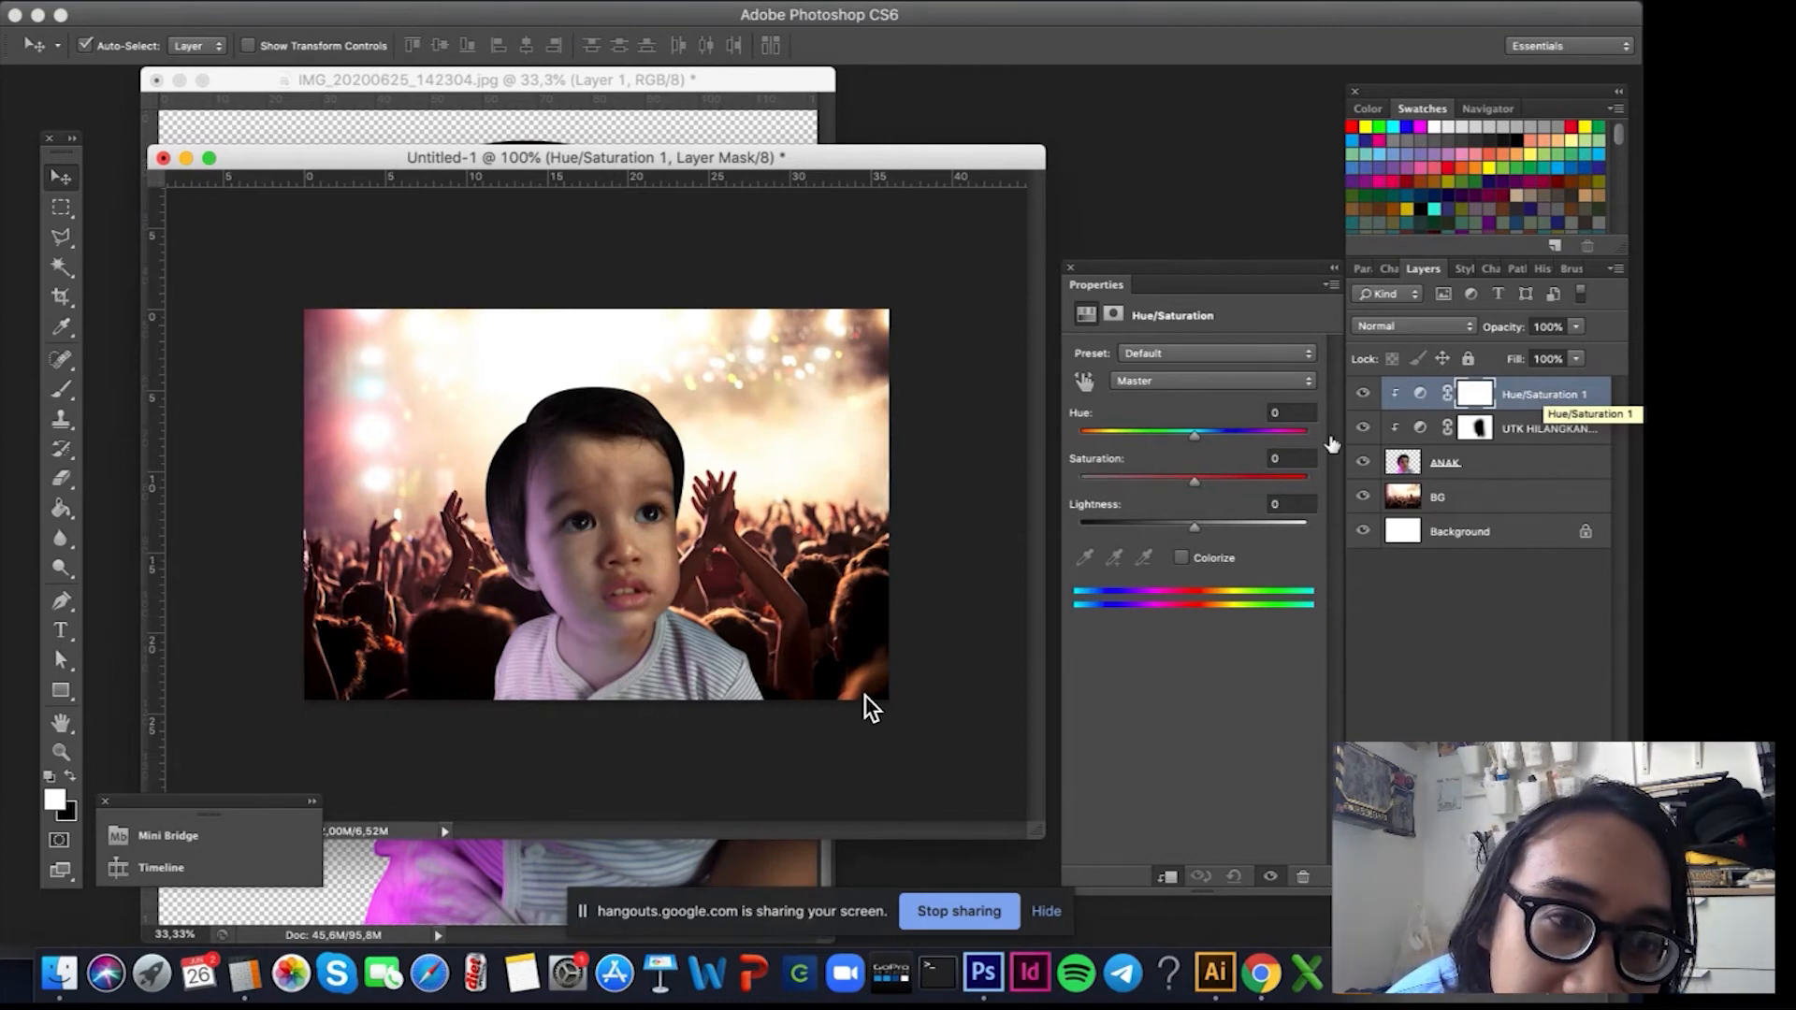
left_click_drag(1194, 533, 1177, 533)
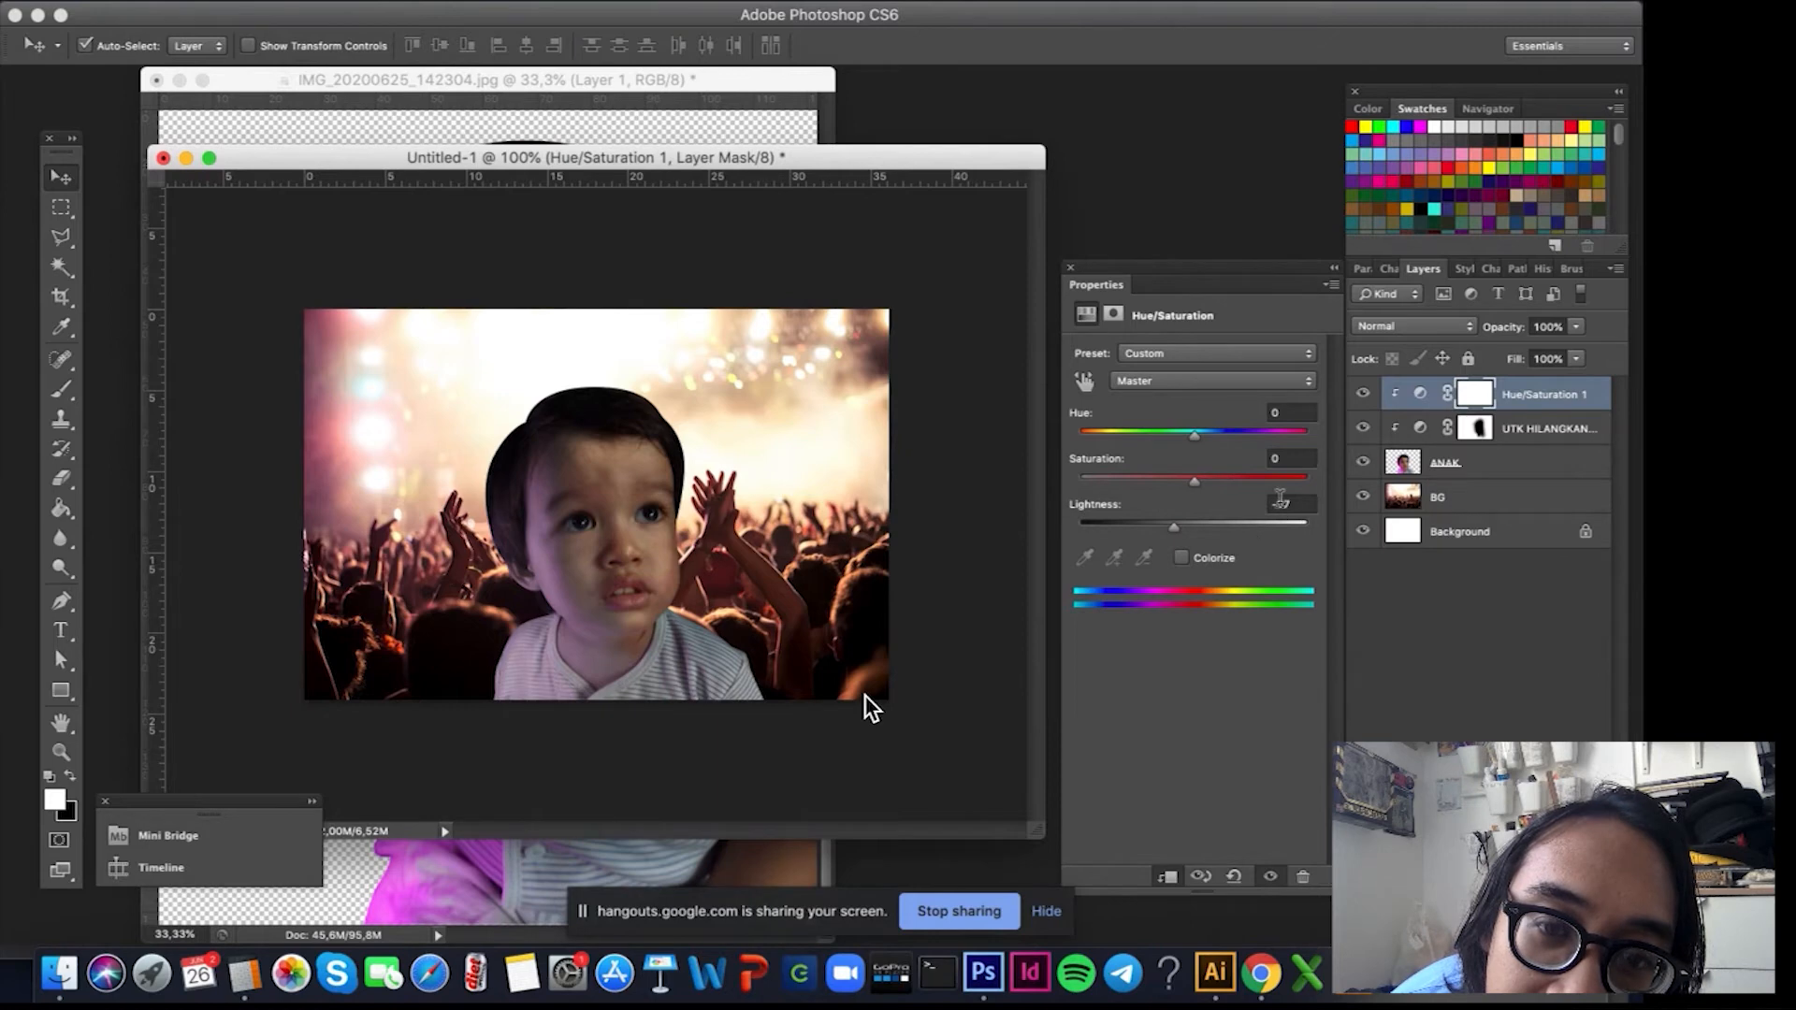
left_click(1310, 503)
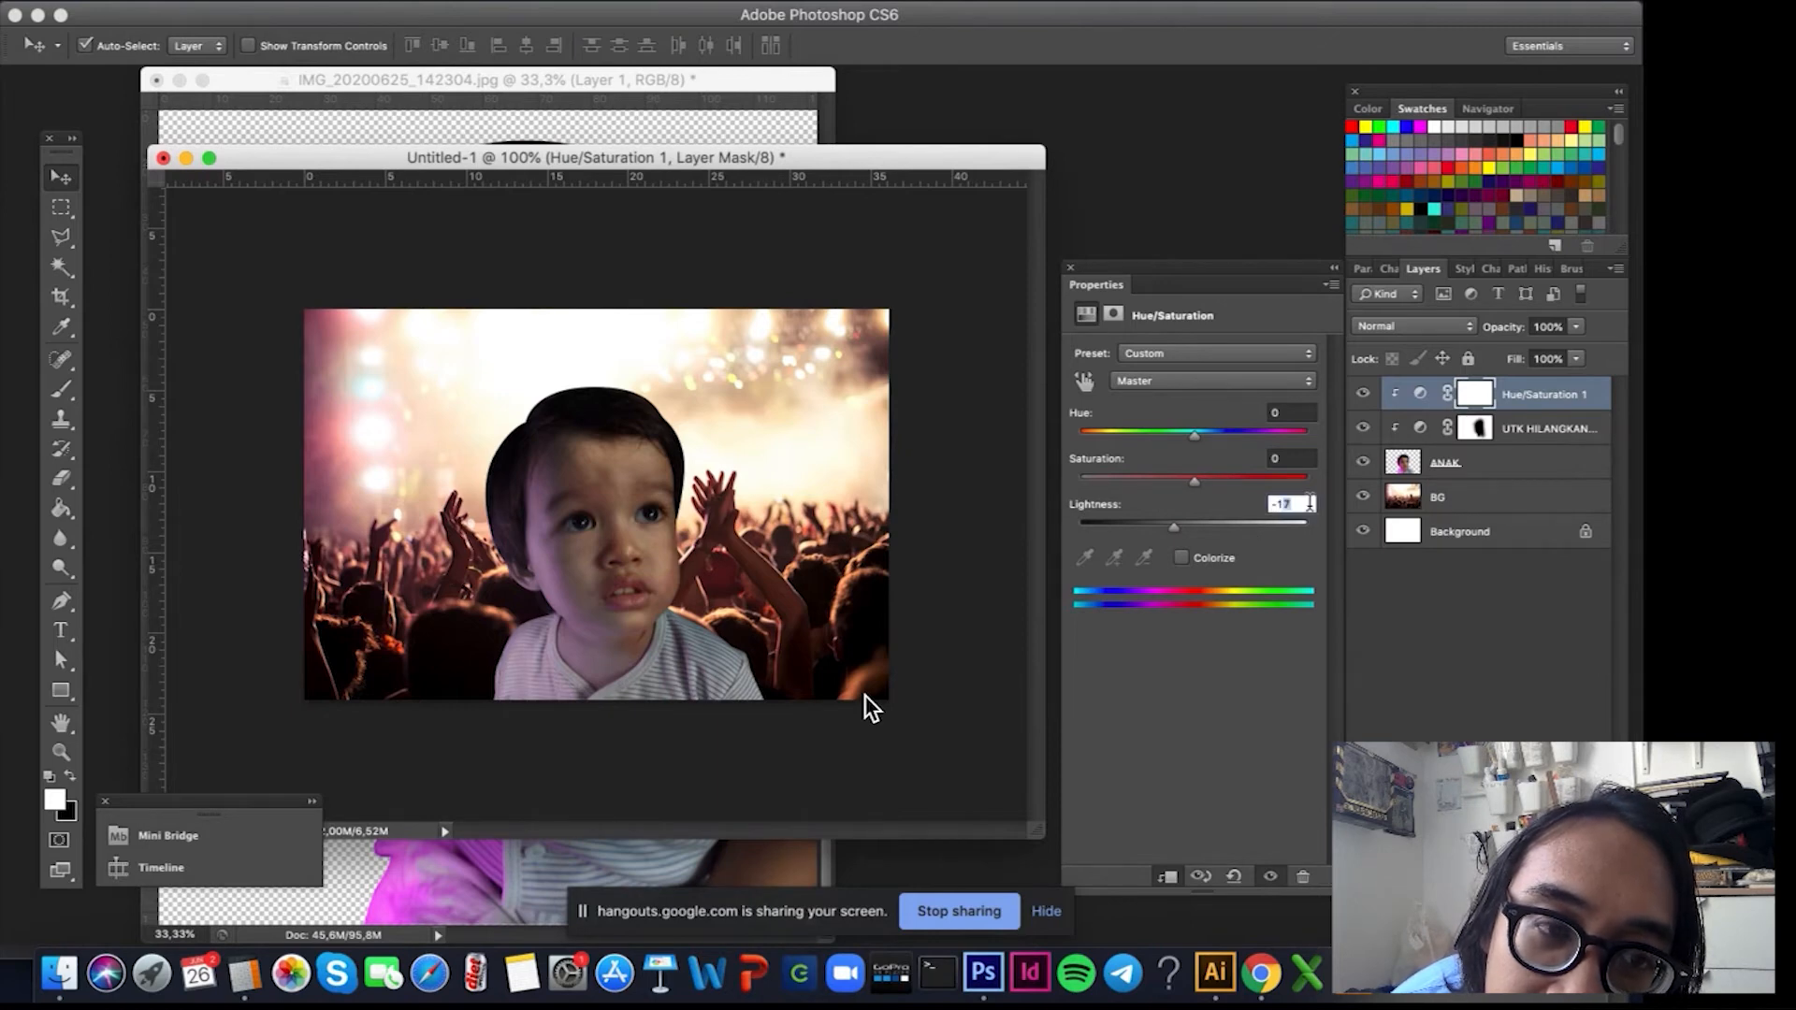
type("-15")
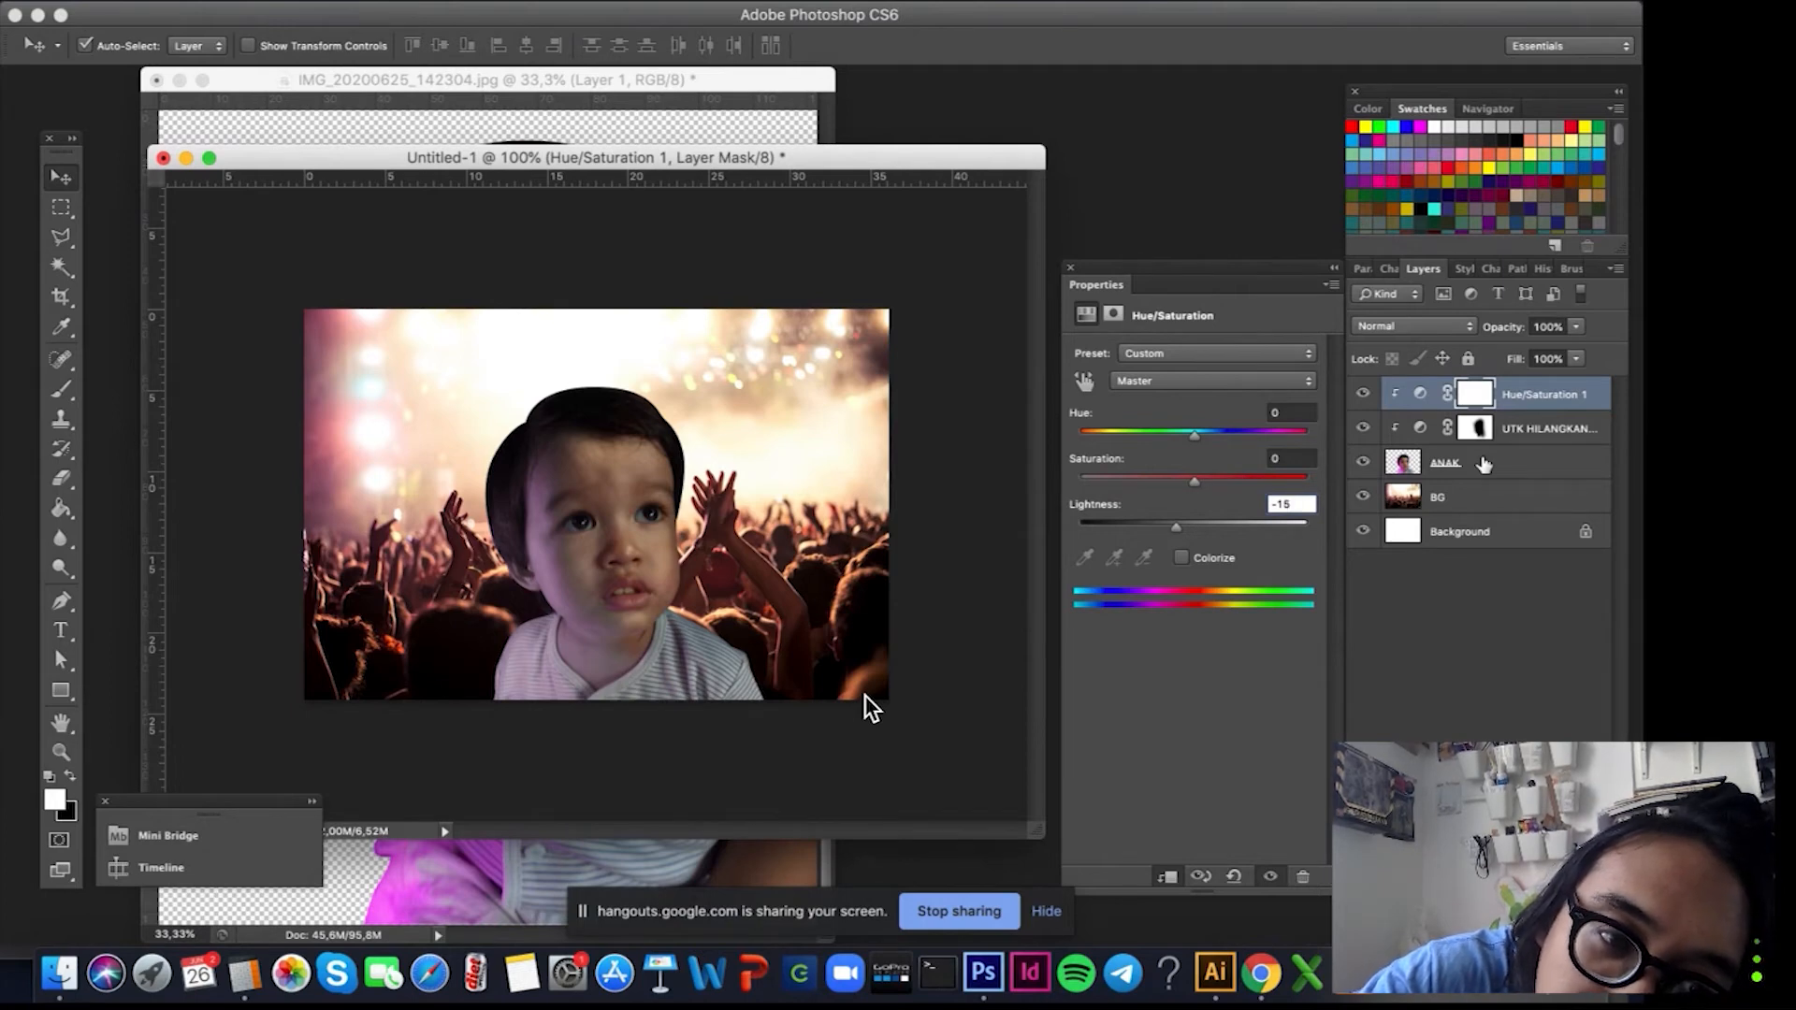
Rename the darkening Hue/Saturation 1 layer as GELAPIN.
double_click(1523, 396)
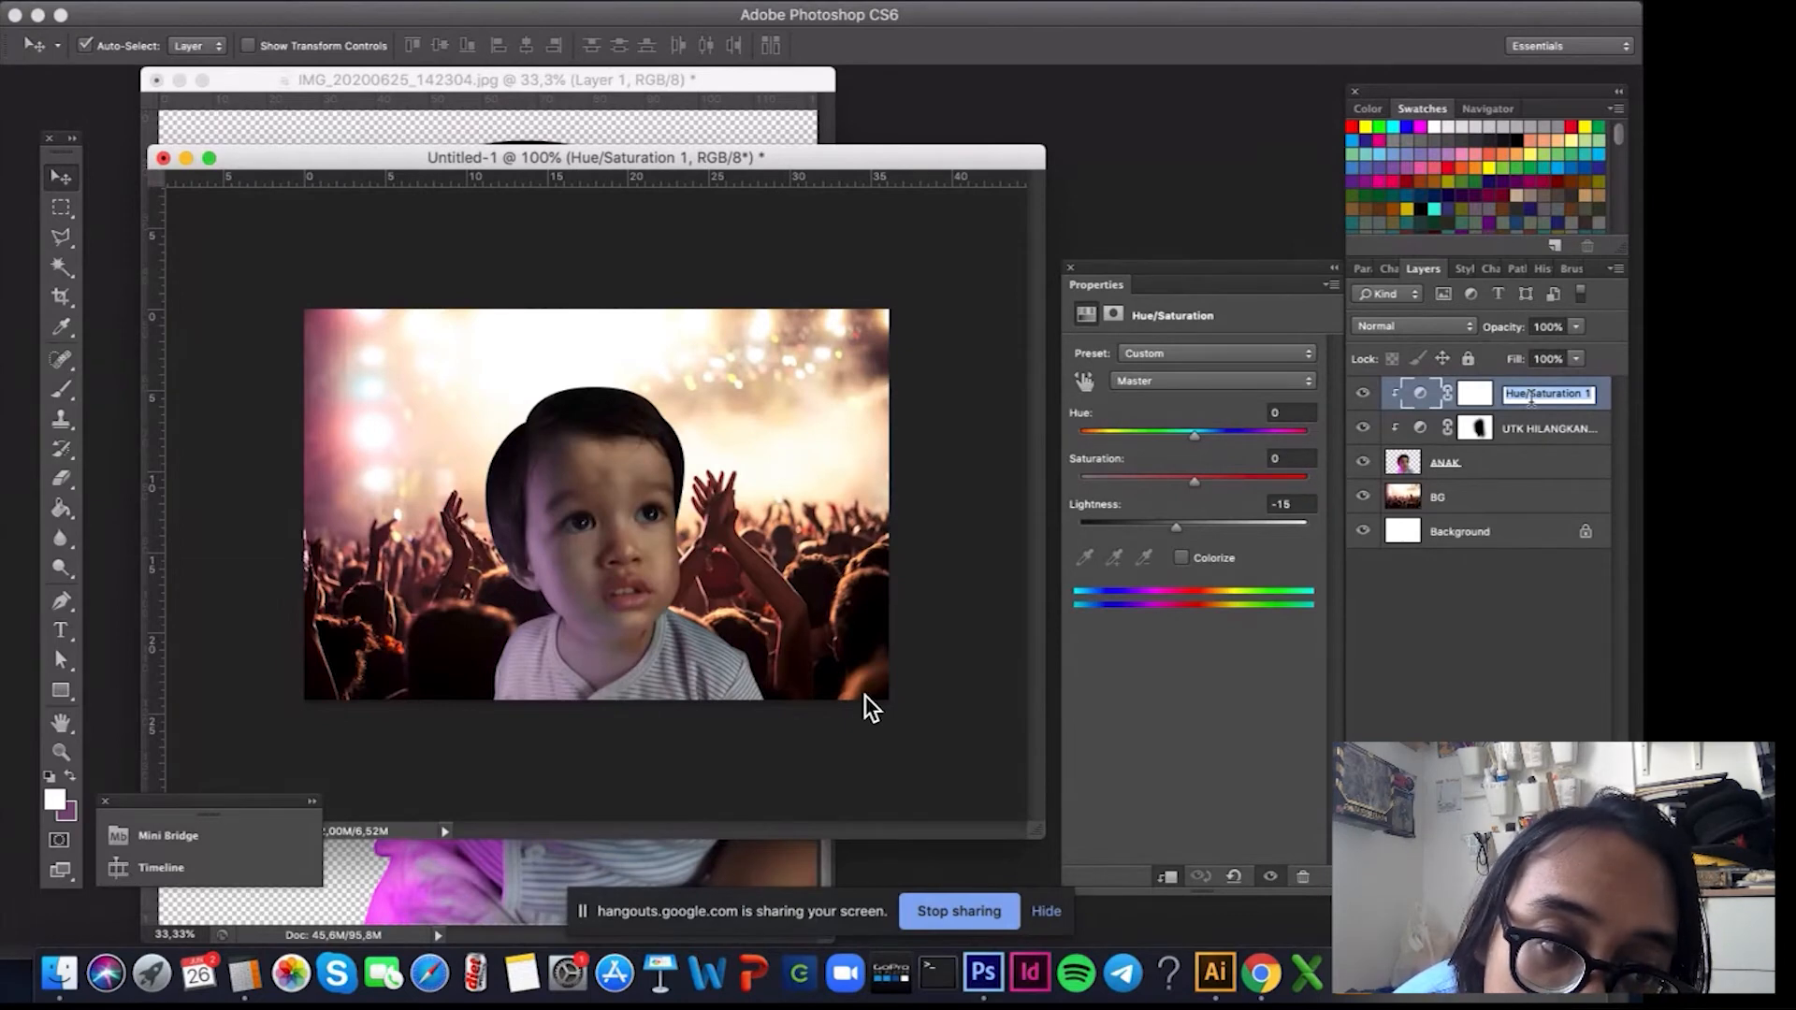
type("GEL")
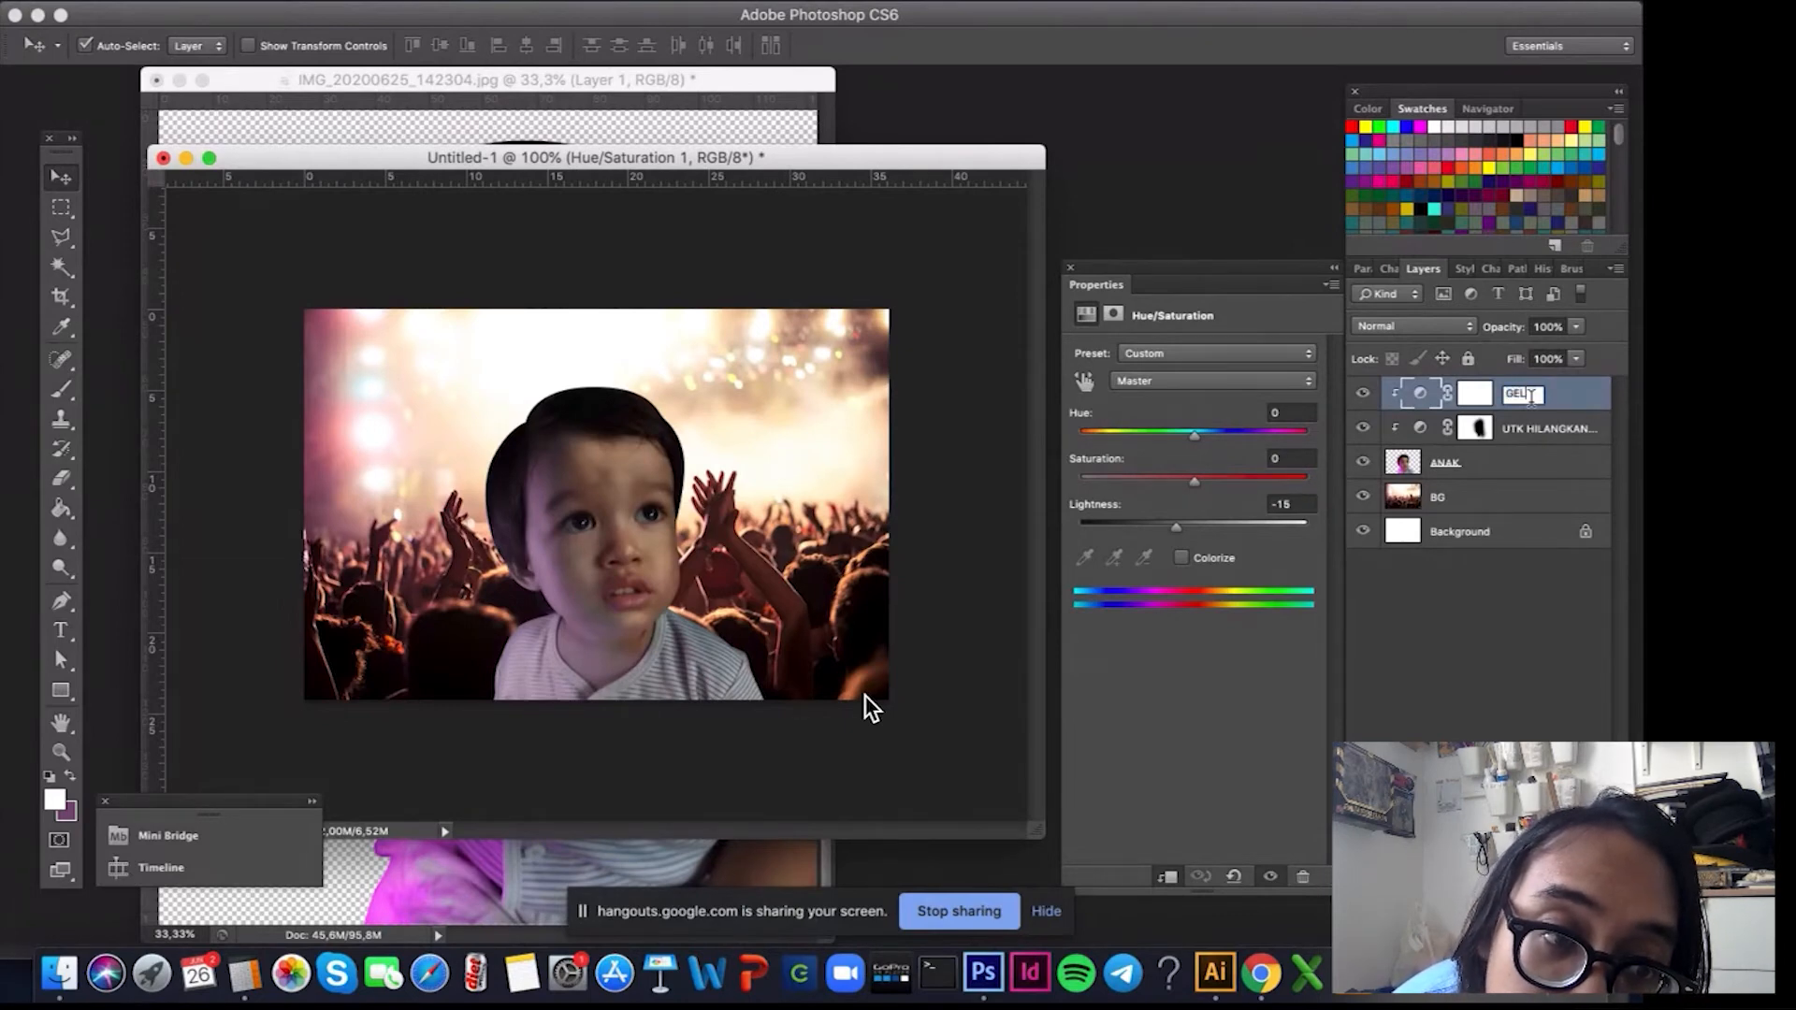
type("APING")
key("BackSpace")
key("Return")
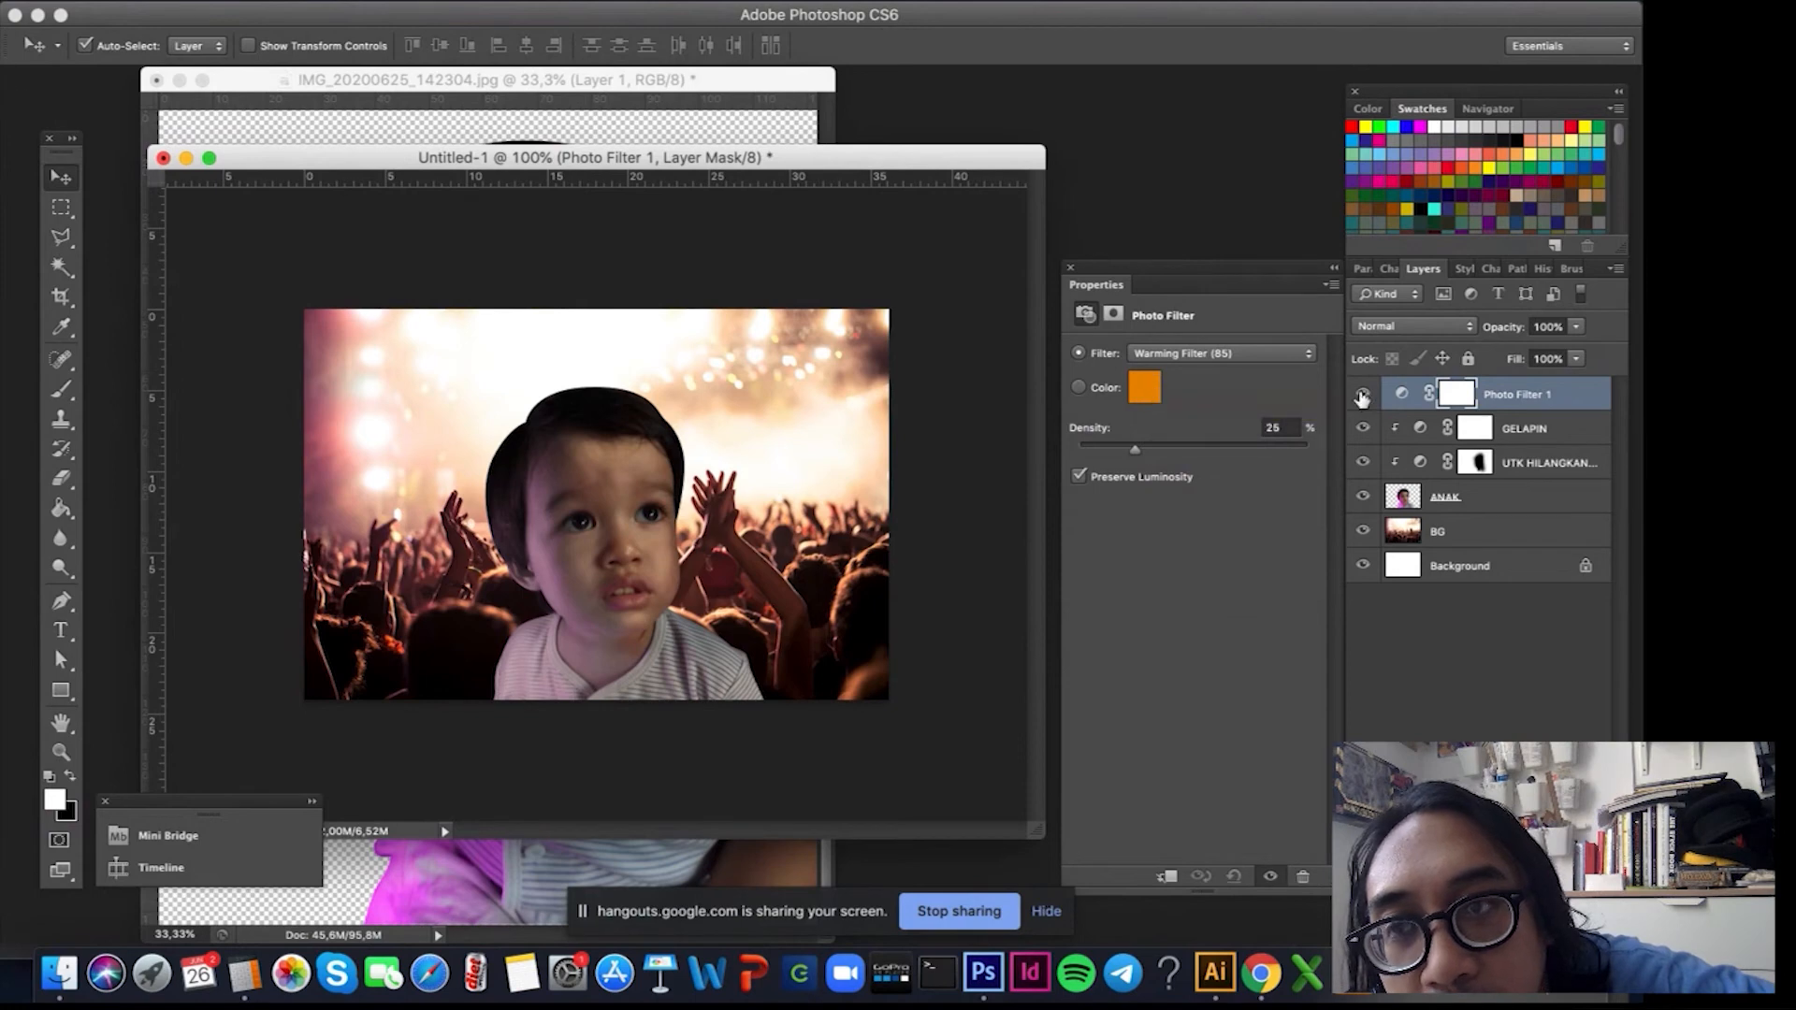
Toggle the visibility of Photo Filter 1 to compare the image with and without the warming filter.
left_click(1362, 395)
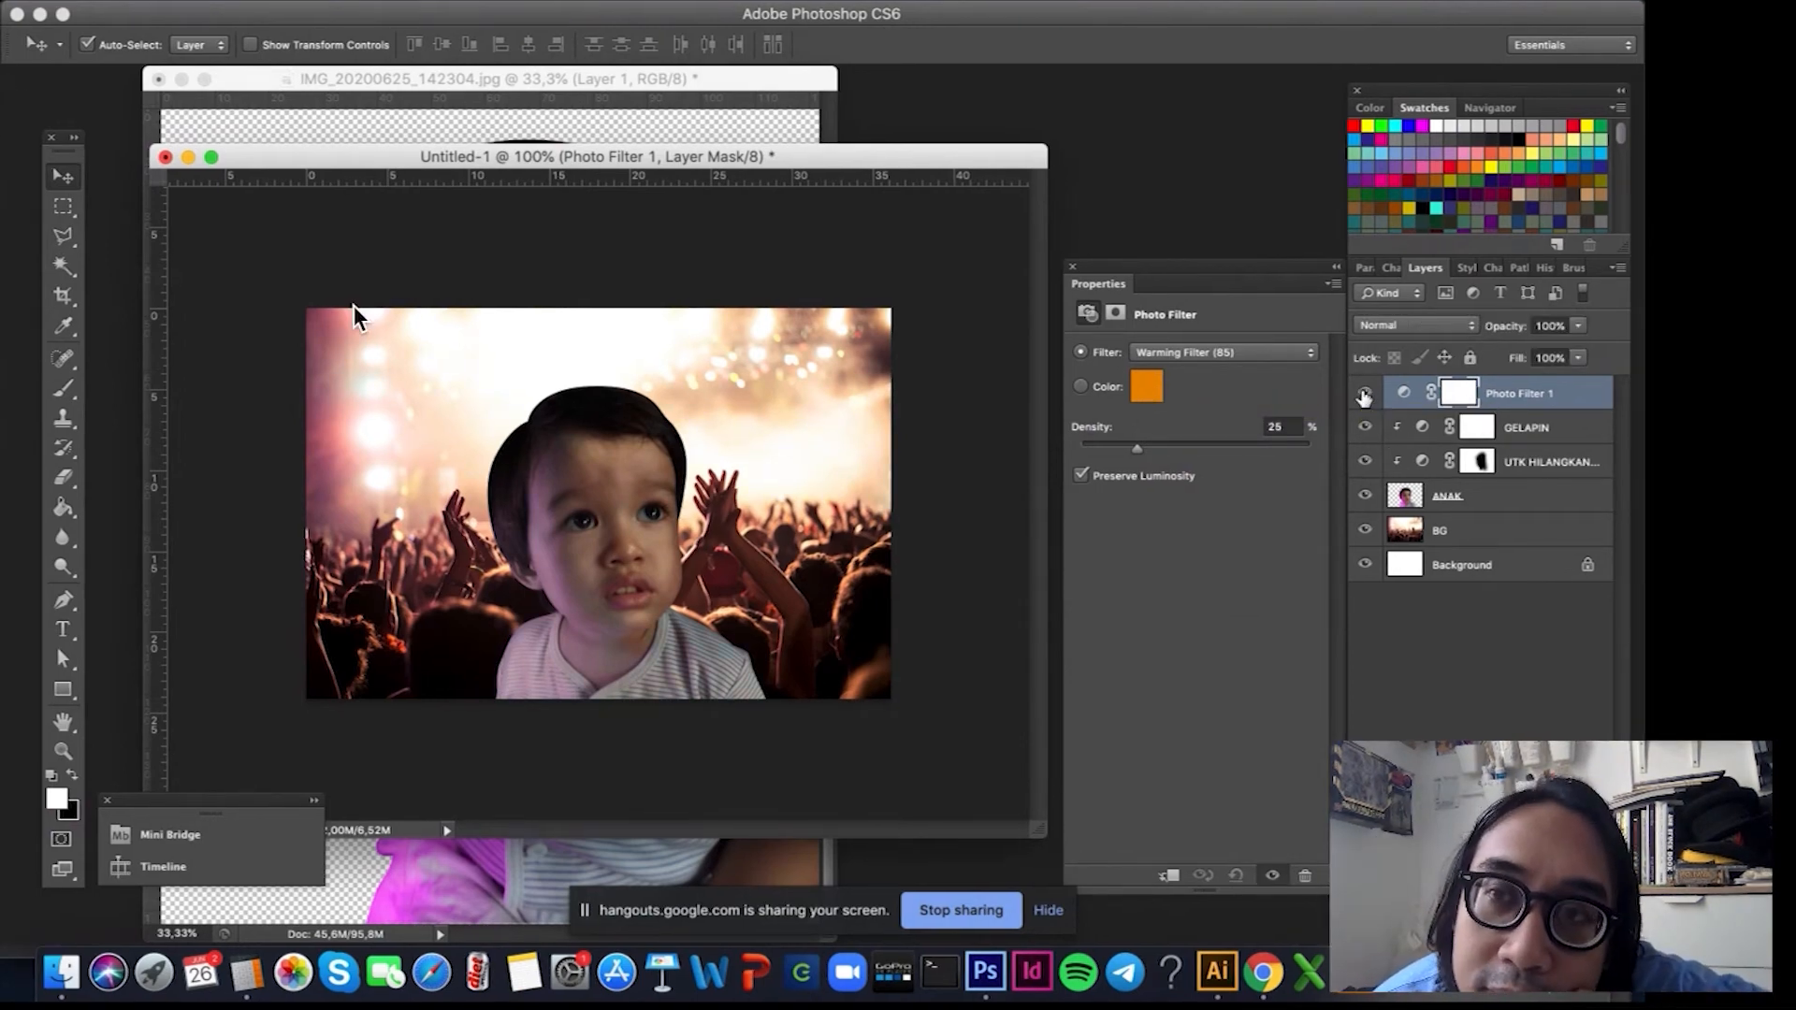
left_click(1364, 394)
left_click(1364, 394)
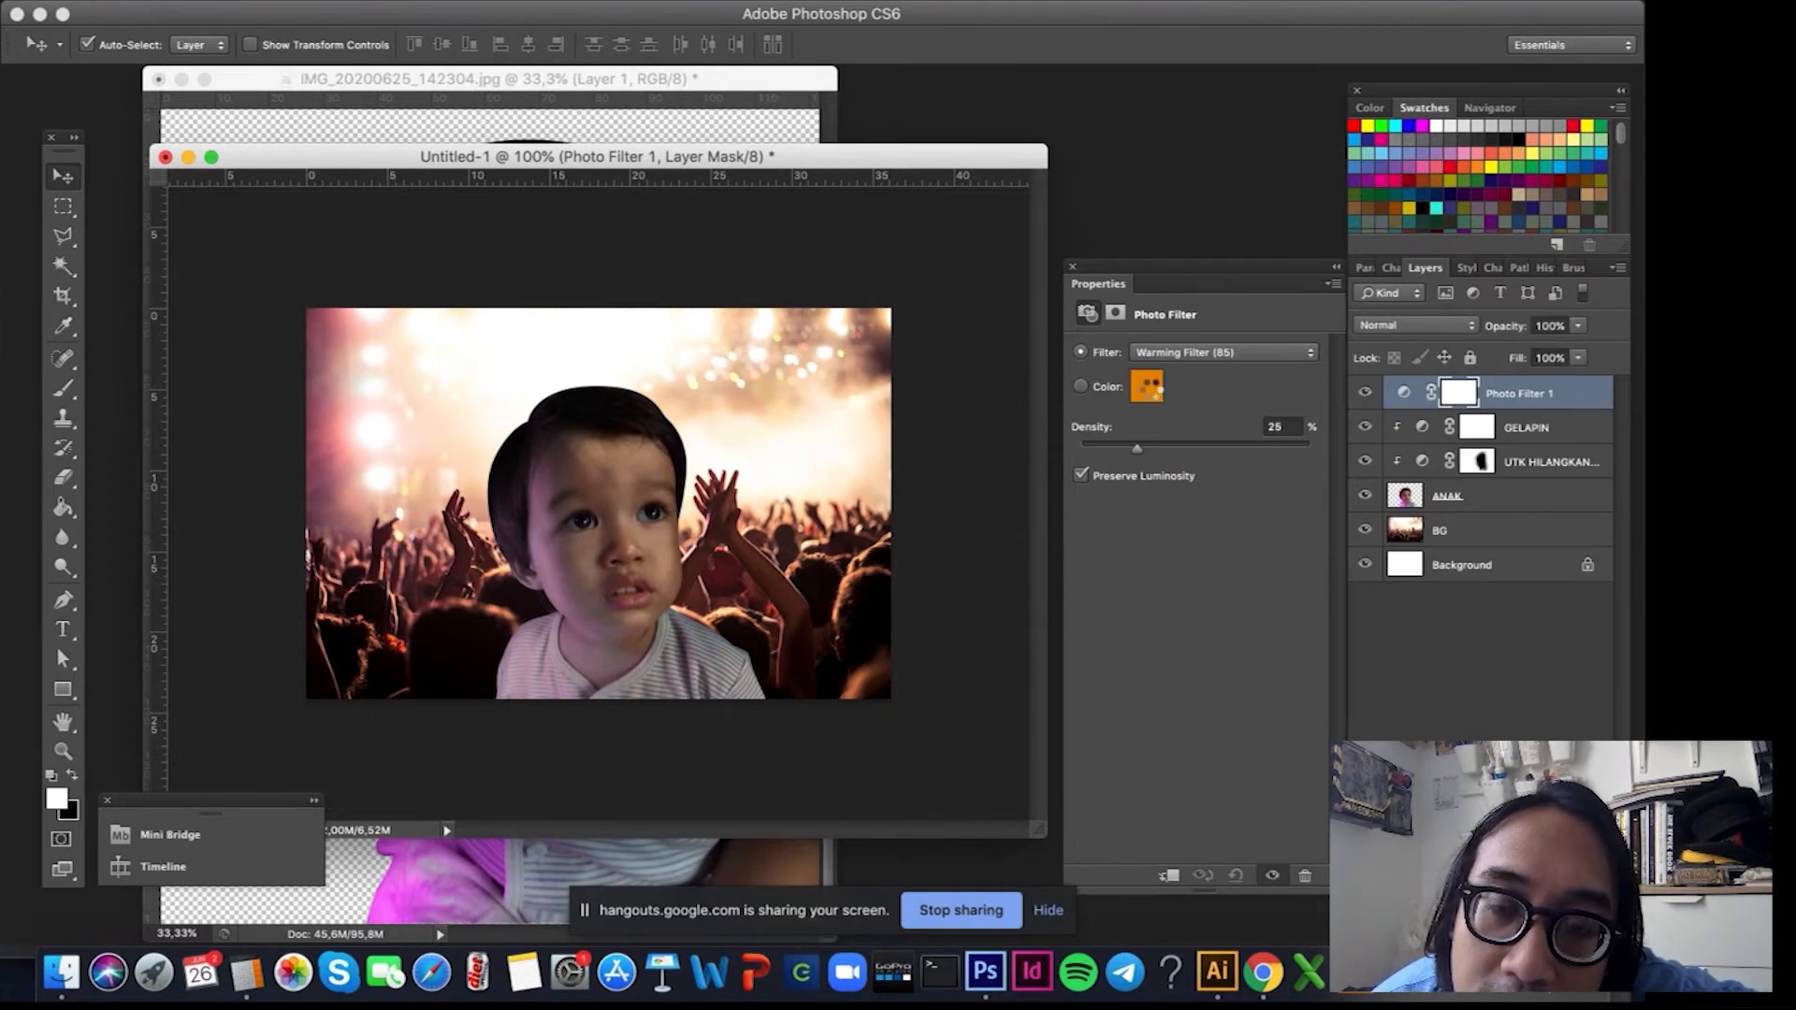
Try green and blue as the Photo Filter 1 colour and cancel the colour change.
left_click(1148, 387)
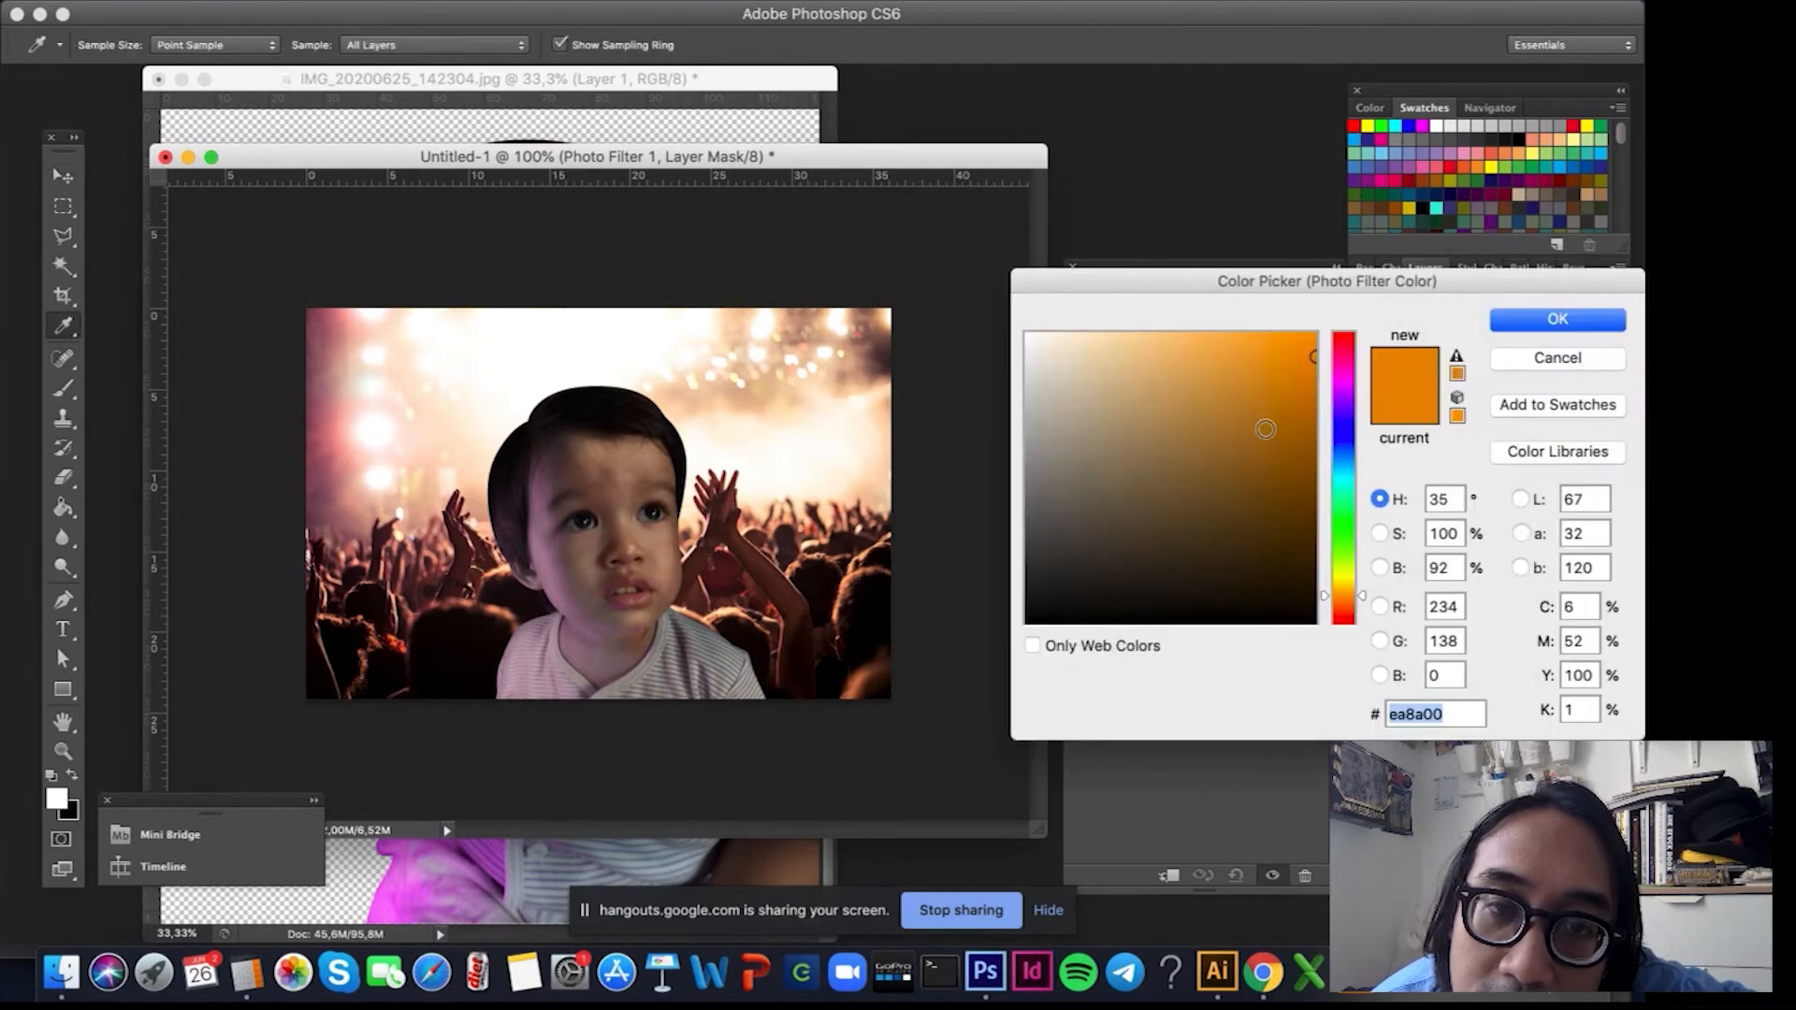
left_click(1344, 524)
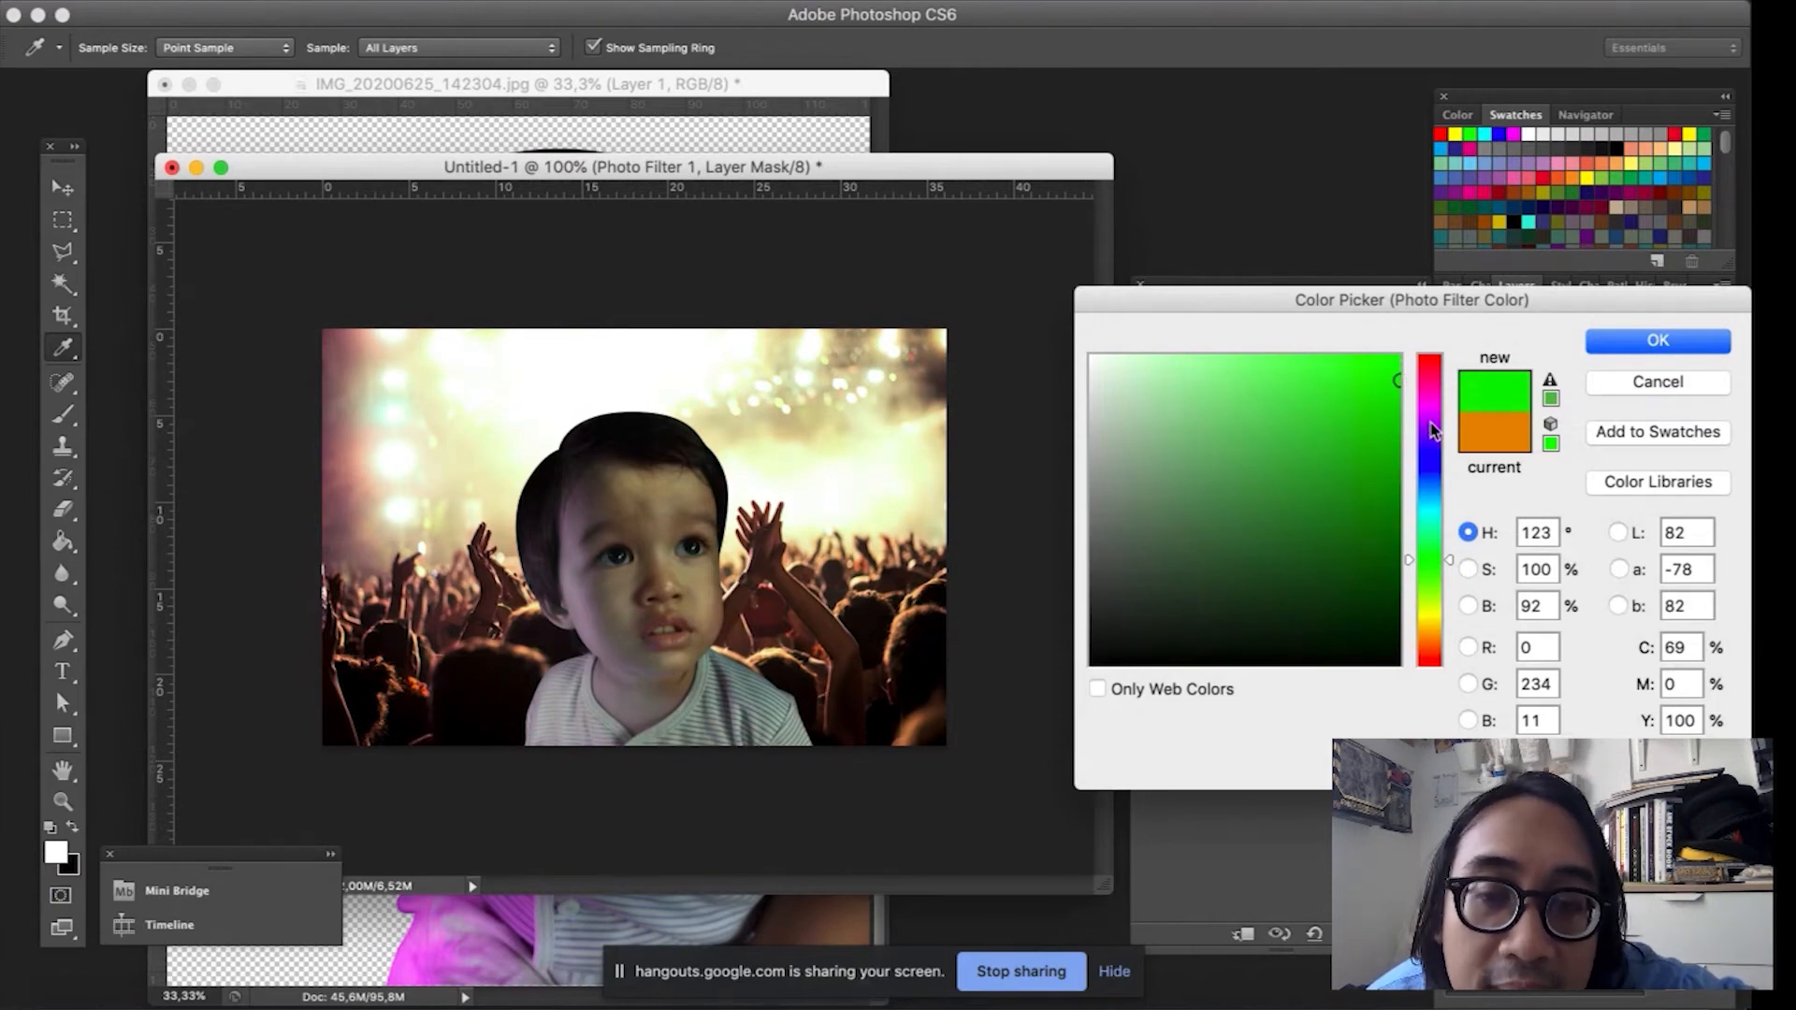
left_click(1430, 459)
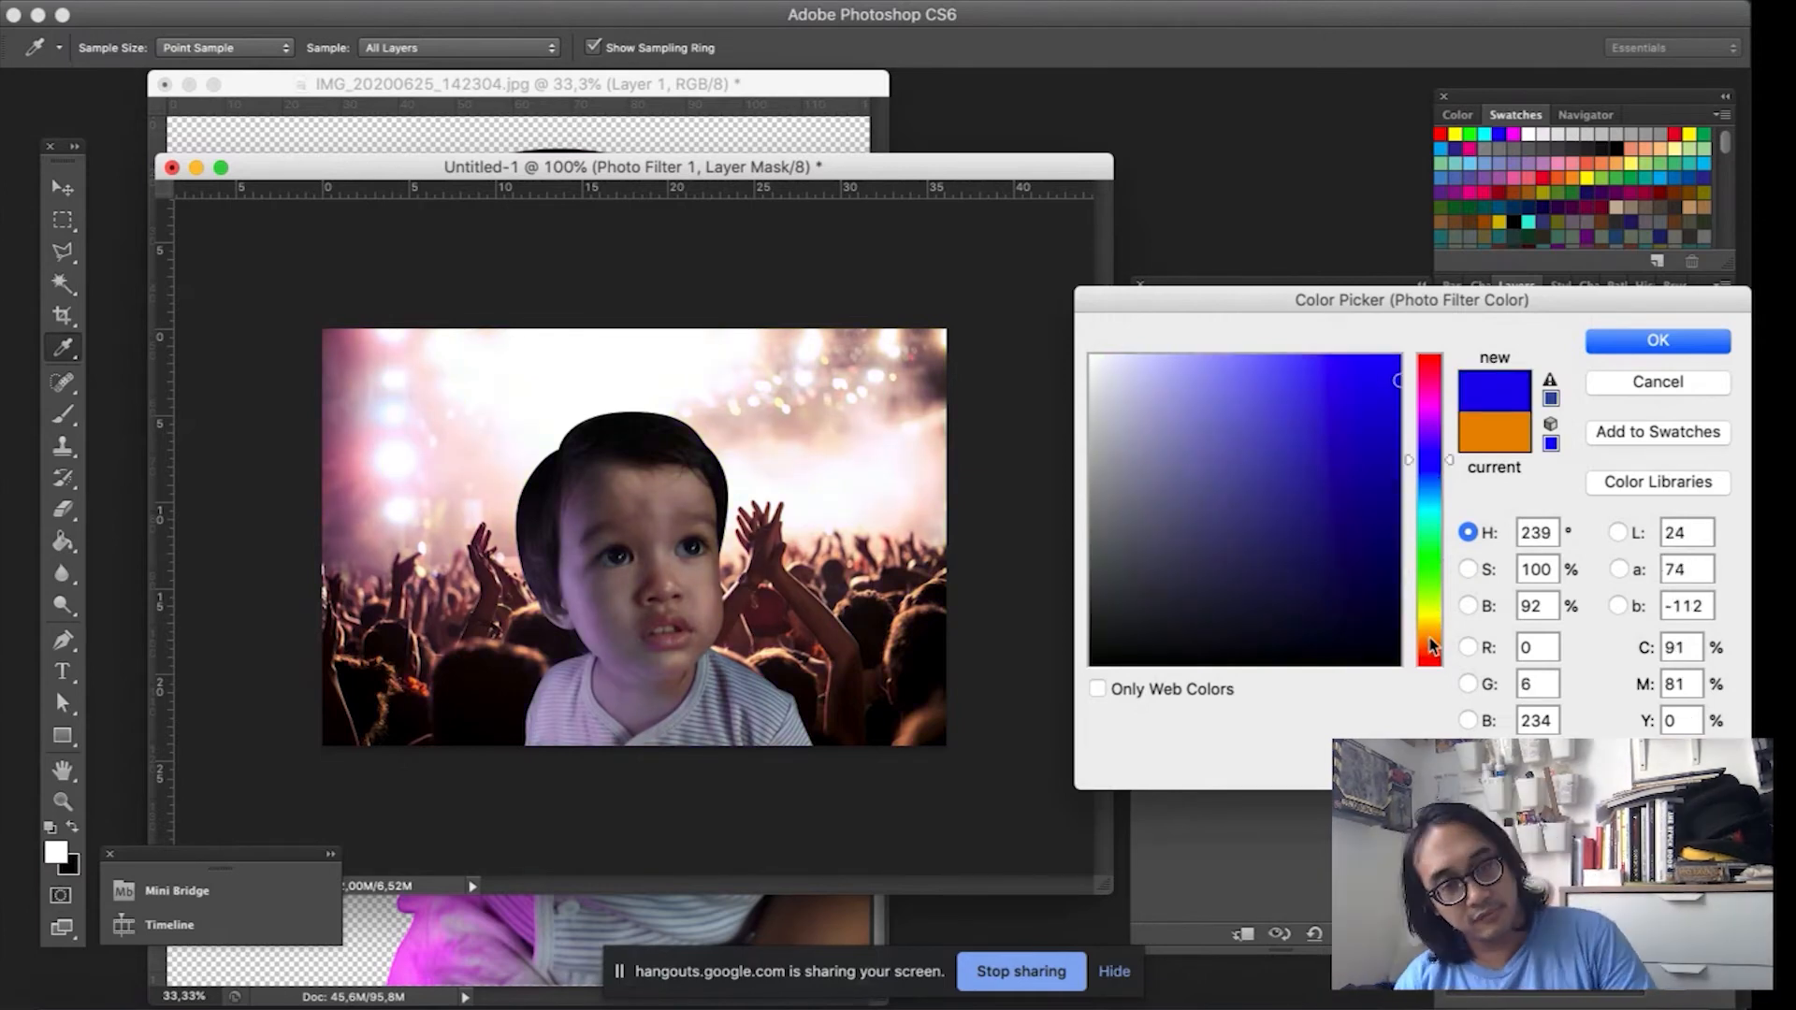
left_click(1620, 381)
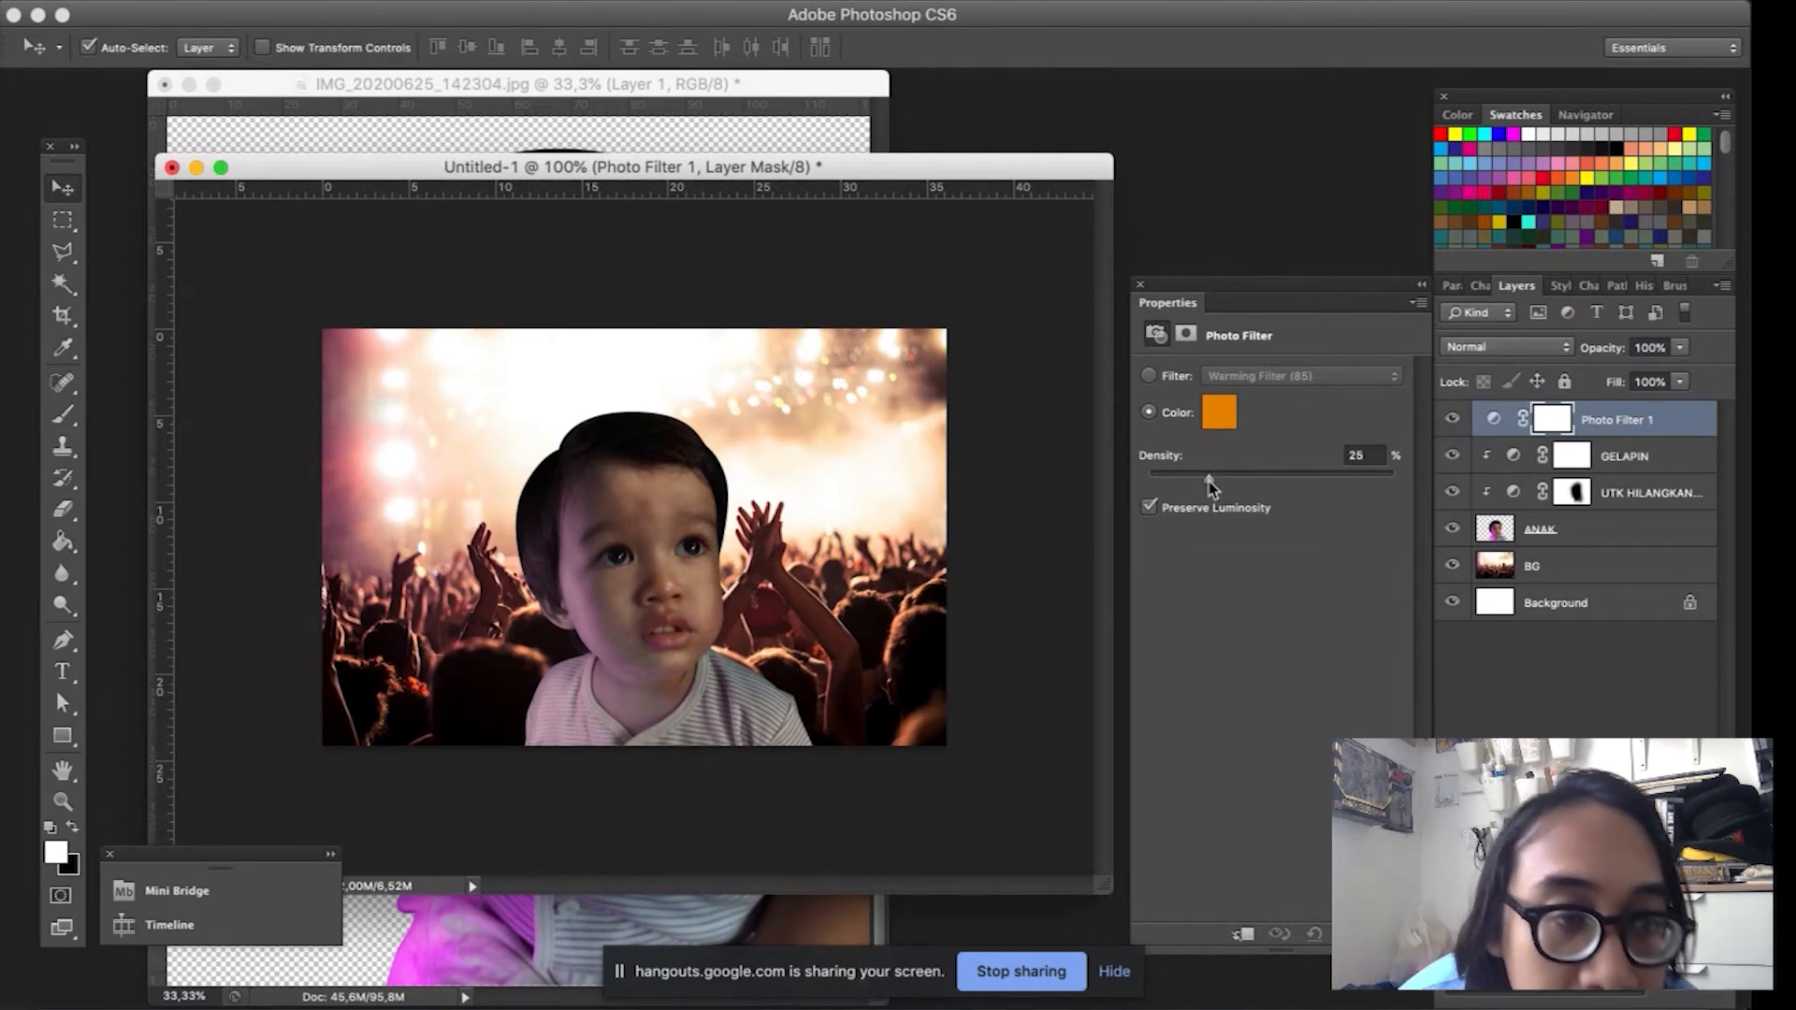
Raise the Photo Filter 1 density to 70% and clip the filter to the child's layer, switching the clipping off and on to compare.
left_click_drag(1209, 480, 1321, 483)
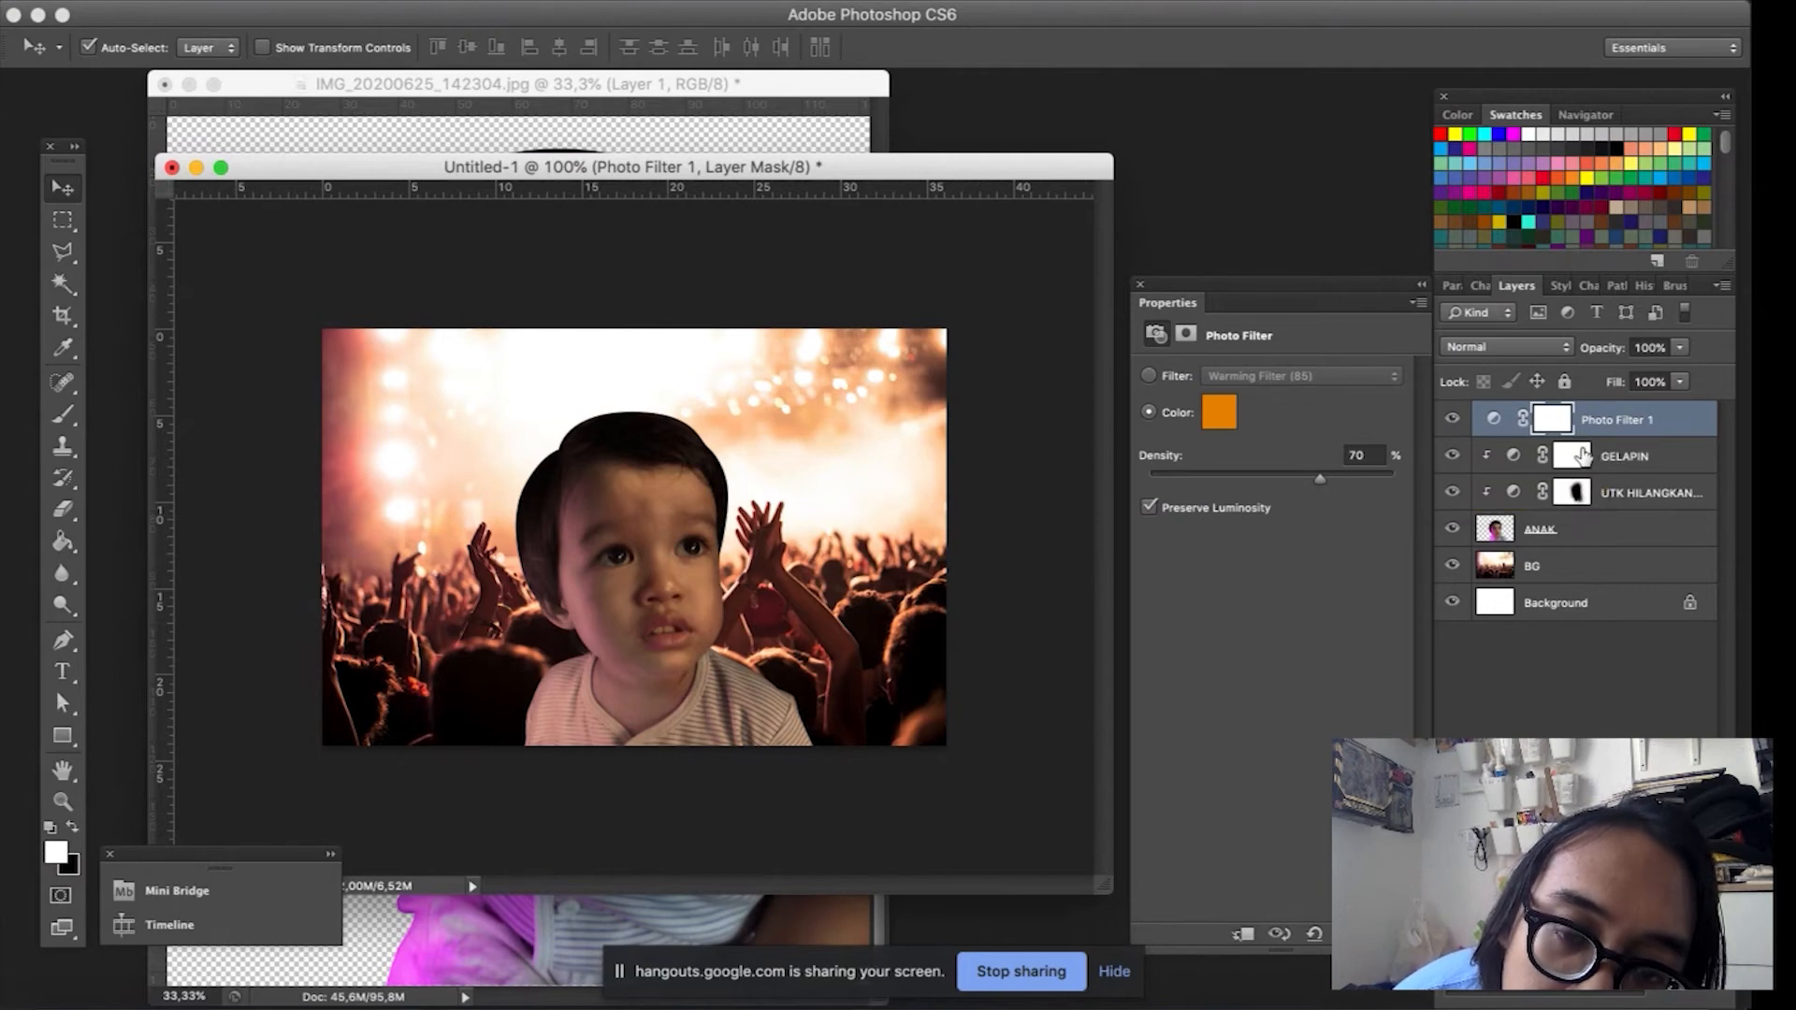
left_click(1632, 428, "alt")
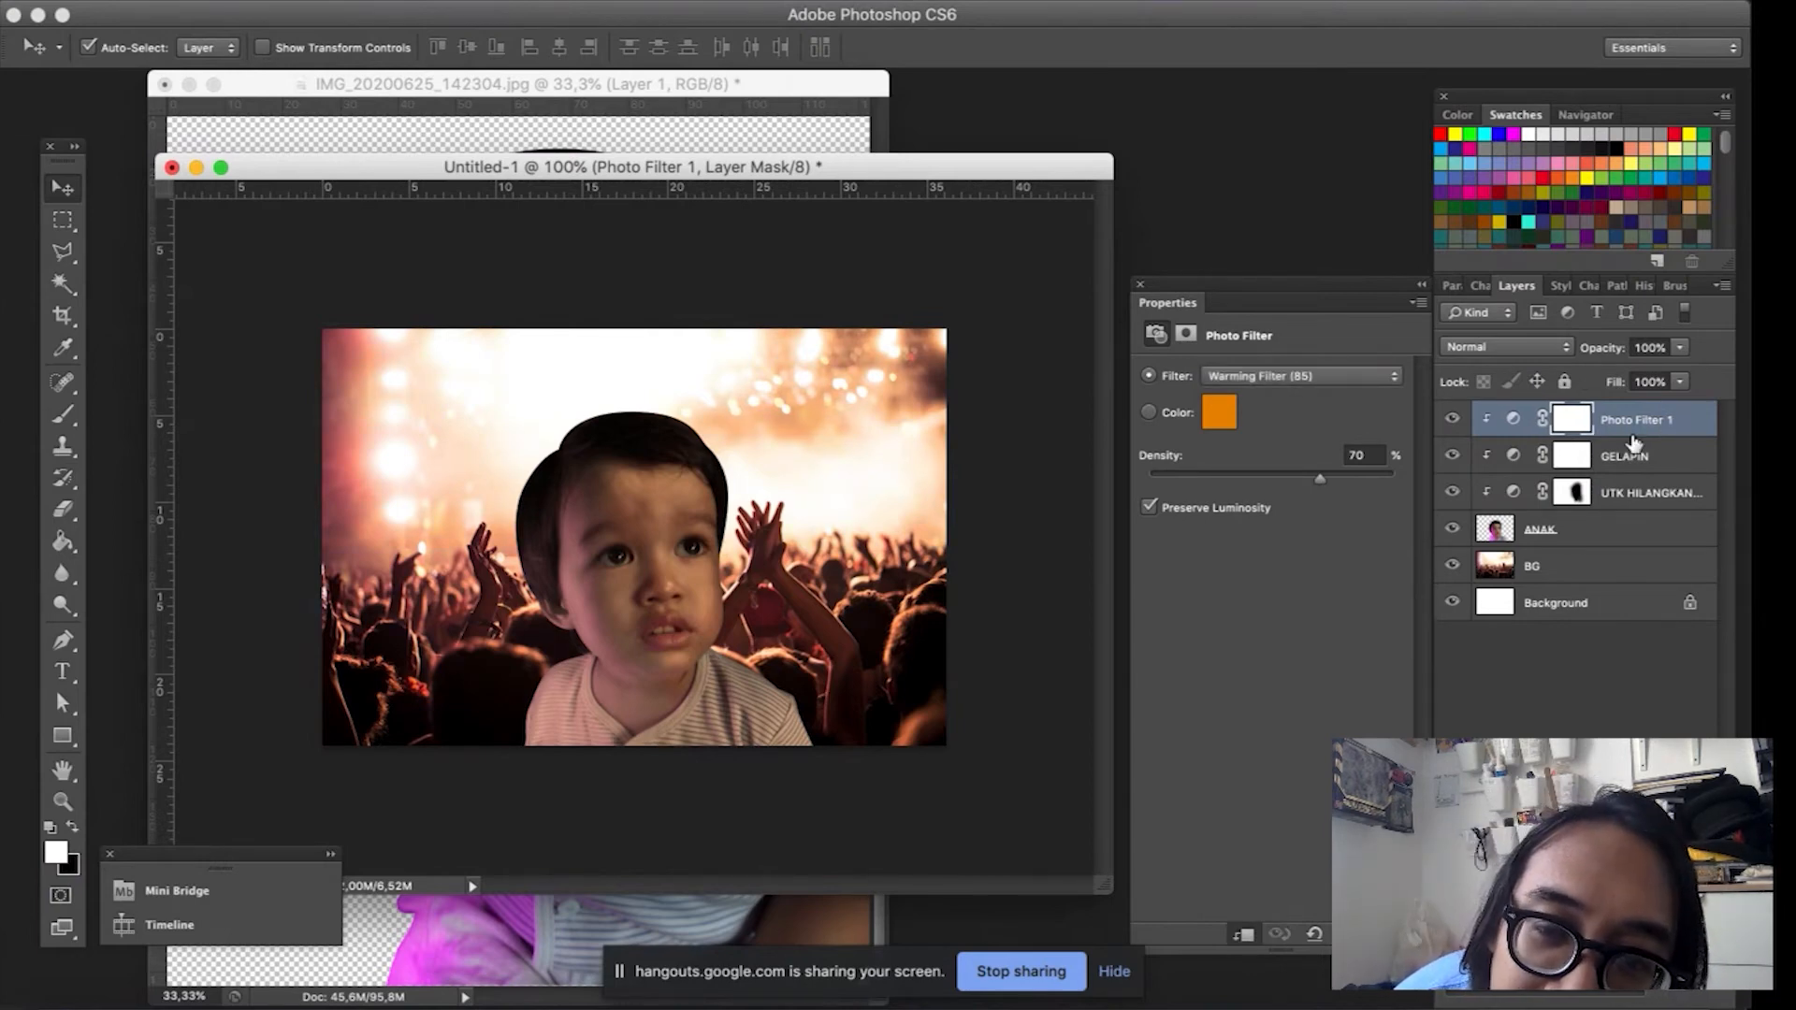
left_click(1633, 440, "alt")
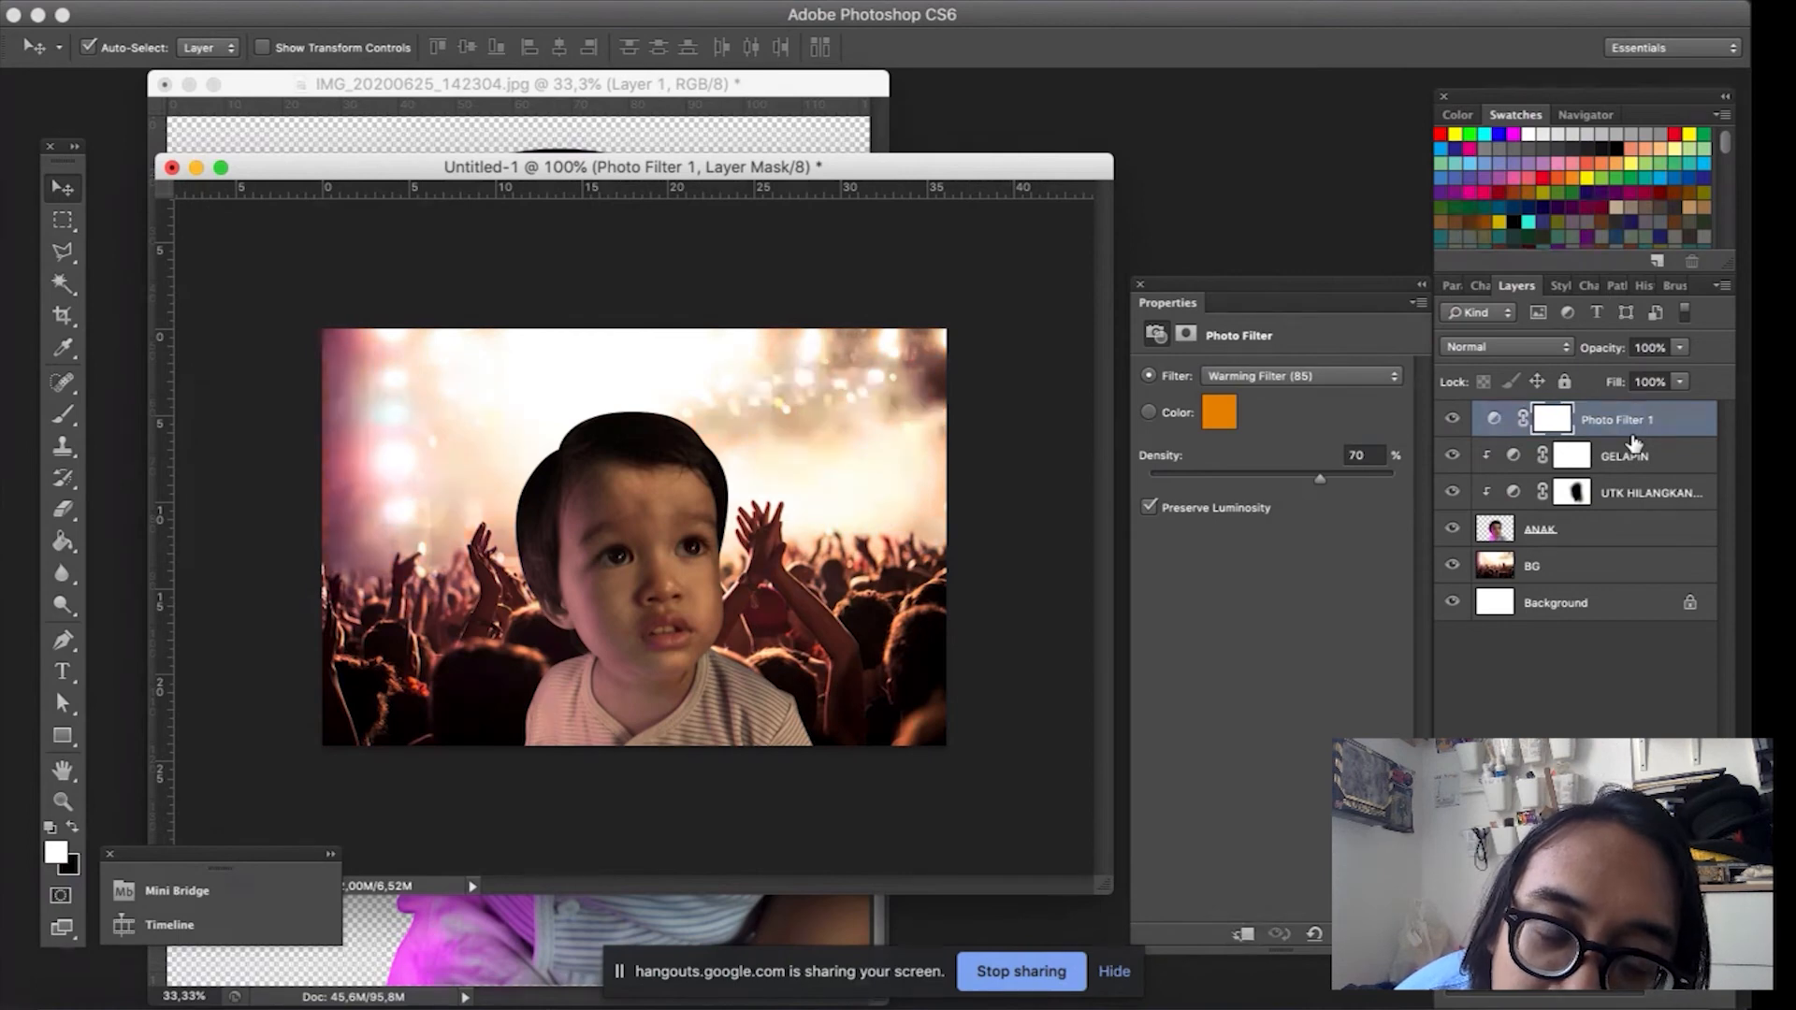
left_click(1633, 436, "alt")
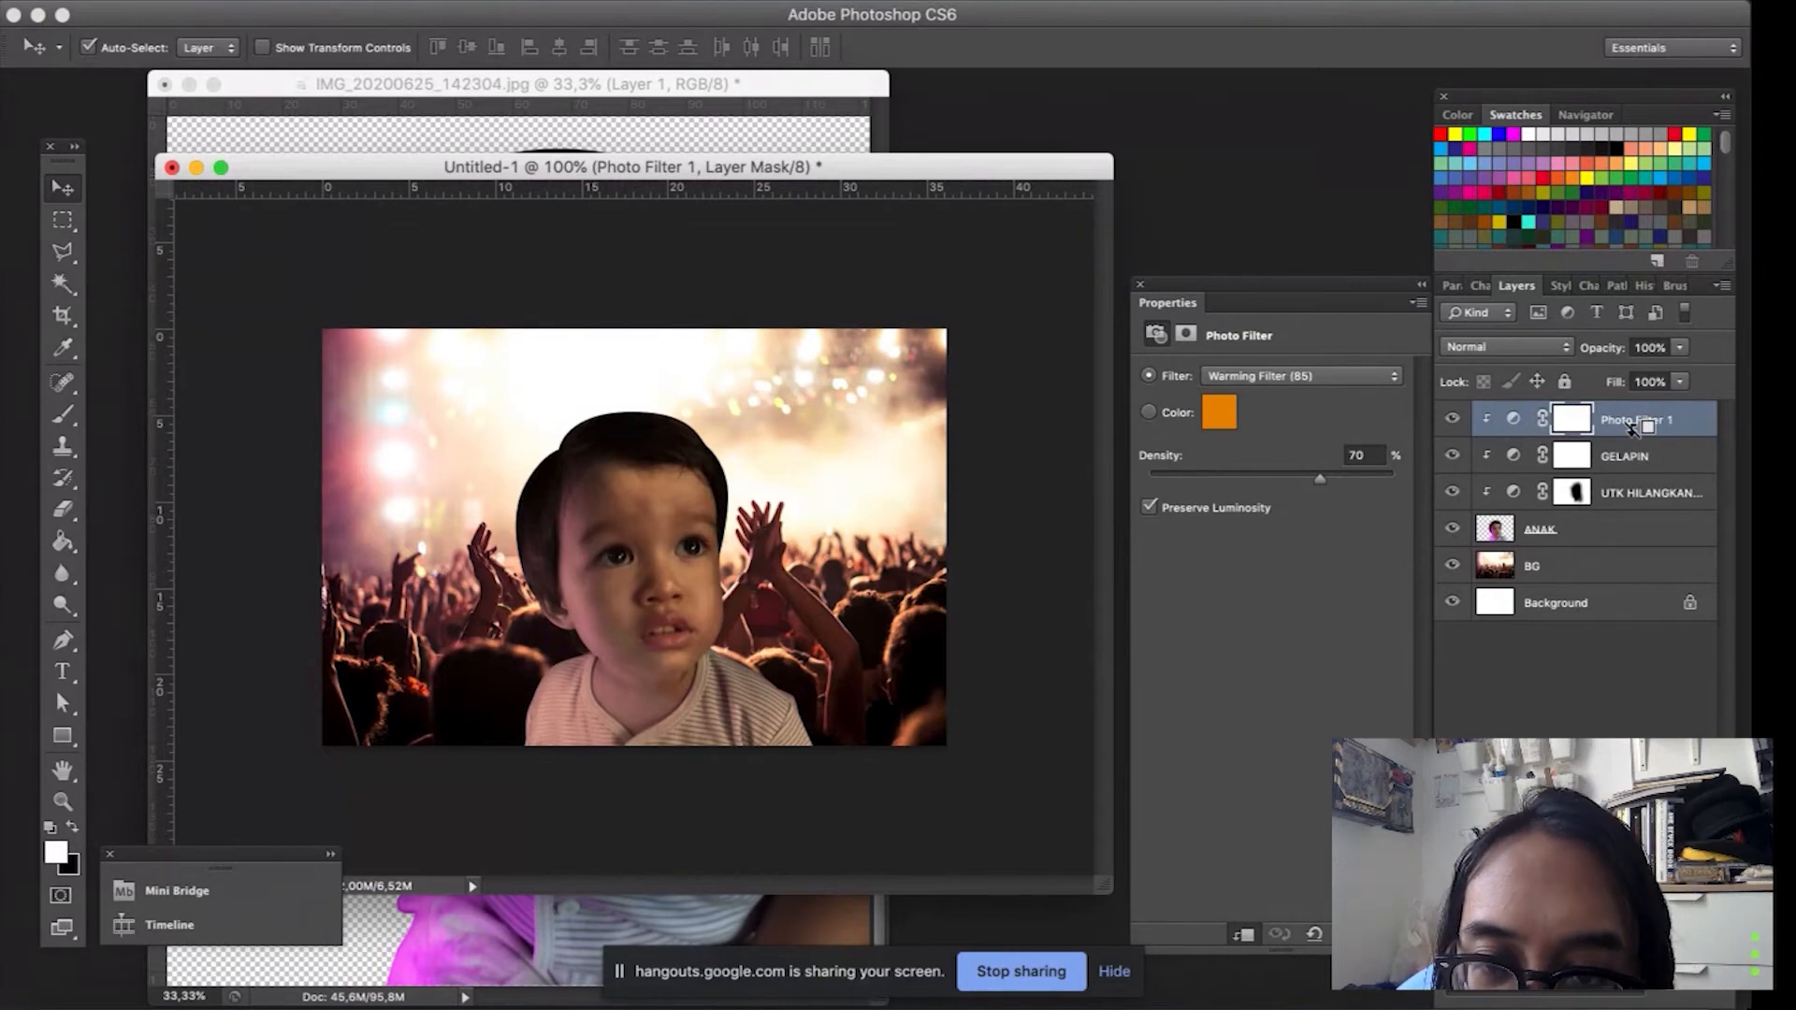
left_click(1632, 428, "alt")
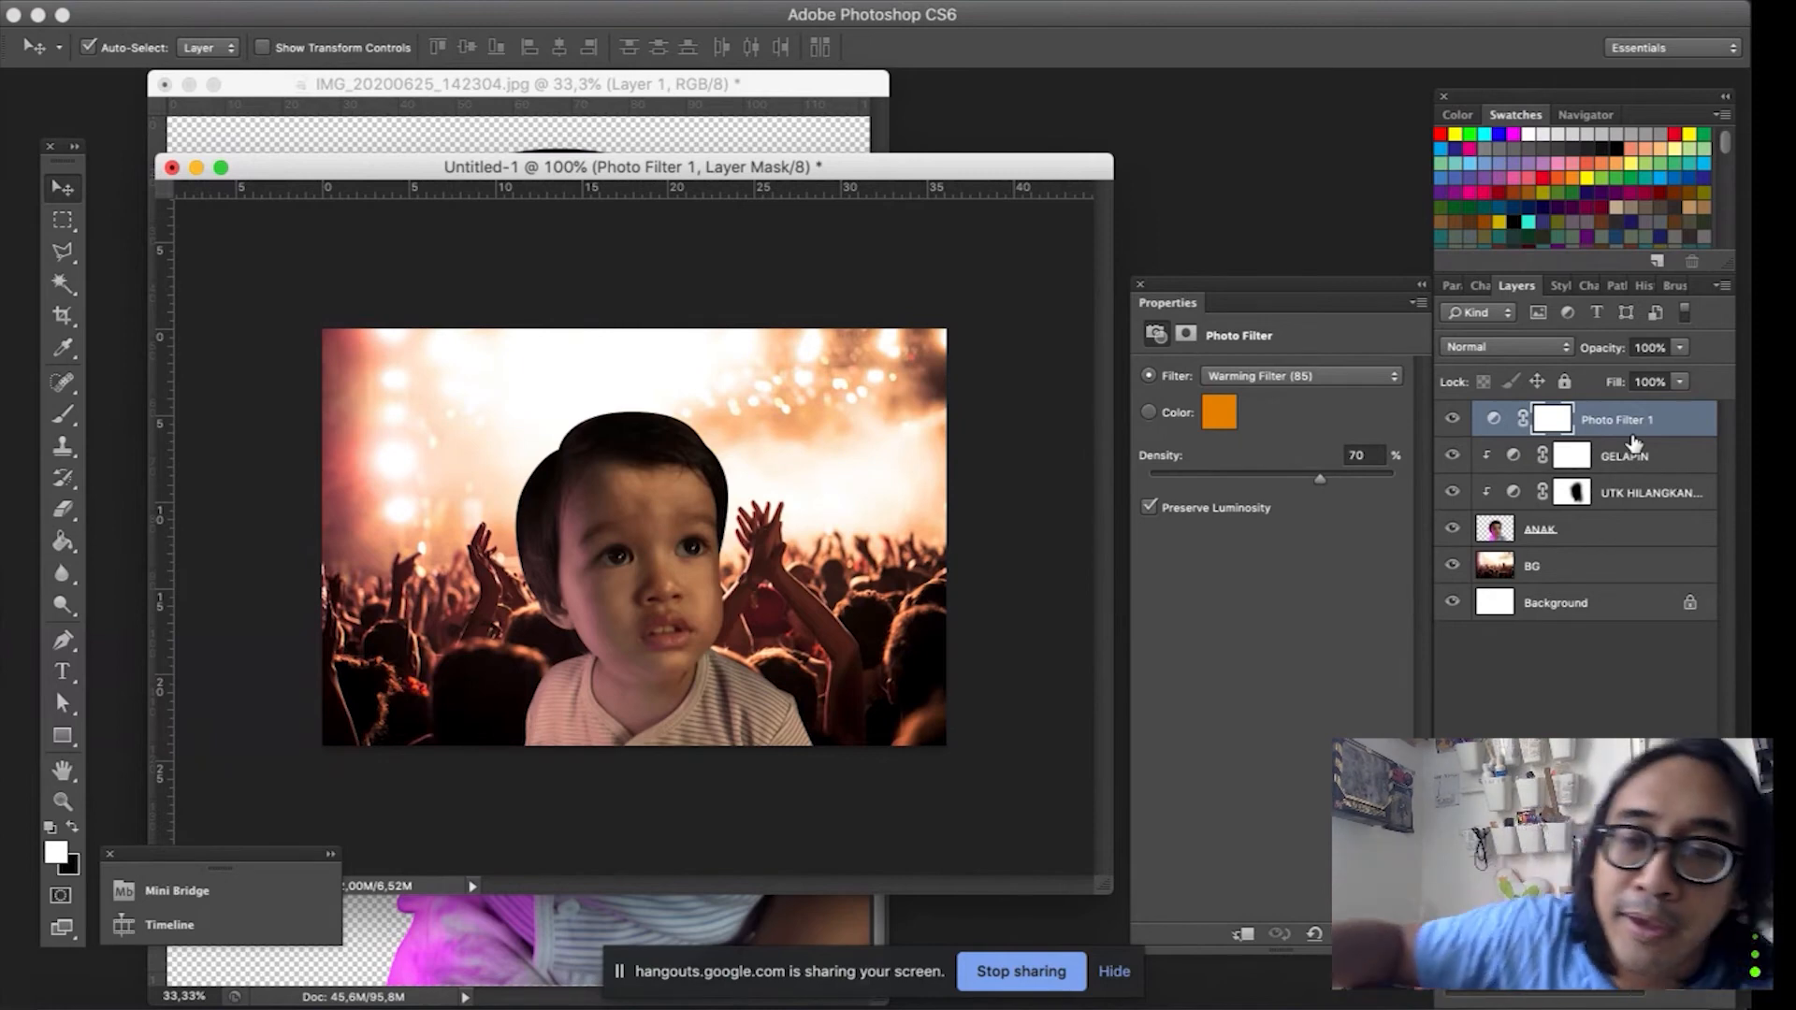
left_click(1633, 428, "alt")
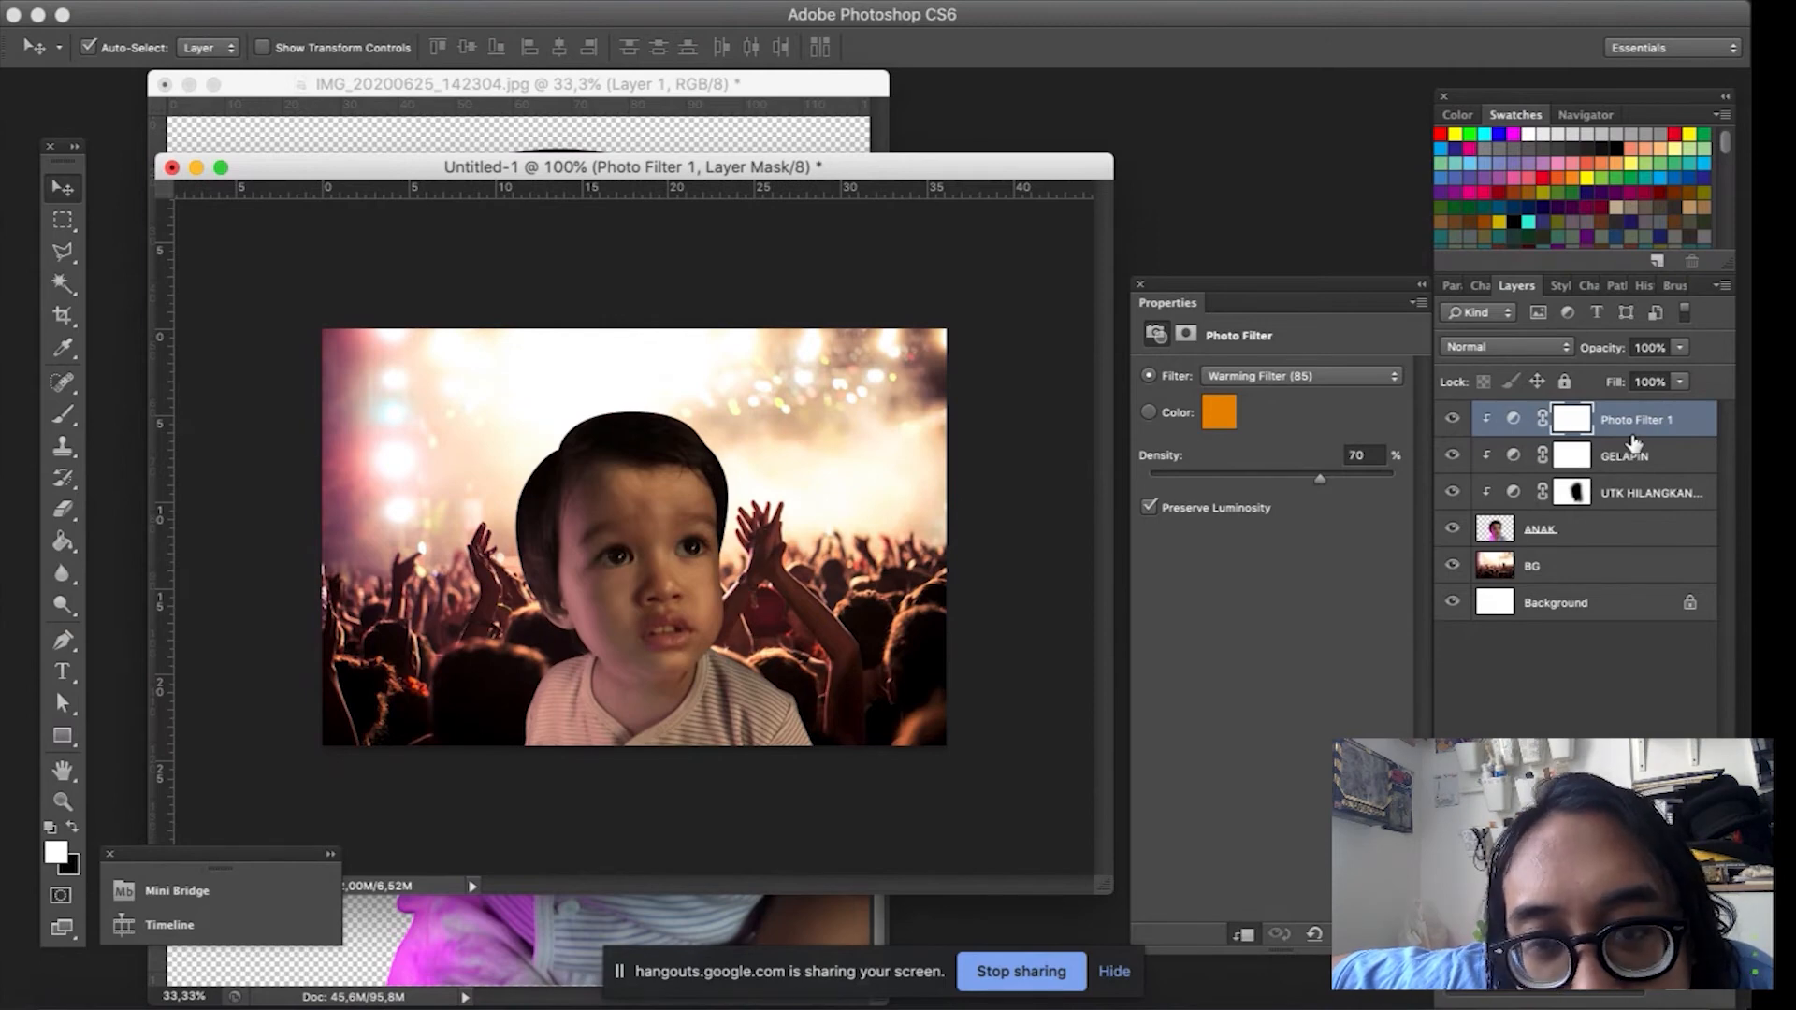
Try a density of 50% for Photo Filter 1 and set it to 60%.
left_click(1321, 480)
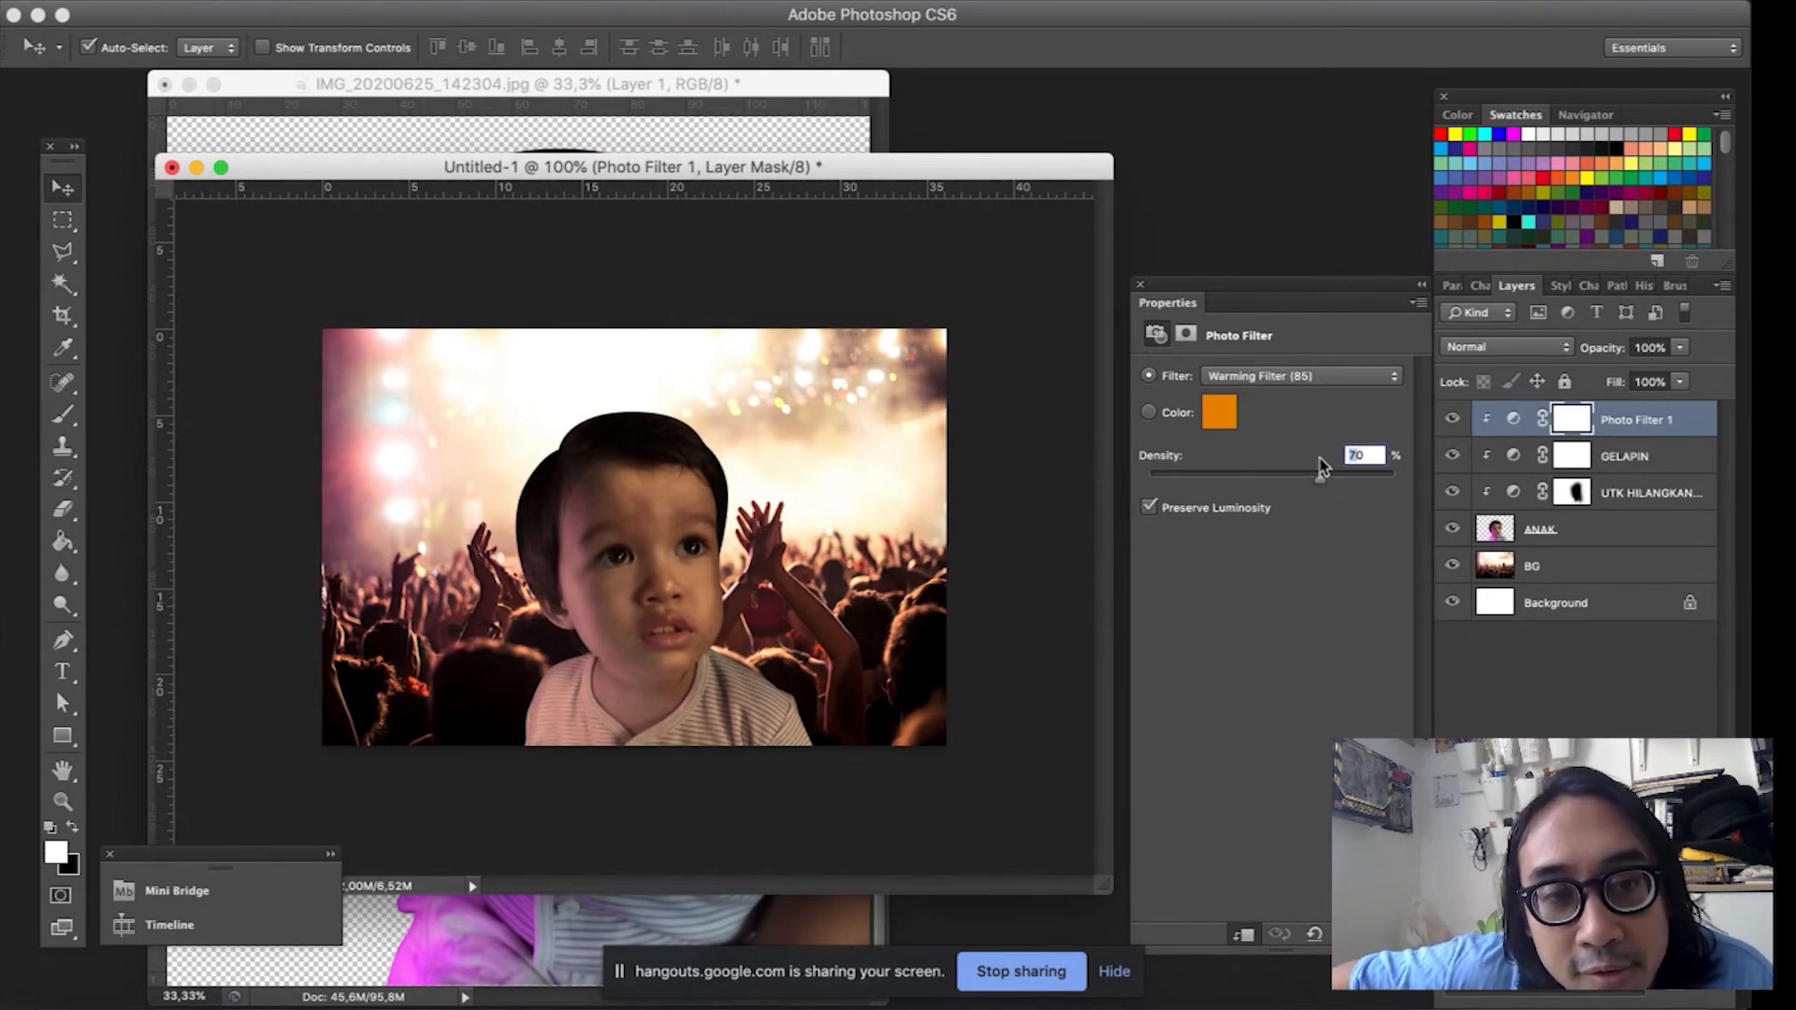
type("50")
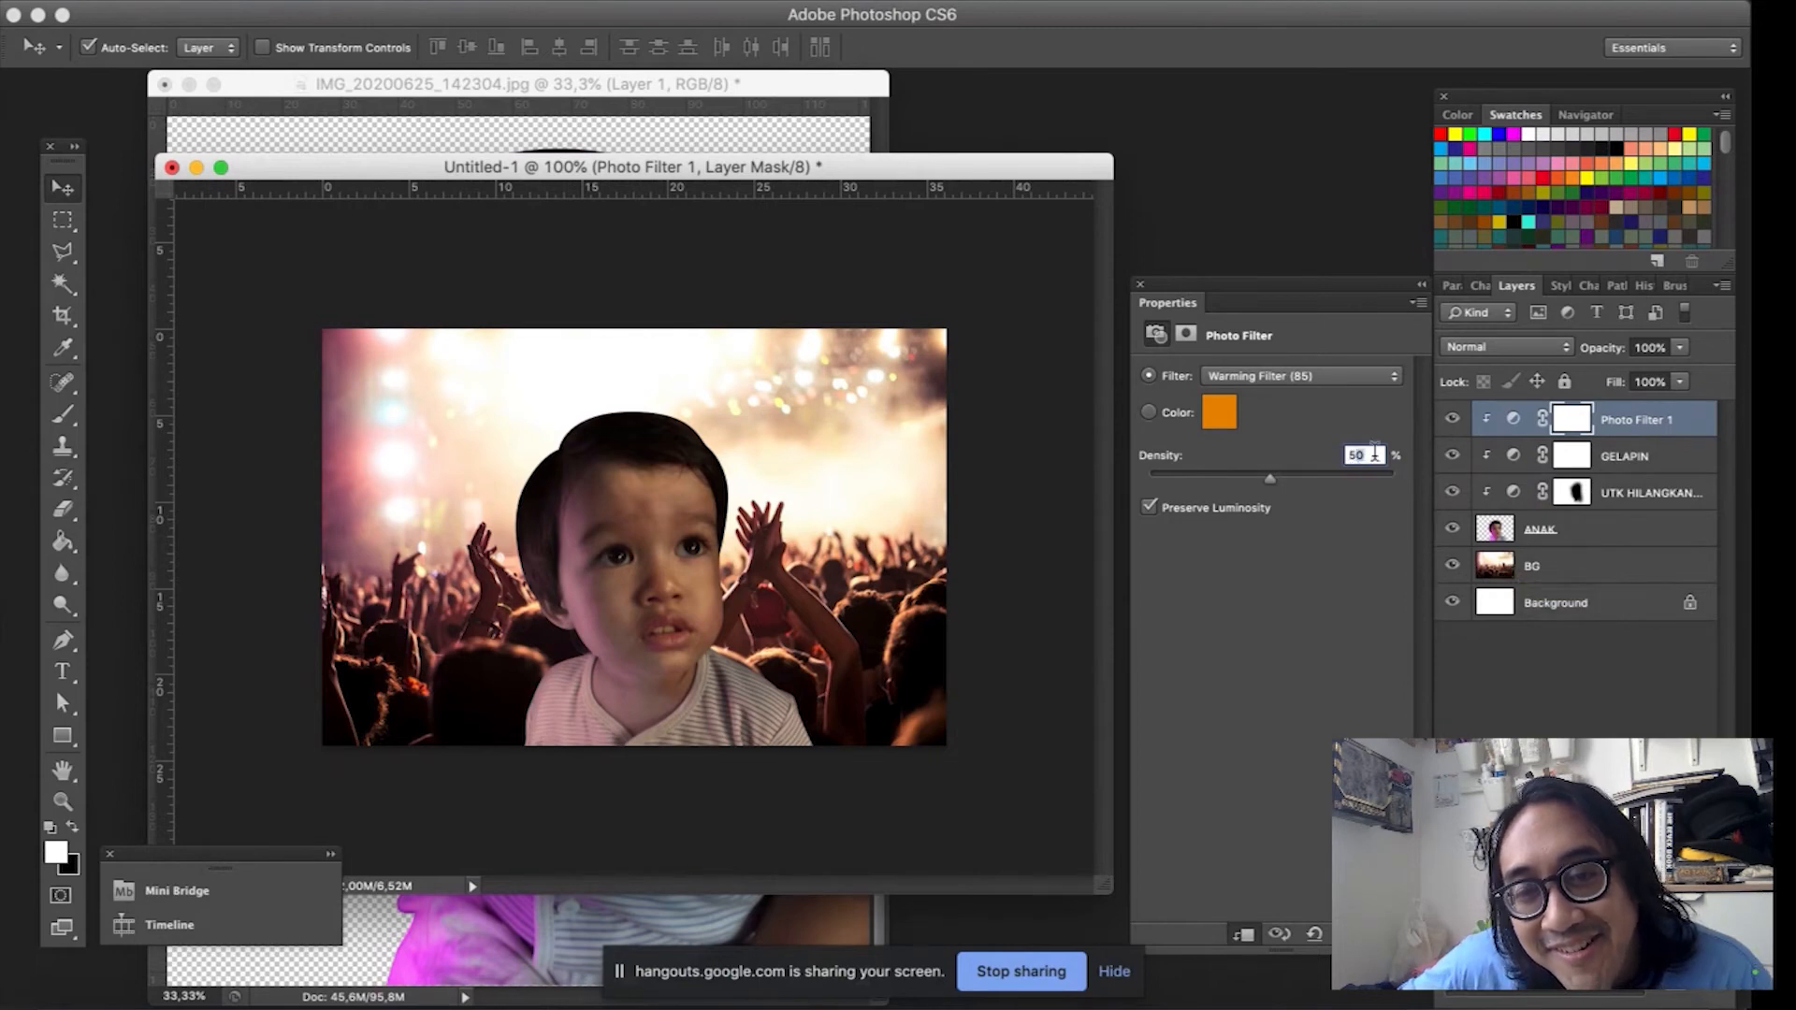
left_click_drag(1358, 454, 1323, 459)
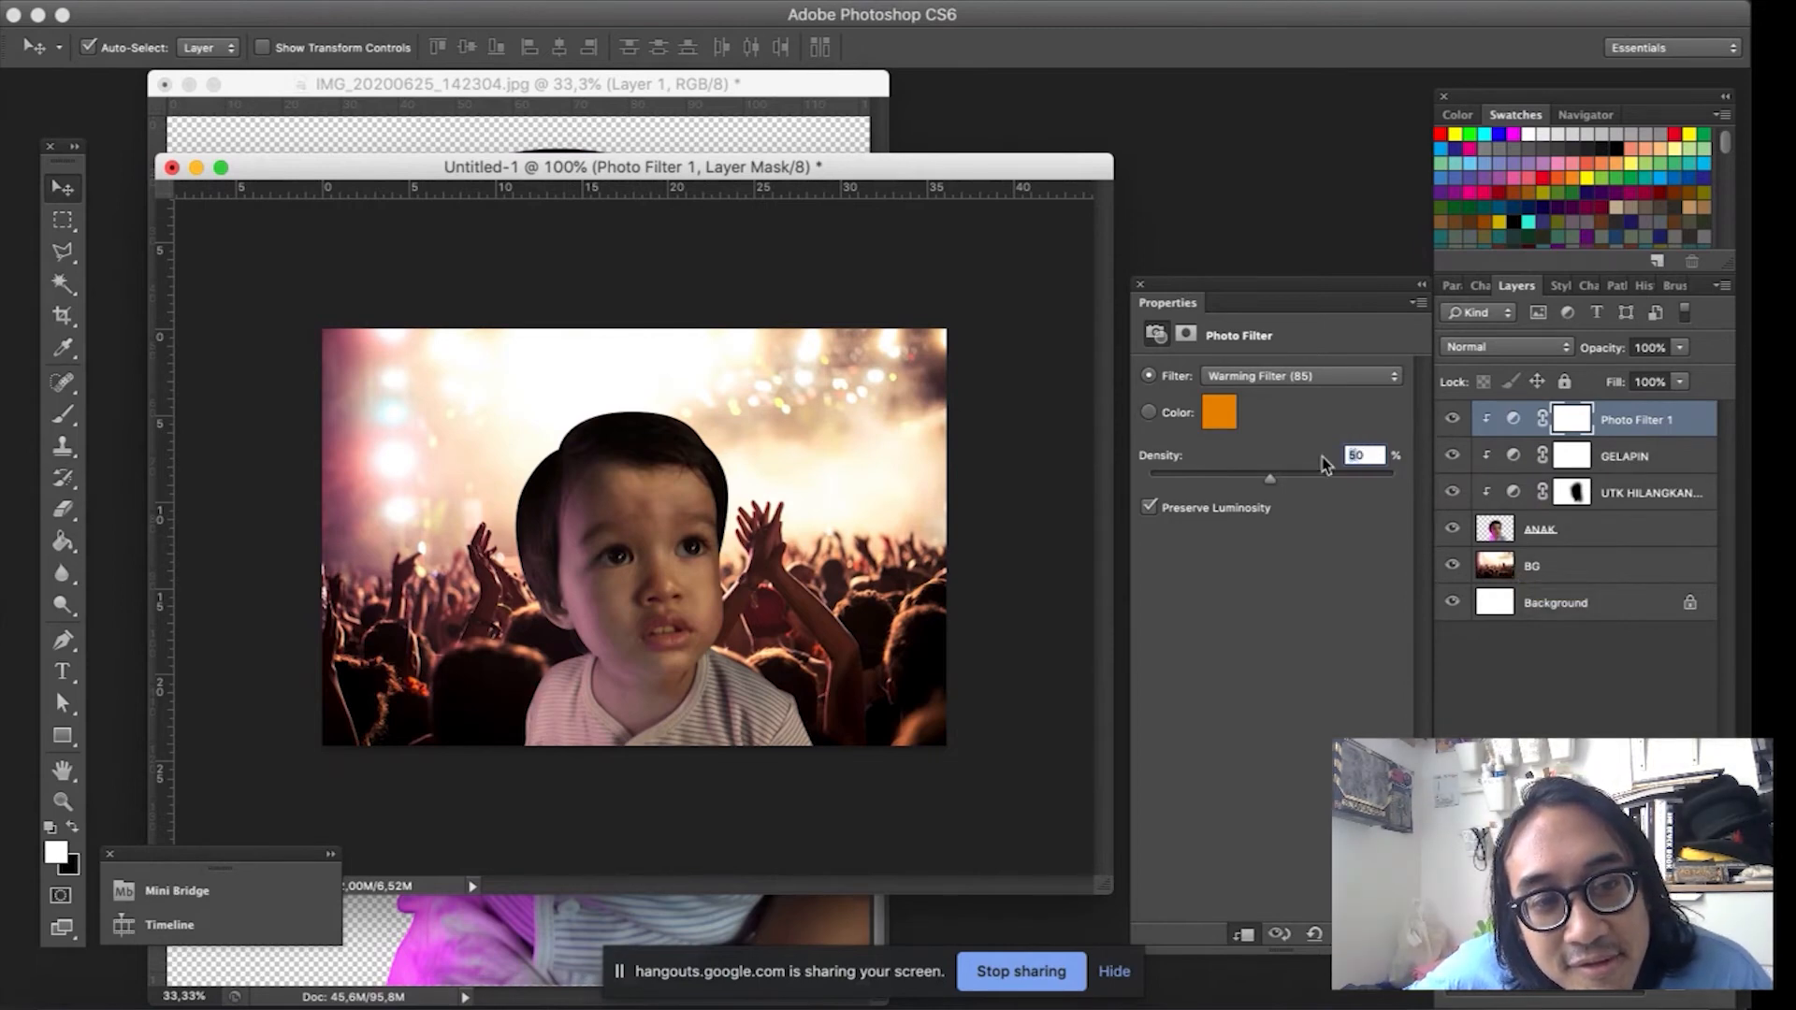
type("6")
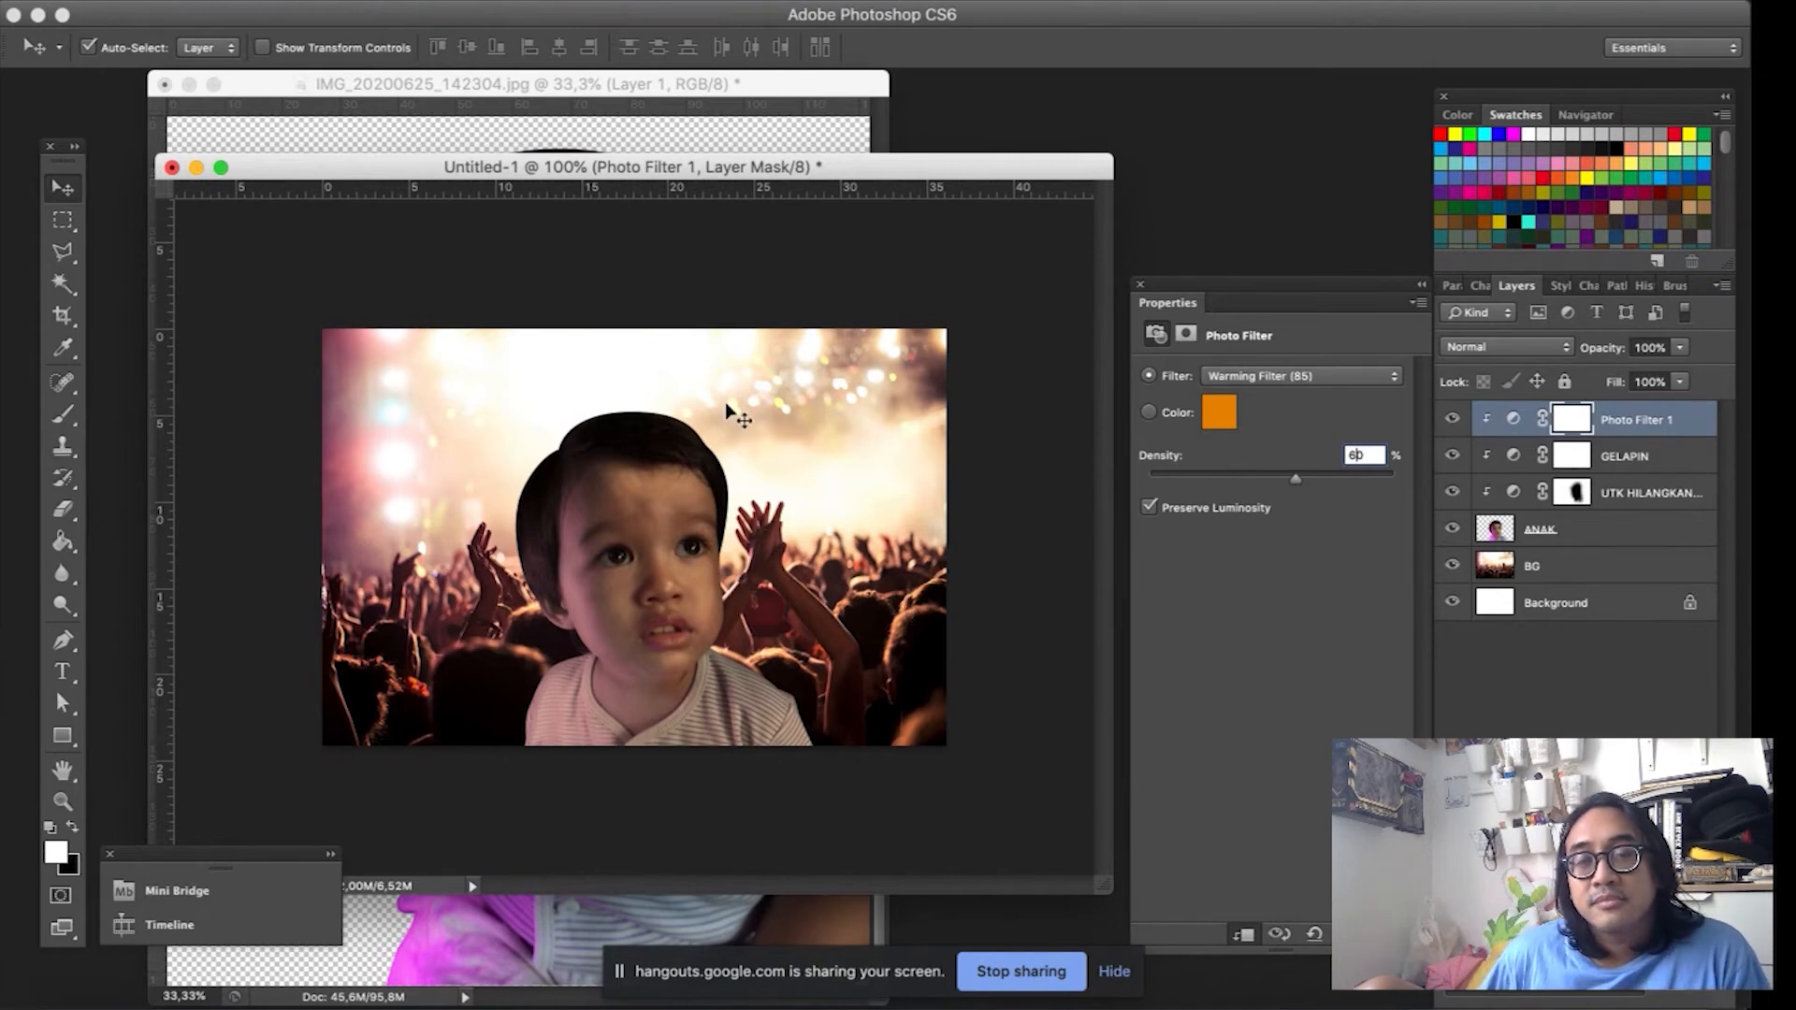
Select the BG layer and sample the white stage light just above the child's head as the foreground colour.
left_click(64, 417)
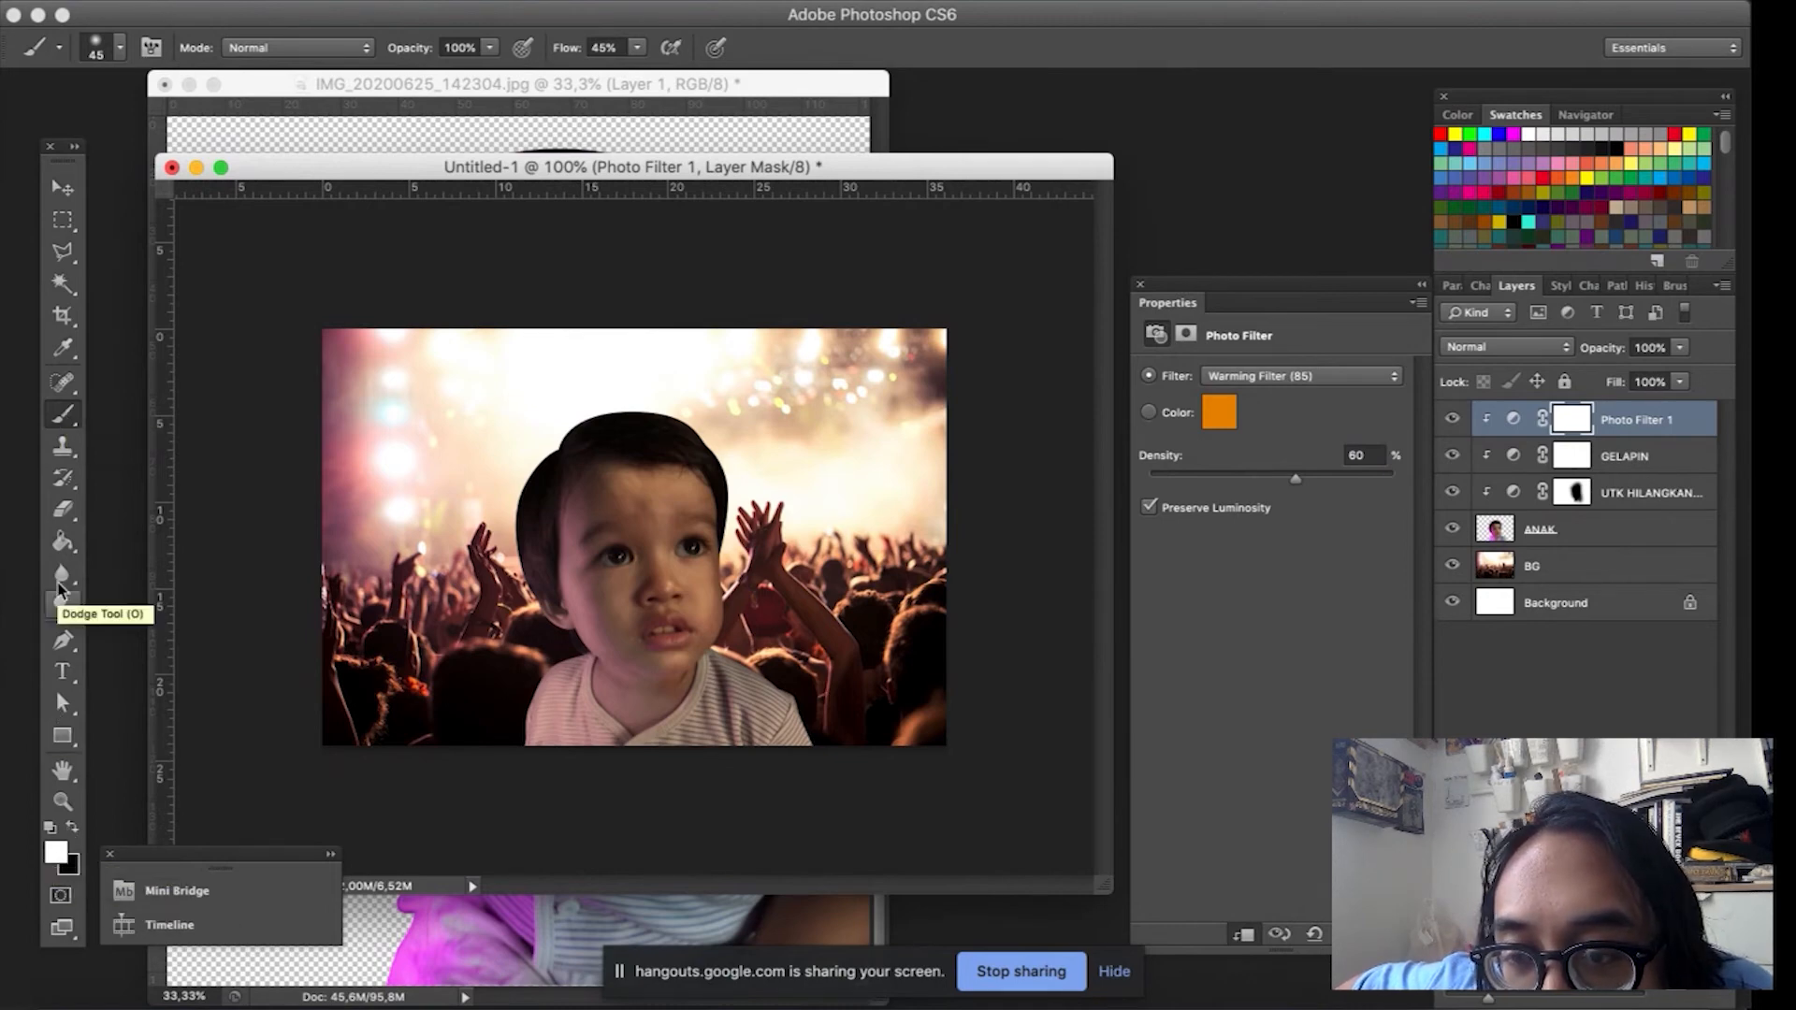
left_click(65, 350)
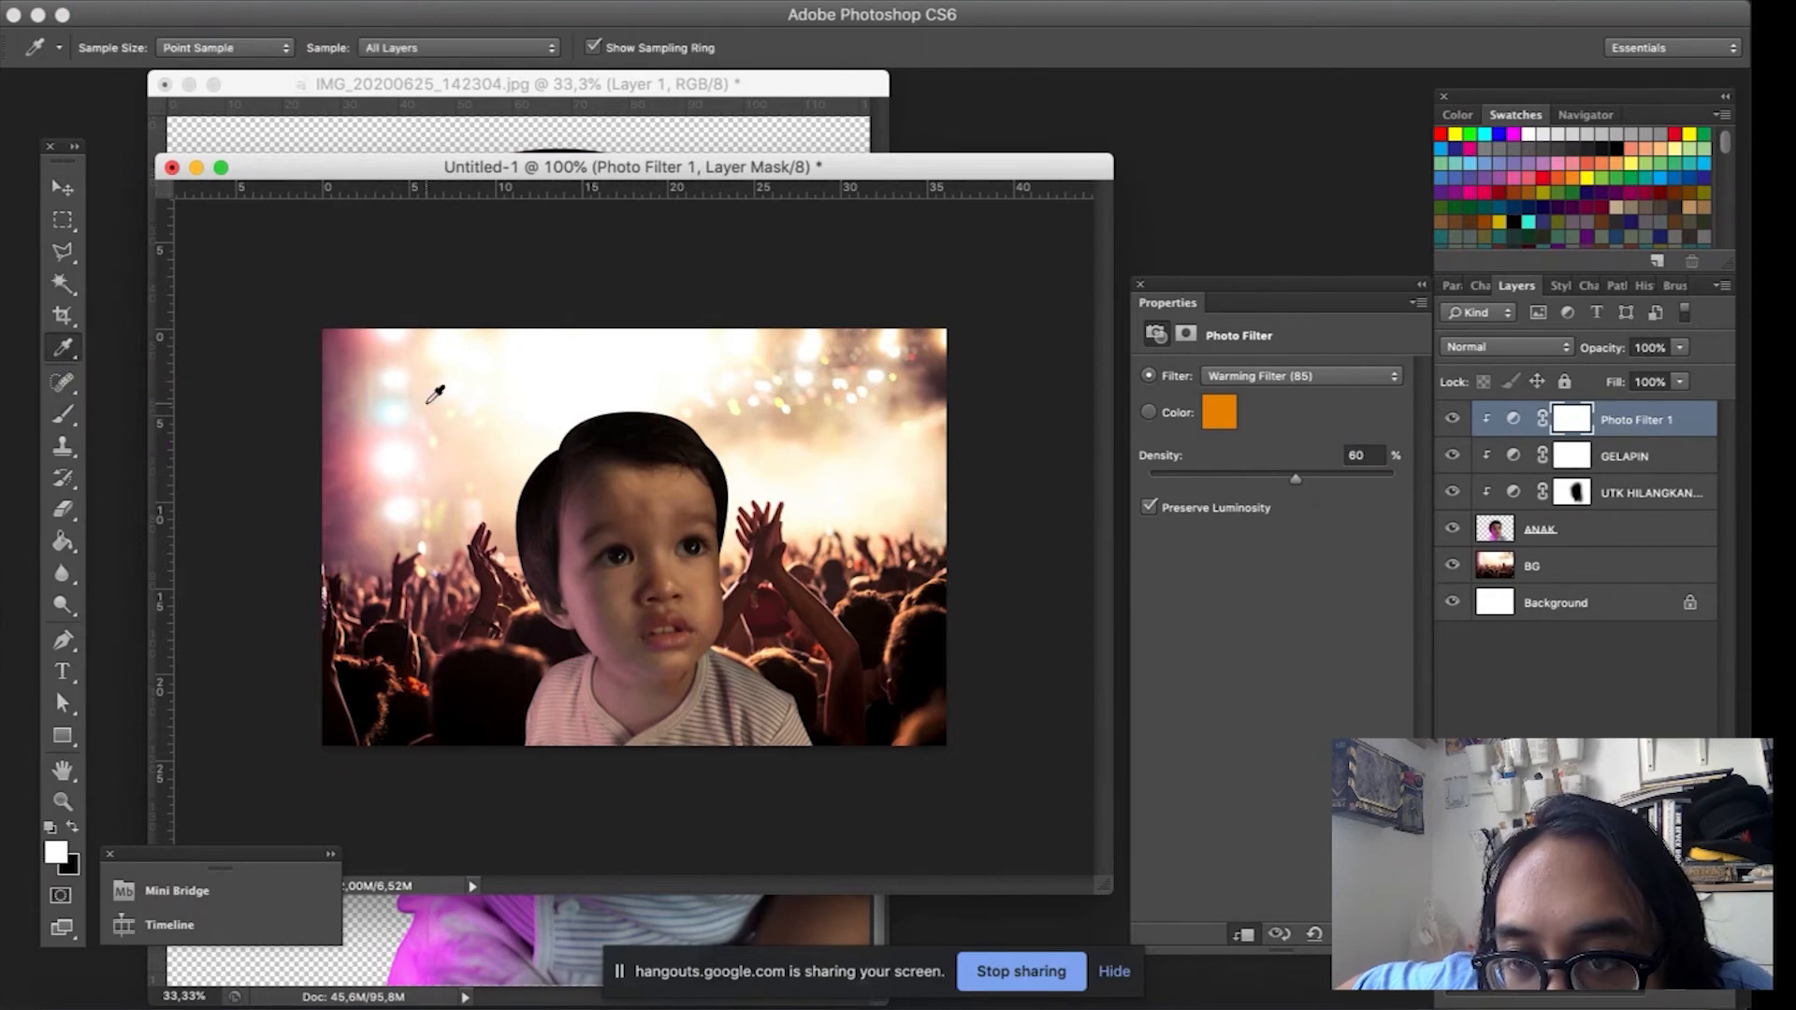
left_click(612, 394)
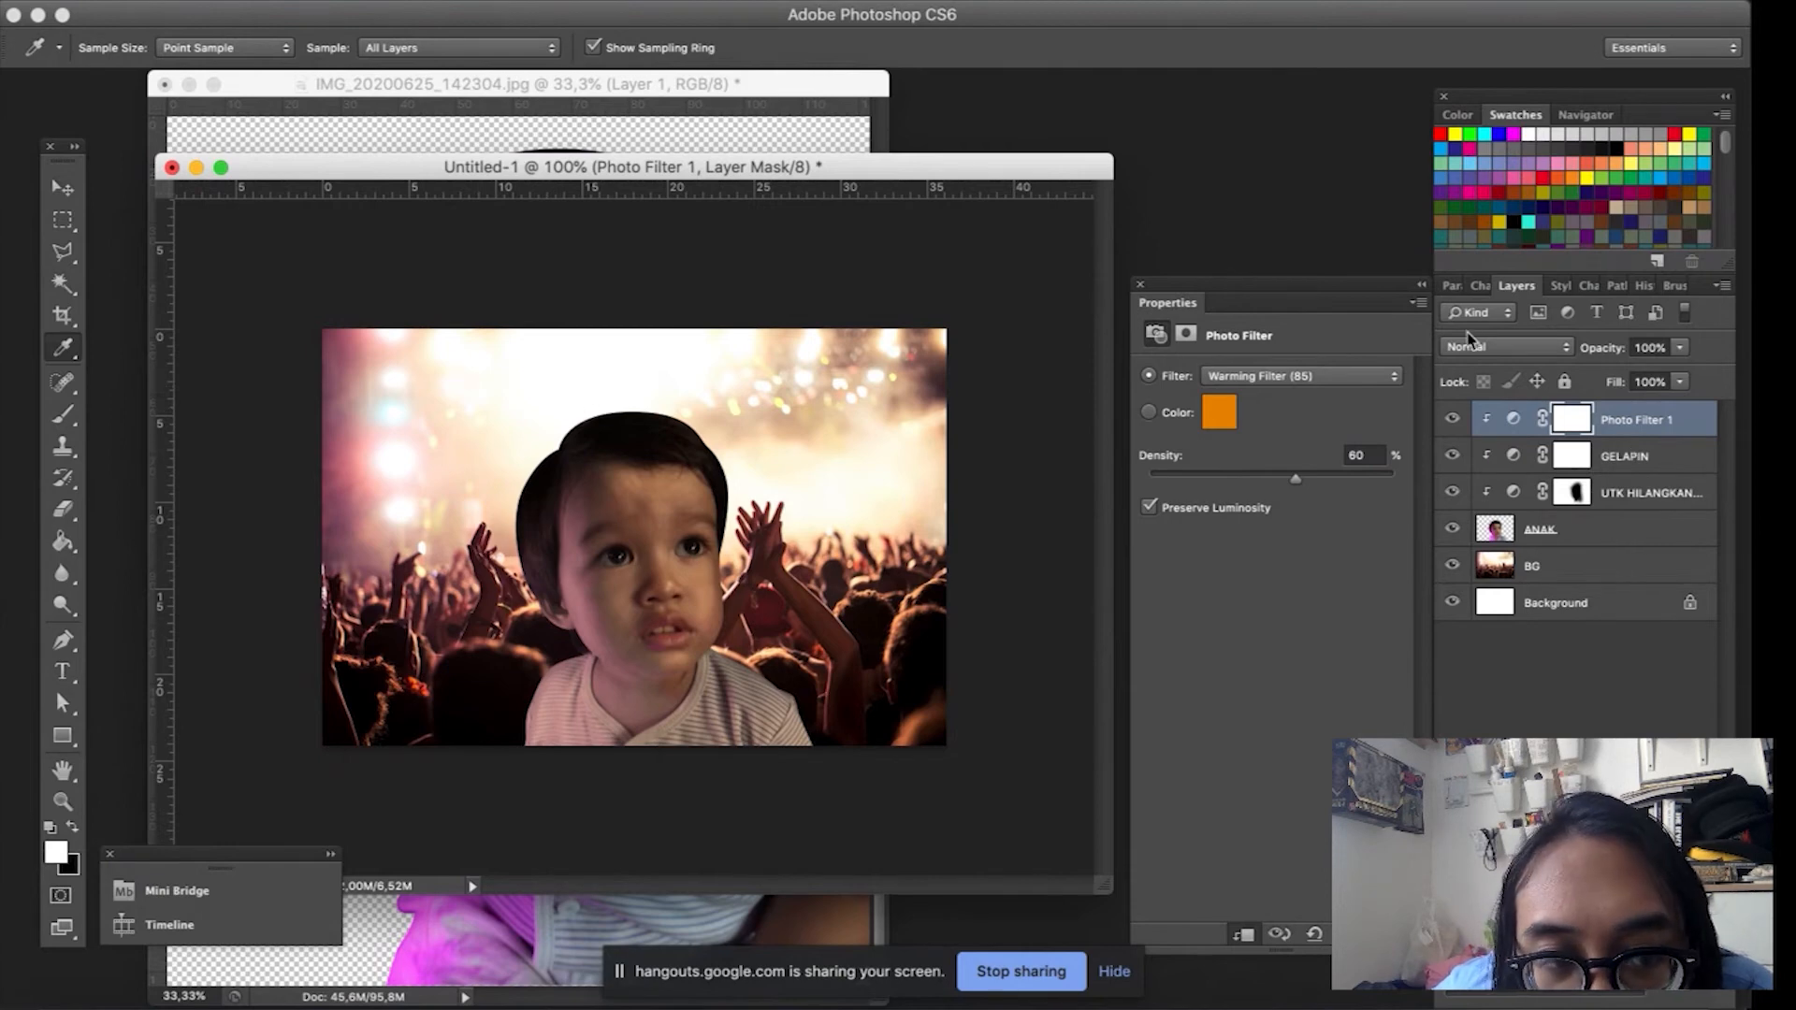
left_click(1606, 572)
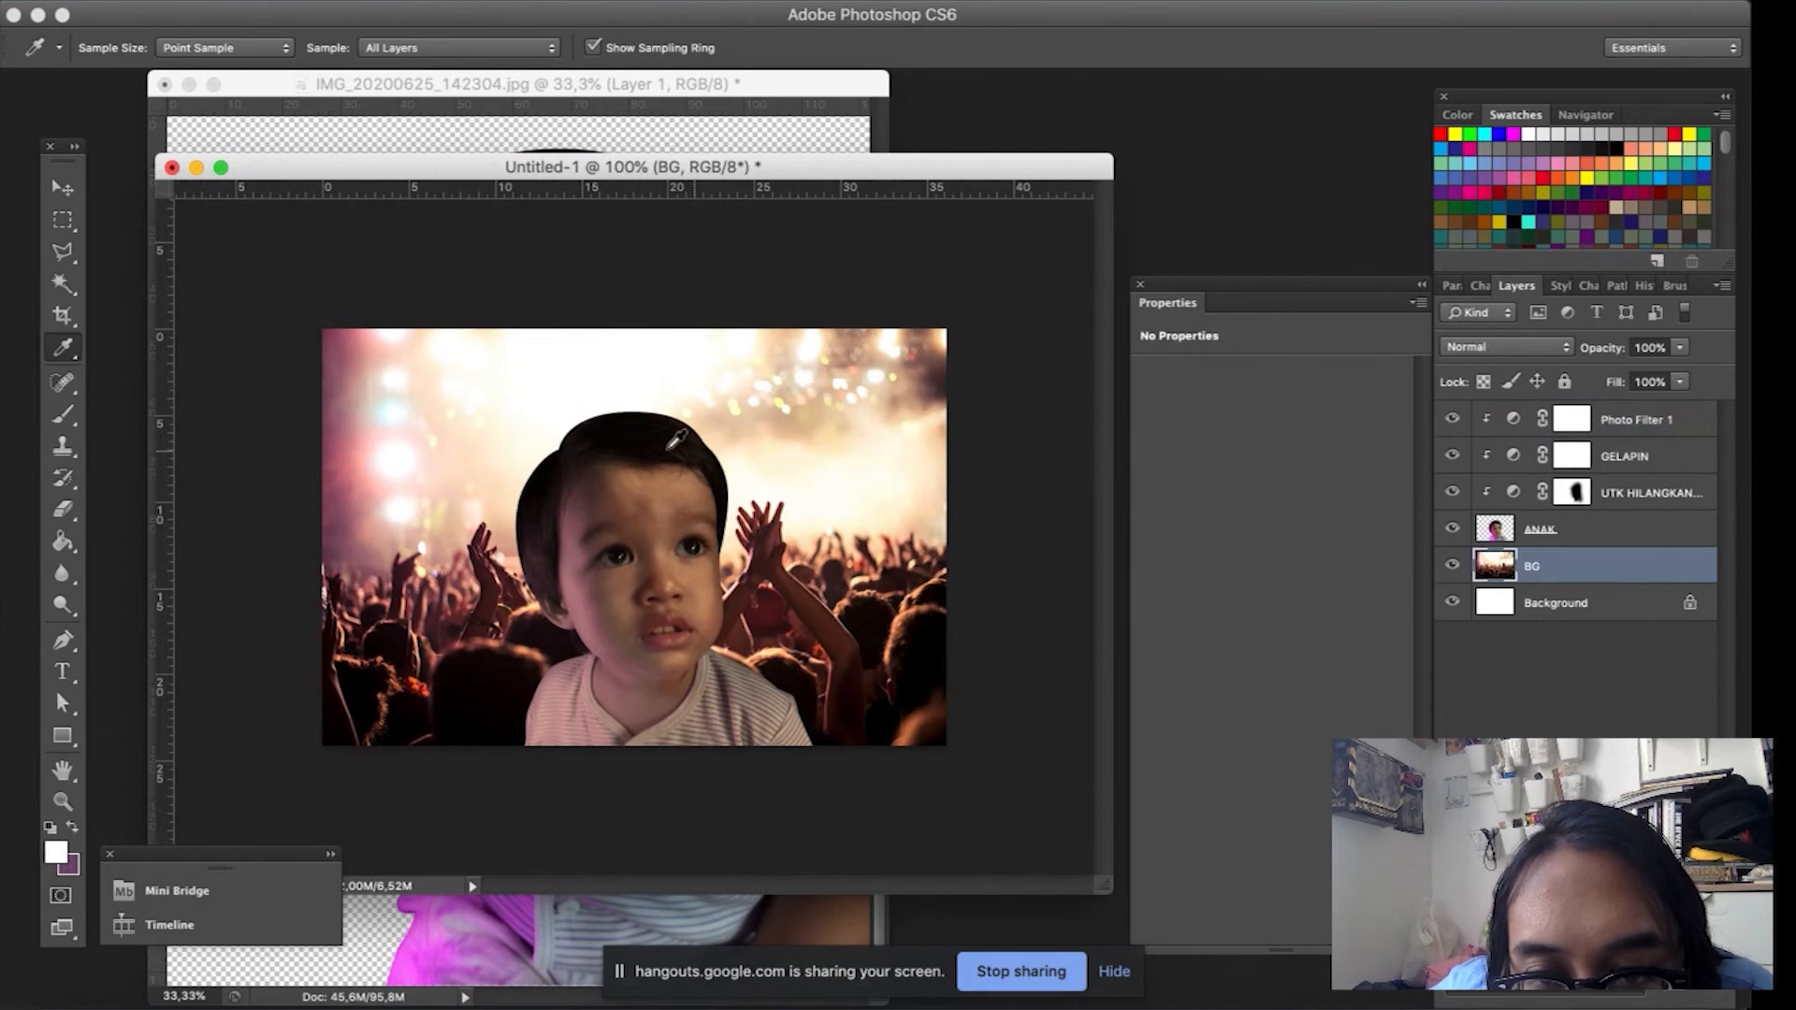
left_click(589, 410)
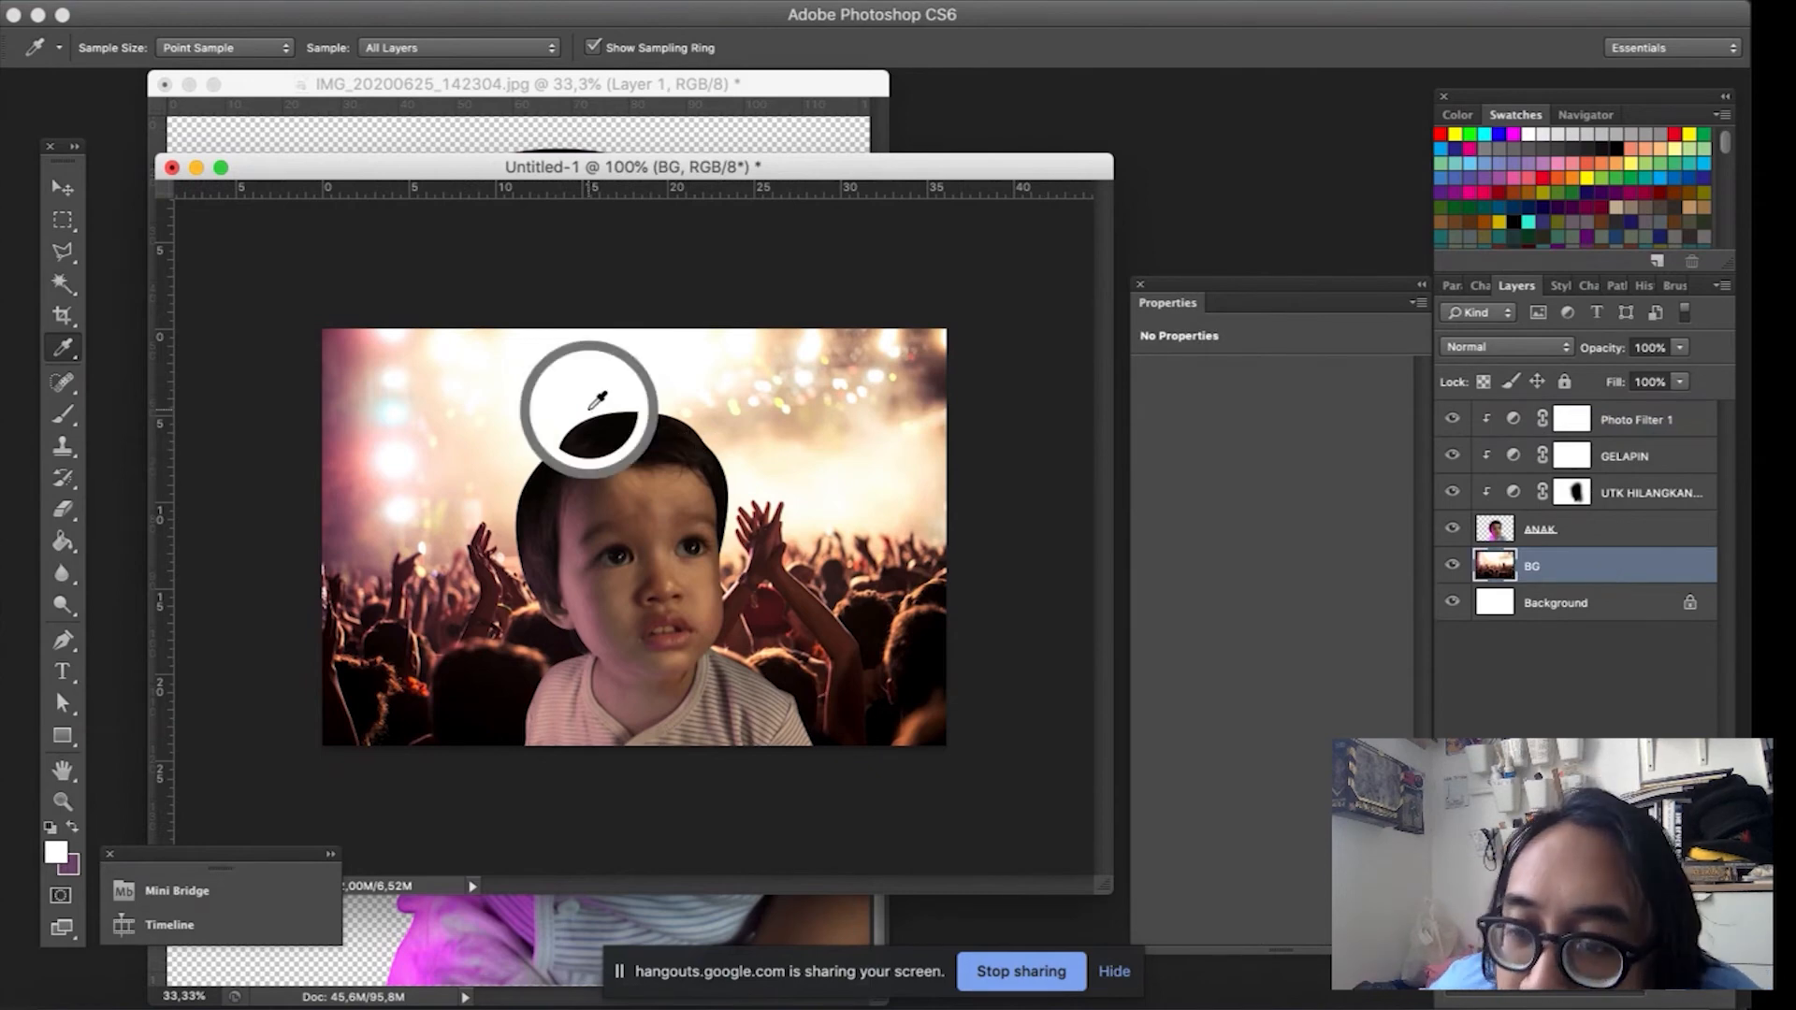
left_click_drag(595, 393, 609, 393)
mouse_move(609, 393)
left_mouse_down()
mouse_move(390, 389)
mouse_move(344, 348)
mouse_move(575, 585)
mouse_move(360, 423)
mouse_move(533, 380)
mouse_move(612, 398)
mouse_move(566, 417)
mouse_move(663, 397)
mouse_move(633, 395)
left_mouse_up()
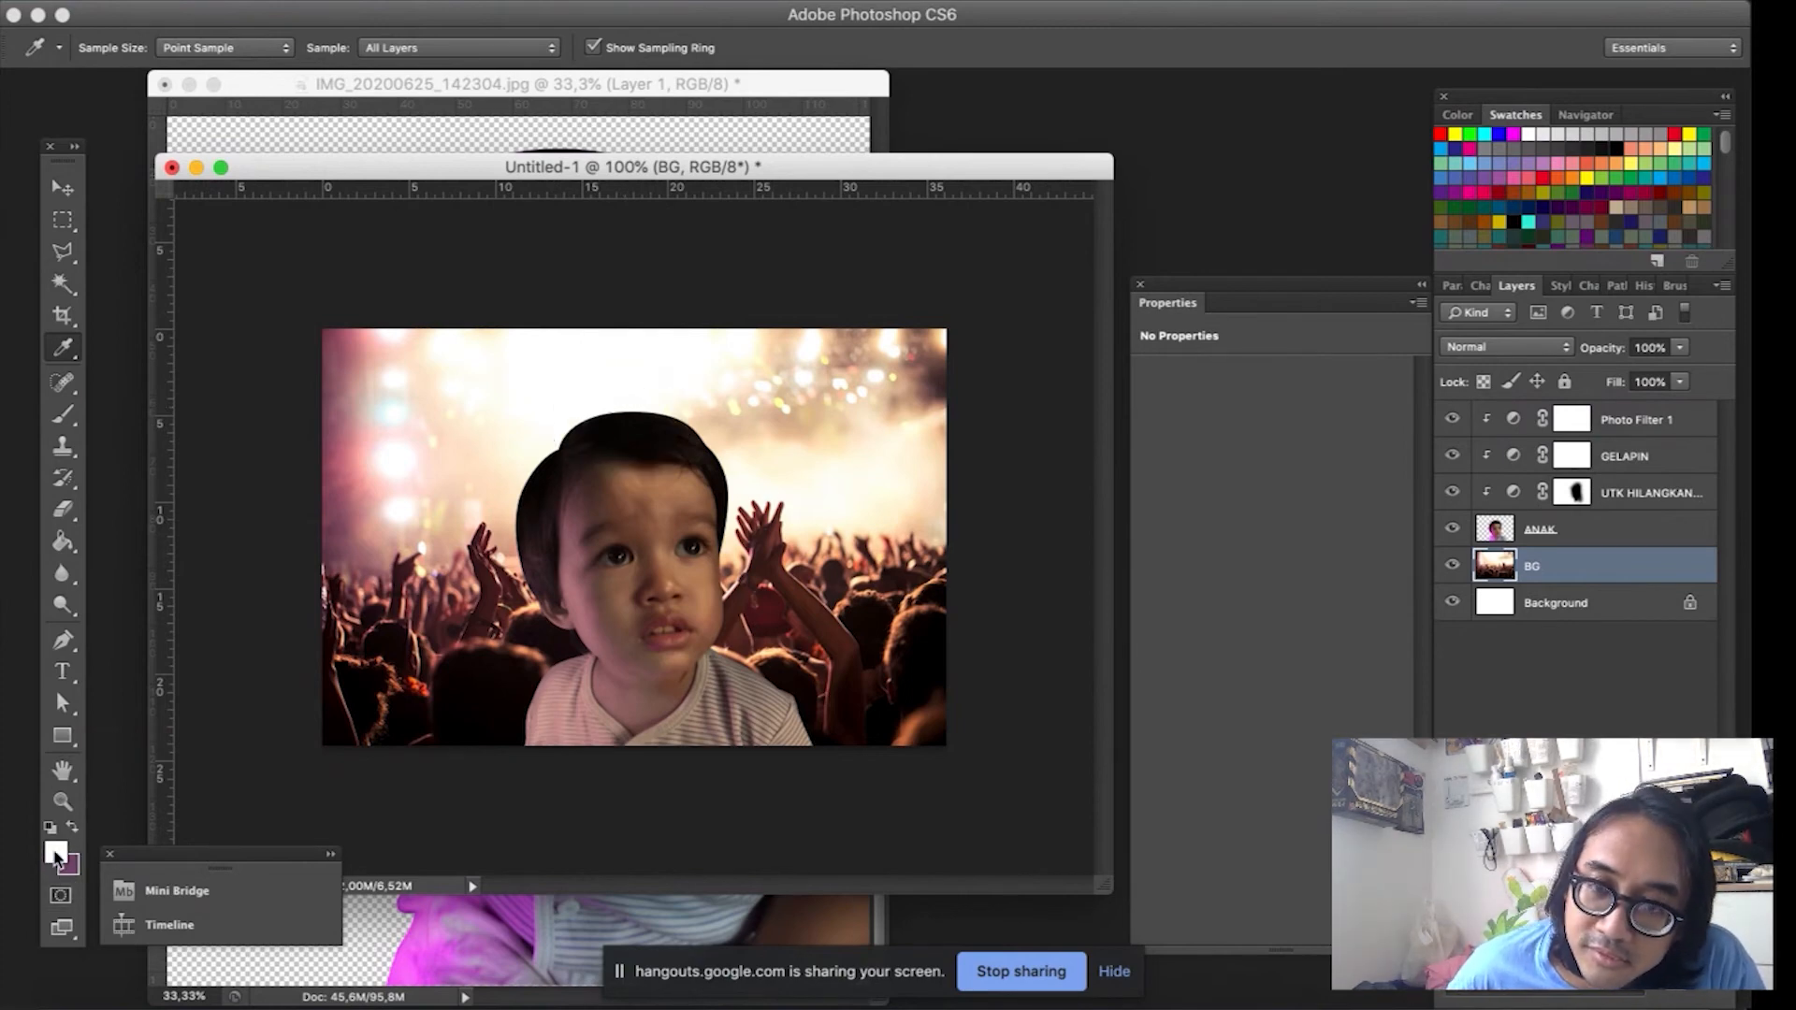
Choose the Brush tool, add a new layer above Photo Filter 1 and name it CAHAYA.
left_click_drag(63, 414, 159, 414)
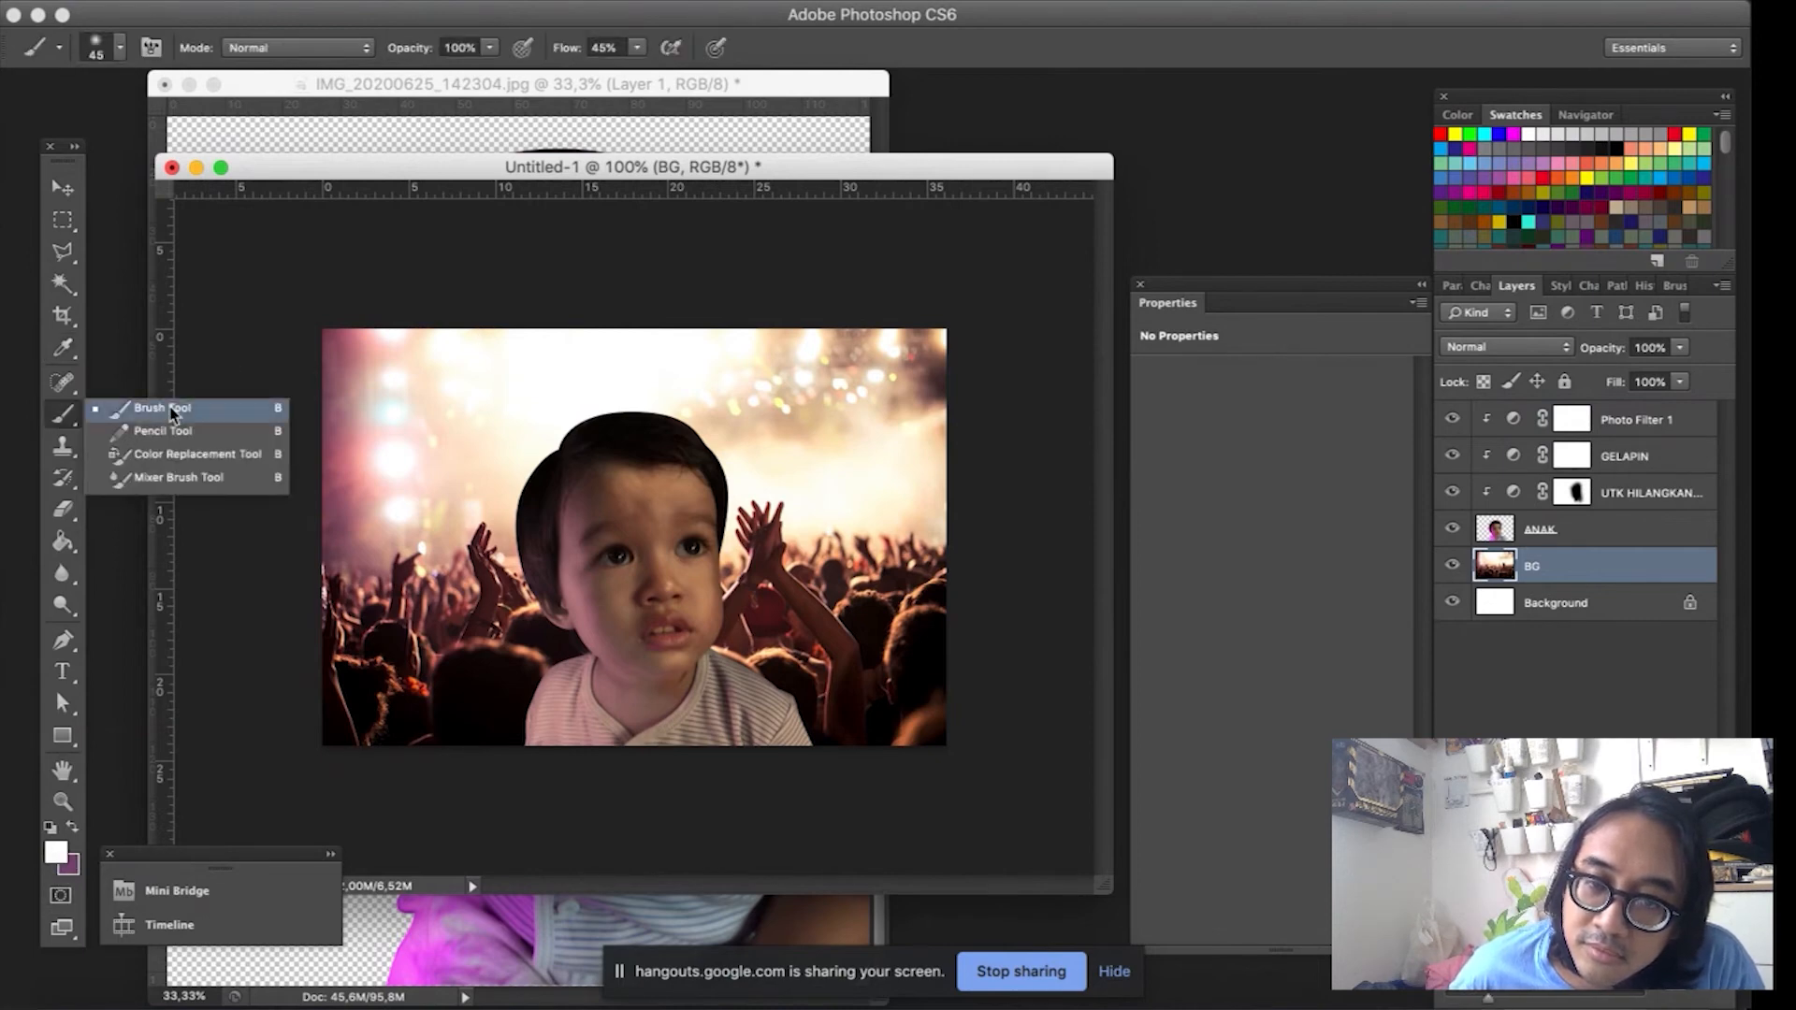
left_click(1644, 531)
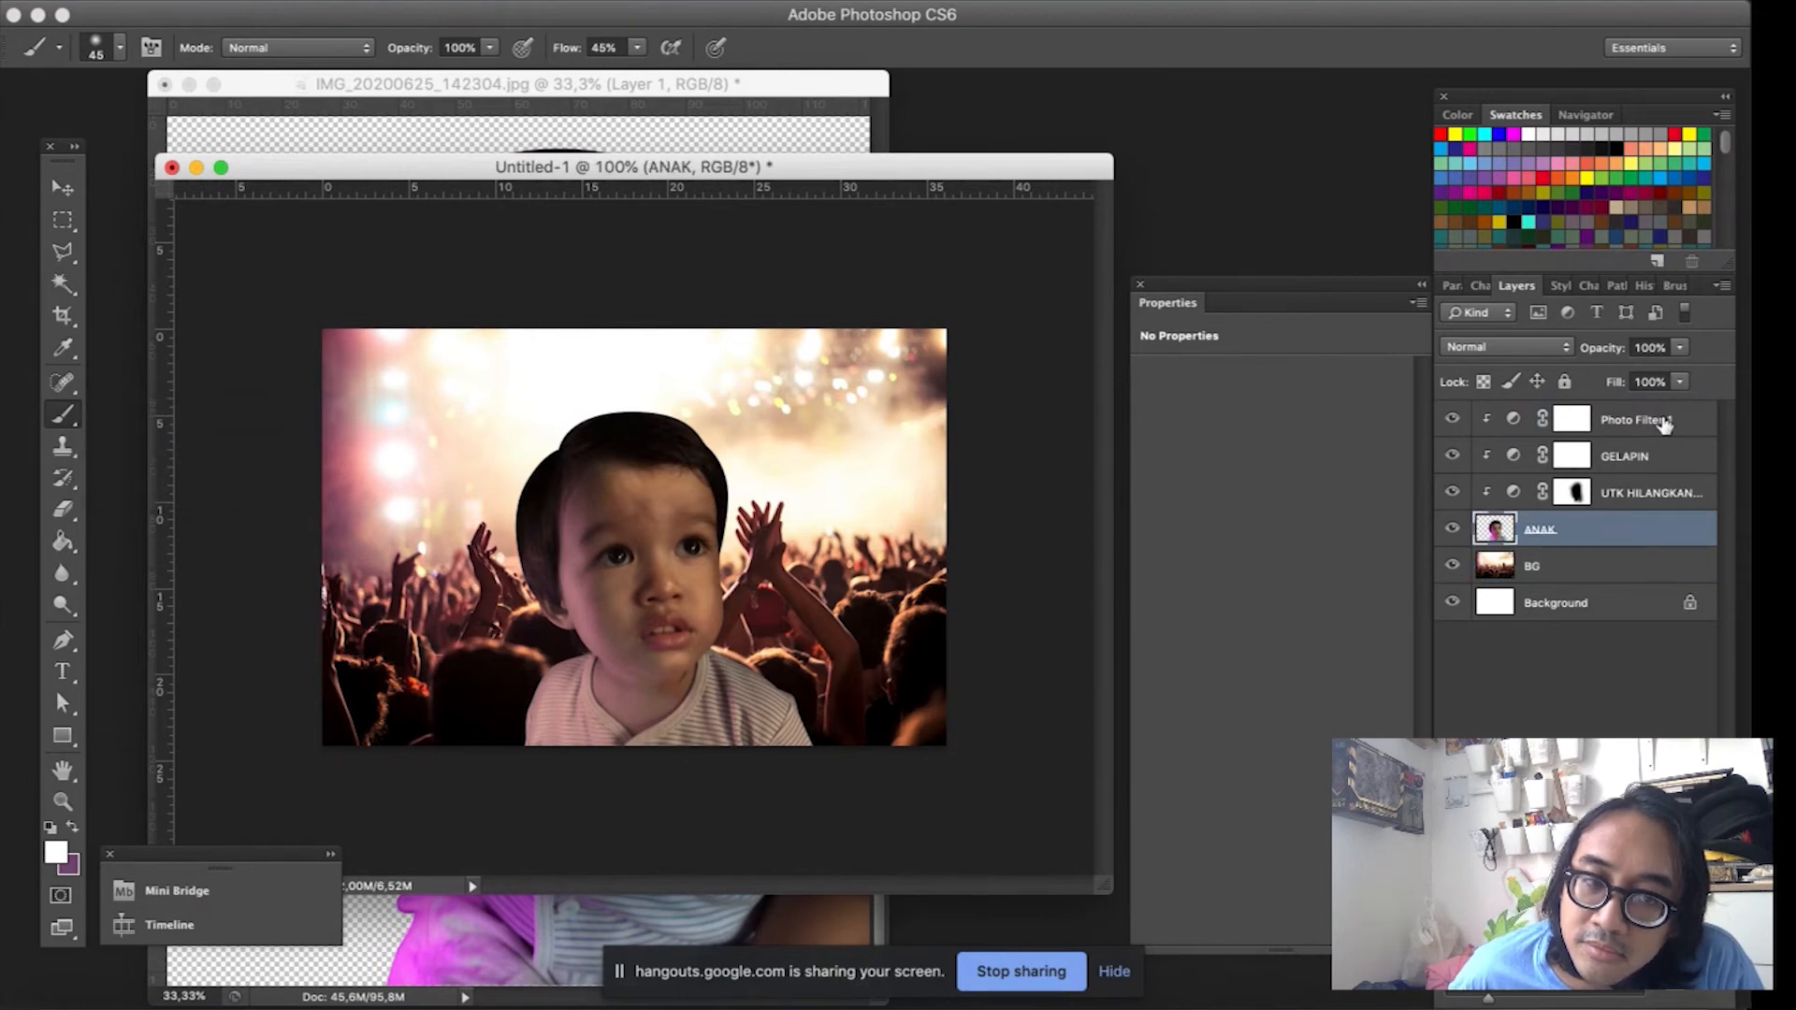
left_click(1664, 424)
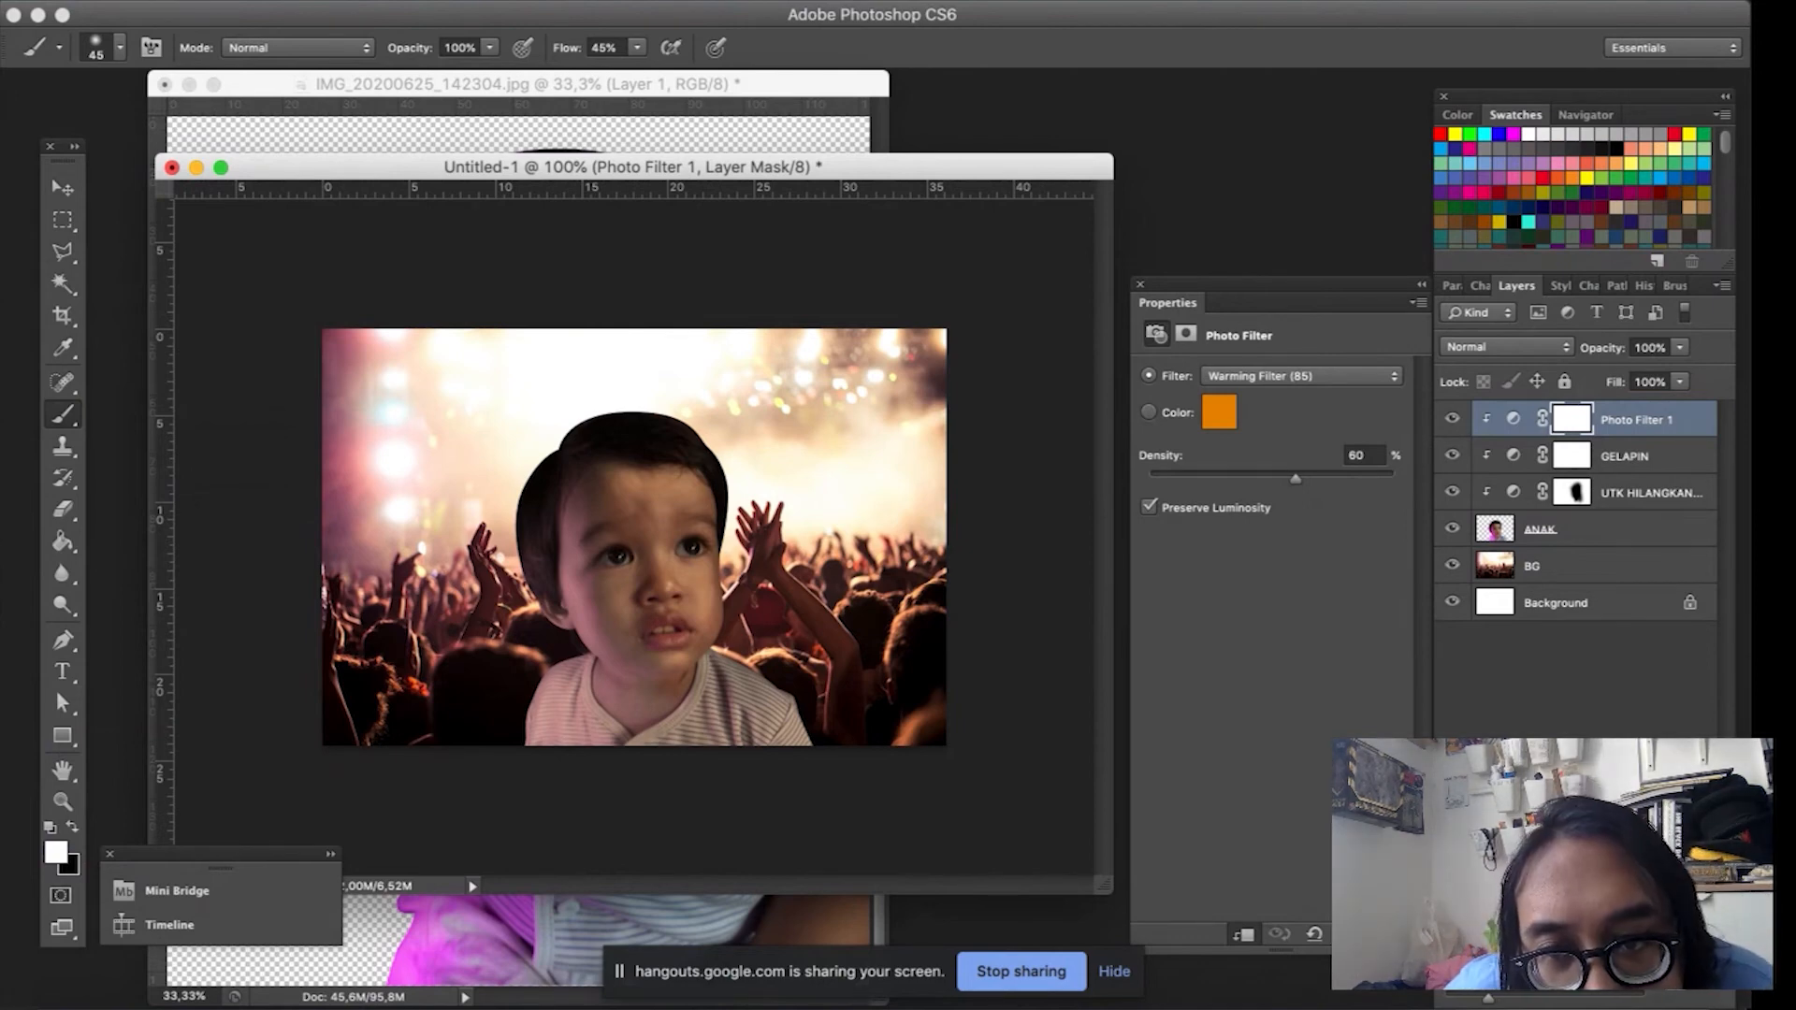
key("super+alt+shift+n")
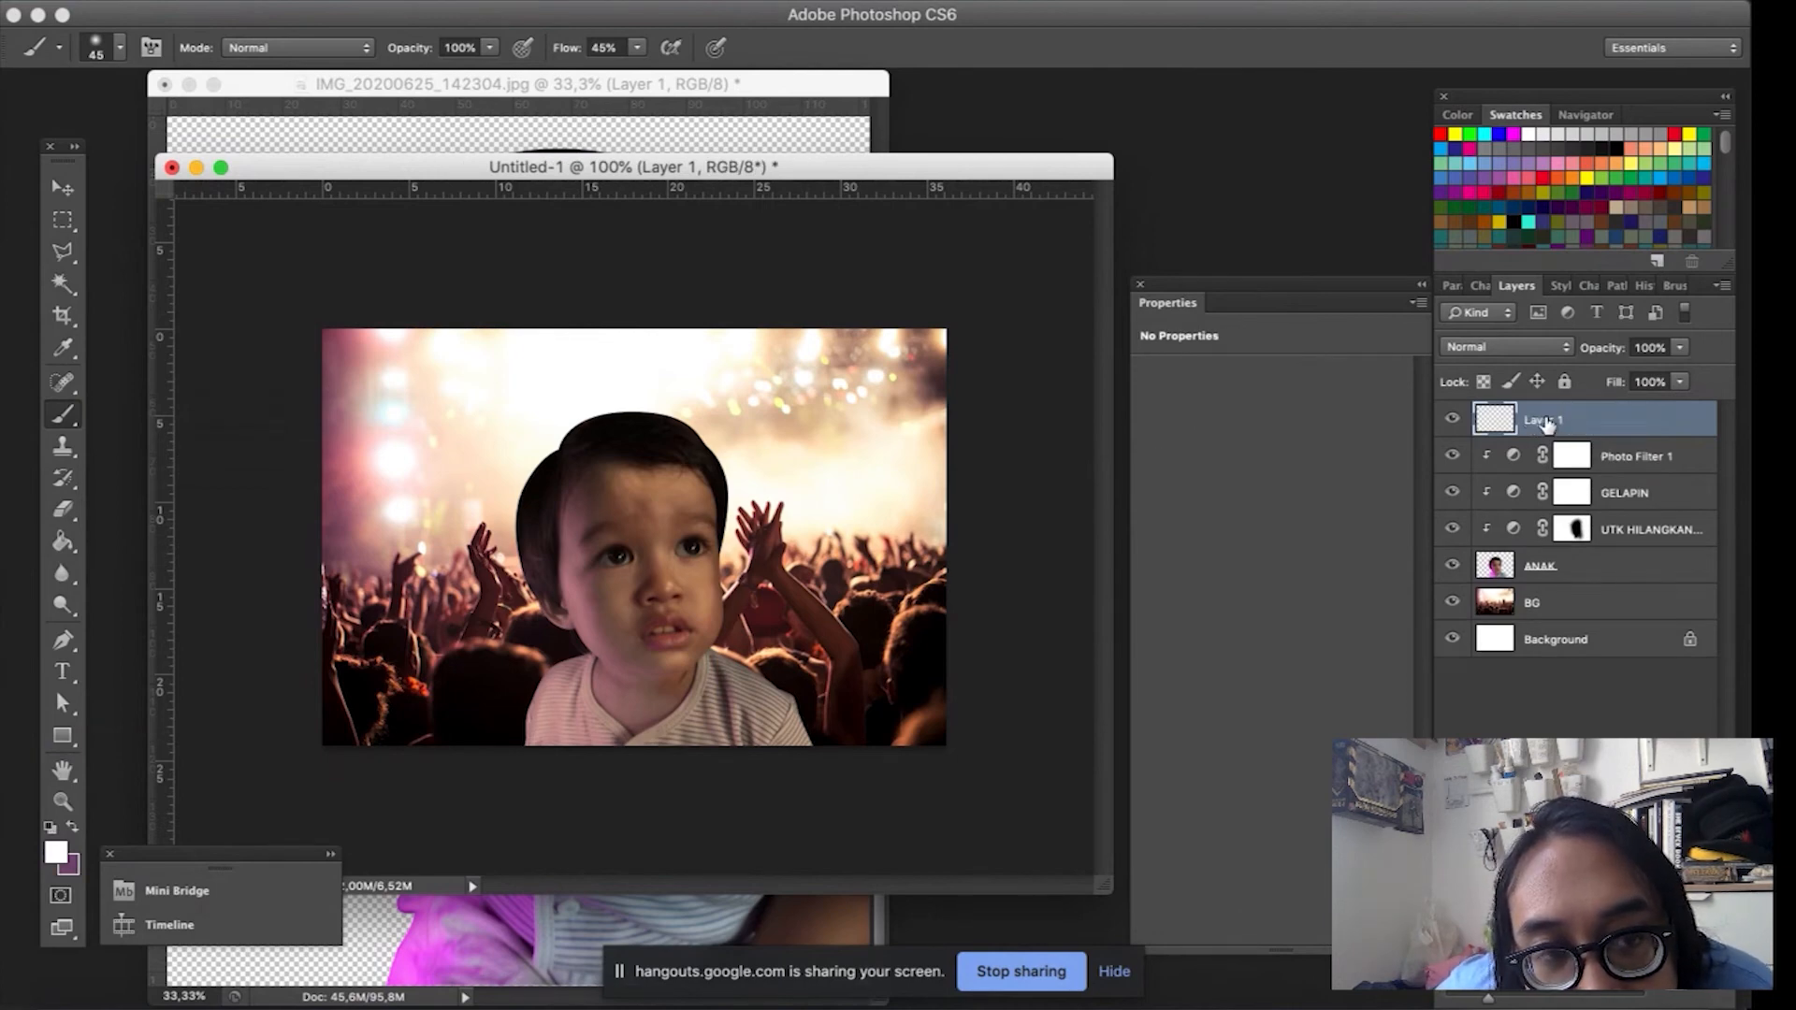
double_click(1543, 421)
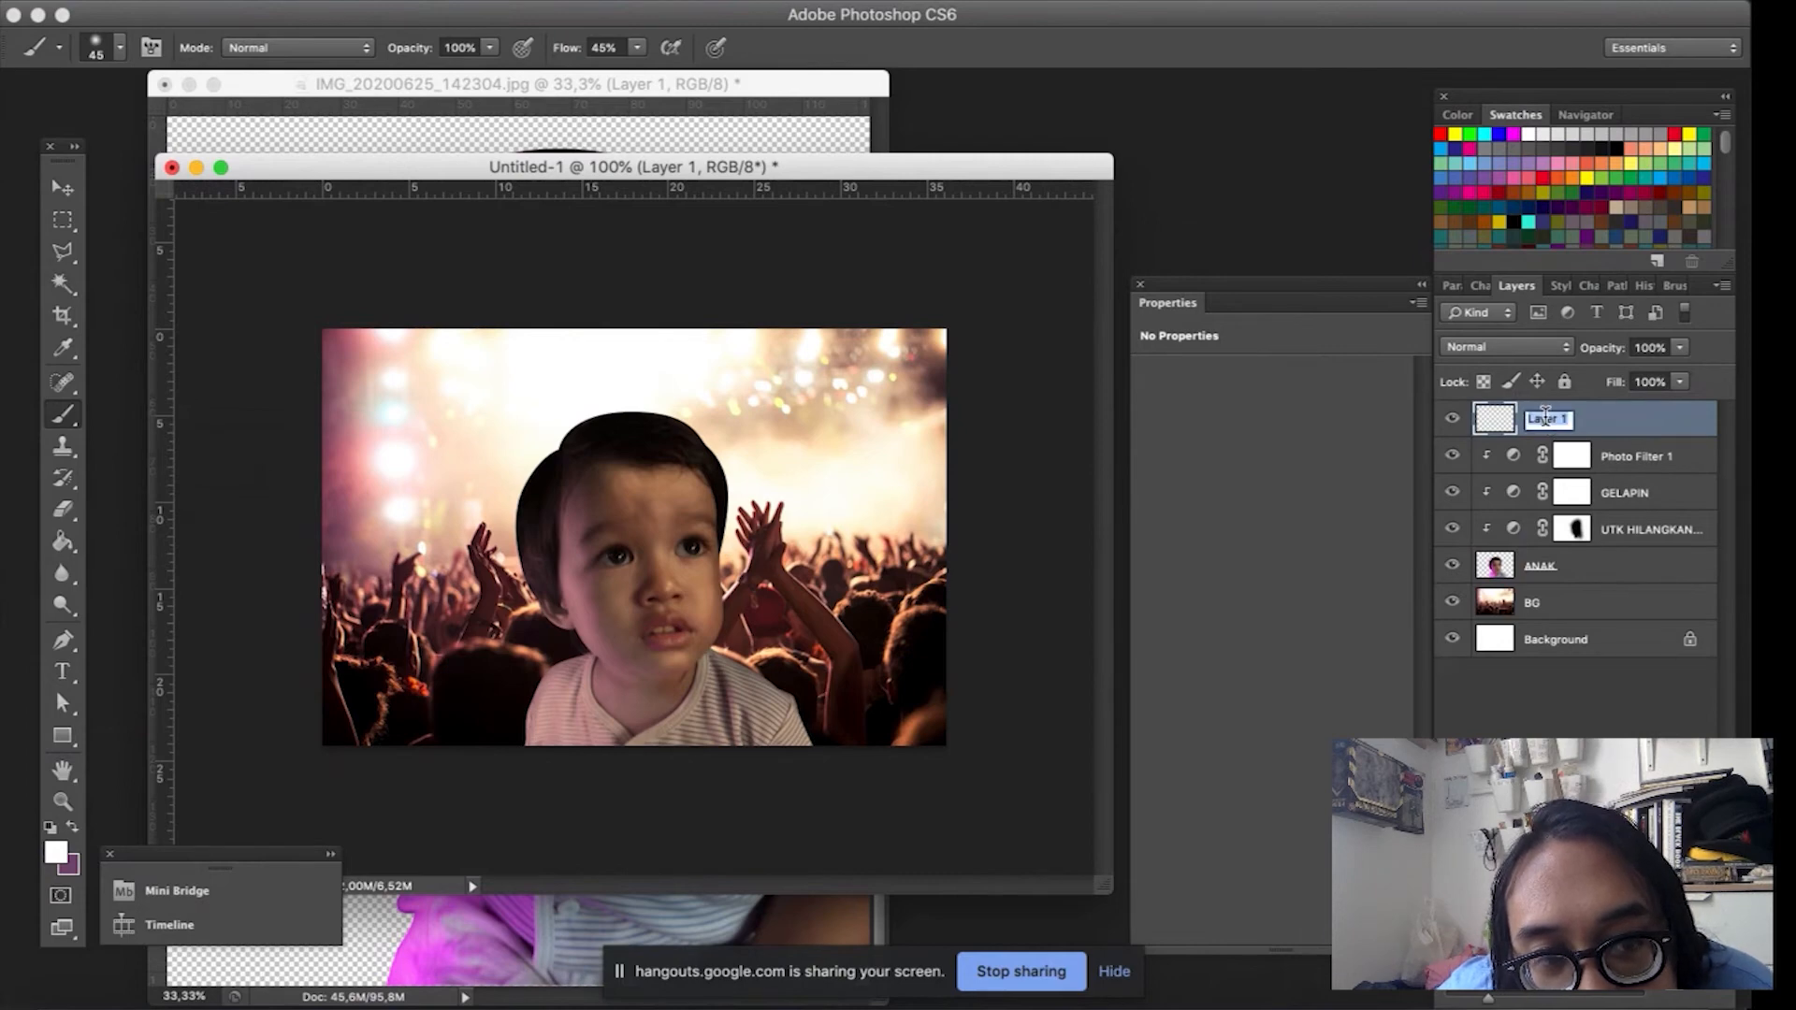
type("G")
type("AHAYA")
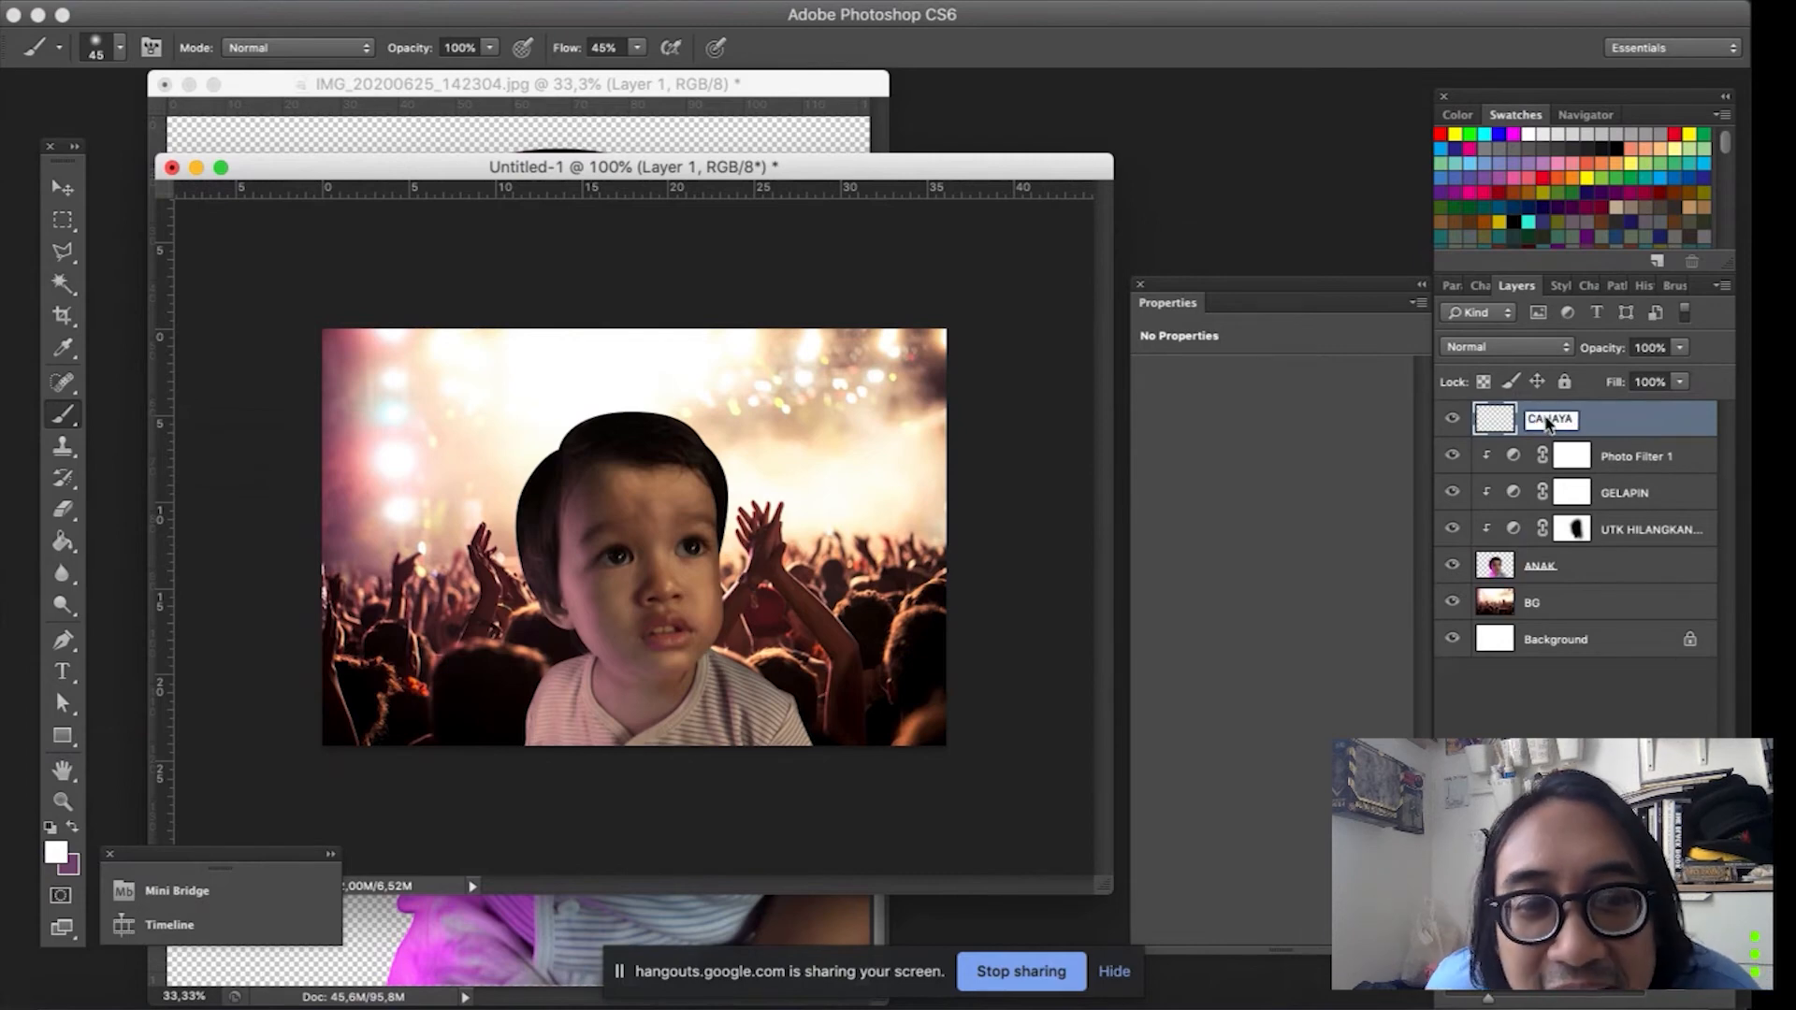
key("Return")
Enlarge the brush to 400 px and paint one soft white dab over the left upper edge of the child's hair.
key("bracketright")
key("bracketright")
key("bracketright")
key("bracketright")
key("bracketright")
key("bracketright")
key("bracketright")
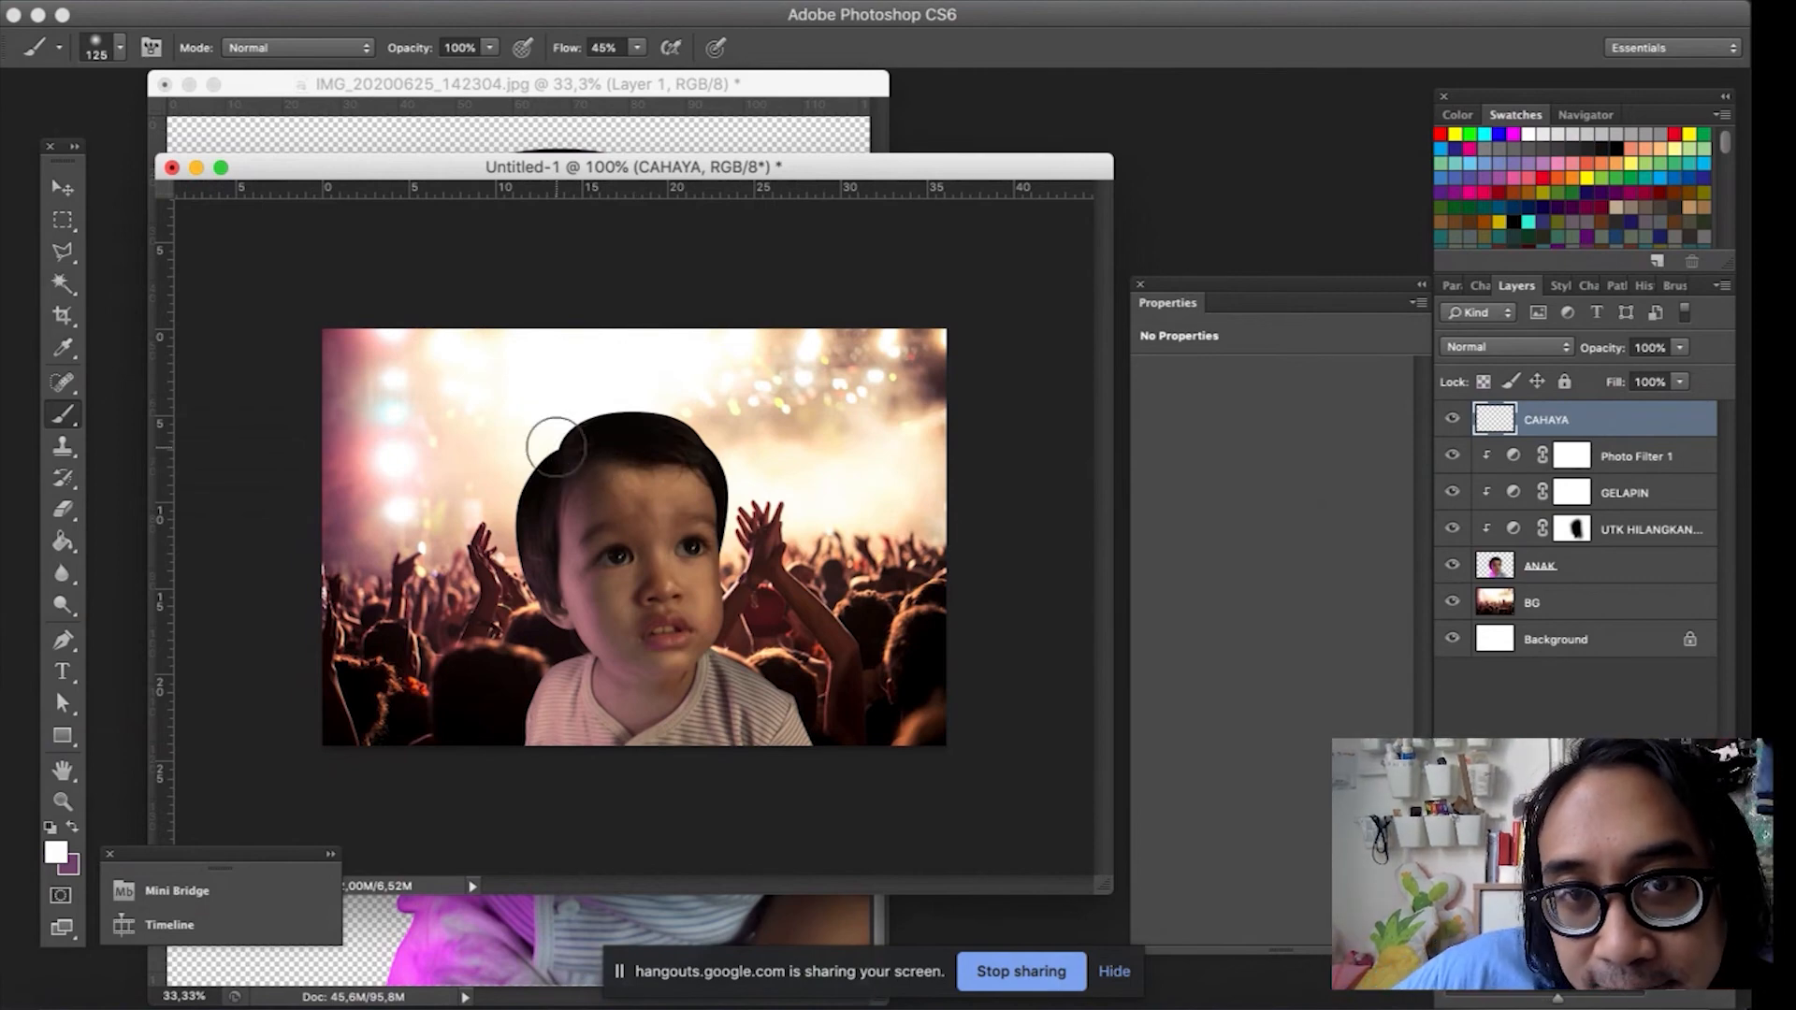
key("bracketright")
key("bracketright")
key("bracketright")
key("bracketright")
key("bracketright")
key("bracketright")
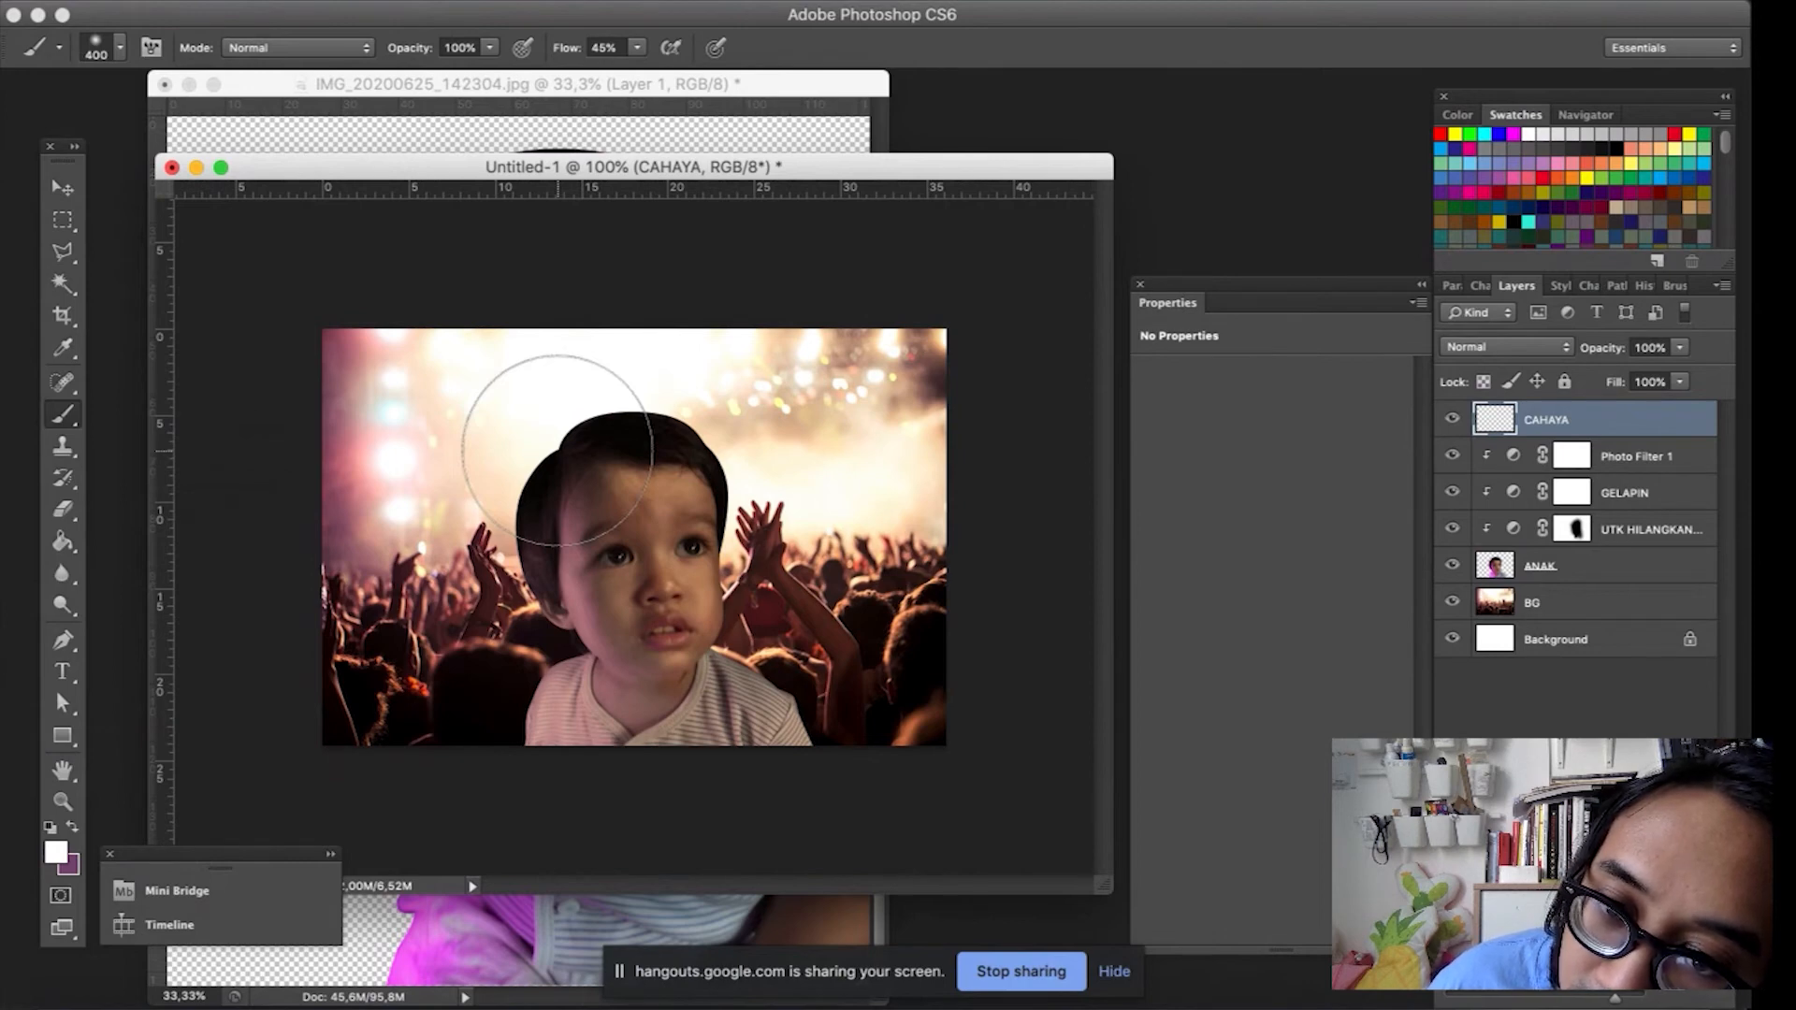
left_click(557, 449)
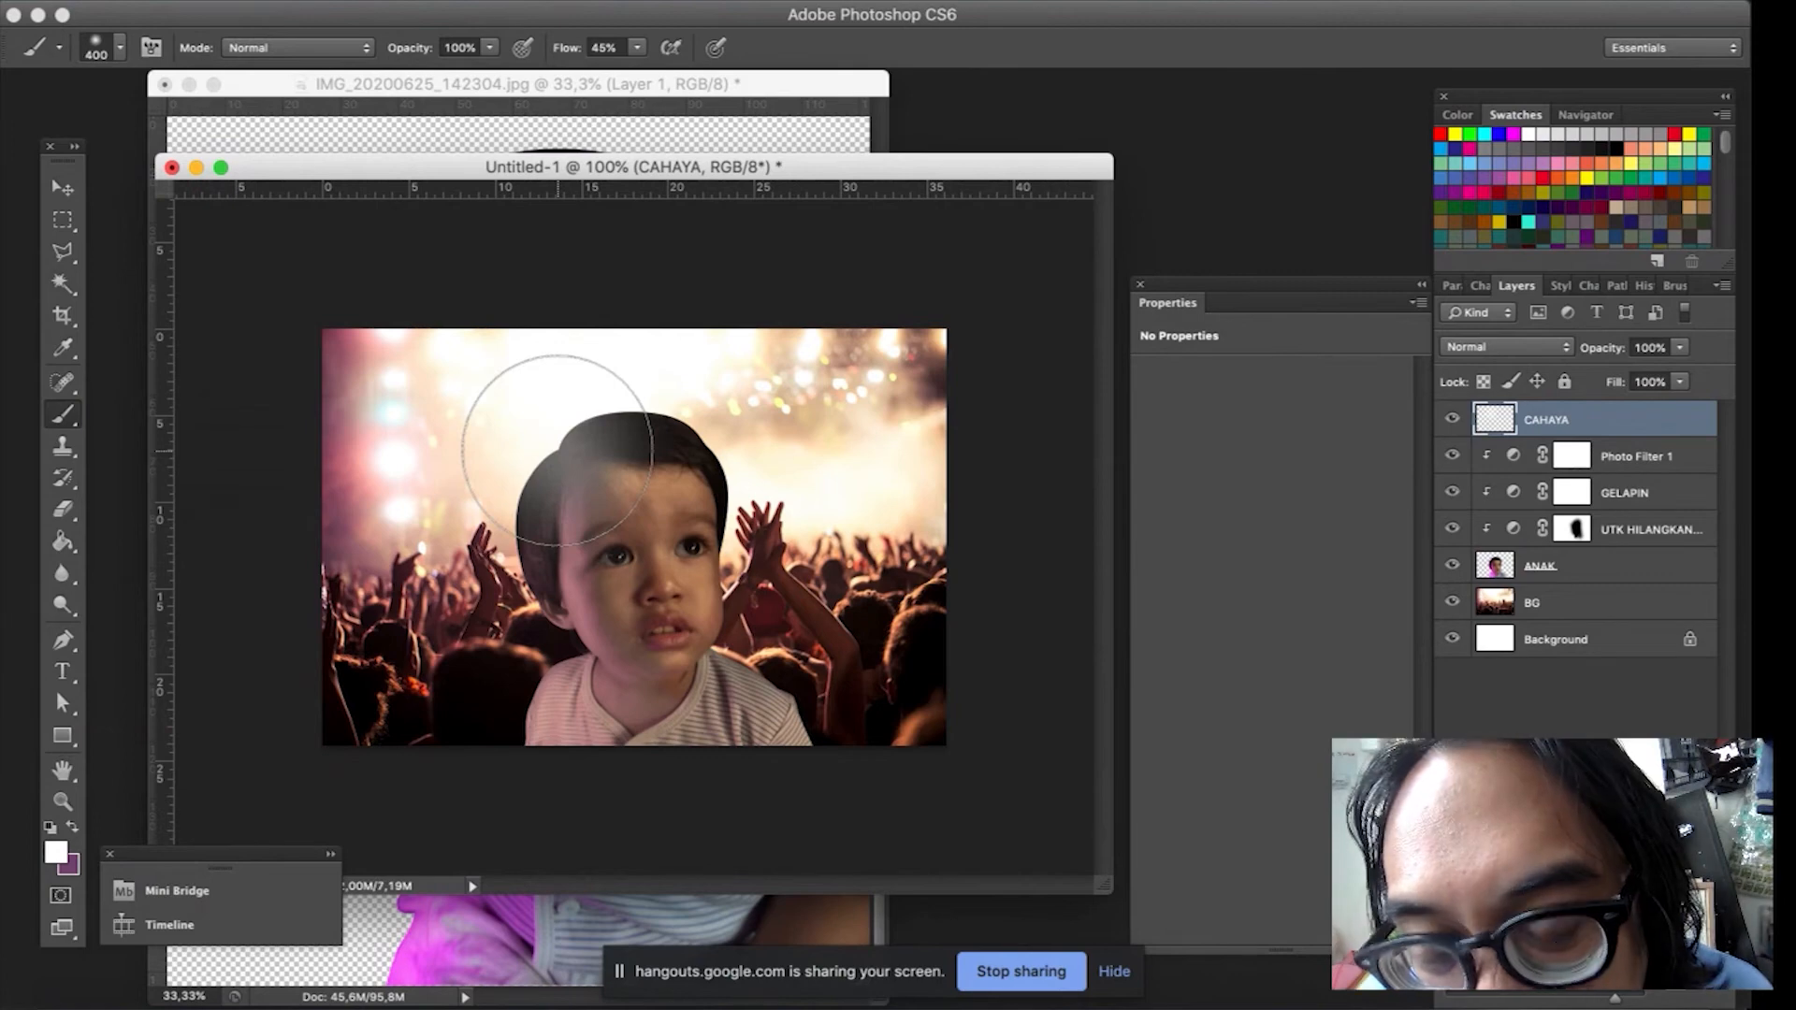
Adjust the brush to 250 px and add another white dab at the centre of the glow on the hair.
key("bracketleft")
key("bracketleft")
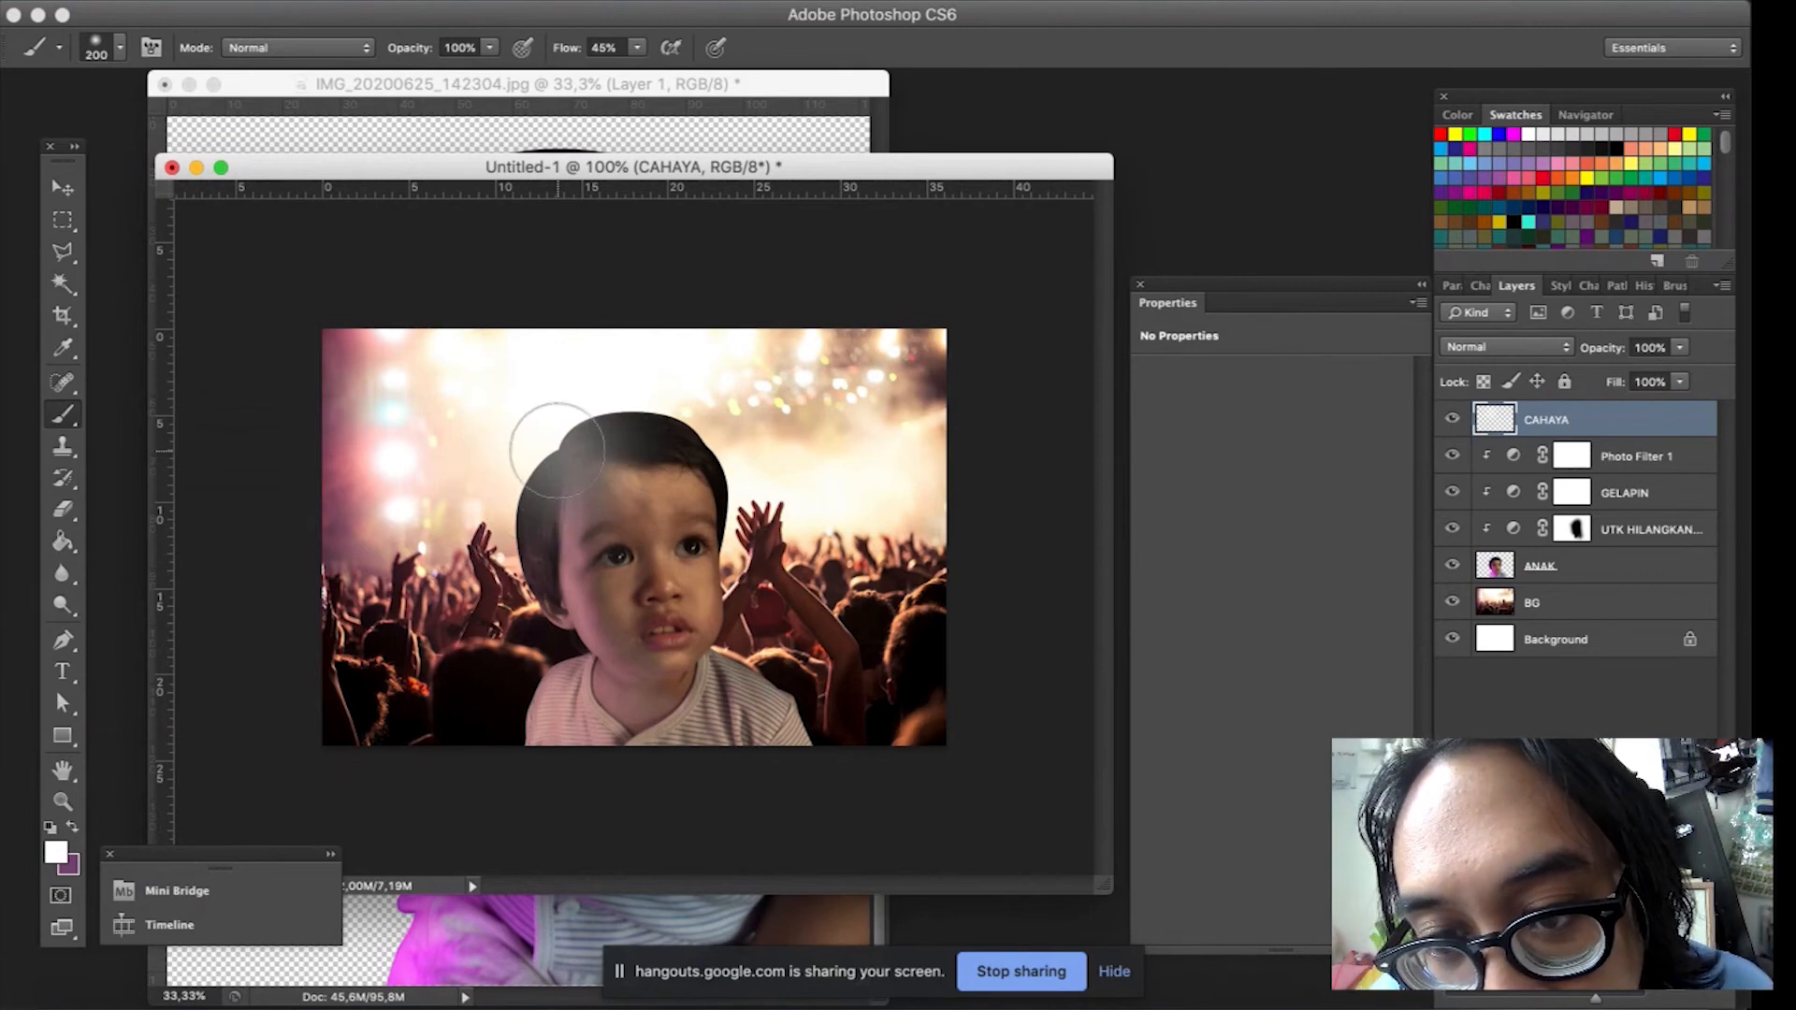
key("bracketright")
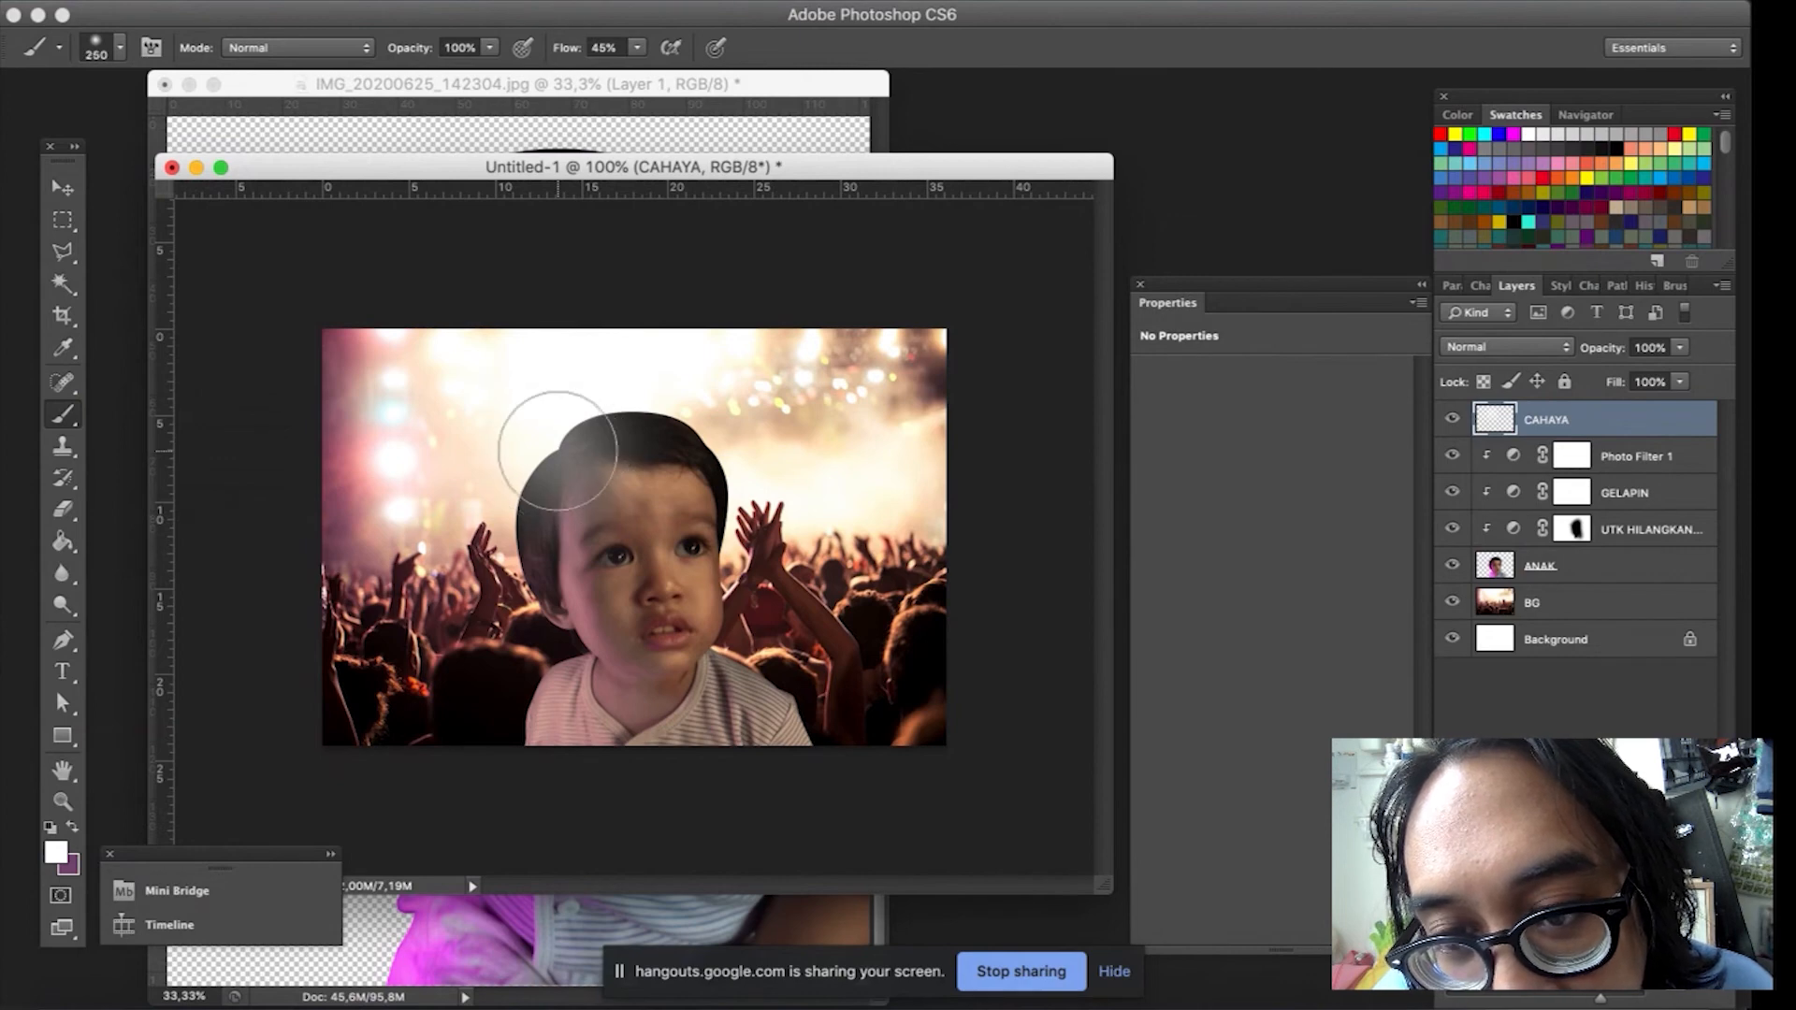
key("bracketright")
key("bracketright")
key("bracketright")
key("bracketleft")
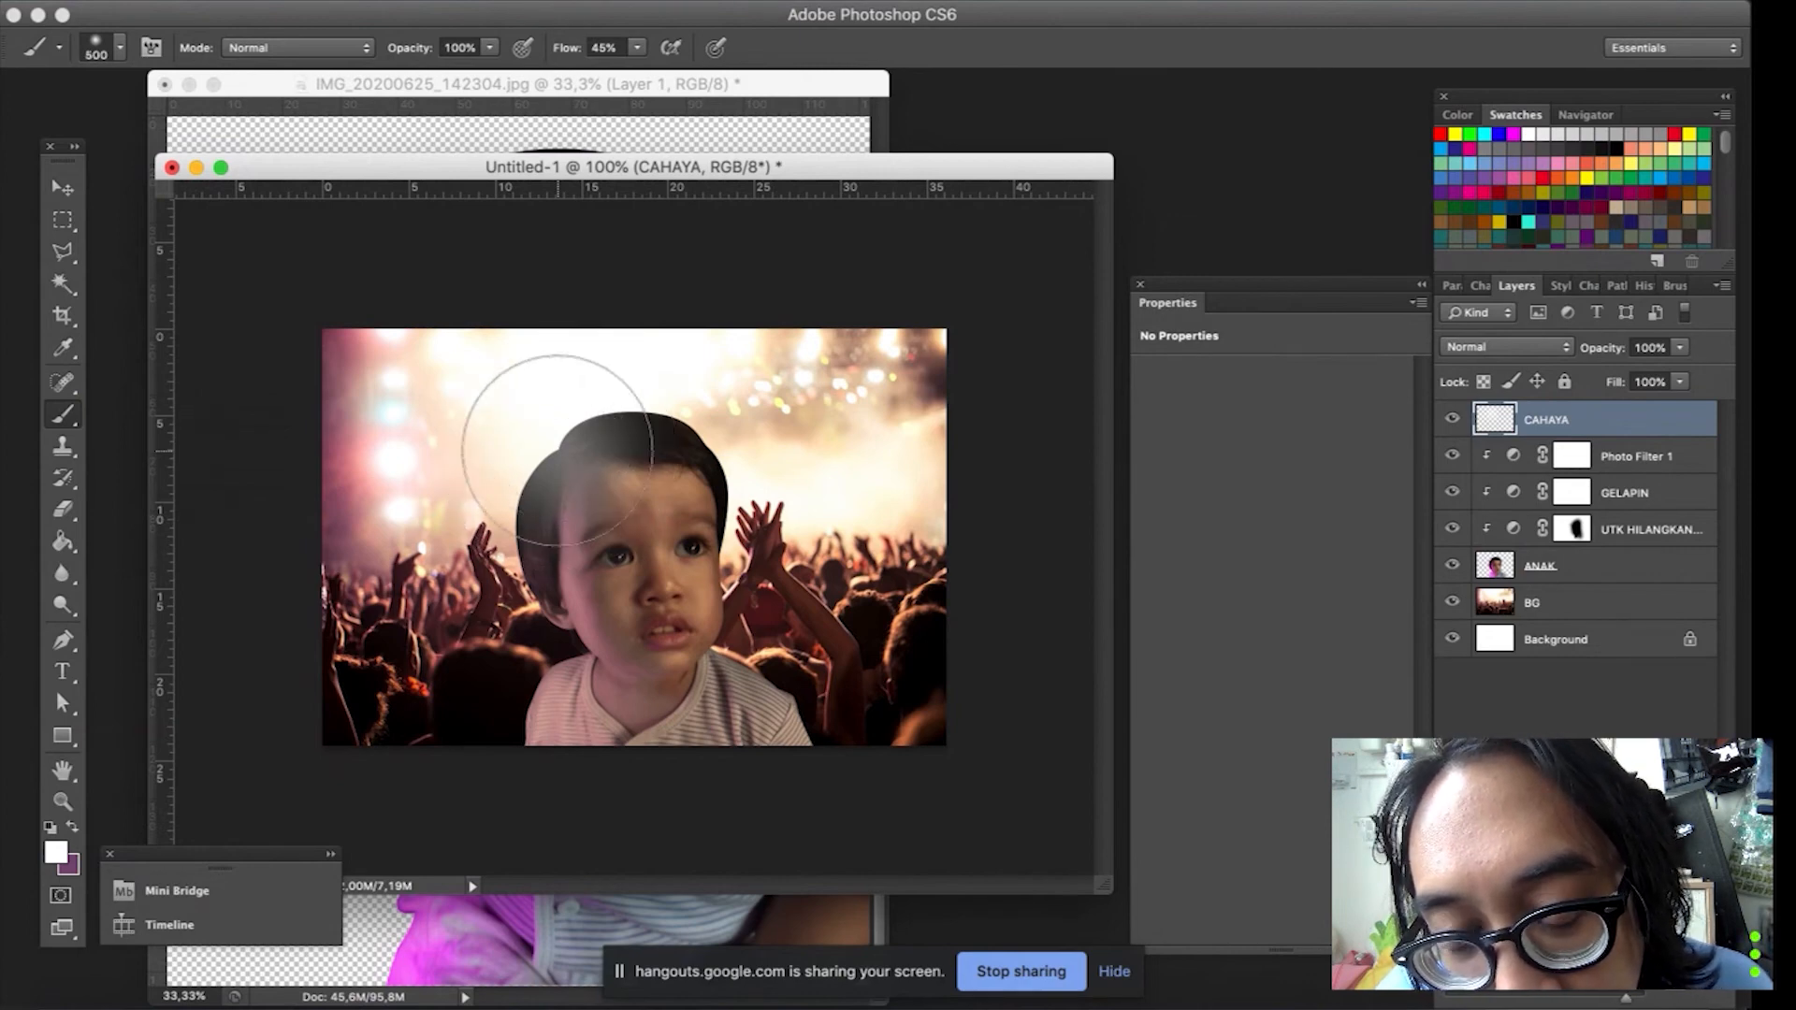
key("bracketright")
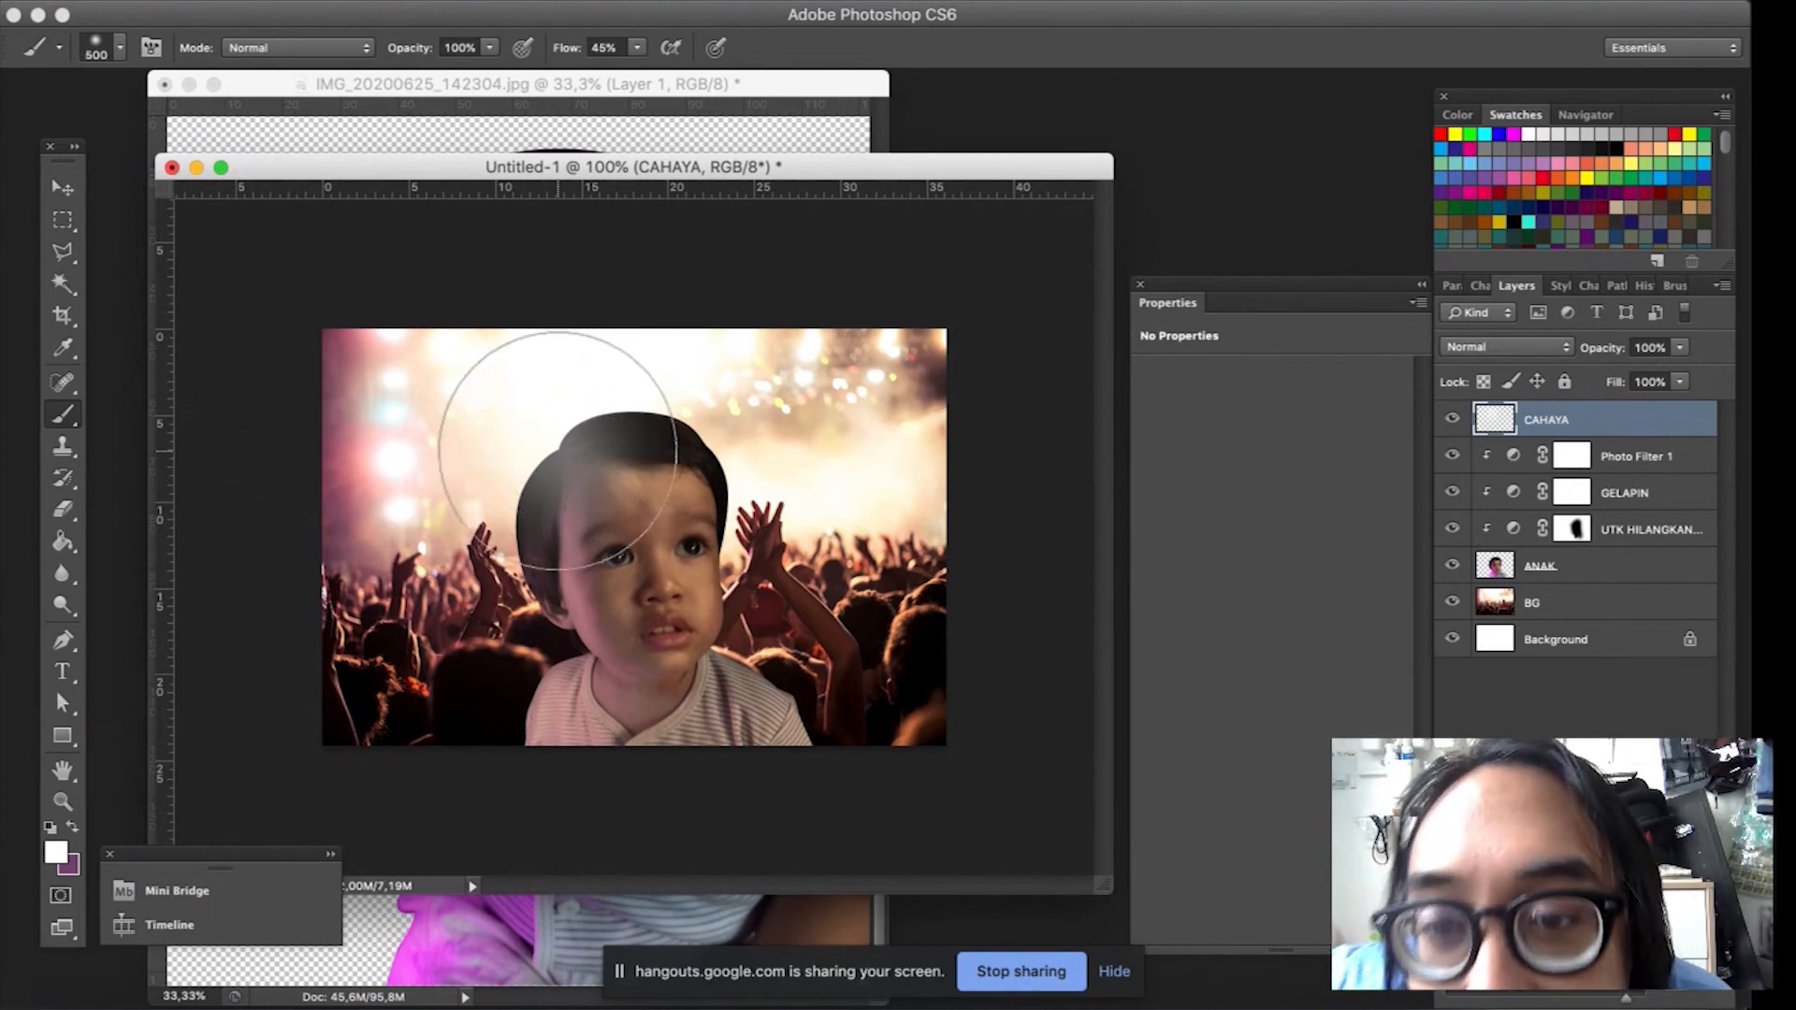
key("shift+bracketleft")
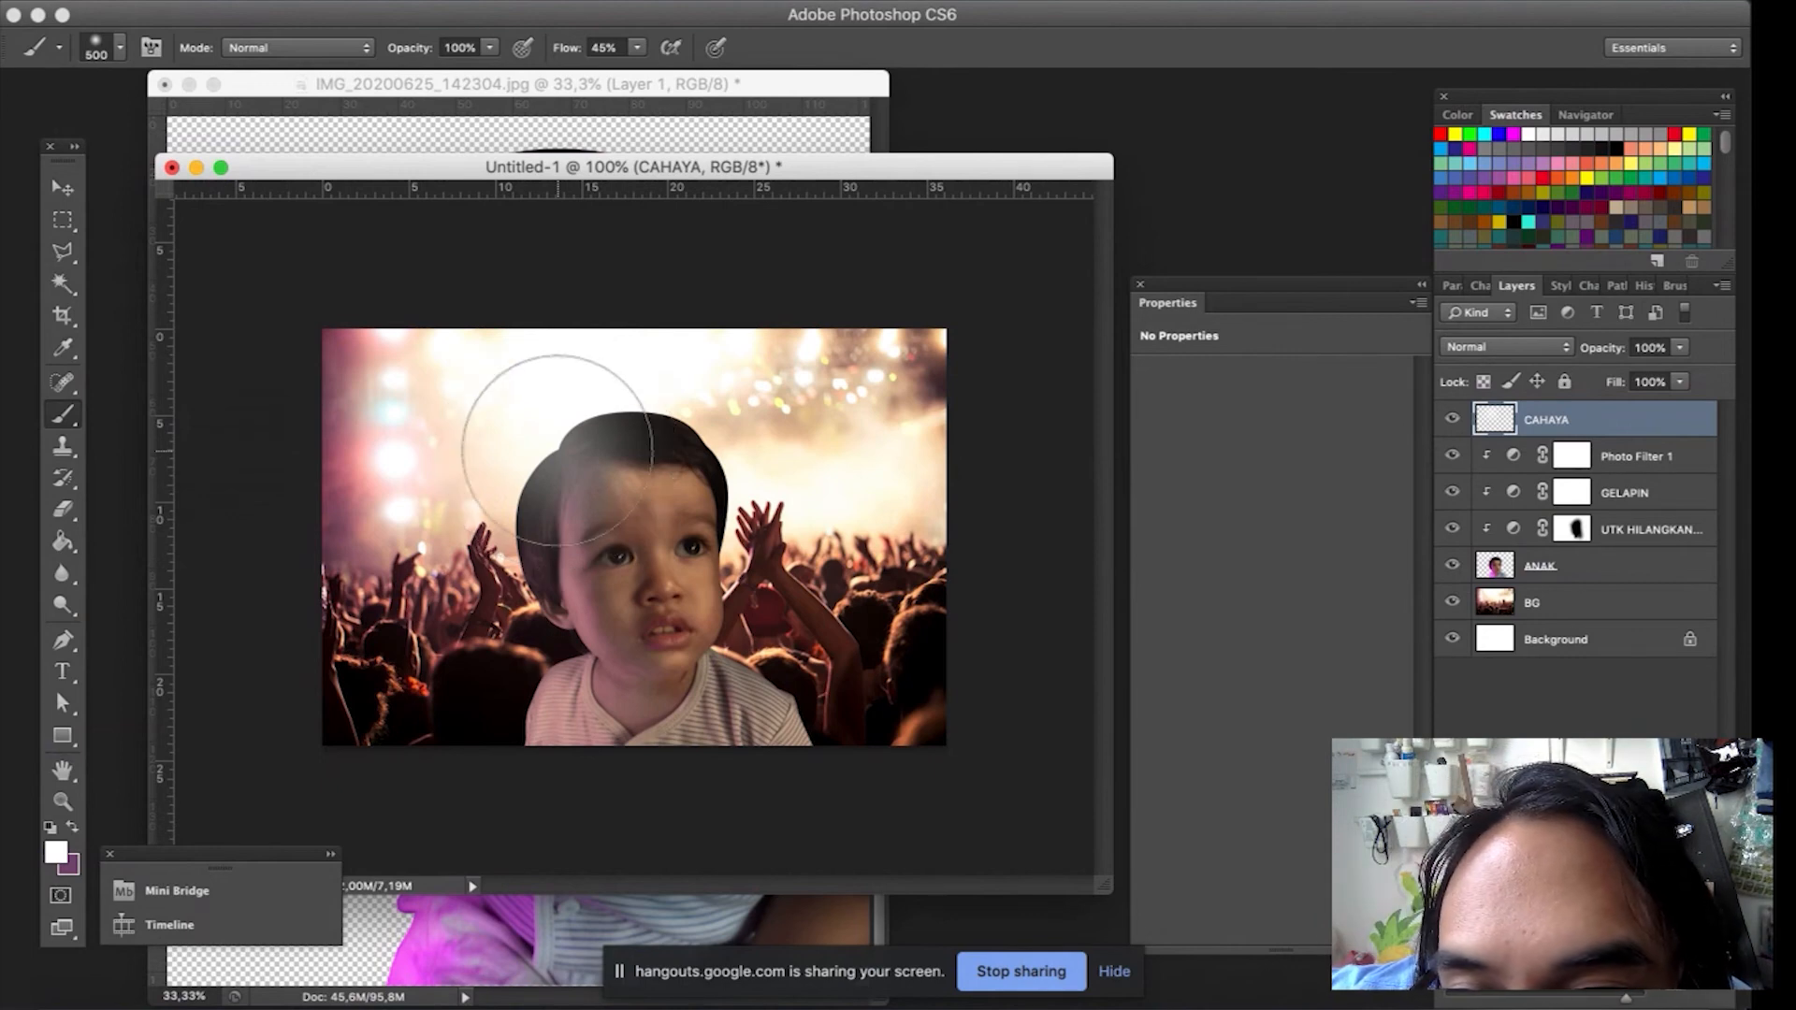
key("bracketleft")
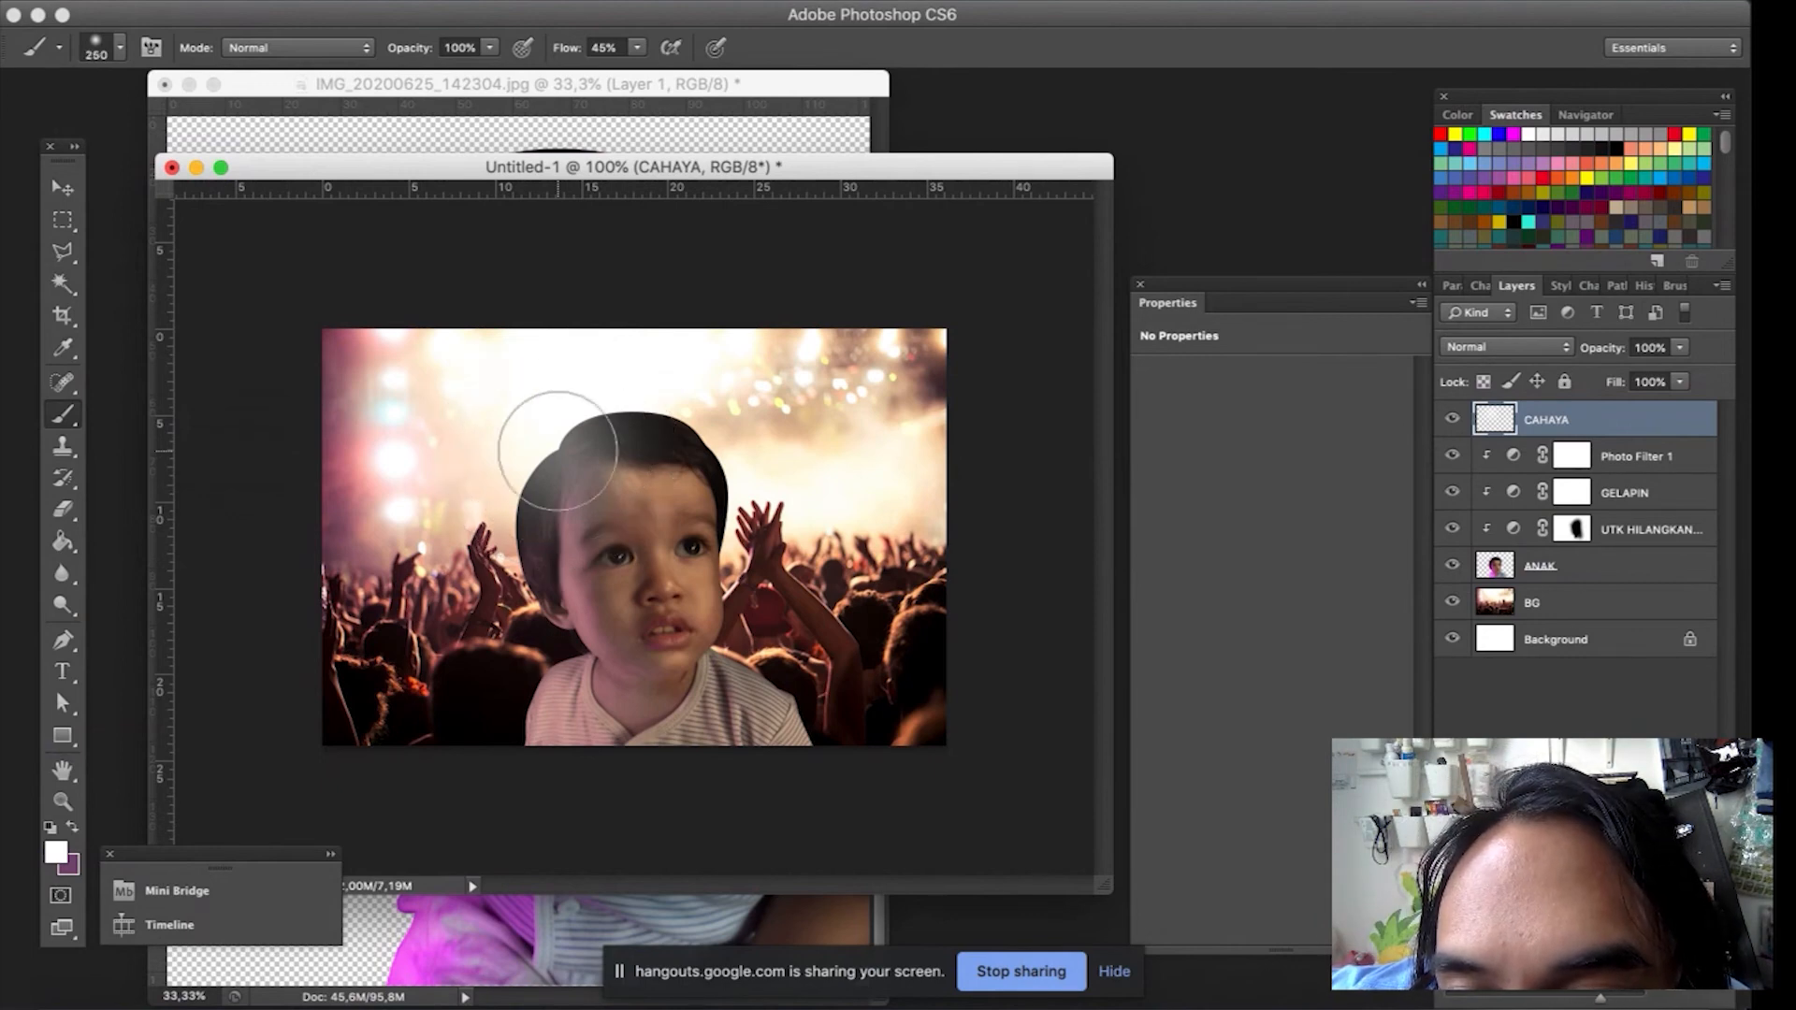
left_click(558, 450)
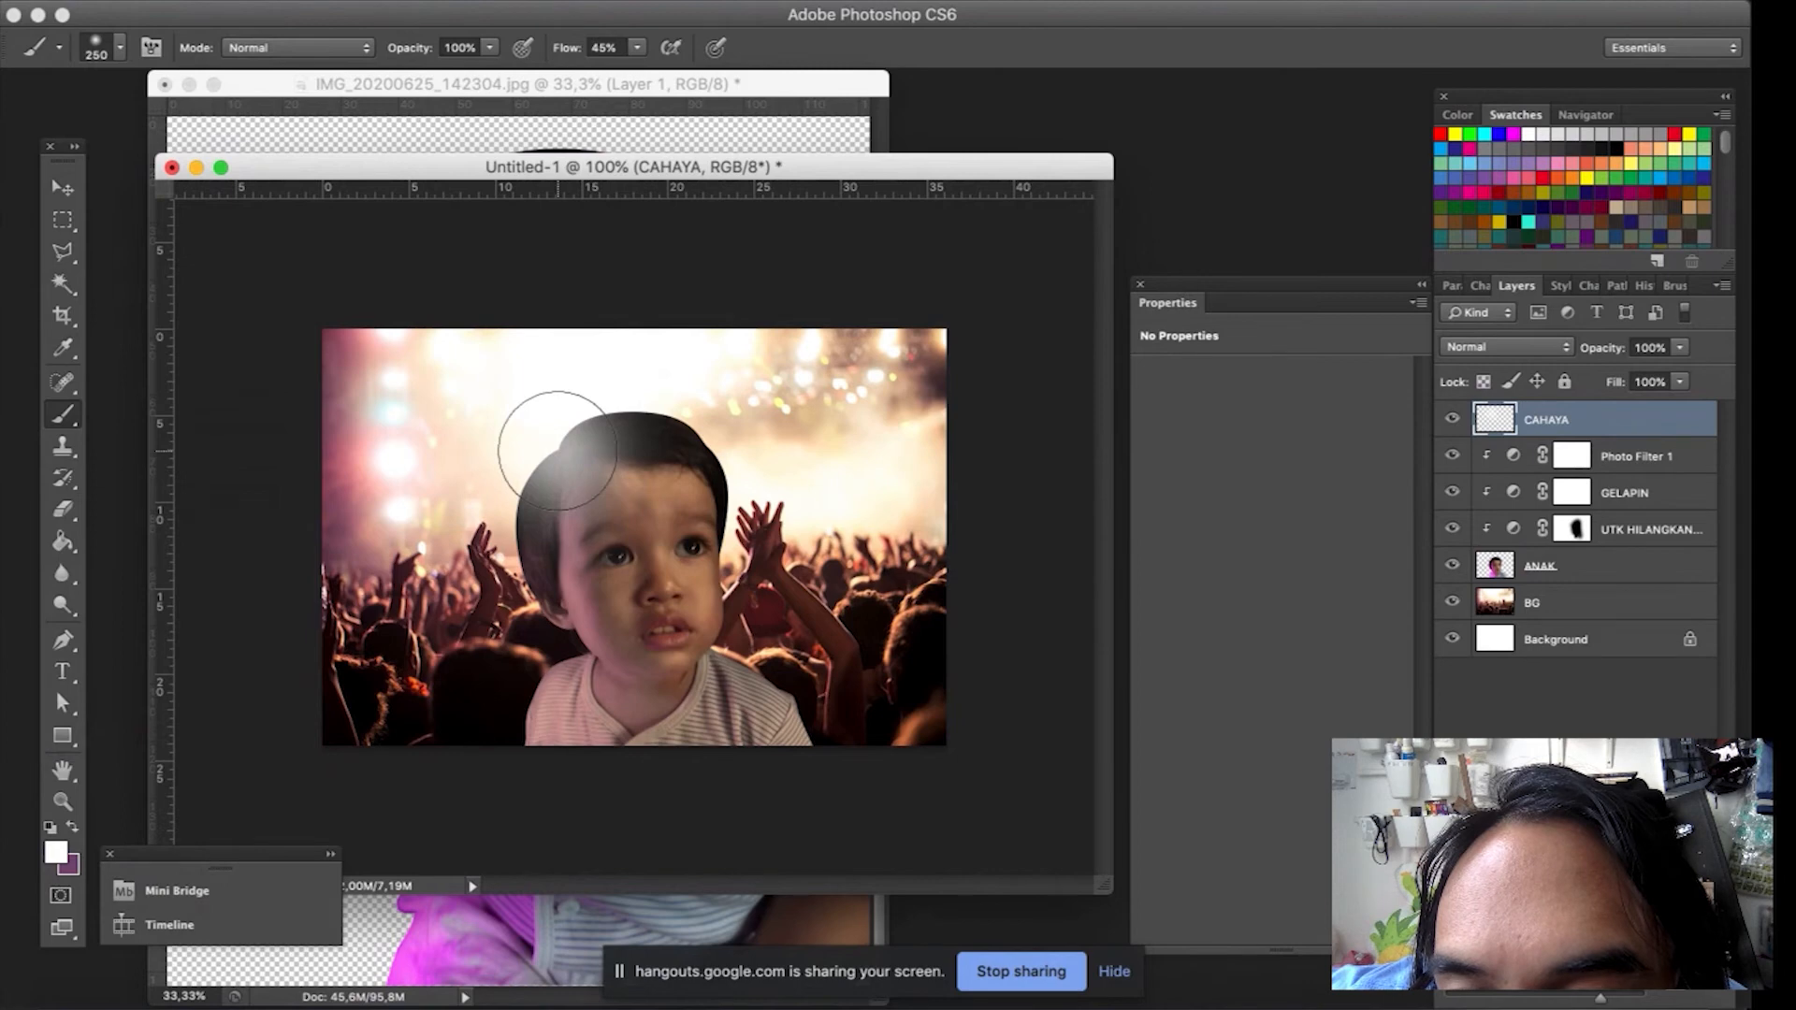
Build up a bright core in the hair glow with progressively smaller white dabs, reducing the brush down to 60 px.
key("bracketleft")
key("bracketleft")
key("bracketleft")
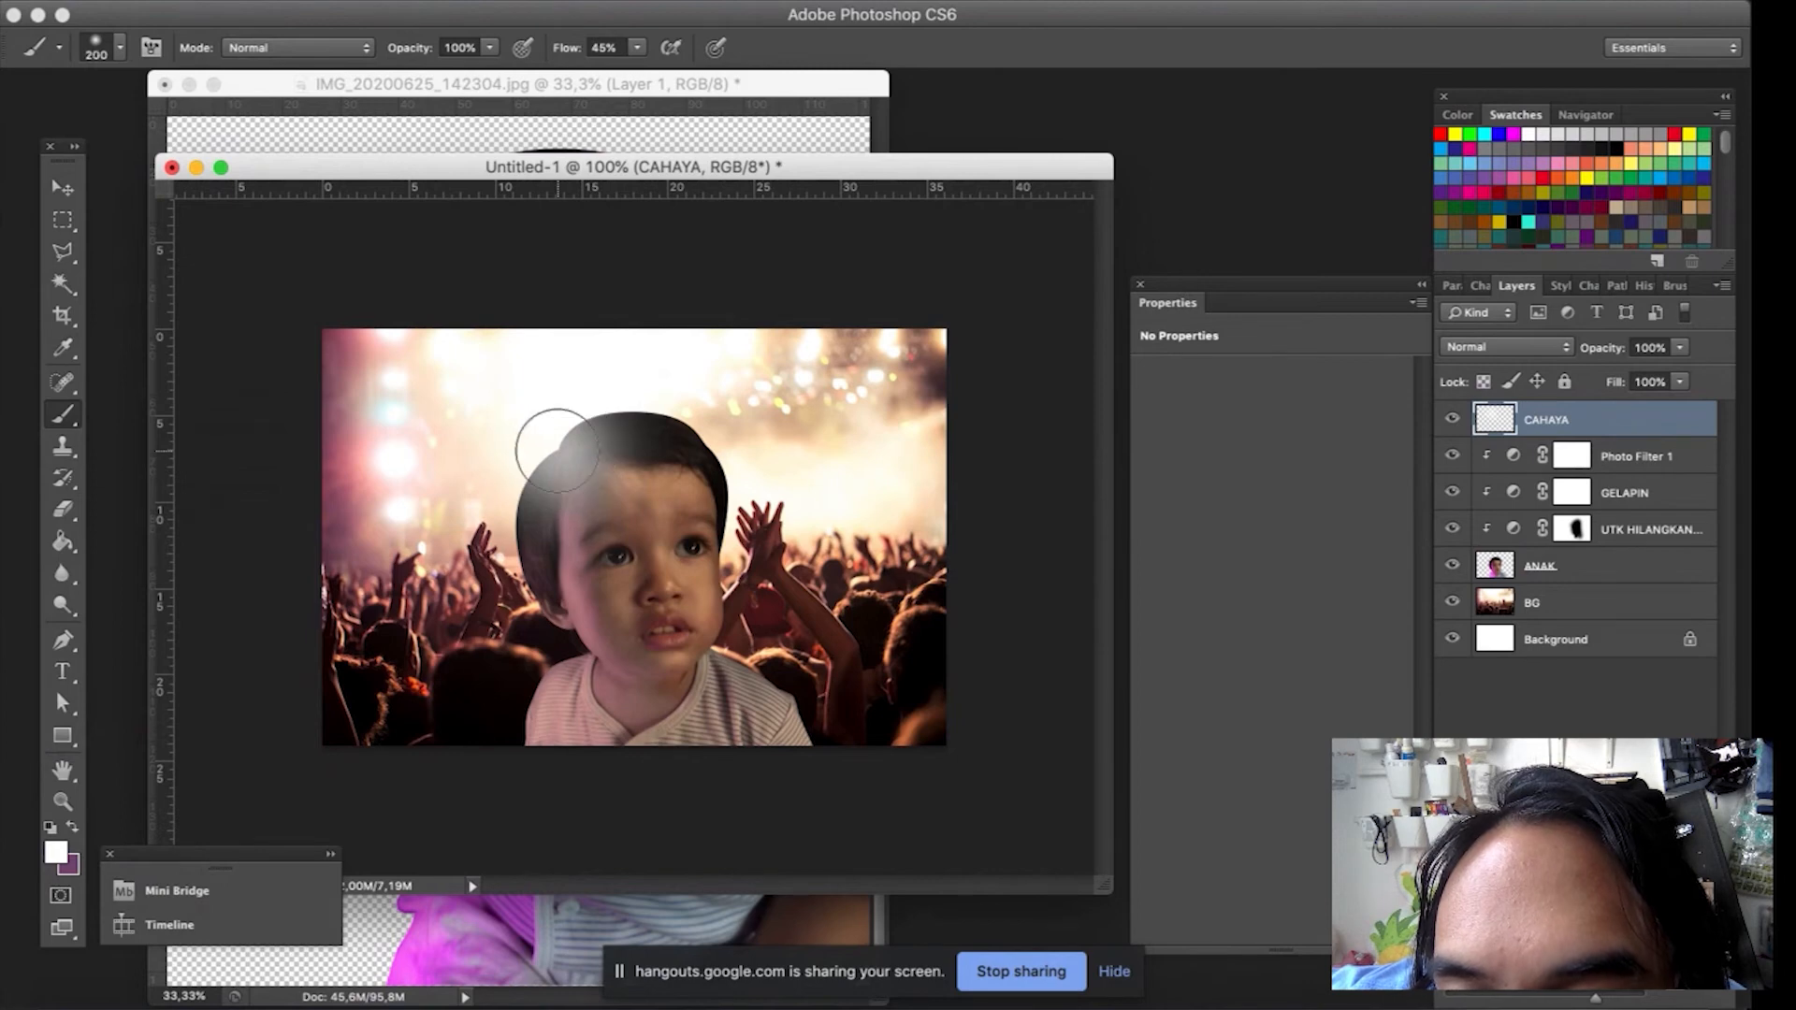
left_click(558, 450)
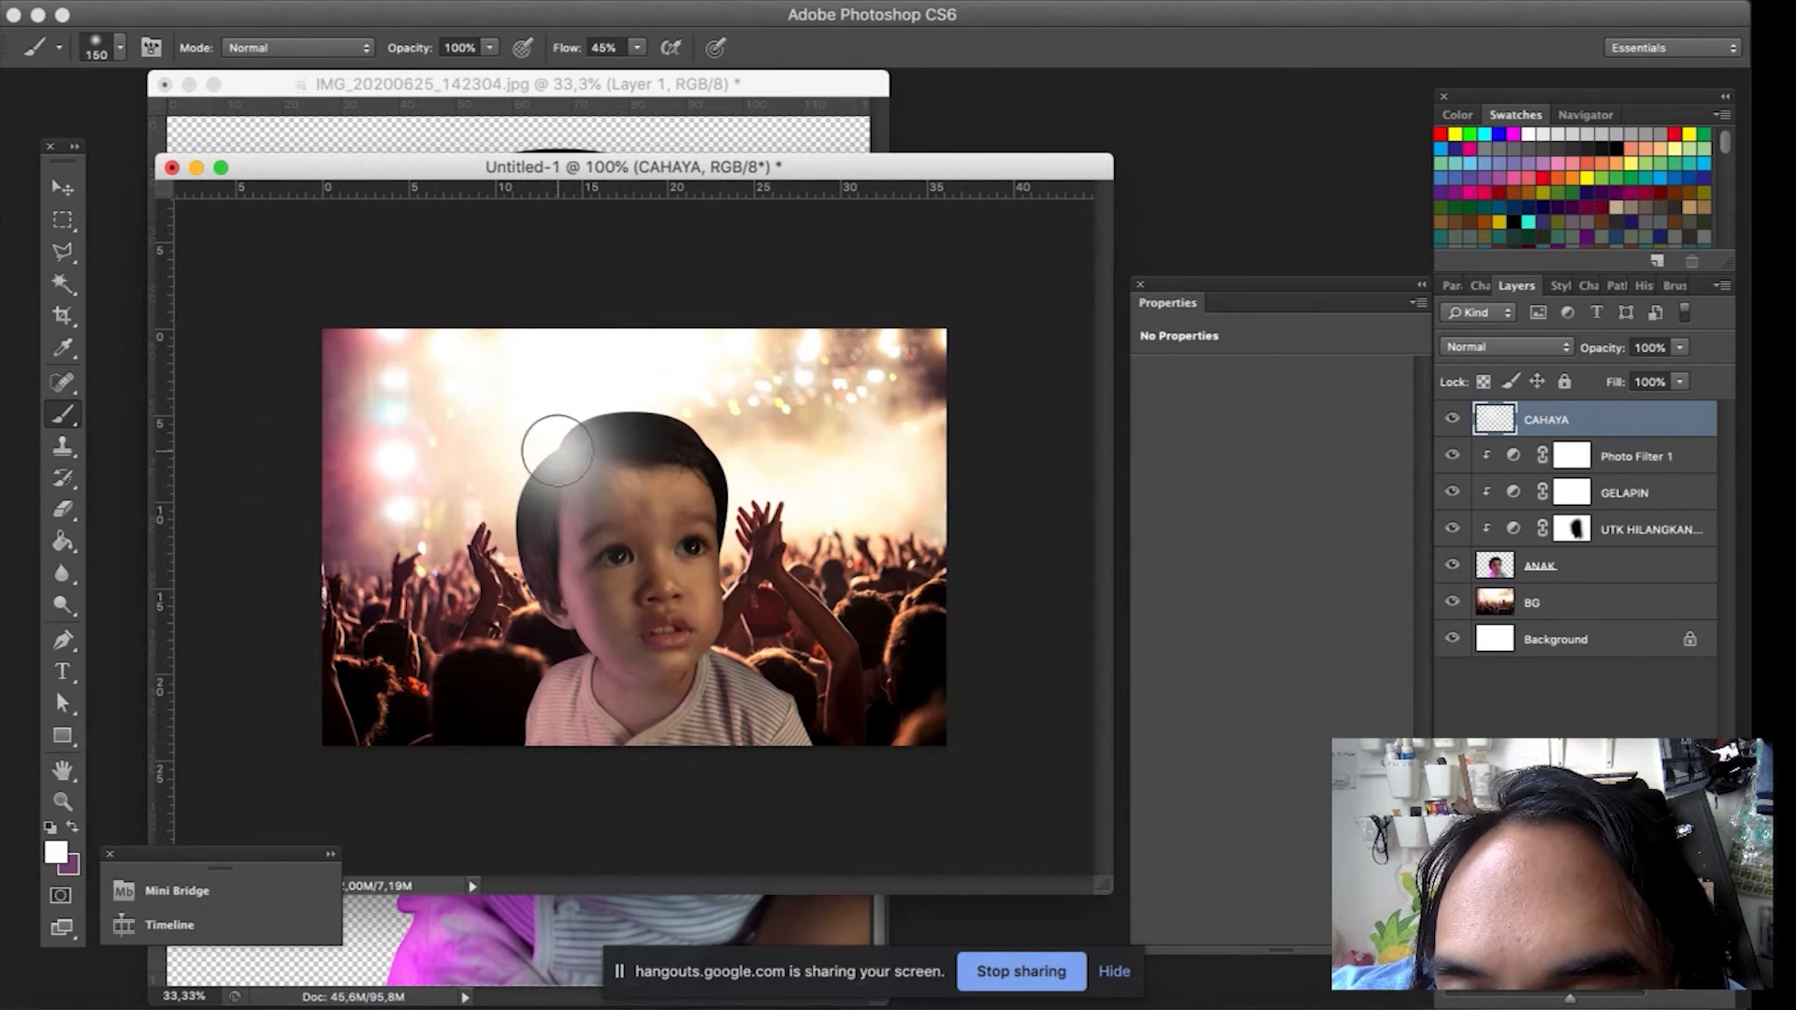
key("bracketleft")
key("bracketleft")
key("bracketleft")
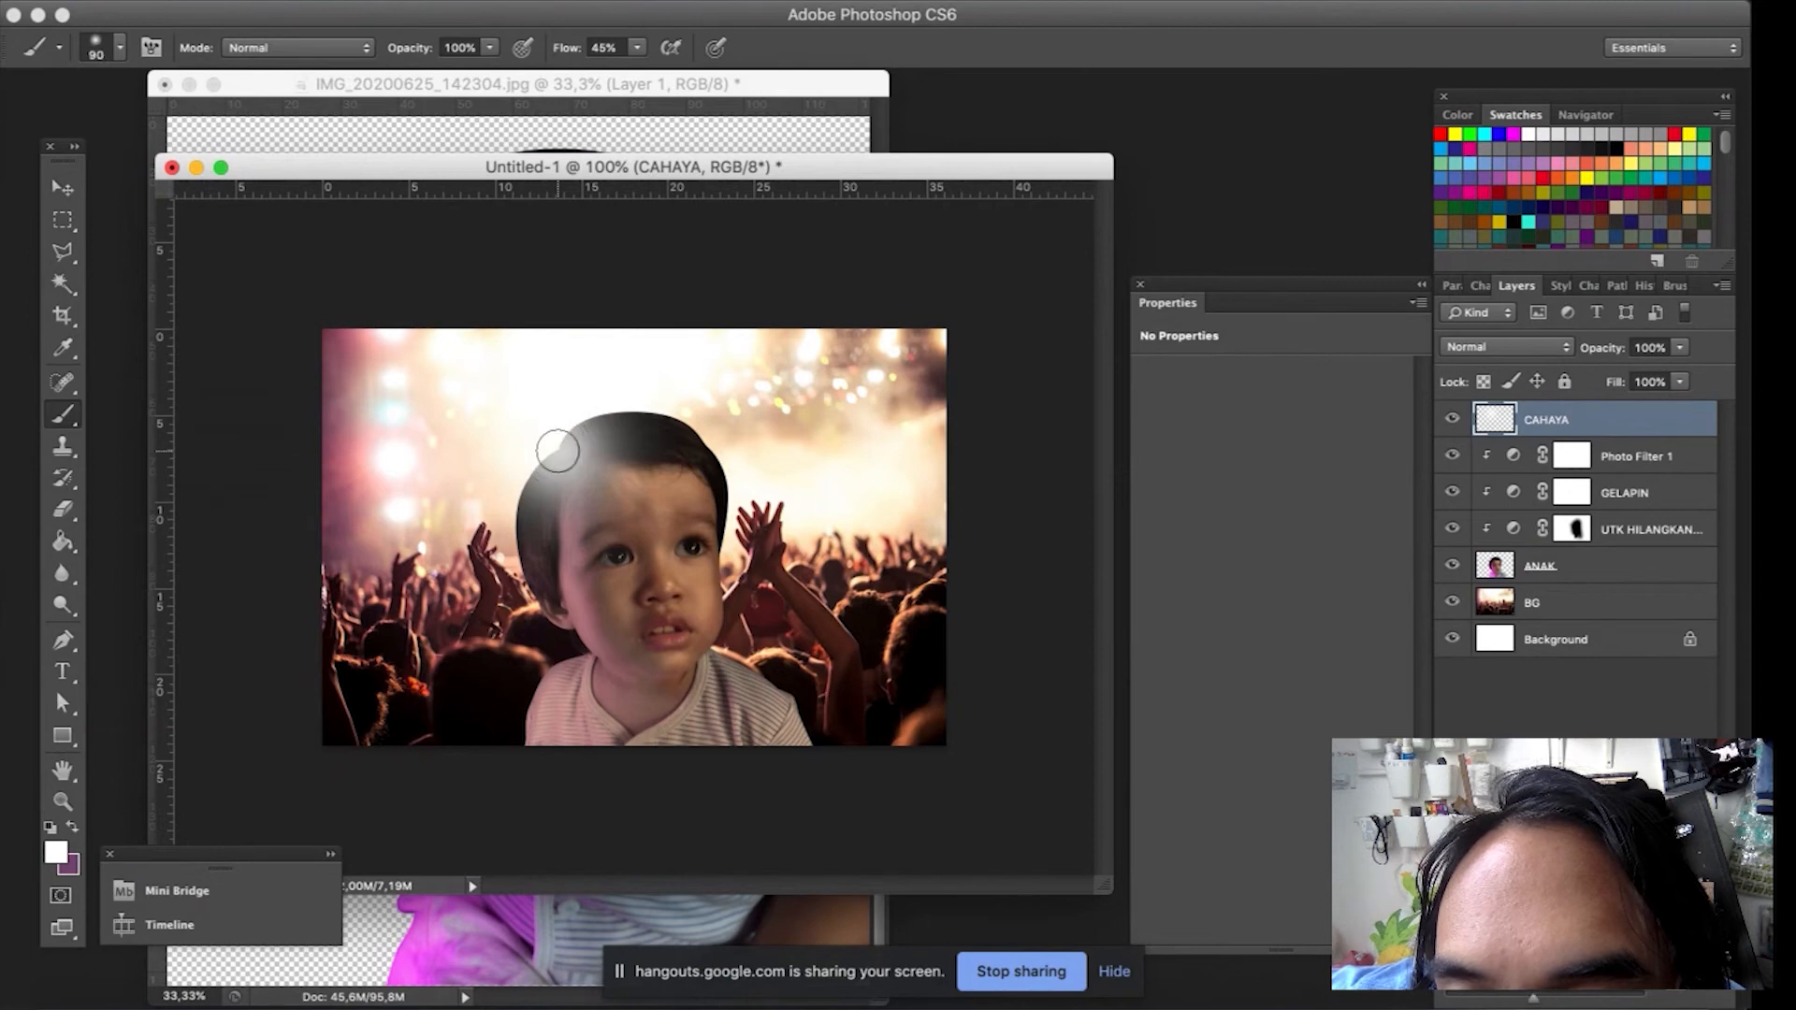
left_click(557, 451)
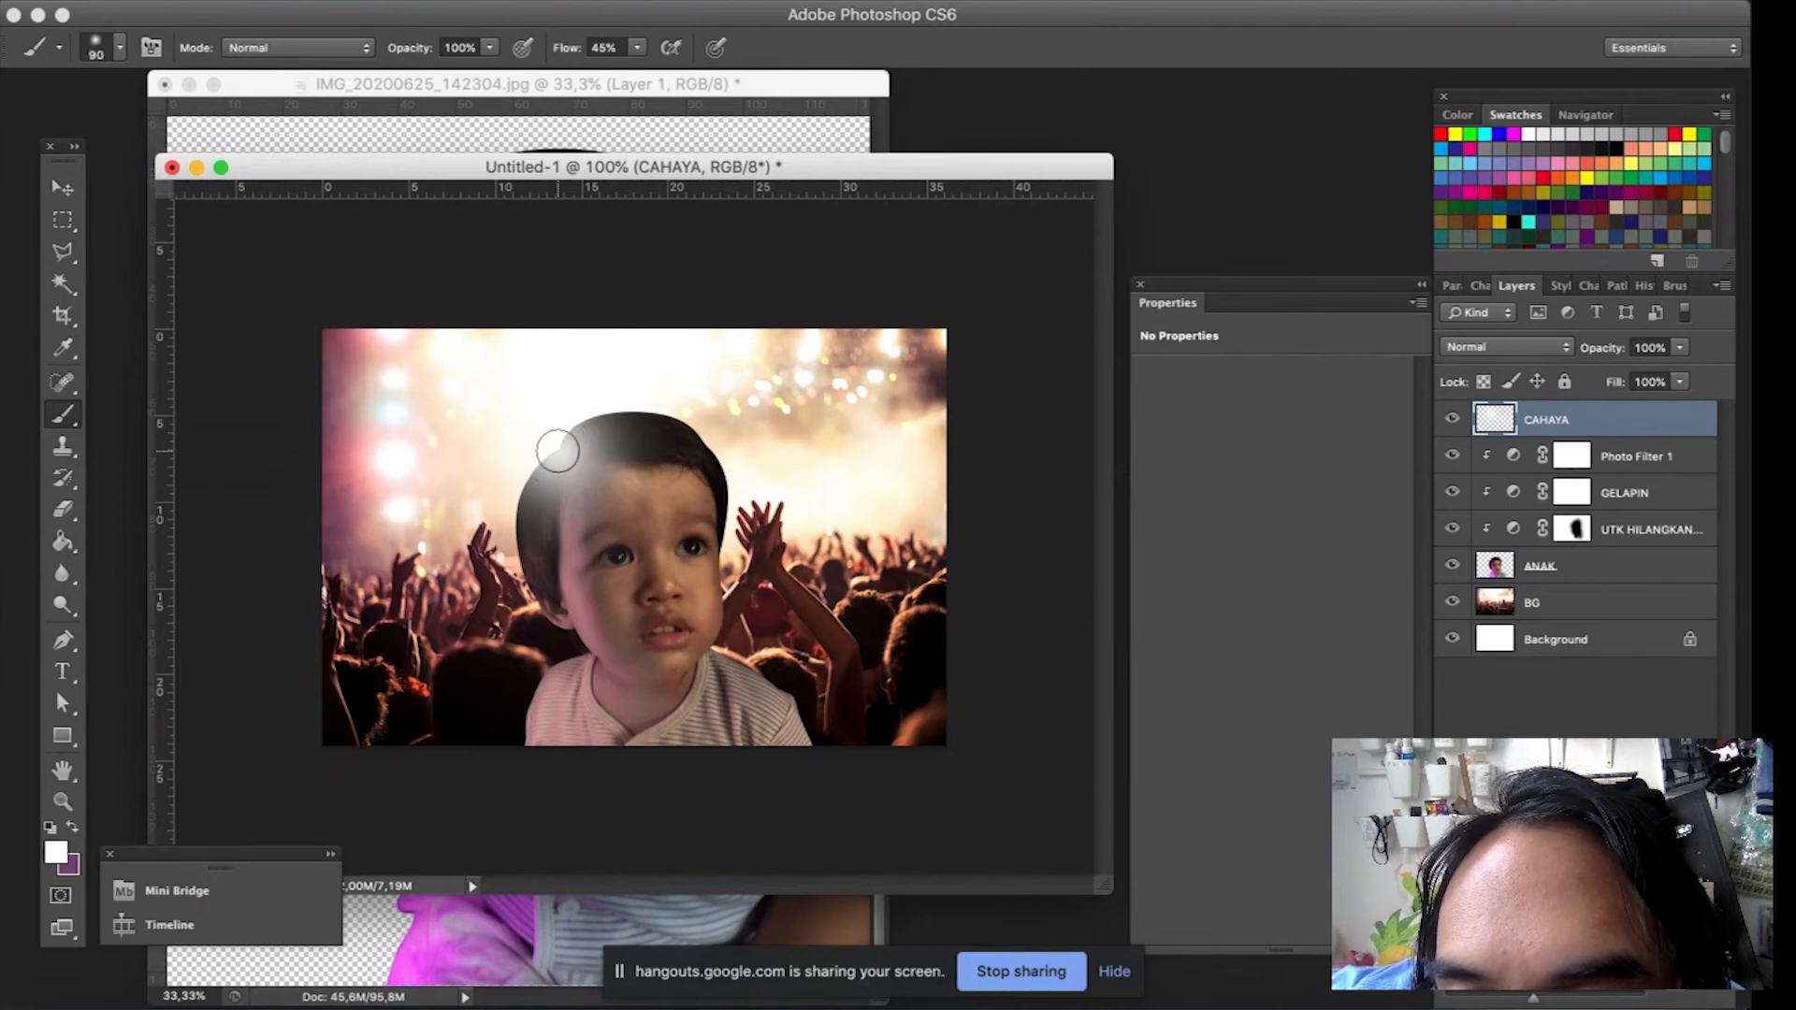
key("bracketleft")
key("bracketleft")
key("bracketleft")
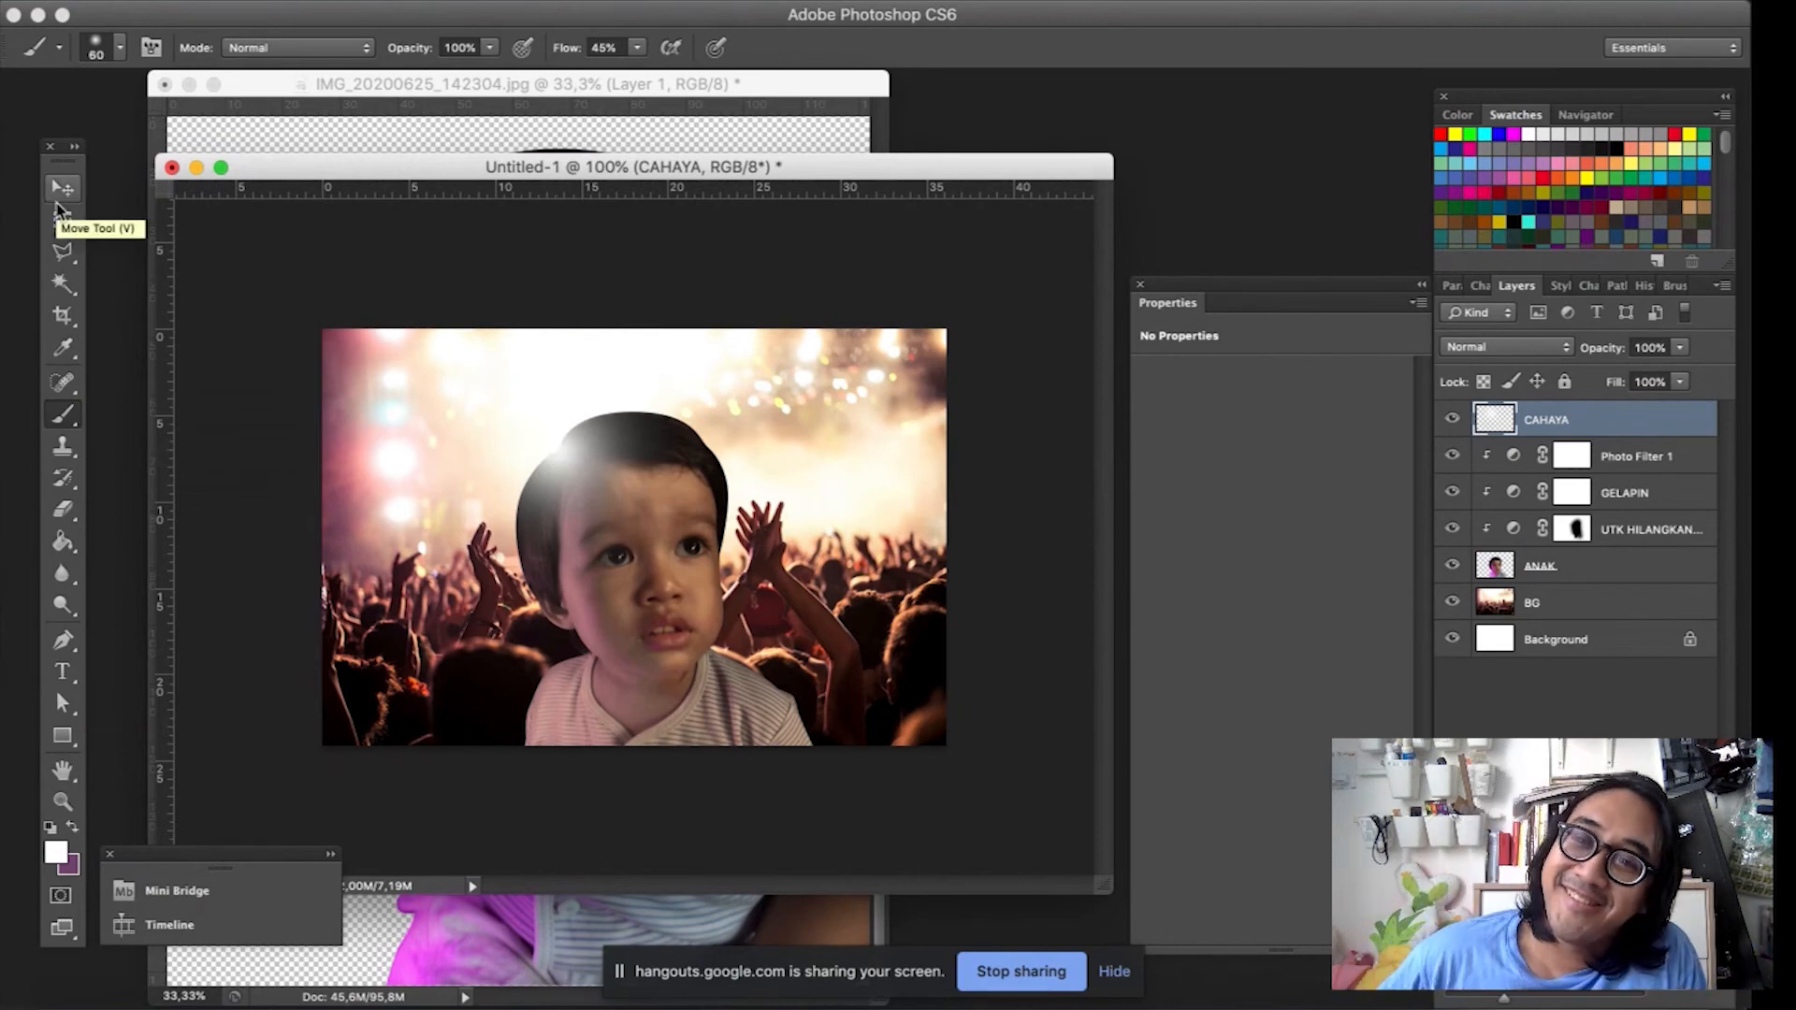
Move the CAHAYA glow onto the child's forehead and hairline, about 4.27 cm across and 2.54 cm down in Free Transform.
left_click(60, 195)
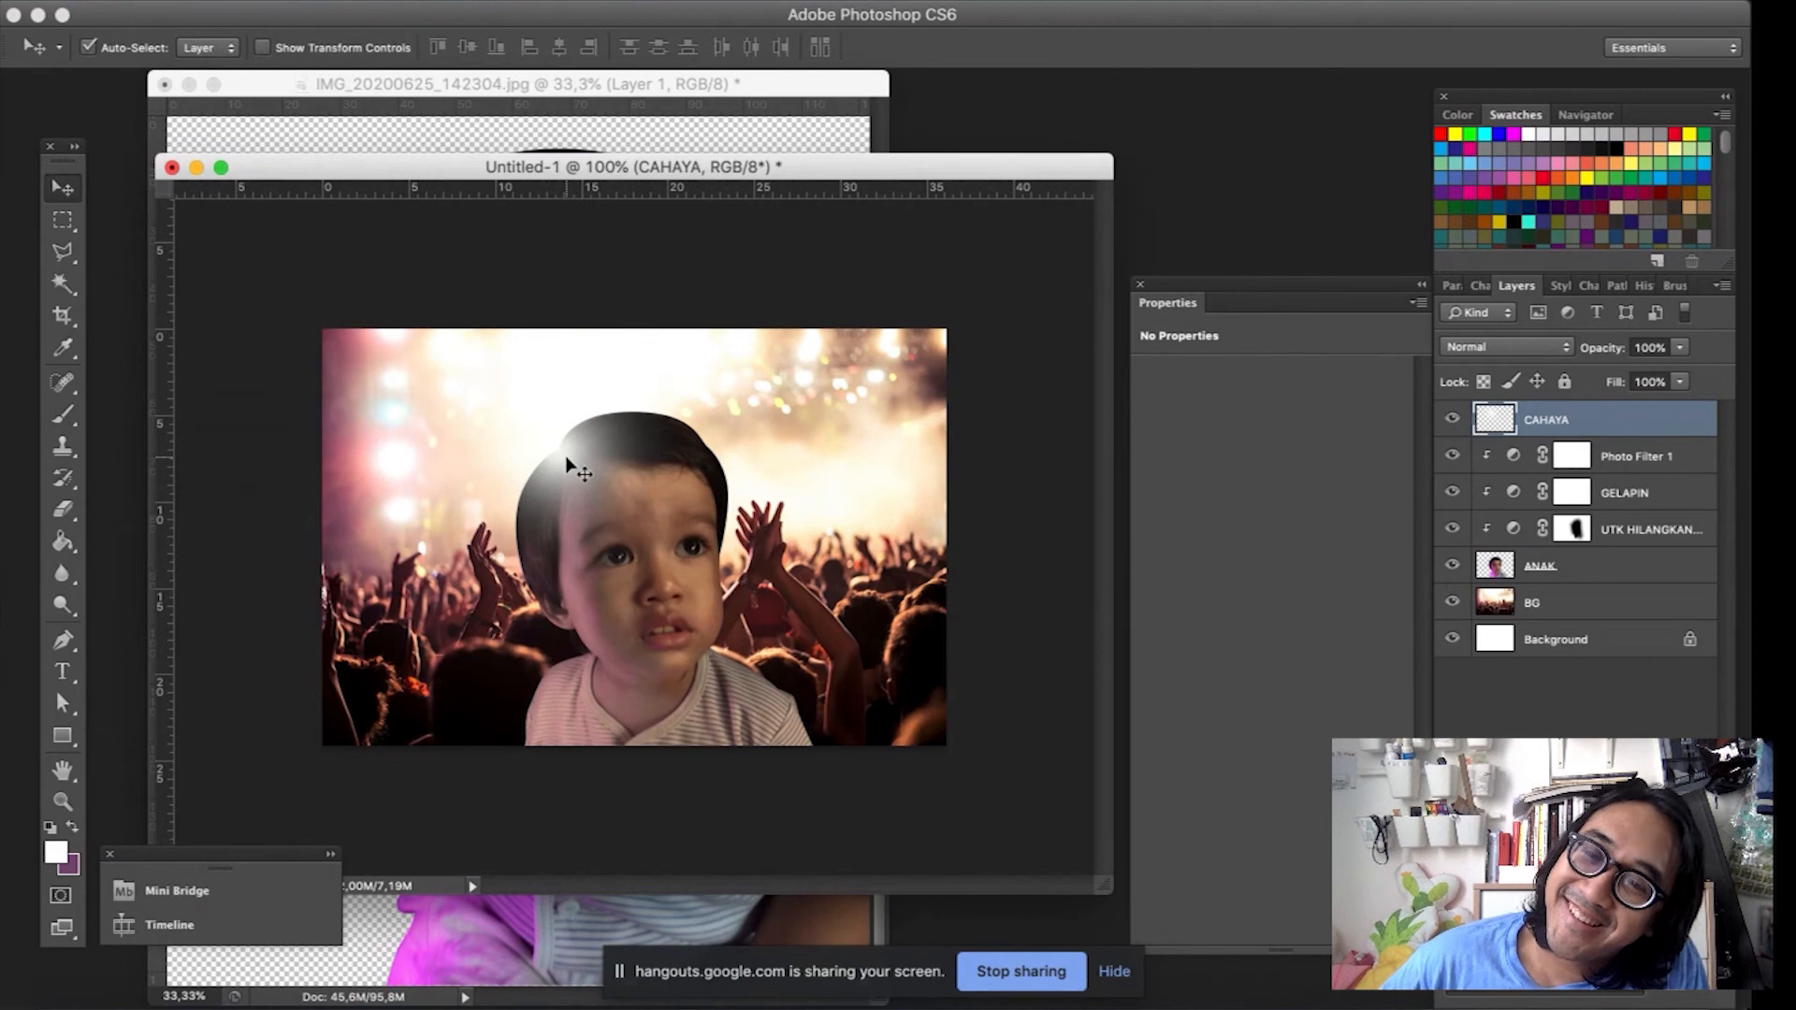
left_click_drag(567, 455, 577, 468)
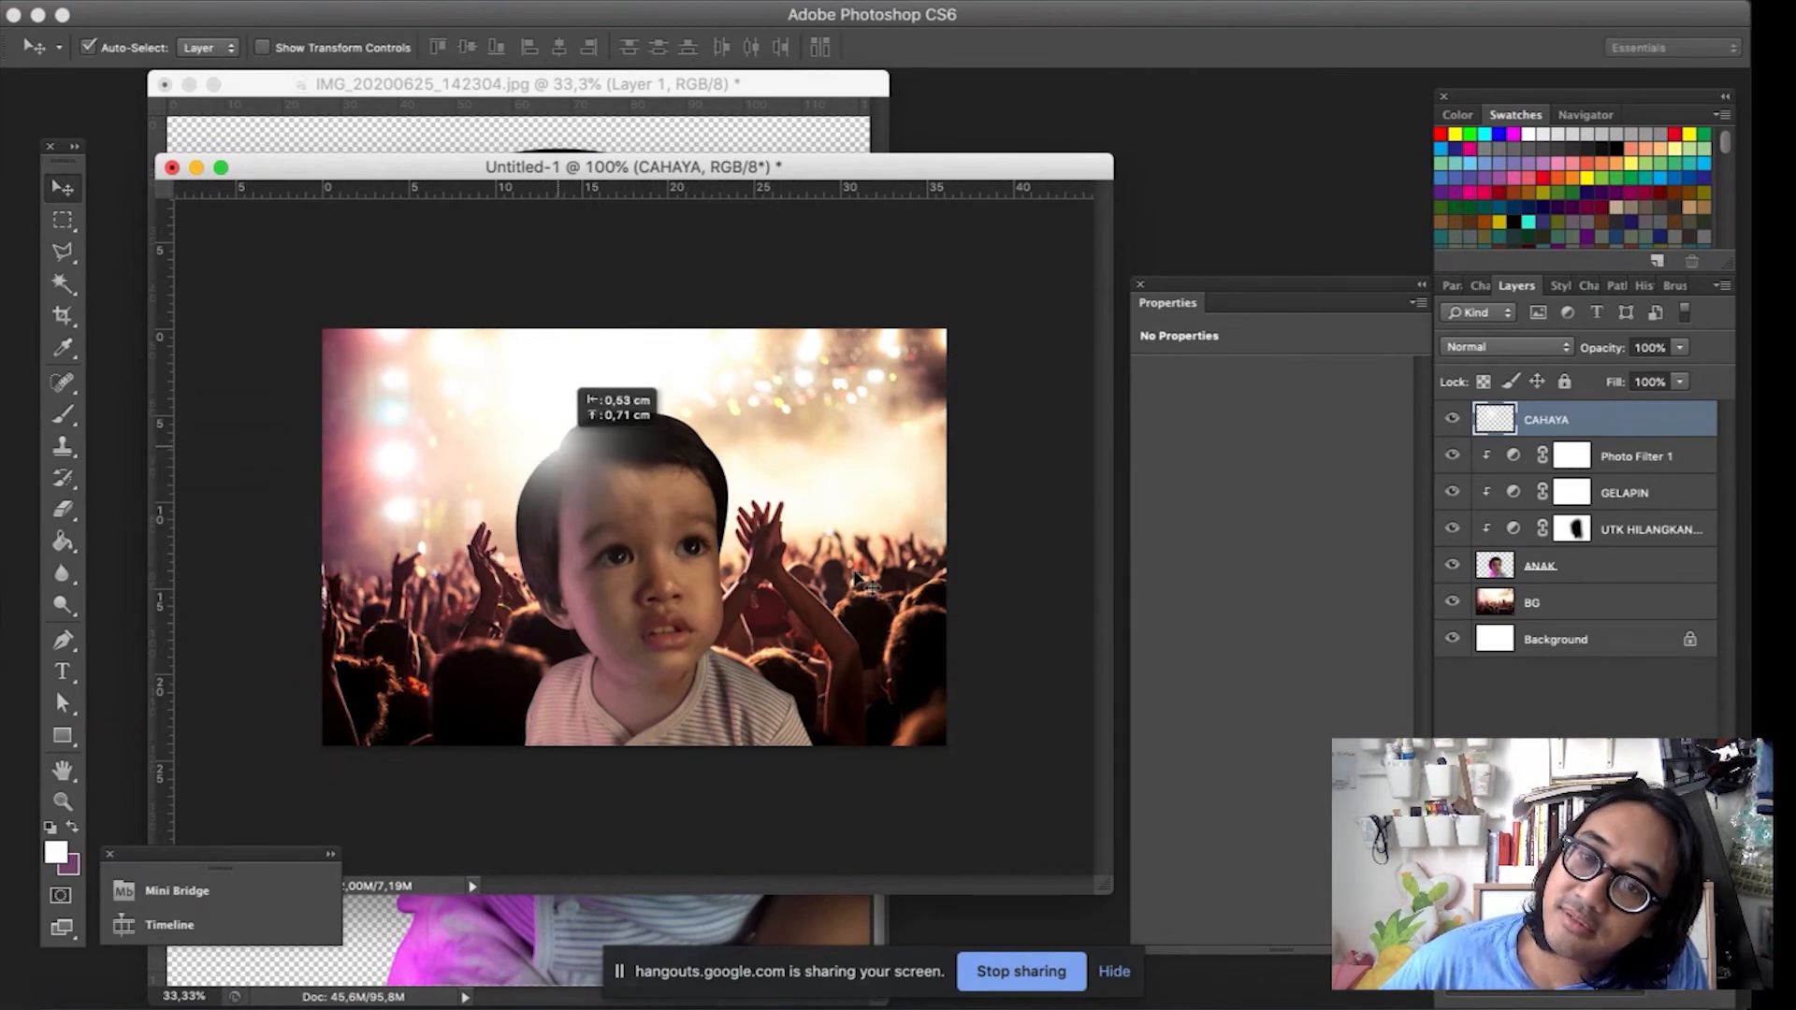
key("super+t")
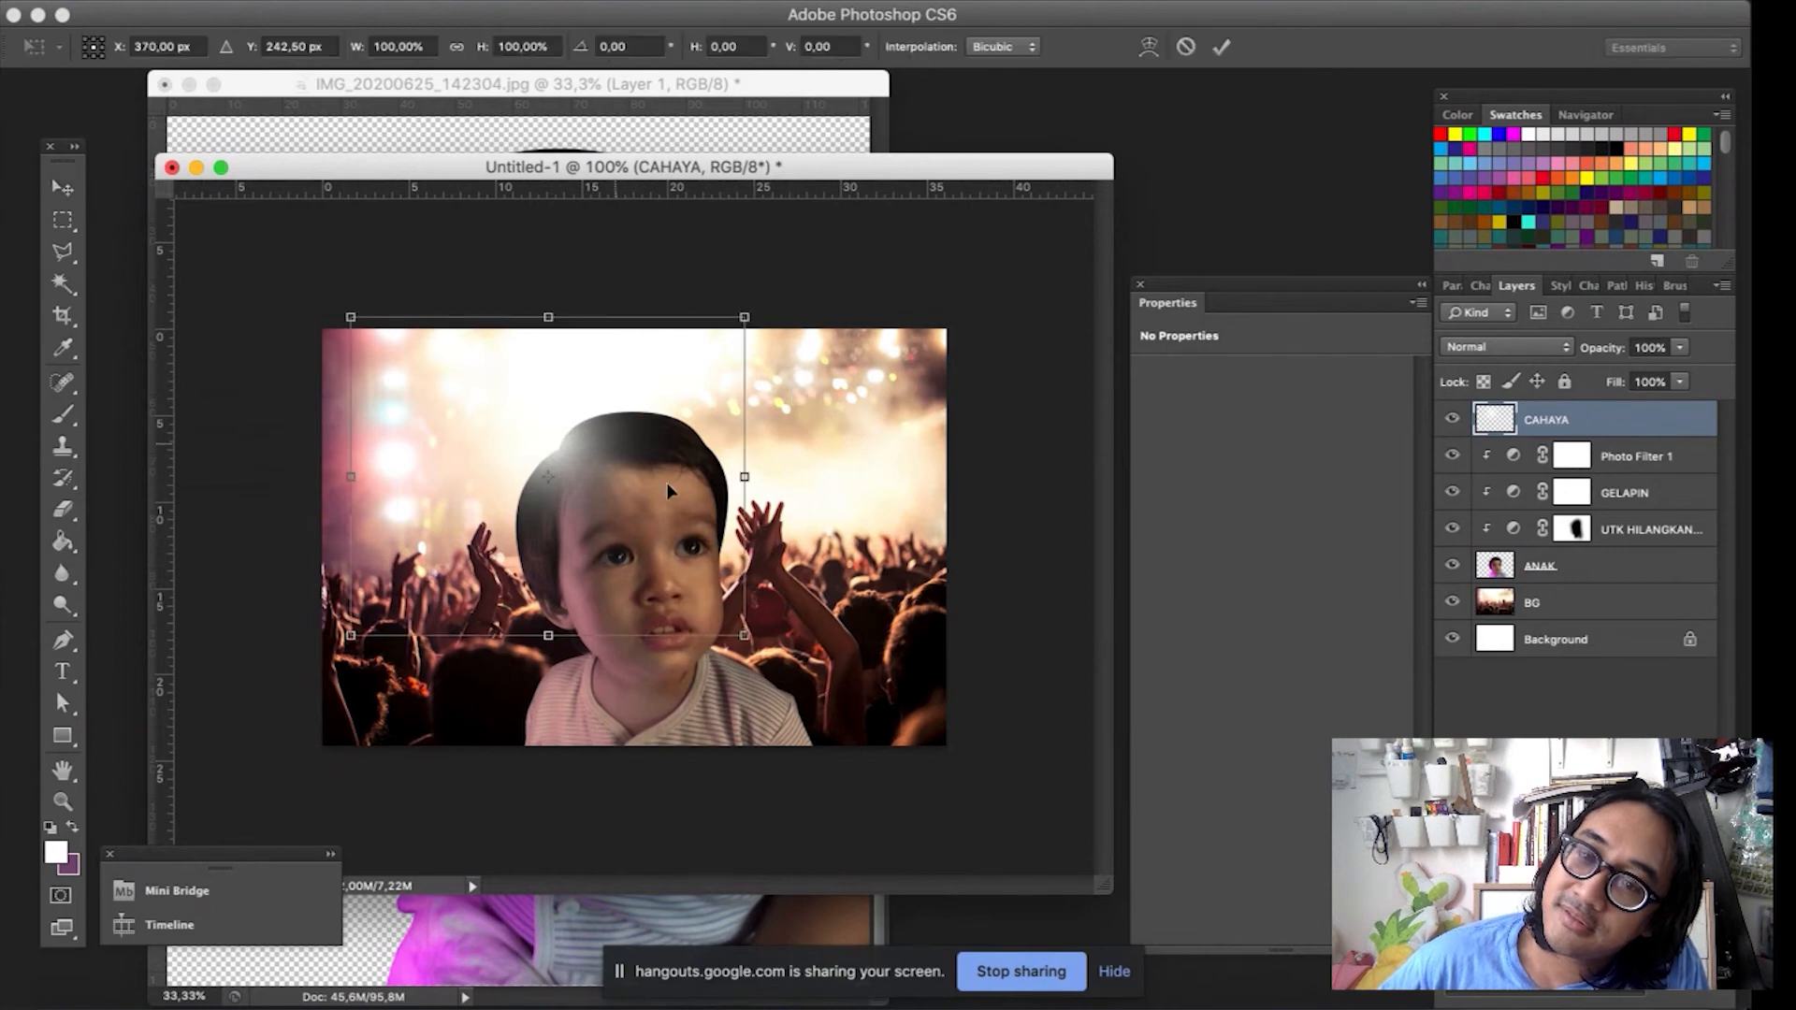
left_click_drag(671, 484, 689, 496)
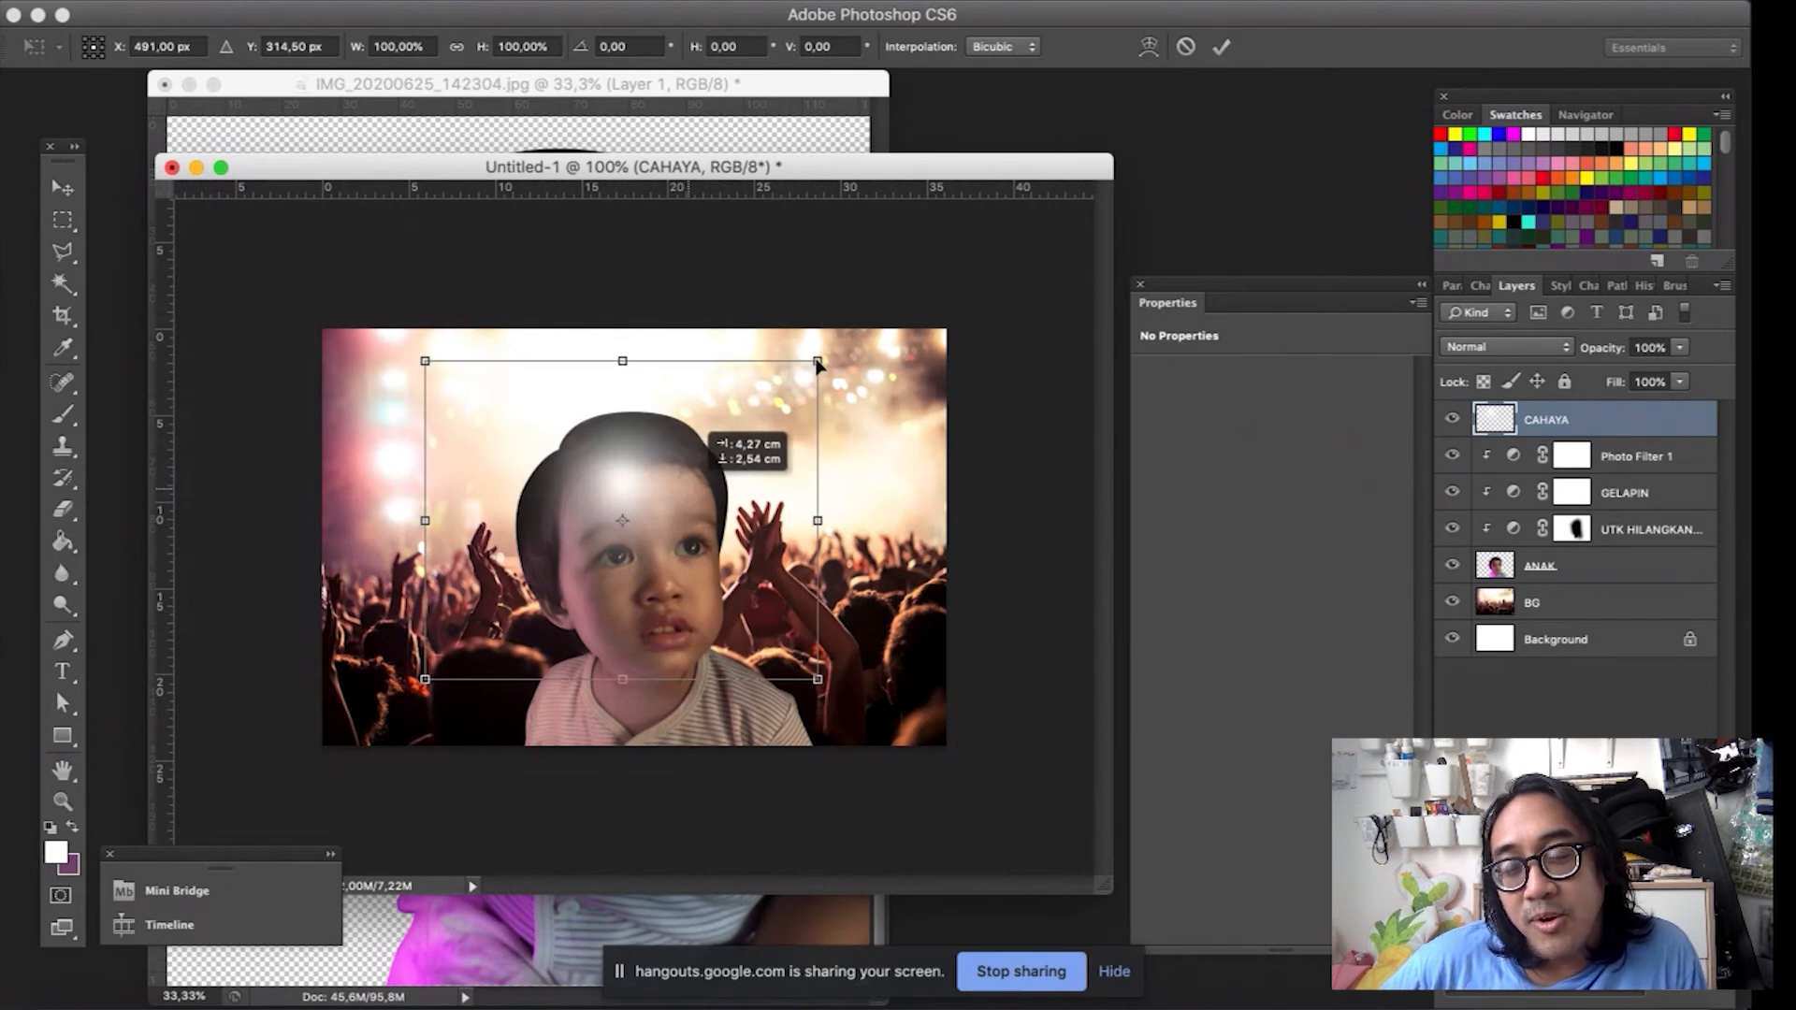
key("Return")
Resize the CAHAYA glow on the child's forehead with Free Transform and apply it.
key("super+t")
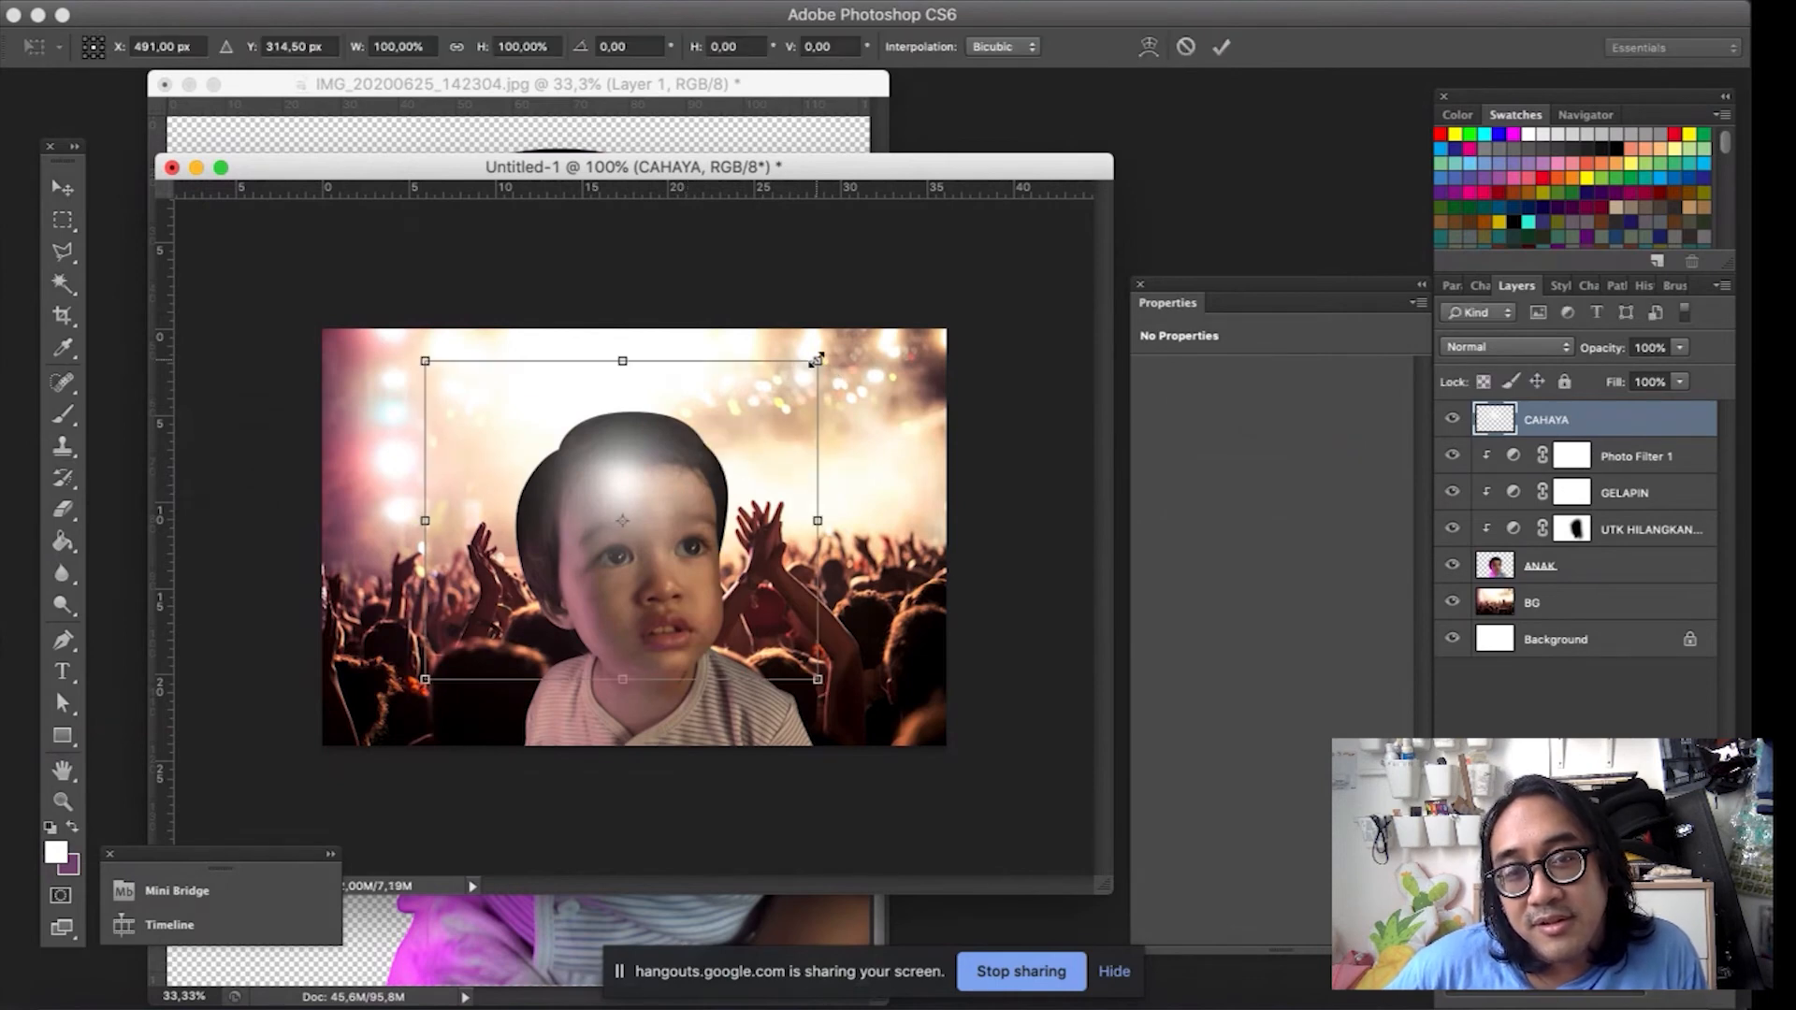
key("Return")
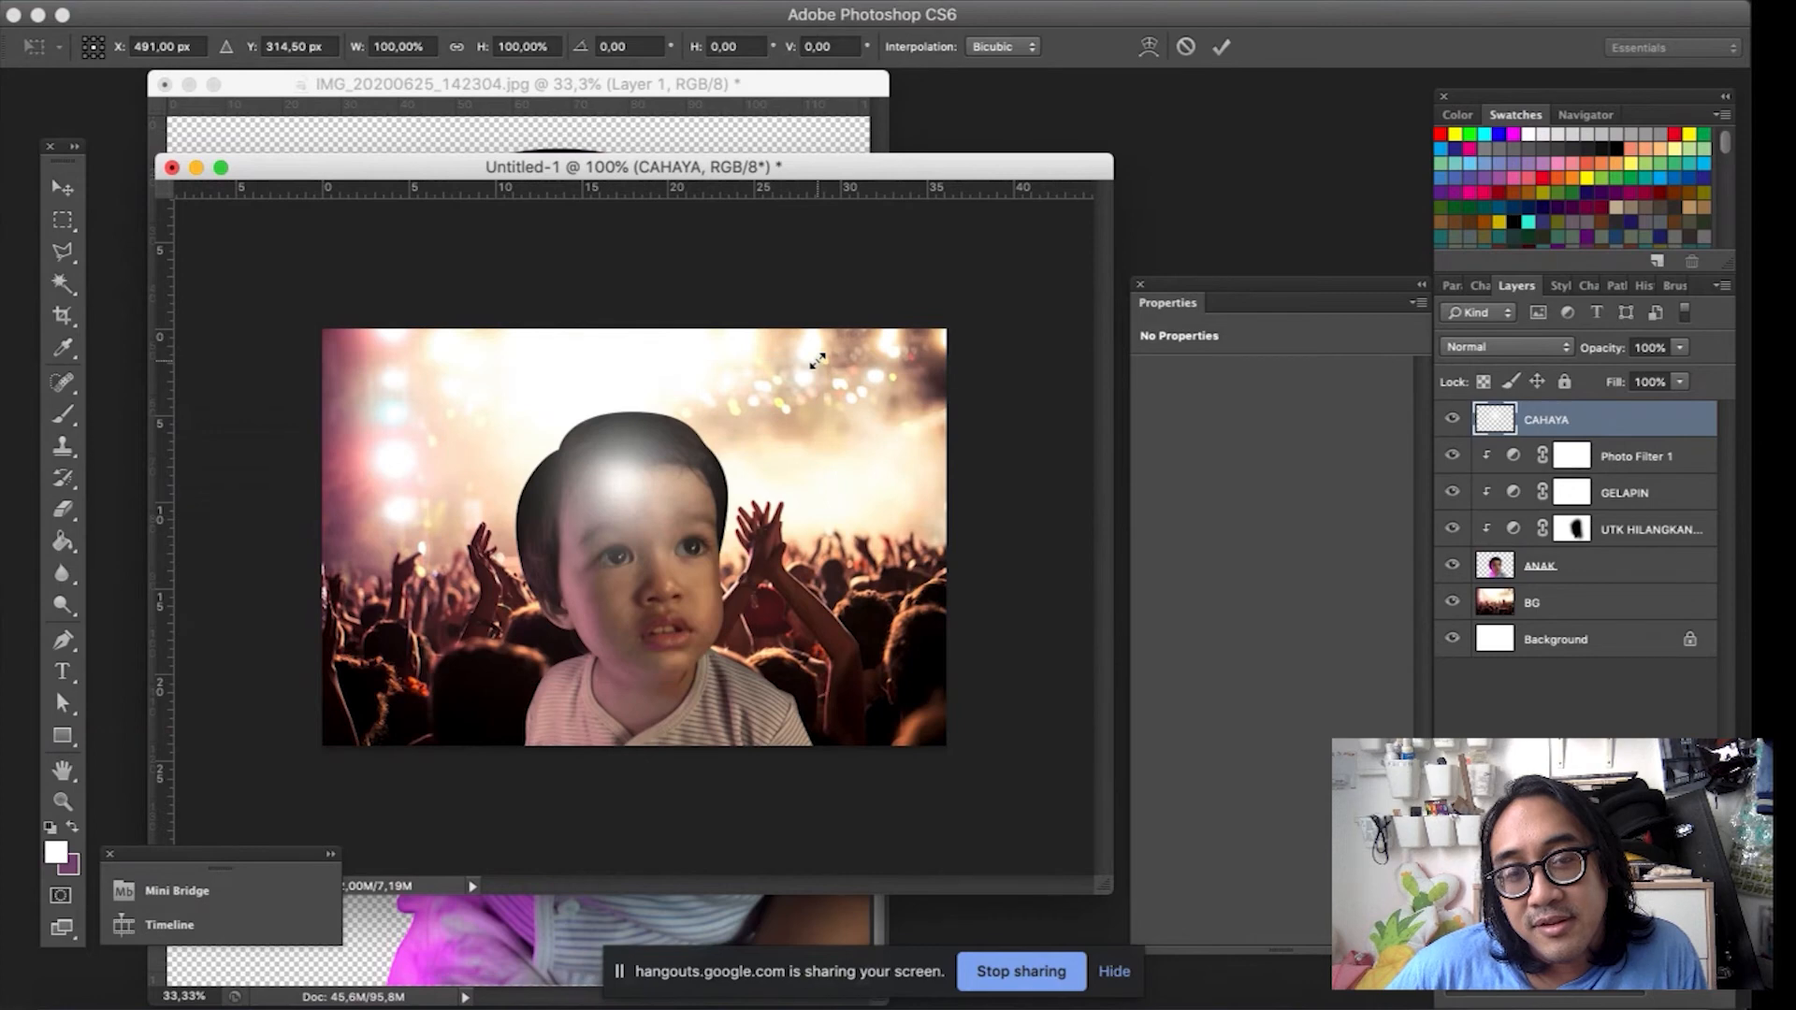
key("super+t")
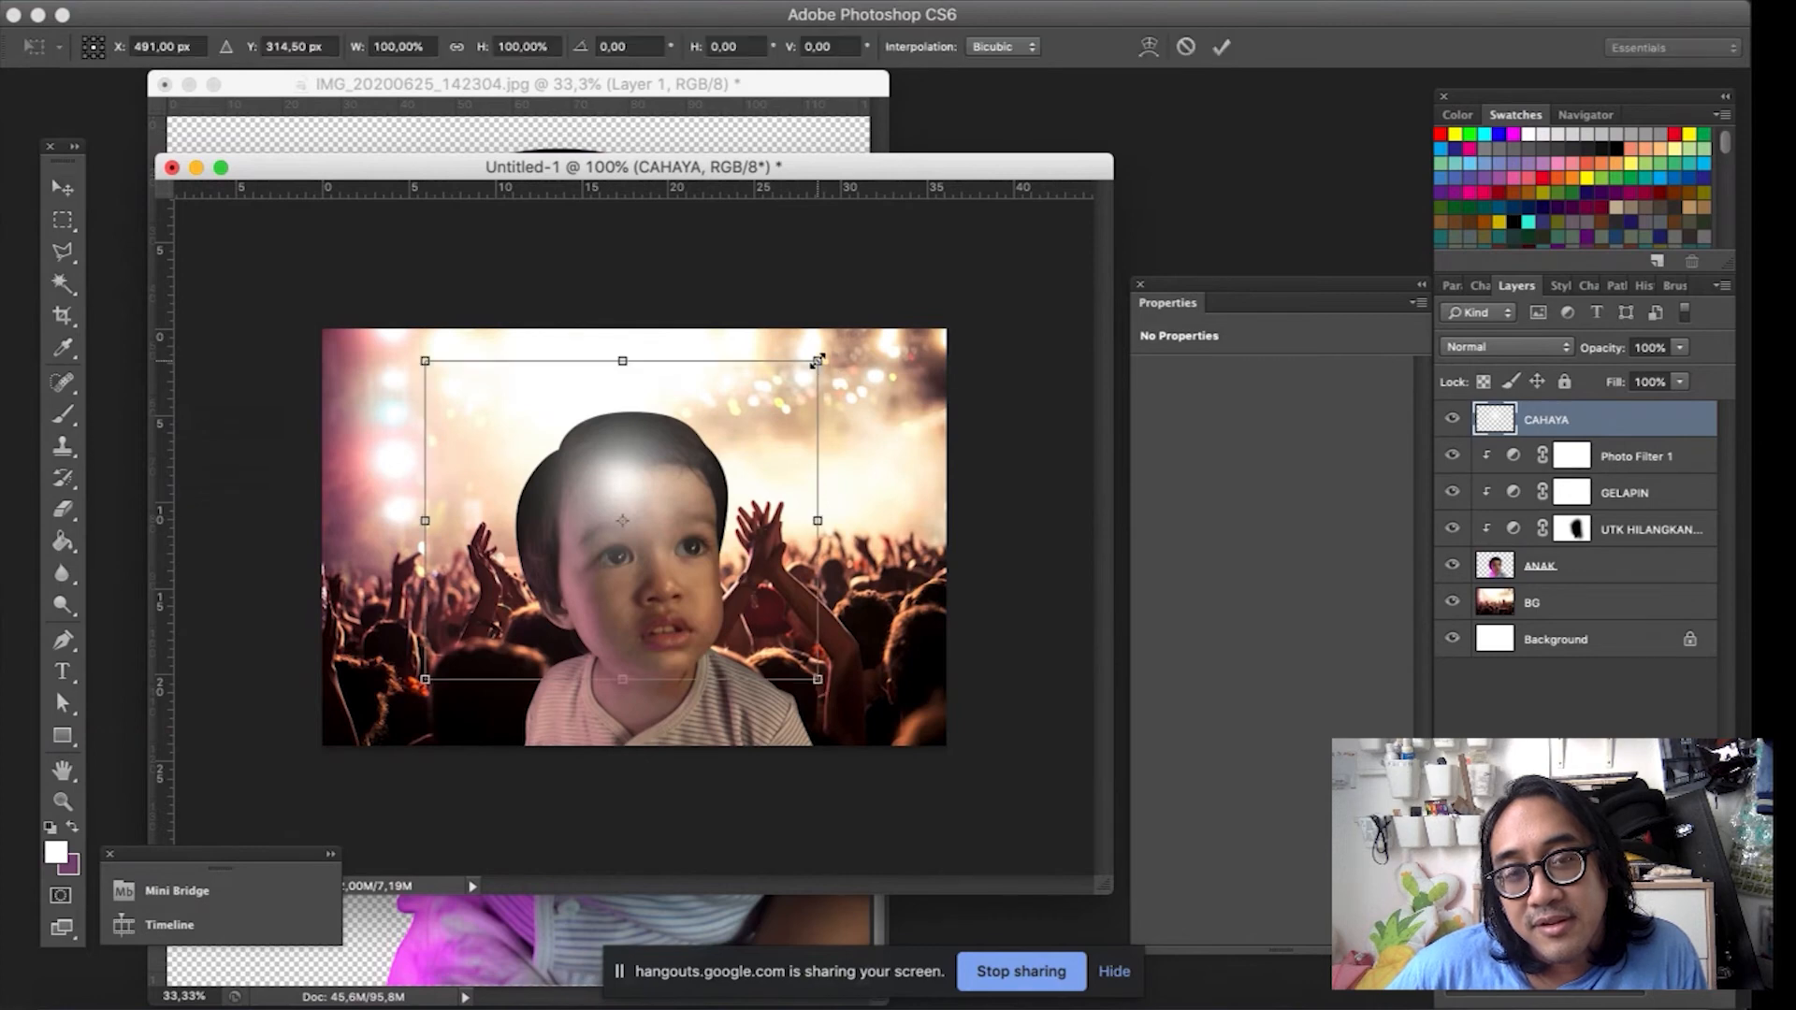
left_click_drag(810, 368, 777, 395)
key("Return")
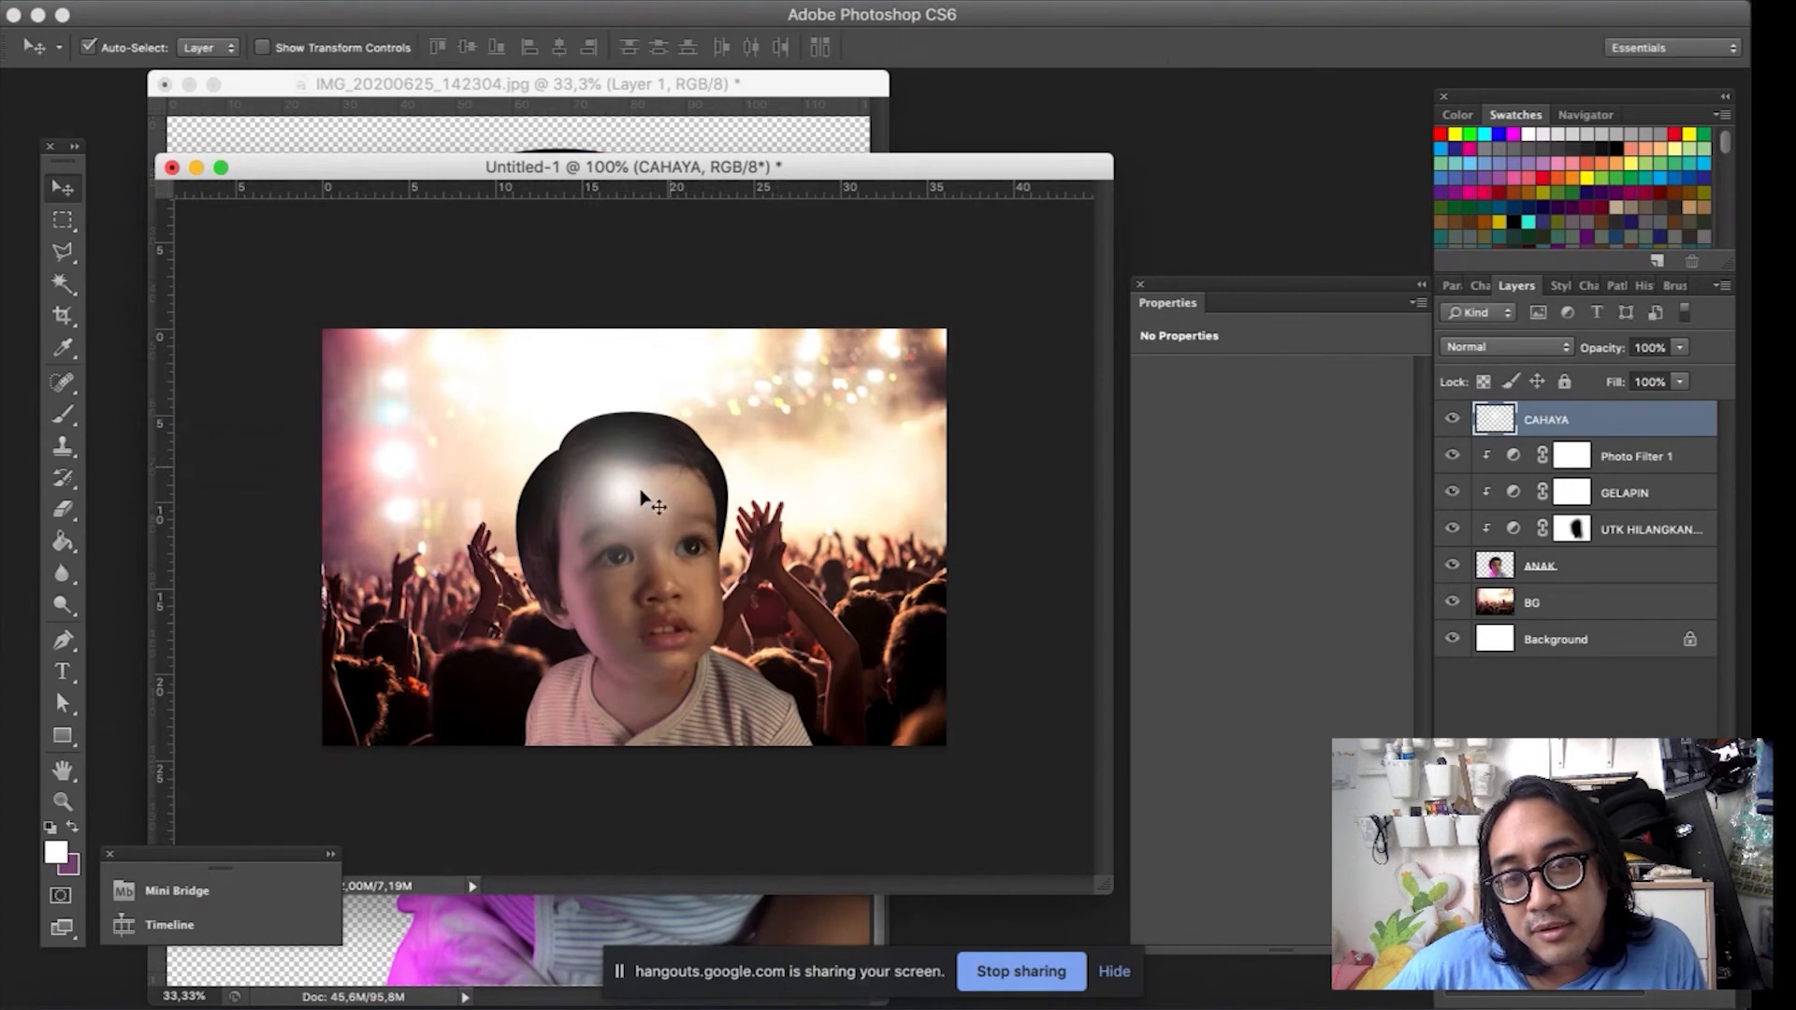
Move the CAHAYA glow to the upper-left edge of the child's hair and duplicate the layer within the same document.
left_click_drag(603, 488, 560, 455)
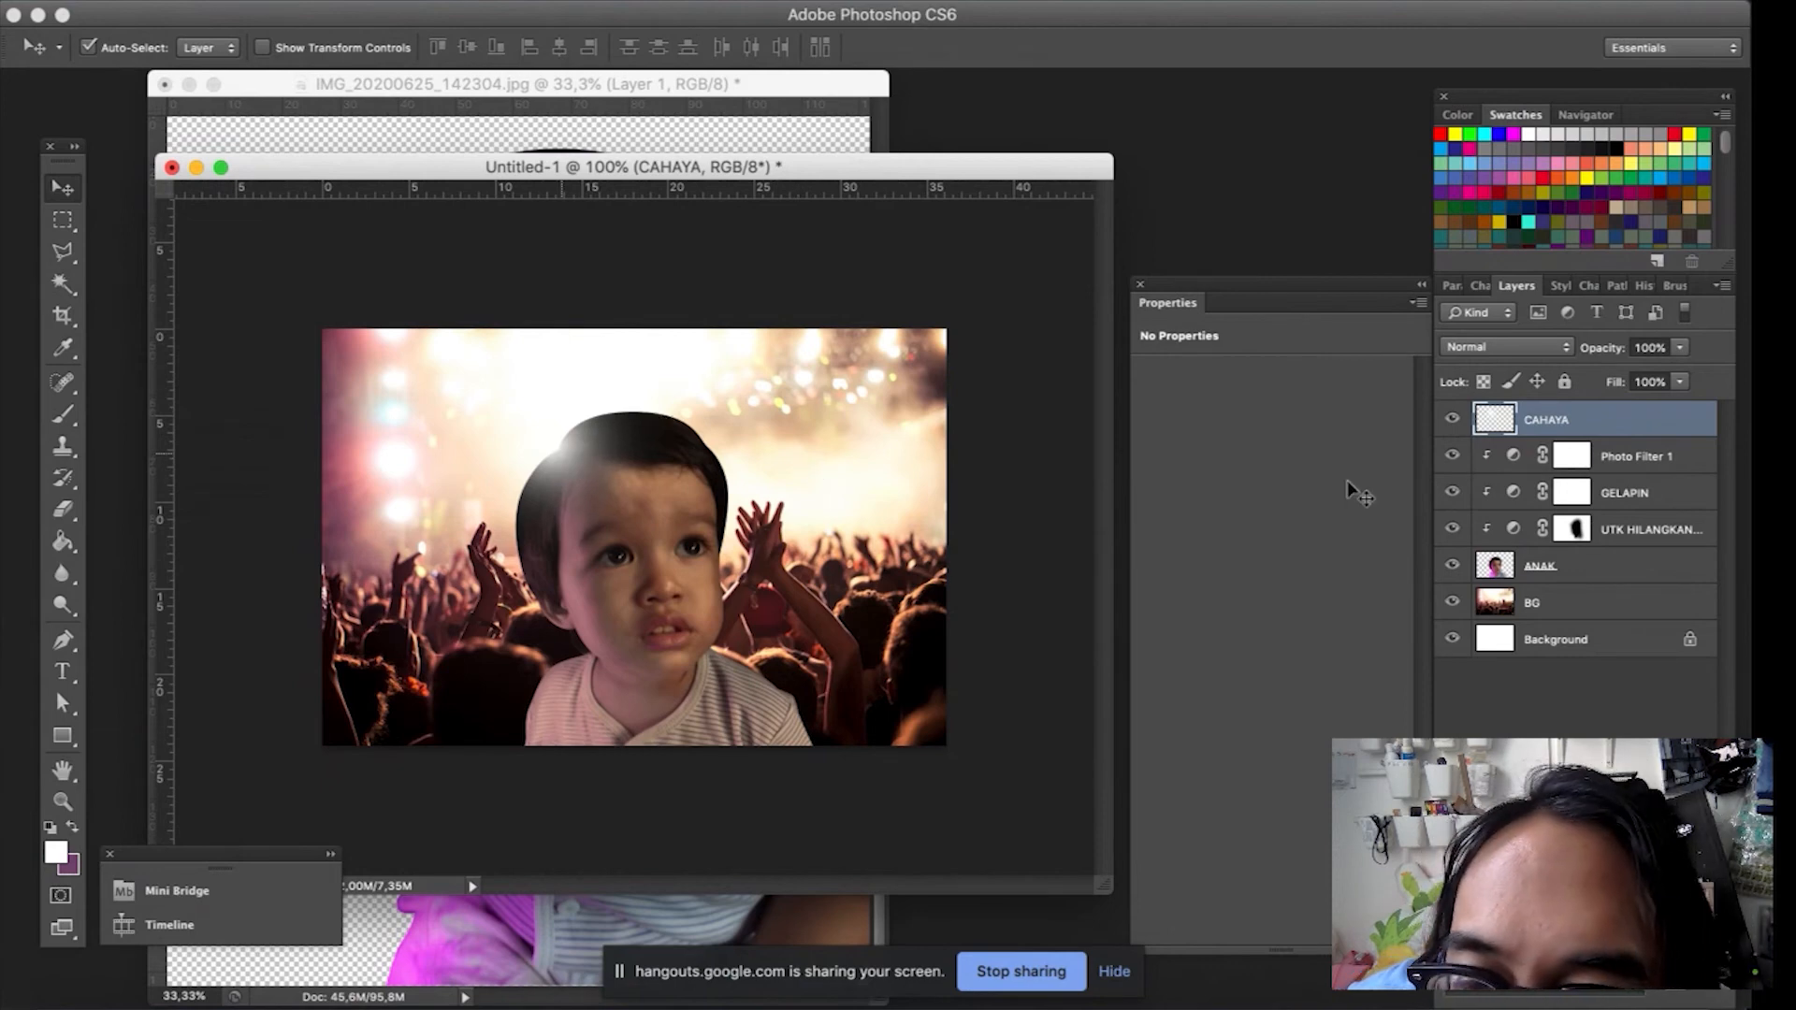
right_click(1573, 423)
left_click(1642, 424)
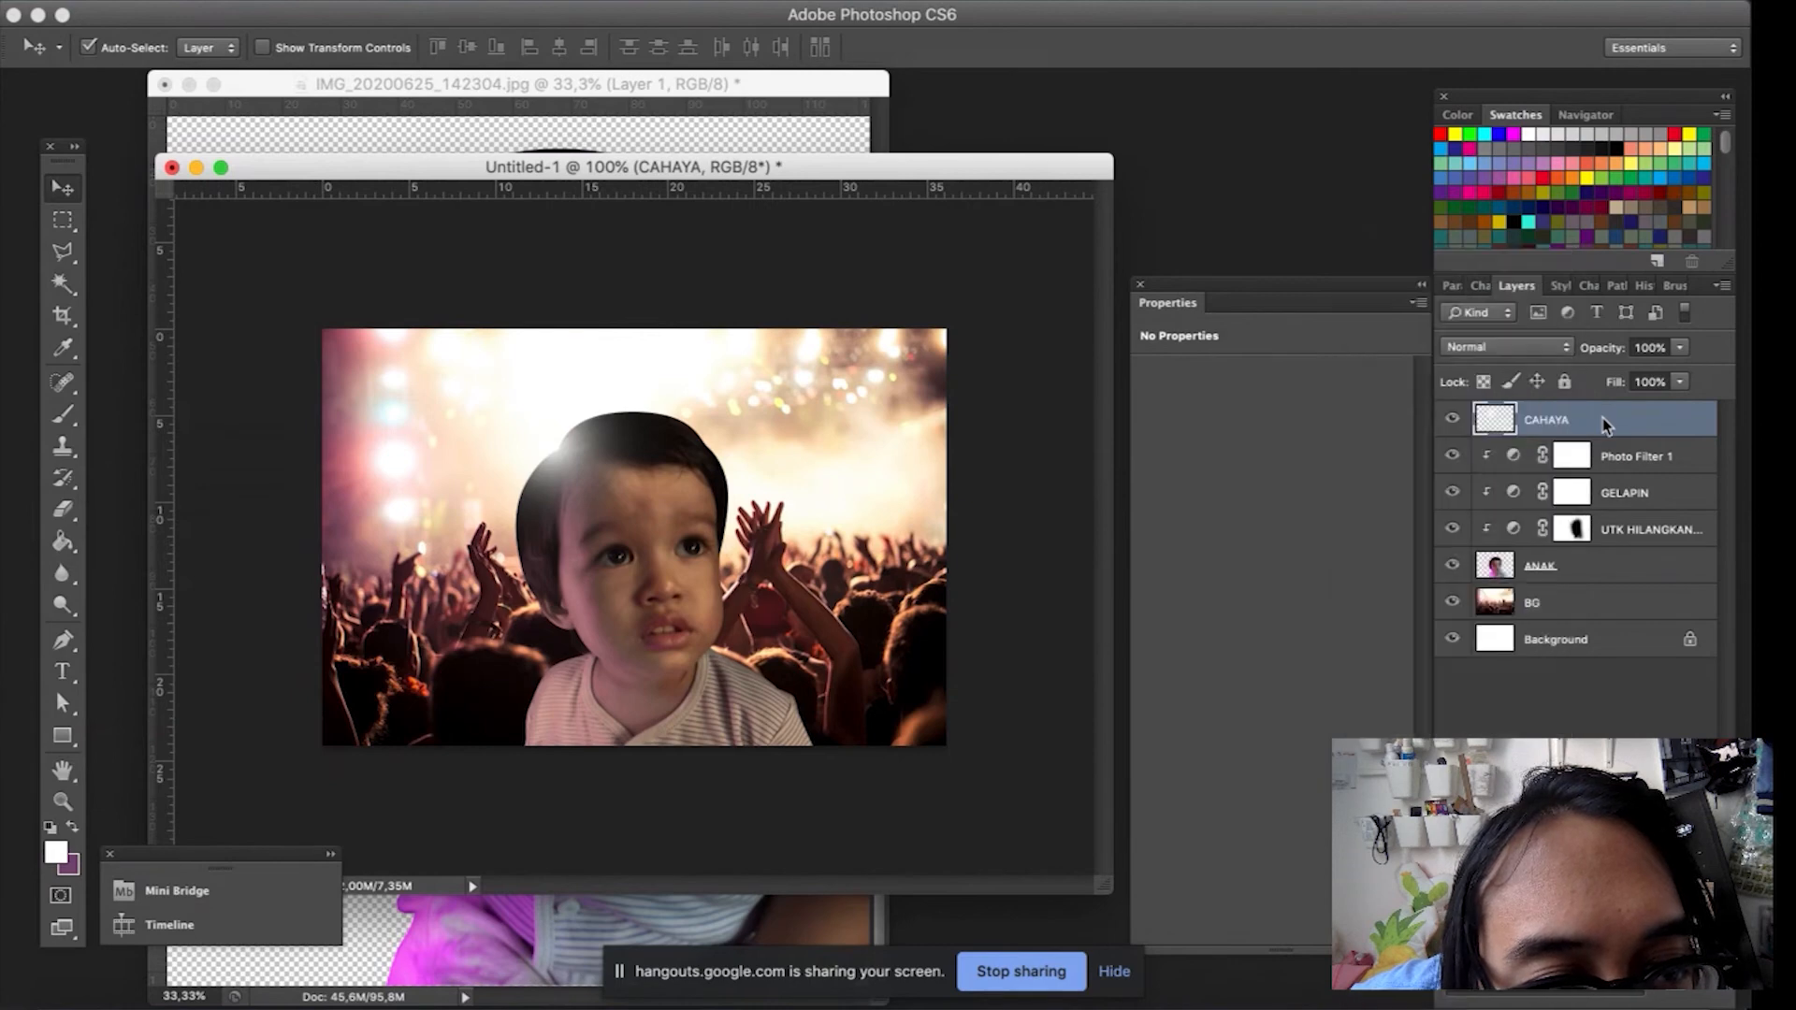
right_click(1604, 425)
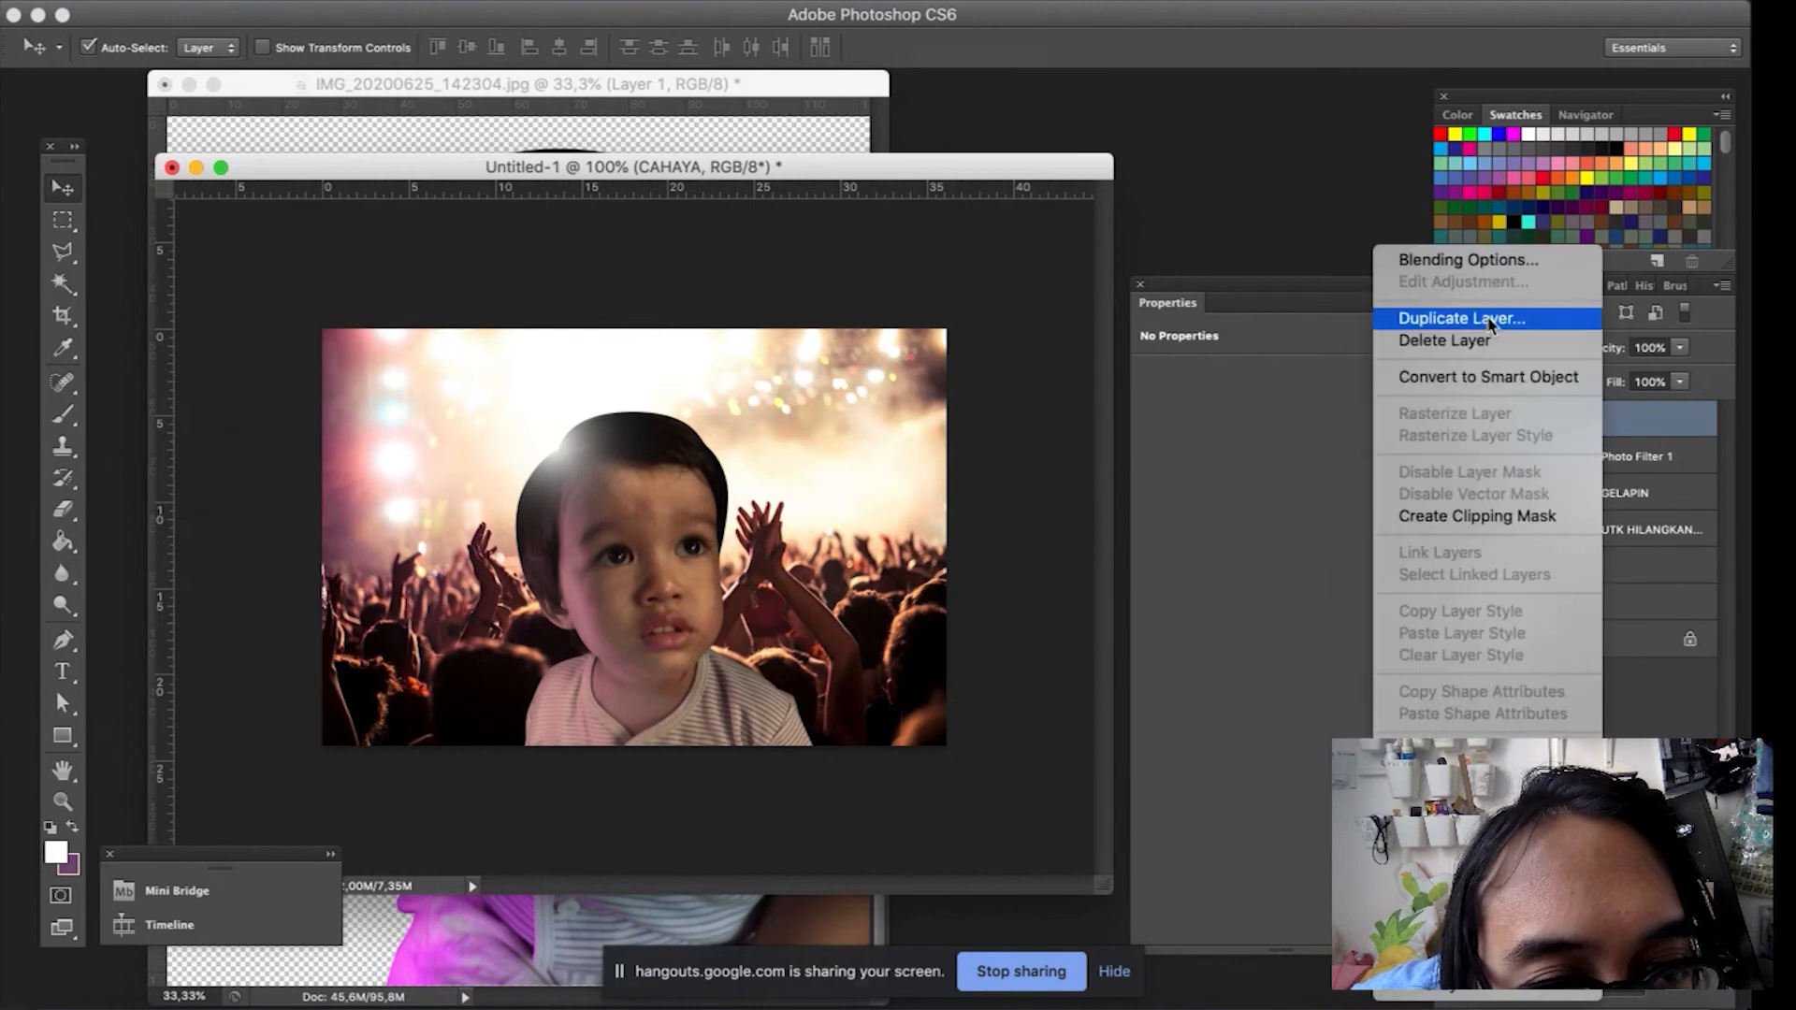
left_click(1461, 314)
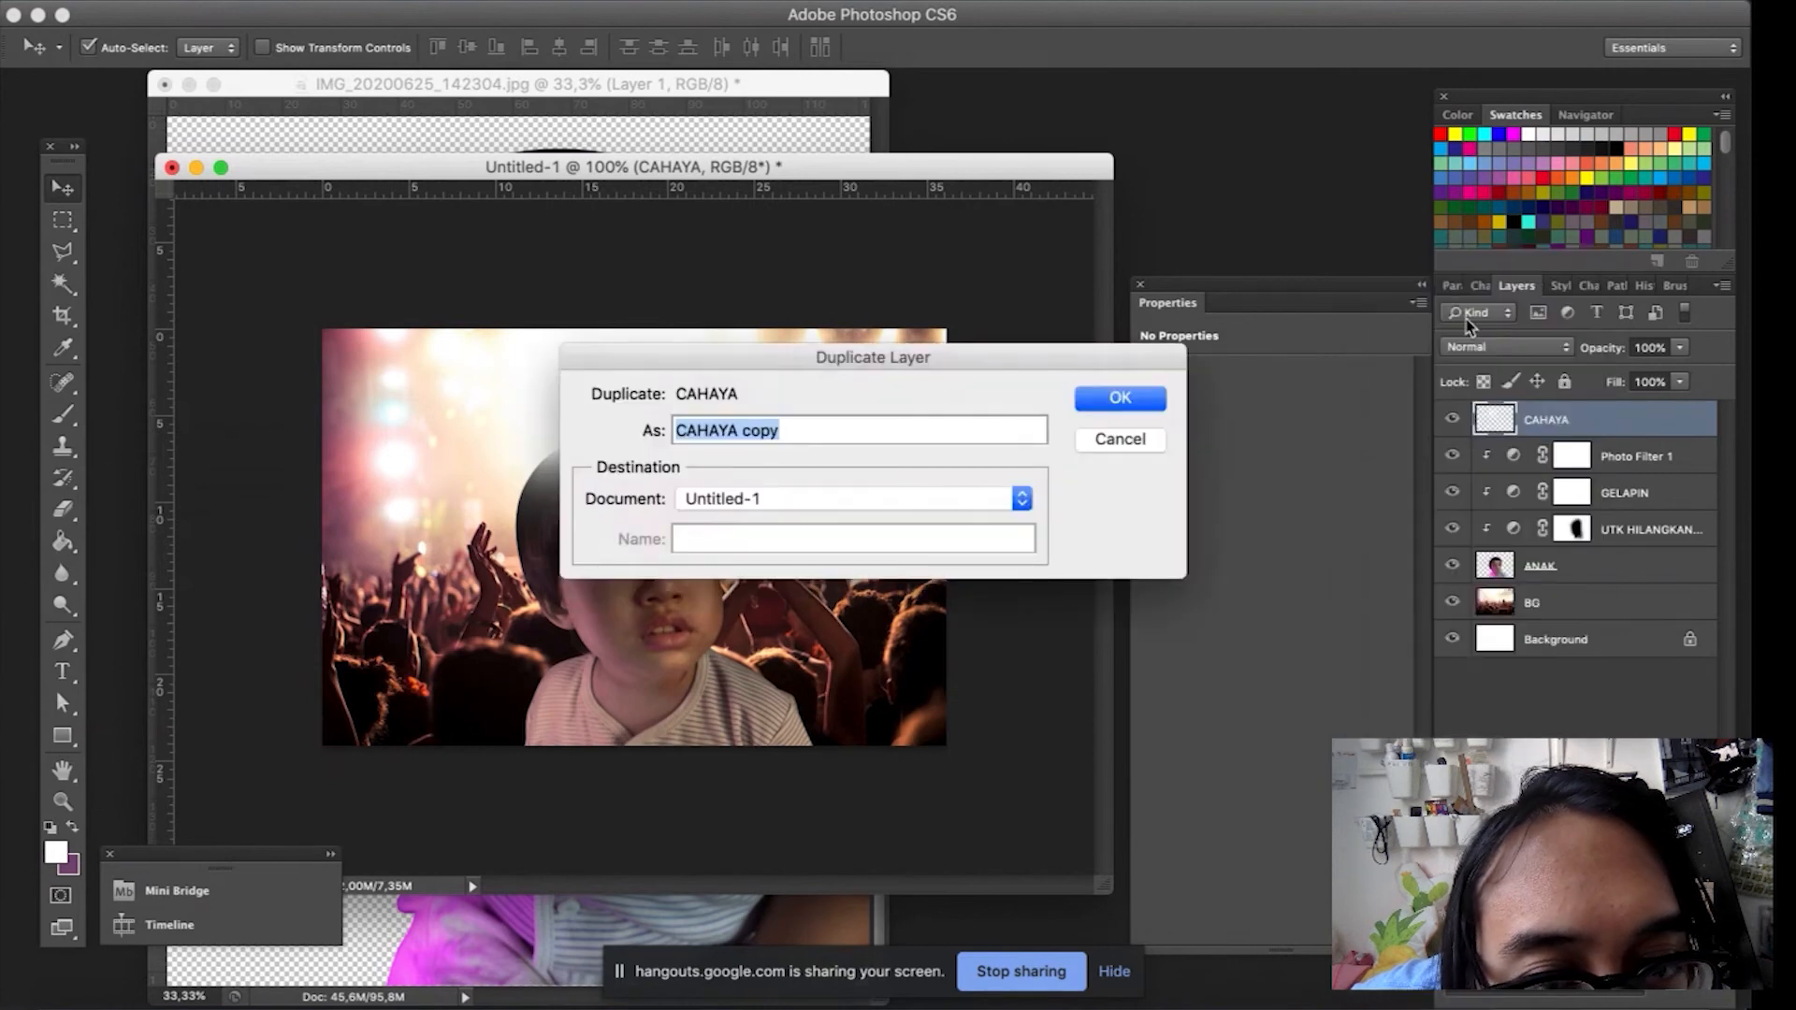
left_click(1120, 397)
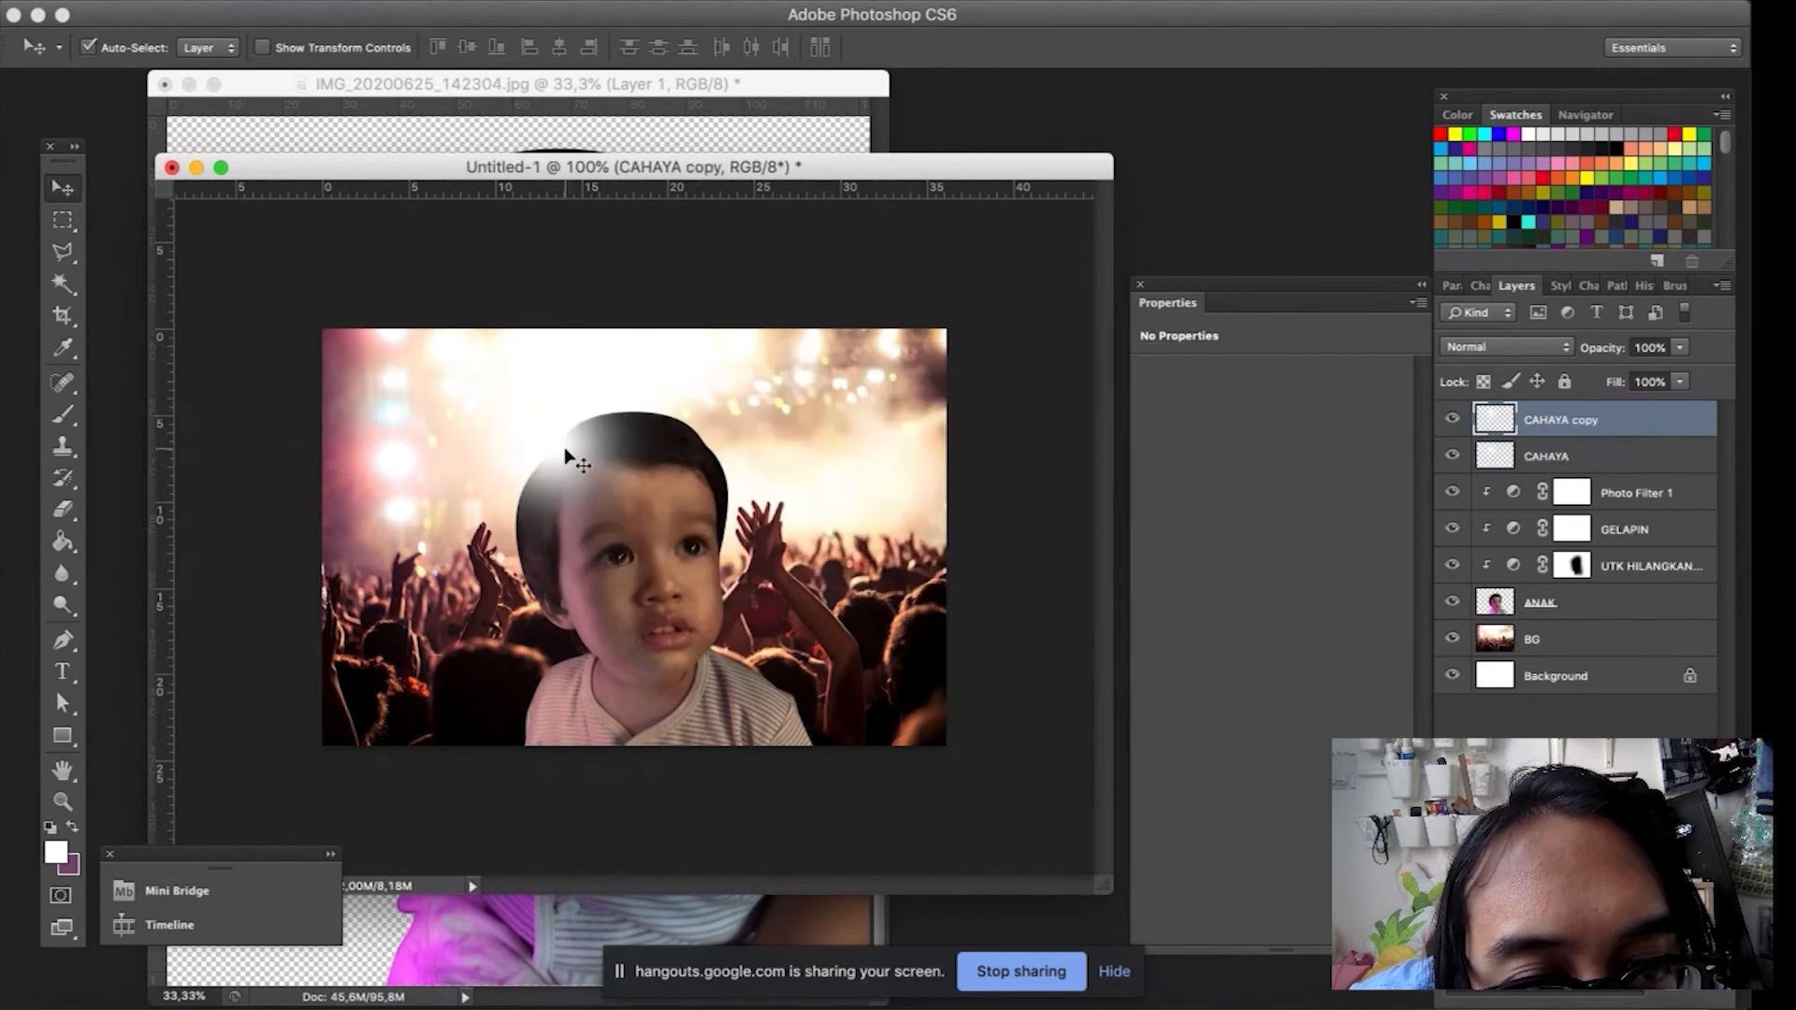
Move the CAHAYA copy glow to the right edge of the child's hair and duplicate that layer.
left_click_drag(565, 447, 730, 446)
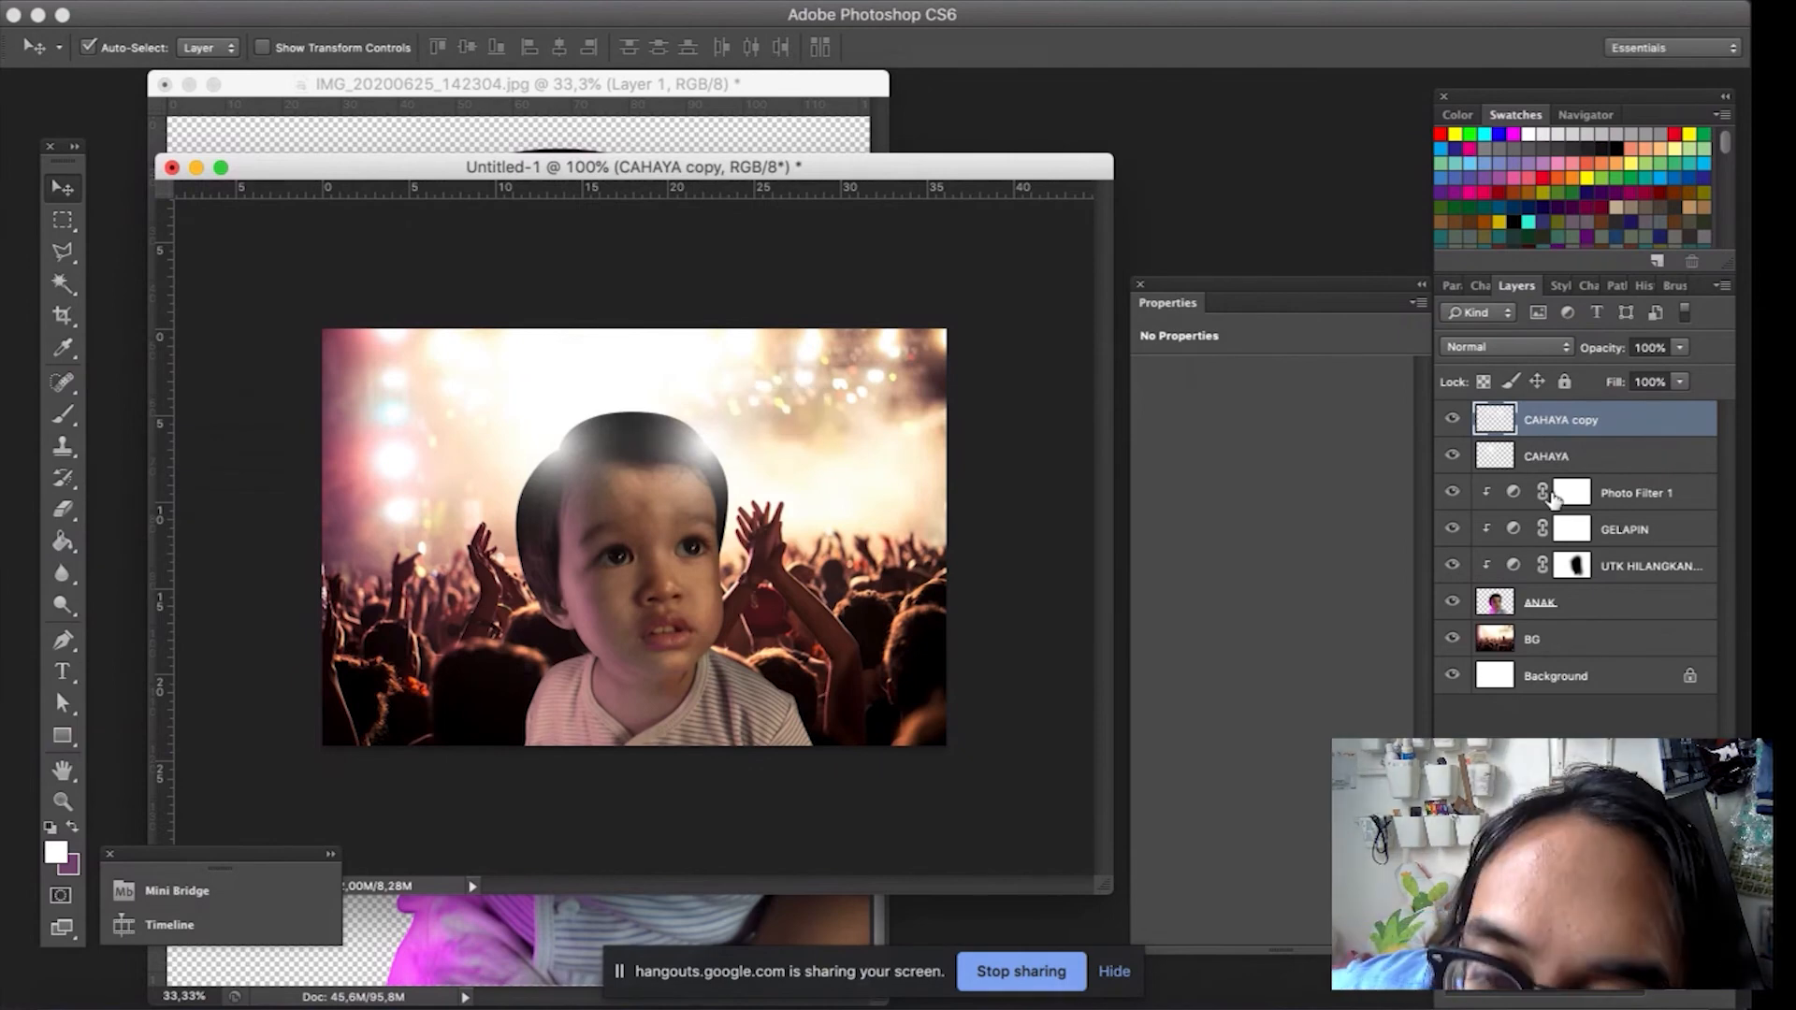
right_click(1627, 420)
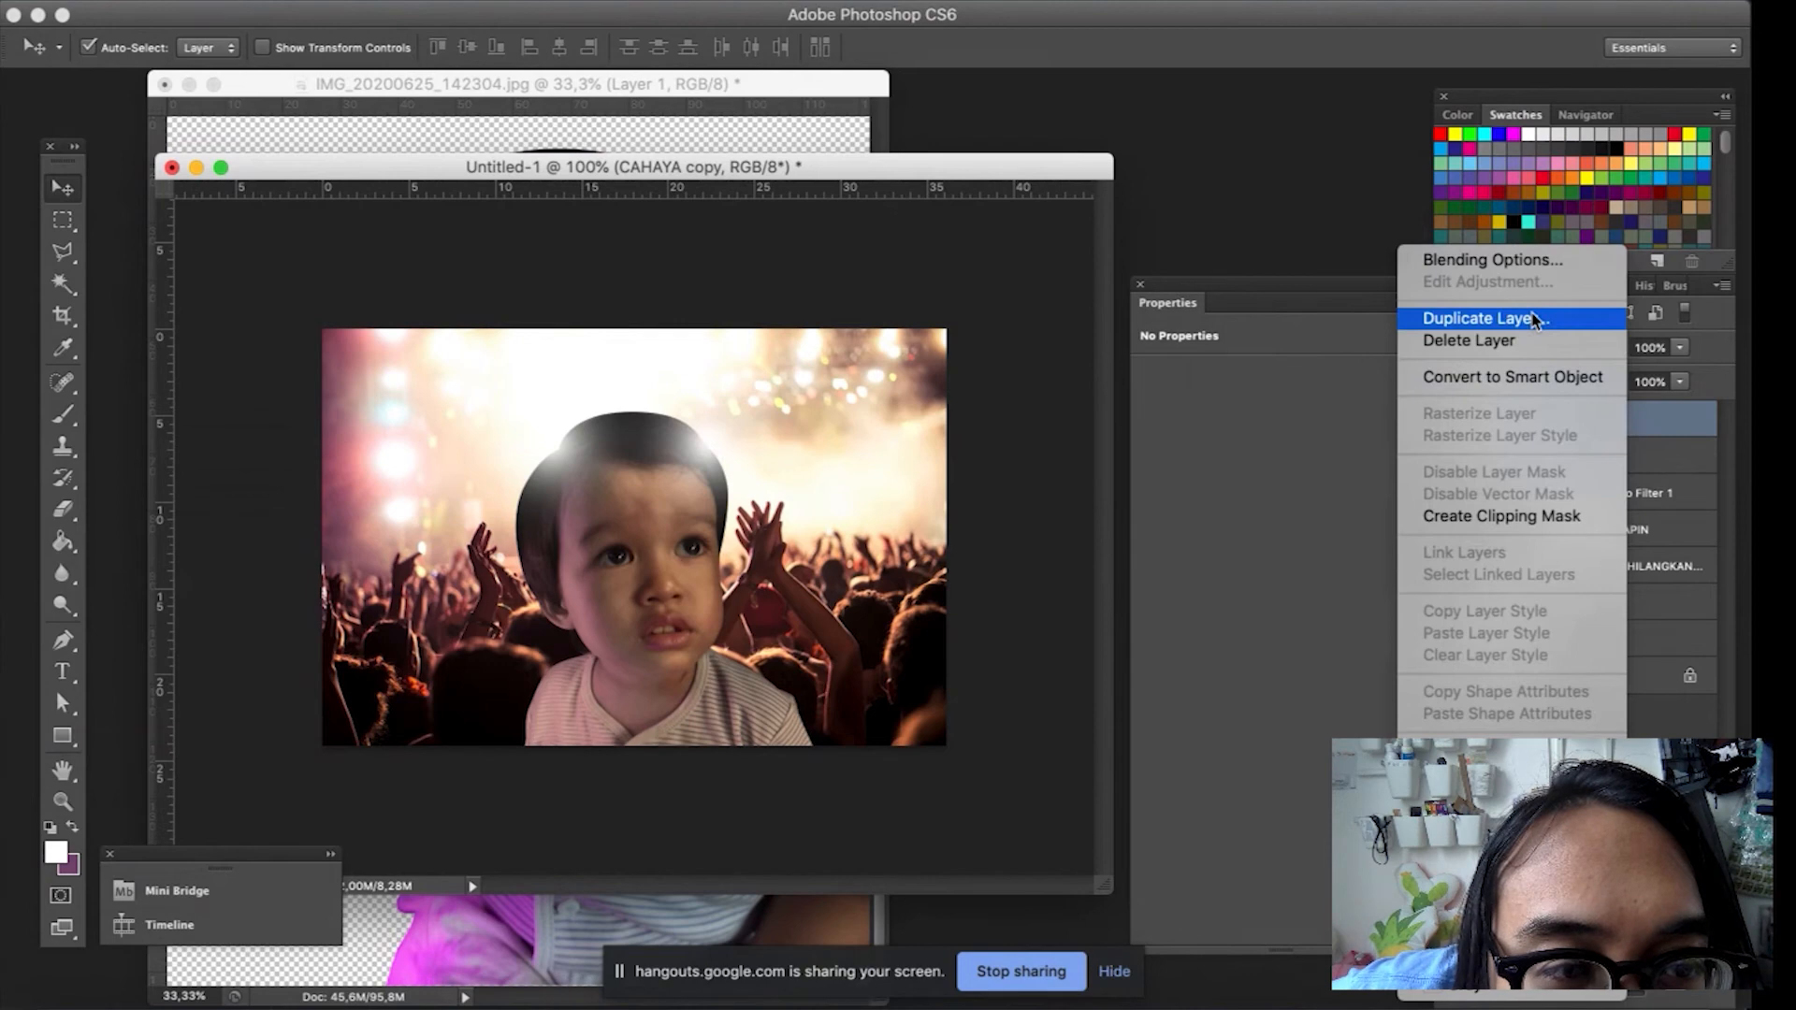
left_click(1698, 415)
right_click(1634, 422)
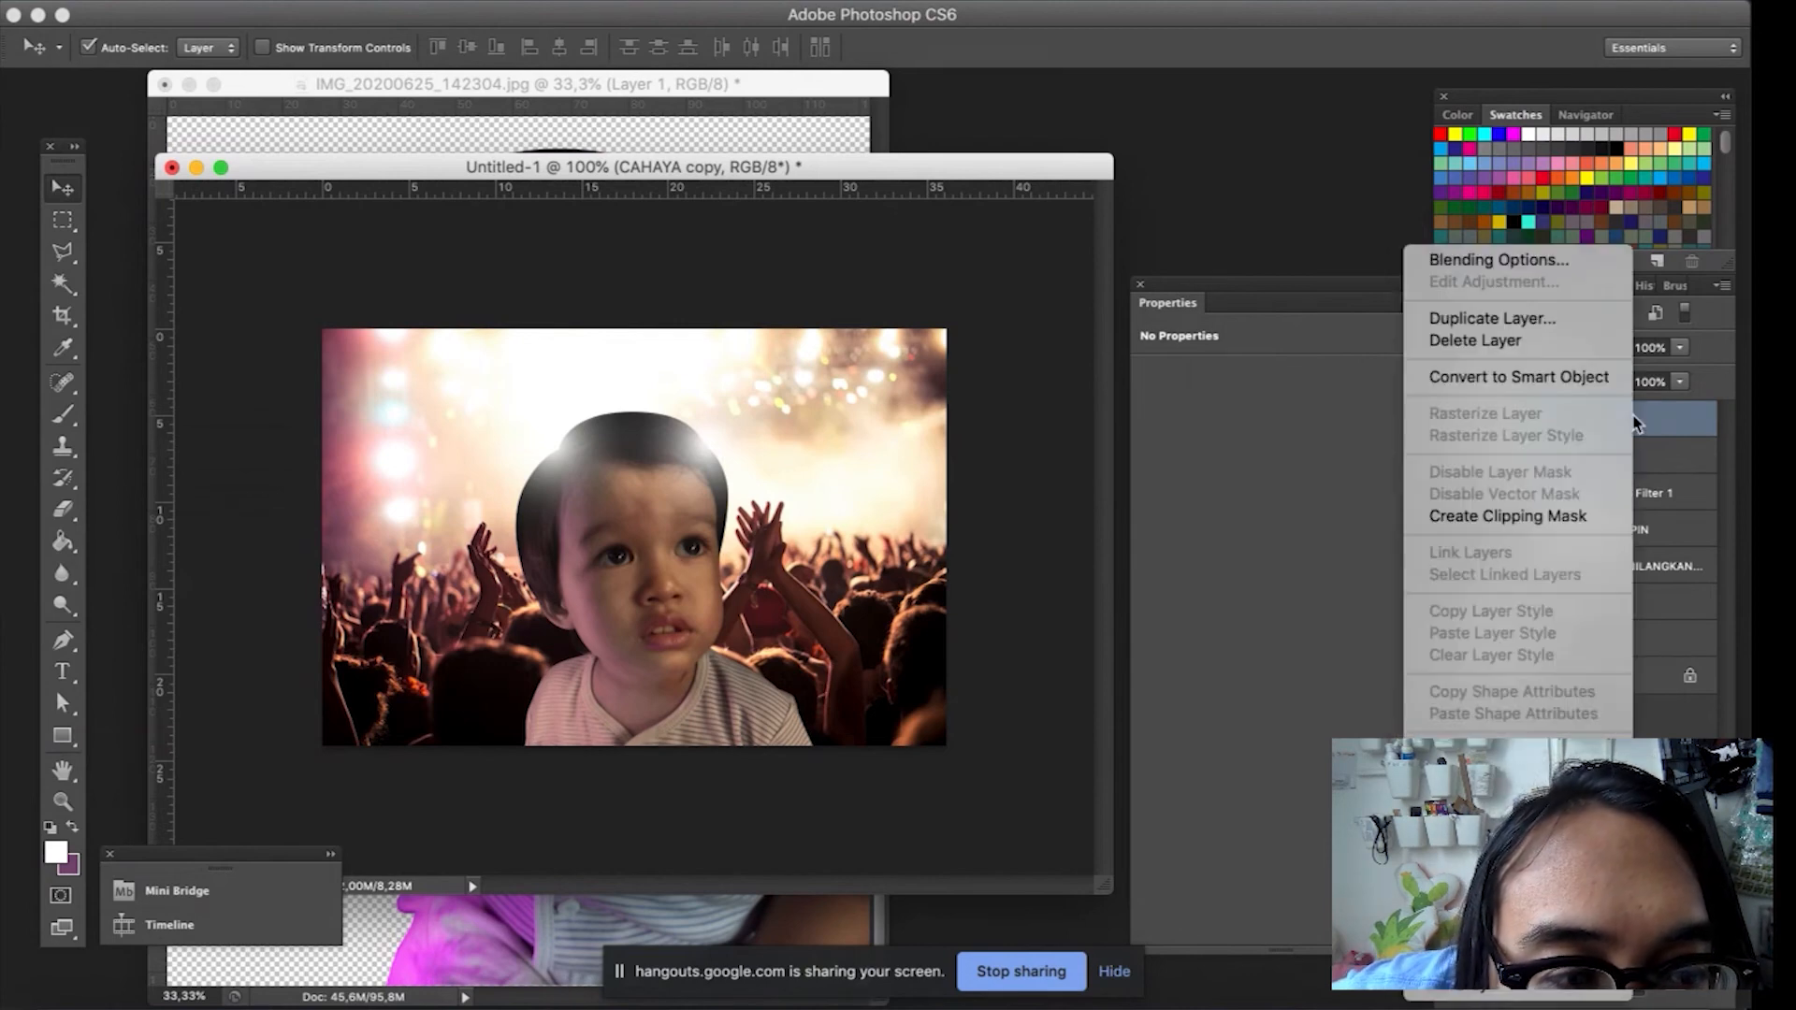
left_click(1573, 328)
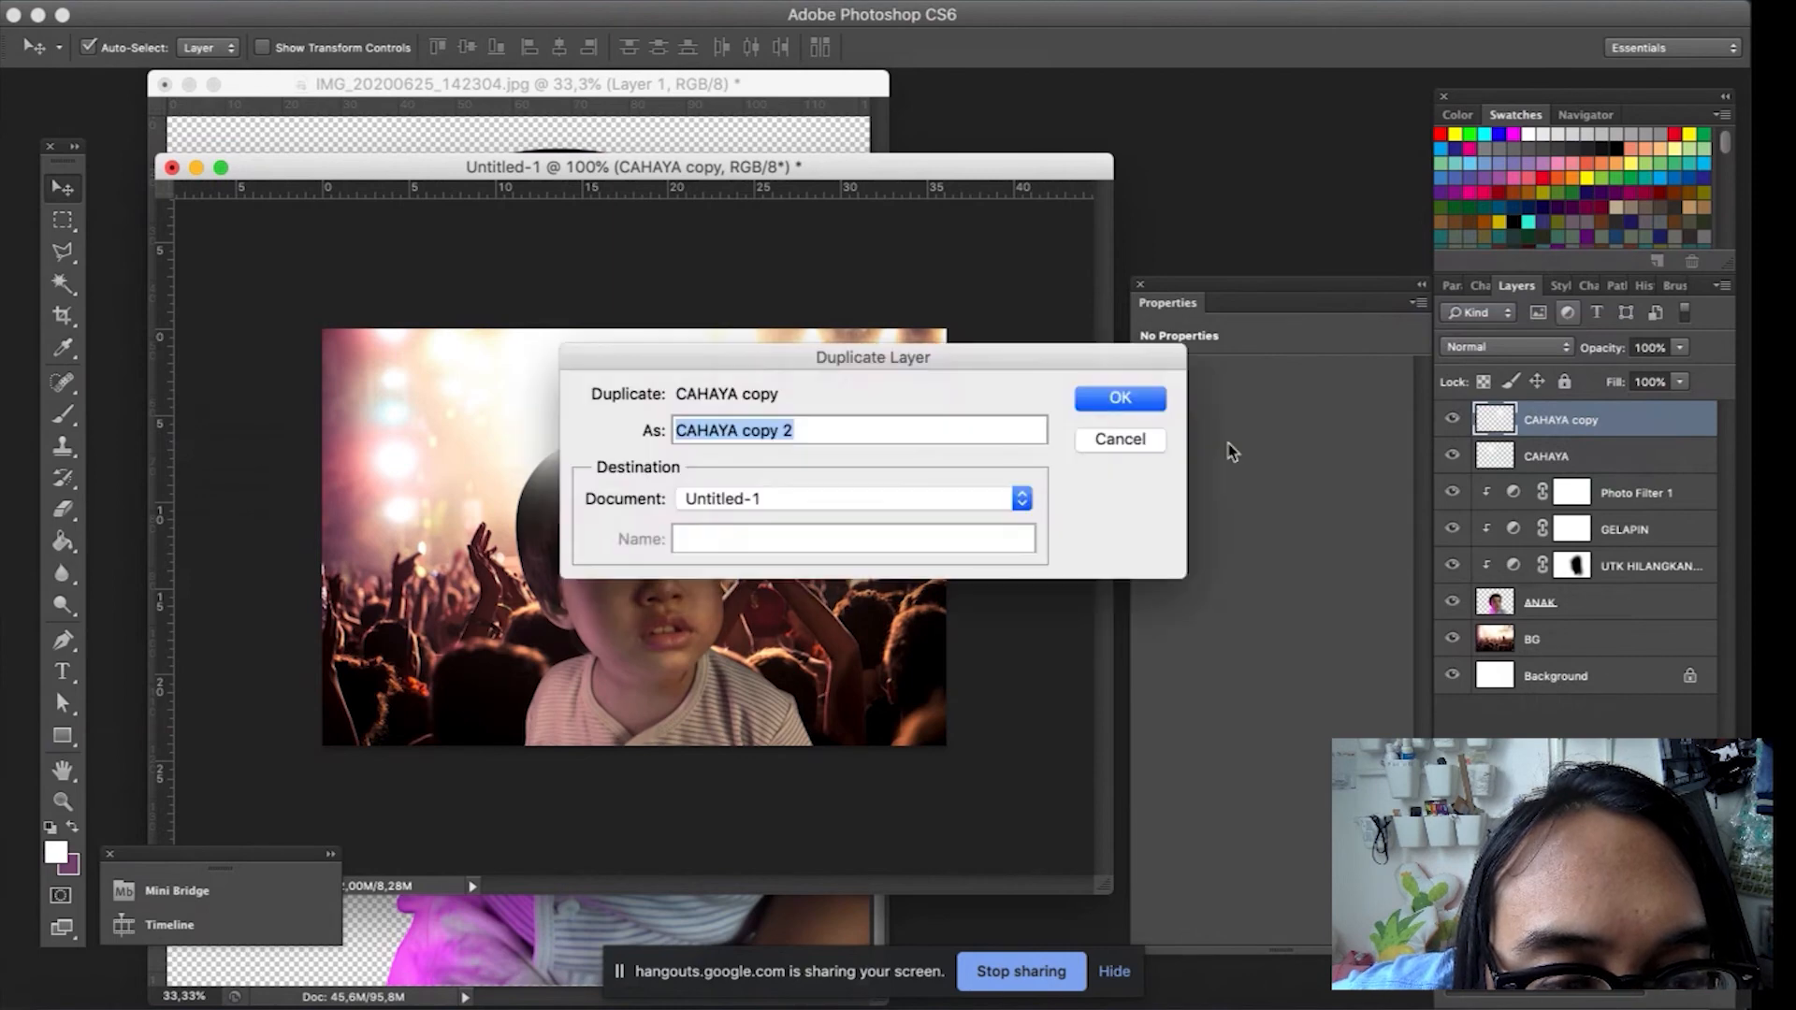
left_click(1119, 405)
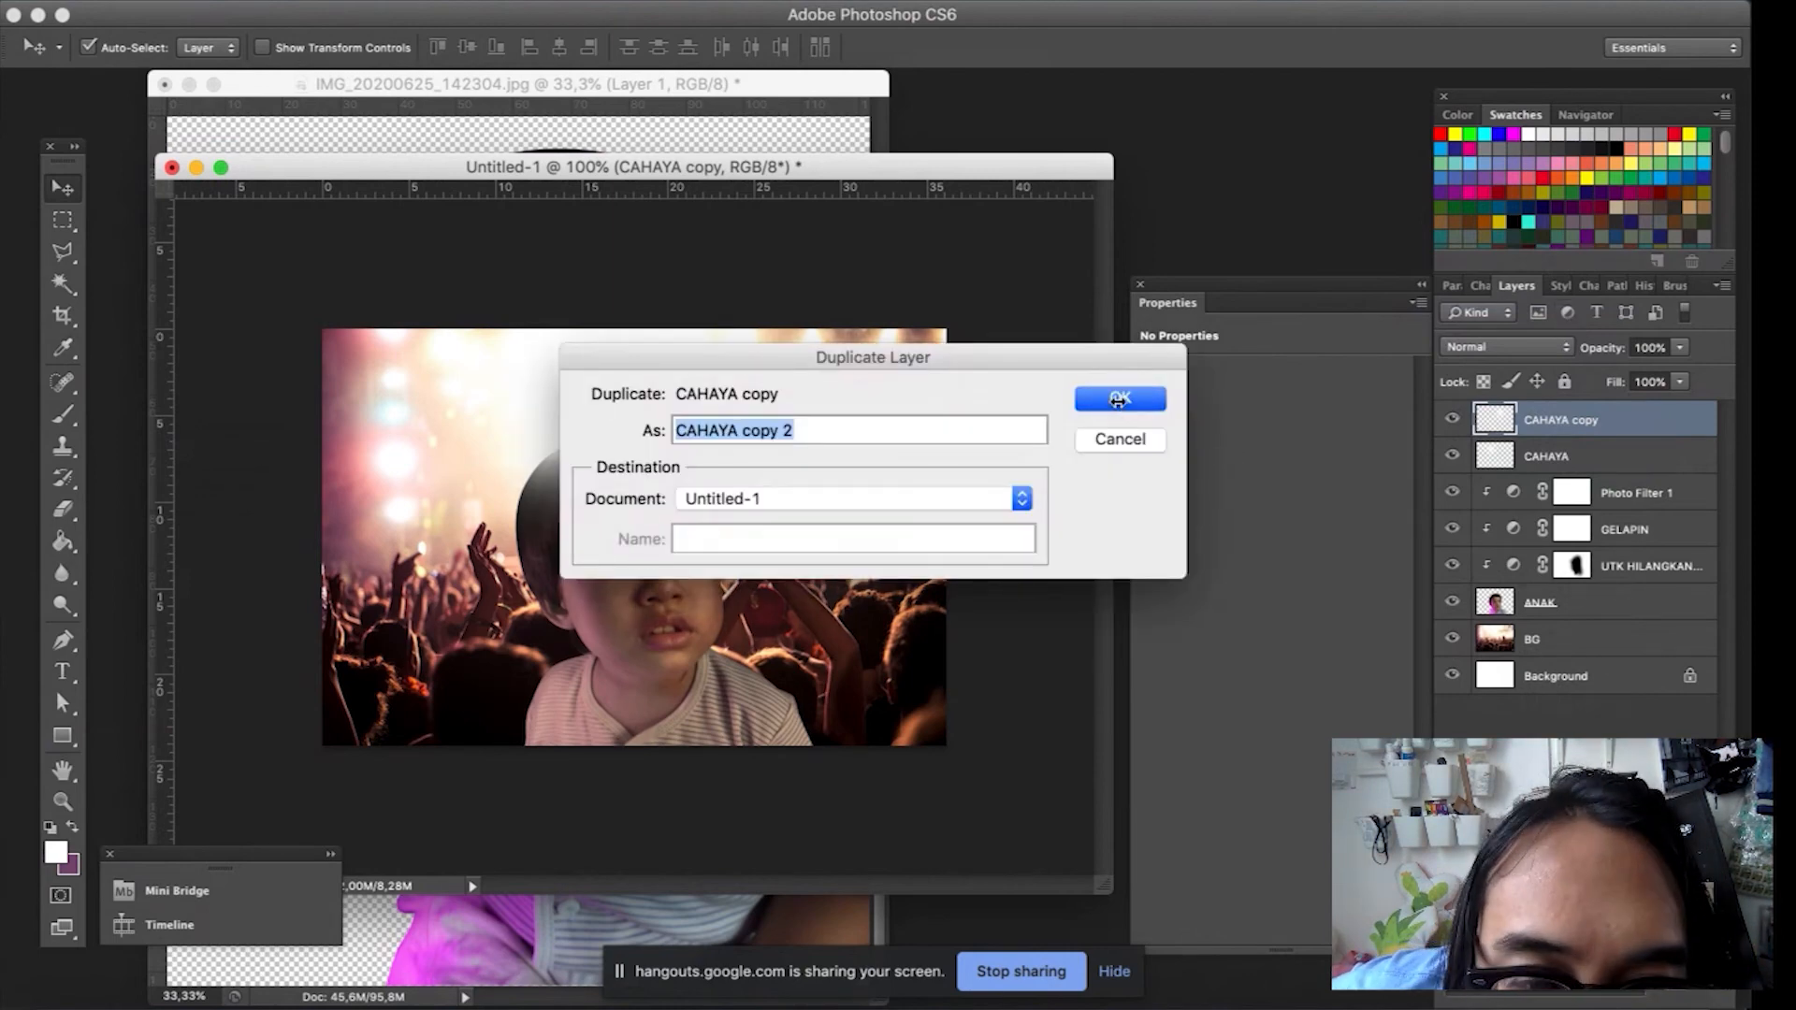
left_click(1119, 401)
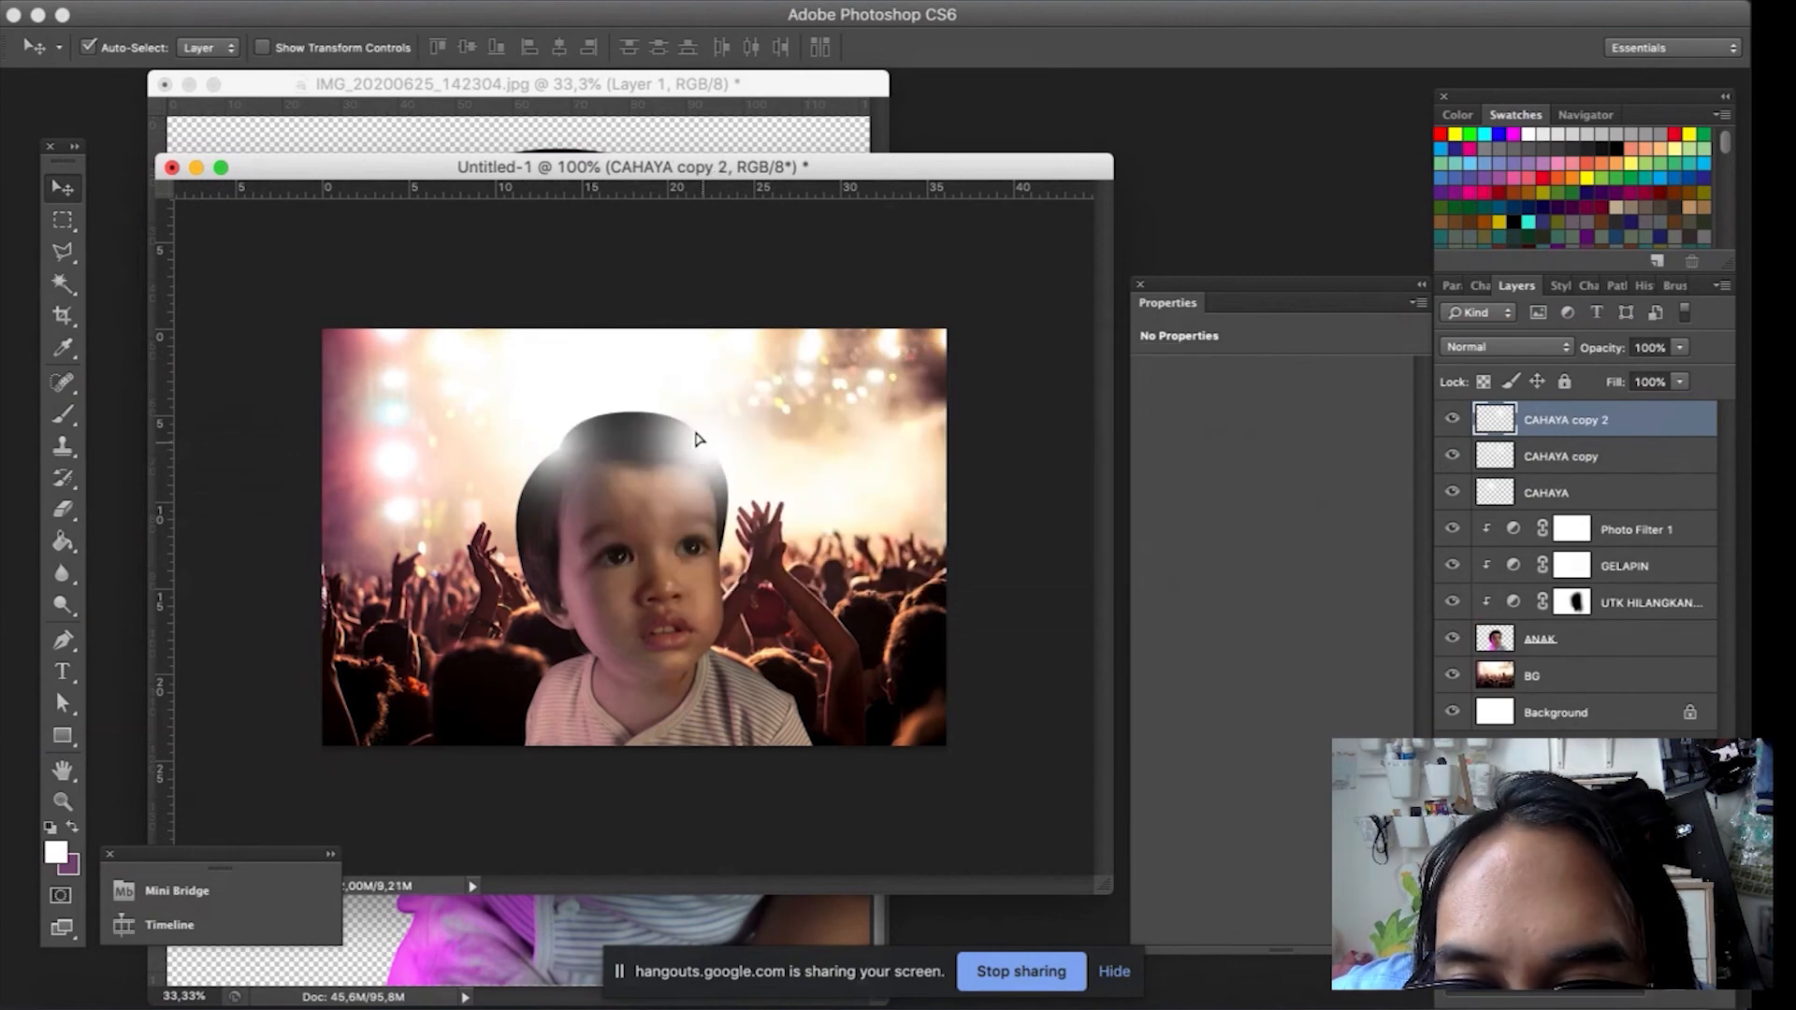
Place the CAHAYA copy 2 glow on the crown of the head, flatten it to about 71.5% height and widen it with Free Transform.
left_click_drag(697, 439, 633, 413)
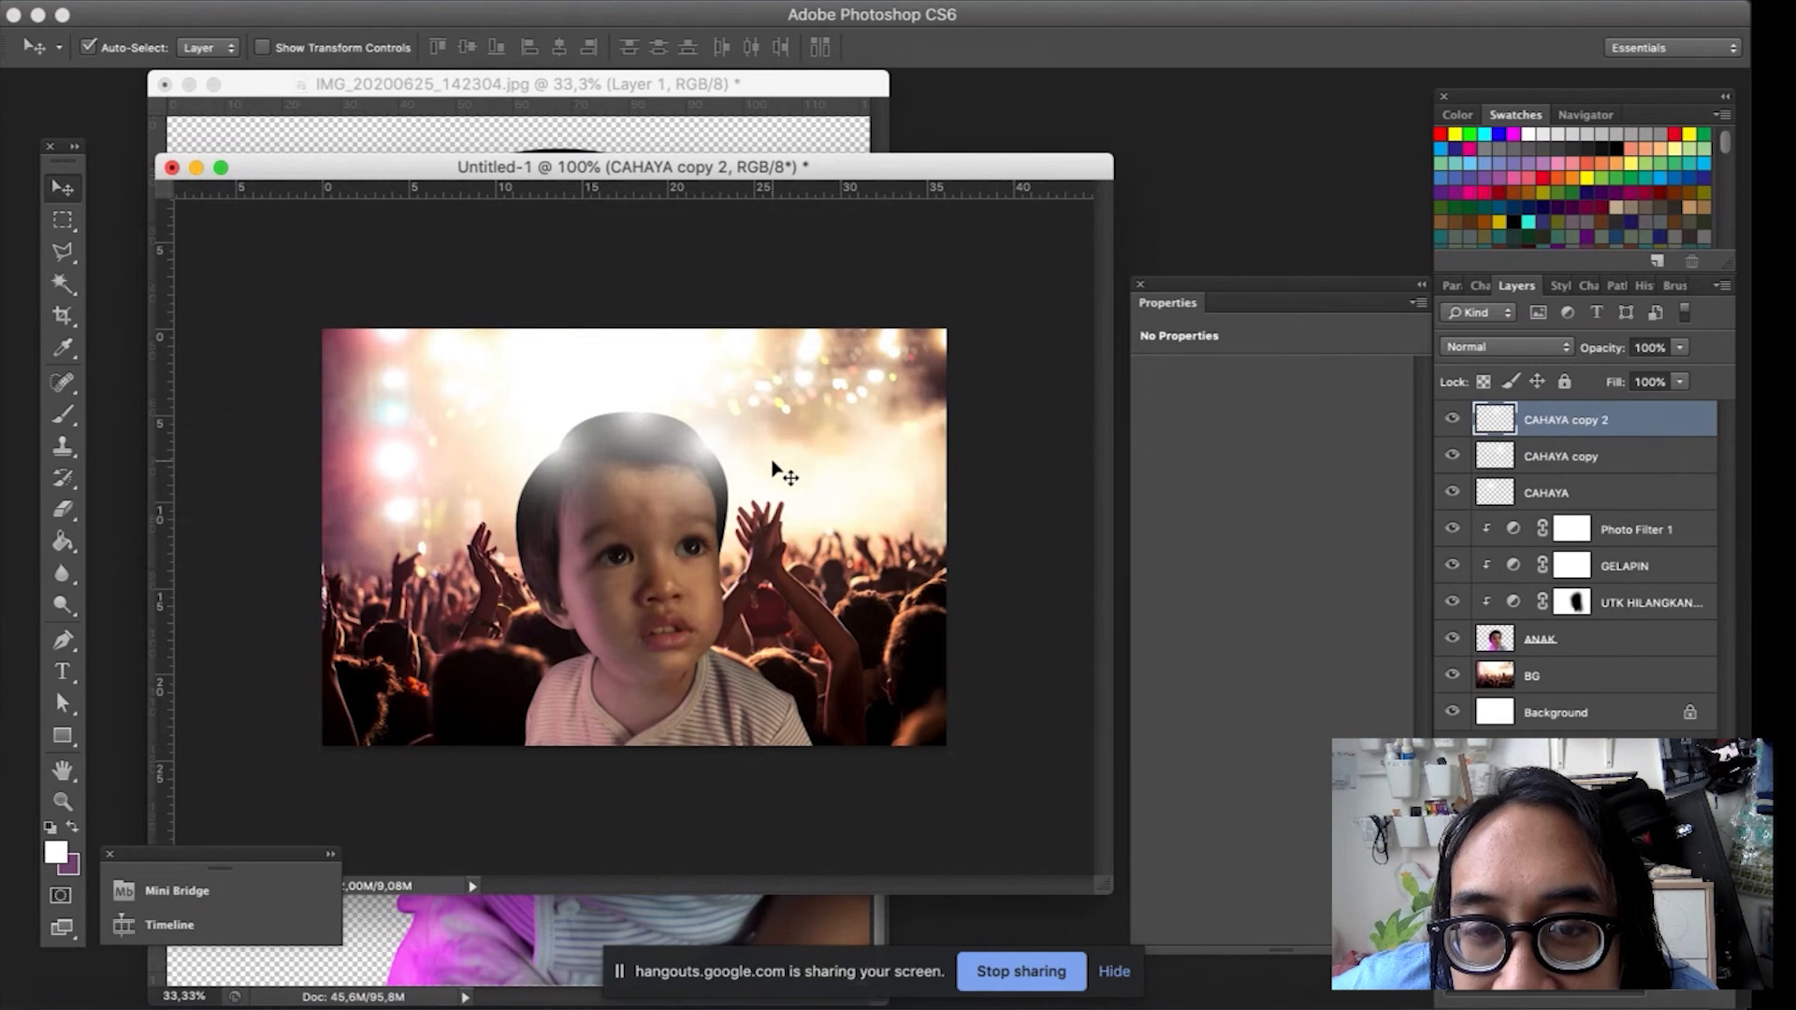
key("super+t")
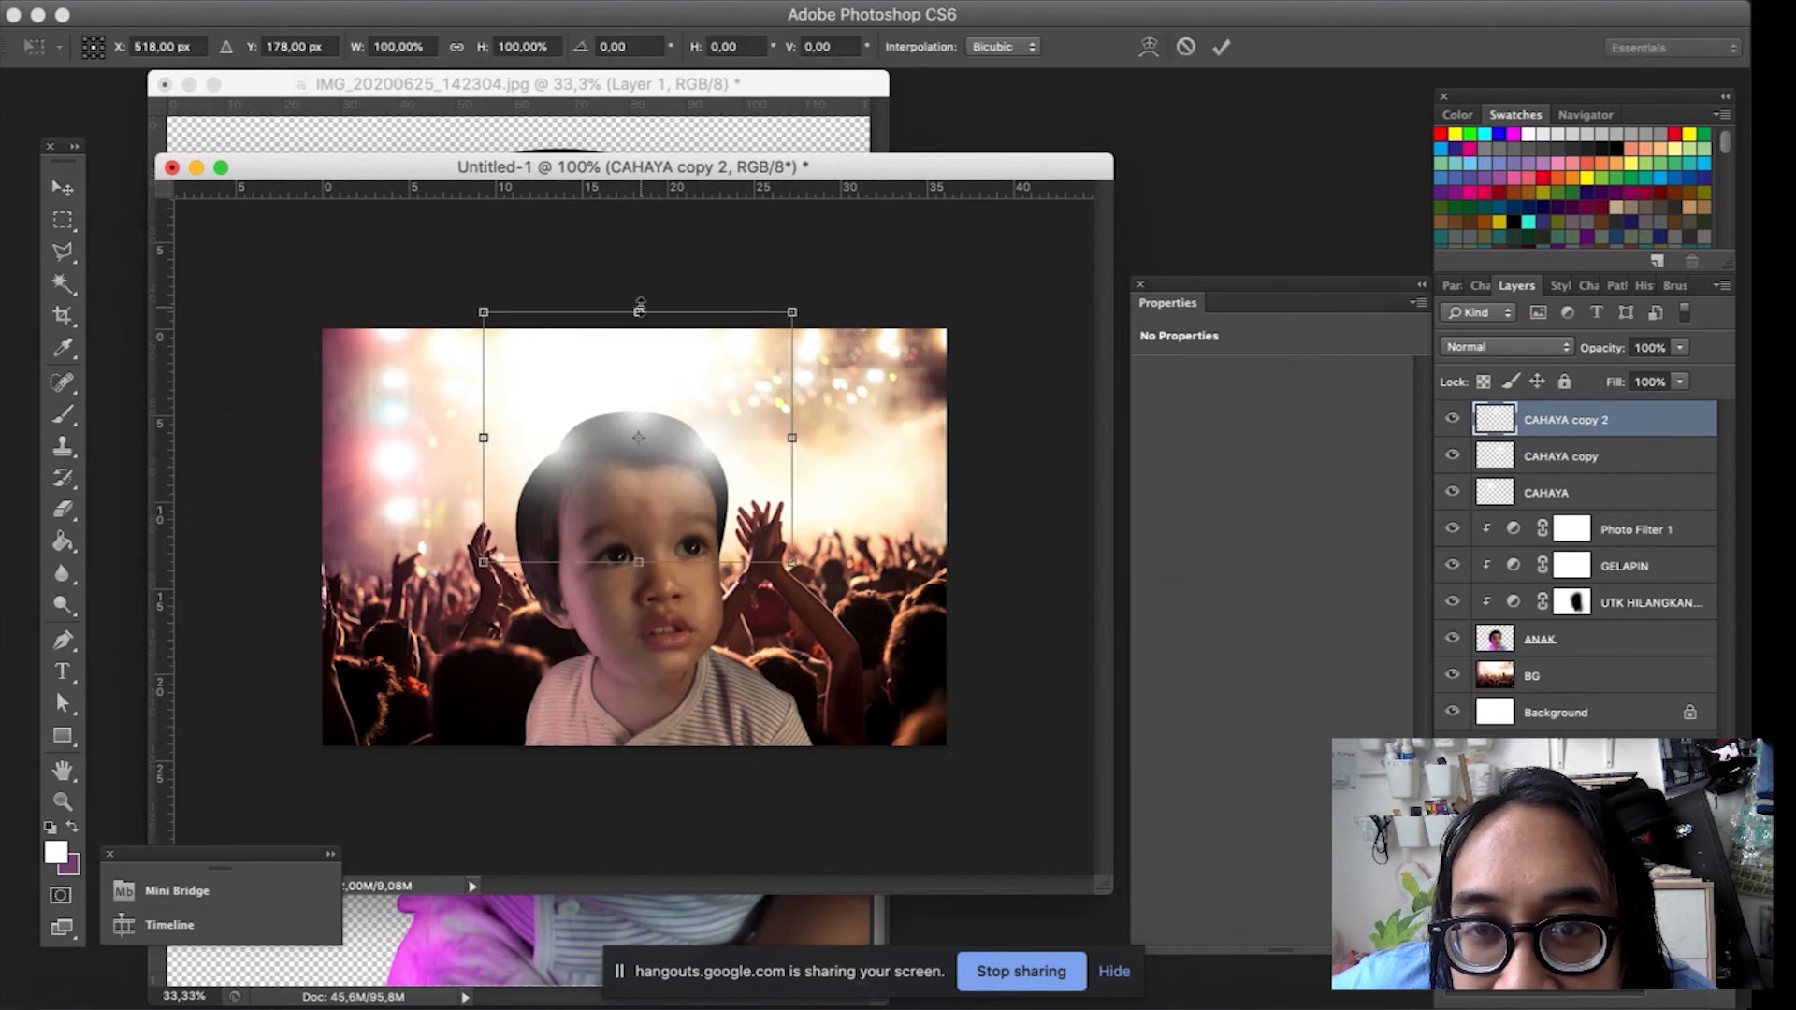
left_click_drag(640, 311, 641, 348)
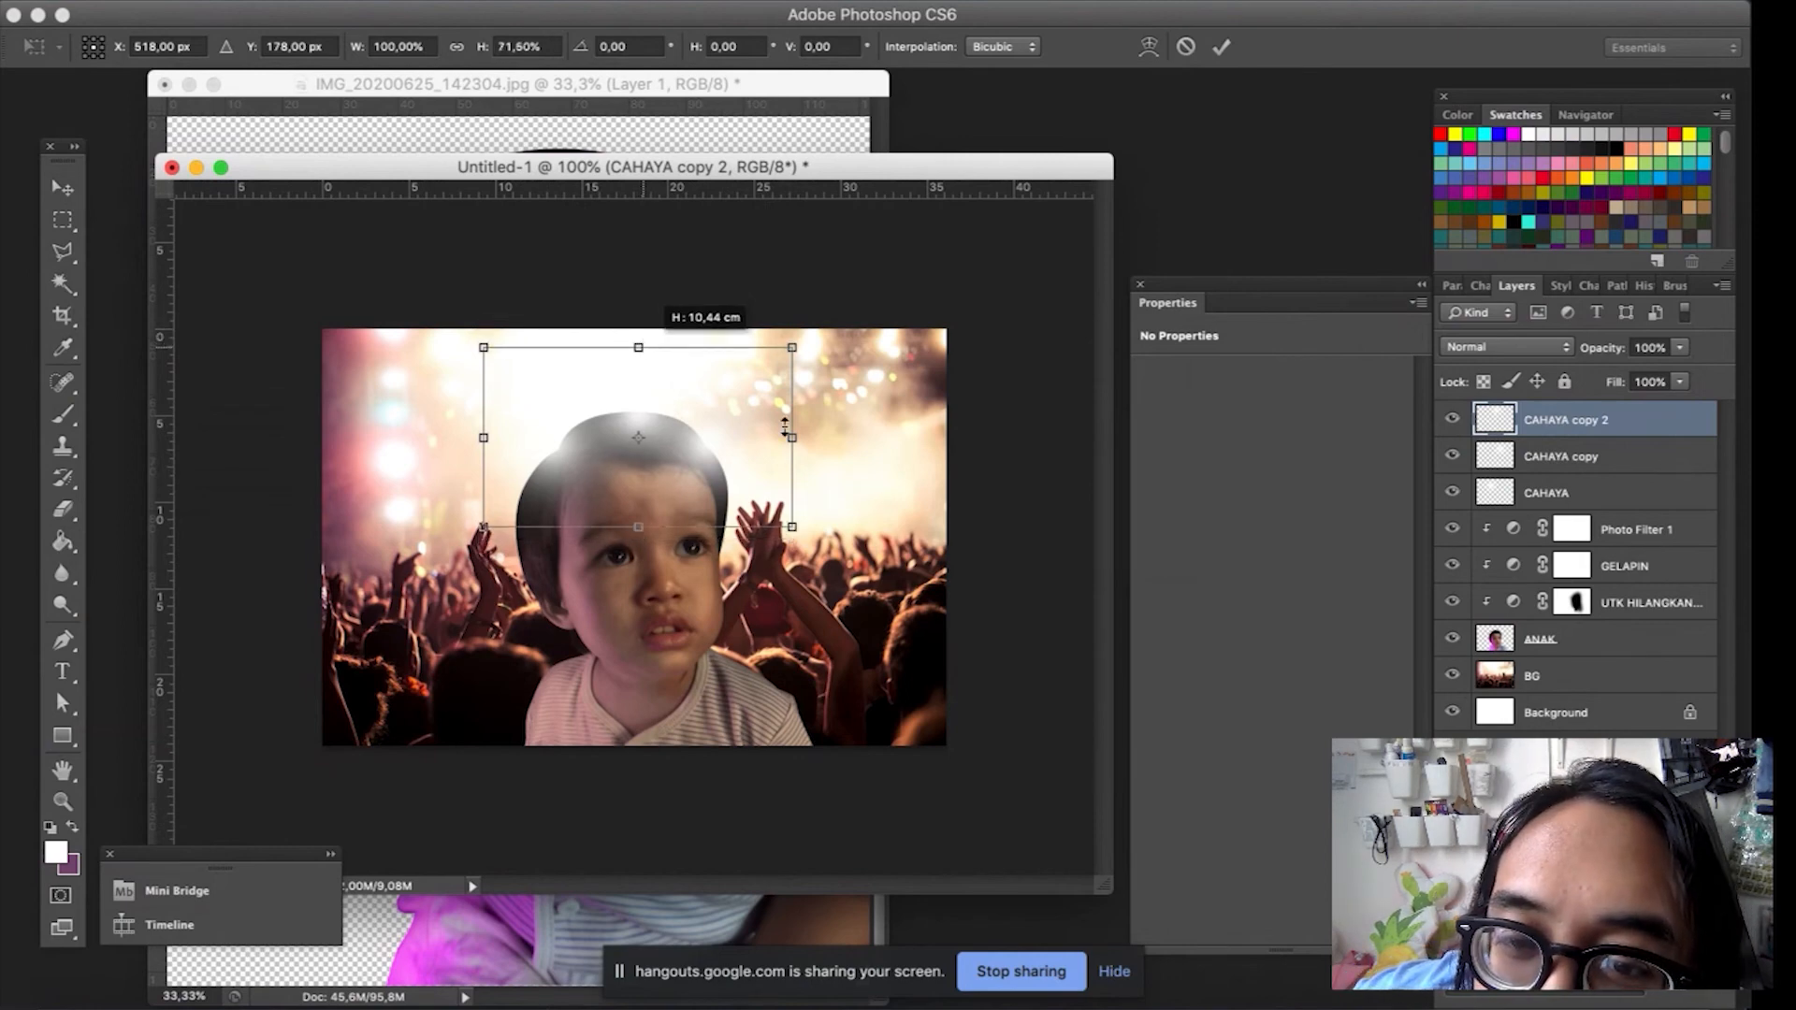
left_click_drag(792, 437, 973, 423)
key("Return")
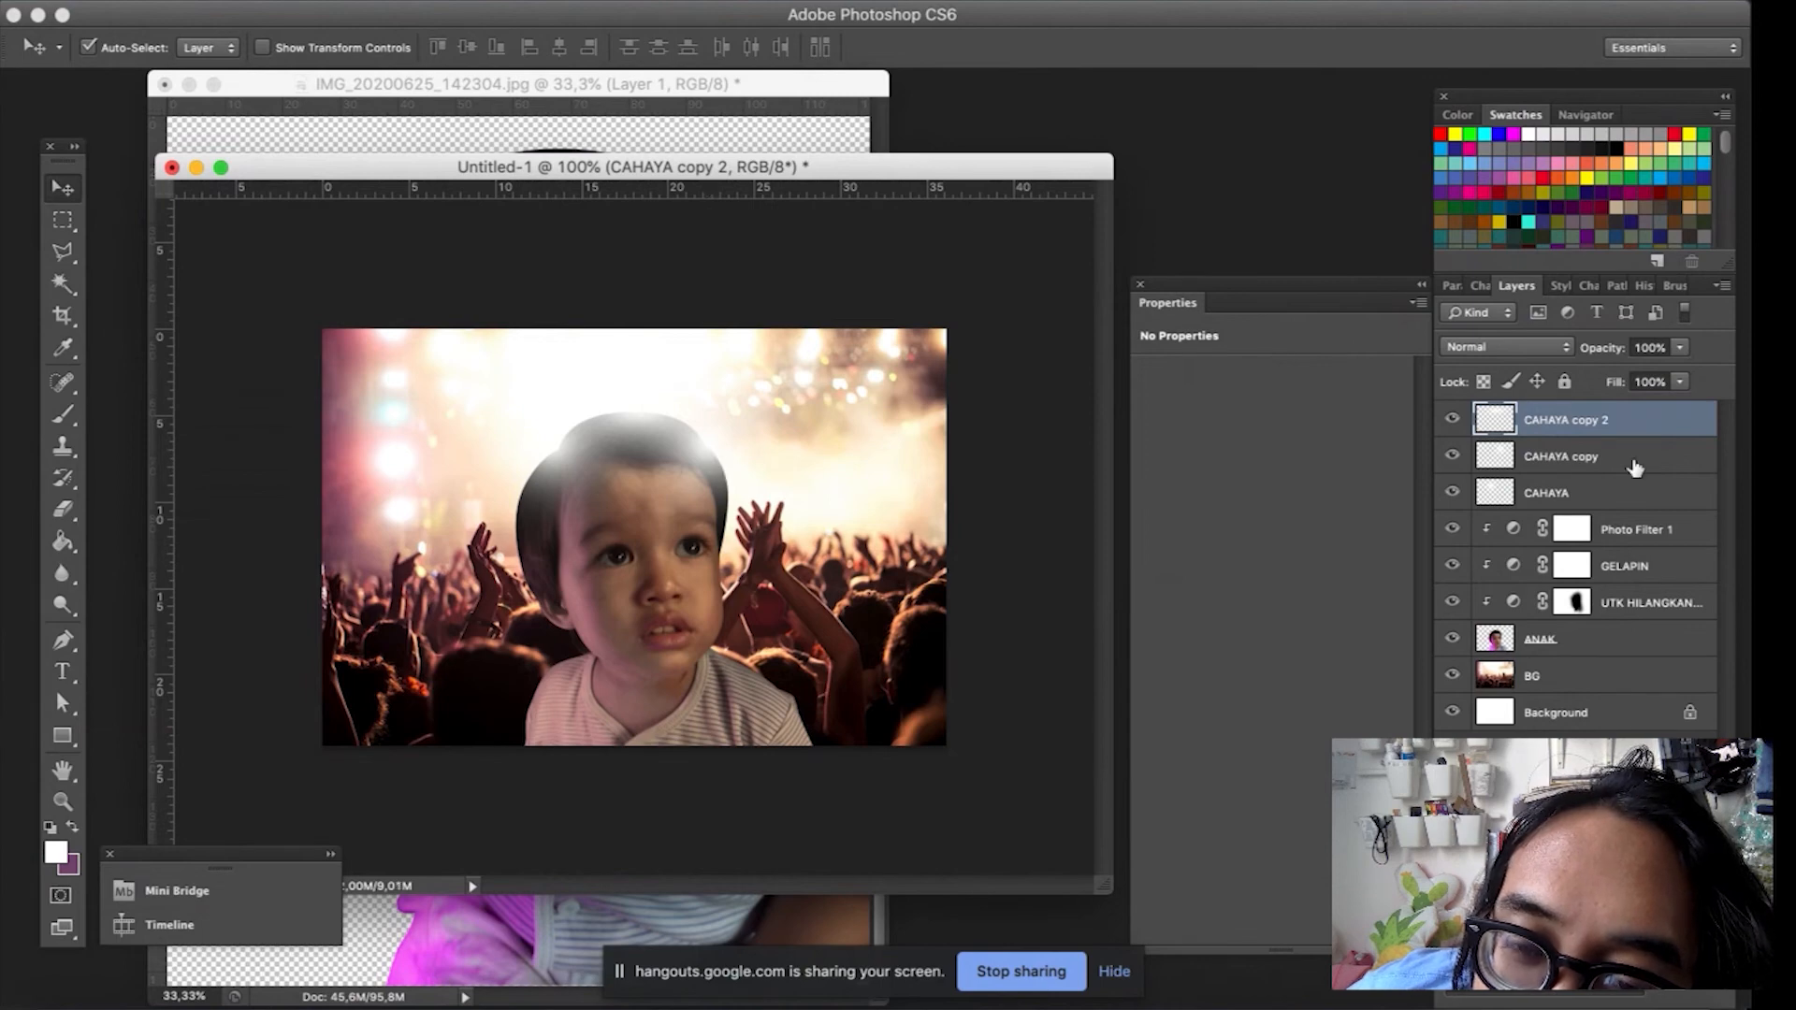
Scale the CAHAYA copy glow on the hair's right edge down to about 69% and adjust its position.
left_click(1590, 458)
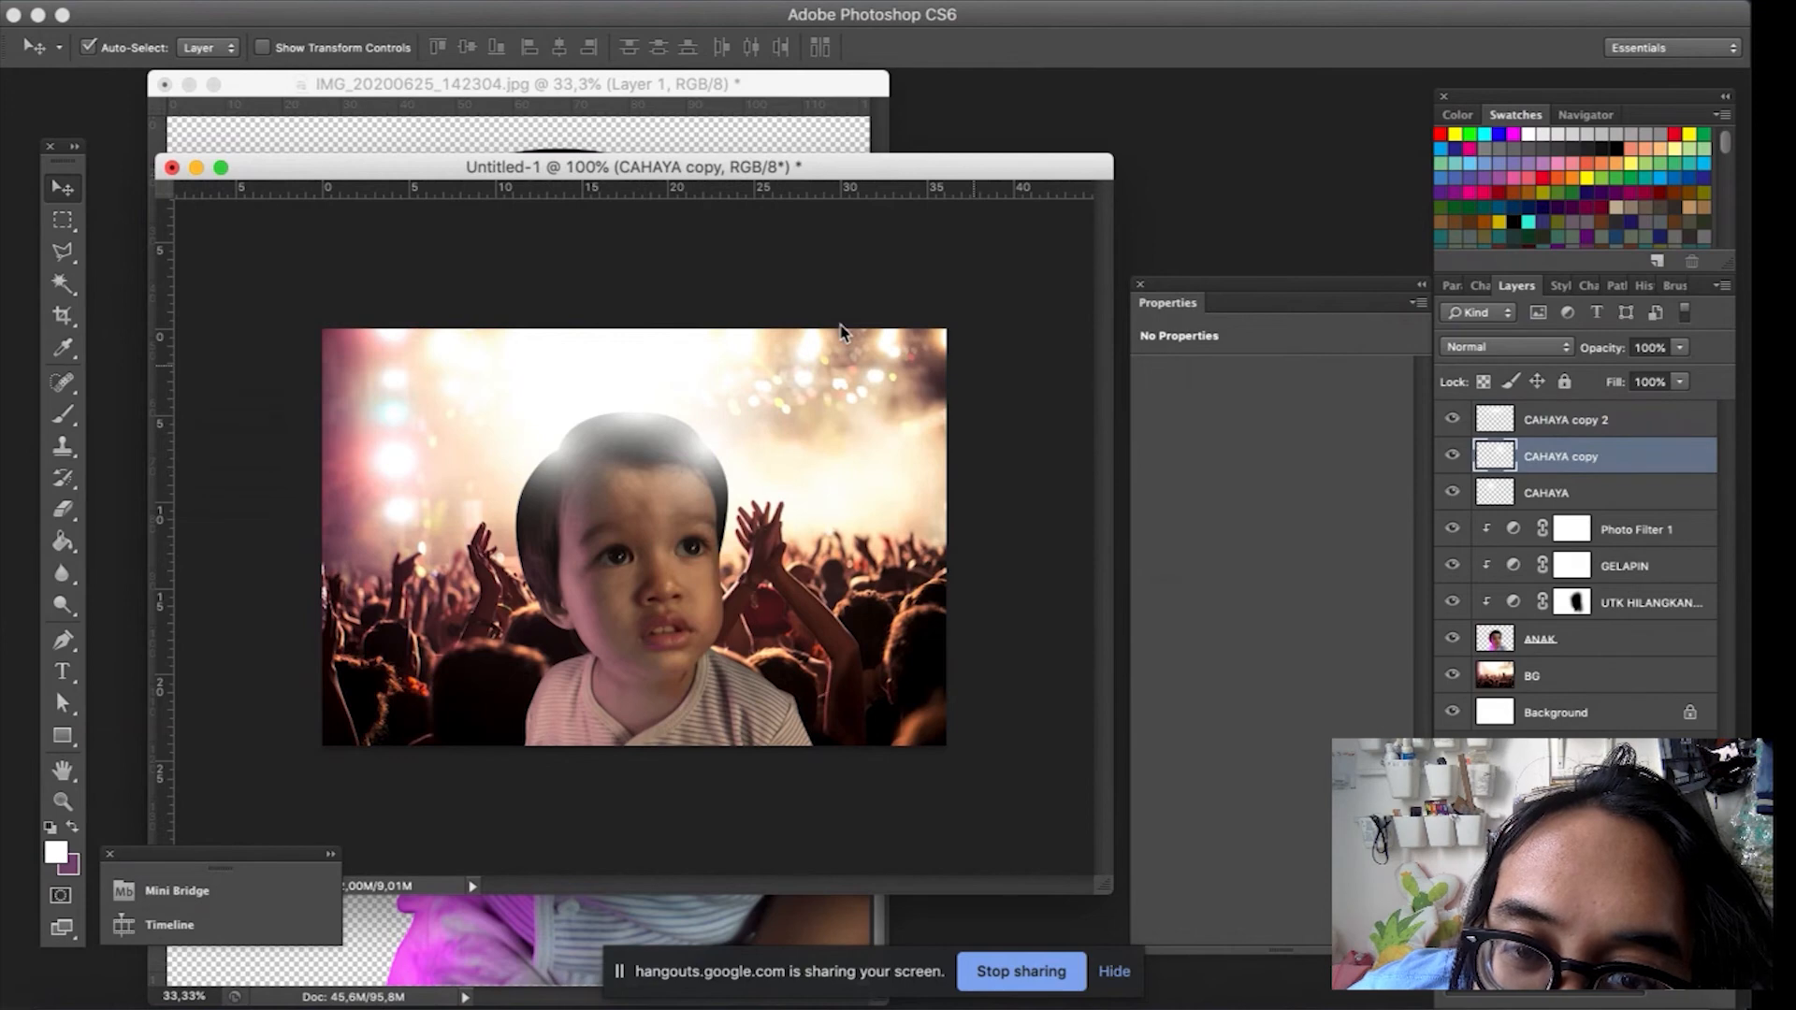
key("super+t")
left_click_drag(859, 348, 812, 381)
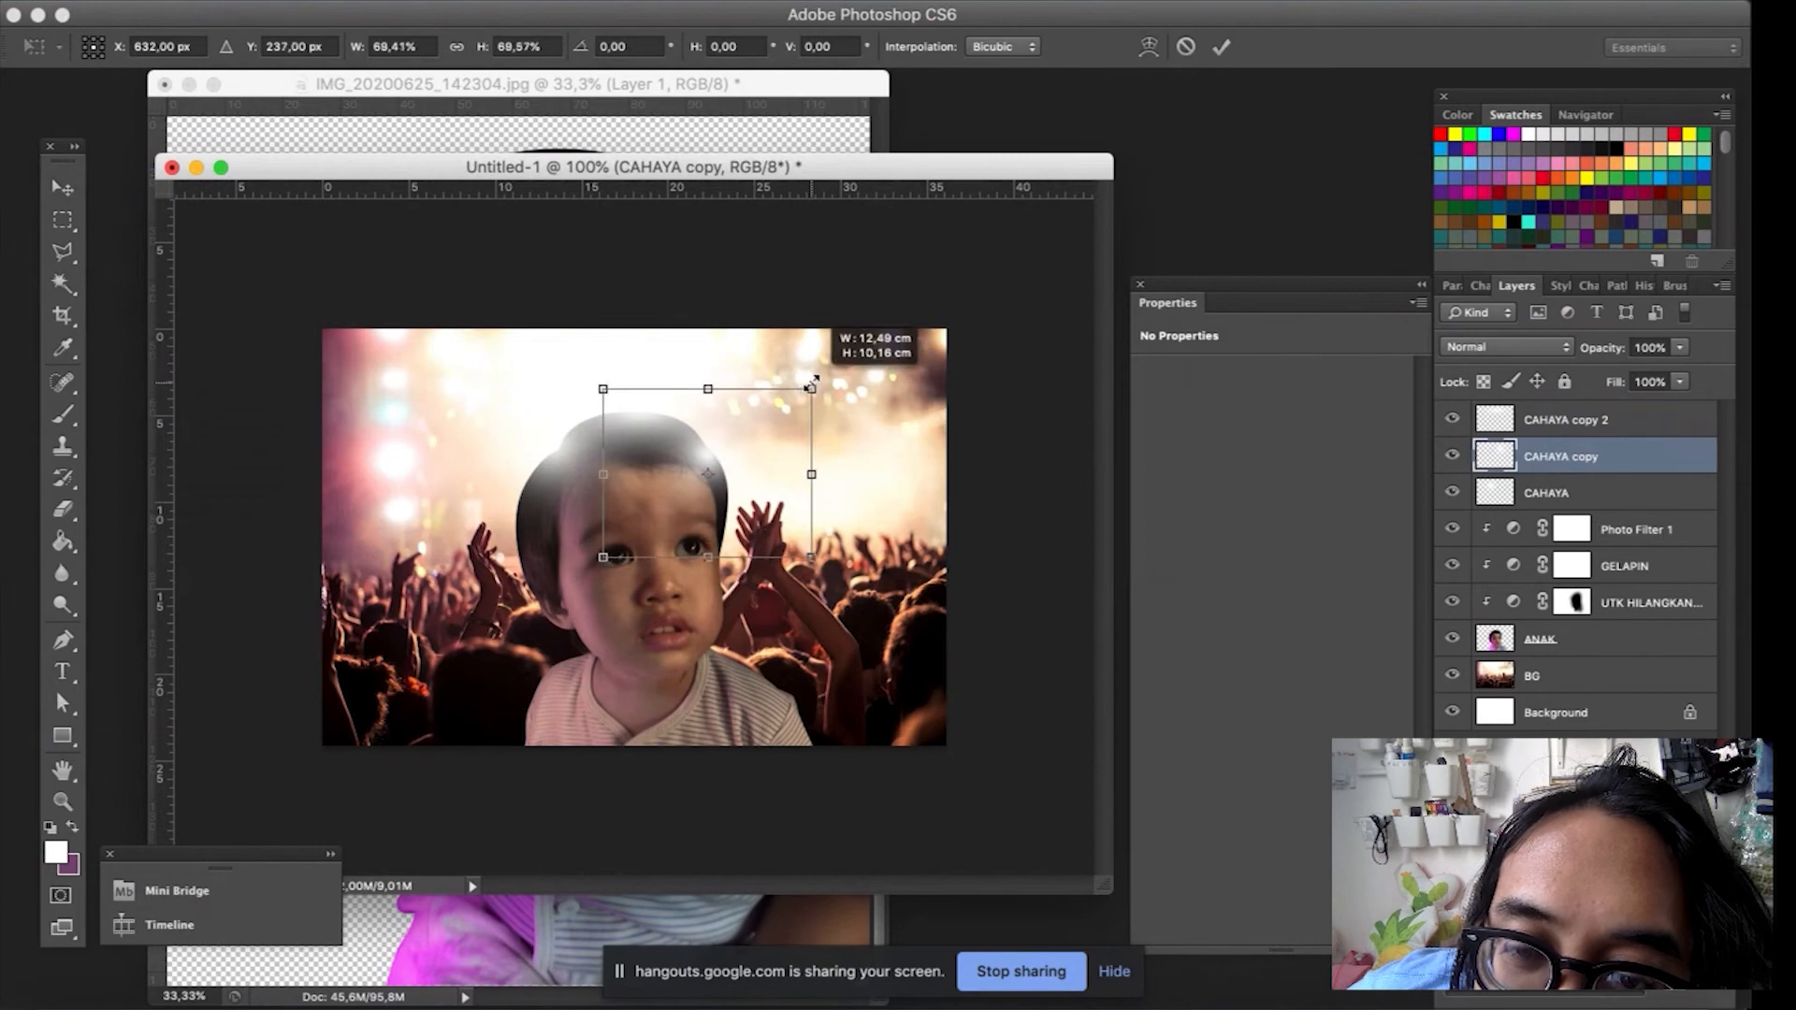
double_click(723, 471)
left_click_drag(723, 470, 732, 479)
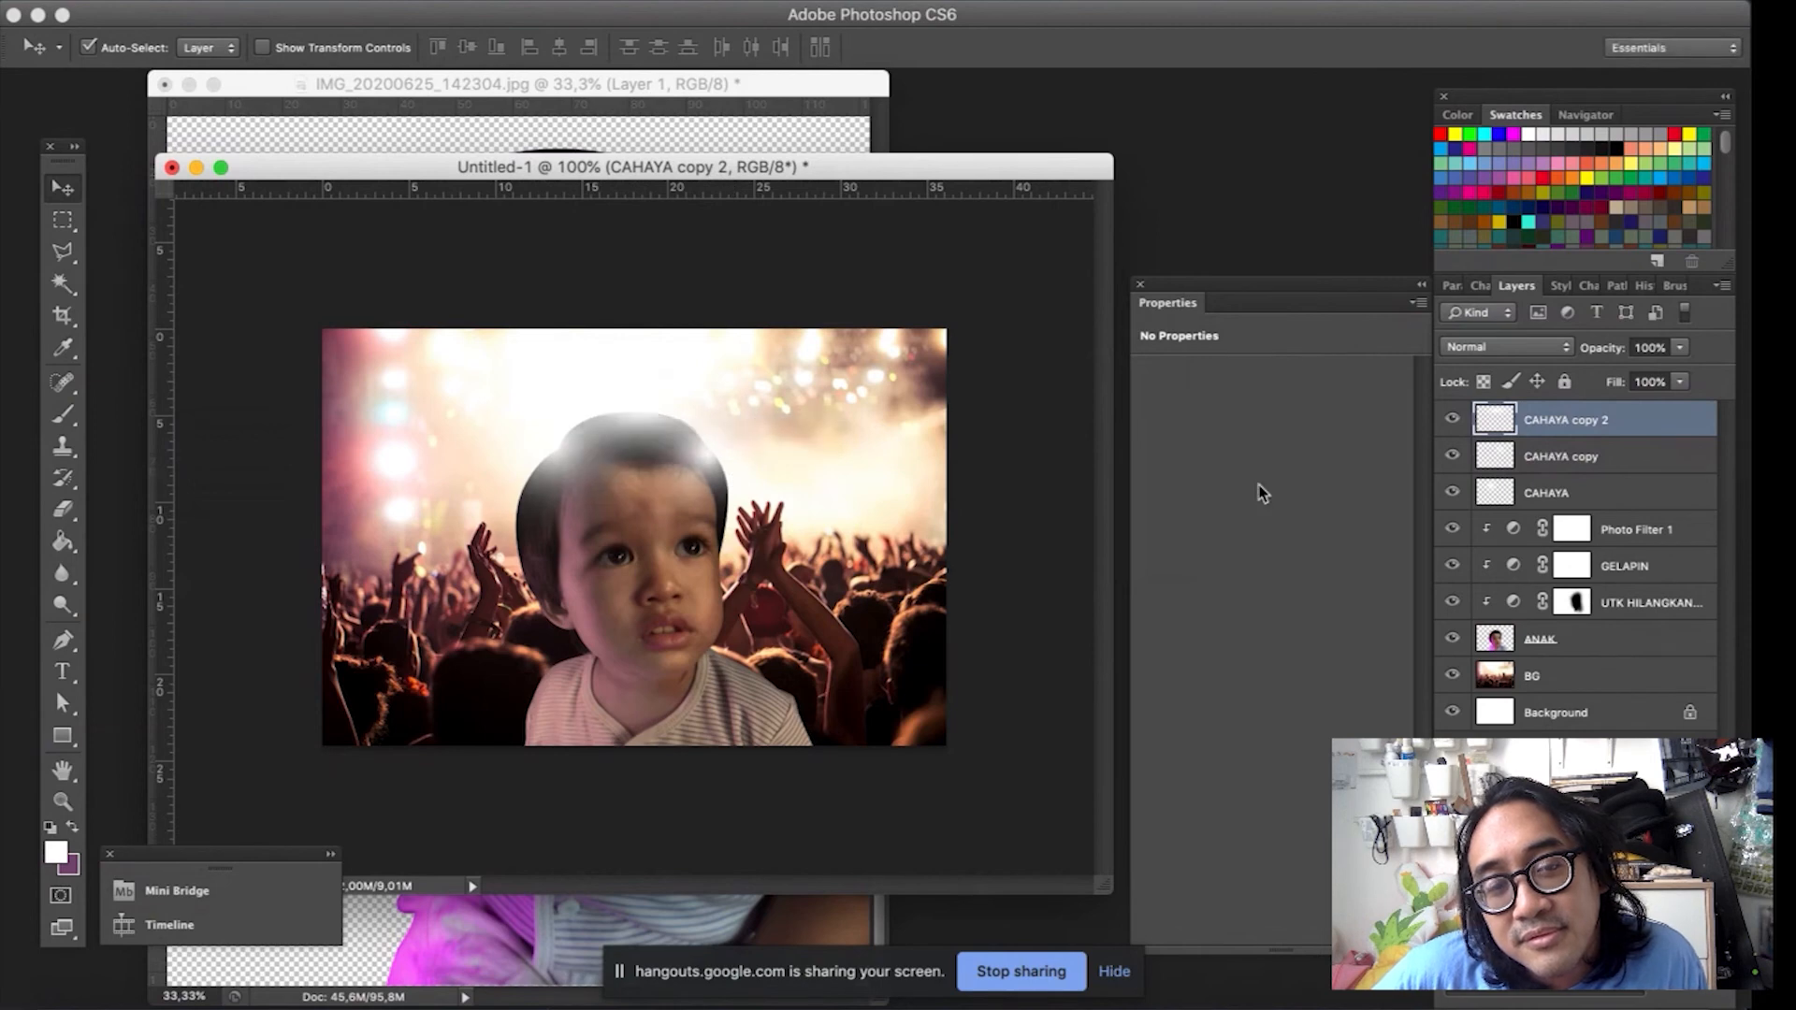
Shift the CAHAYA copy glow outward along the head's right edge and stretch it vertically to about 225%, slightly narrower in width.
left_click(1581, 463)
key("ctrl+t")
left_click_drag(732, 456, 760, 481)
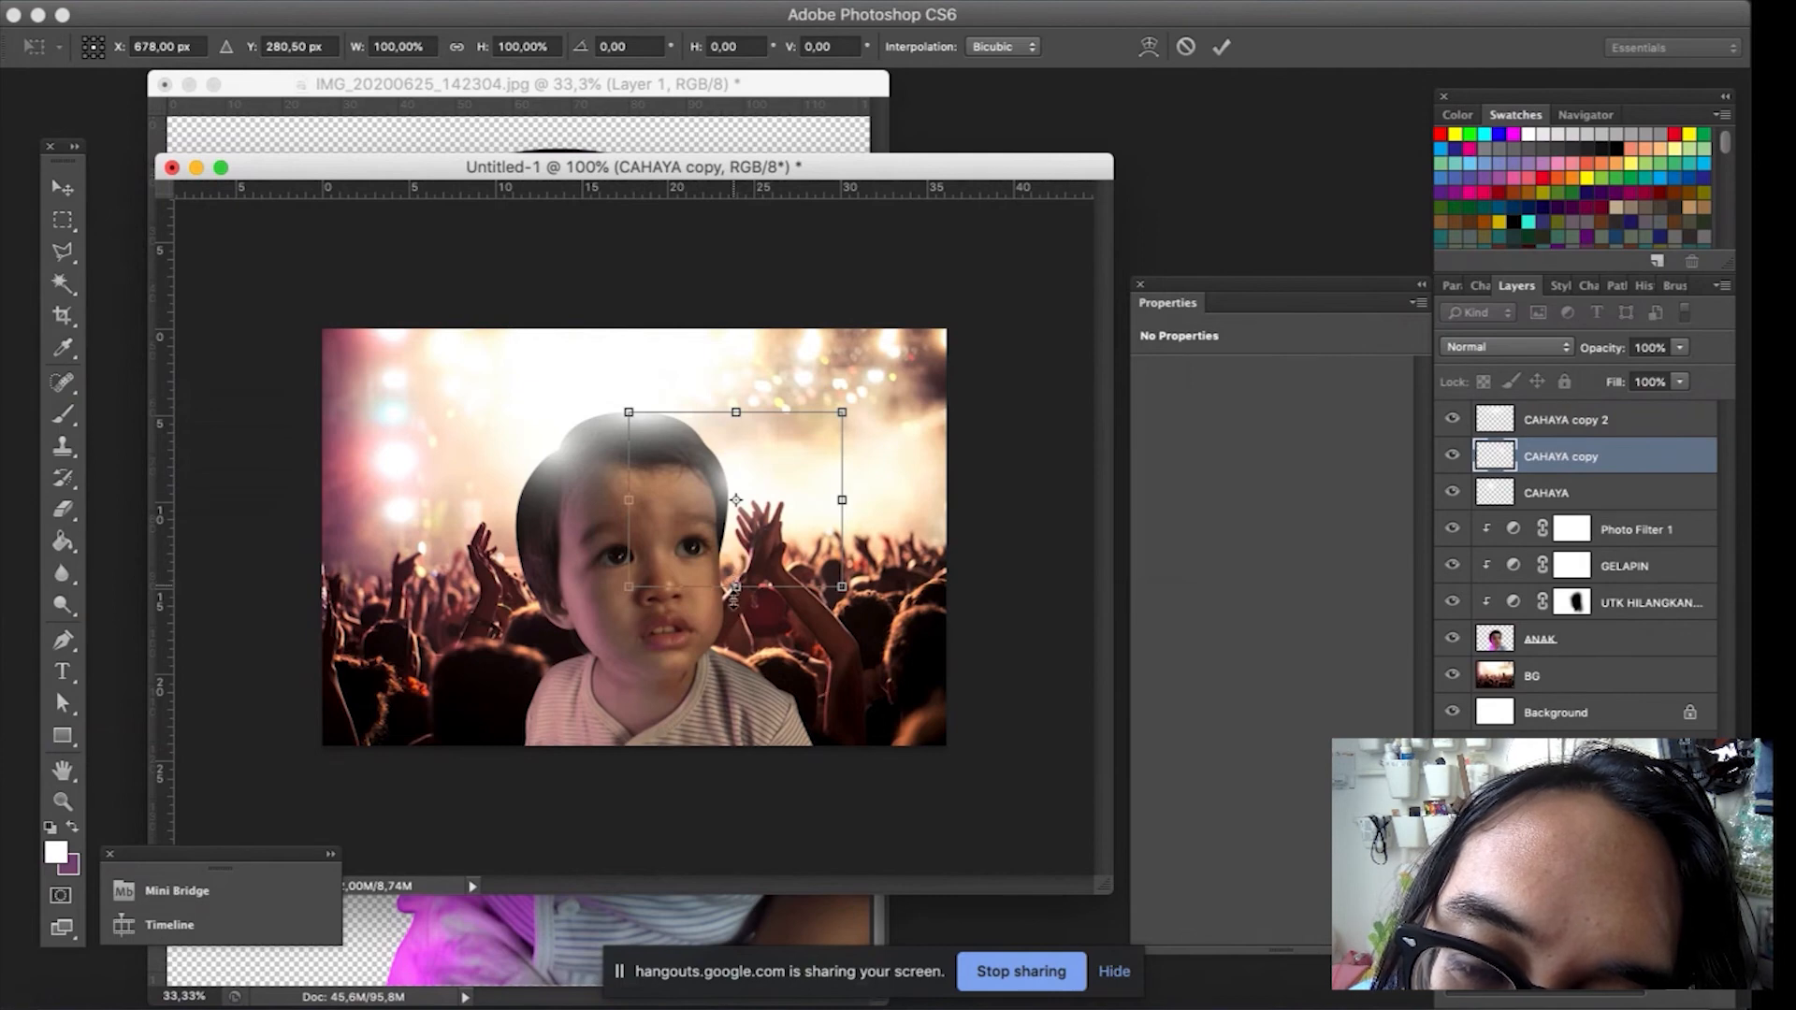
left_click_drag(735, 587, 736, 671)
left_click_drag(738, 417, 835, 440)
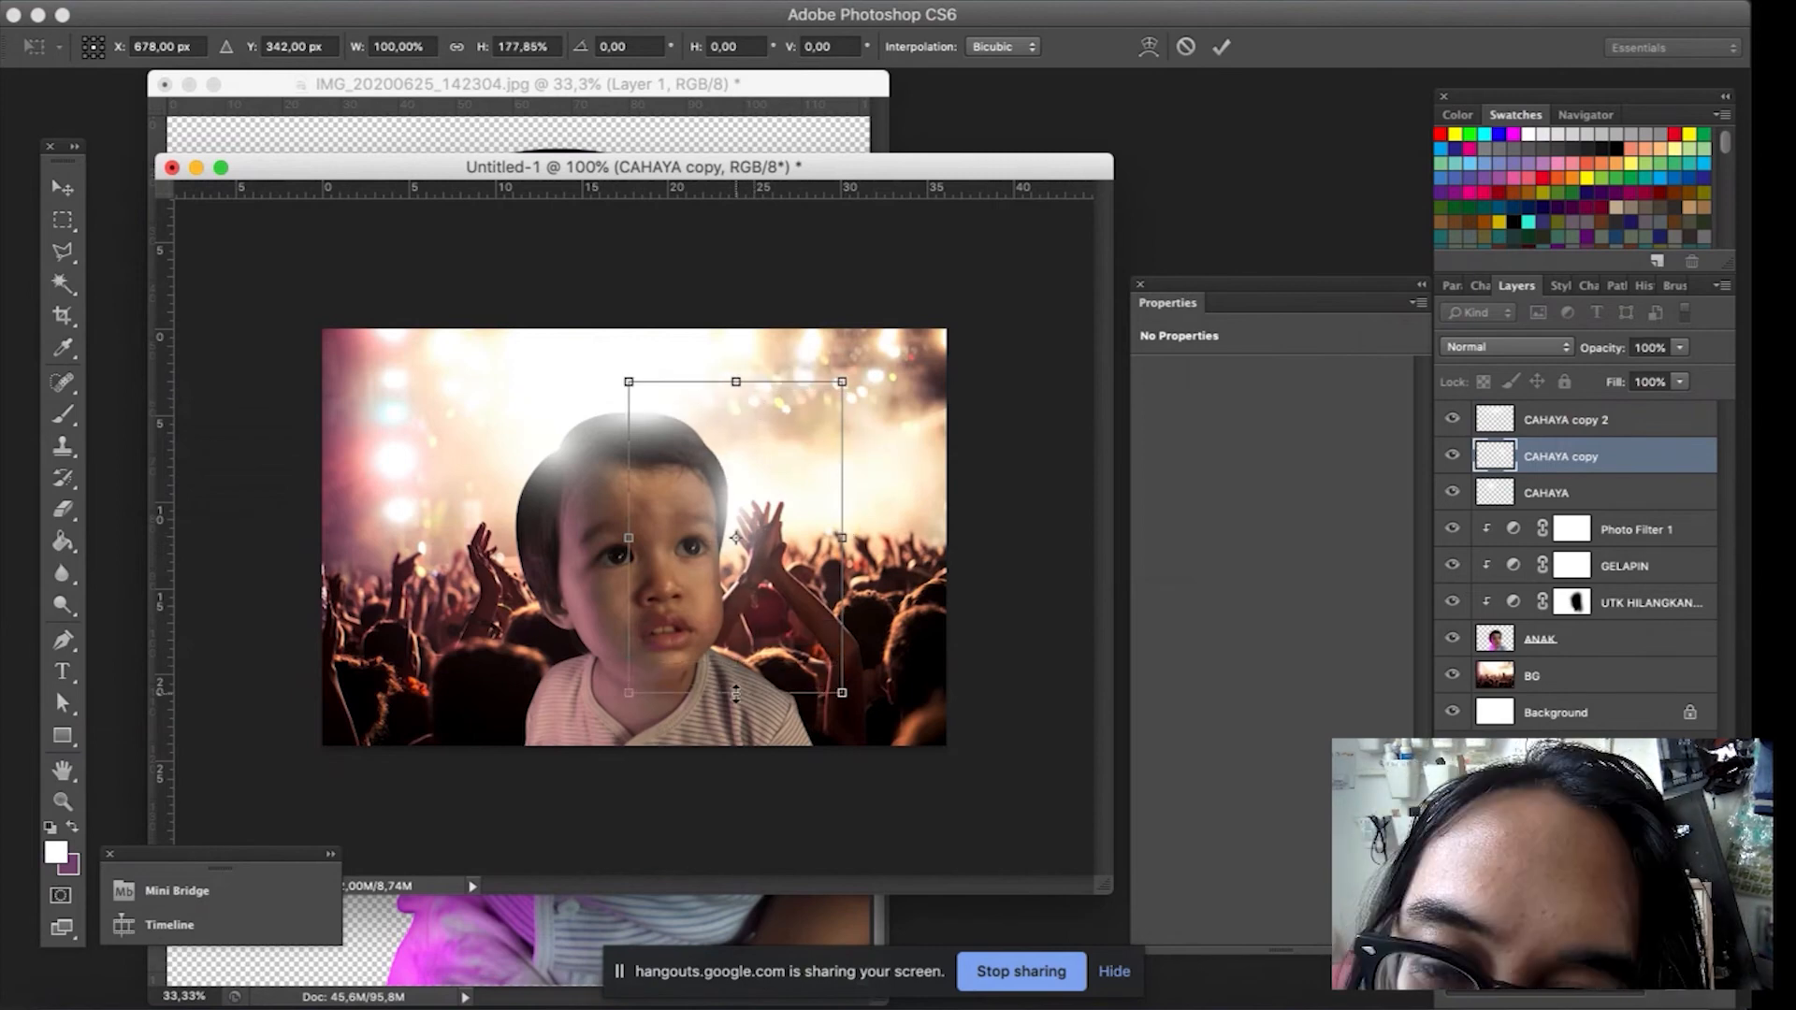
left_click_drag(736, 693, 736, 736)
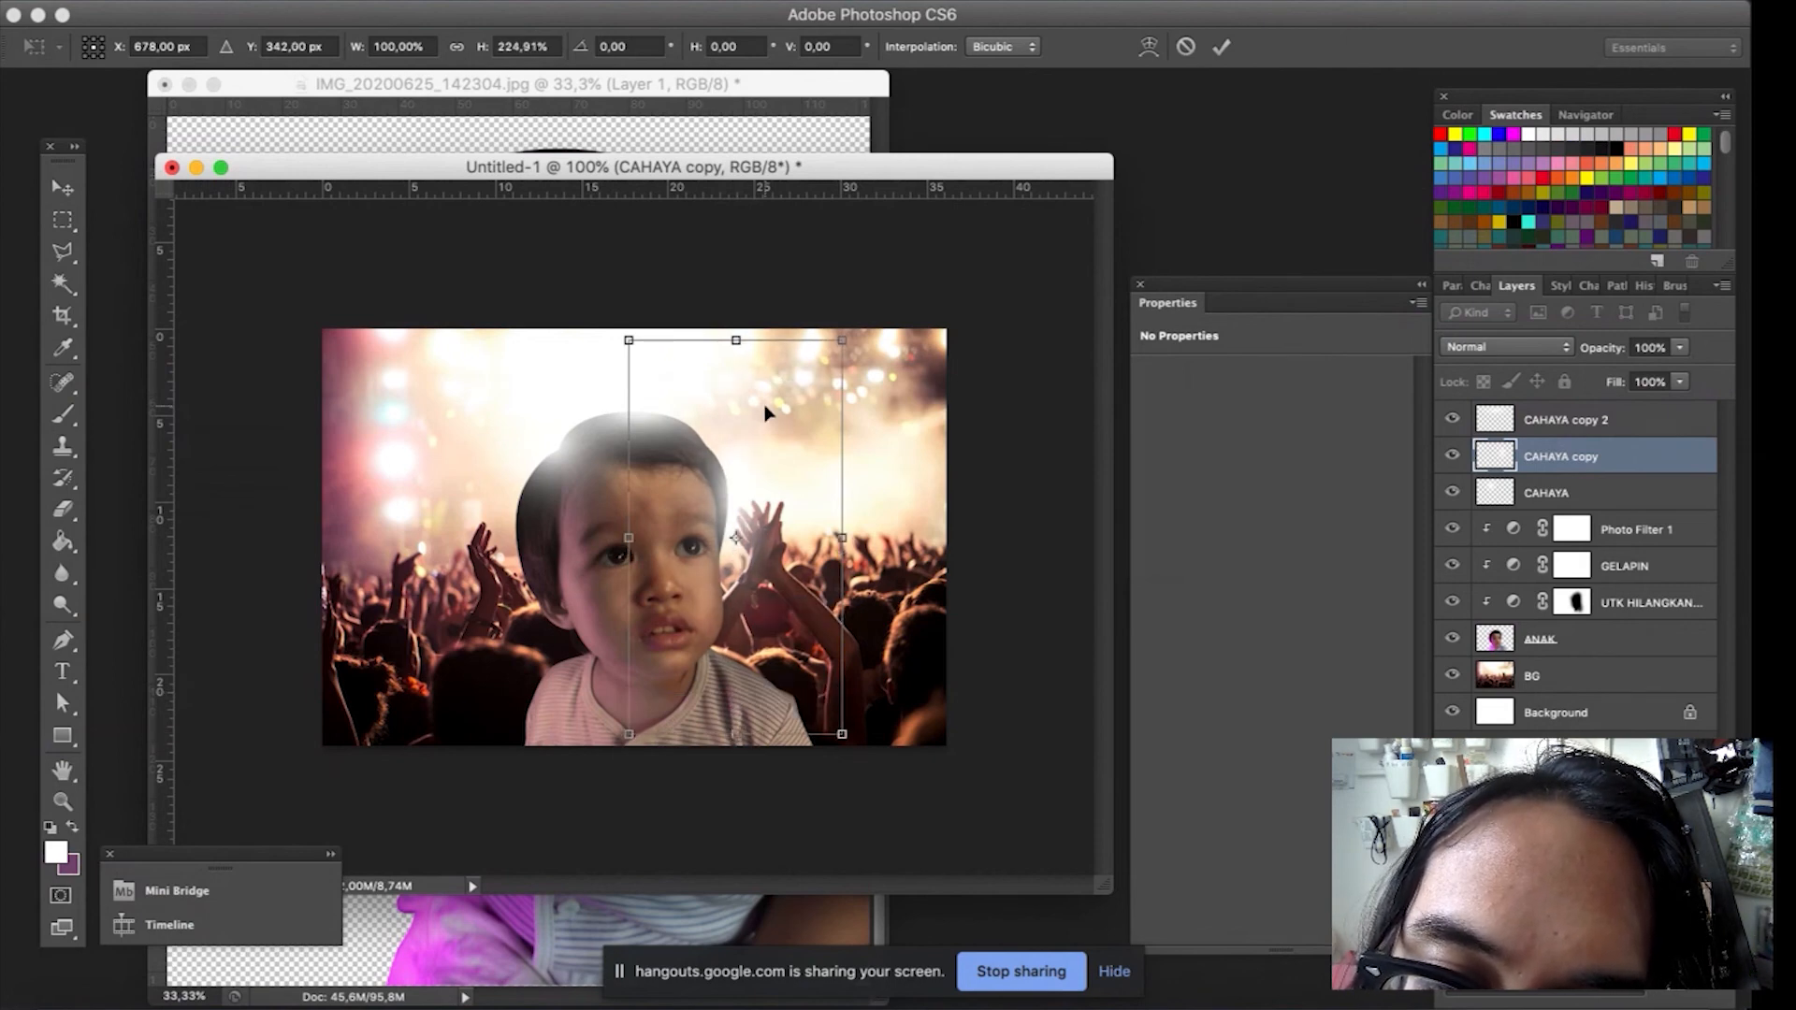
left_click_drag(861, 539, 832, 539)
key("Return")
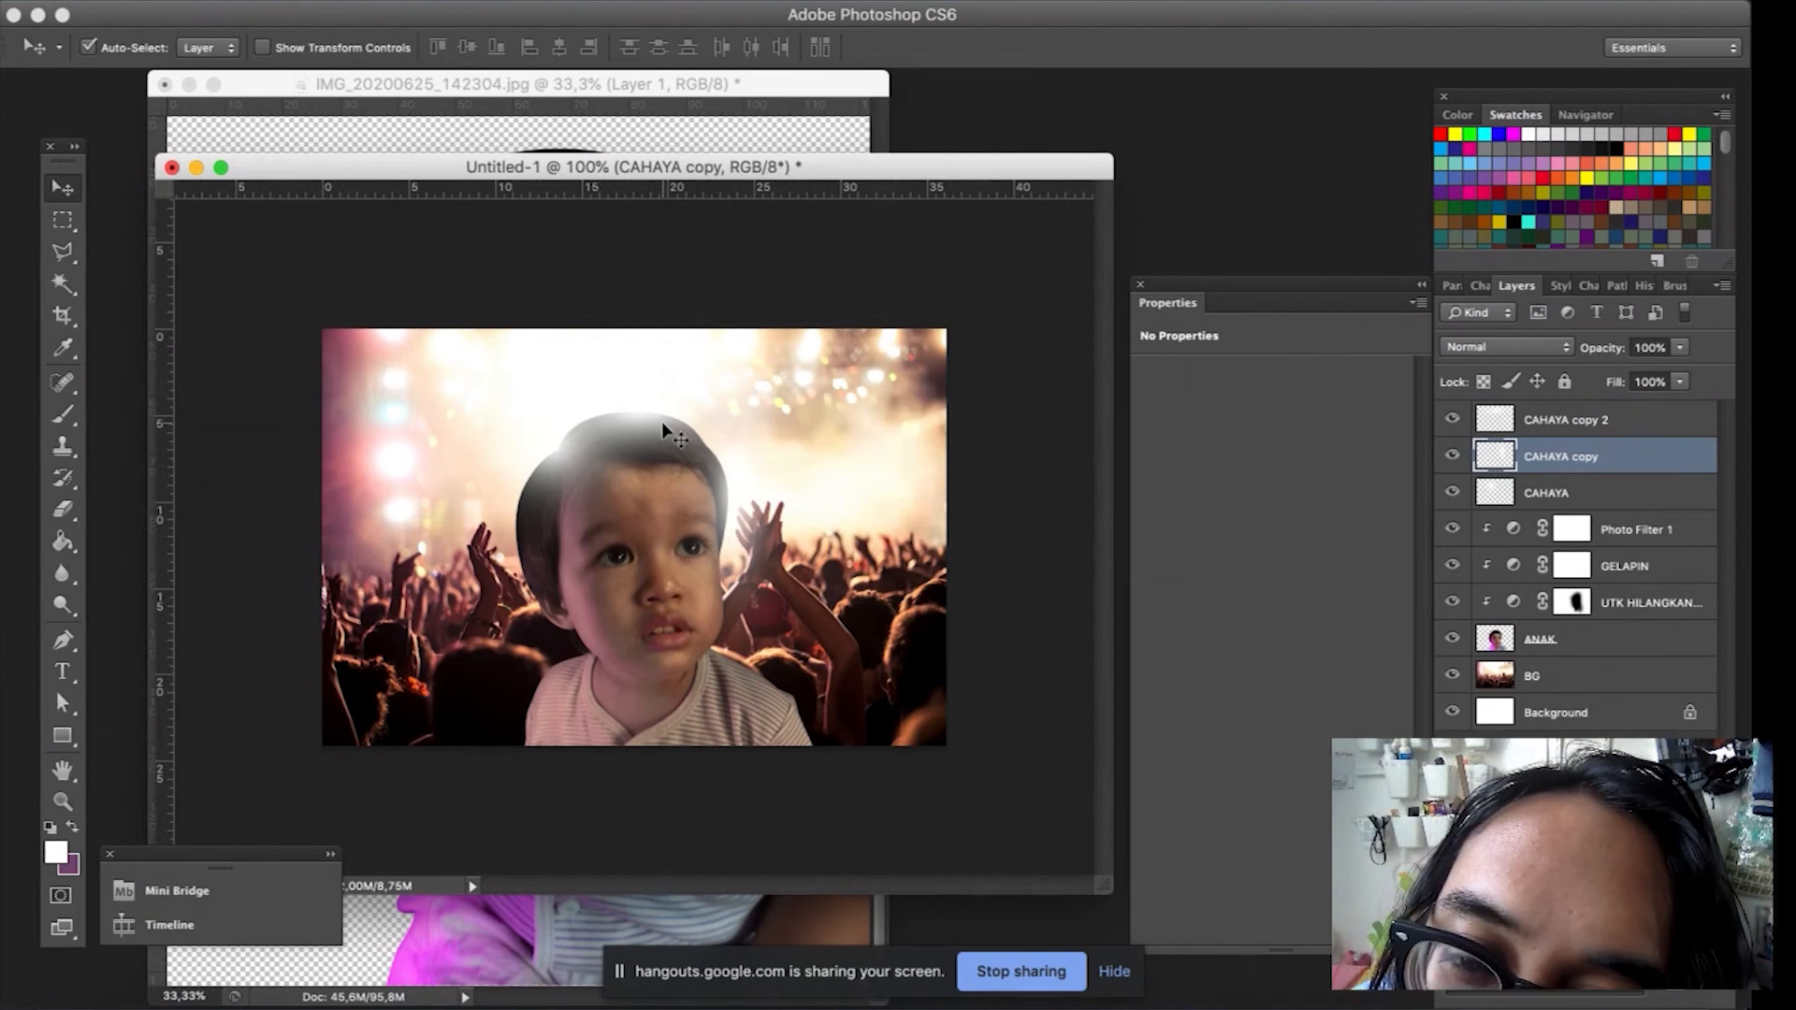
Flatten the CAHAYA copy 2 glow on the crown of the head to about 85% height with Free Transform.
left_click(653, 449)
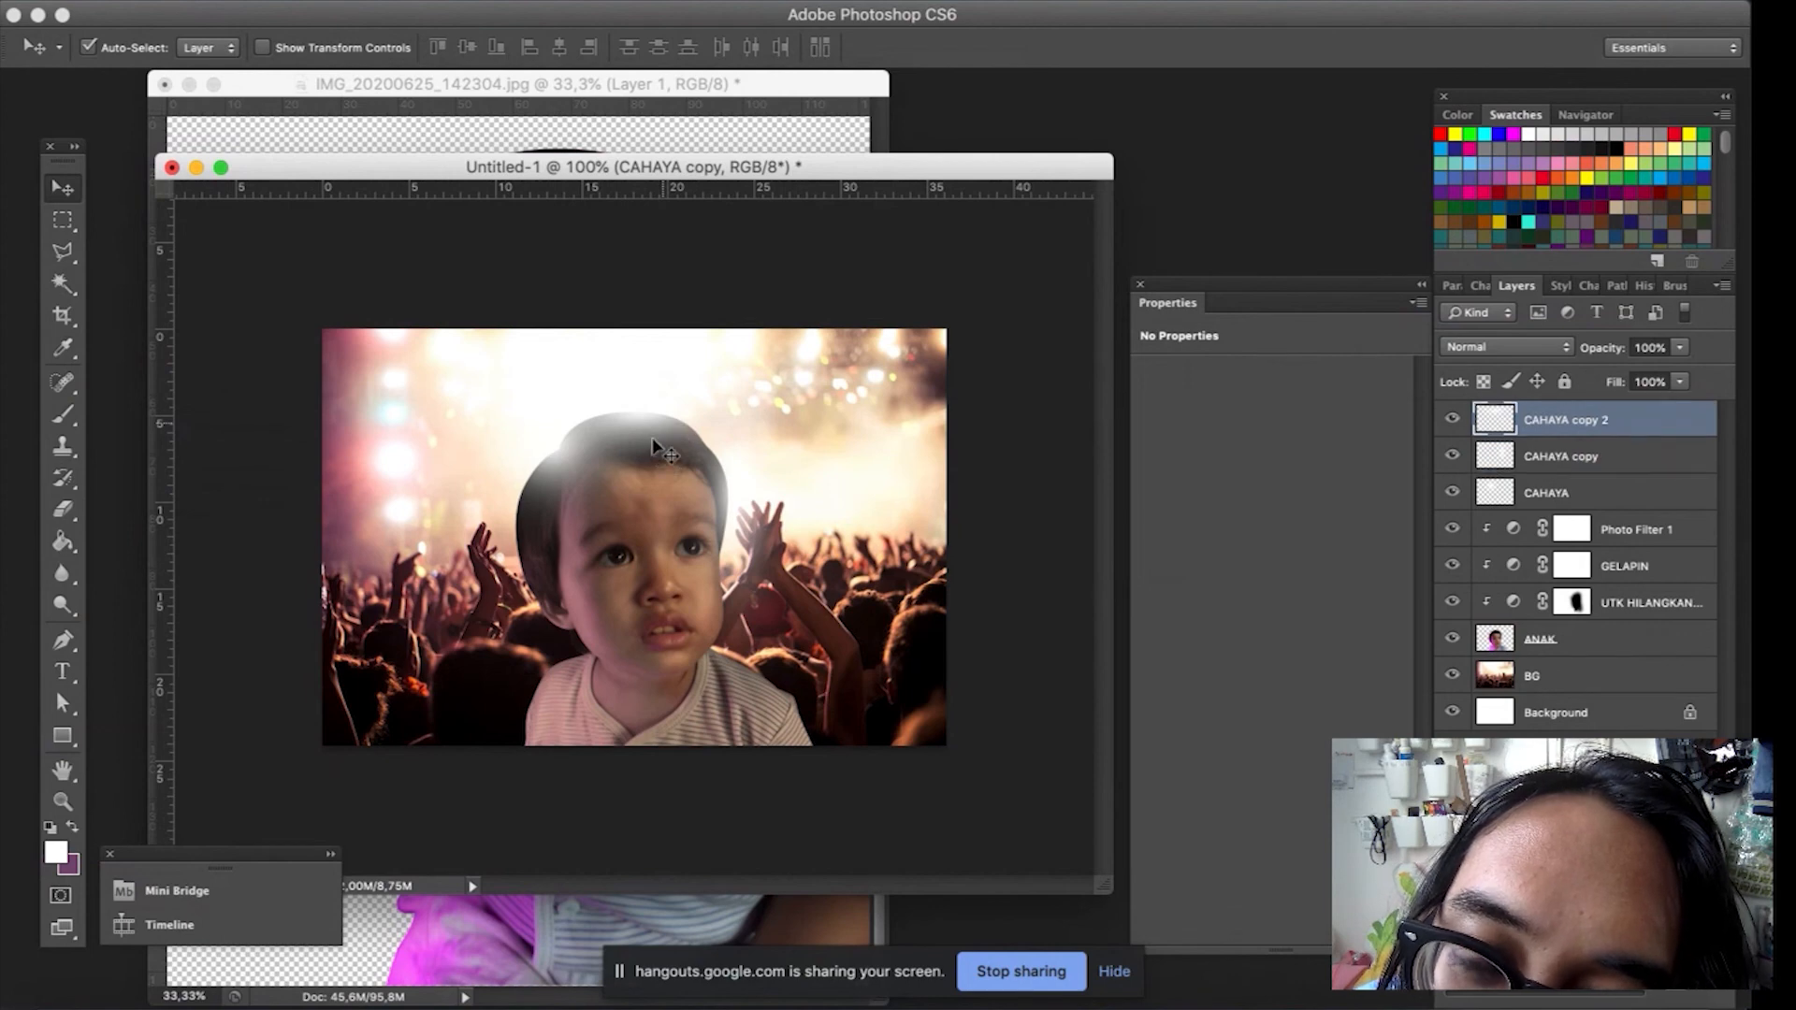
key("super+t")
left_click_drag(638, 523, 681, 501)
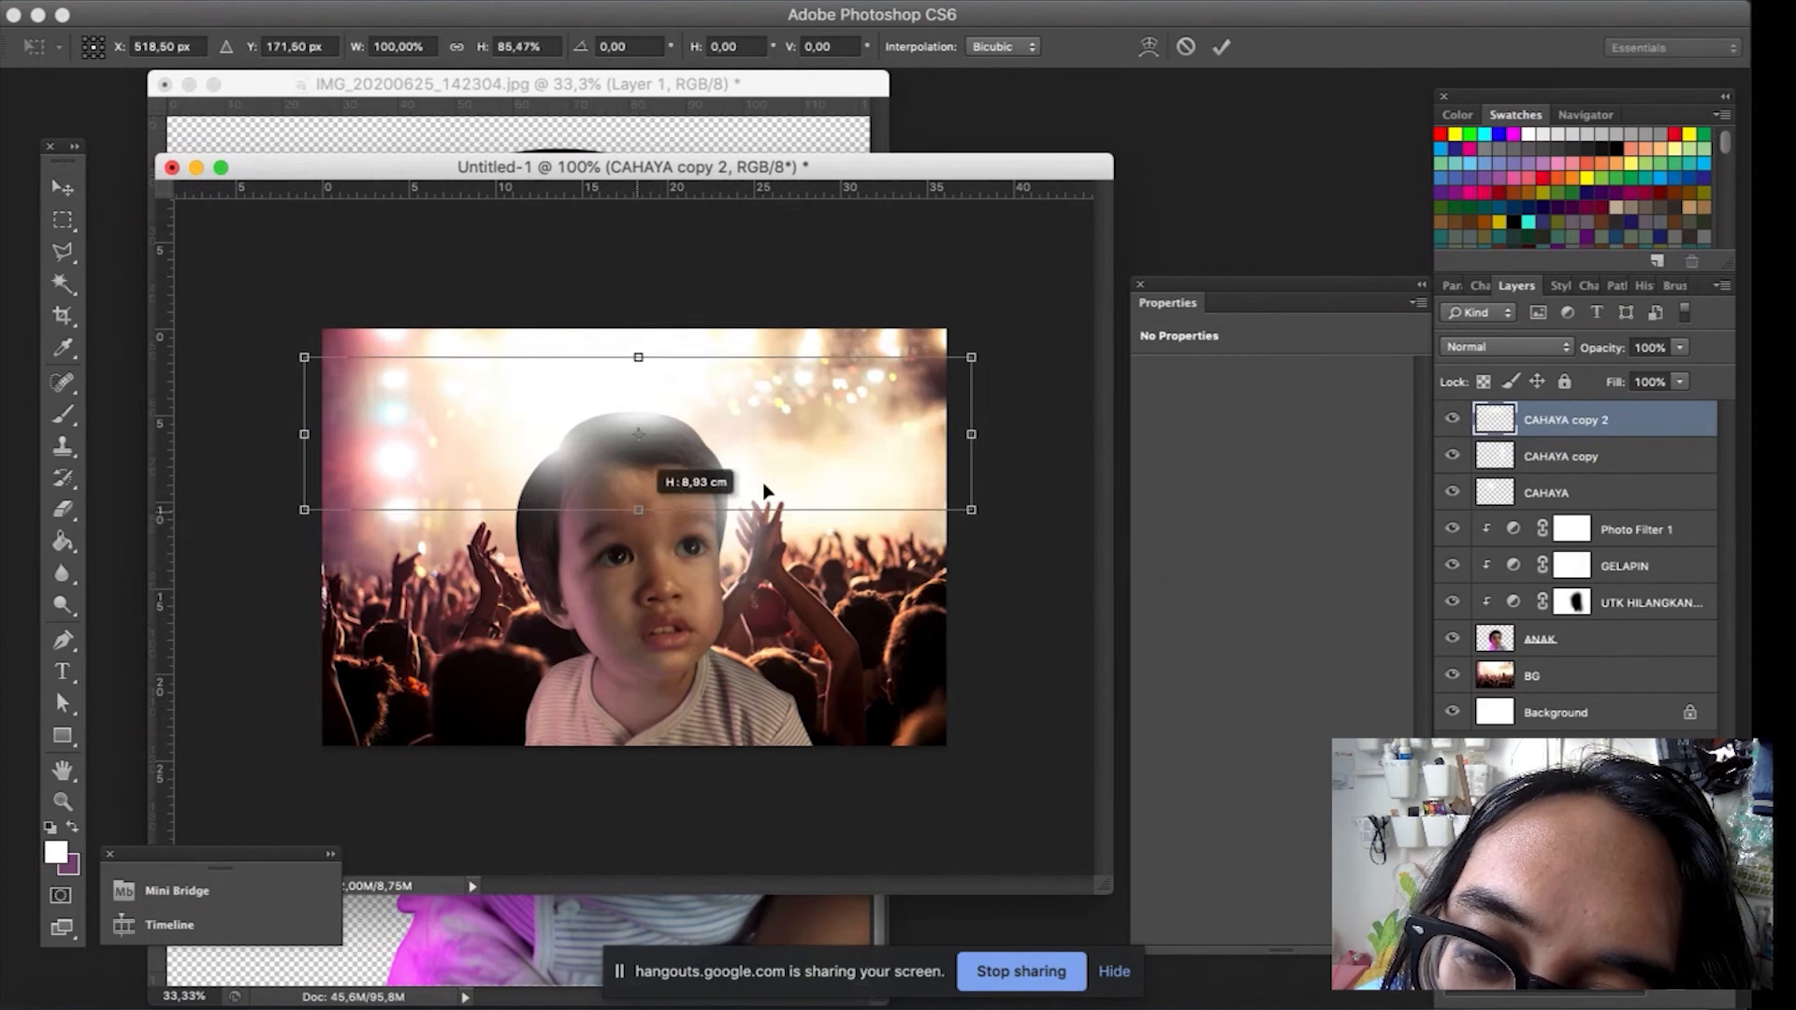
key("Return")
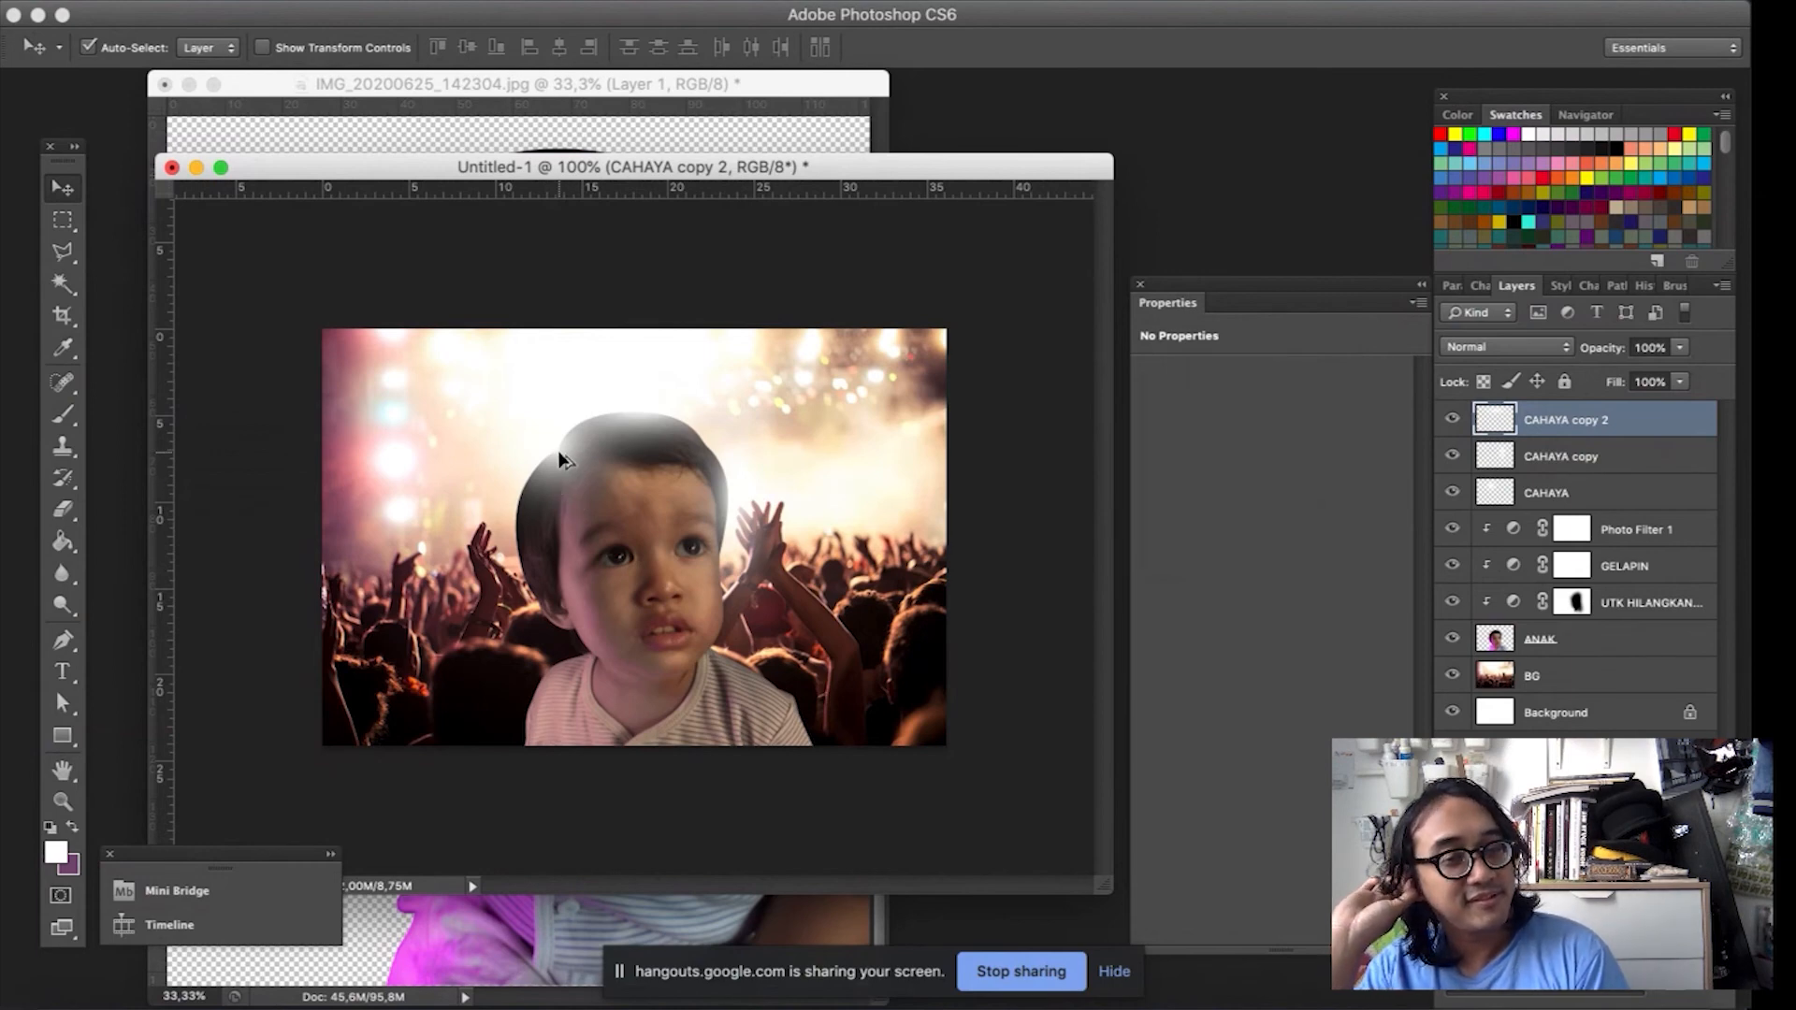
Duplicate the flattened crown glow onto the left side of the child's head and rotate the duplicate to -90°.
left_click_drag(552, 458, 517, 545)
key("ctrl+t")
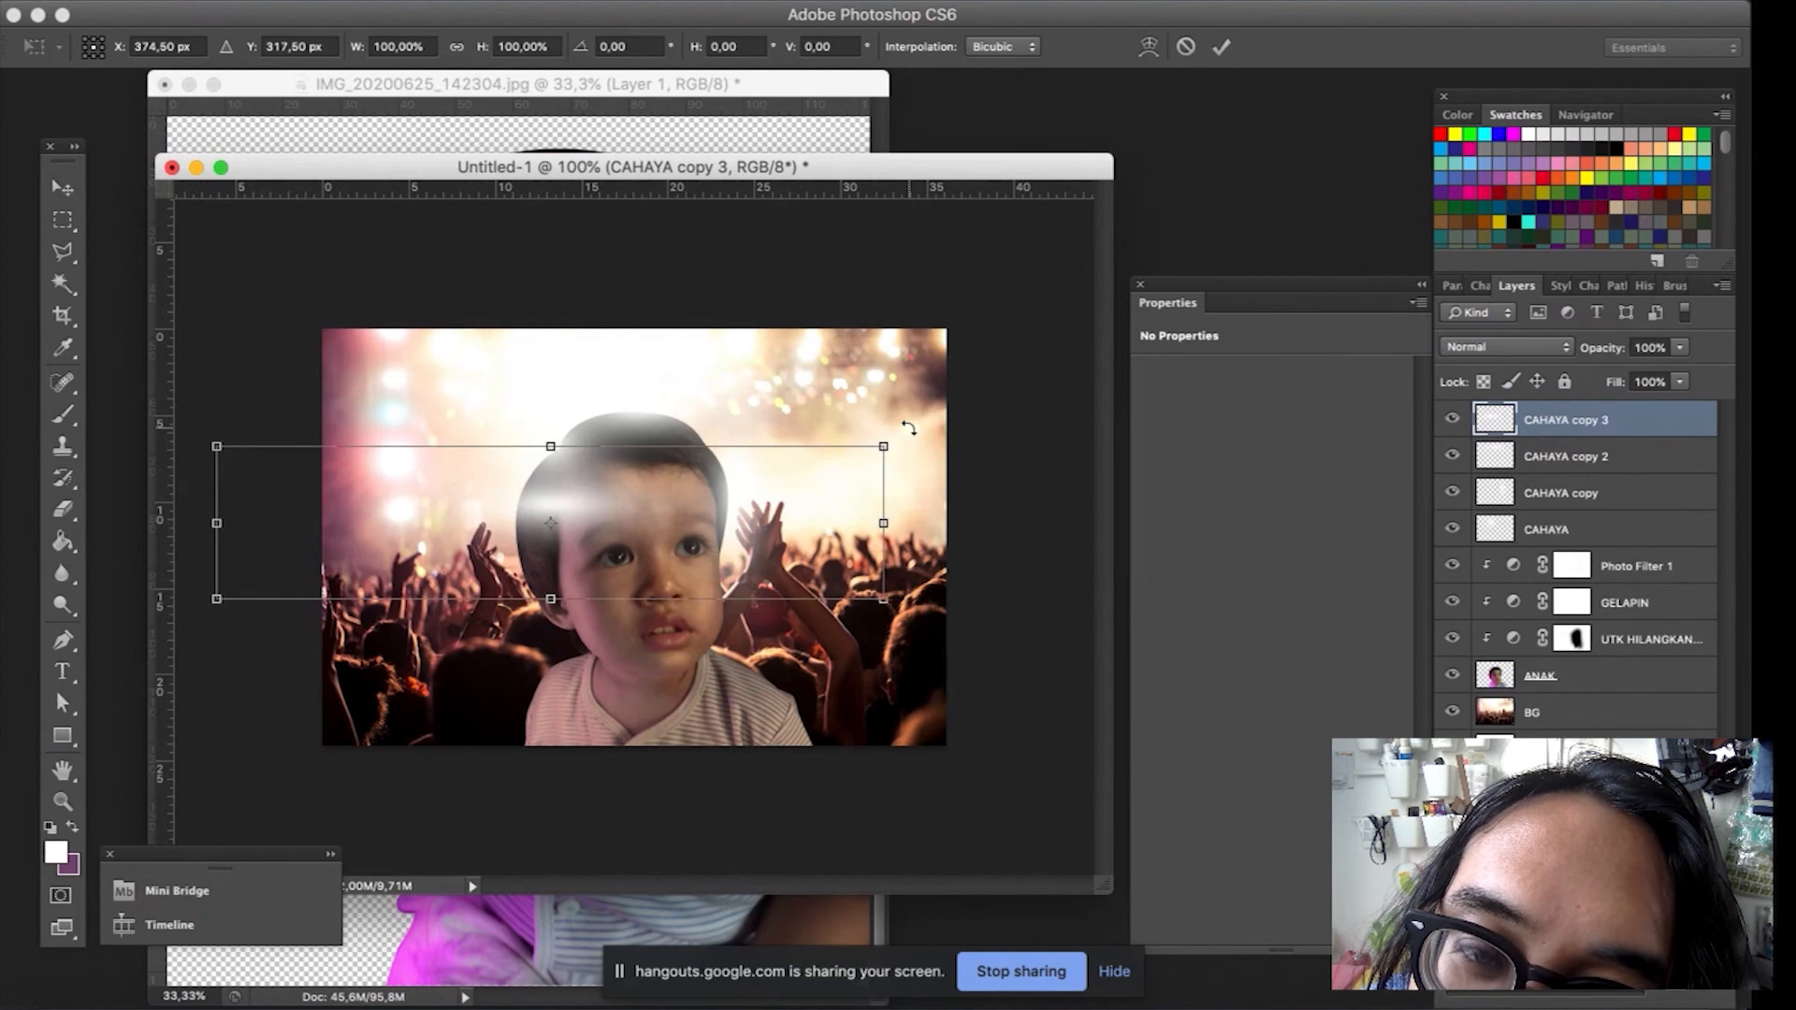
left_click_drag(741, 256, 511, 299)
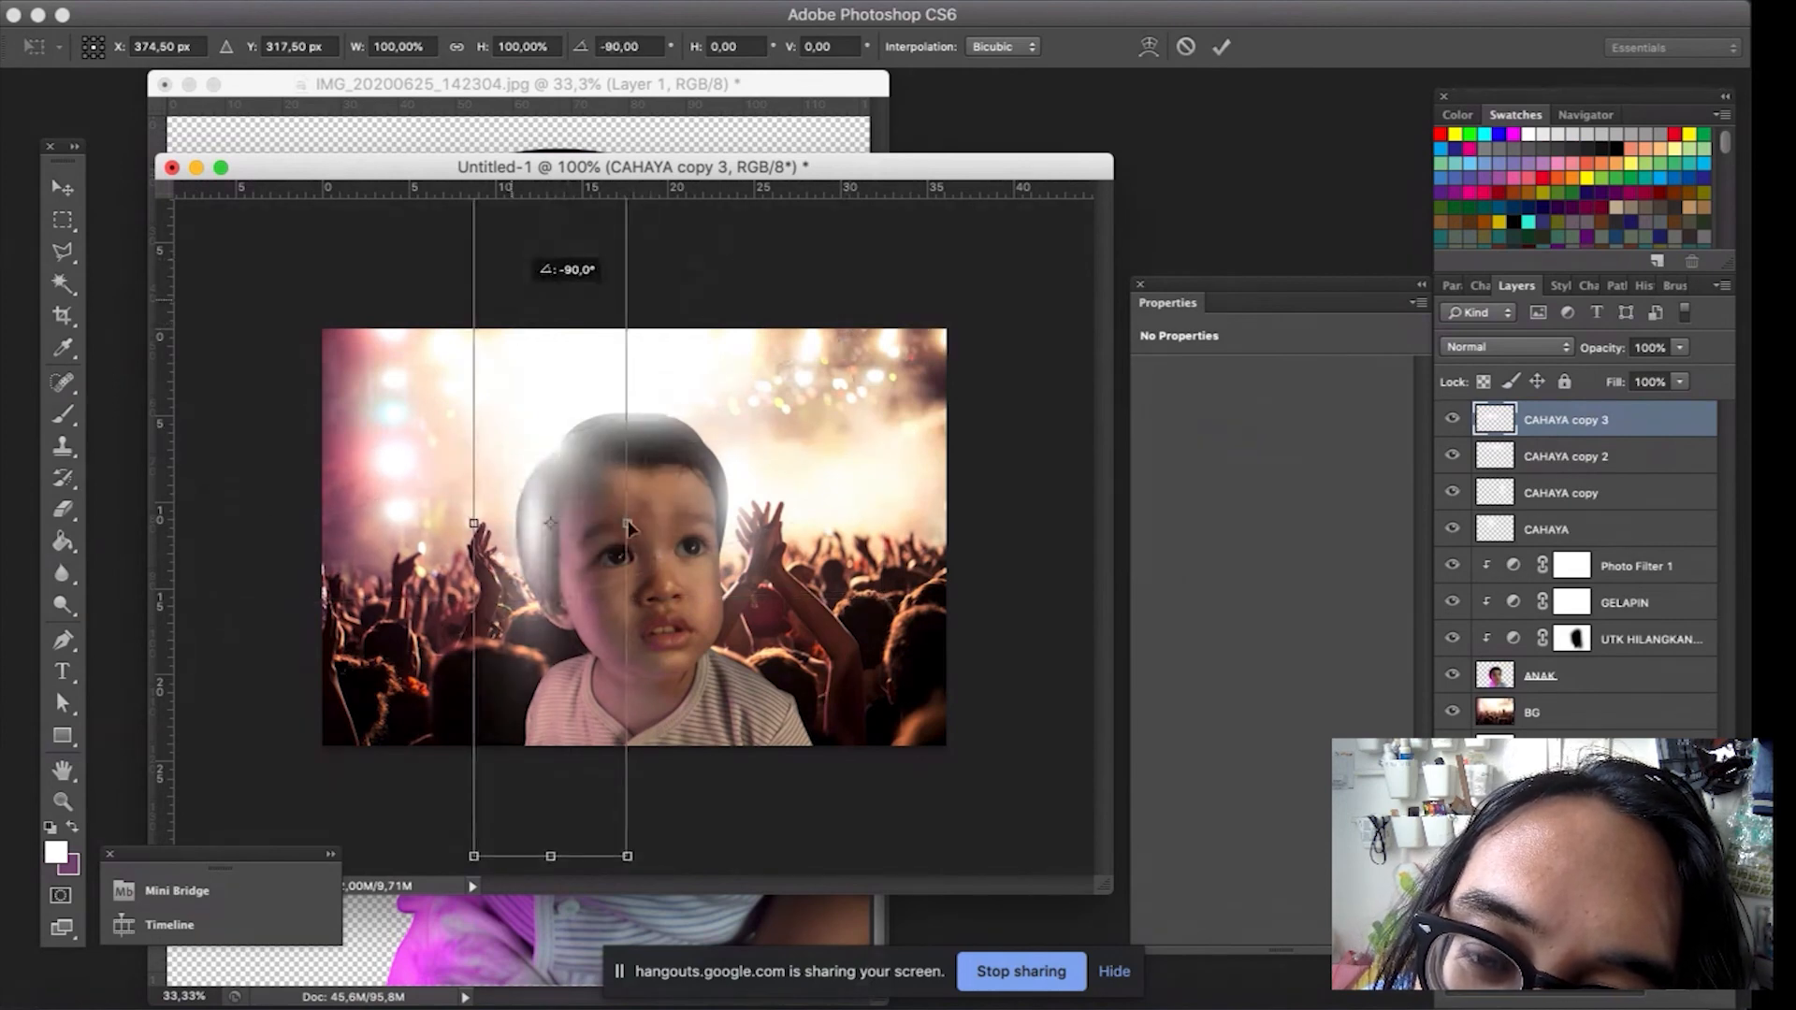
Narrow the upright glow on the head's left side to about 60% and nudge it slightly outward along the hair edge.
left_click_drag(627, 526, 565, 527)
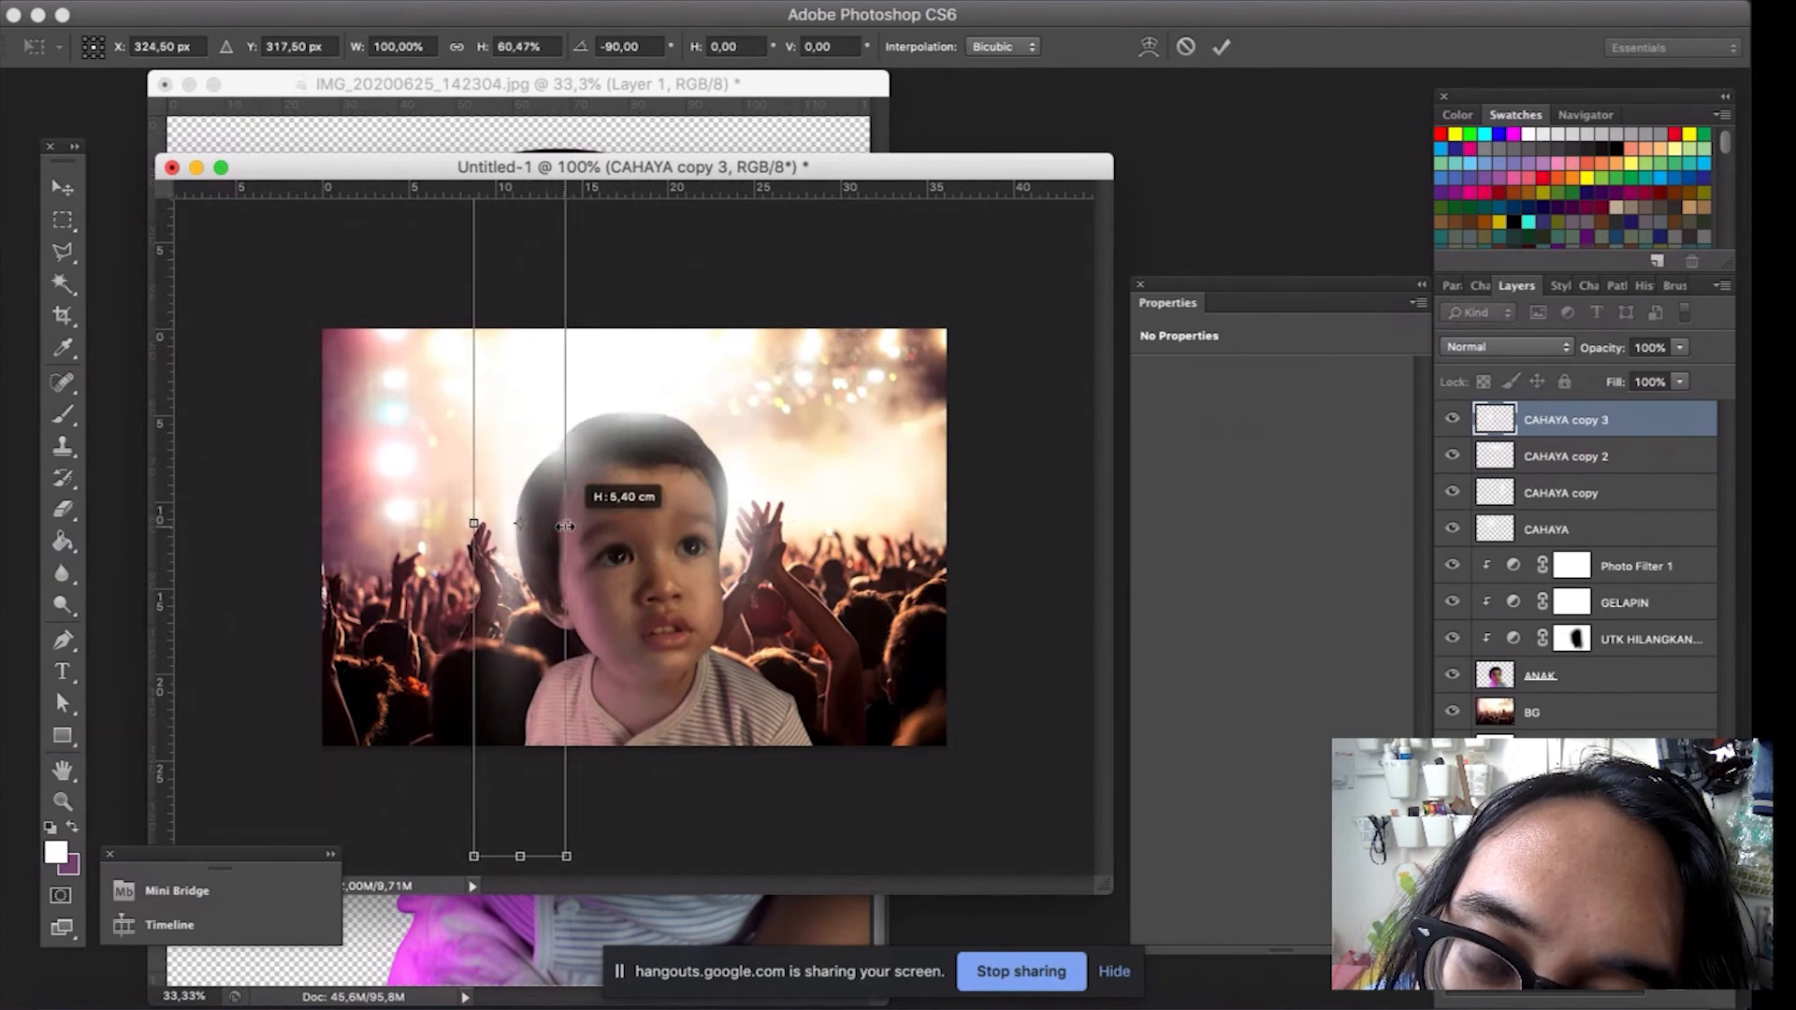
key("Return")
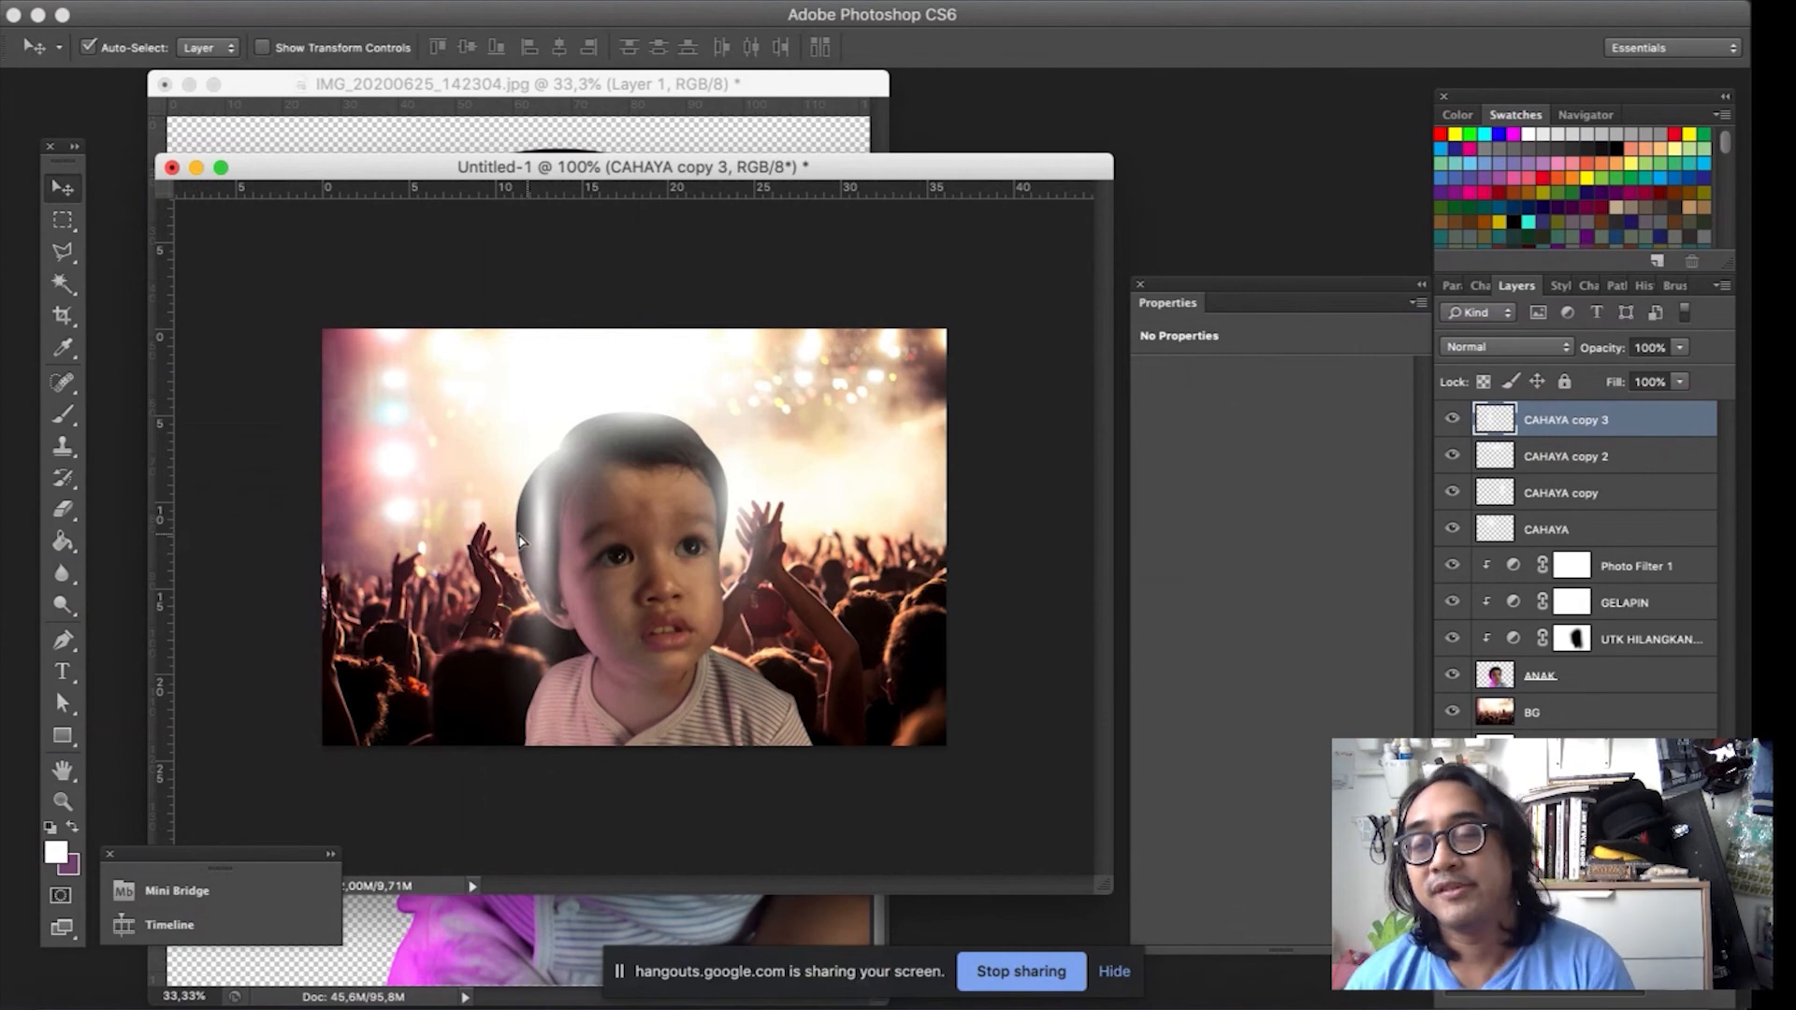
left_click_drag(517, 537, 513, 535)
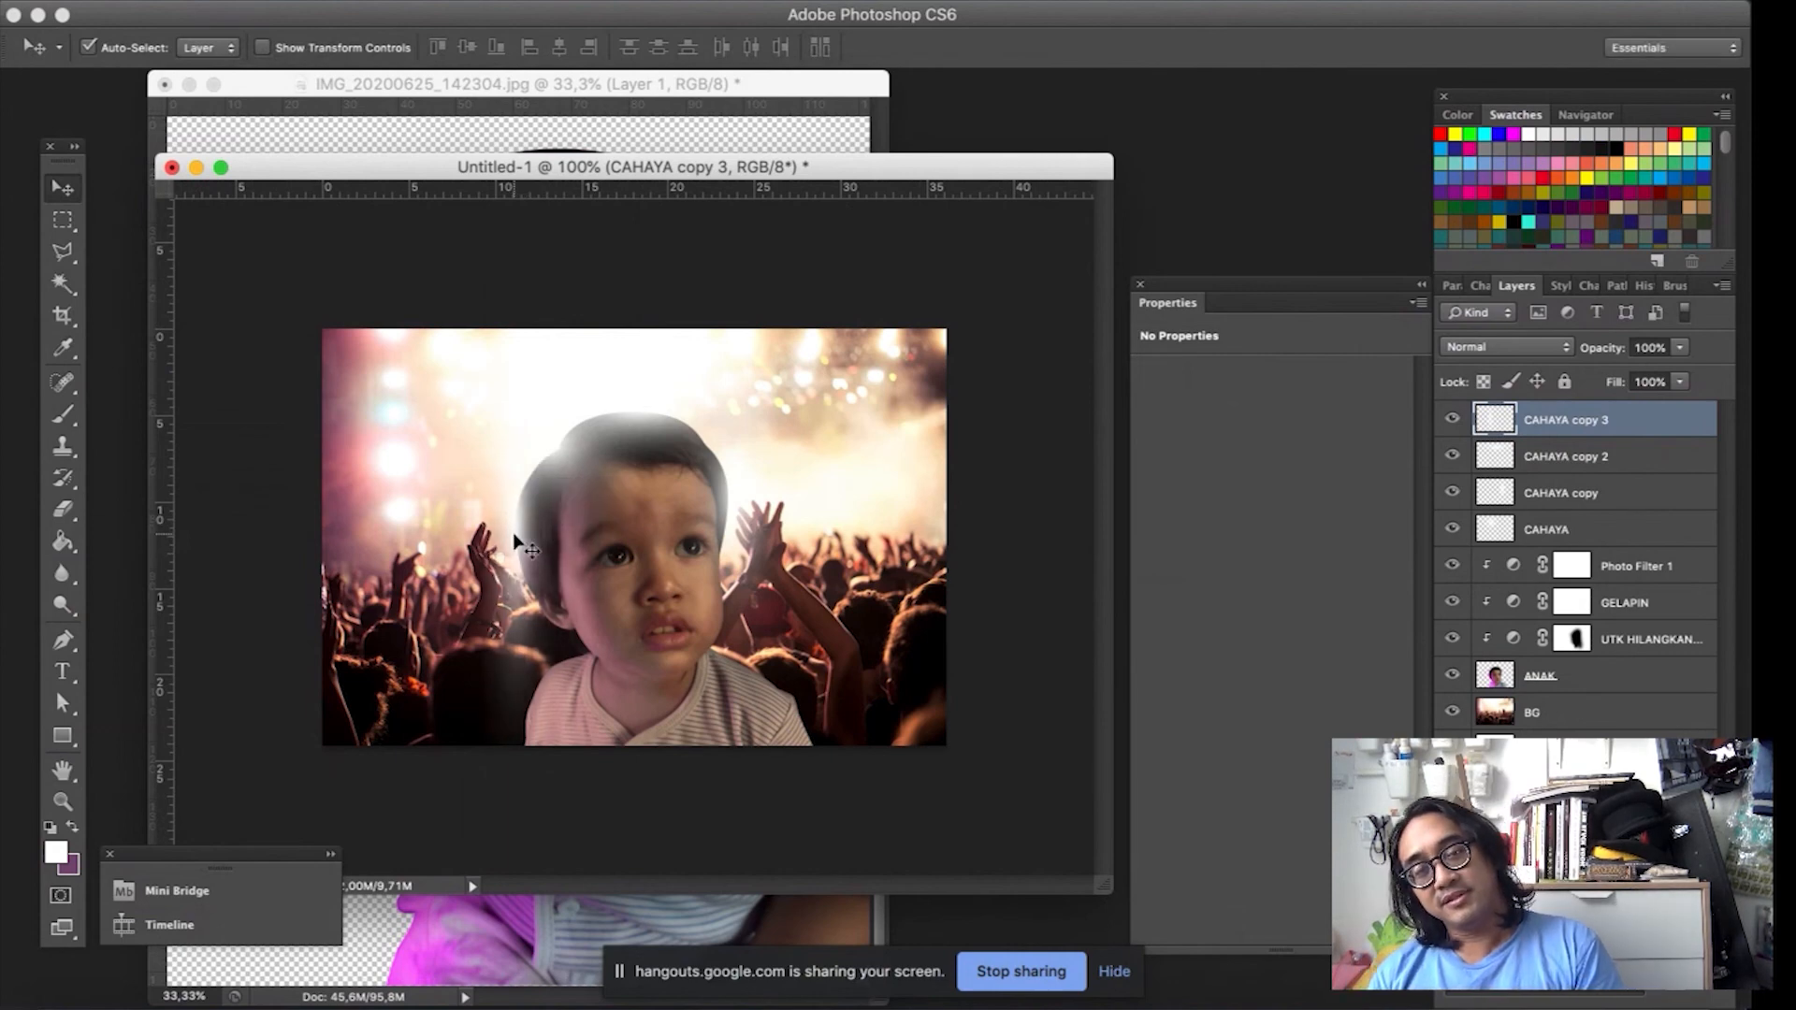
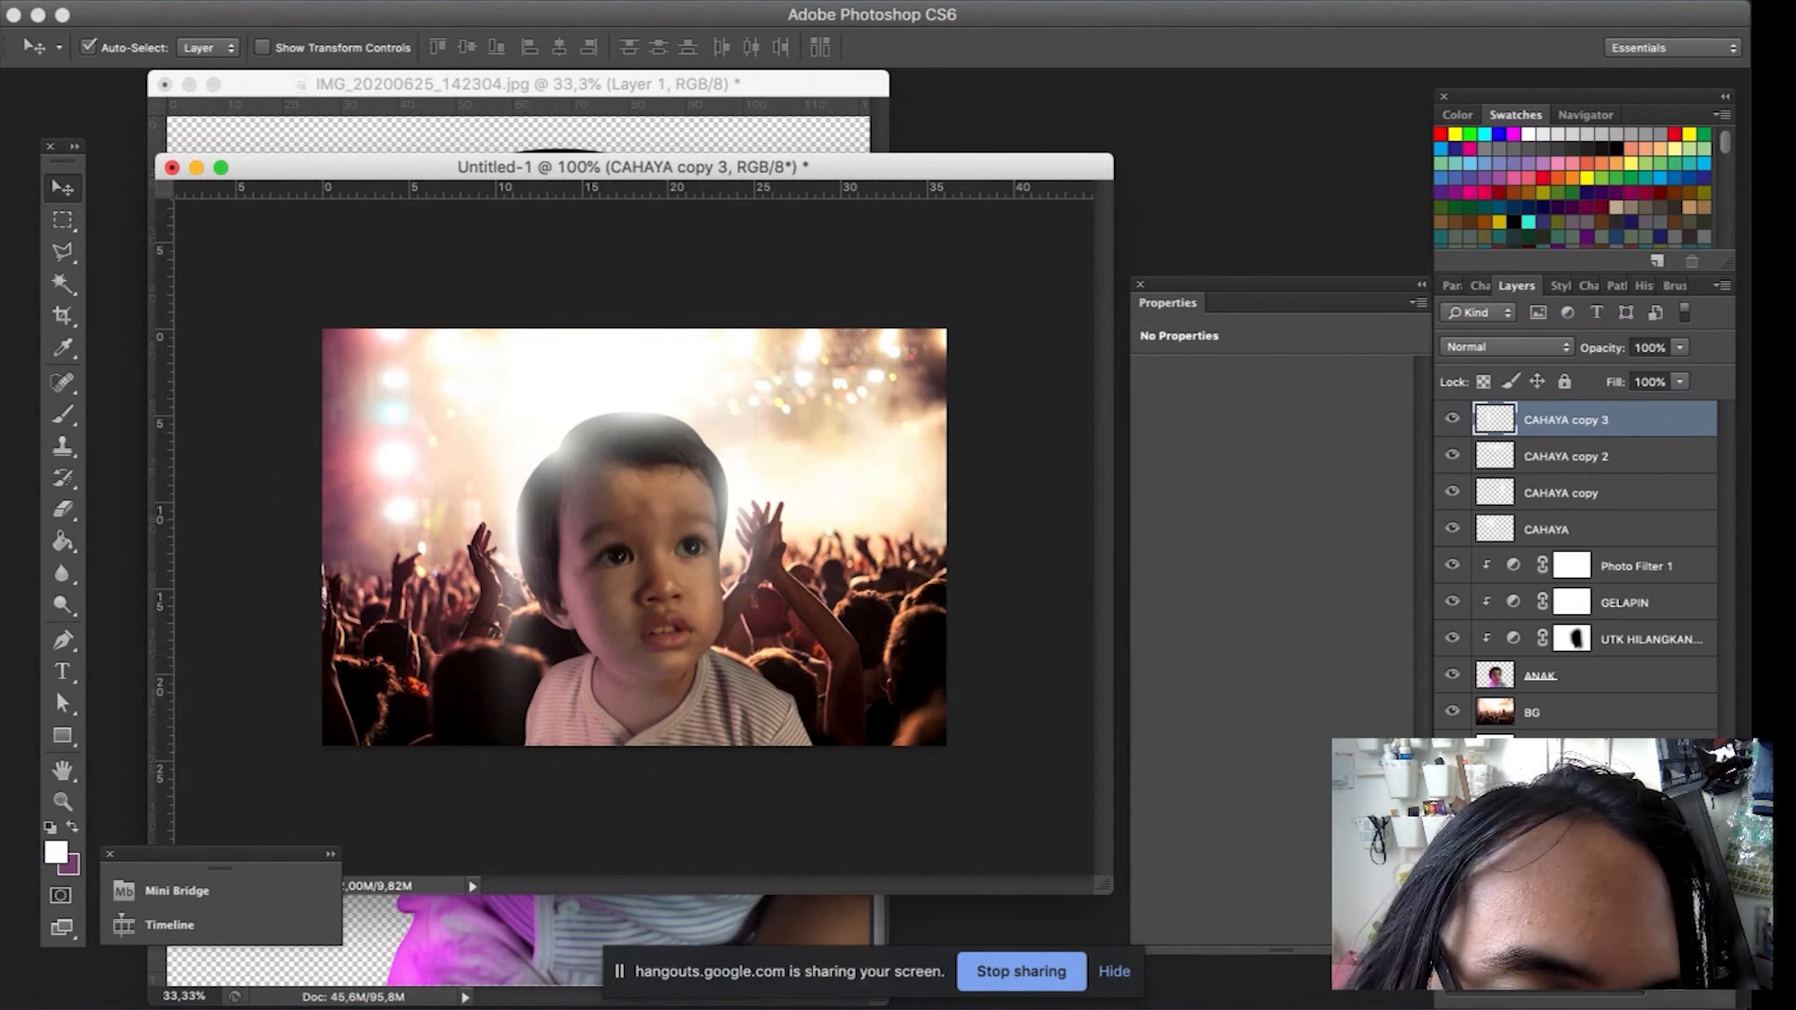
Add a new layer above the CAHAYA layers and name it SHADOW.
key("super+shift+alt+n")
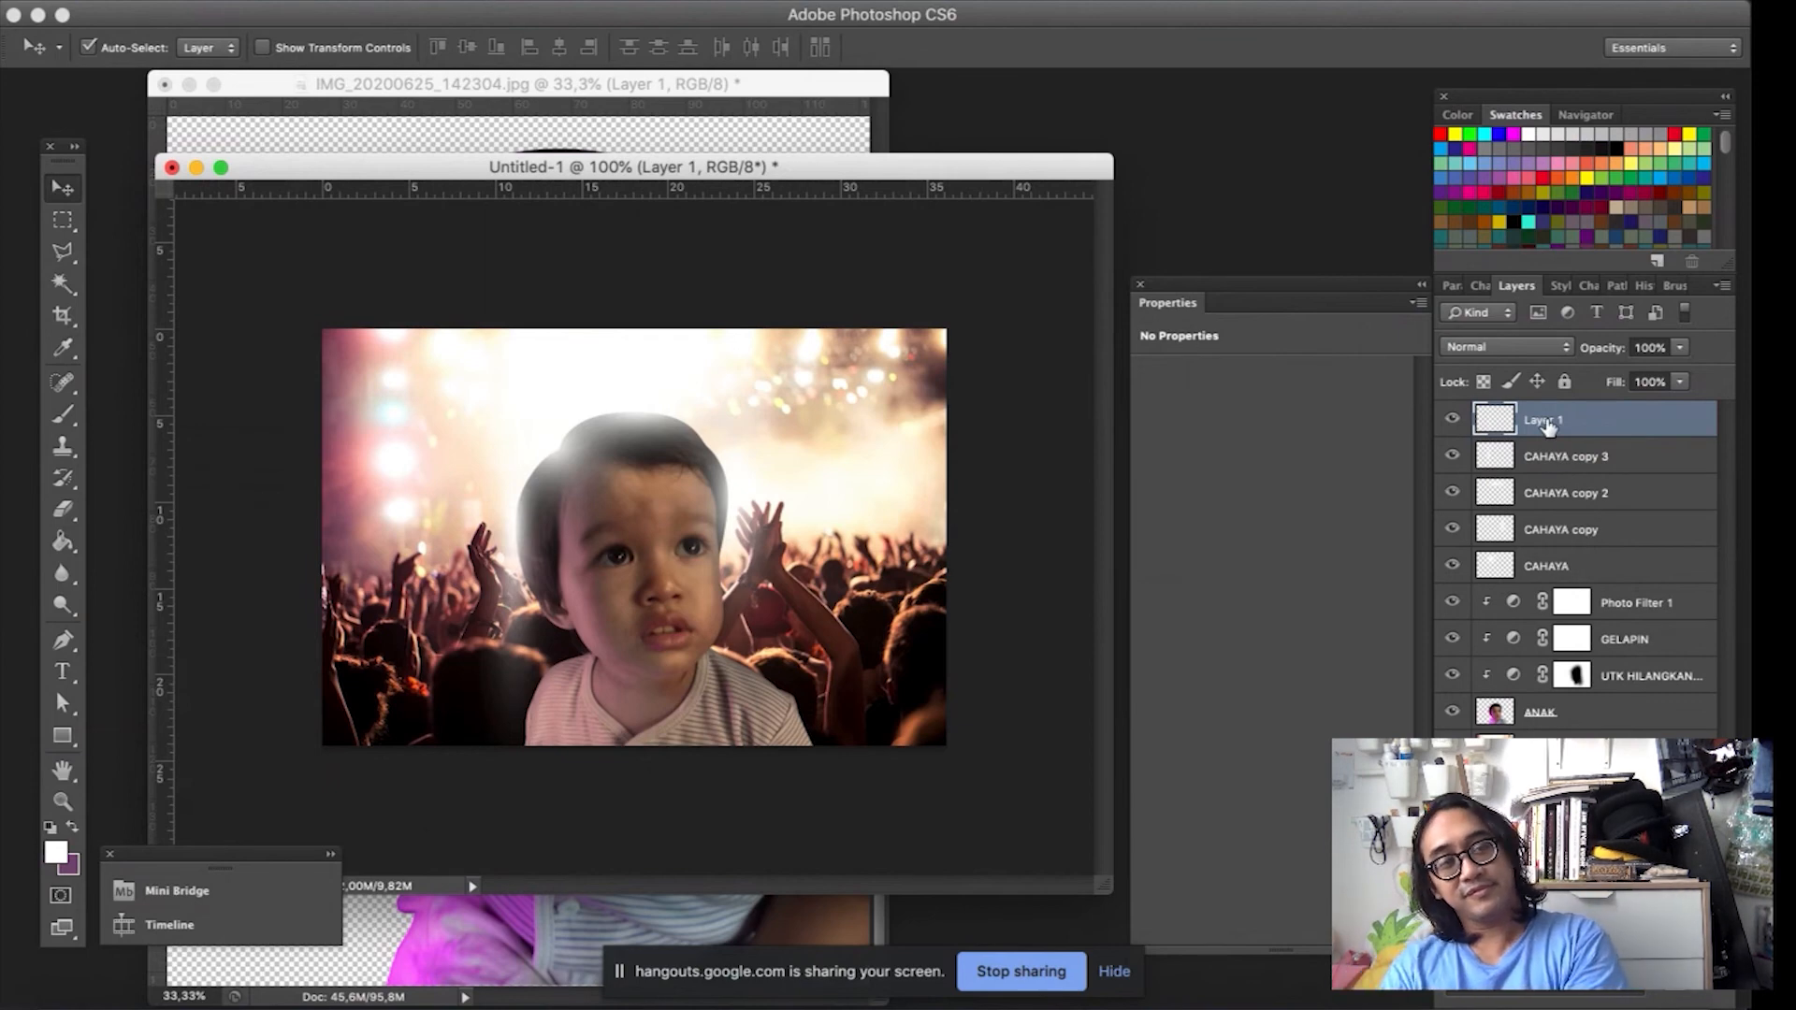
double_click(1545, 421)
type("SHADOW")
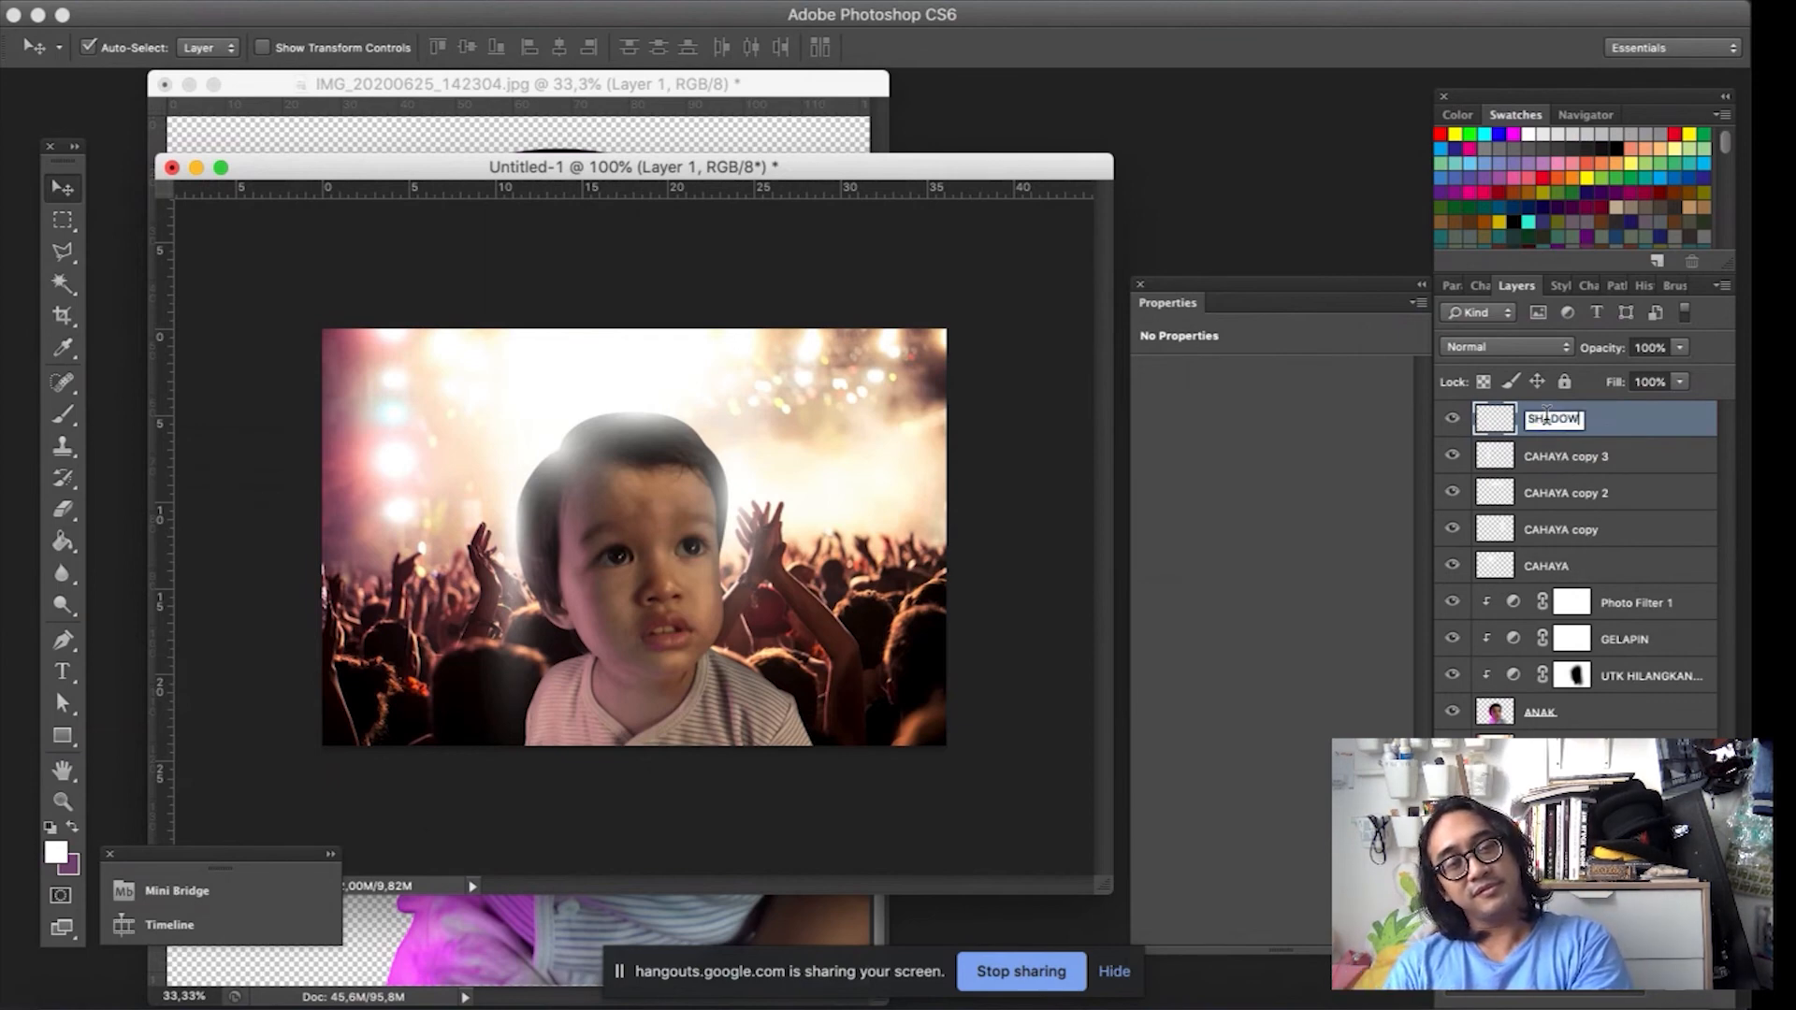
key("Return")
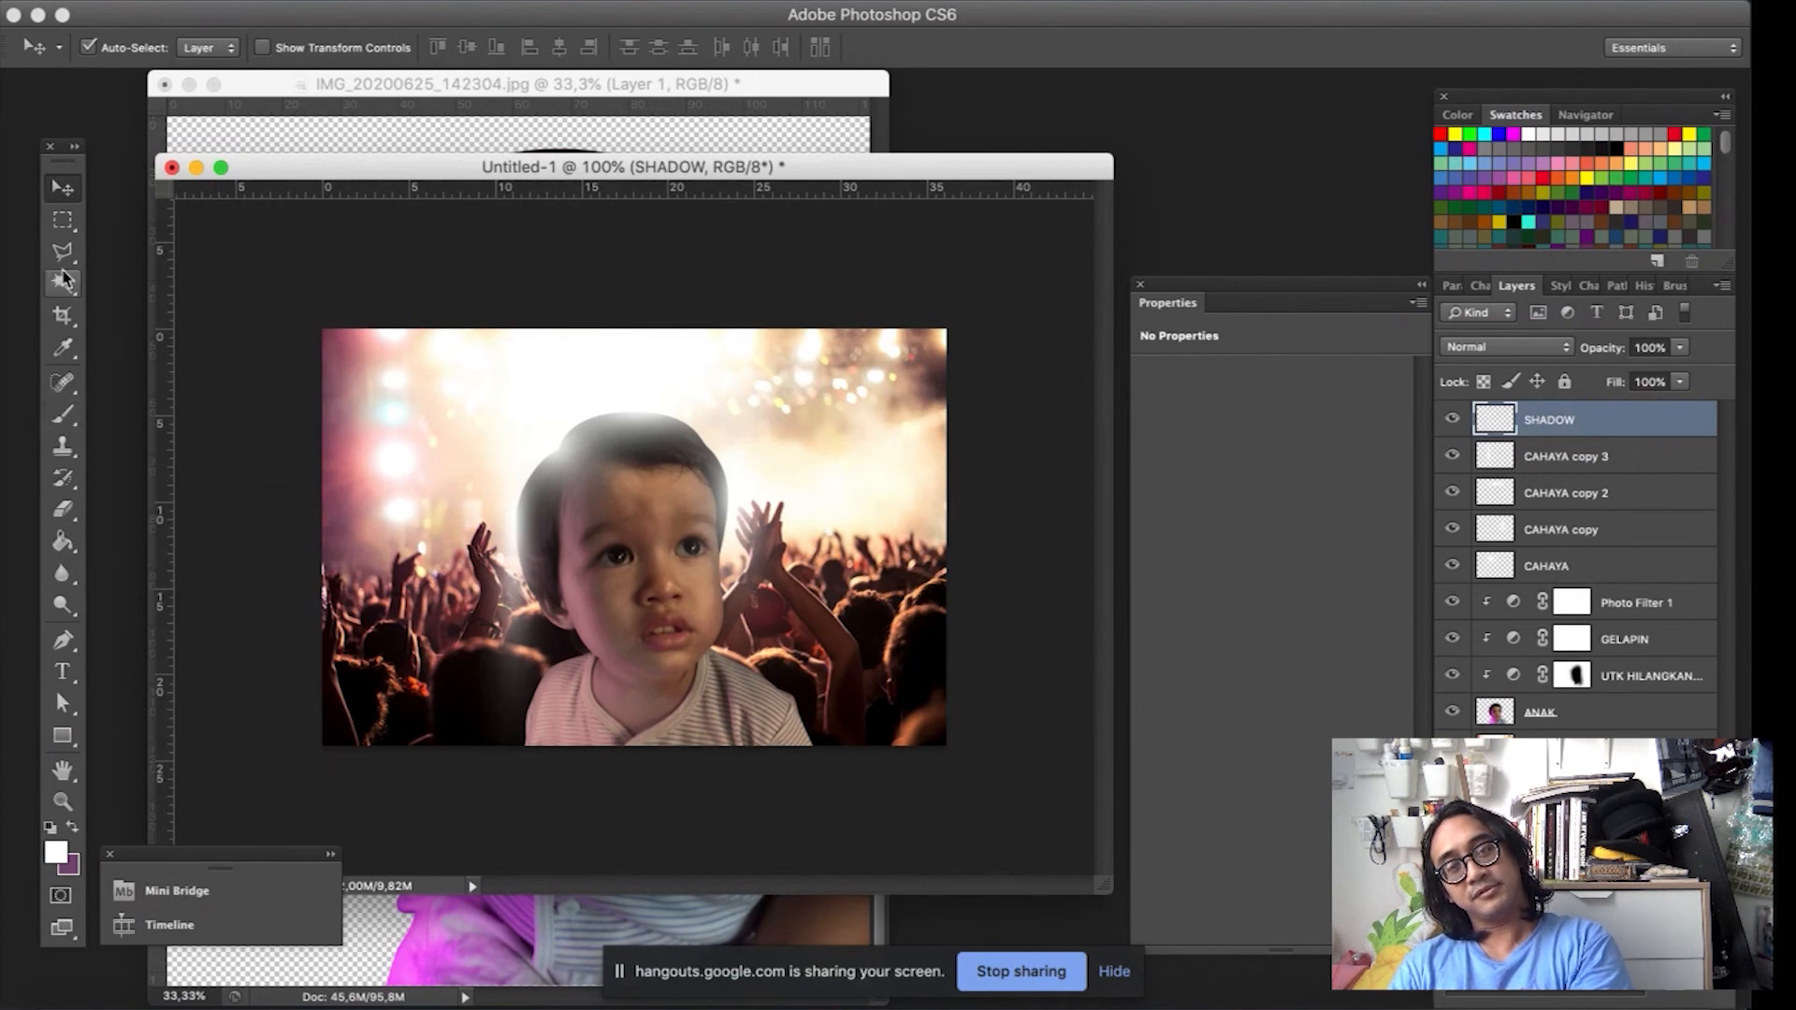
Sample a near-black foreground colour from the dark crowd at the bottom right of the concert picture.
left_click(63, 349)
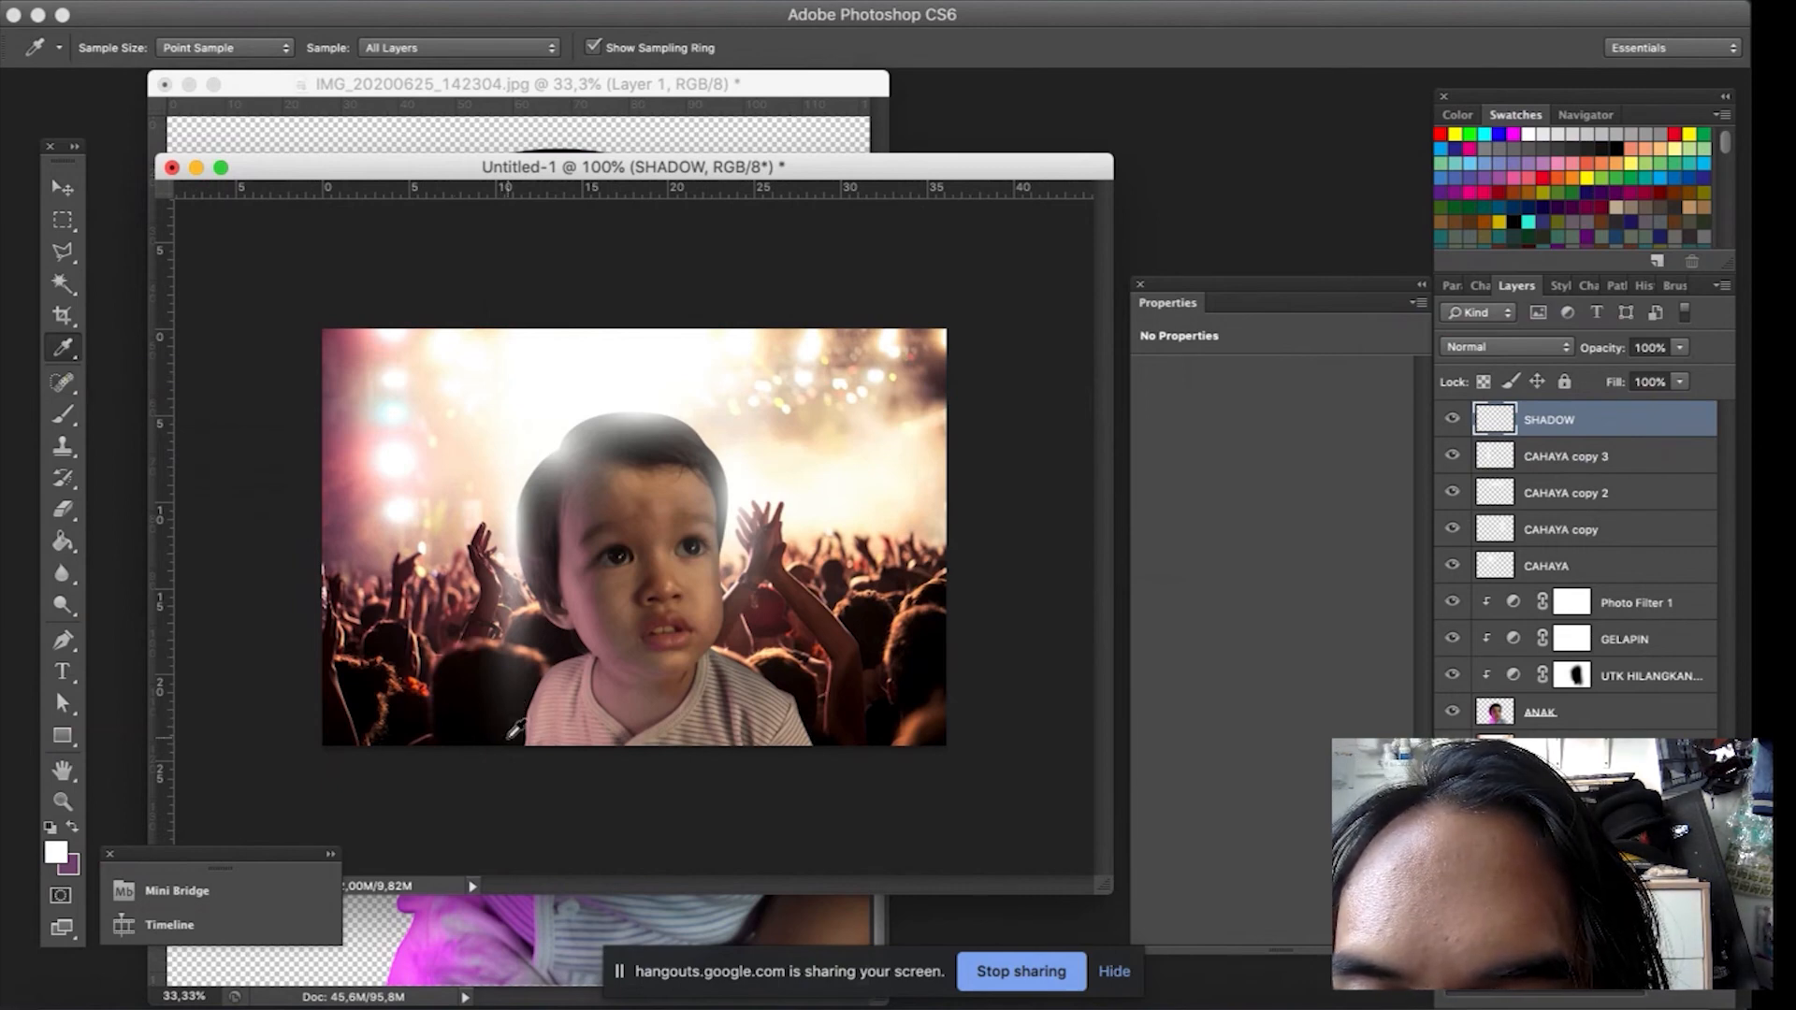
left_click(843, 732)
left_click(842, 734)
left_click_drag(841, 735, 841, 739)
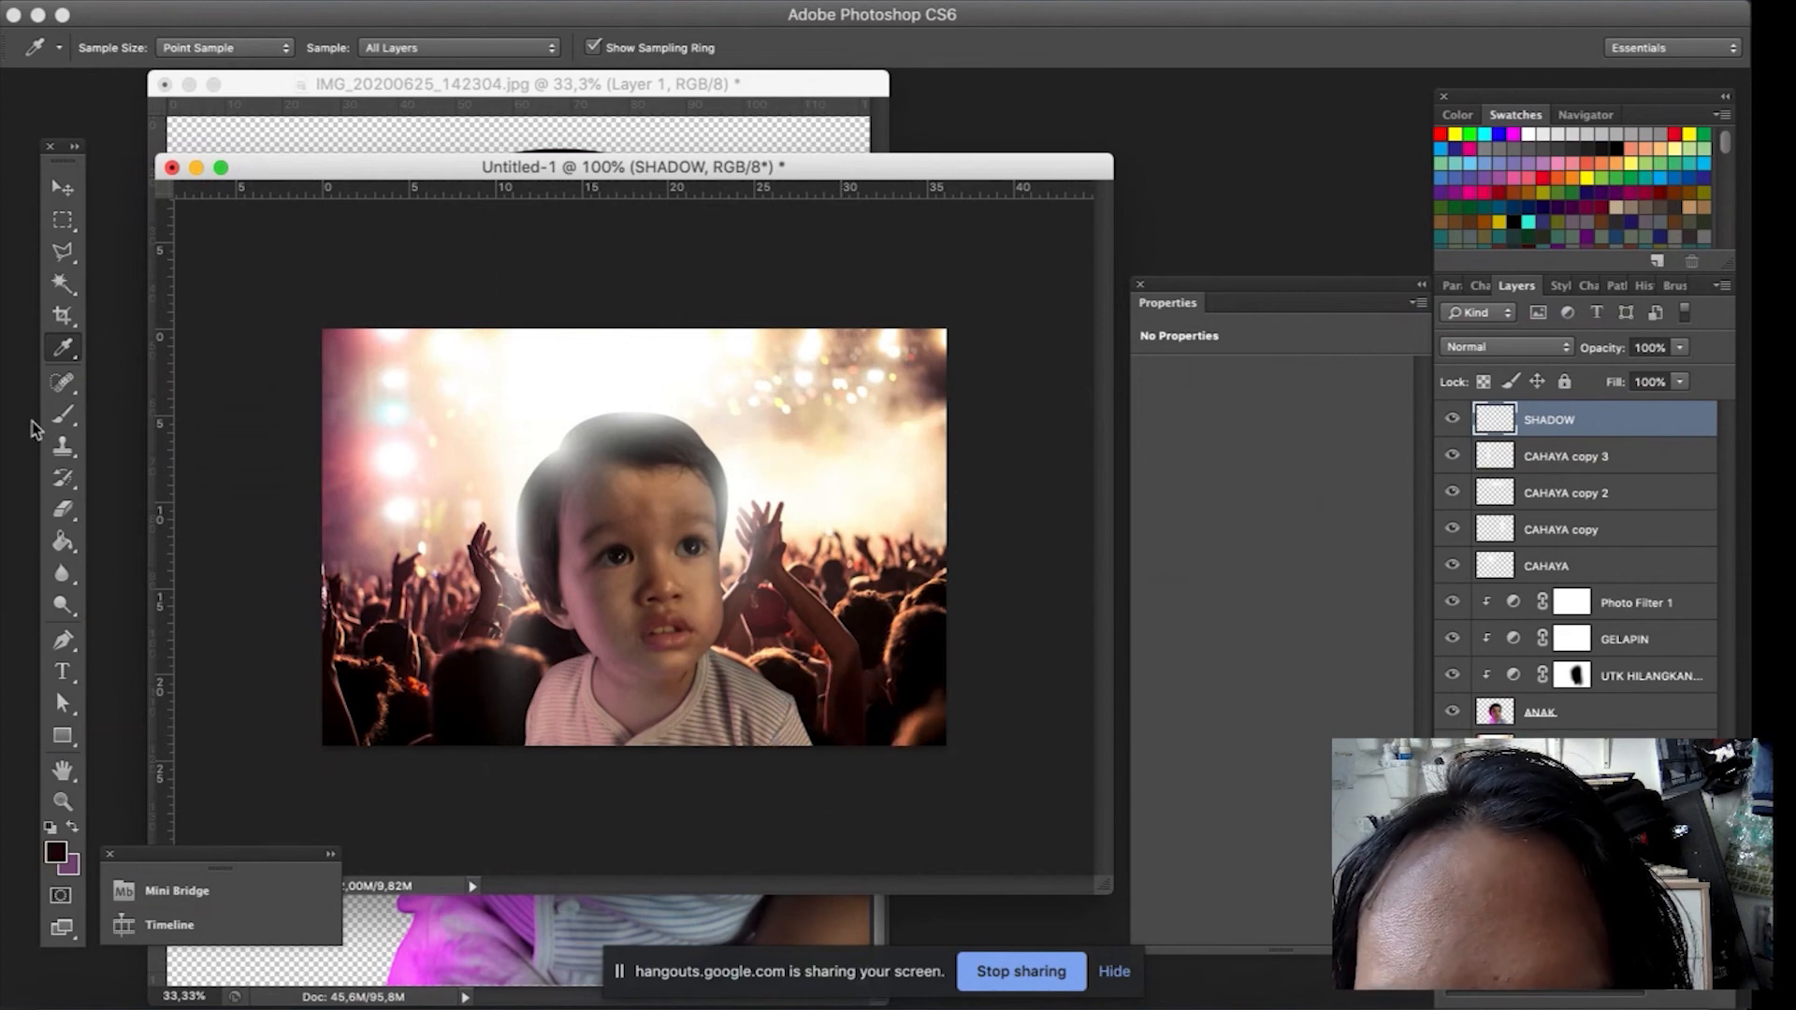
Paint a soft dark shadow over the lower part of the child's shirt on the SHADOW layer with a 300 px brush.
left_click(63, 415)
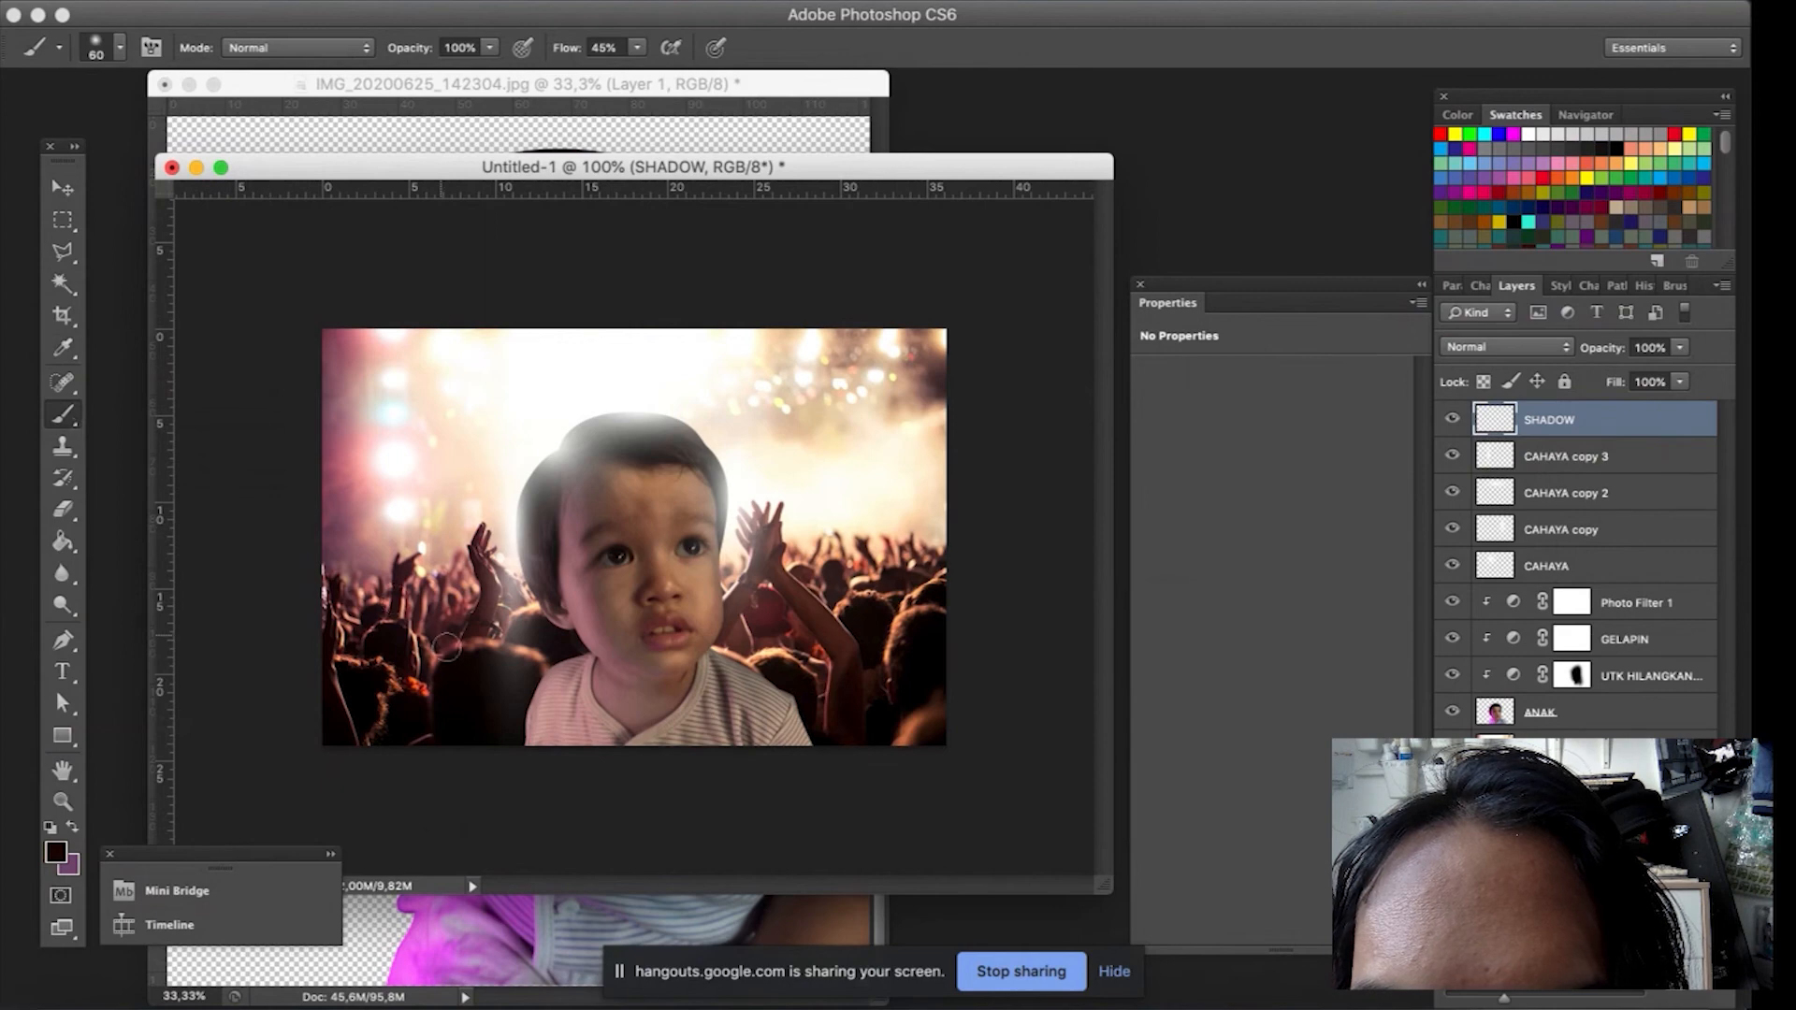
key("bracketright")
key("bracketright")
key("bracketright")
key("bracketright")
key("bracketright")
key("bracketright")
key("bracketright")
key("bracketright")
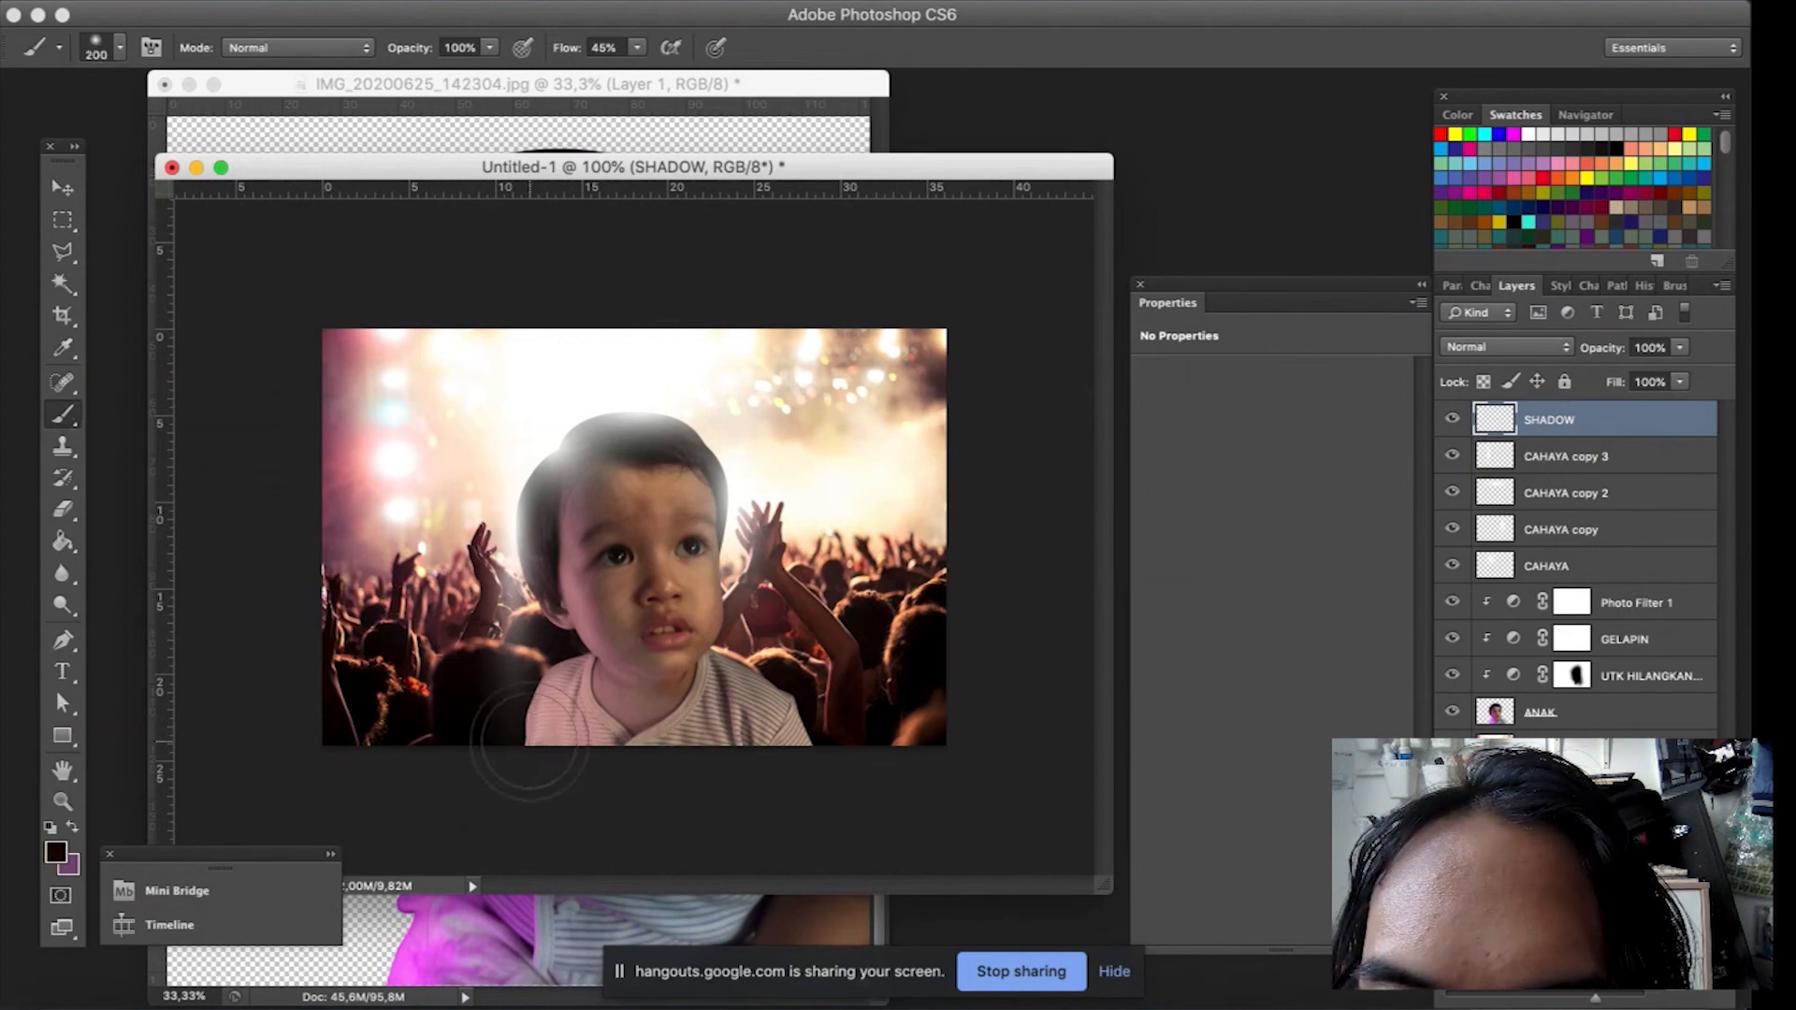
key("bracketright")
key("bracketright")
key("bracketright")
key("bracketright")
key("bracketright")
key("bracketright")
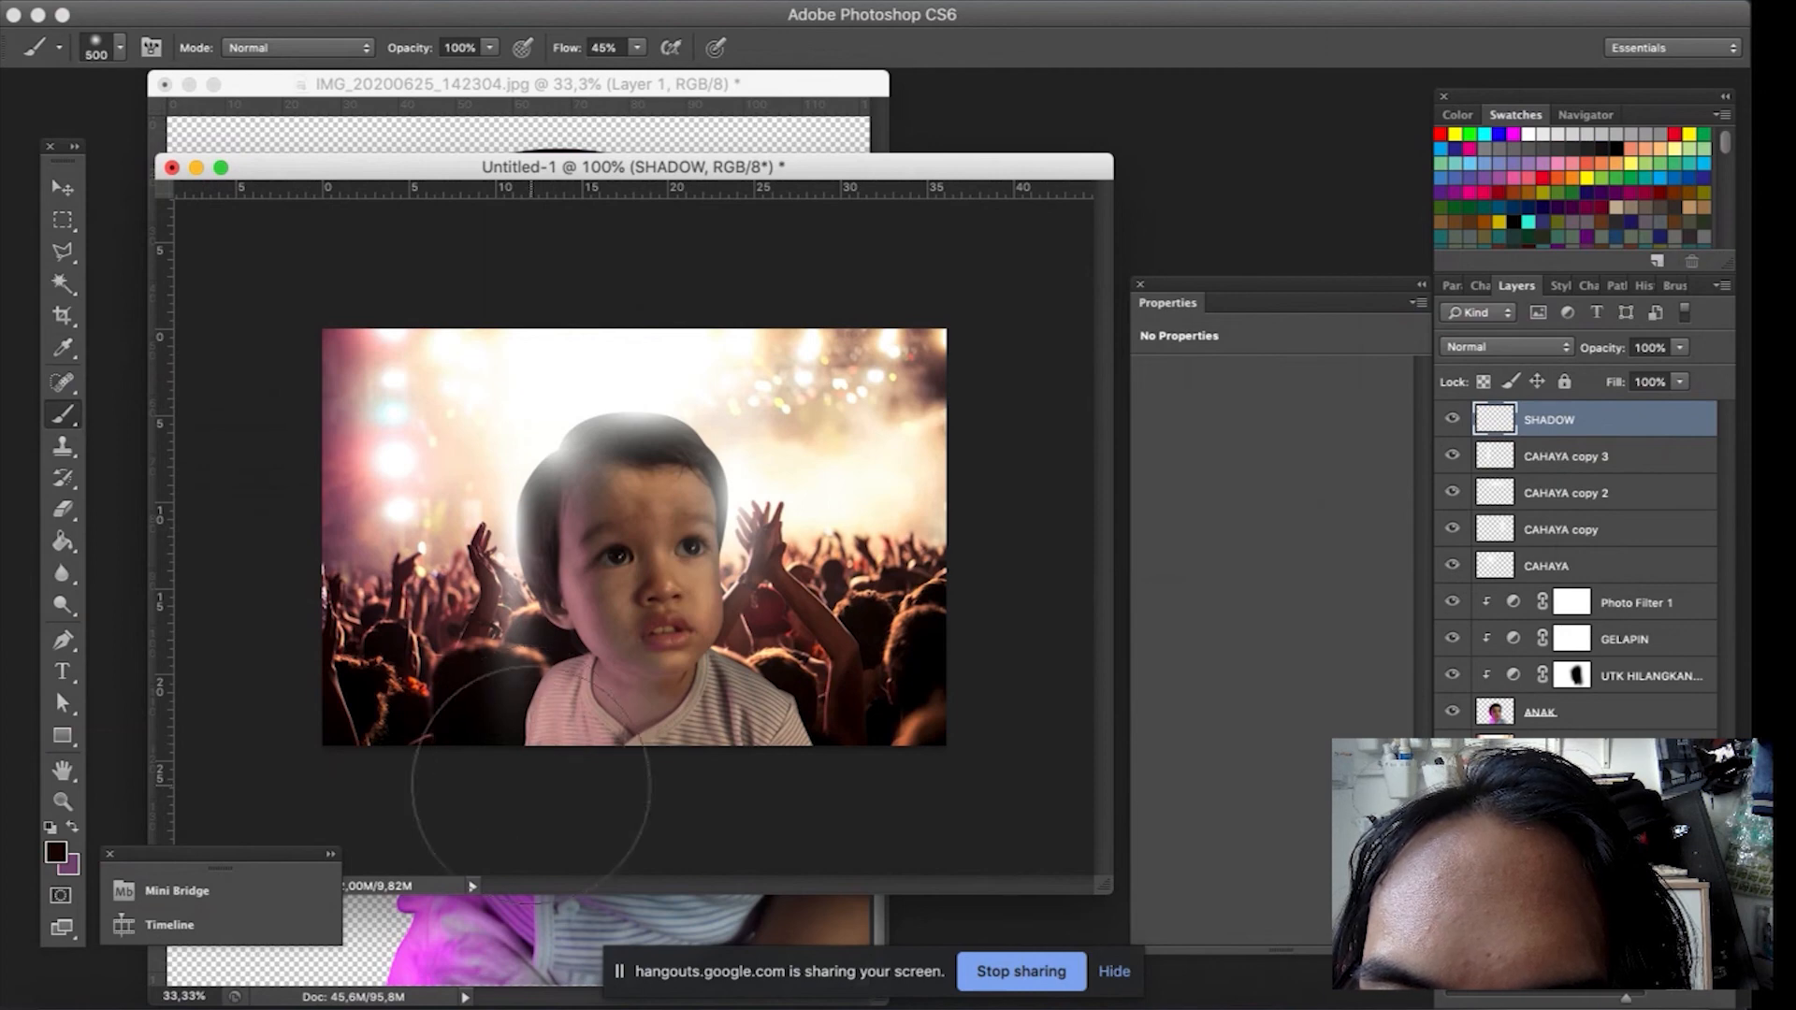
key("bracketleft")
key("bracketleft")
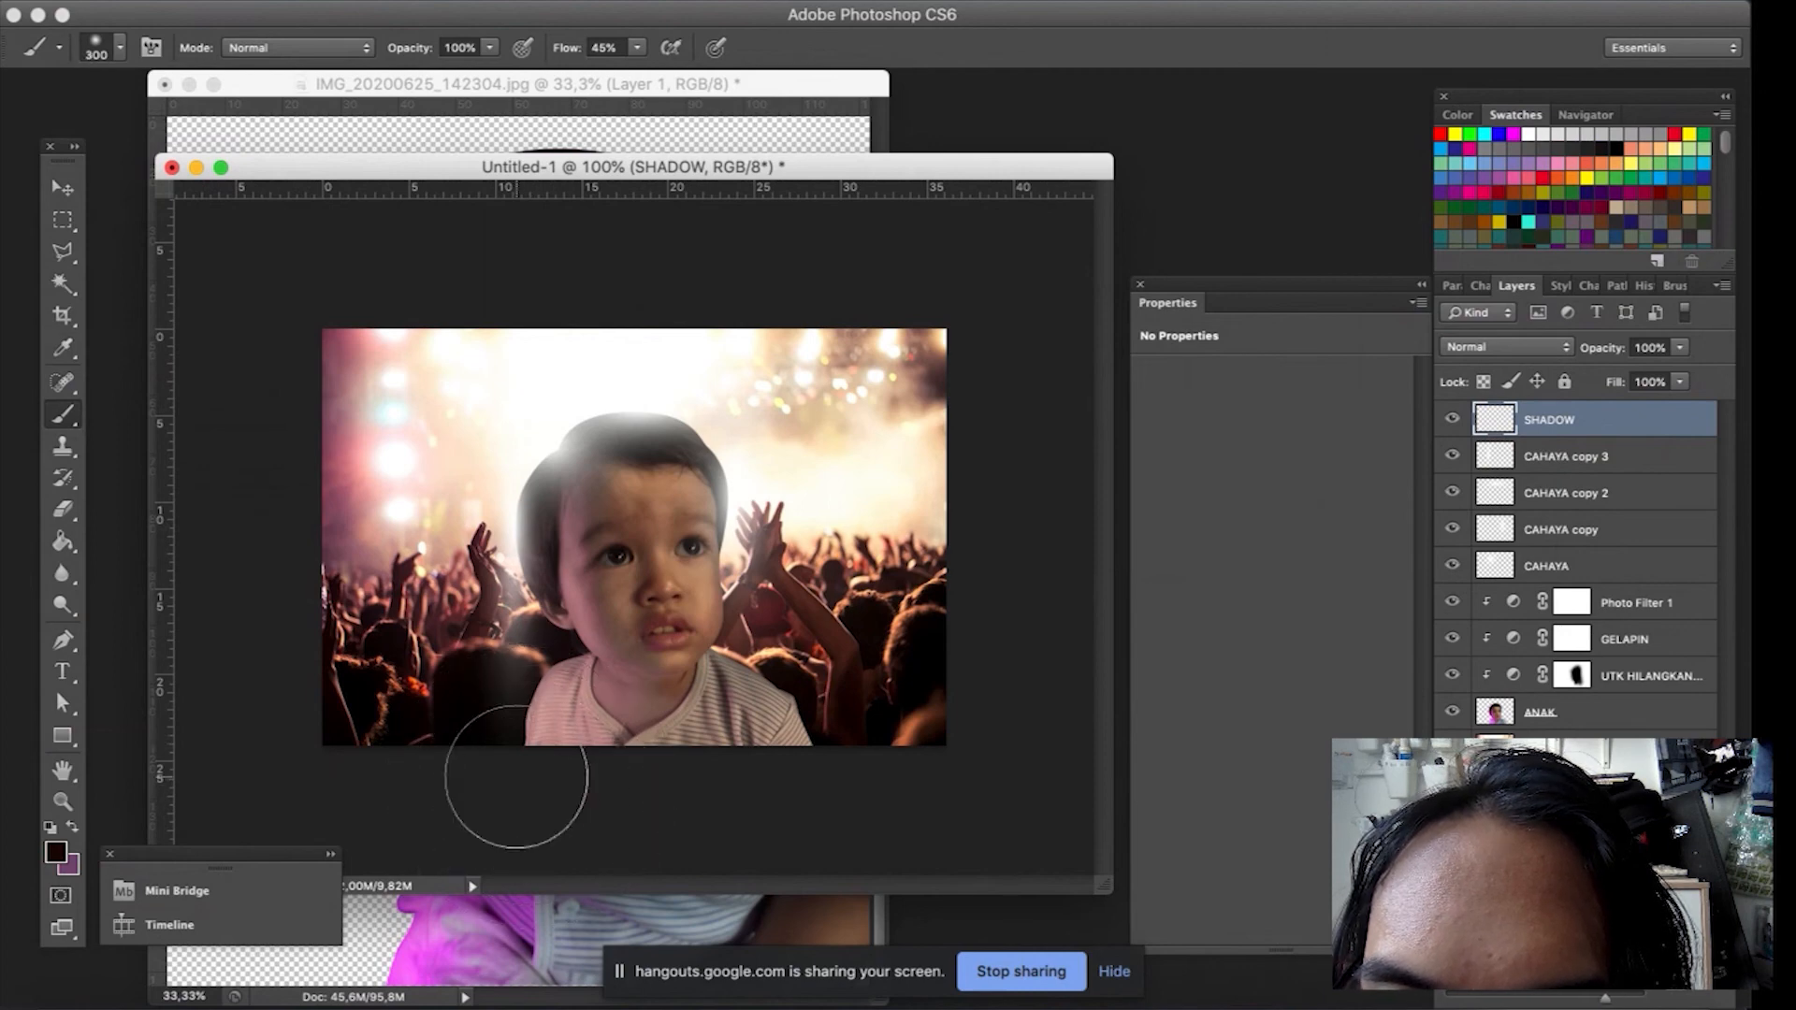
left_click_drag(510, 772, 484, 730)
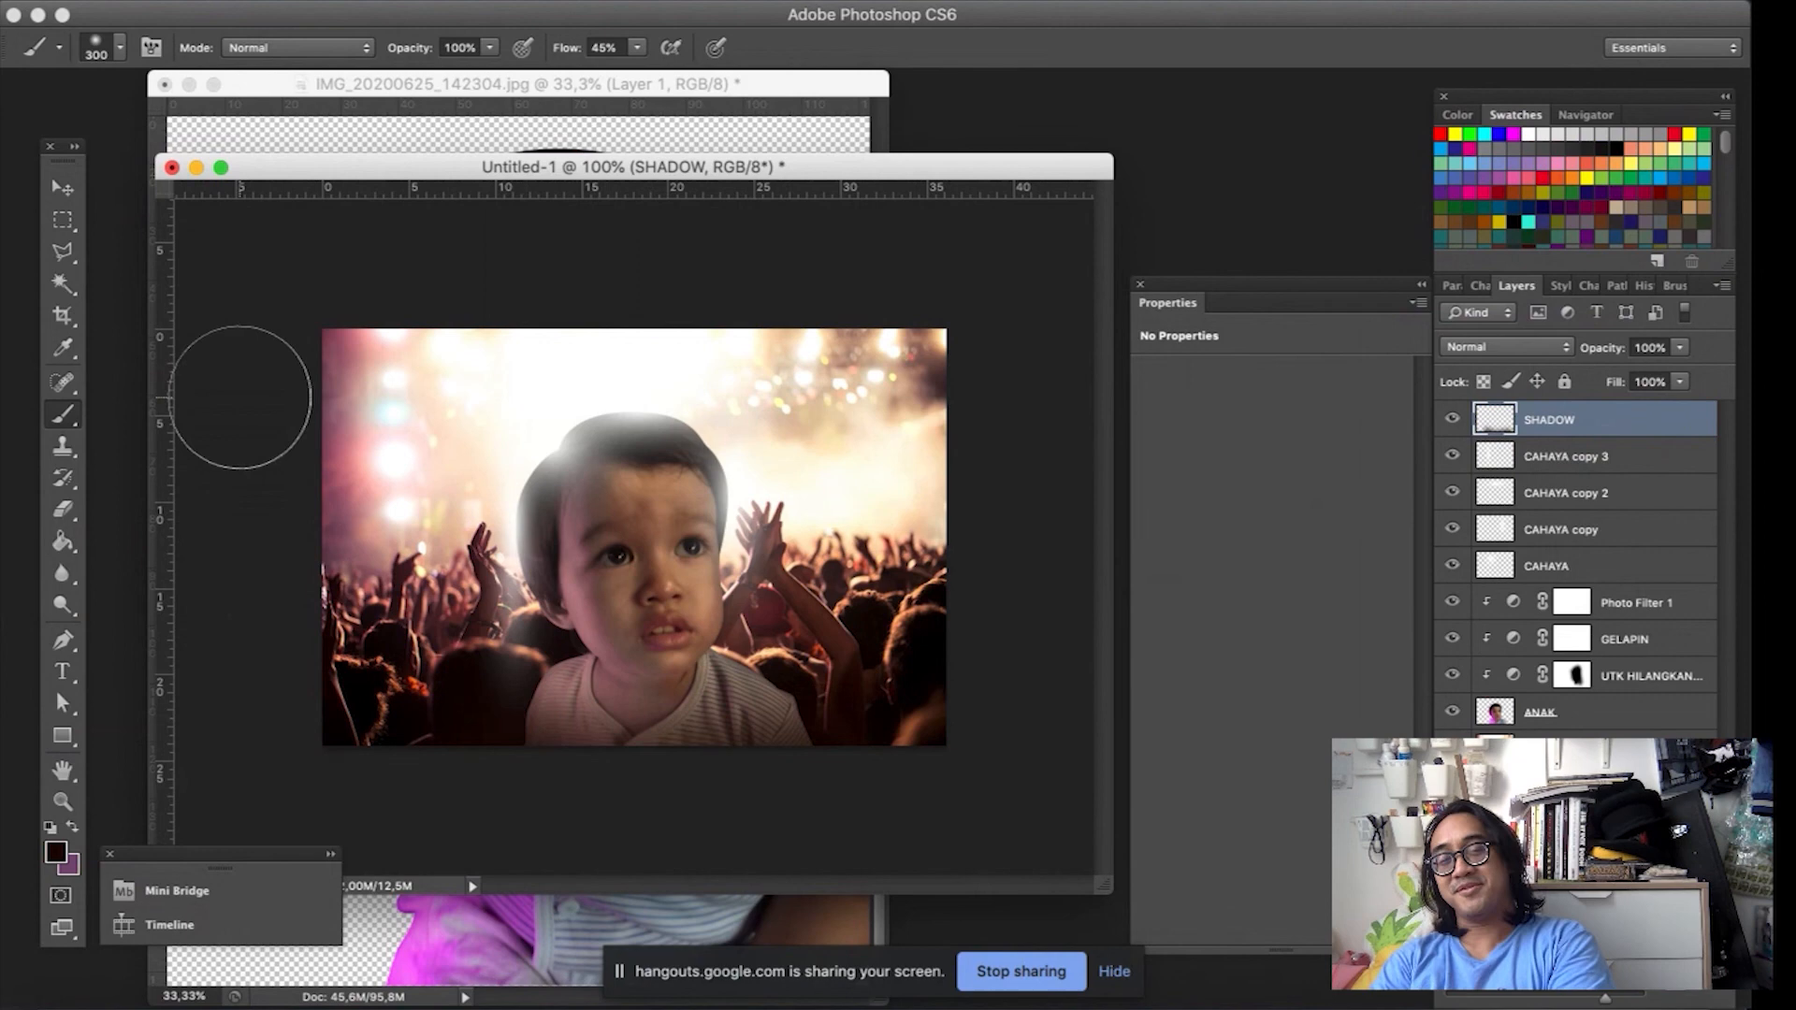
Reduce the brush to 90 px and shade the outer lower edge of the child's shirt beside the crowd.
key("bracketleft")
key("bracketleft")
key("bracketleft")
key("bracketleft")
key("bracketleft")
key("bracketleft")
key("bracketleft")
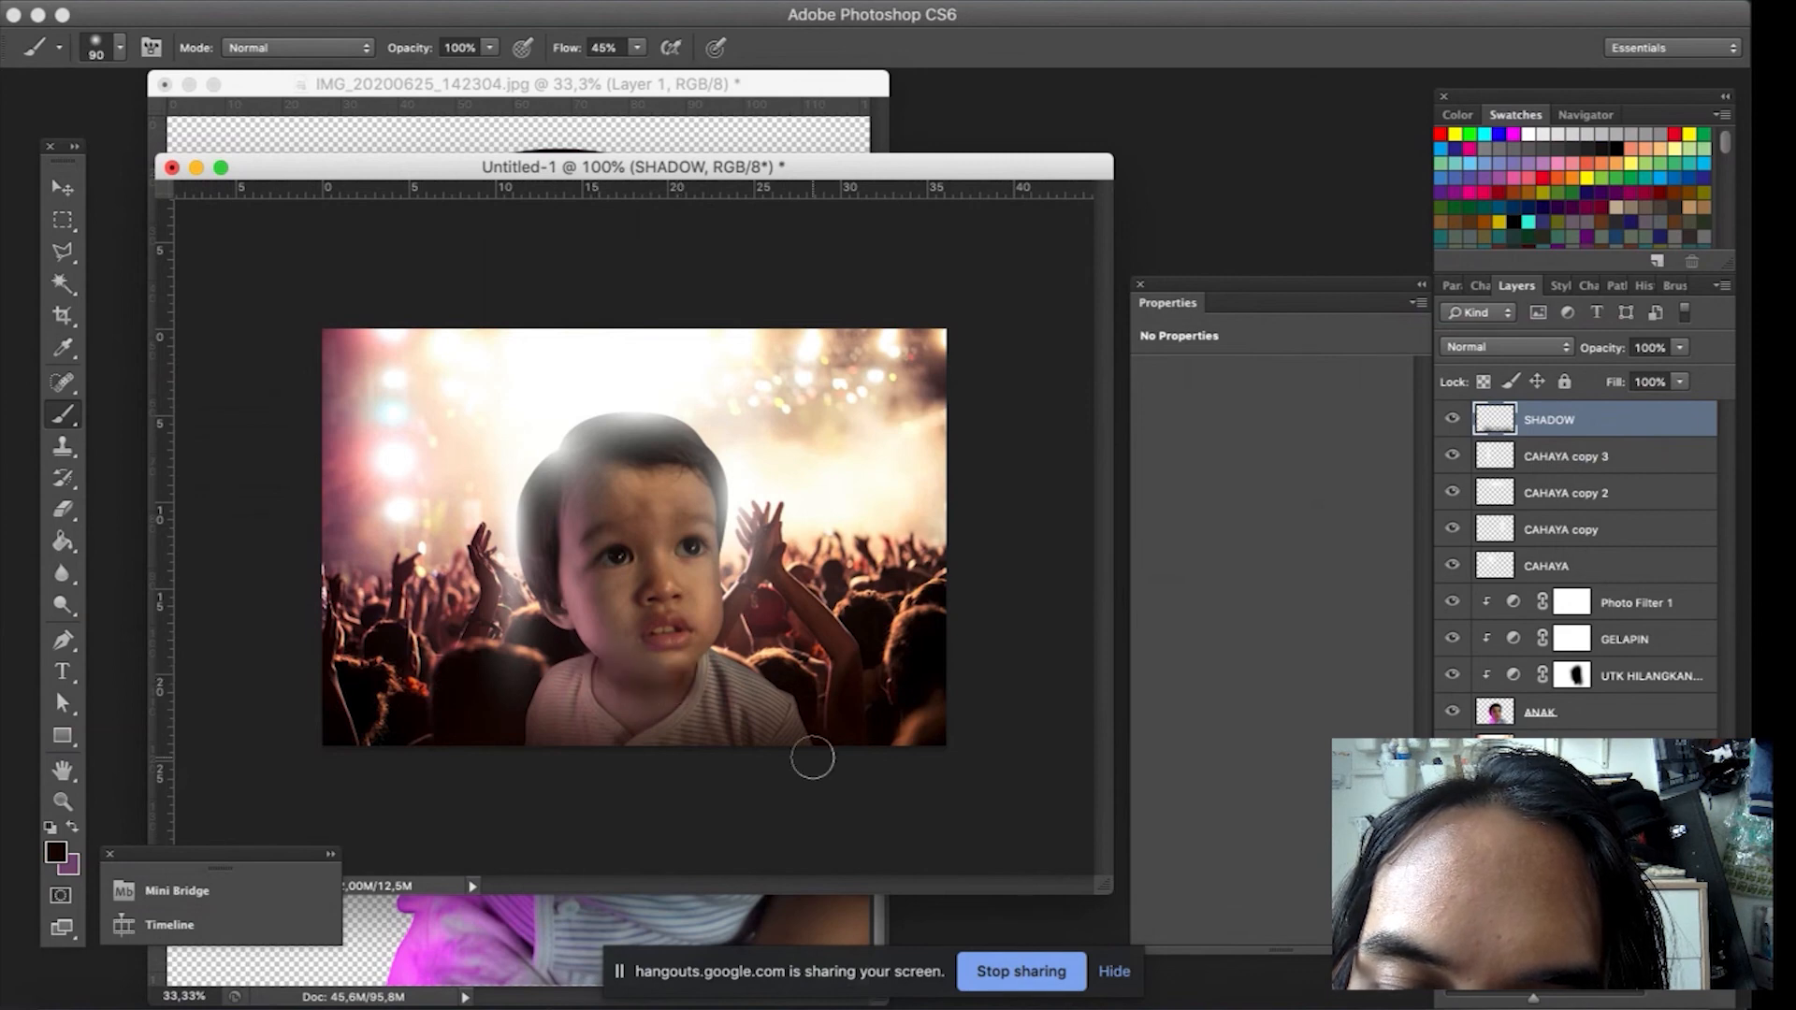
key("v")
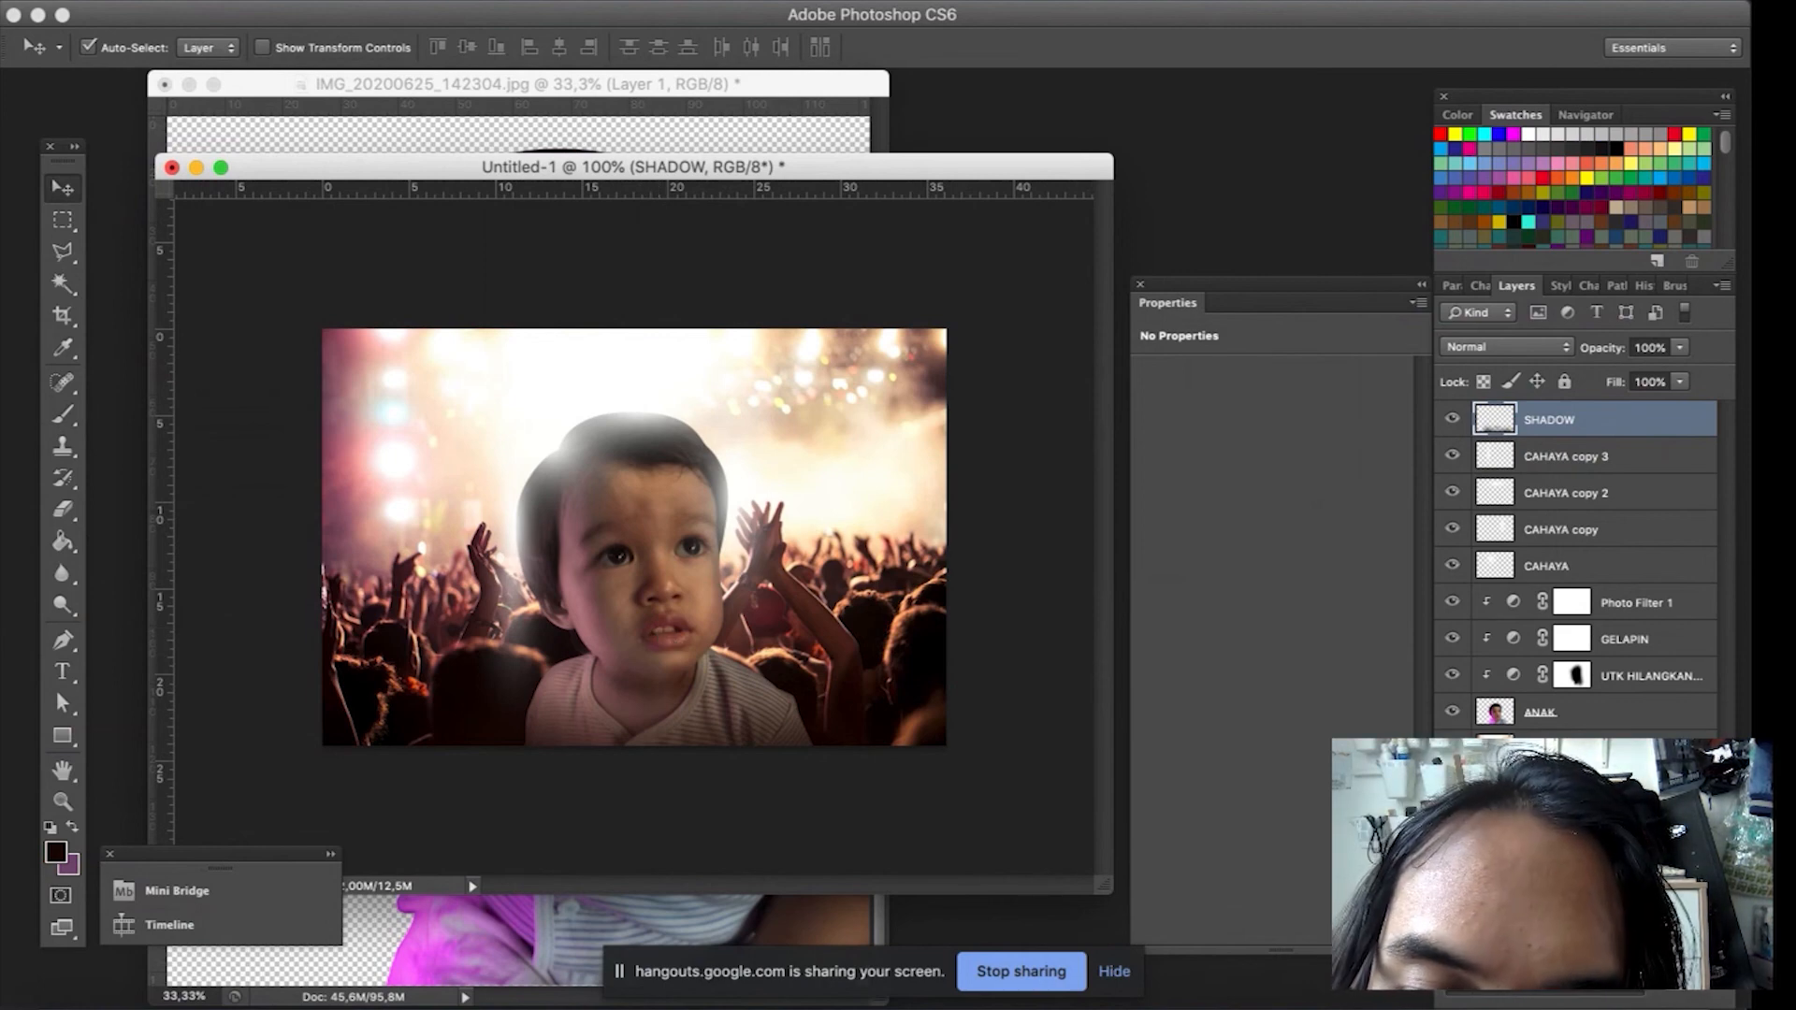
Try shading the child's face on the SHADOW layer with a 200 px brush at 50% opacity, and undo the stroke.
left_click(65, 414)
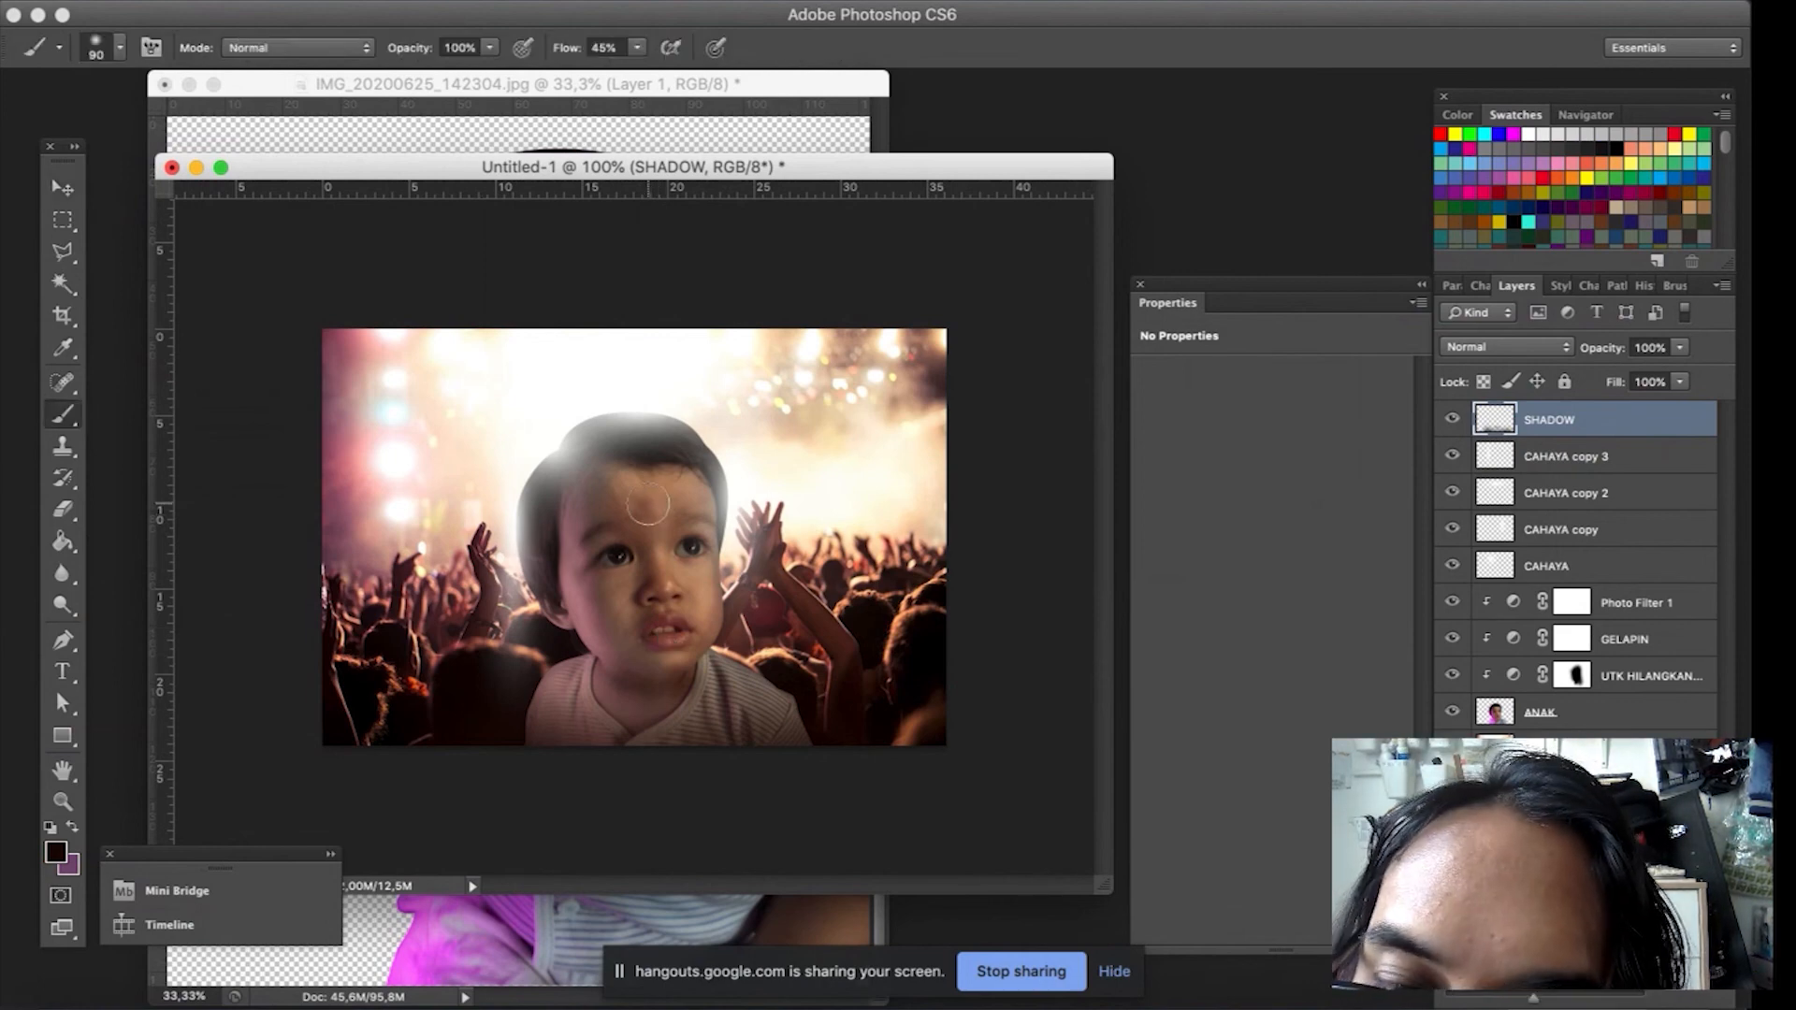
key("bracketright")
key("bracketright")
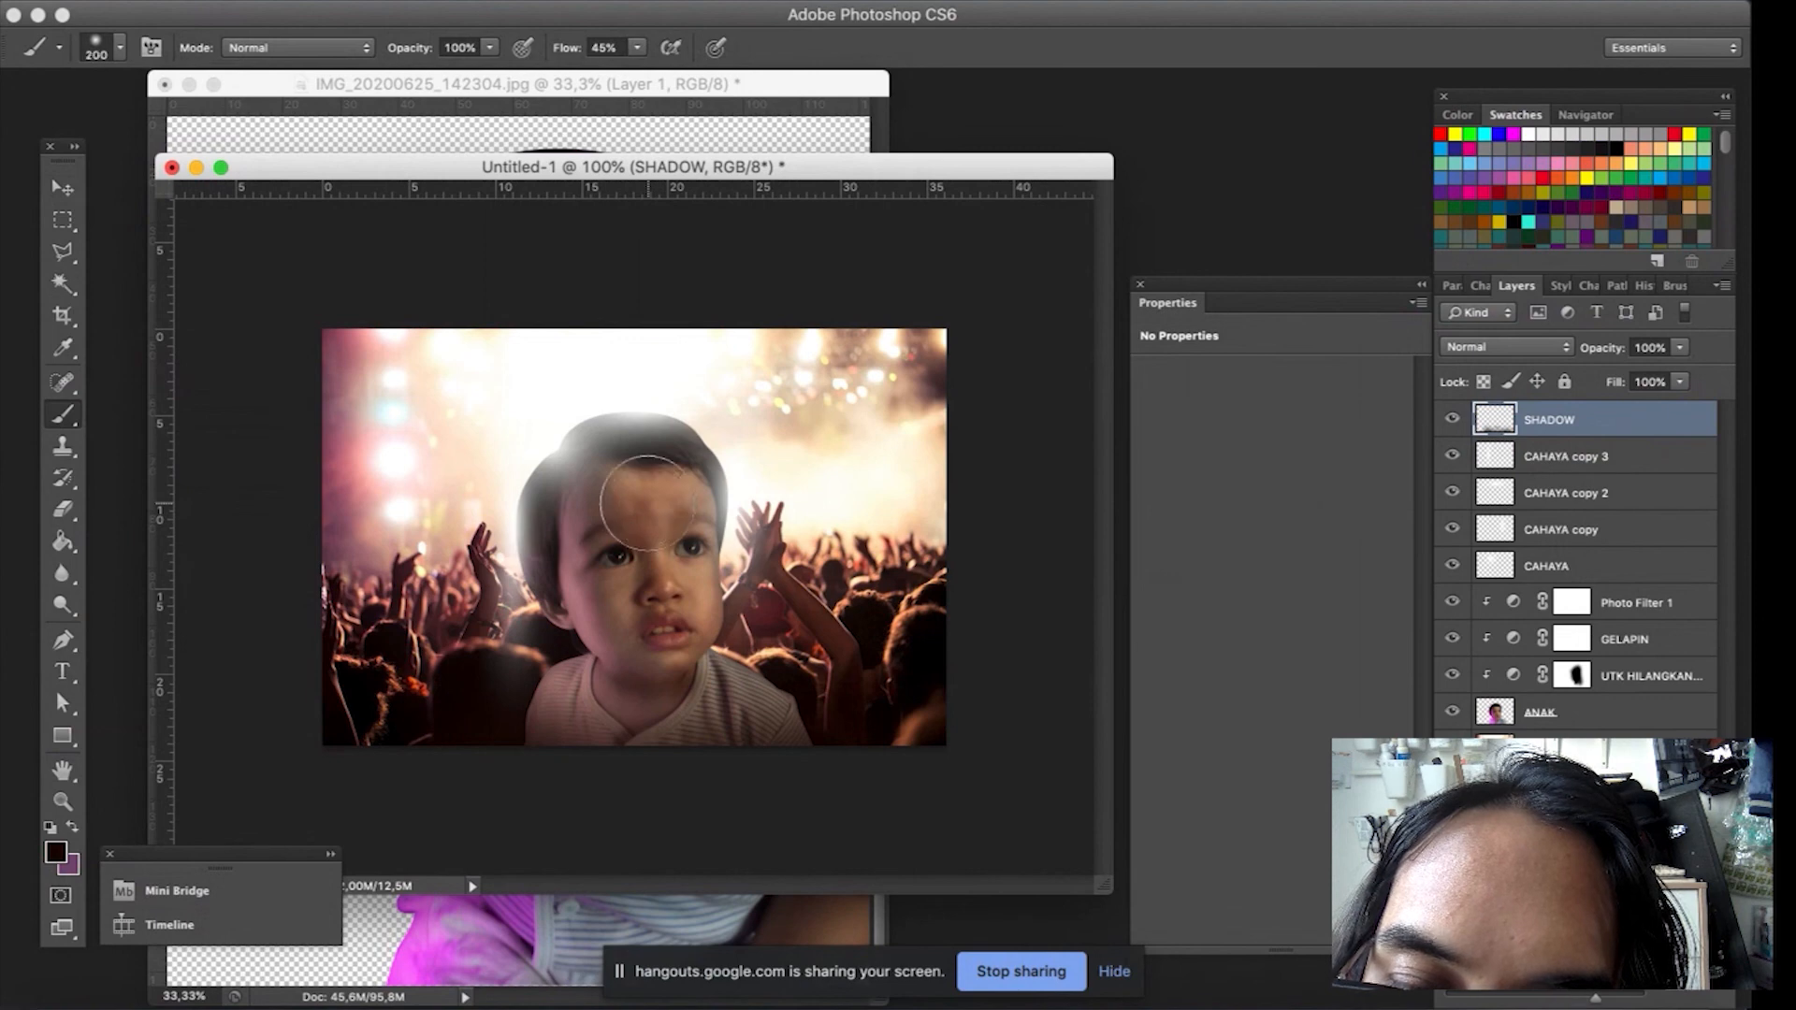
left_click(492, 48)
left_click(432, 71)
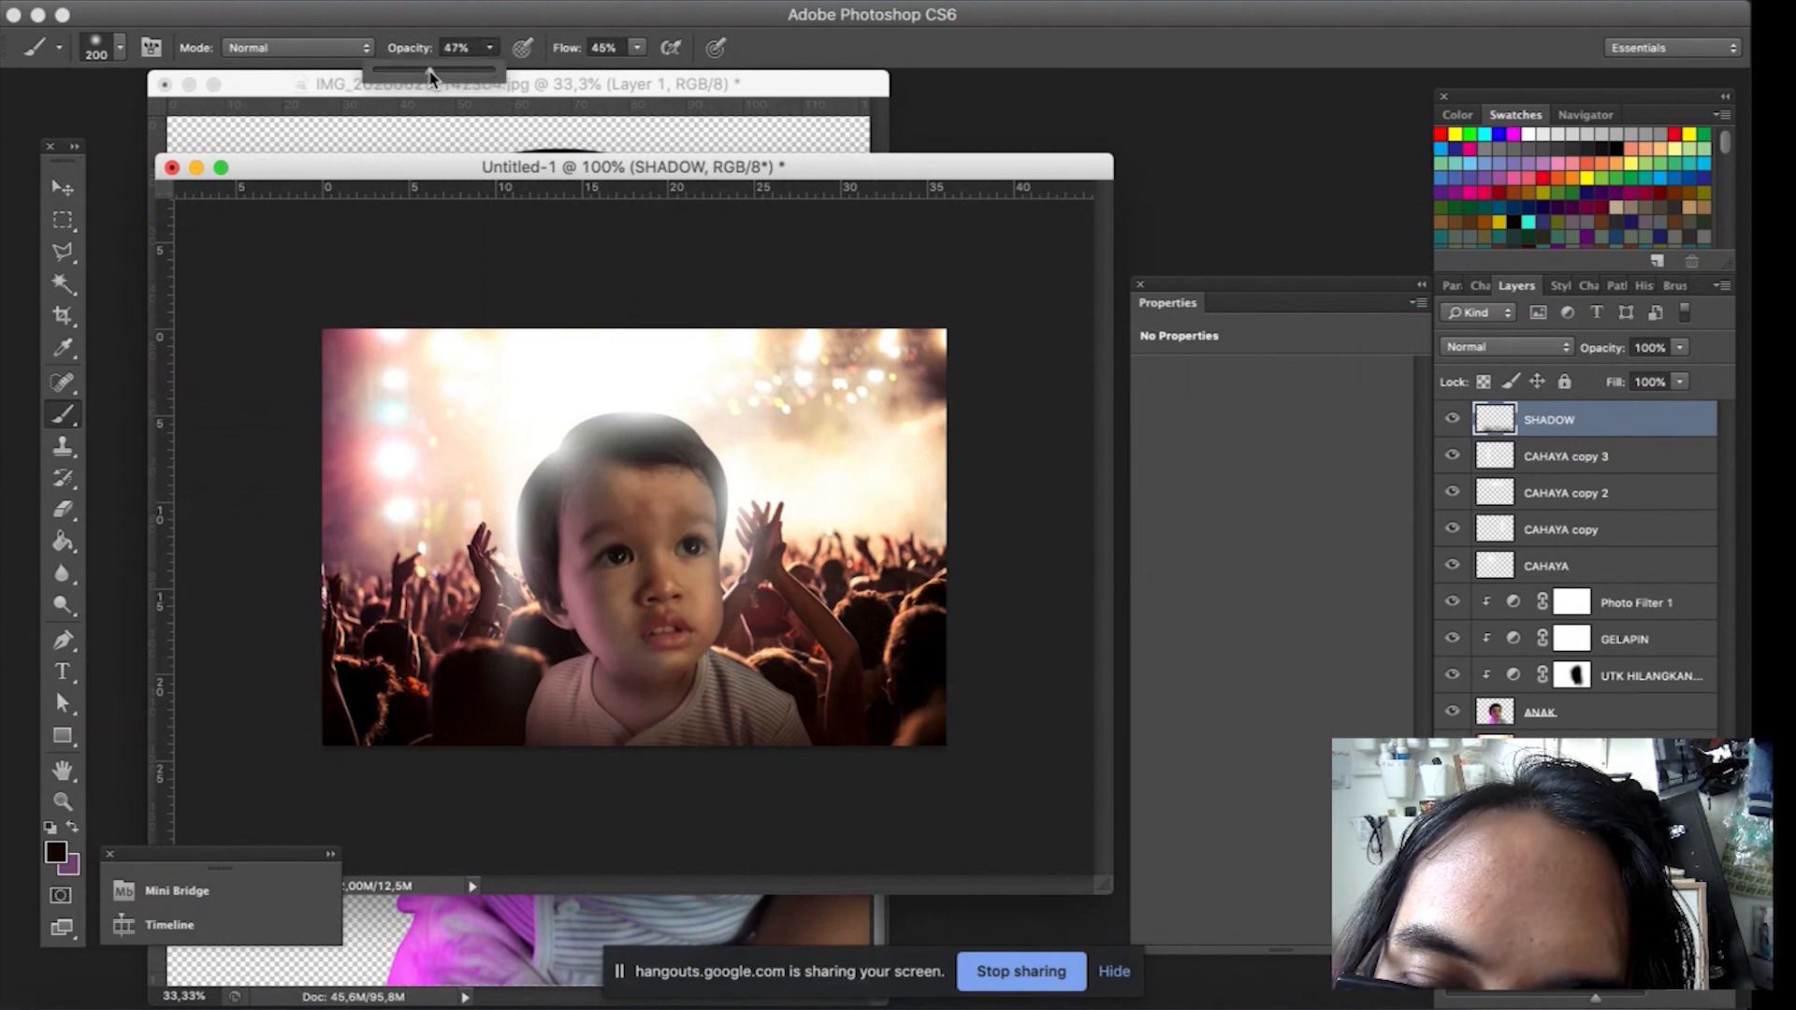
left_click_drag(431, 75, 434, 74)
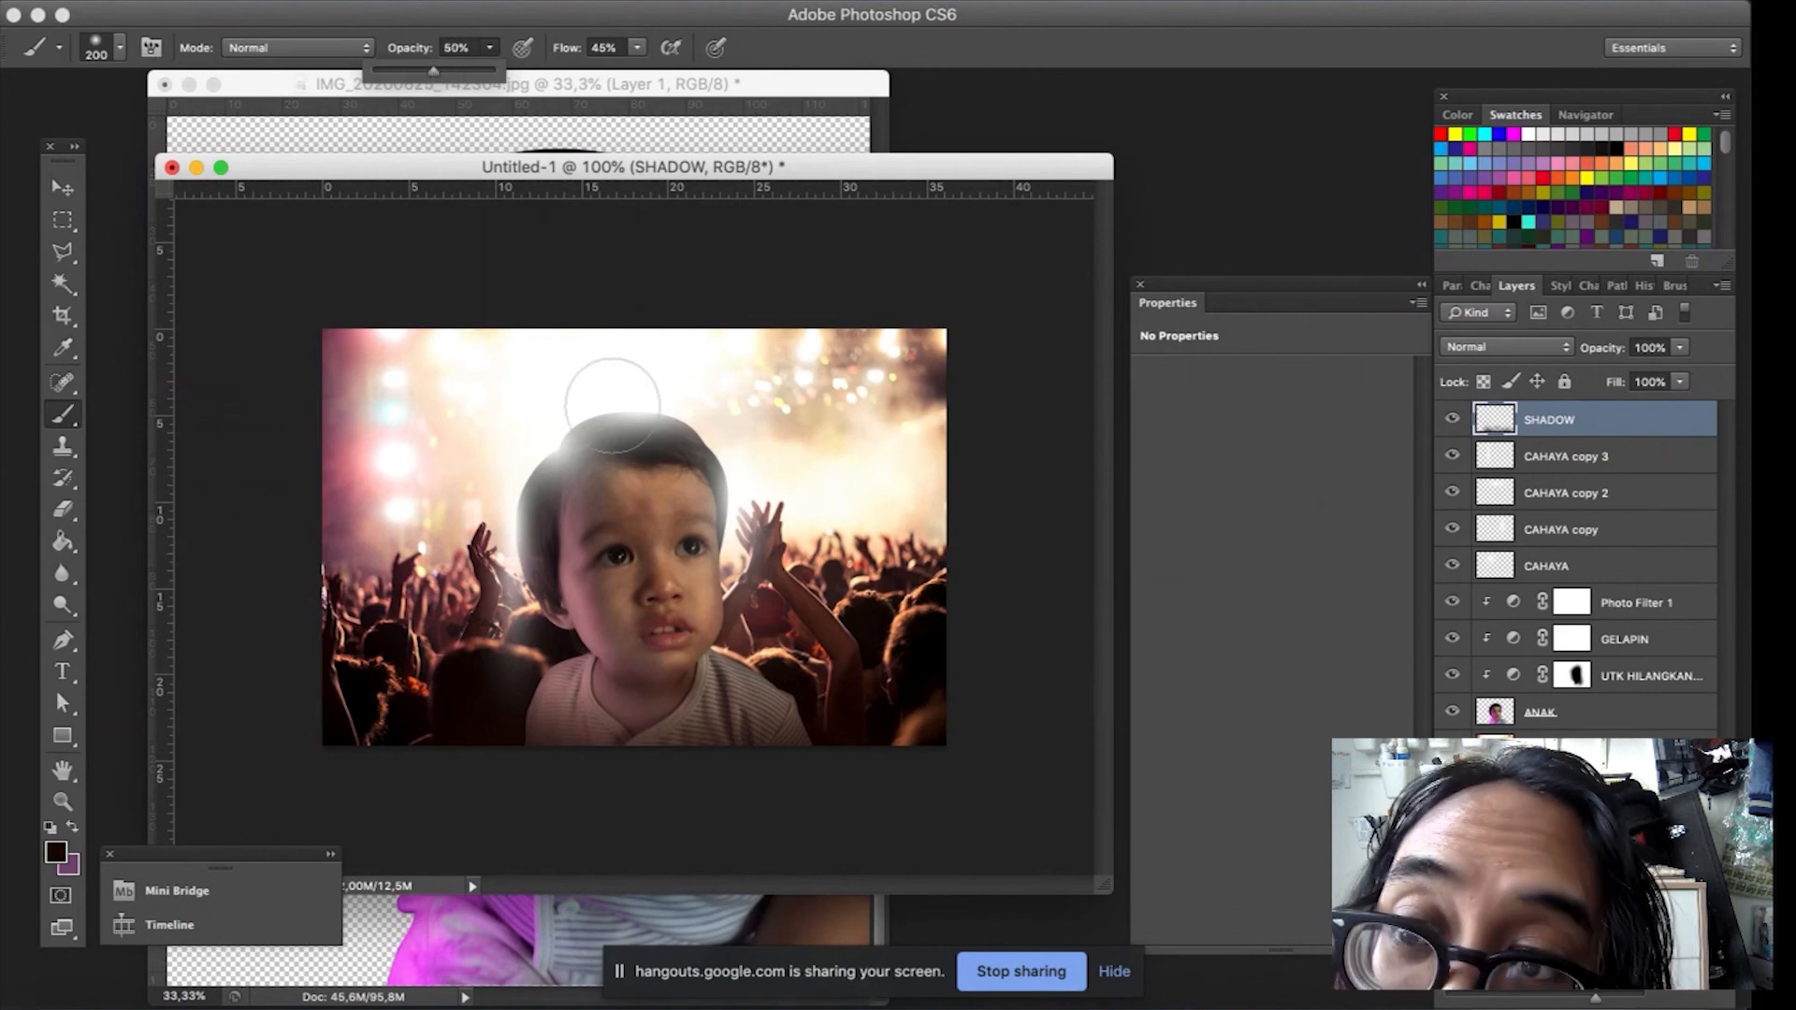
left_click_drag(652, 497, 667, 743)
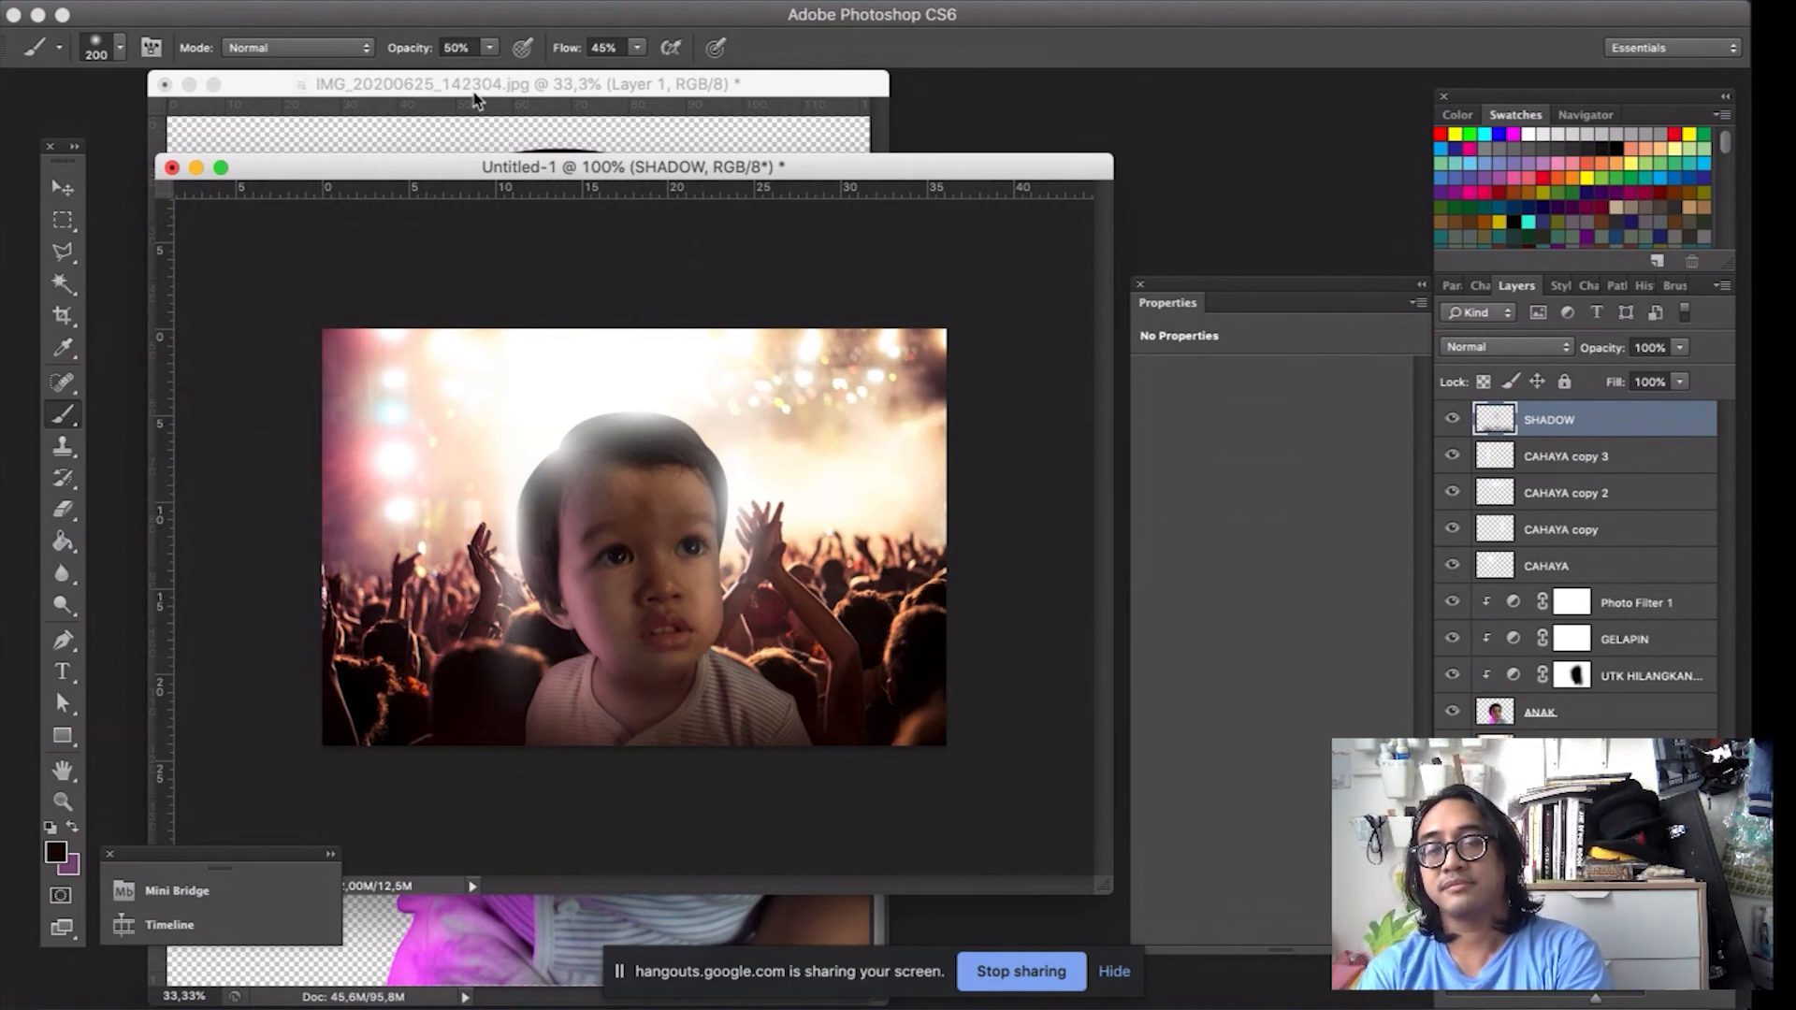
key("ctrl+z")
Lower the brush opacity to 30%, repaint the soft shadow over the child's face, and compare the result with and without it.
key("3")
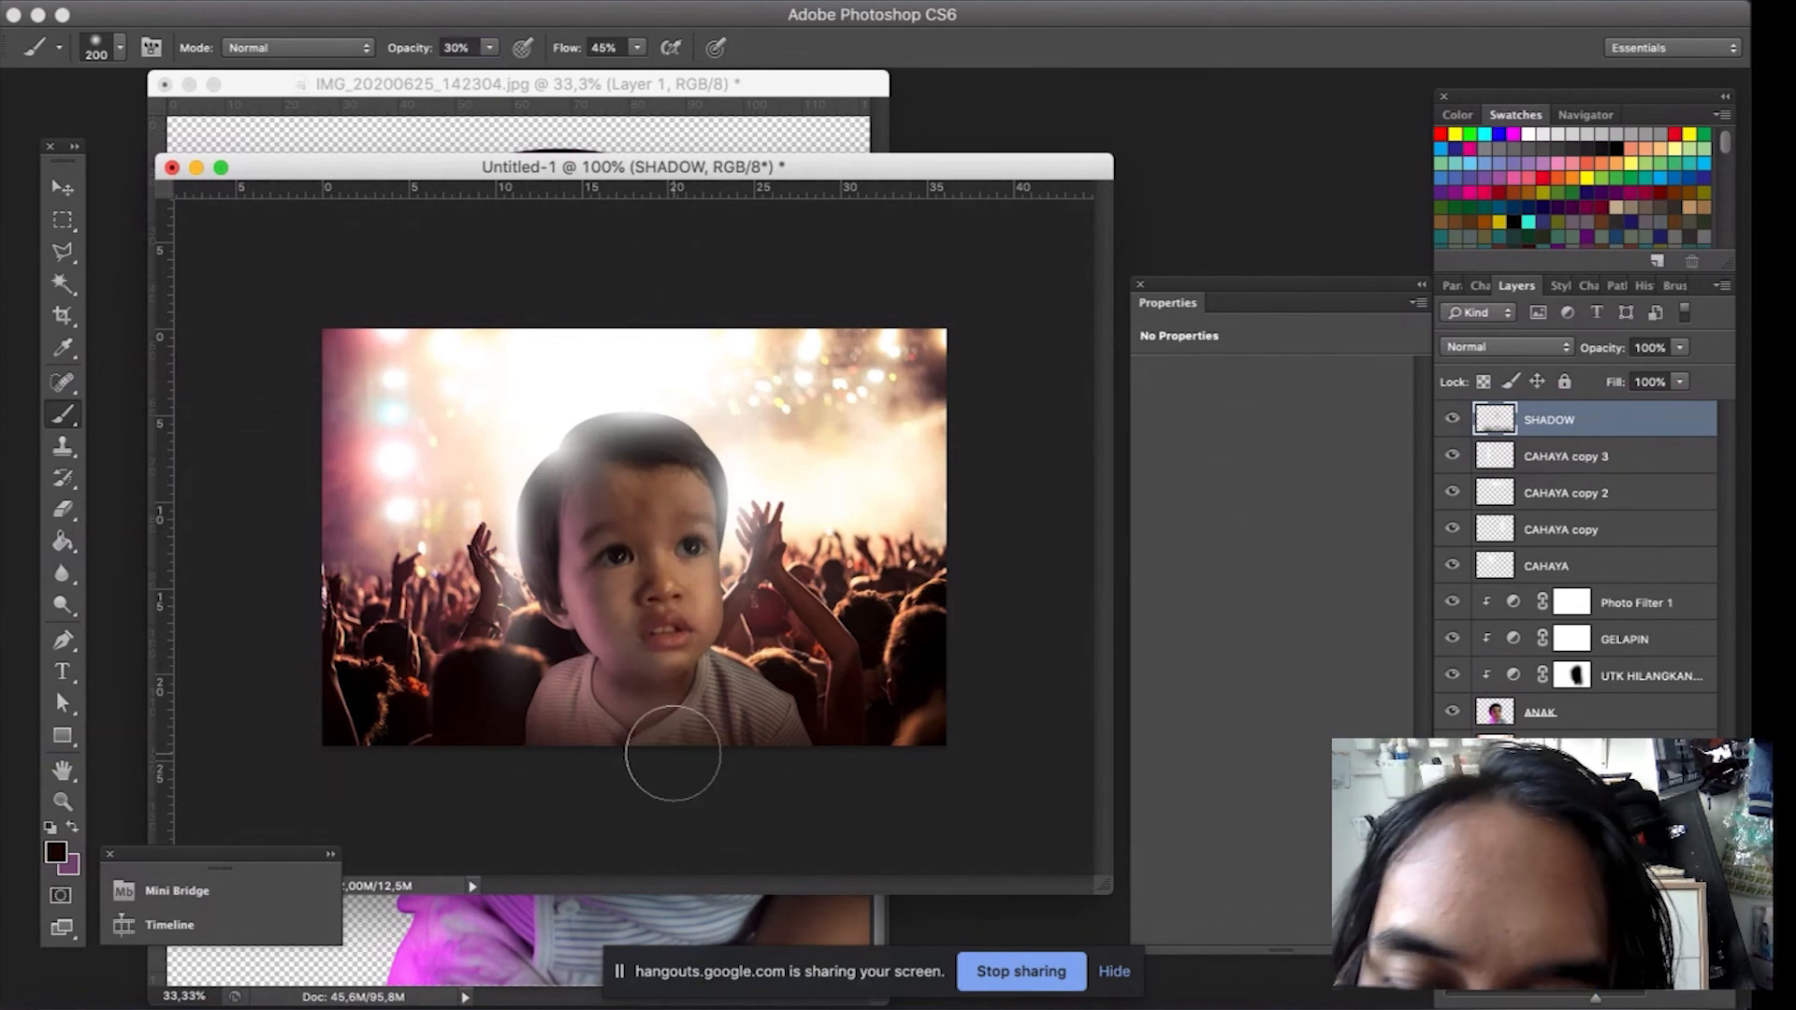
key("super+z")
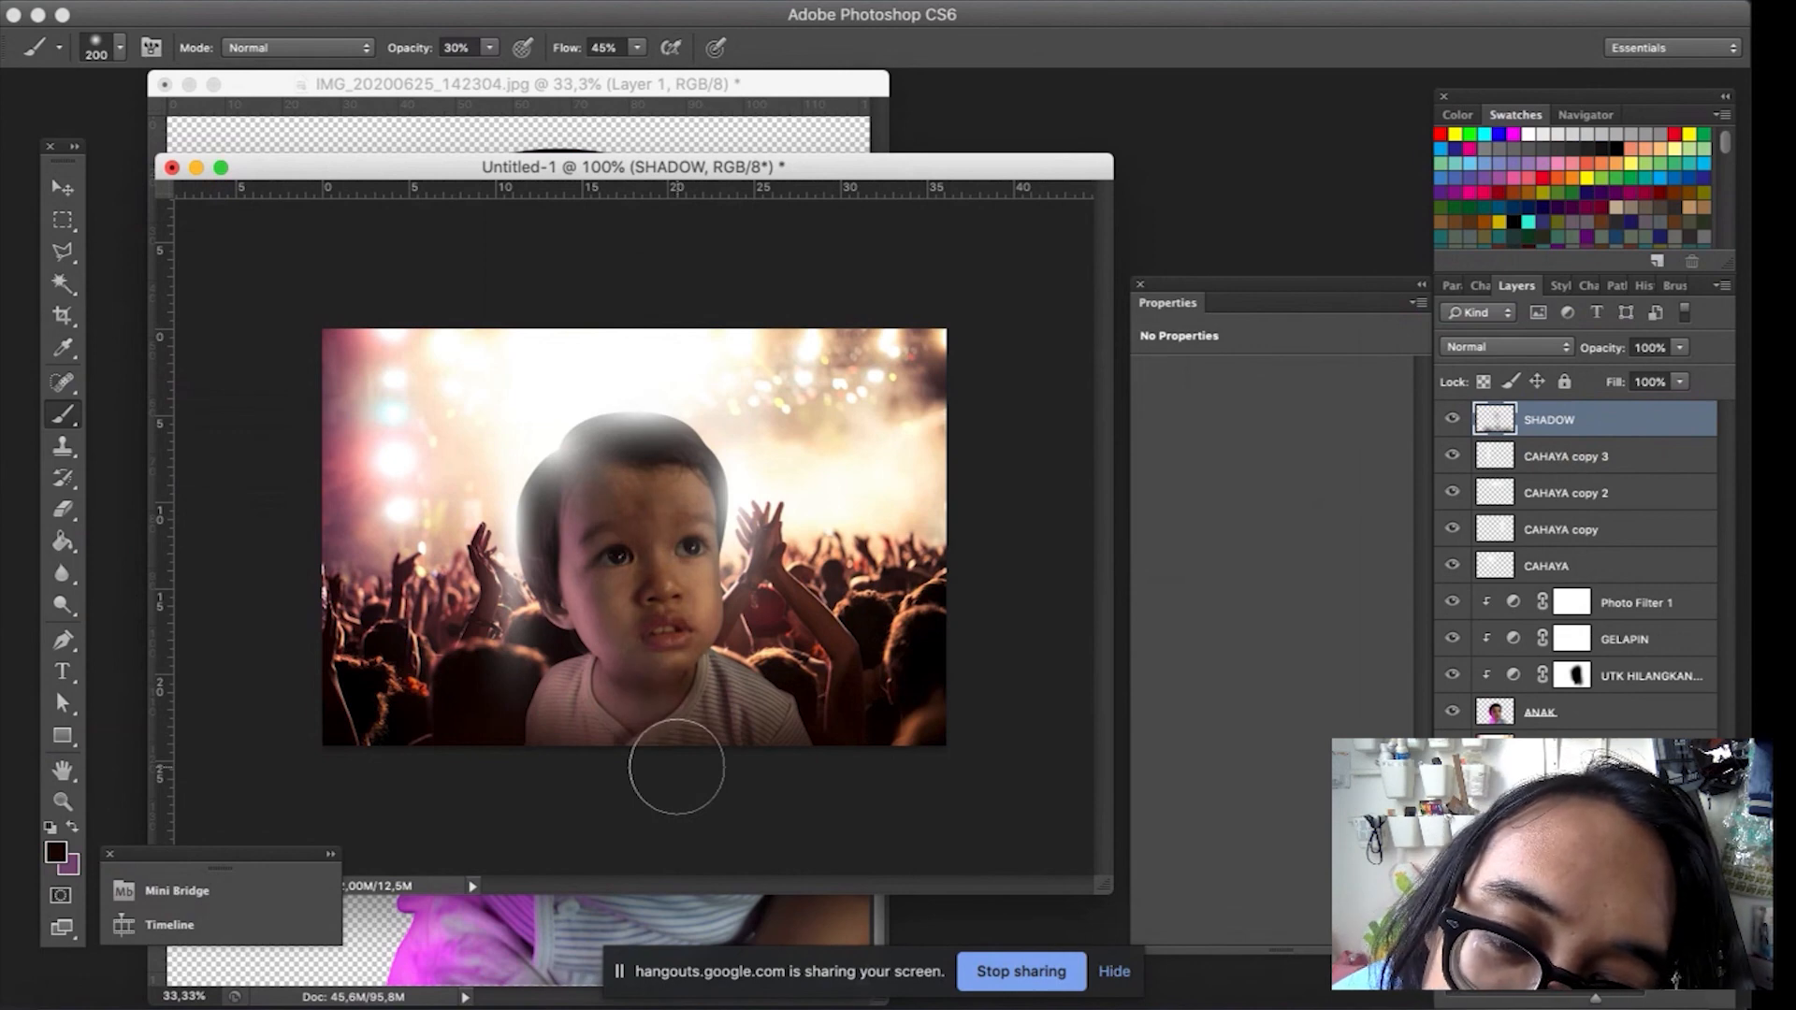
key("super+z")
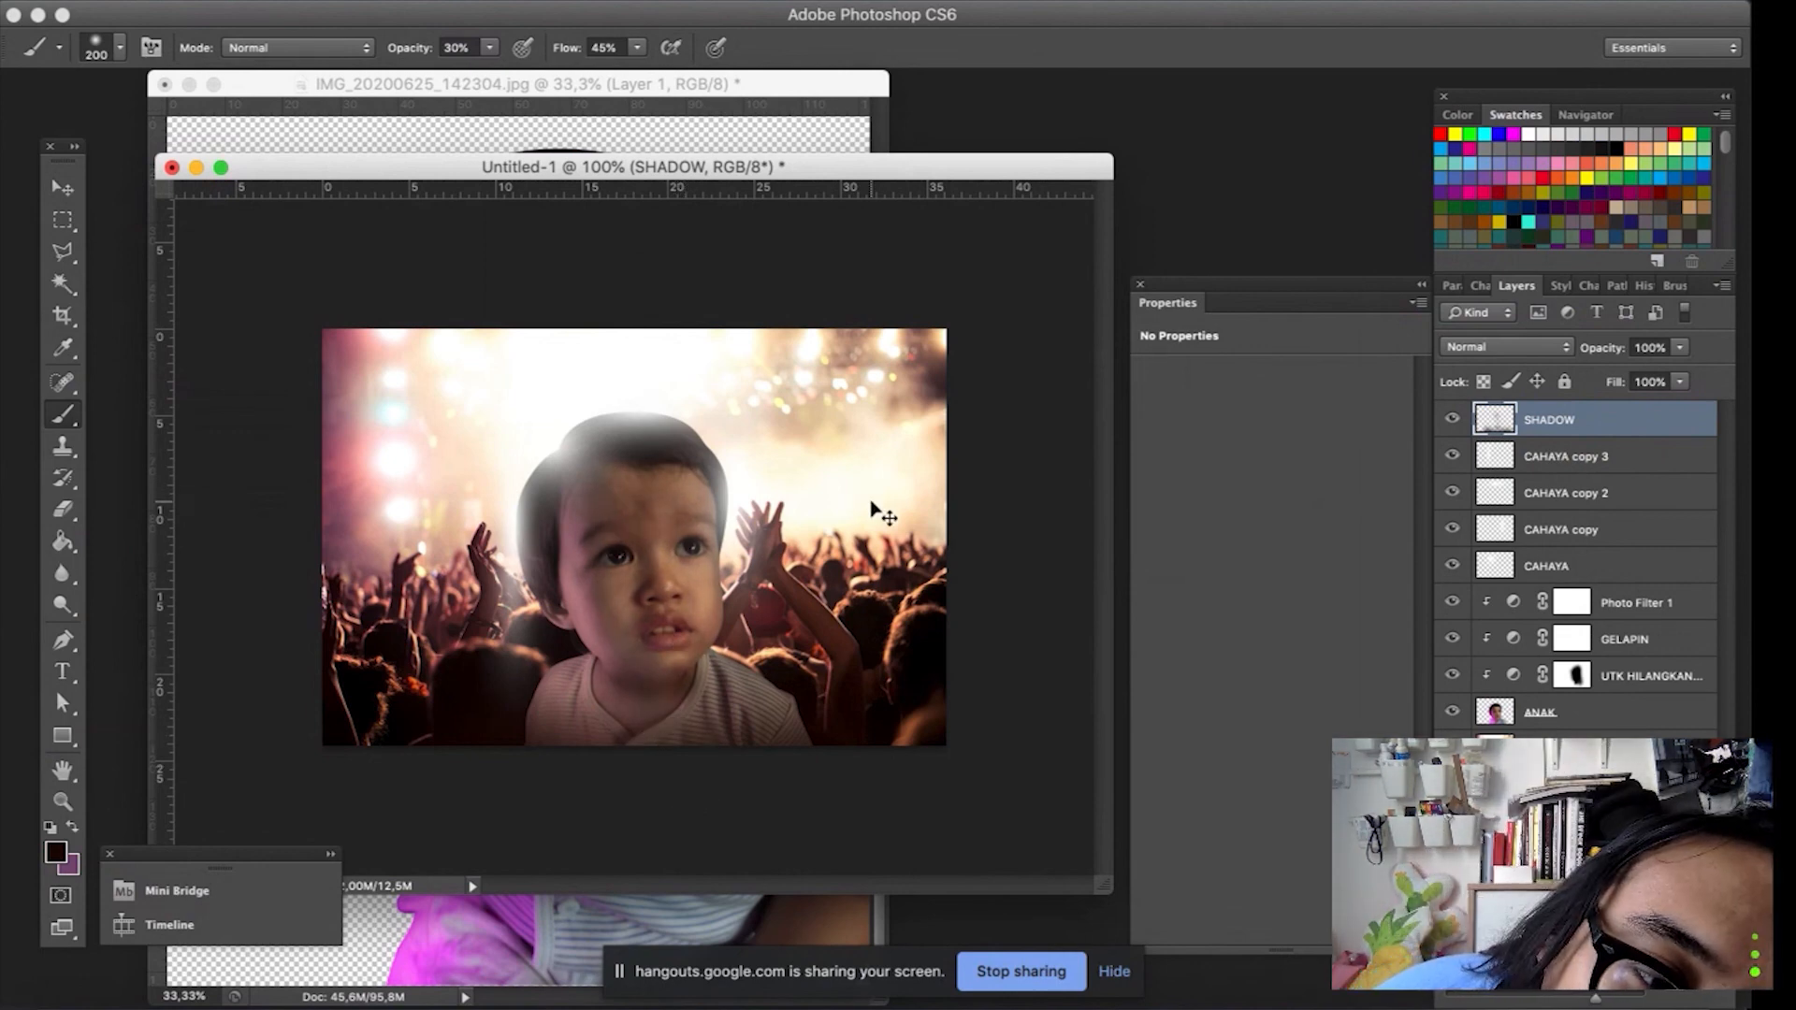
key("super+z")
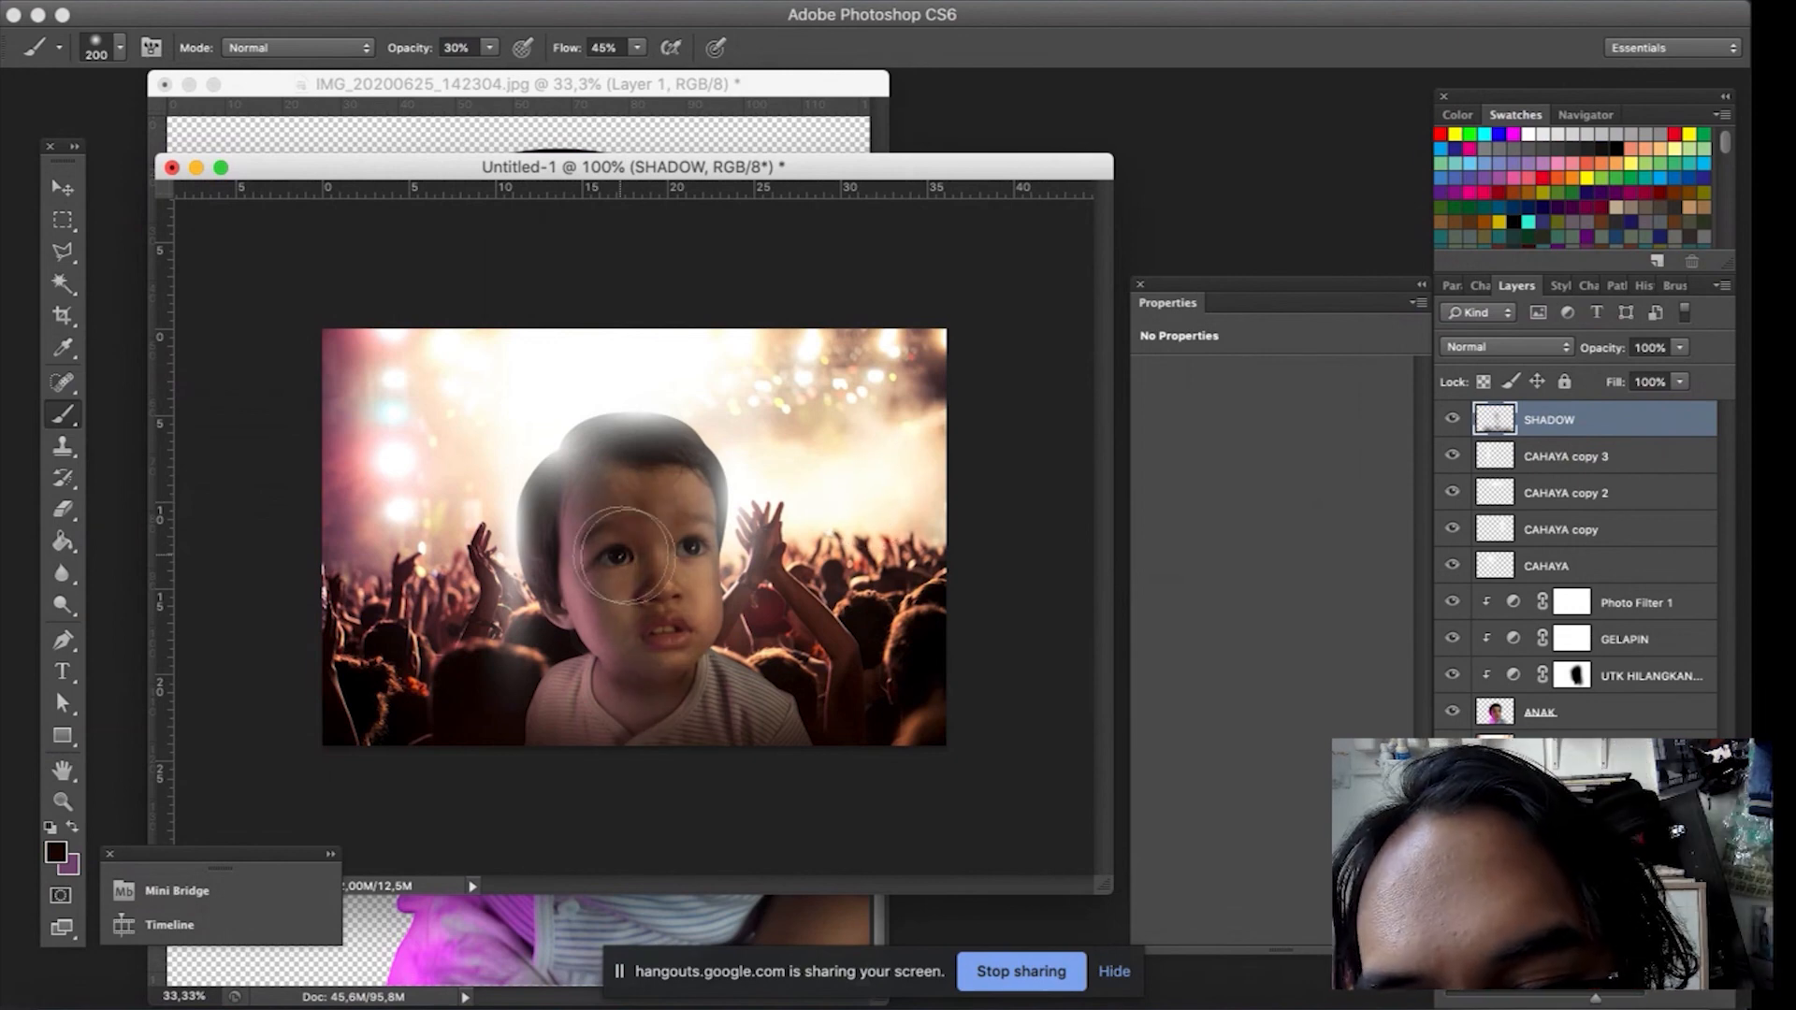
key("v")
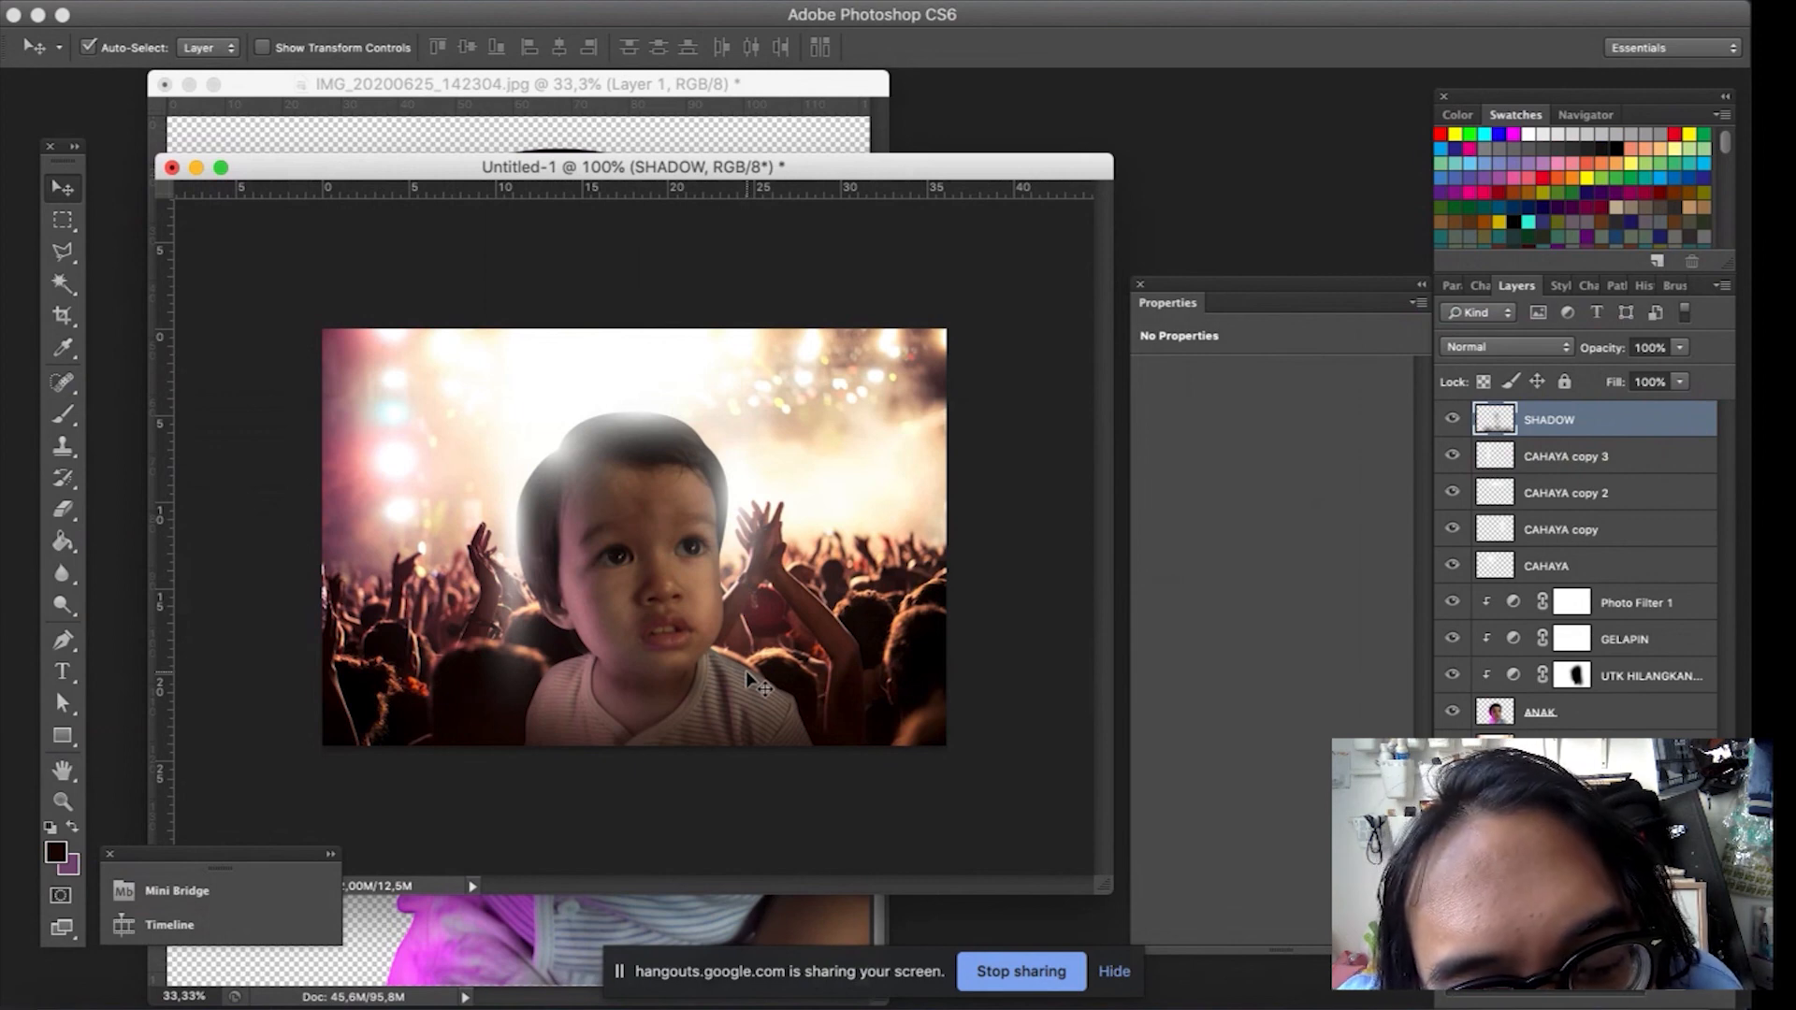
Compare the untreated cut-out in Snapshot 1 with the finished composite in Snapshot 2, ending on Snapshot 2.
left_click(1643, 286)
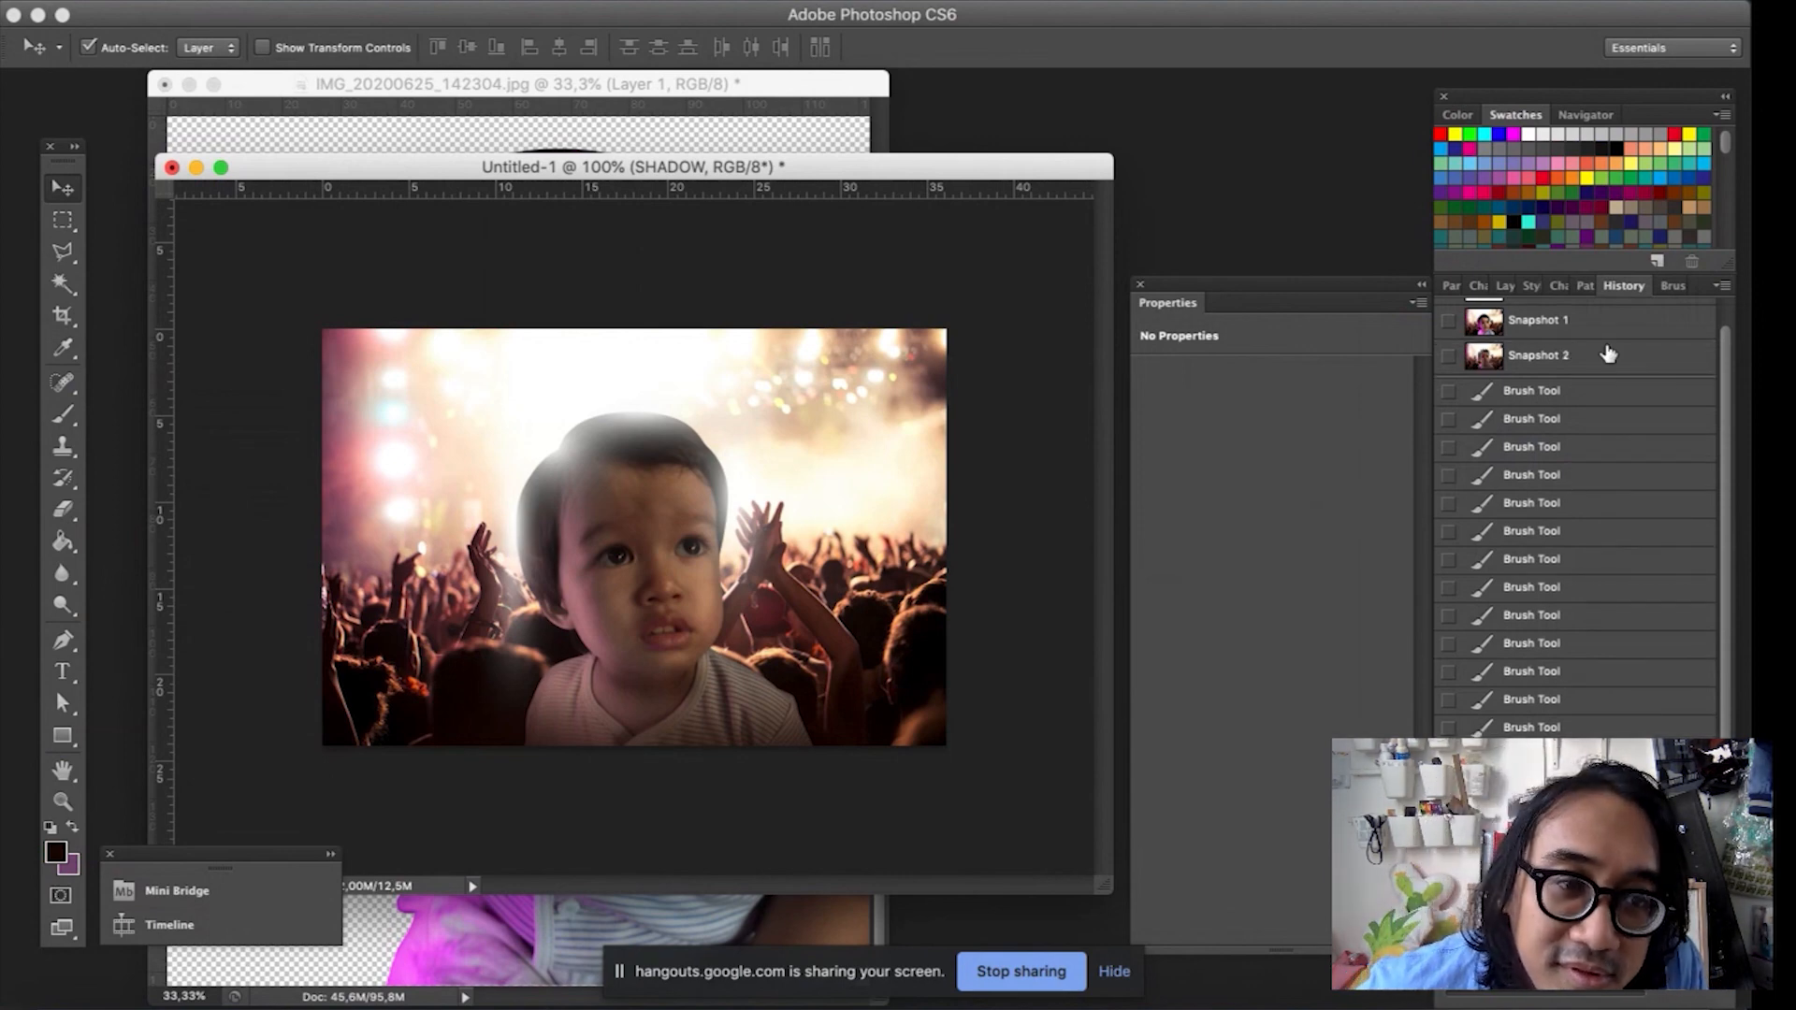
scroll(1611, 363, "up", 1)
left_click(1583, 356)
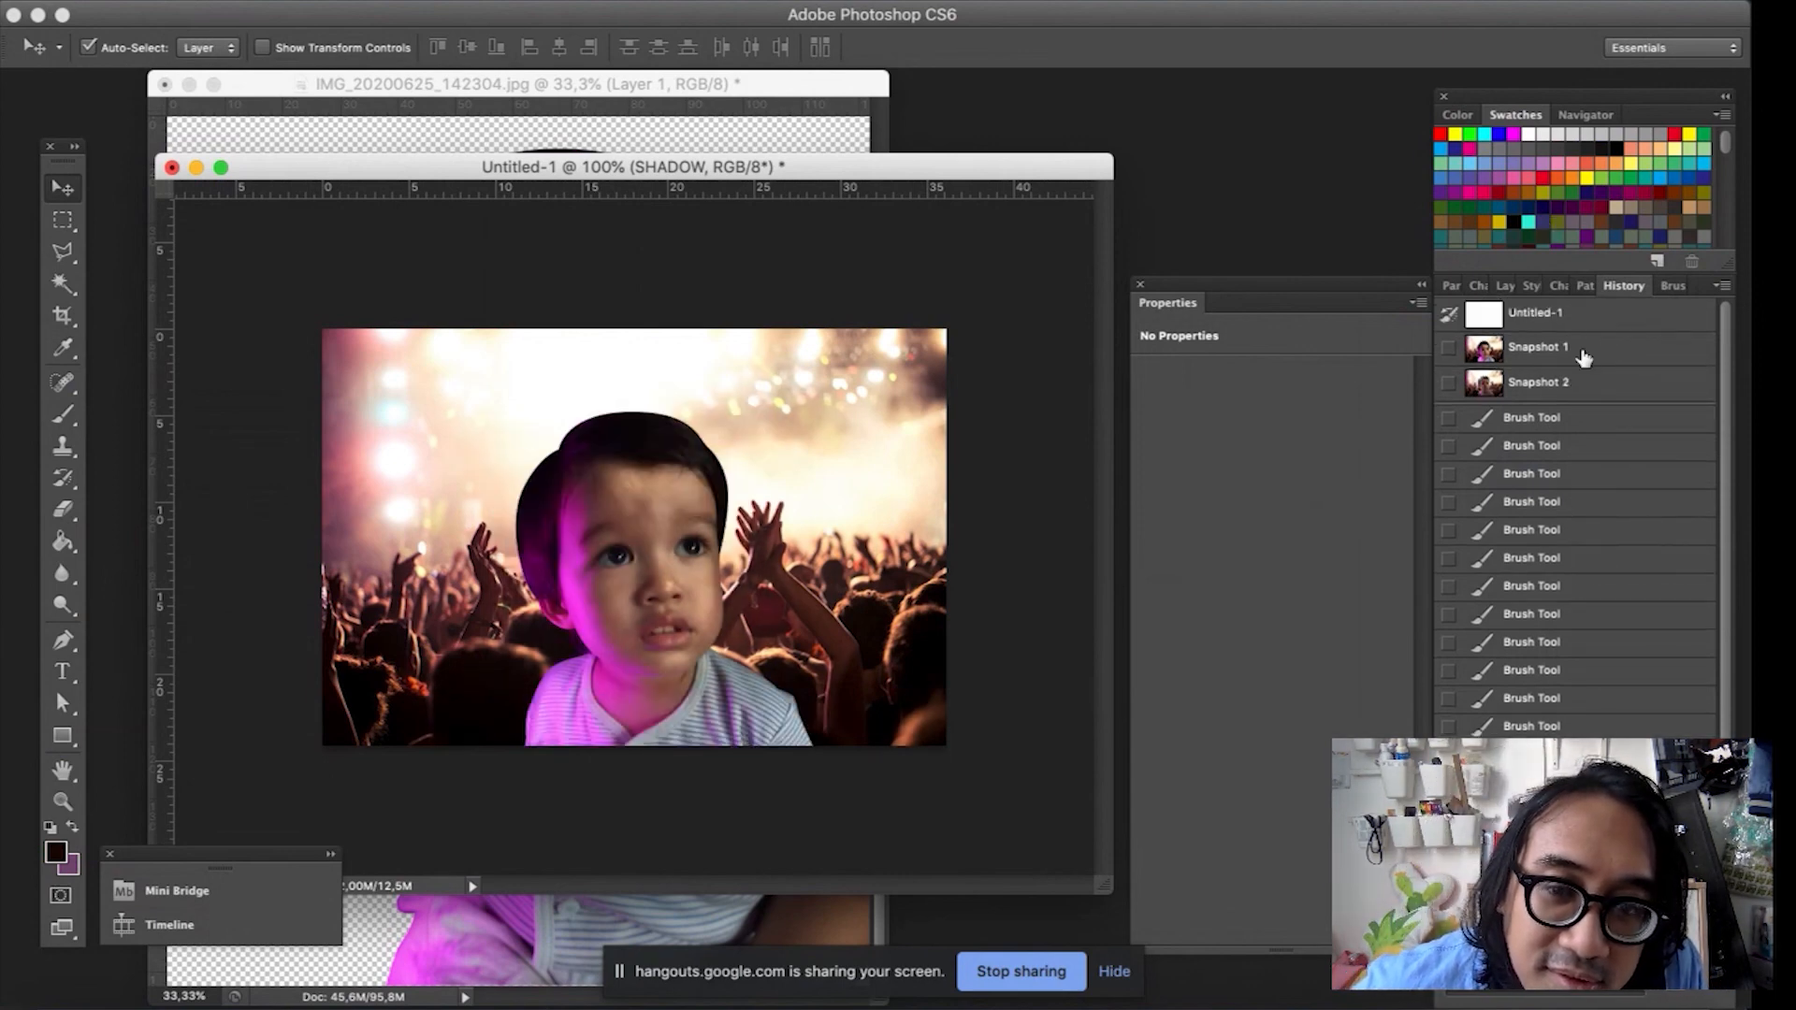
left_click(1582, 355)
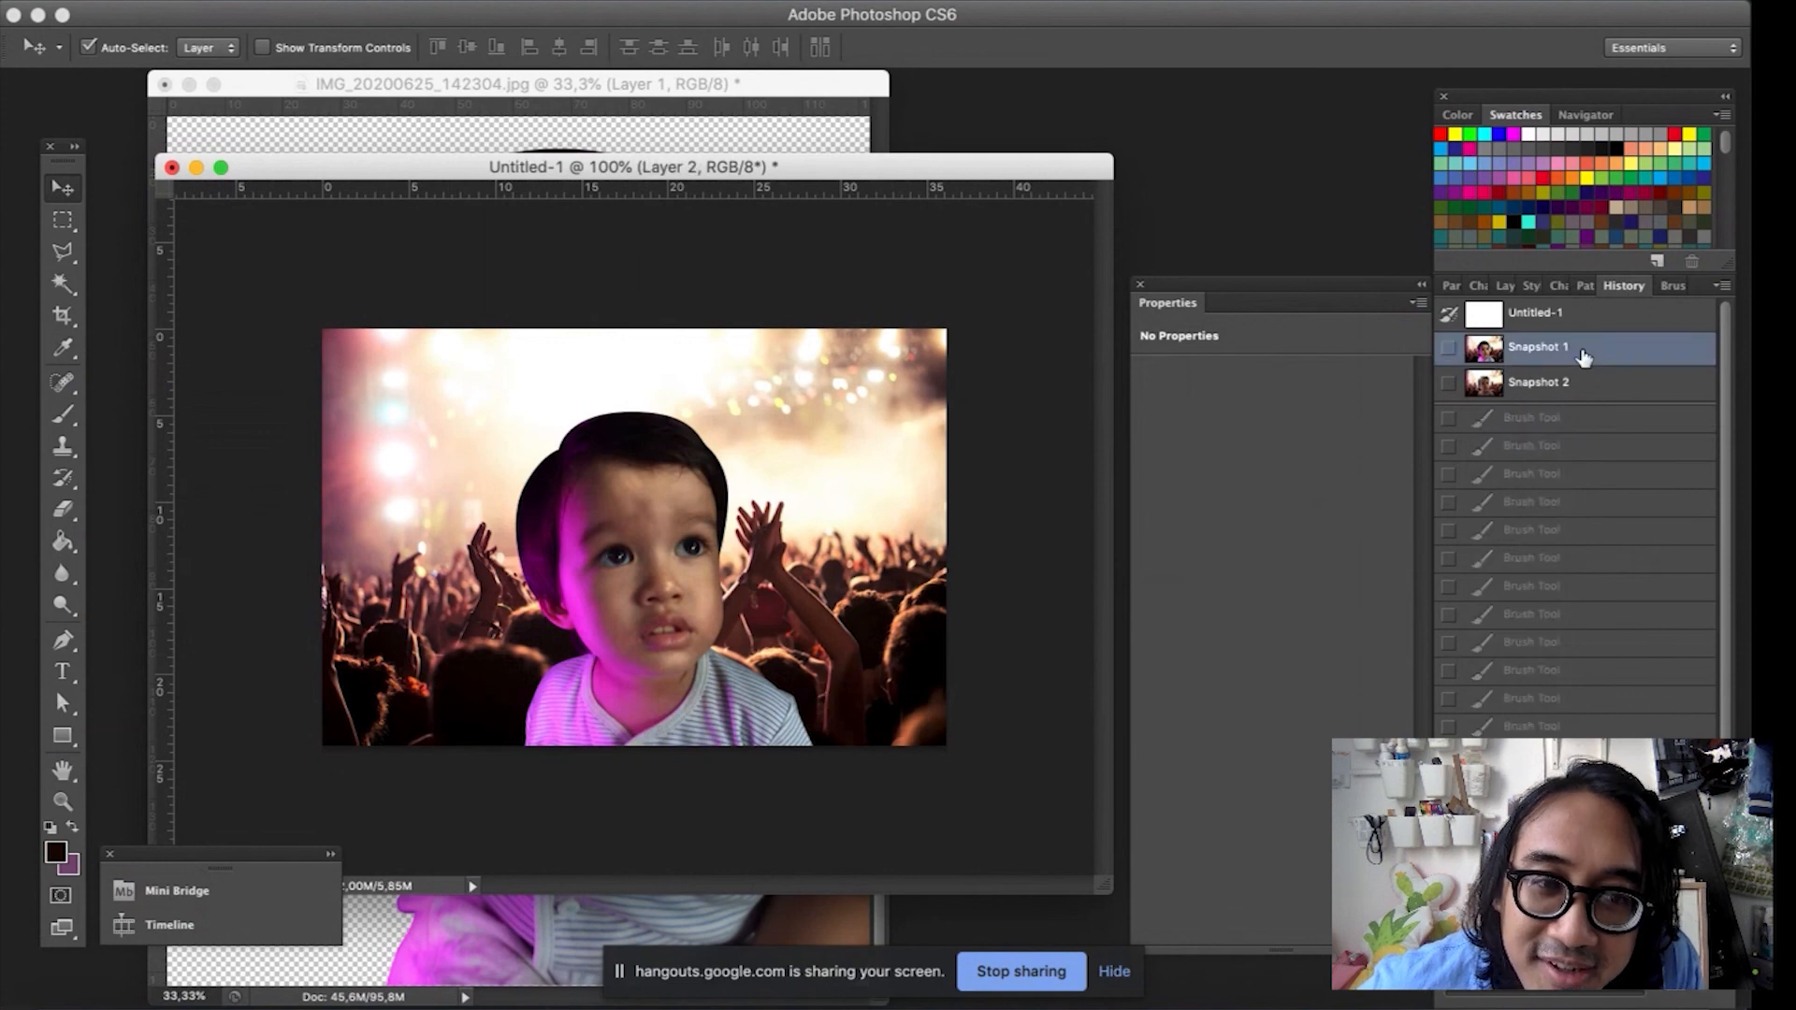
left_click(1583, 385)
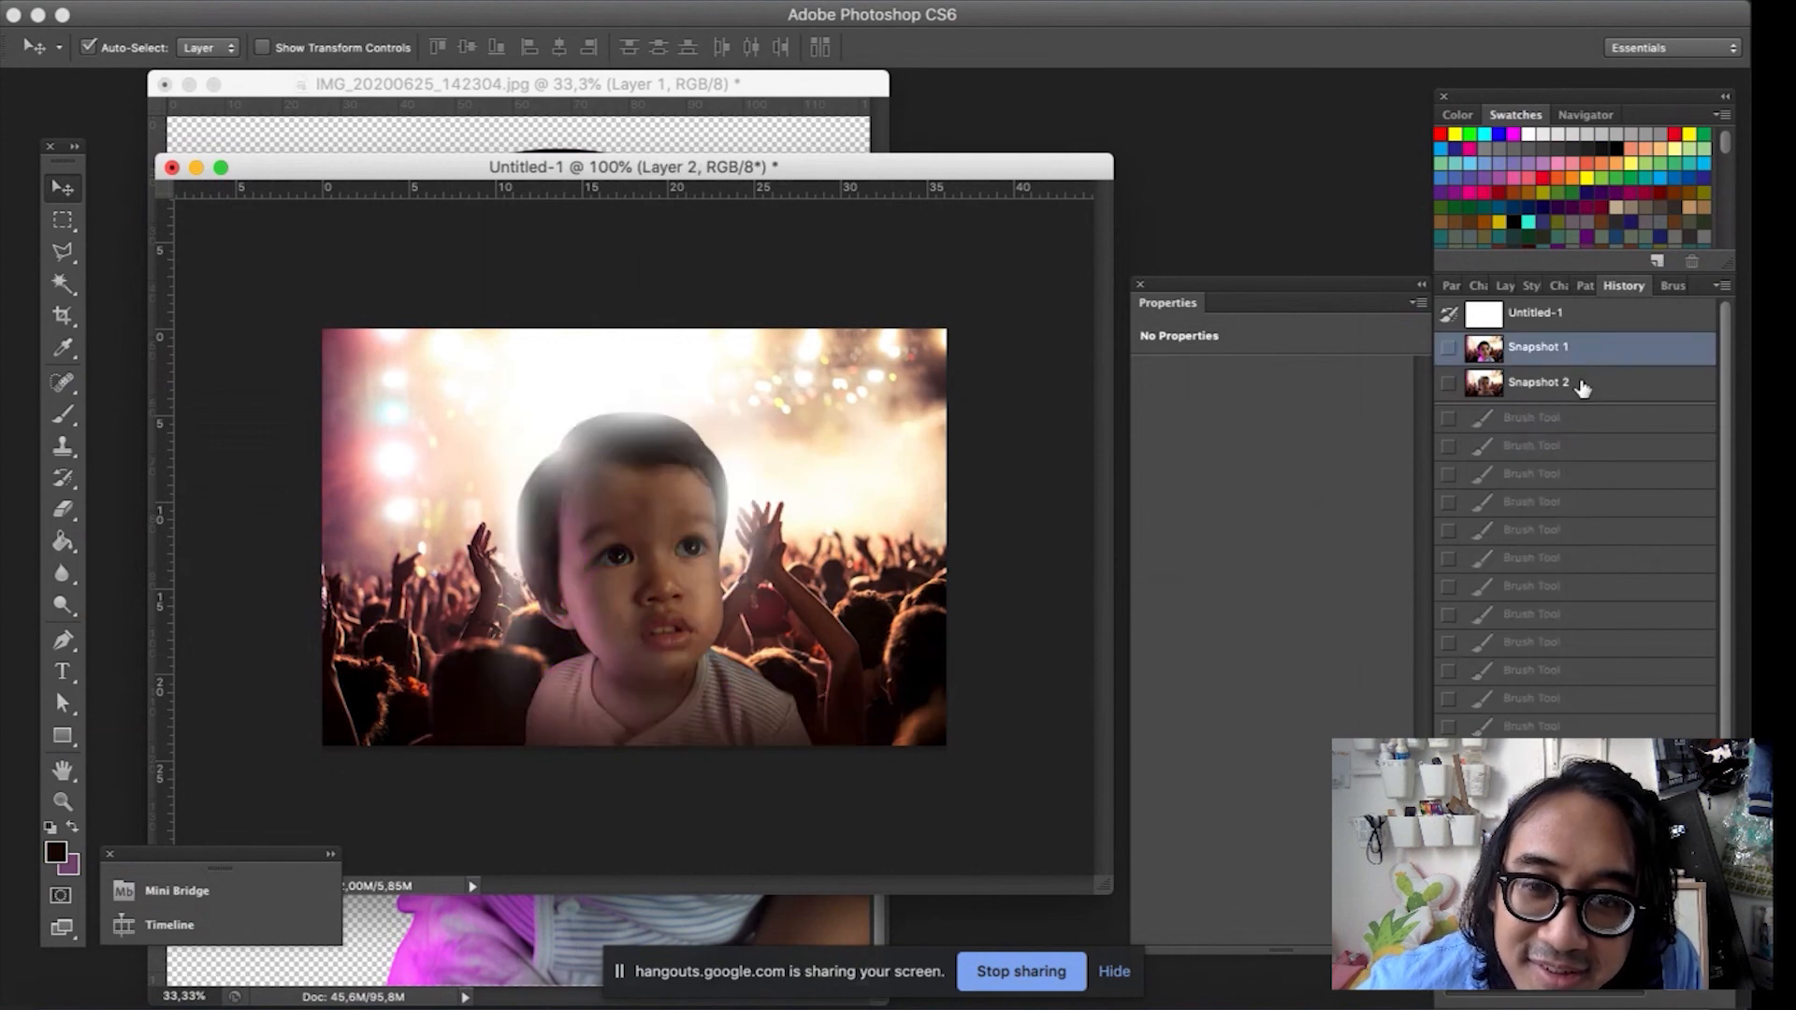
left_click(1581, 379)
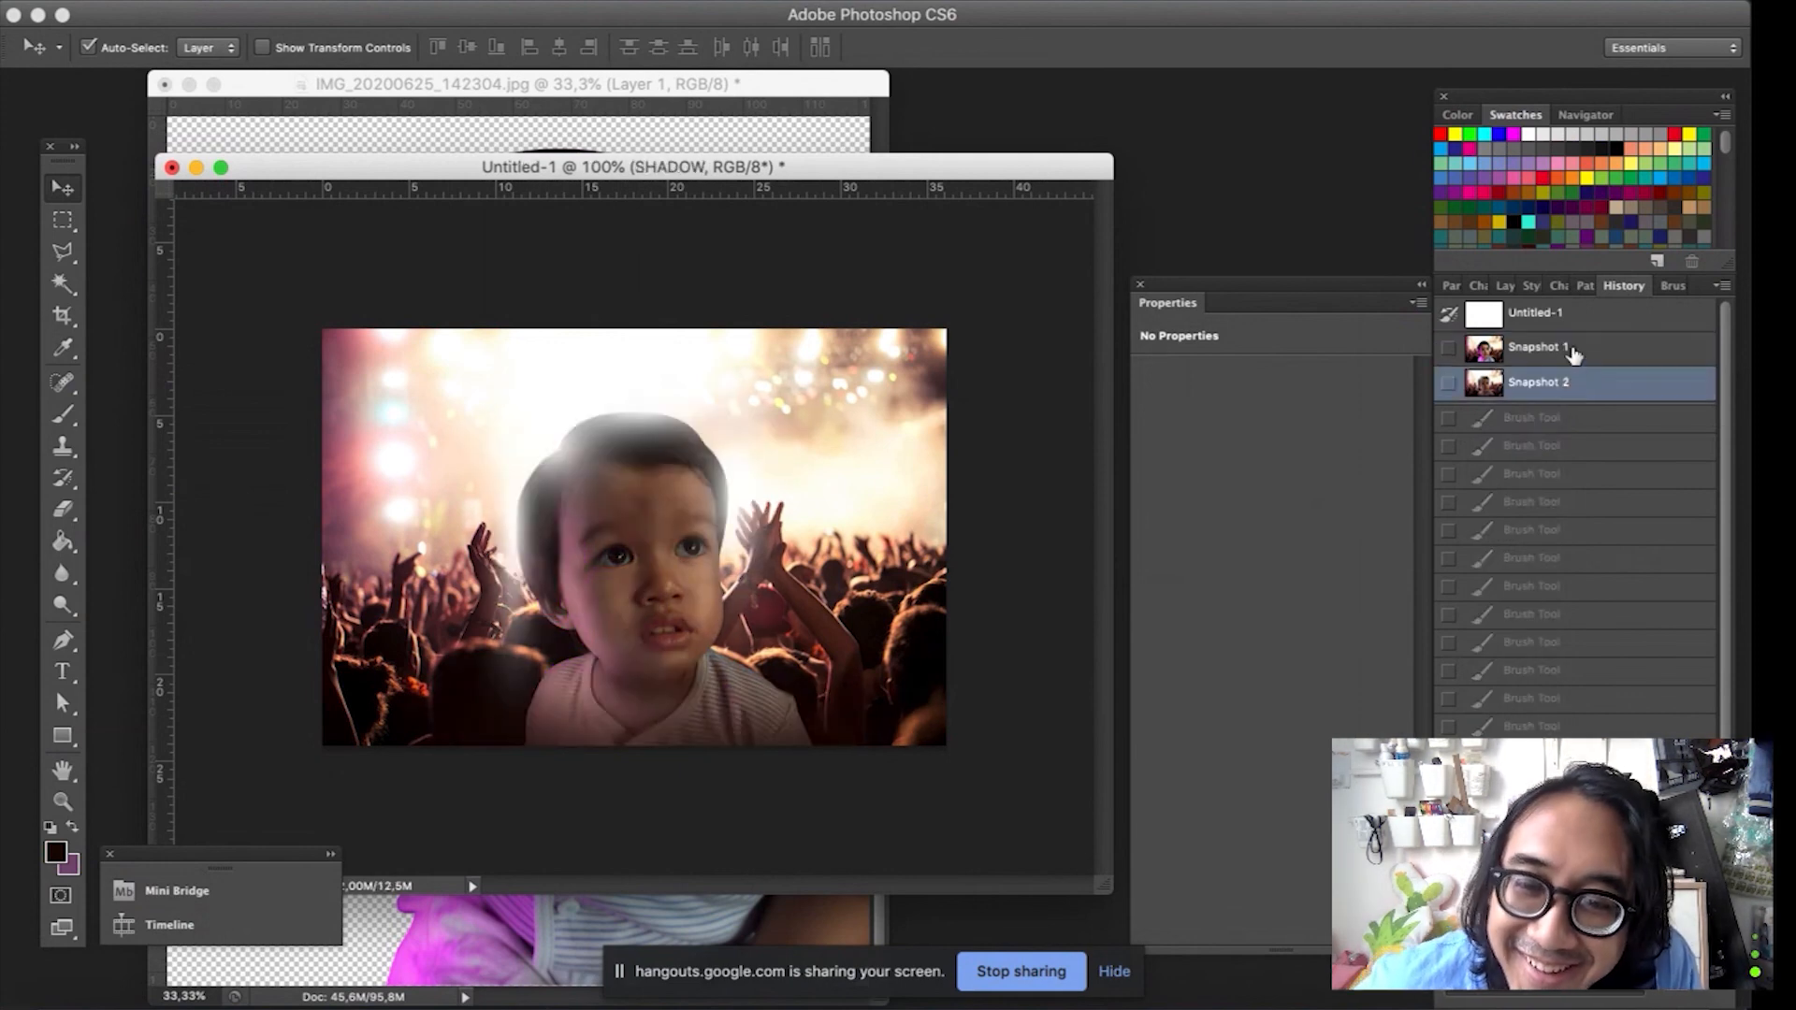
left_click(1575, 354)
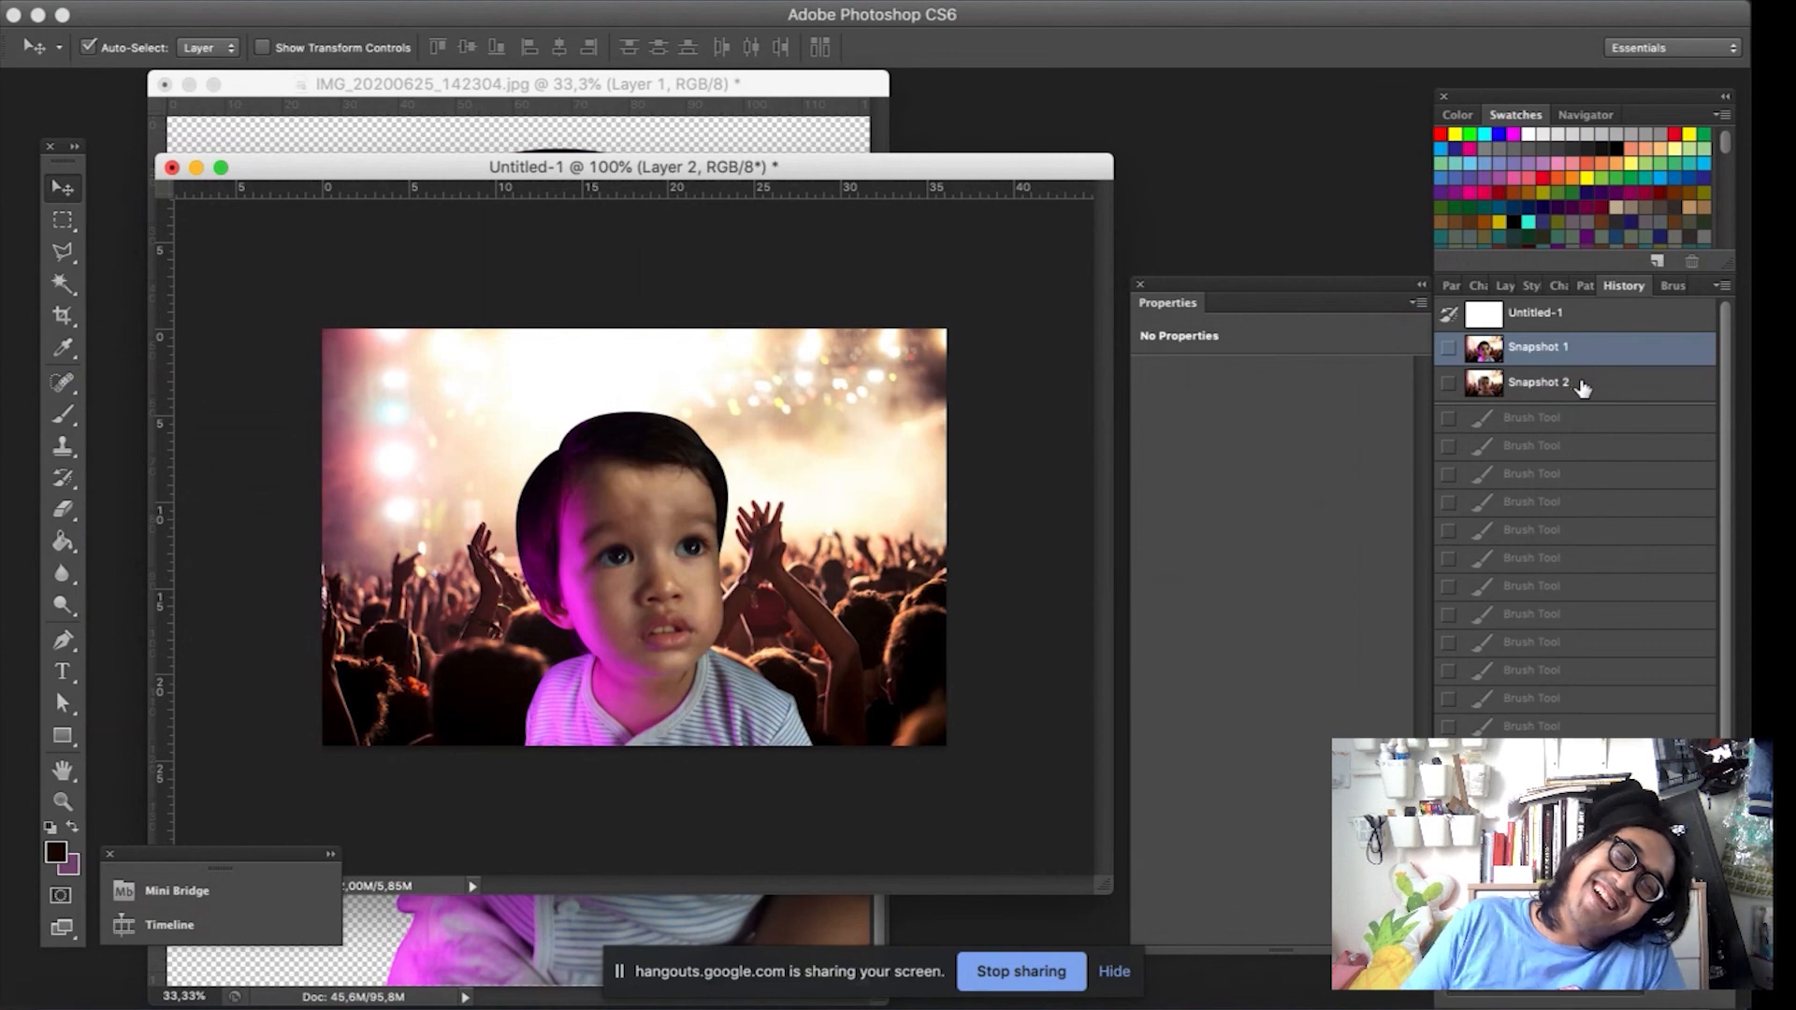
left_click(1580, 386)
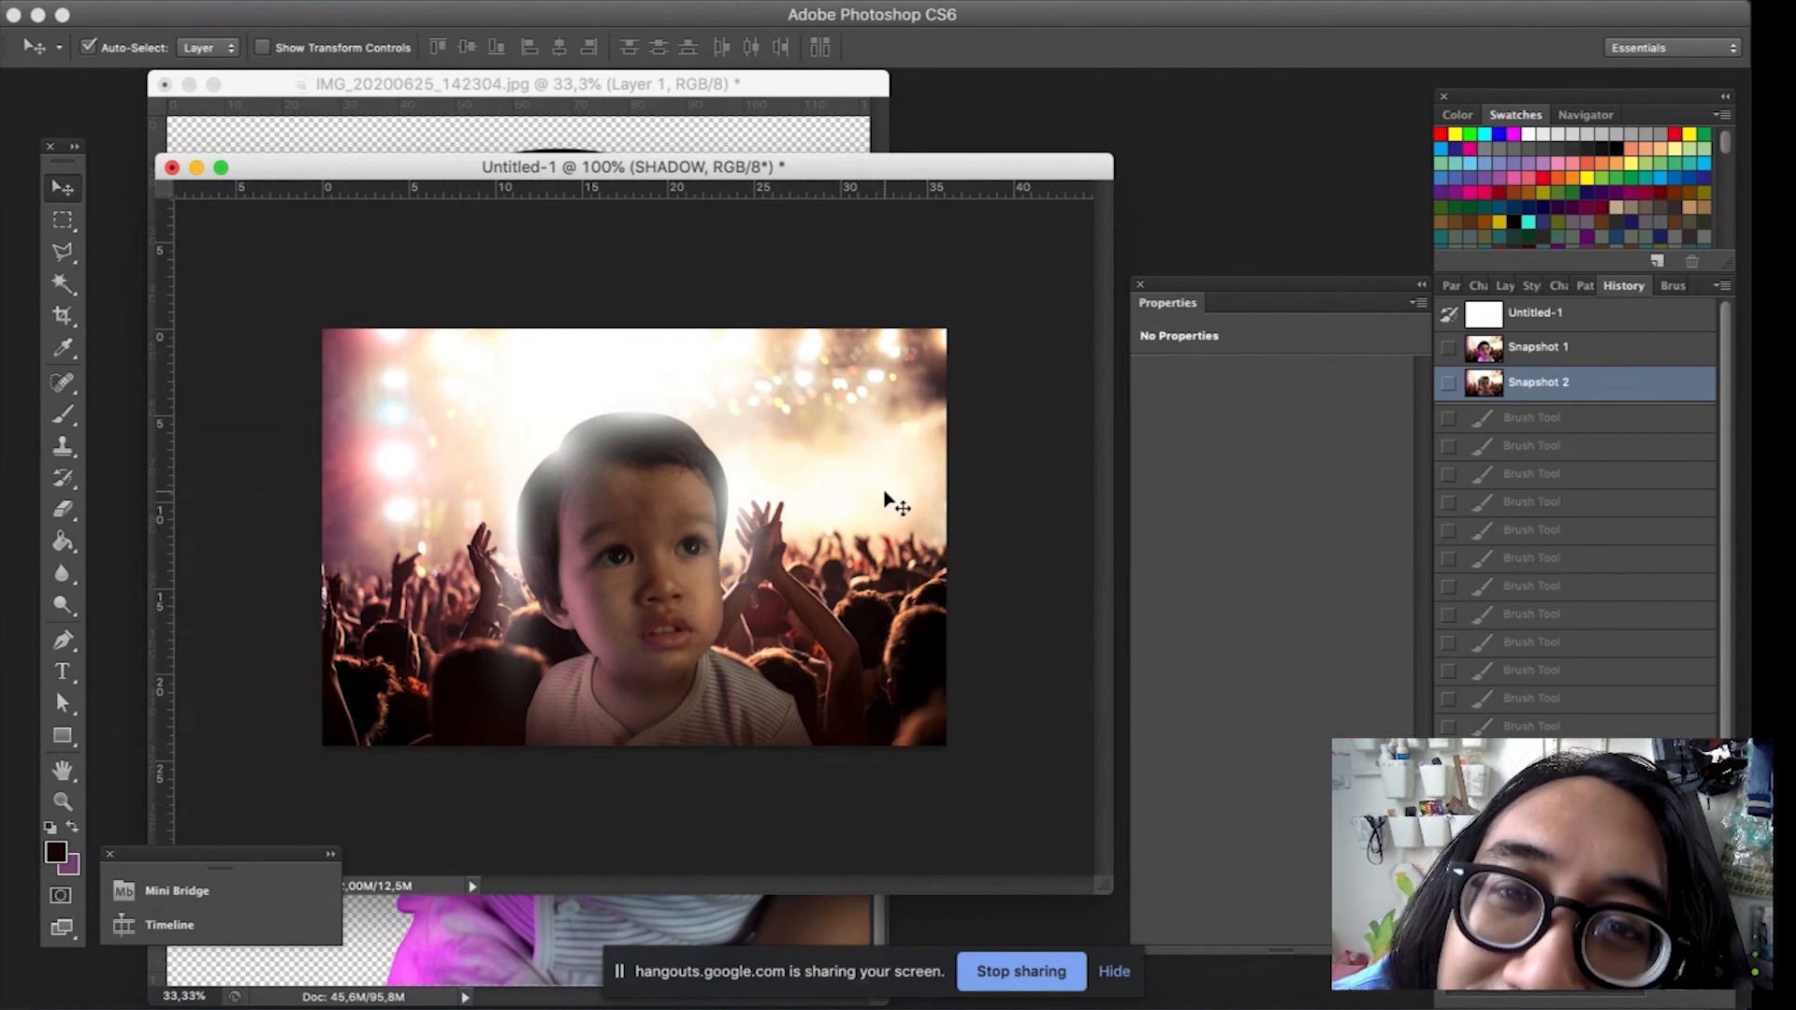
left_click(1545, 384)
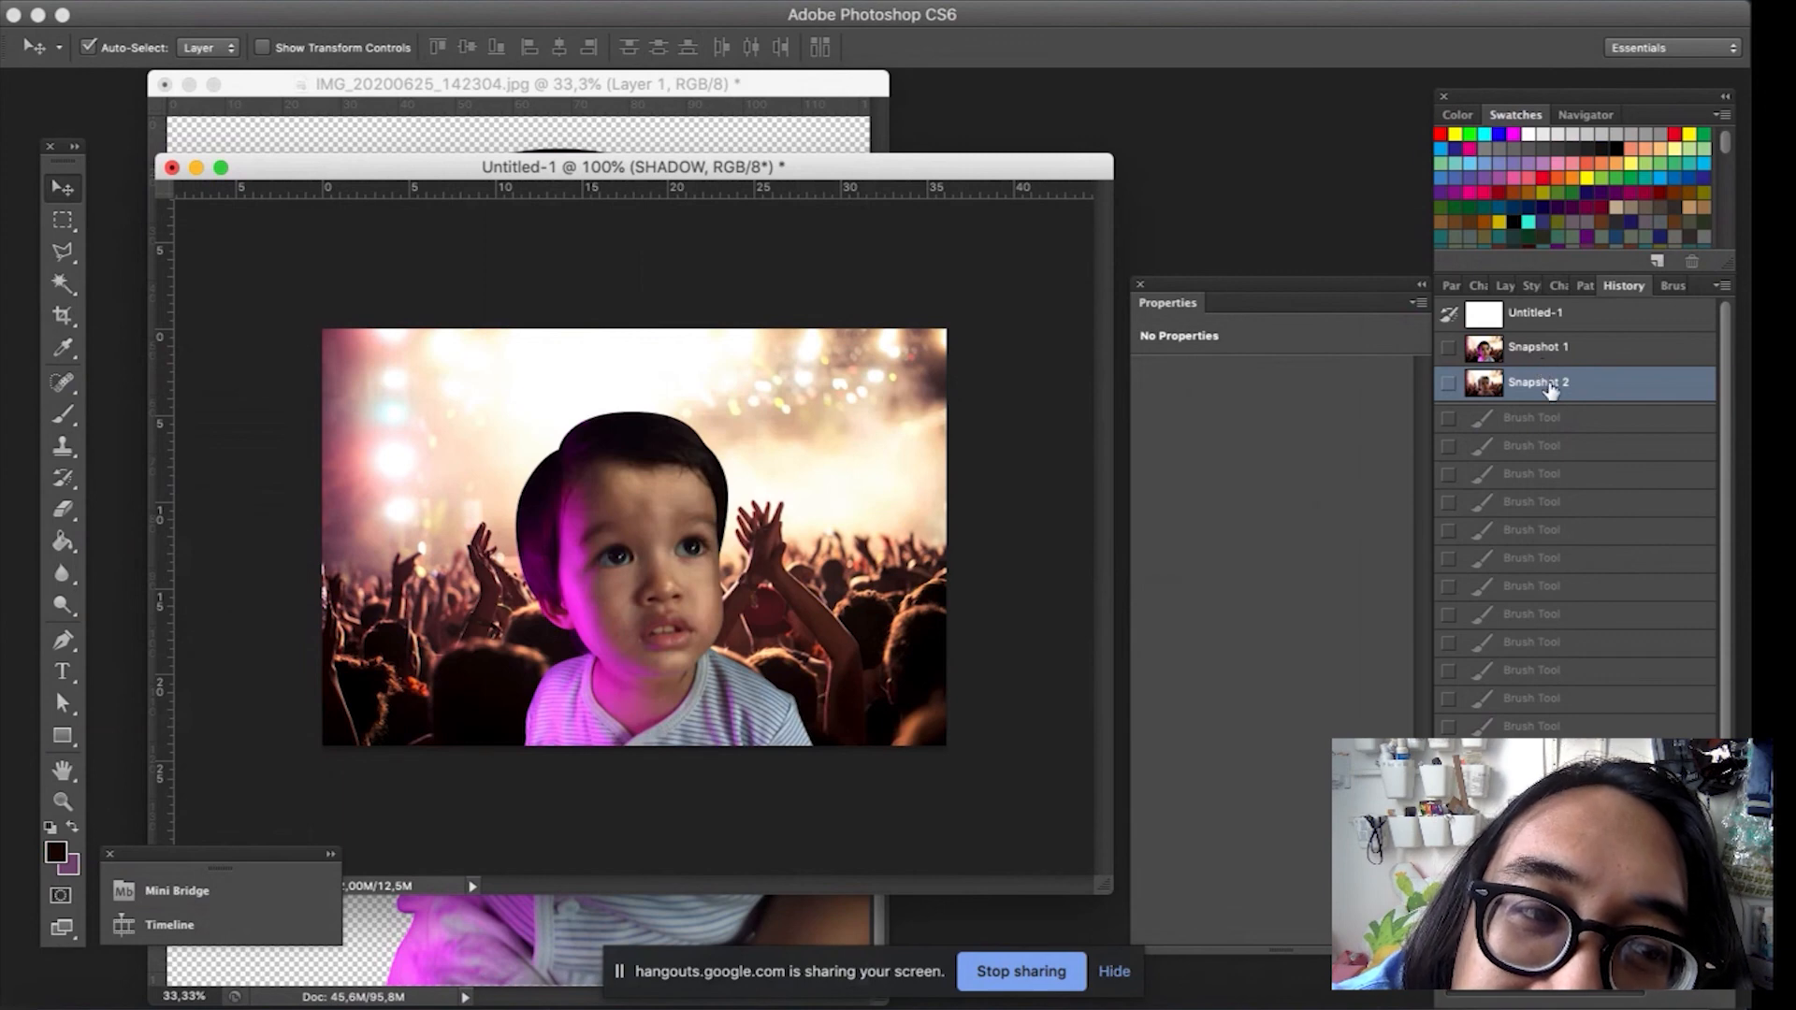
key("super+z")
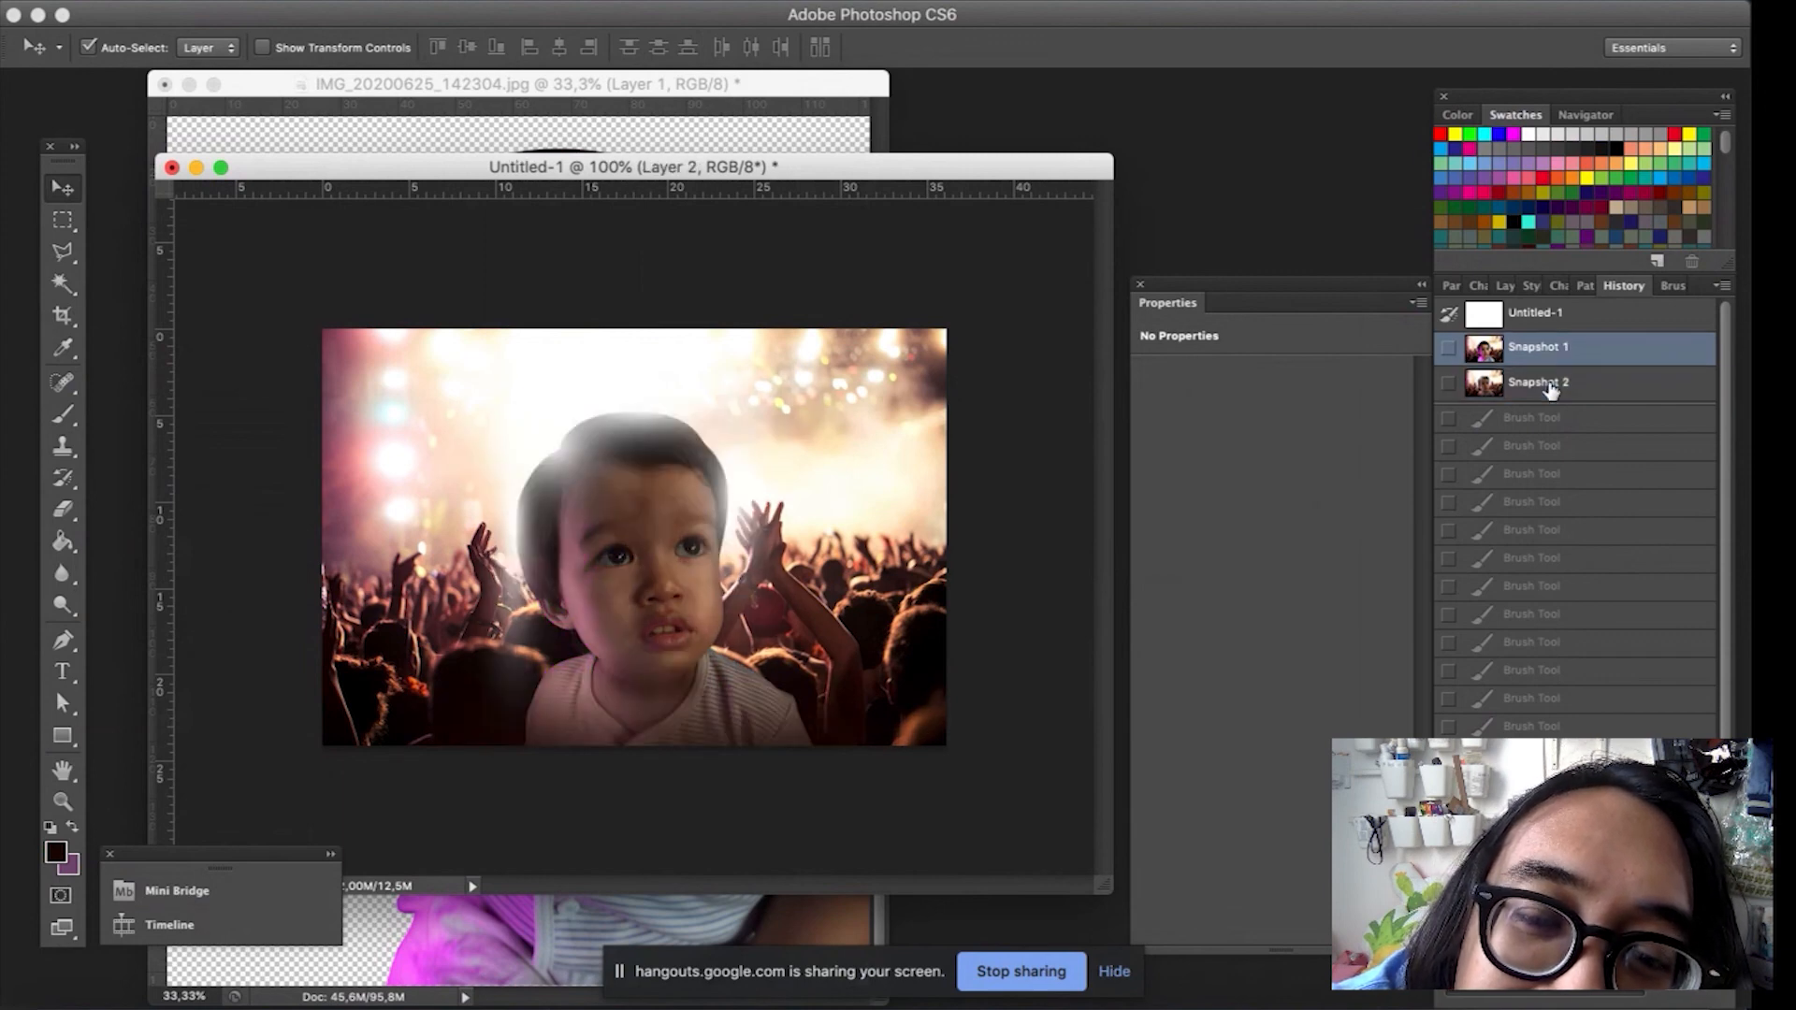
left_click(1550, 390)
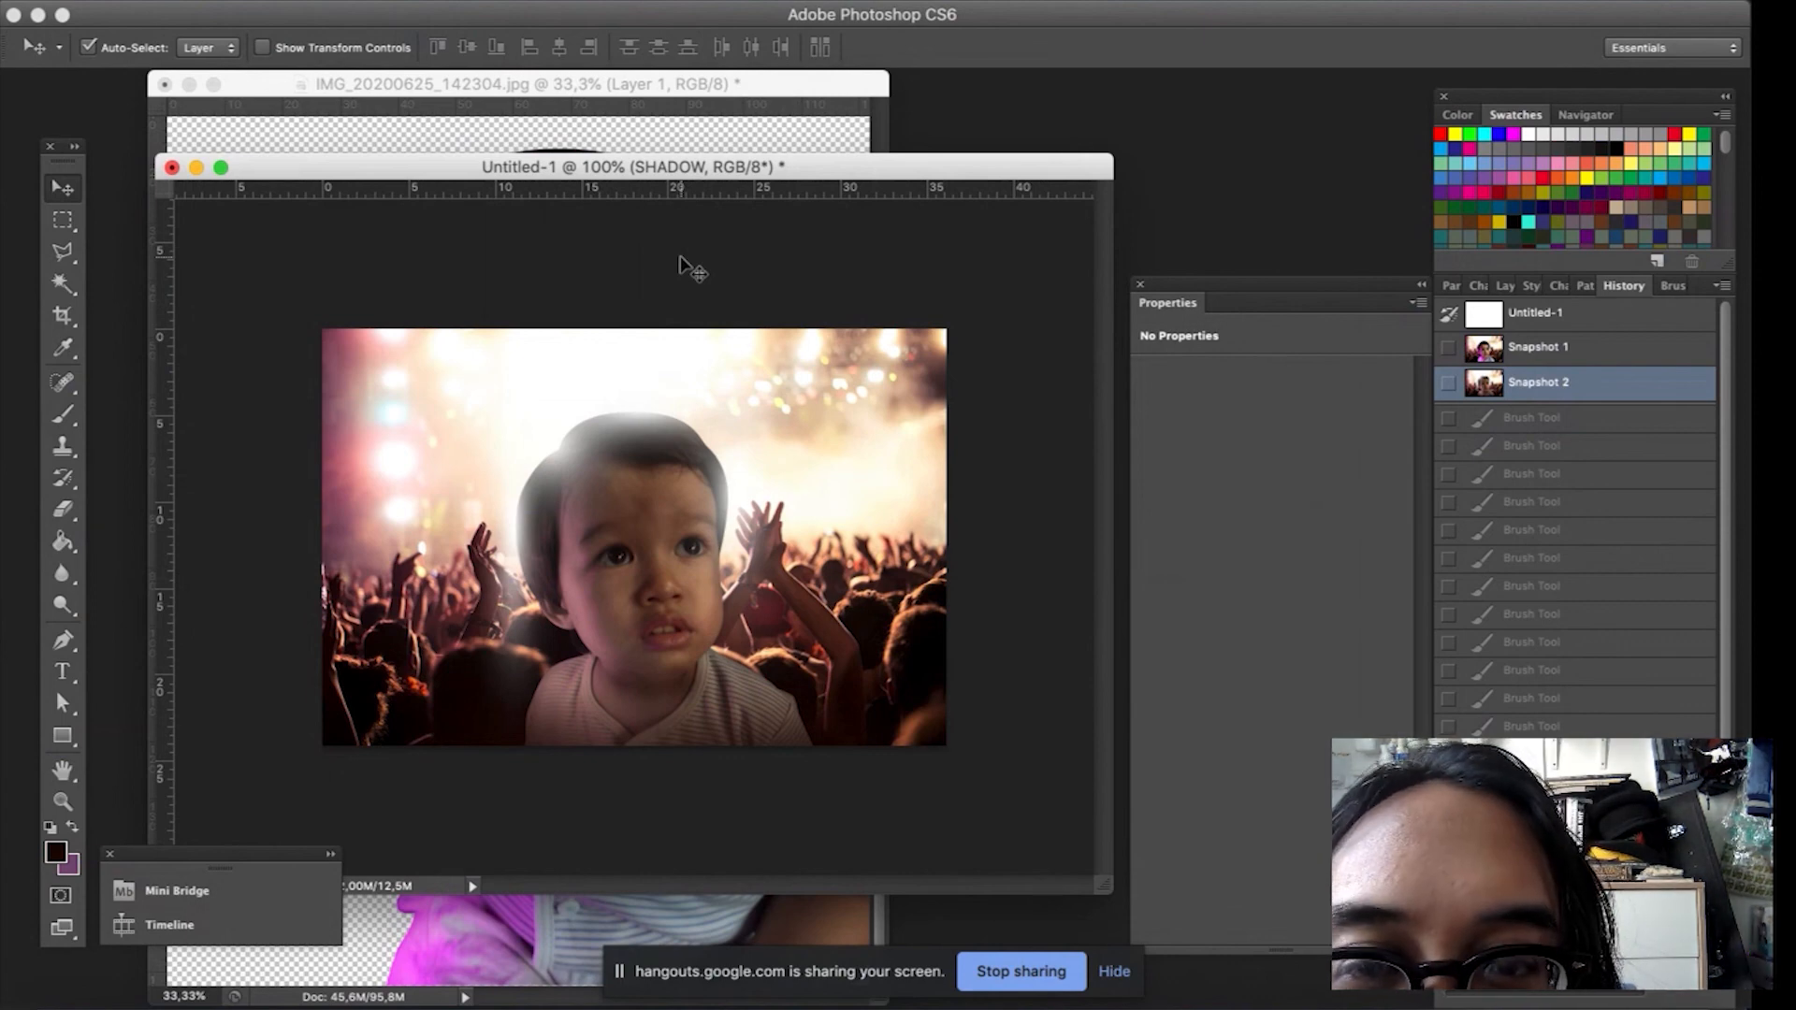
Revert IMG_20200625_142304.jpg to its originally opened state so the uncut photo is shown.
left_click(634, 81)
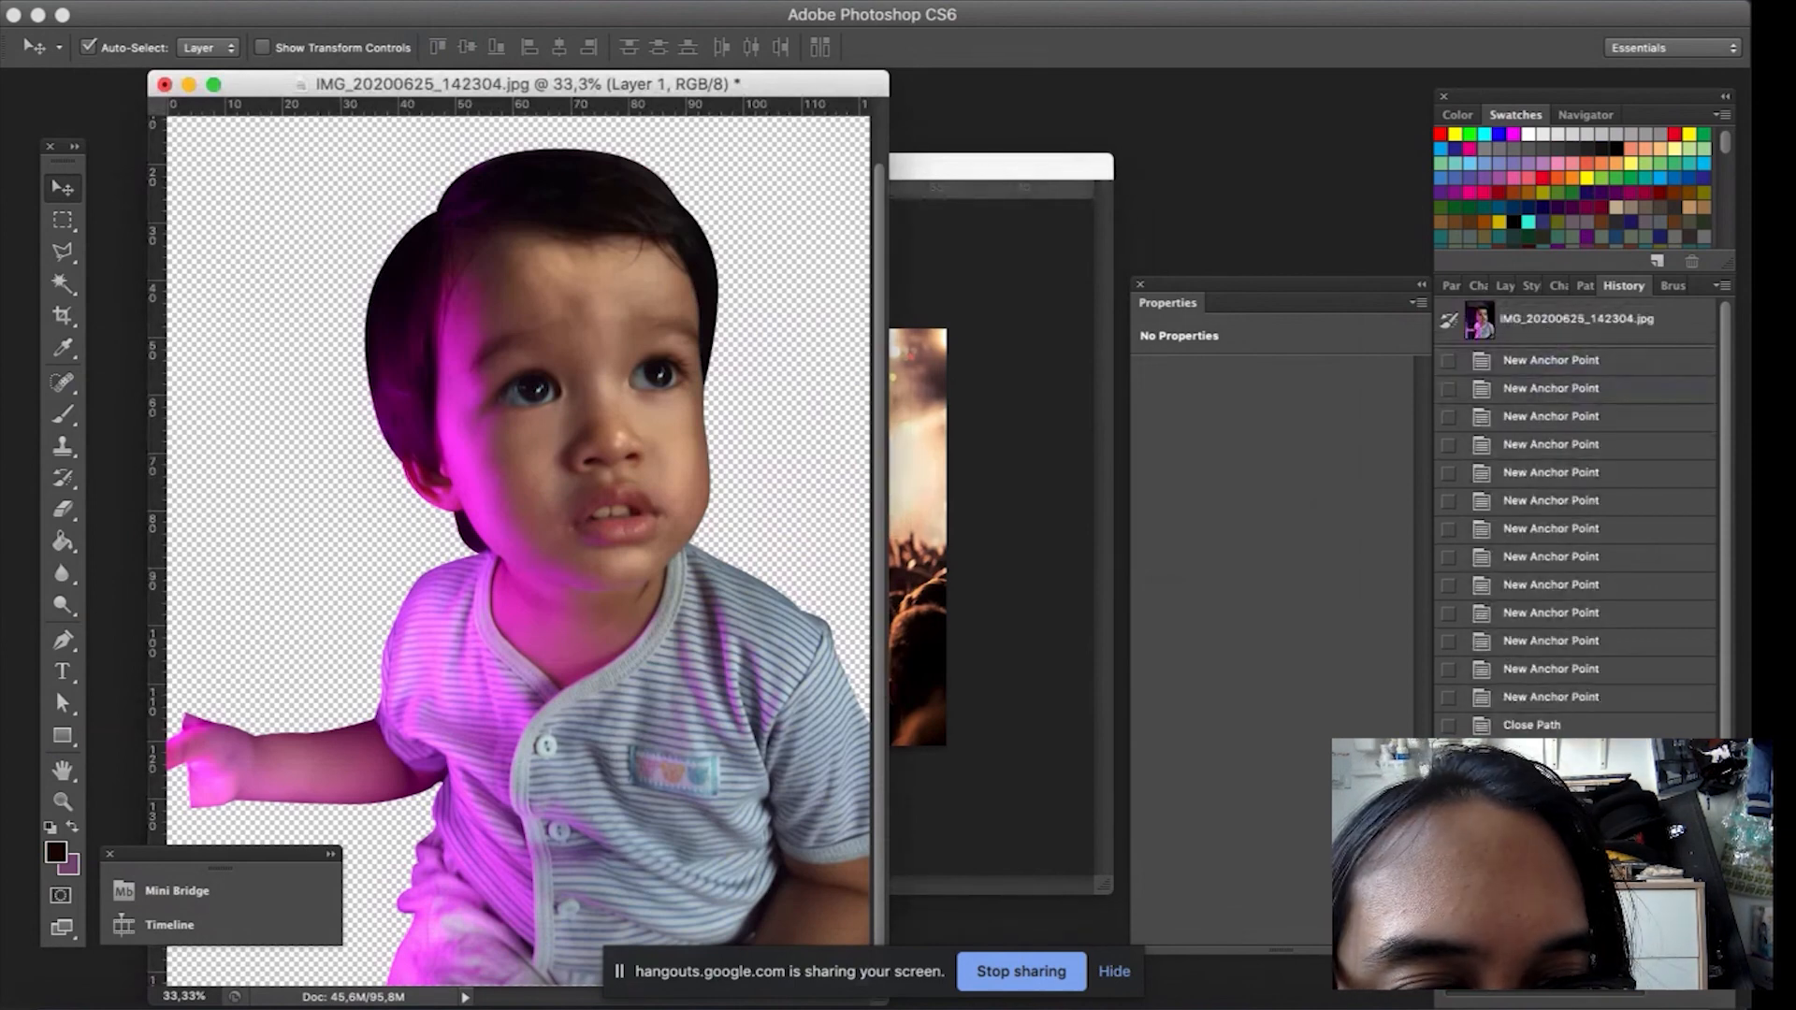
left_click(1557, 325)
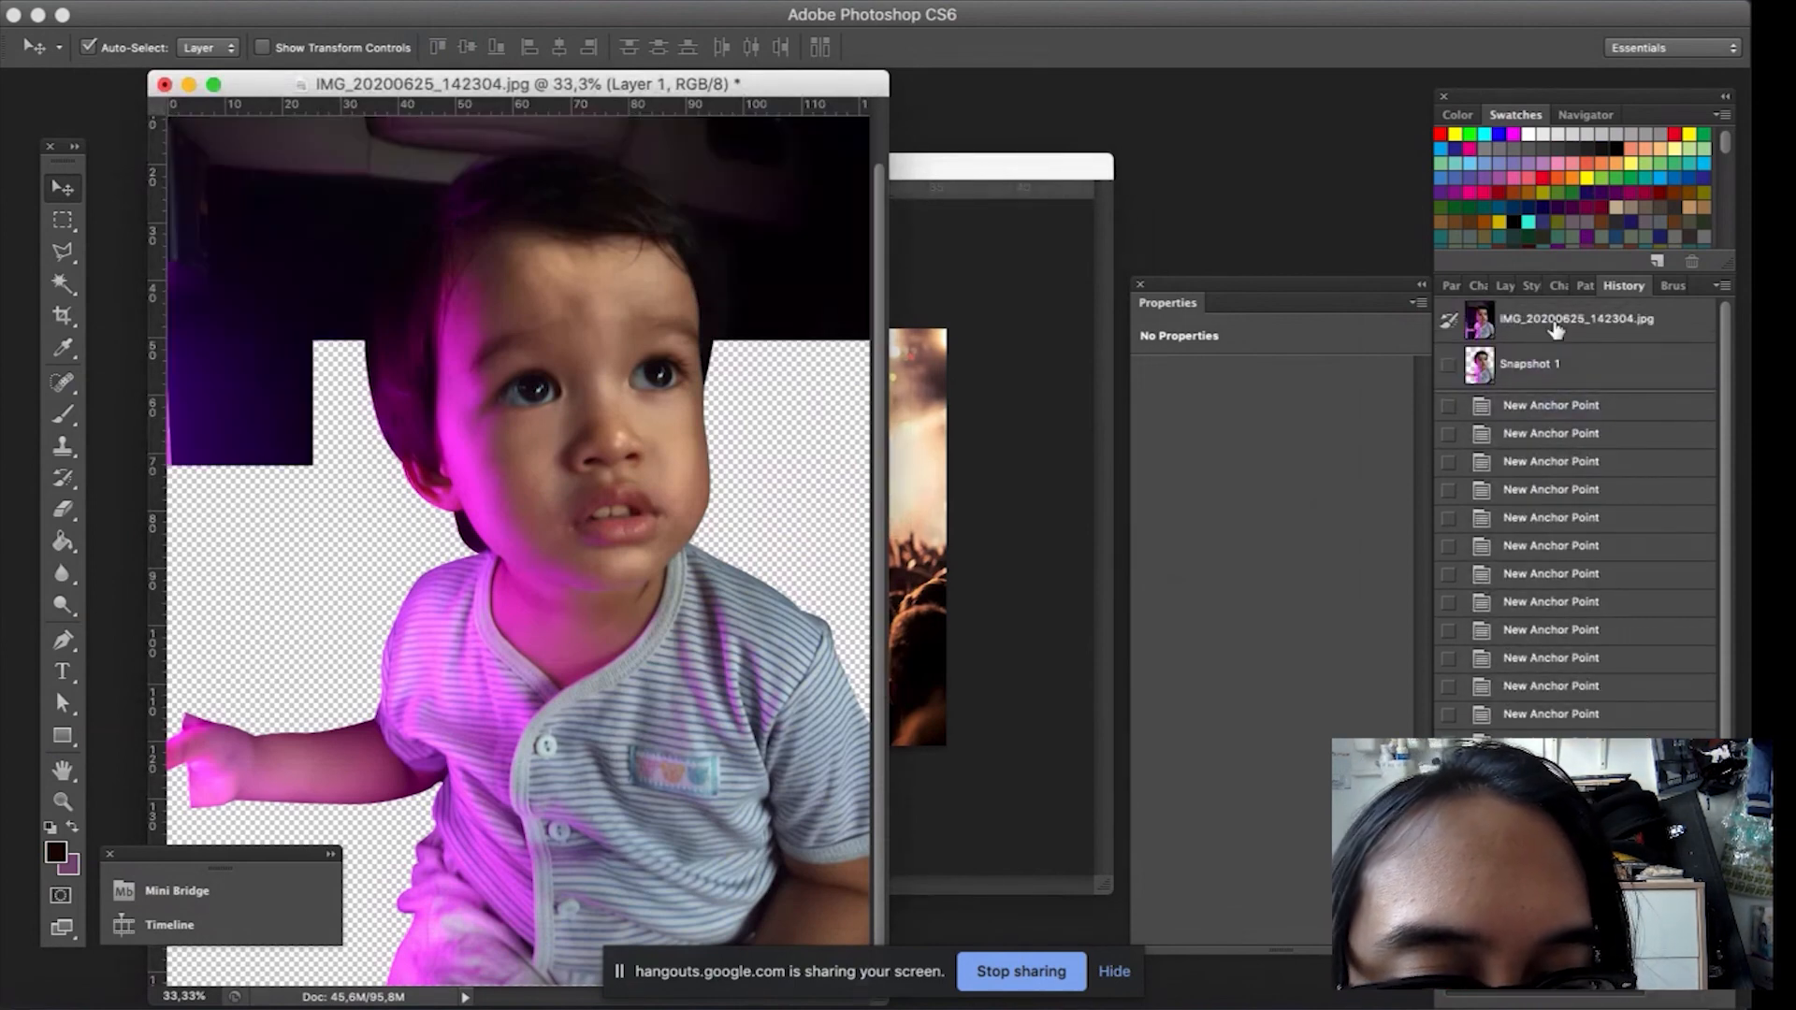
Arrange the Untitled-1 window beside the original photo, make it taller, and collapse Properties and move it off the composite.
left_click(935, 173)
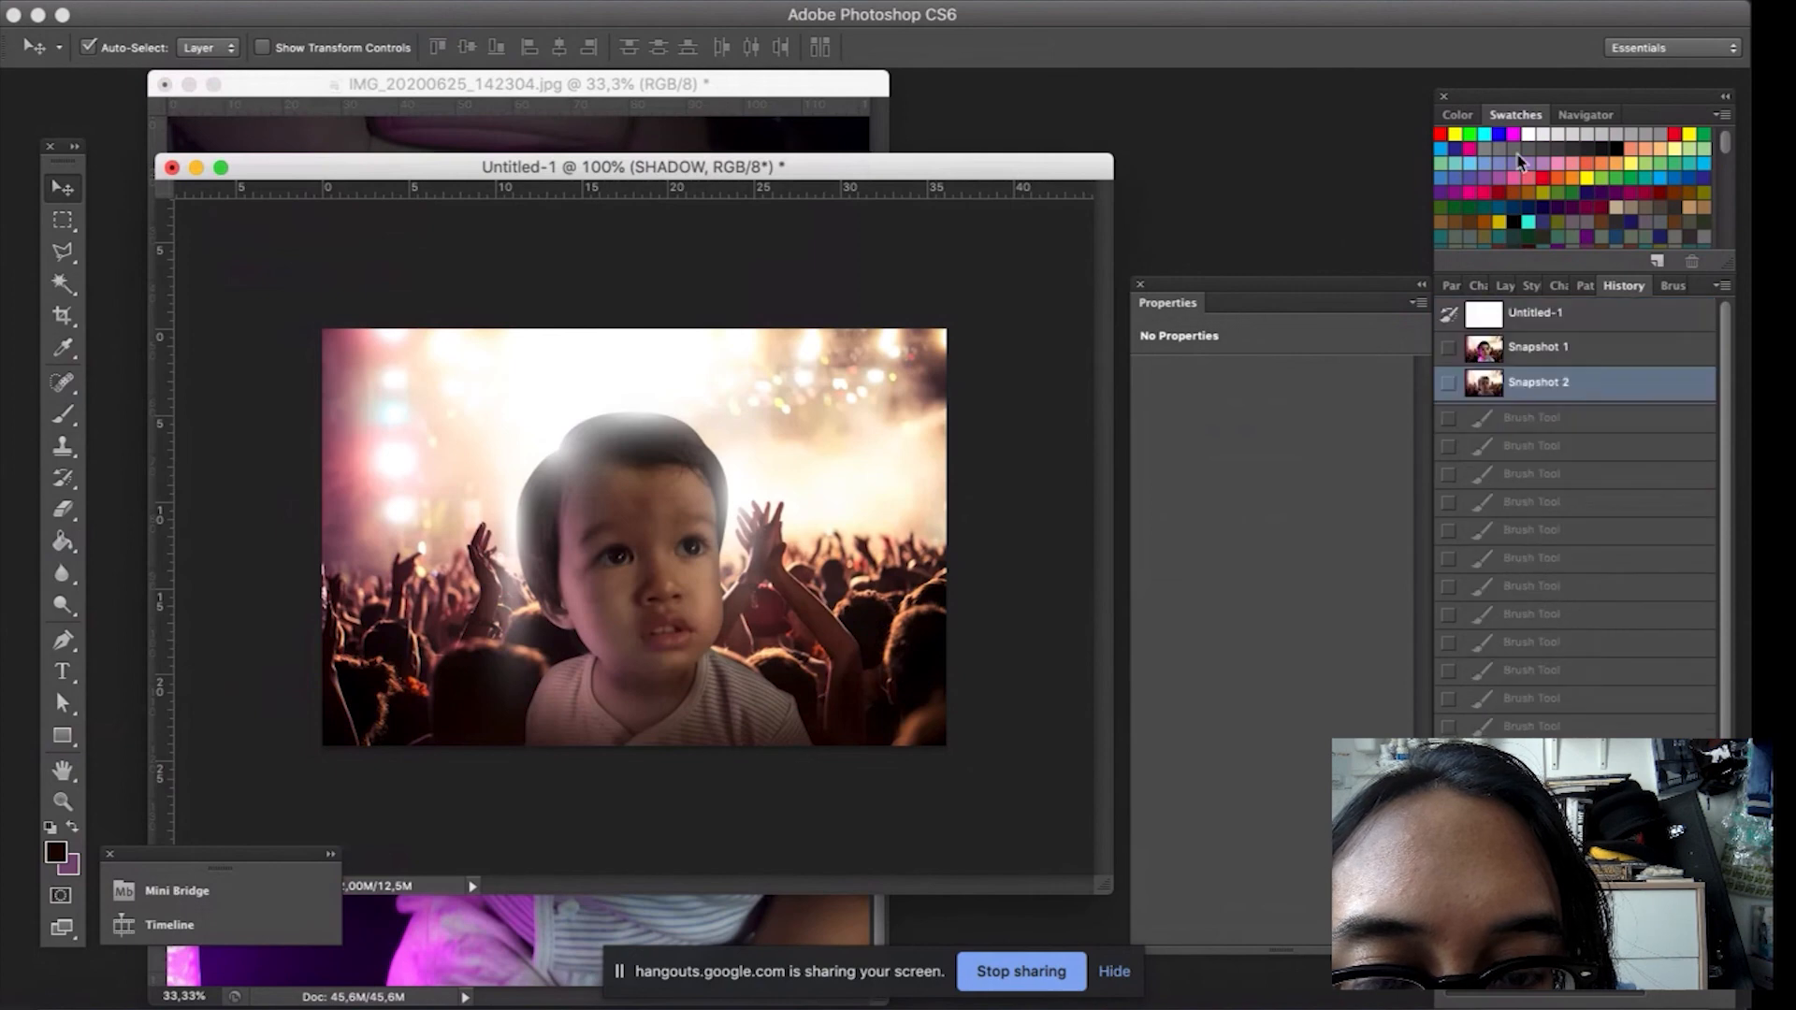
left_click_drag(1517, 154, 1391, 102)
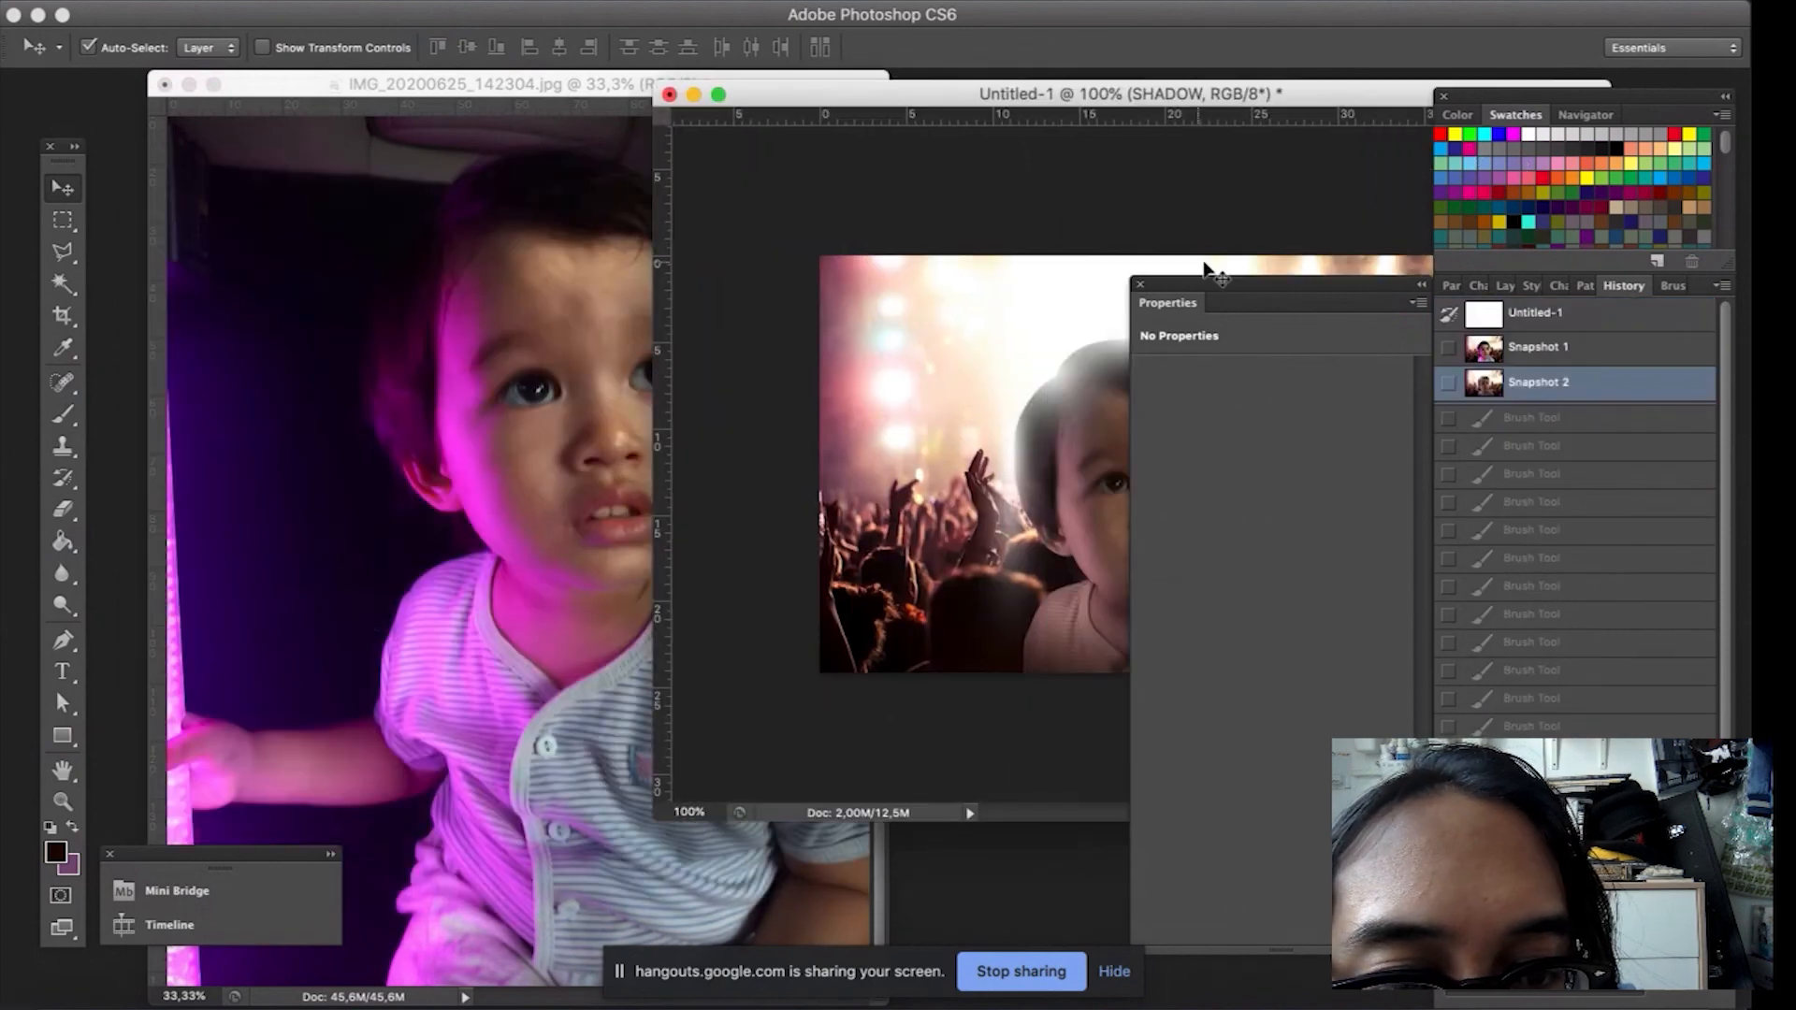
left_click(1421, 284)
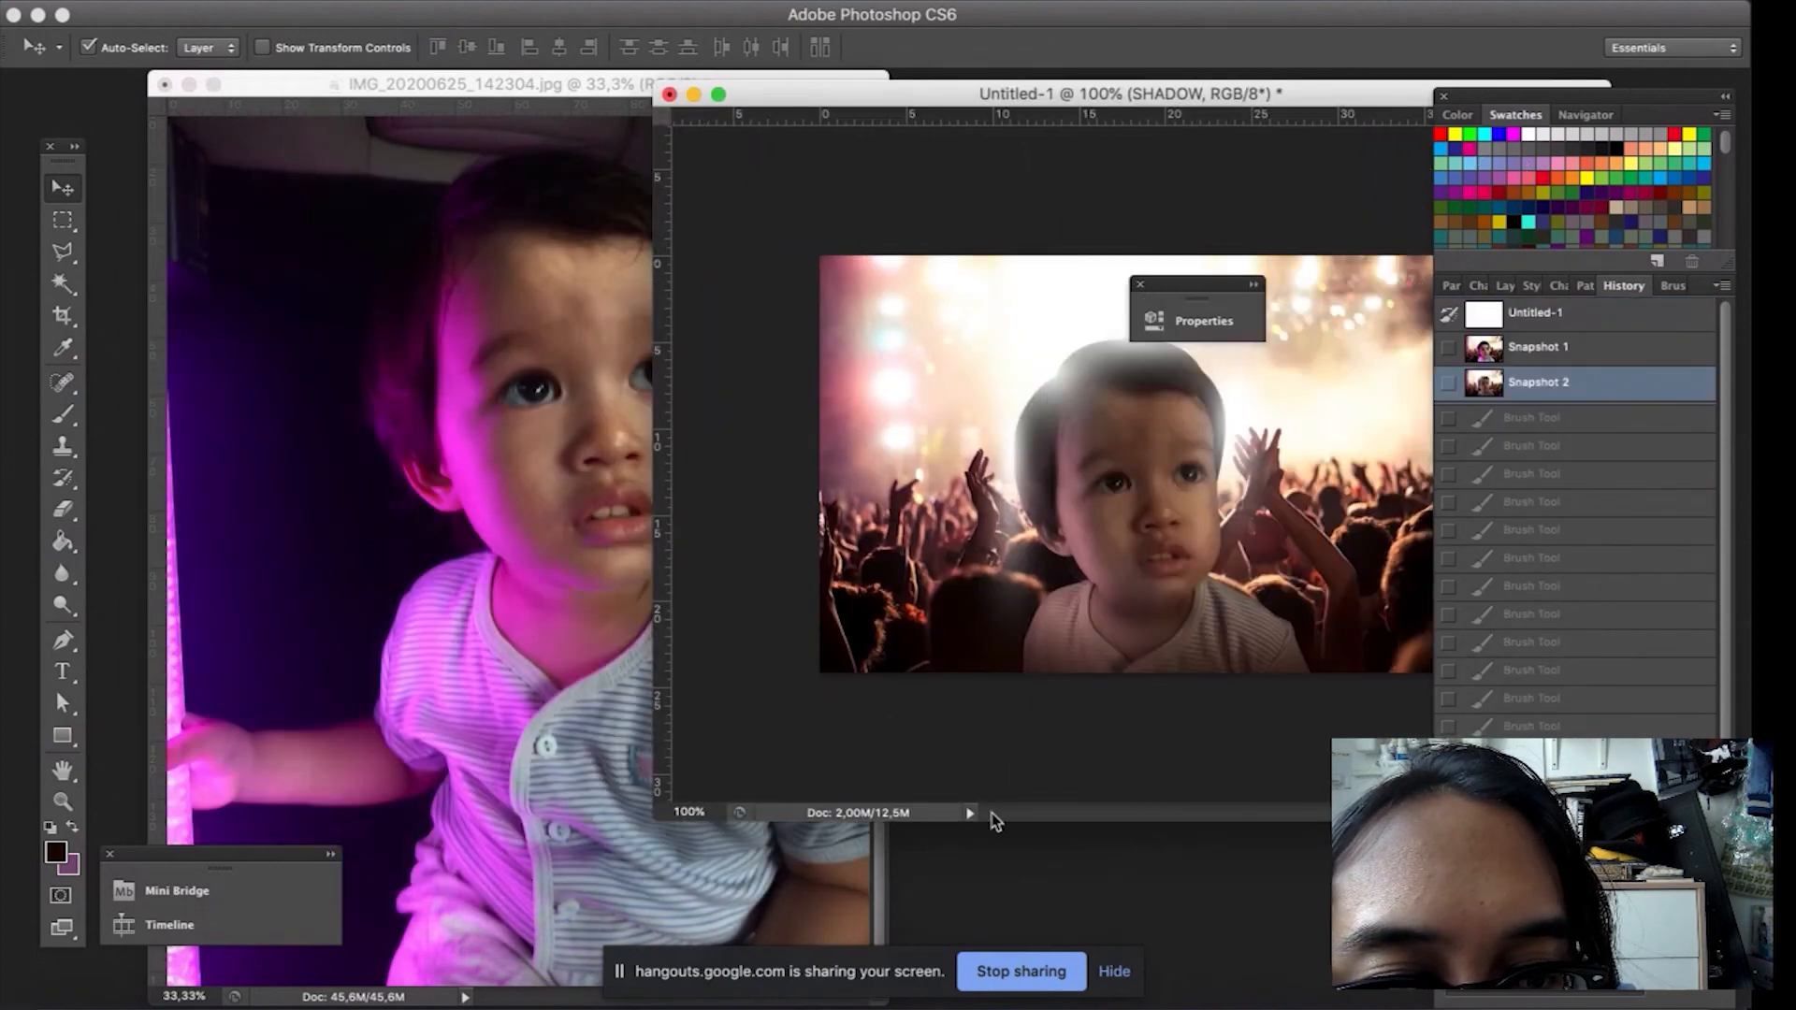
left_click_drag(994, 822, 1003, 935)
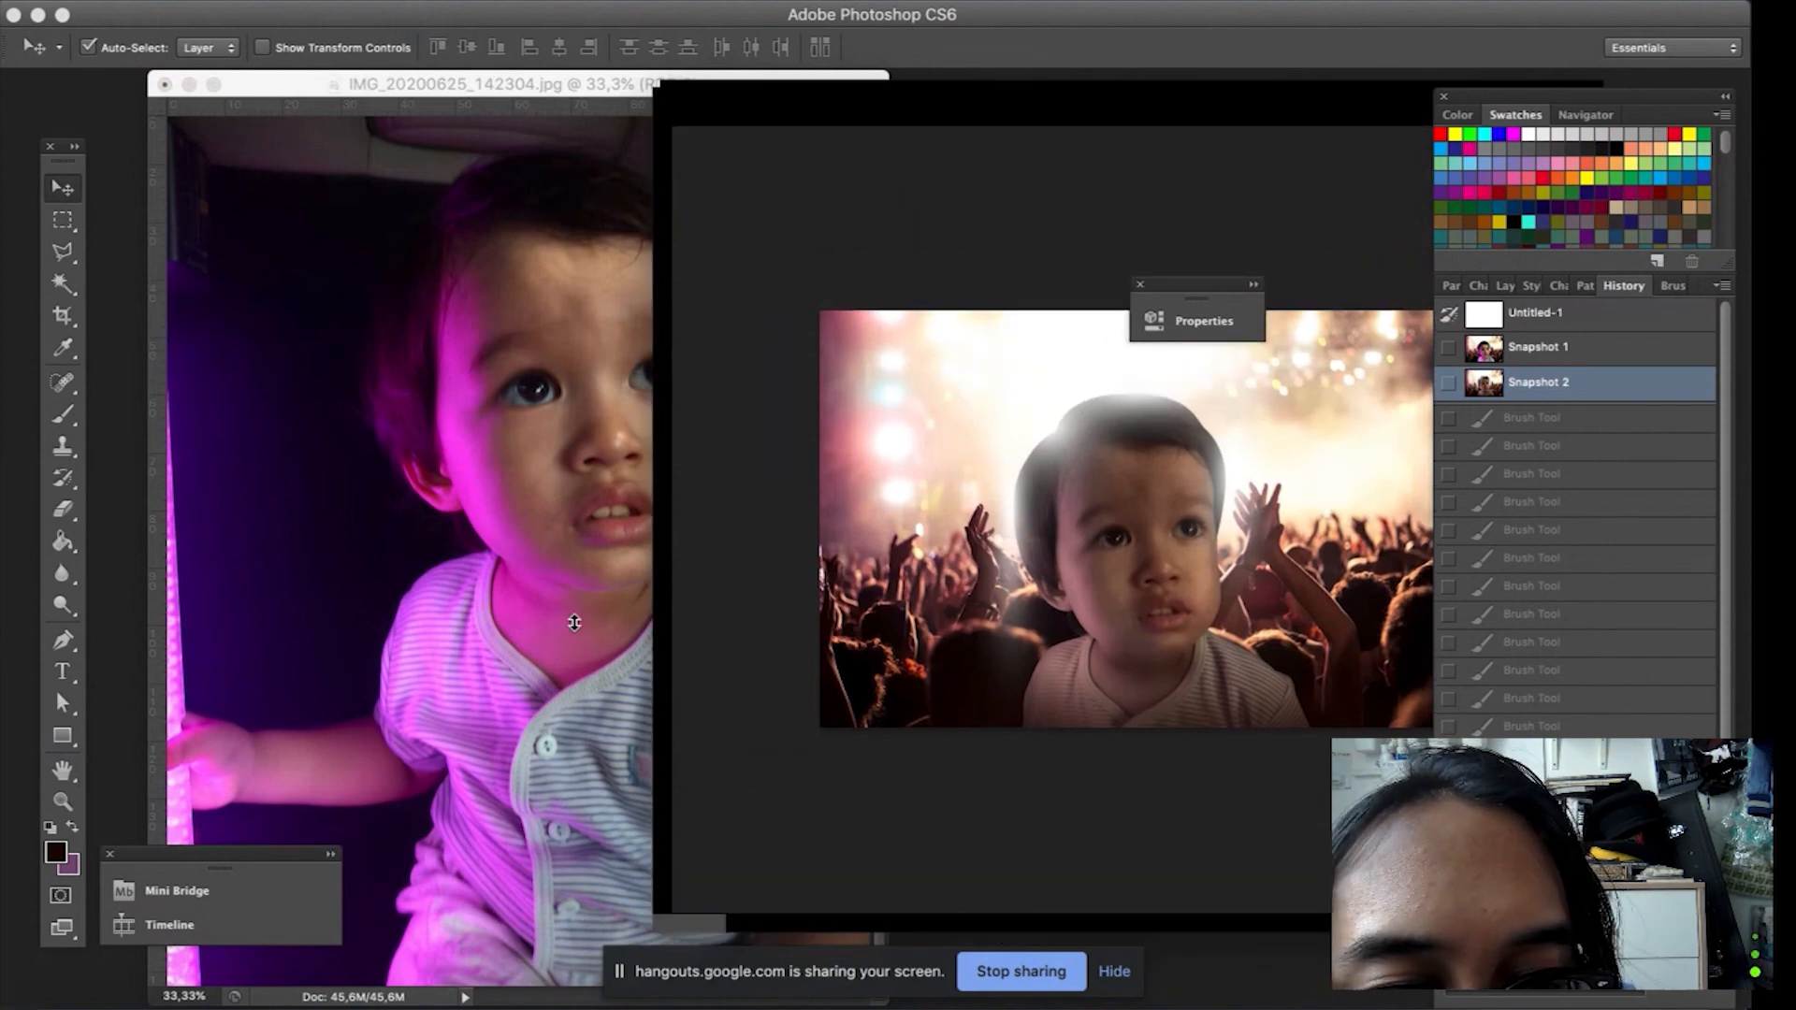
left_click_drag(652, 577, 744, 574)
left_click_drag(1223, 293, 1522, 293)
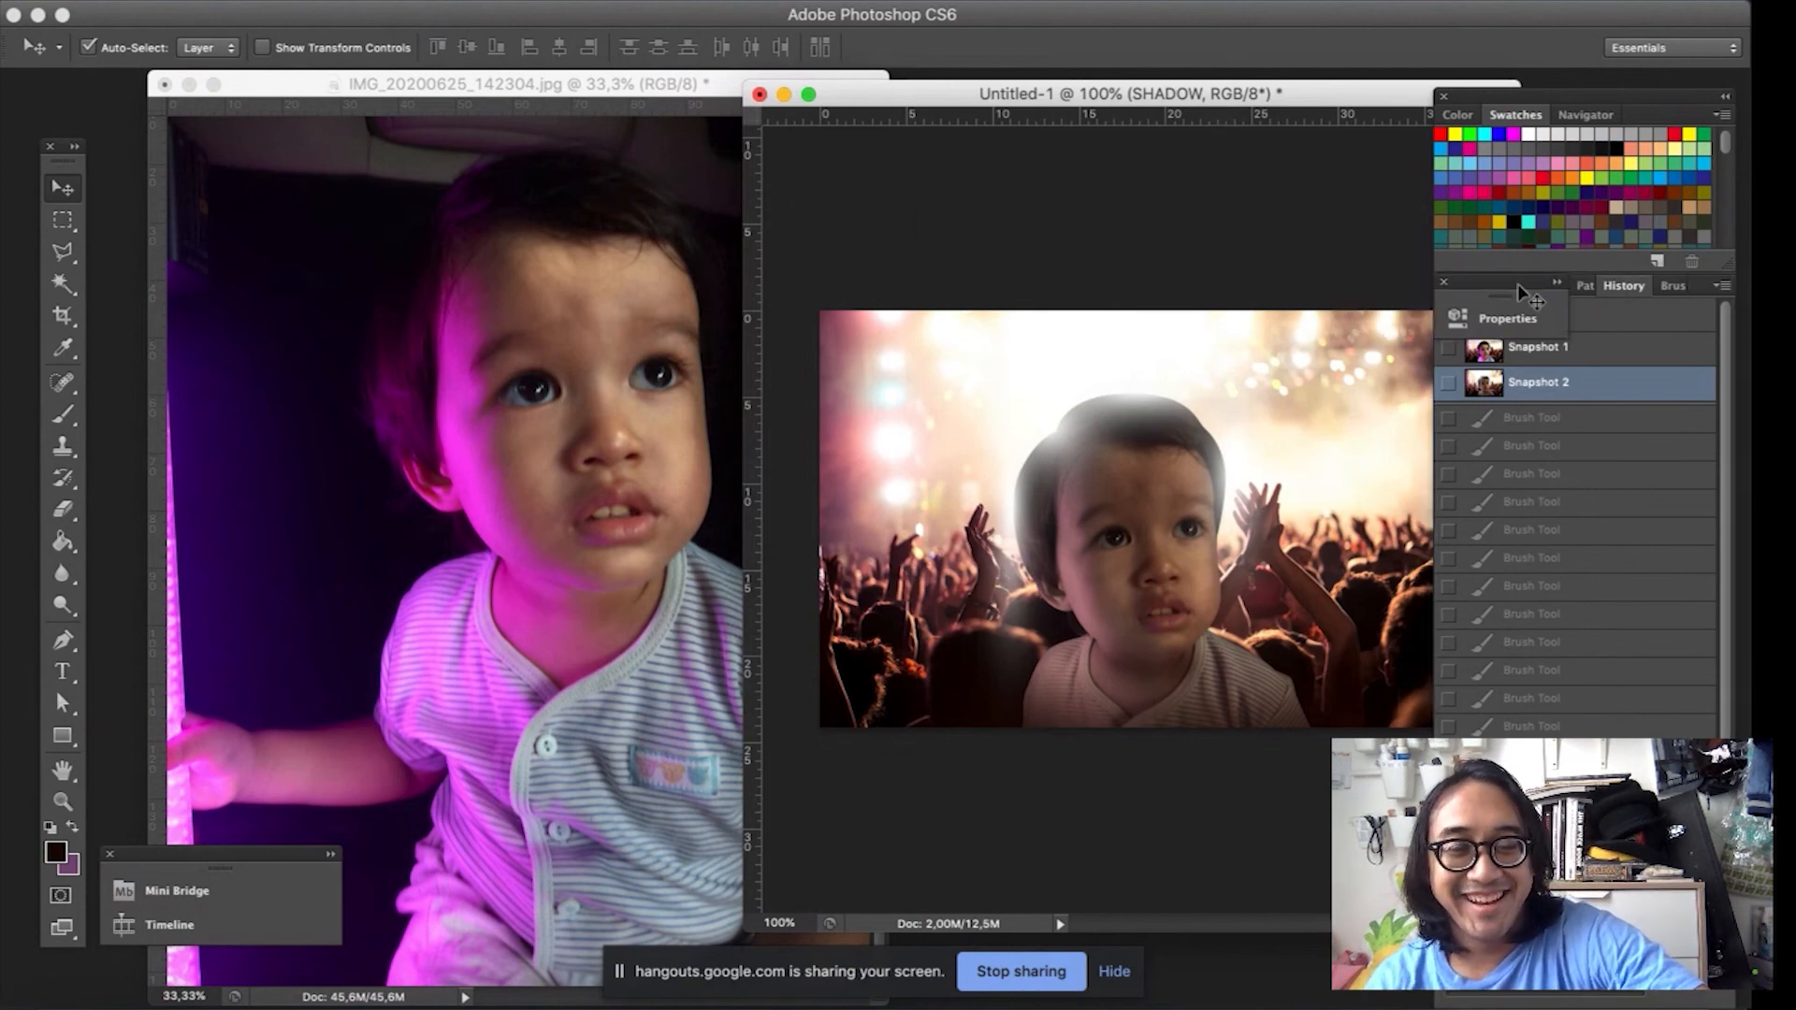